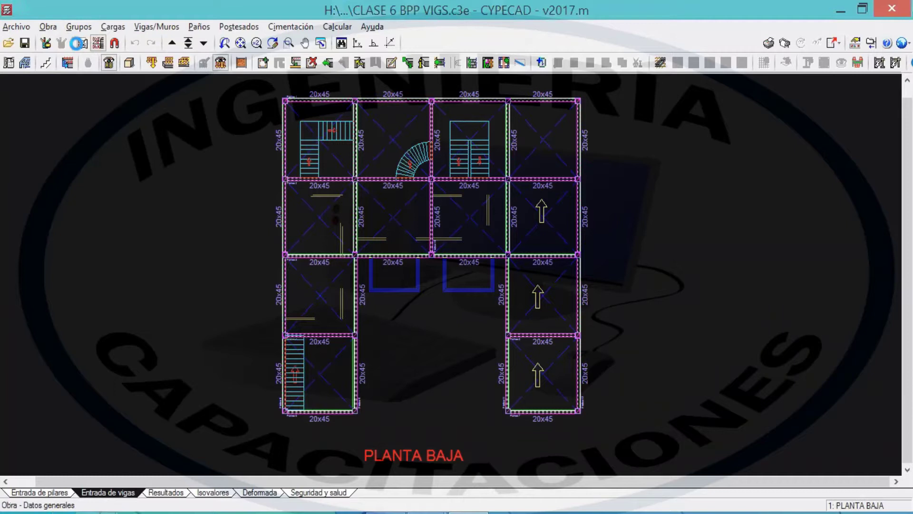
- Open the beam options (Opciones de vigas) from the bar steel types settings in the job's general data
click(82, 42)
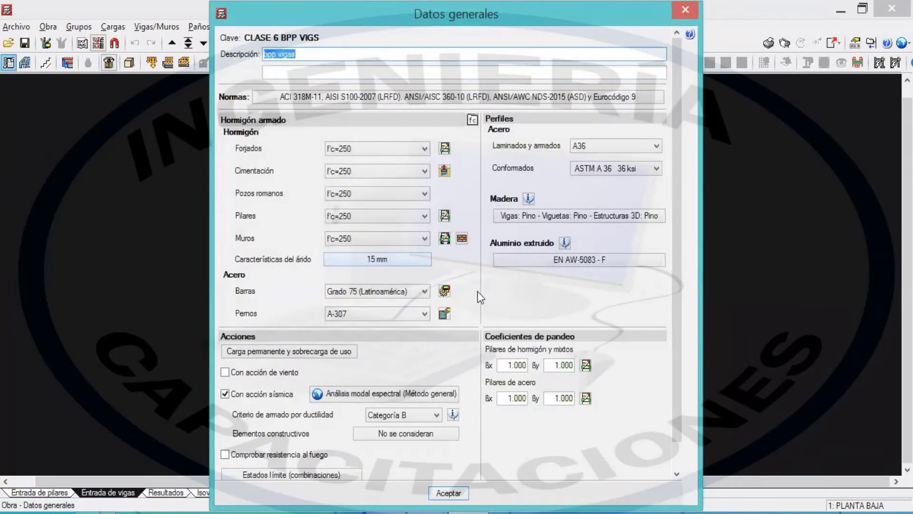
click(444, 291)
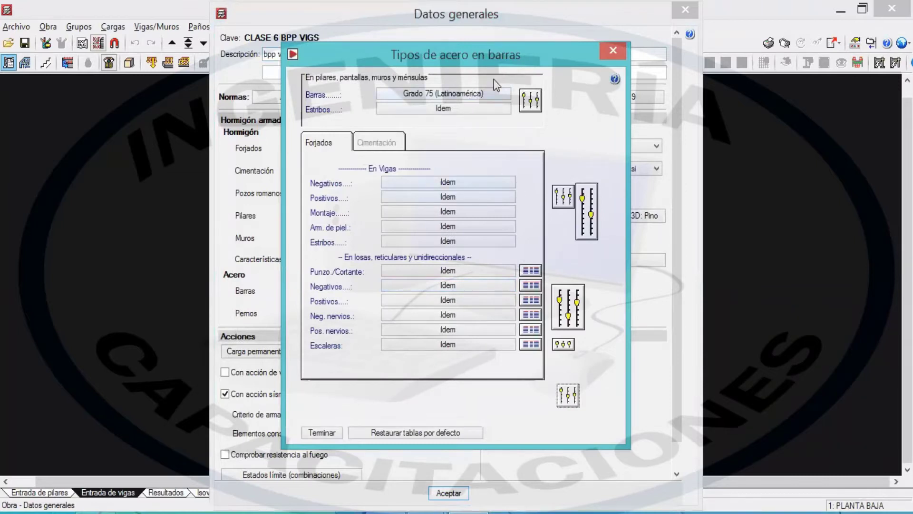
key(ctrl+shift+d)
drag(576, 174, 573, 175)
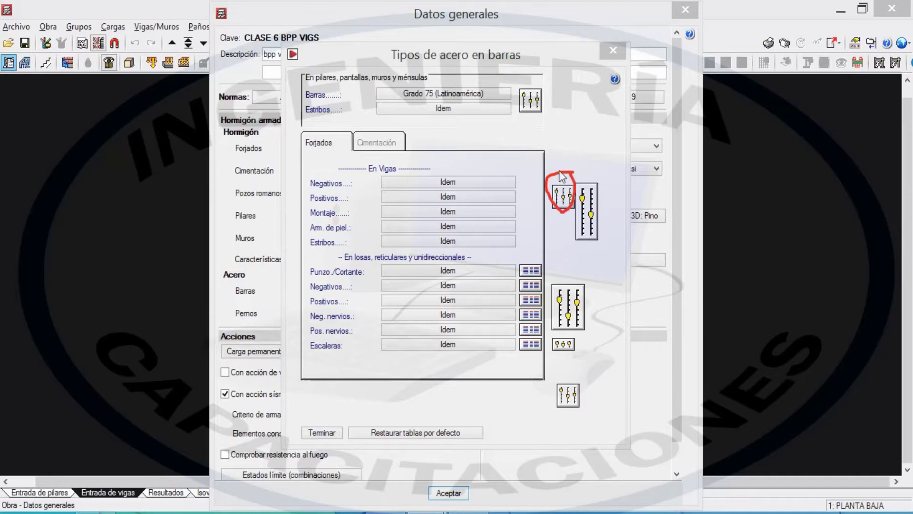
click(563, 195)
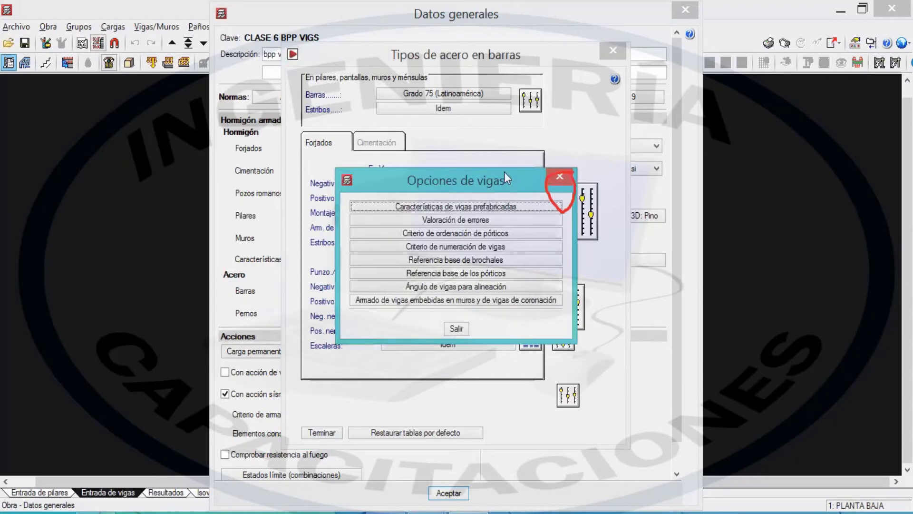
drag(505, 173, 446, 125)
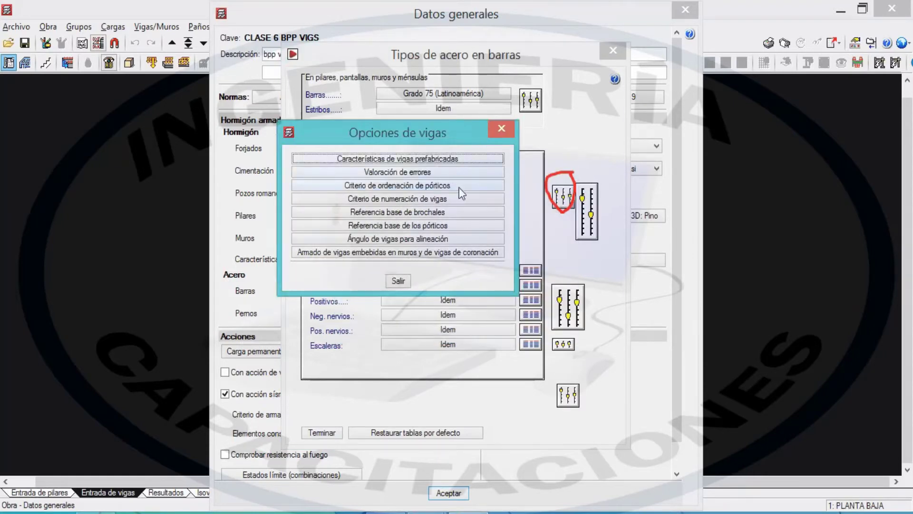
drag(448, 135, 425, 131)
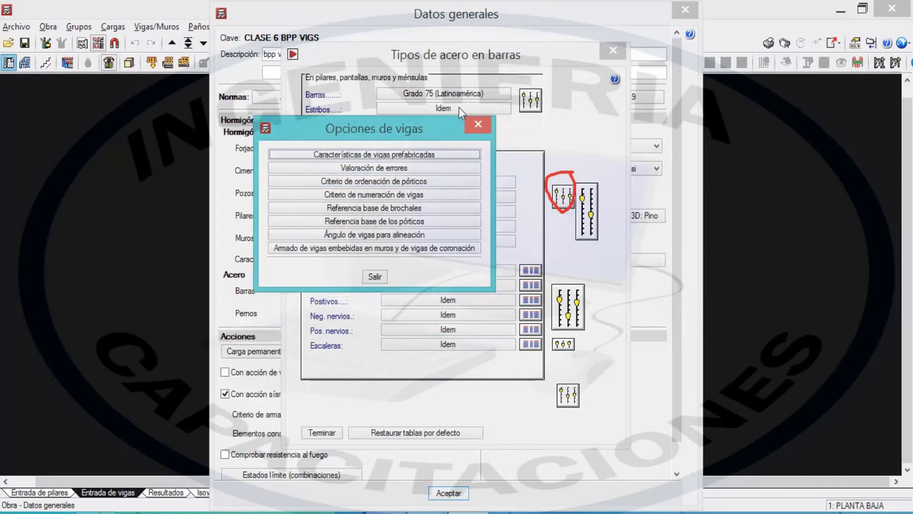
click(455, 89)
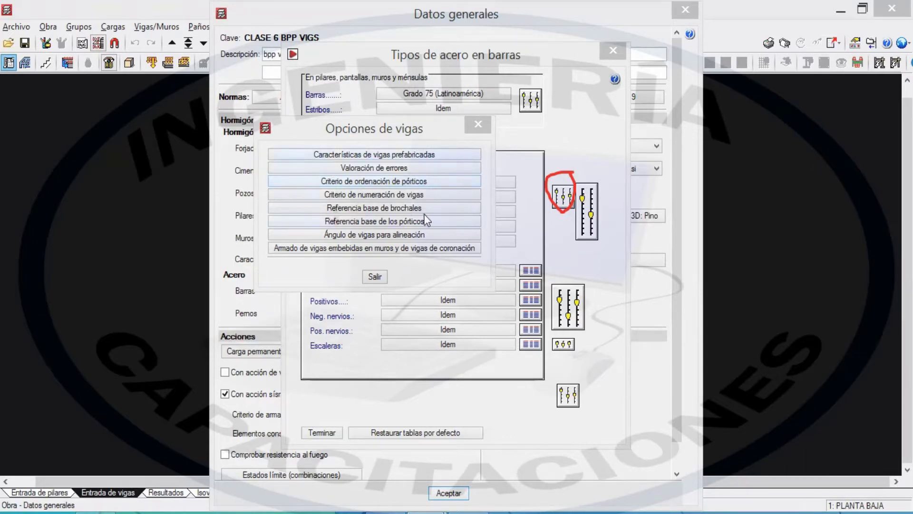
- Check the reduced infill block height and width in the precast beam characteristics and leave them unchanged
click(373, 155)
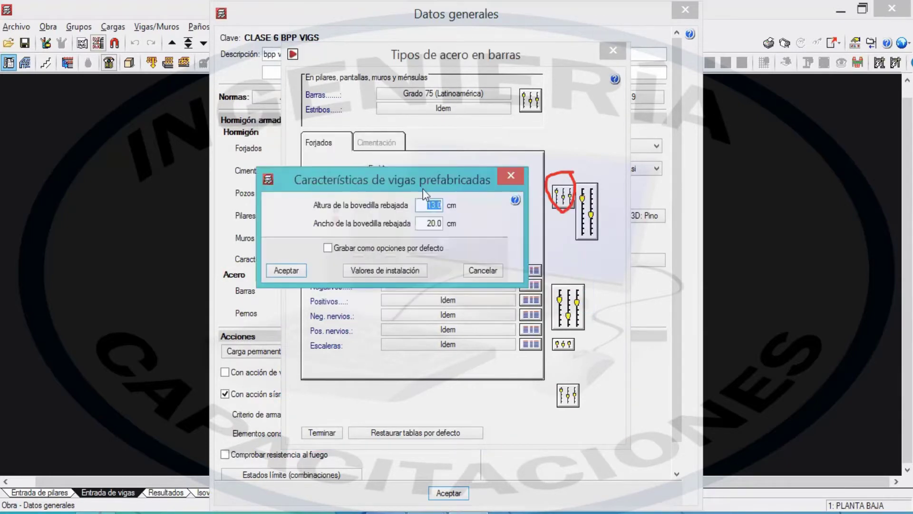
drag(411, 189, 427, 155)
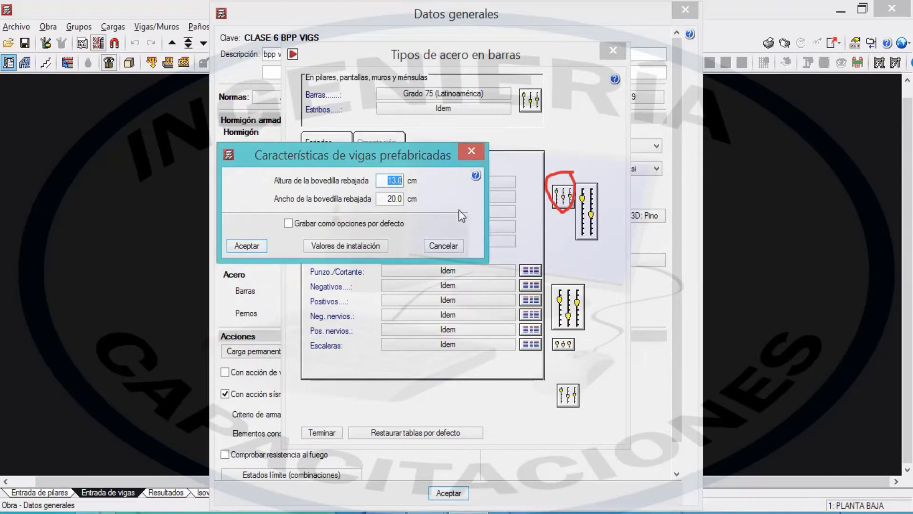
click(469, 152)
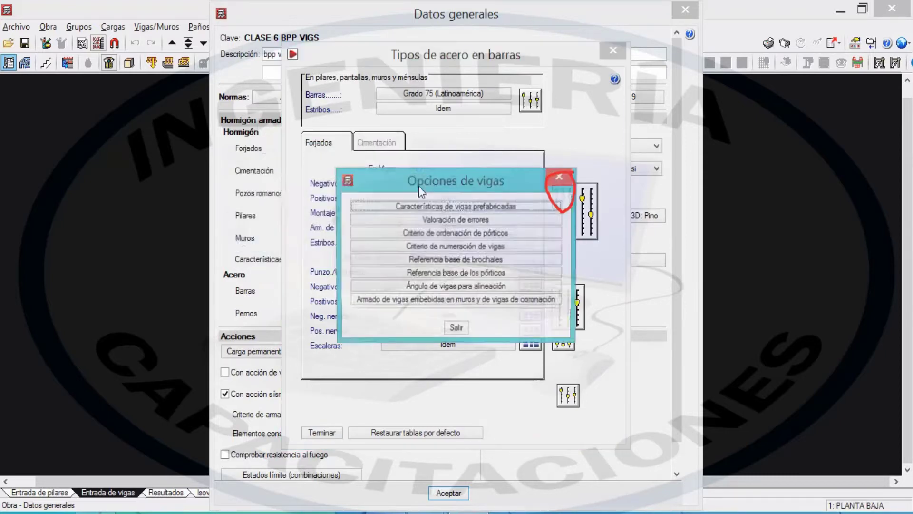
- Open the beam error assessment settings (Valoración de errores) and move the dialog clear of the steel types window
click(401, 220)
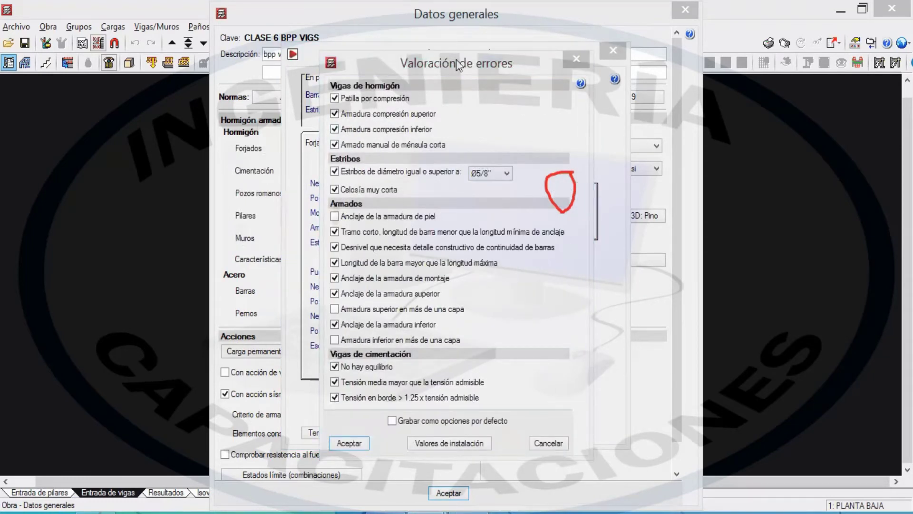
drag(456, 59, 702, 37)
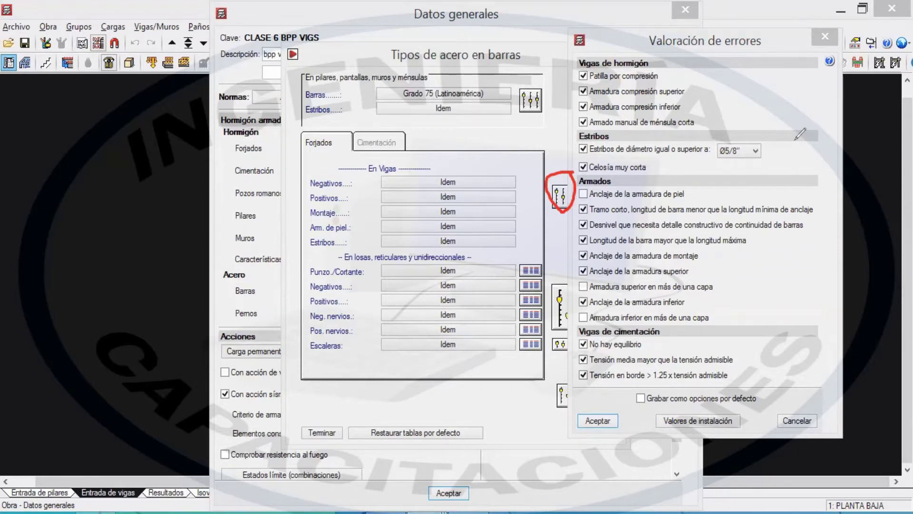
mouse_move(788, 141)
mouse_down()
mouse_move(797, 152)
mouse_move(786, 170)
mouse_up()
mouse_move(776, 69)
mouse_down()
mouse_move(802, 100)
mouse_move(789, 124)
mouse_up()
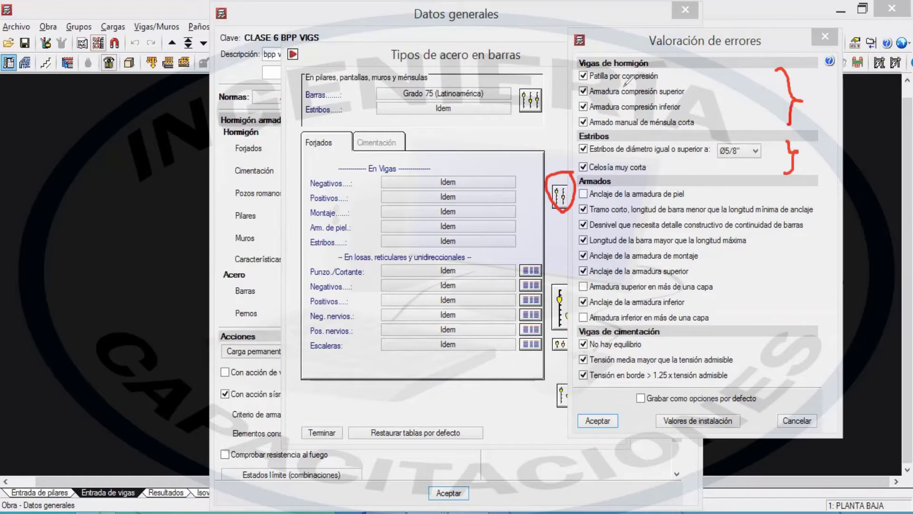
drag(590, 82, 607, 81)
drag(590, 154, 616, 154)
mouse_move(589, 311)
mouse_down()
mouse_move(691, 326)
mouse_move(752, 300)
mouse_move(785, 325)
mouse_move(786, 280)
mouse_up()
click(776, 316)
click(770, 306)
click(769, 316)
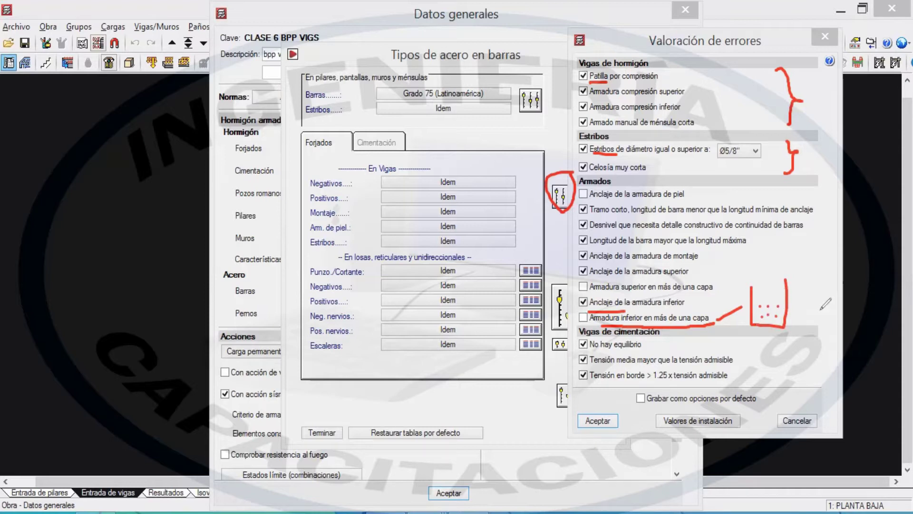
mouse_move(810, 191)
mouse_down()
mouse_move(828, 312)
mouse_move(803, 316)
mouse_up()
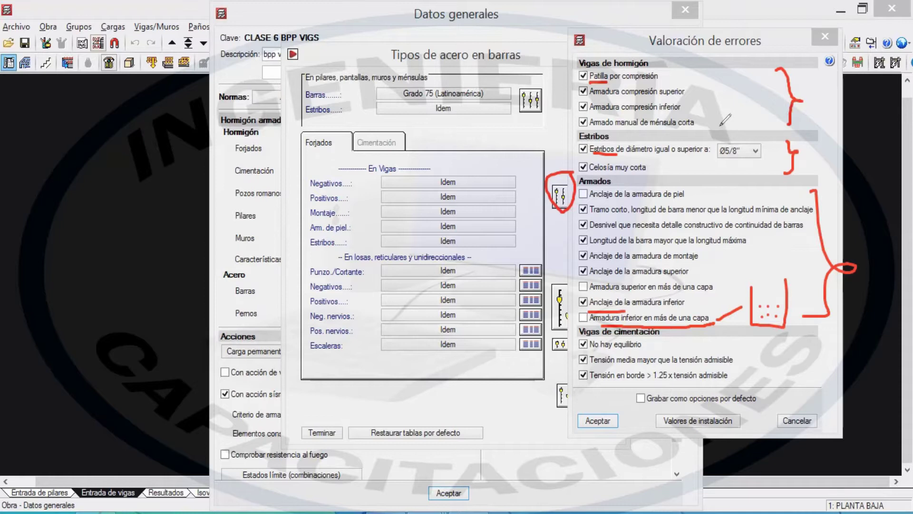
key(ctrl+shift+5)
click(595, 80)
click(587, 155)
click(564, 188)
click(631, 315)
click(621, 311)
click(784, 305)
click(768, 314)
click(823, 285)
click(792, 155)
click(787, 86)
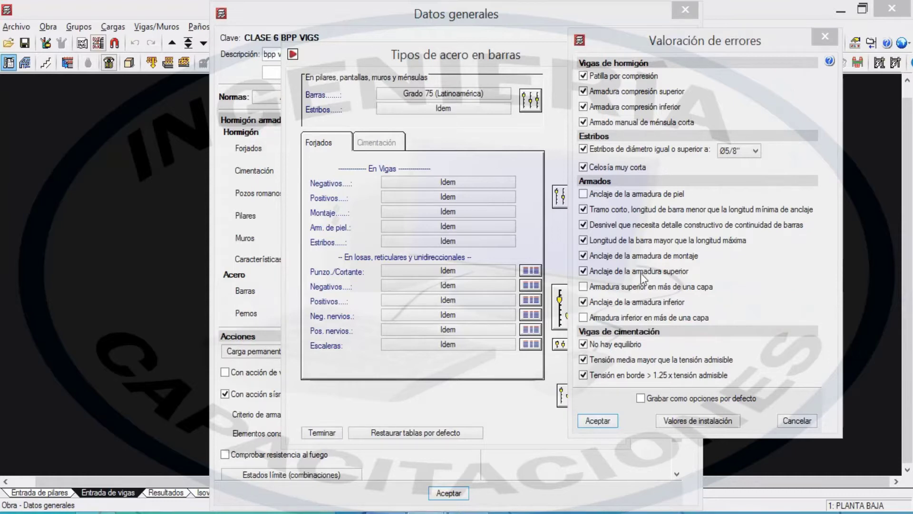
- Read the contextual help on the concrete beam checks, assembly bar anchorage and top reinforcement in more than one layer
click(828, 63)
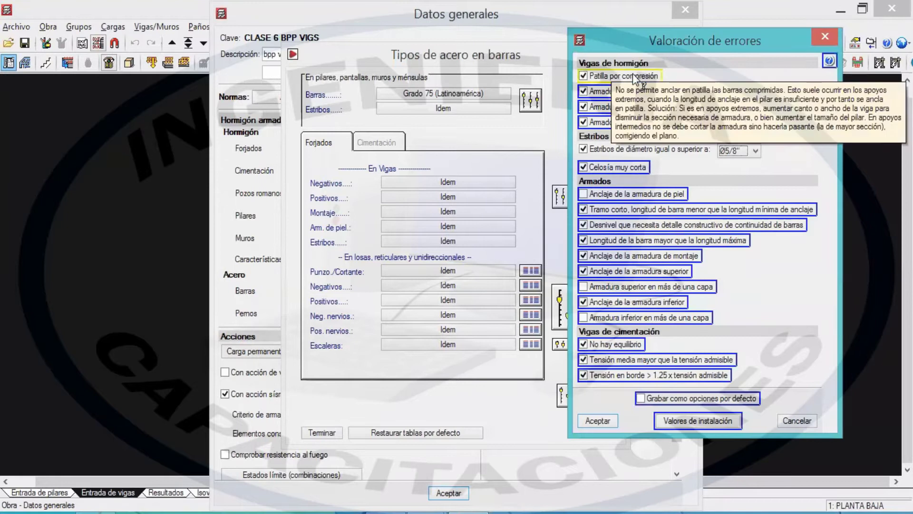
mouse_move(618, 92)
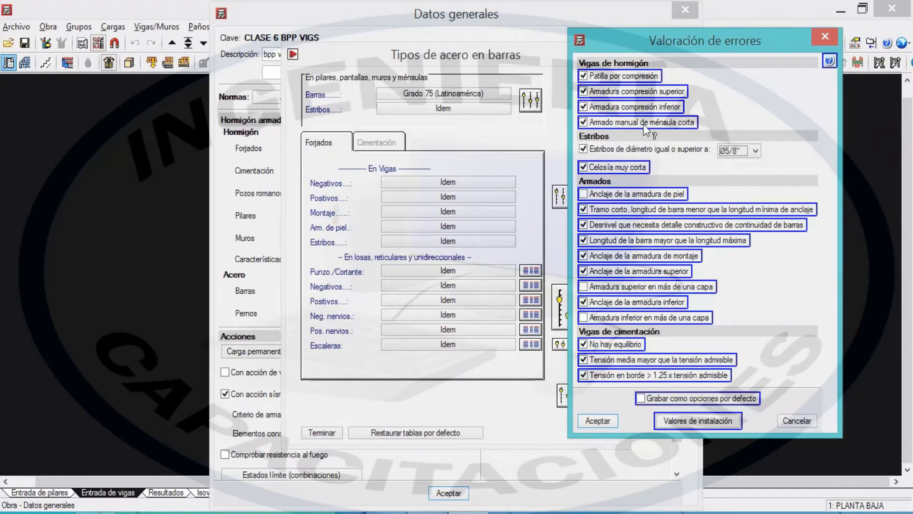
mouse_move(644, 124)
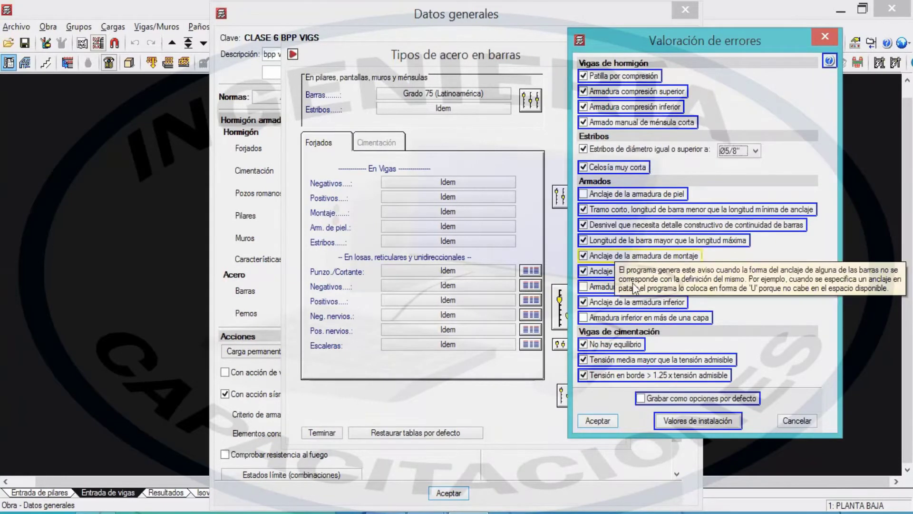
mouse_move(613, 289)
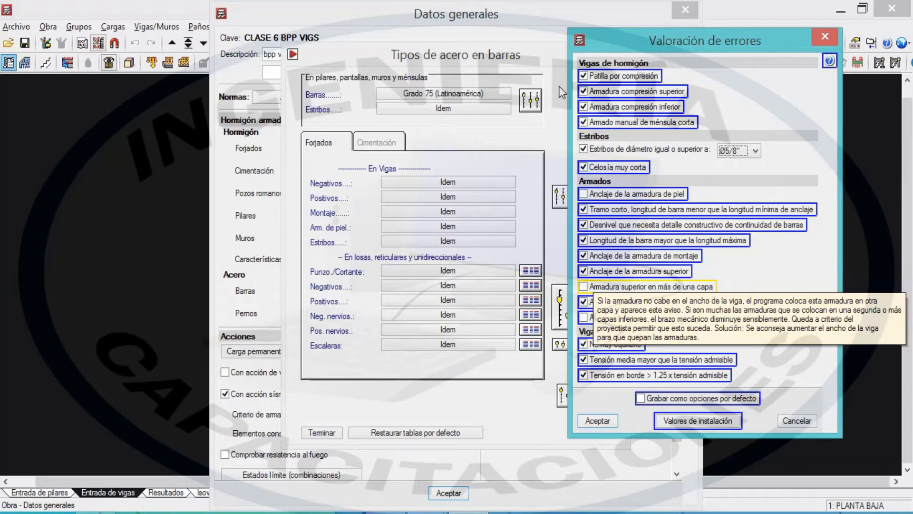
click(732, 122)
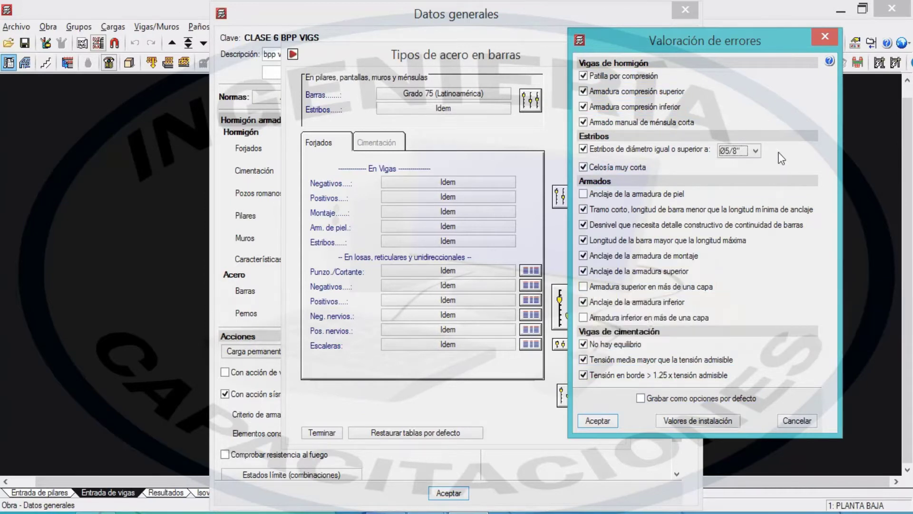
click(353, 78)
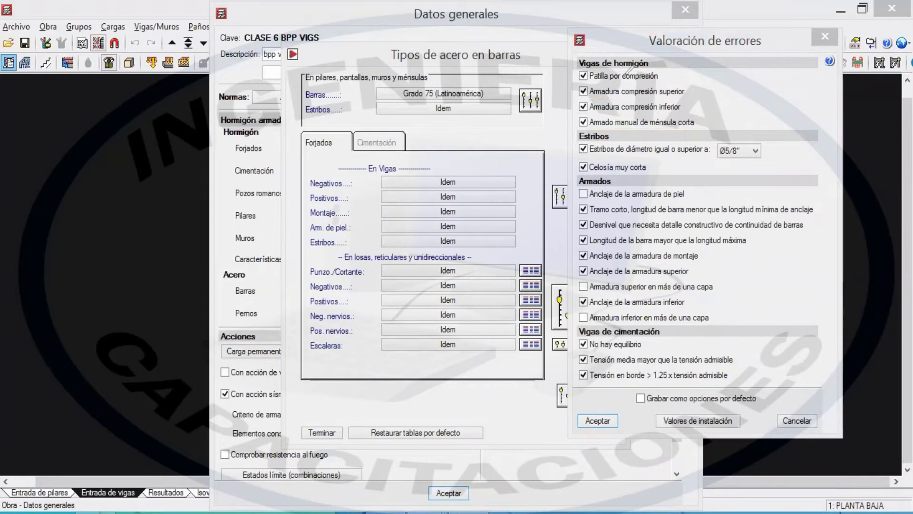
drag(591, 81, 666, 79)
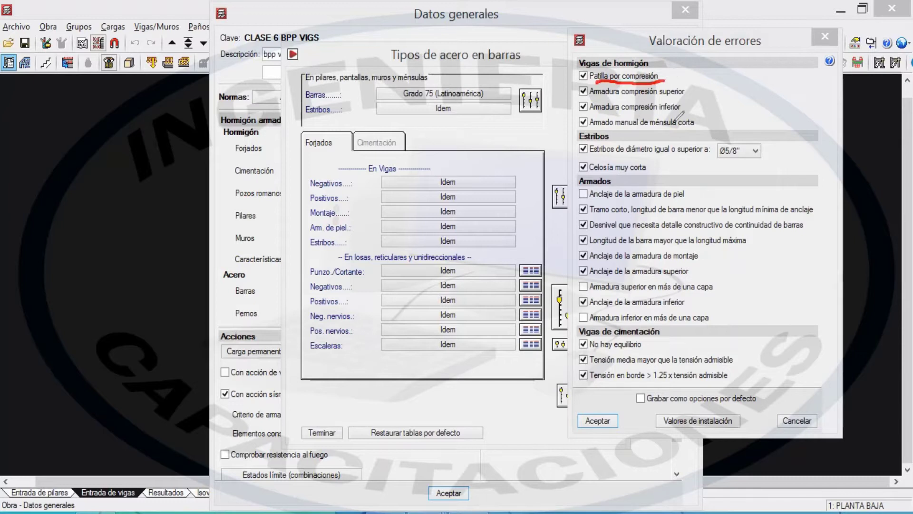
mouse_move(31, 241)
mouse_down()
mouse_move(34, 289)
mouse_move(115, 236)
mouse_move(193, 233)
mouse_up()
drag(38, 295, 188, 295)
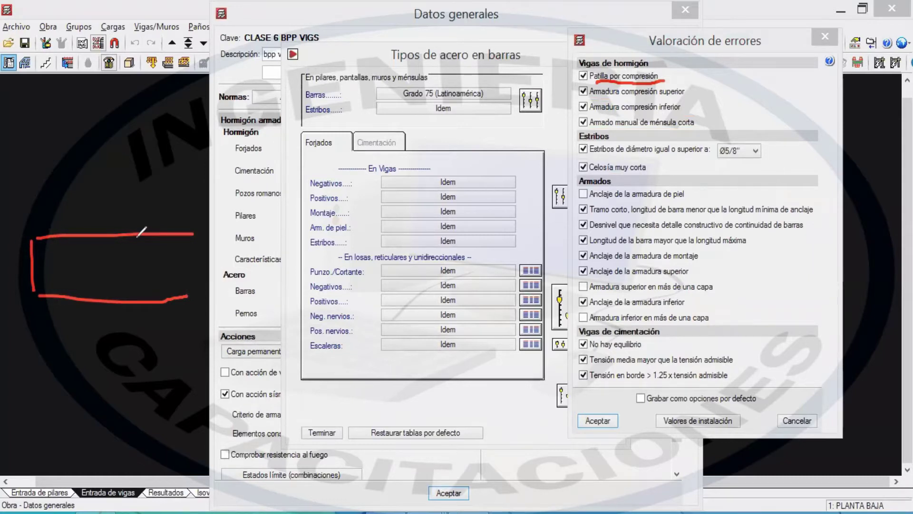
mouse_move(116, 251)
mouse_down()
mouse_move(72, 252)
mouse_move(45, 267)
mouse_move(44, 280)
mouse_up()
mouse_move(170, 247)
mouse_down()
mouse_move(136, 249)
mouse_move(125, 267)
mouse_move(157, 272)
mouse_up()
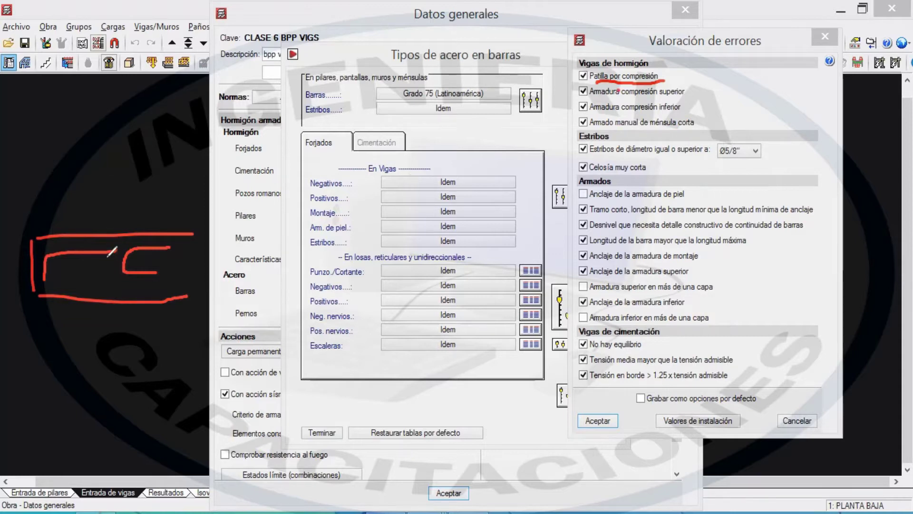
mouse_move(72, 200)
mouse_down()
mouse_move(85, 201)
mouse_move(108, 180)
mouse_up()
mouse_move(212, 226)
mouse_down()
mouse_move(150, 287)
mouse_move(217, 206)
mouse_move(212, 227)
mouse_up()
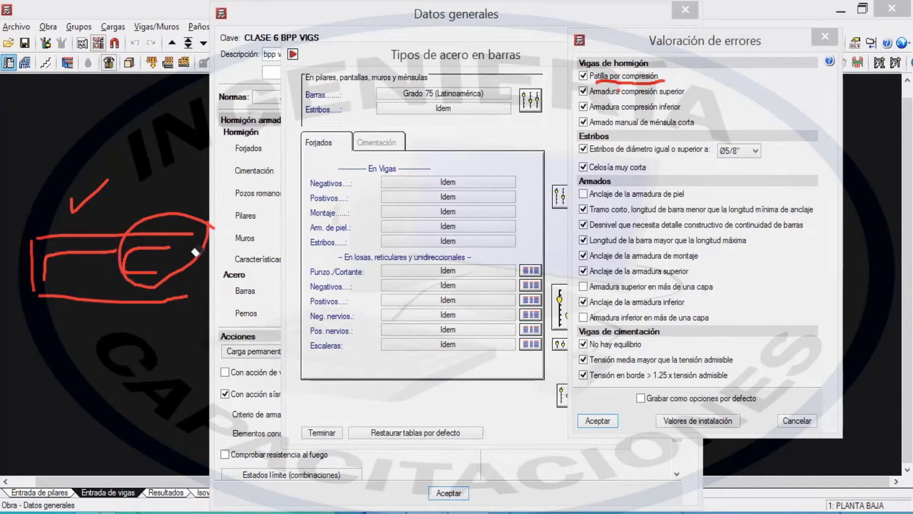
drag(193, 253, 231, 242)
drag(90, 216, 89, 188)
drag(643, 72, 700, 93)
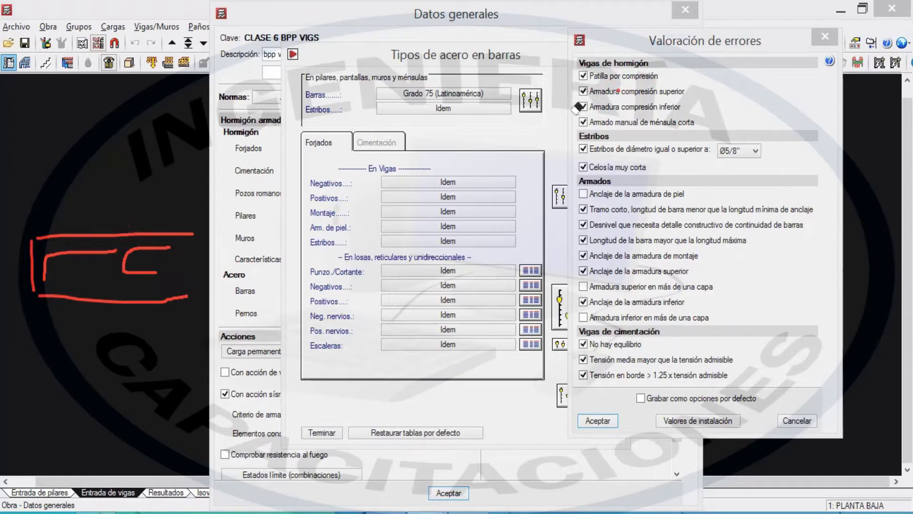
drag(590, 81, 659, 75)
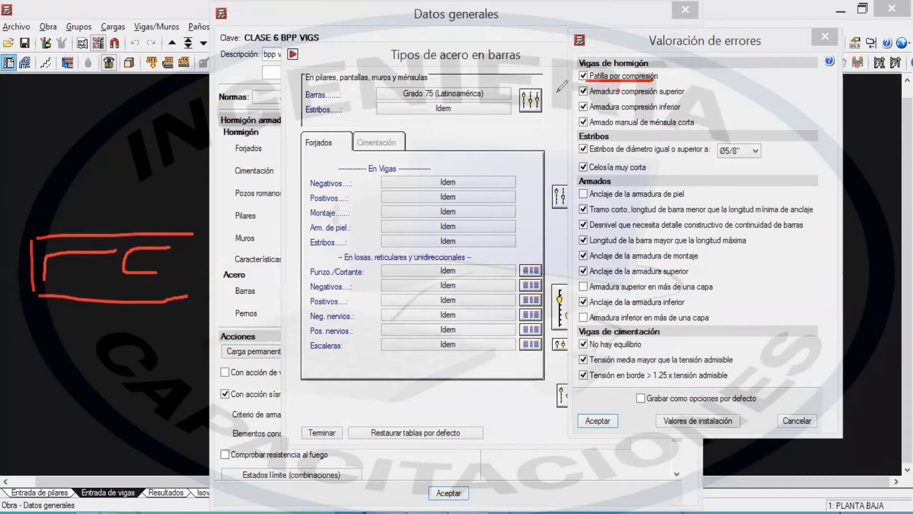
drag(577, 73, 589, 70)
mouse_move(132, 397)
mouse_down()
mouse_move(168, 327)
mouse_move(153, 339)
mouse_up()
mouse_move(135, 209)
mouse_down()
mouse_move(149, 170)
mouse_move(129, 224)
mouse_move(156, 205)
mouse_up()
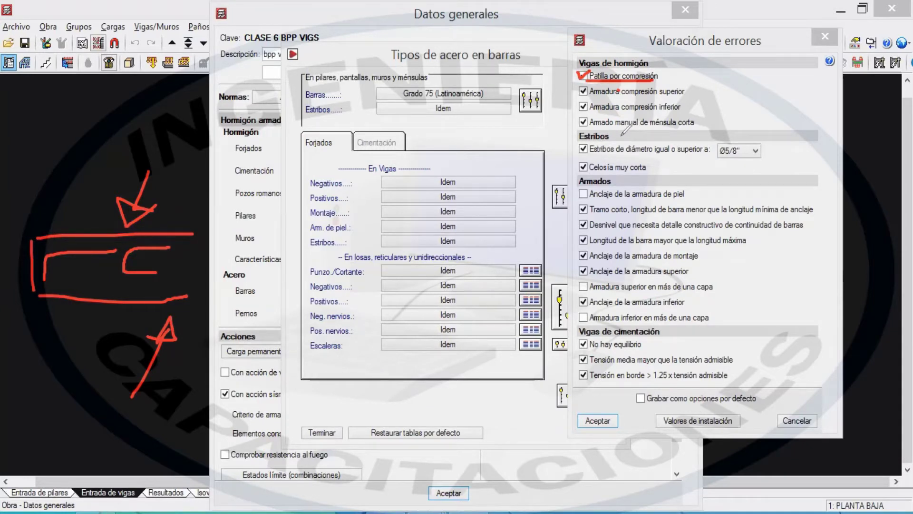
mouse_move(576, 149)
mouse_down()
mouse_move(614, 141)
mouse_move(635, 159)
mouse_move(717, 155)
mouse_up()
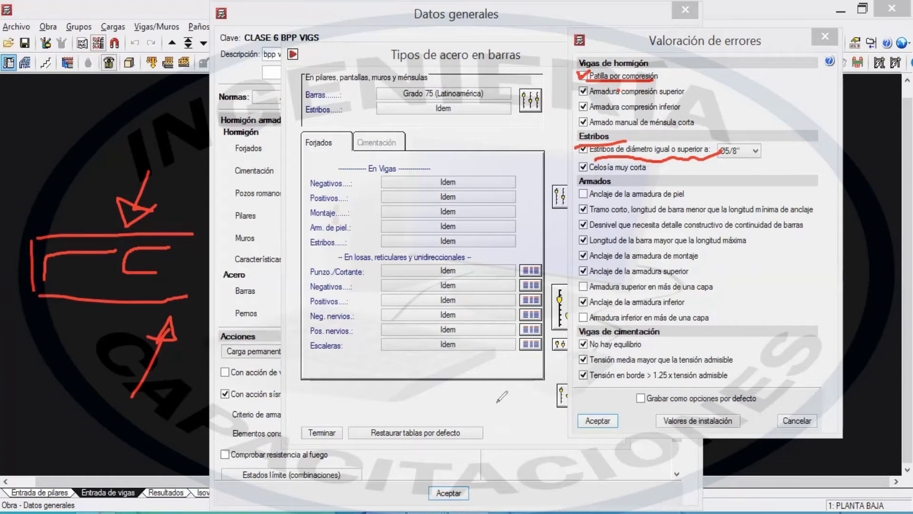
mouse_move(495, 386)
mouse_down()
mouse_move(476, 394)
mouse_move(535, 386)
mouse_move(531, 397)
mouse_move(533, 386)
mouse_up()
mouse_move(482, 367)
mouse_down()
mouse_move(490, 376)
mouse_move(486, 361)
mouse_move(507, 369)
mouse_up()
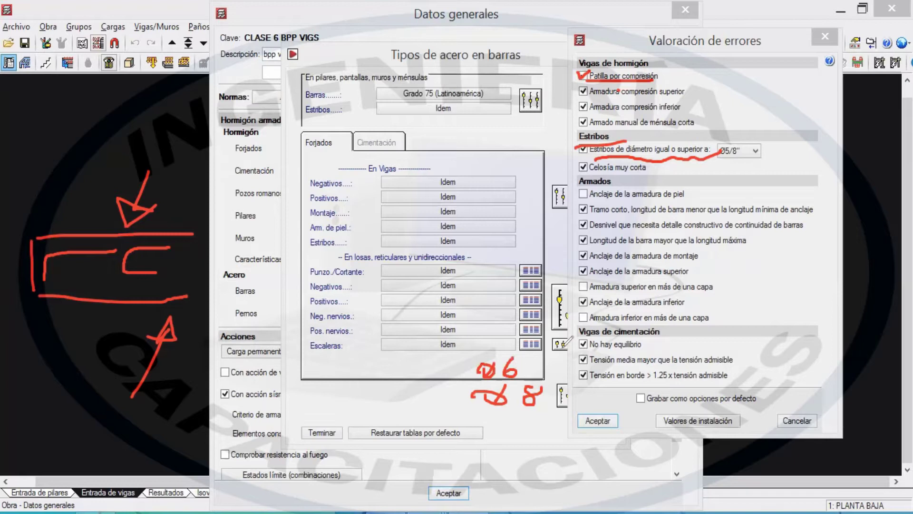
drag(576, 150, 720, 143)
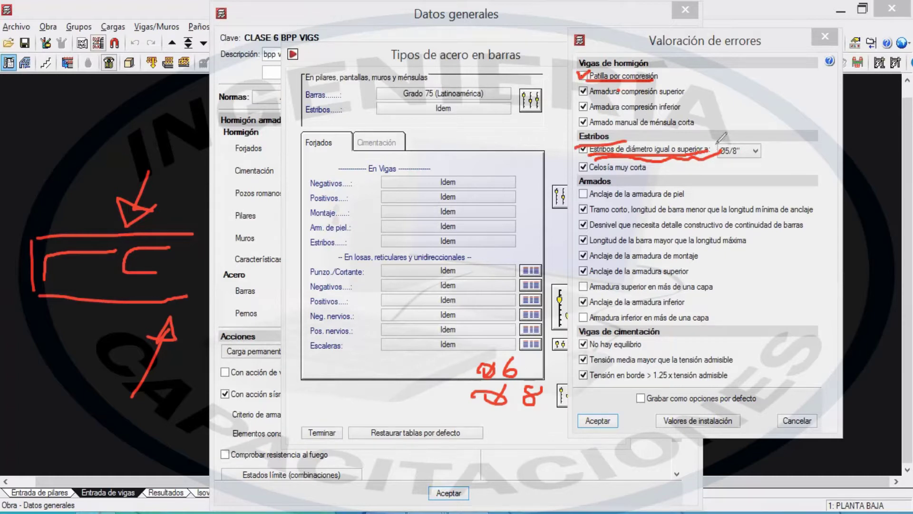
- Review the diameters available for the stirrup error check without choosing a new one
click(734, 152)
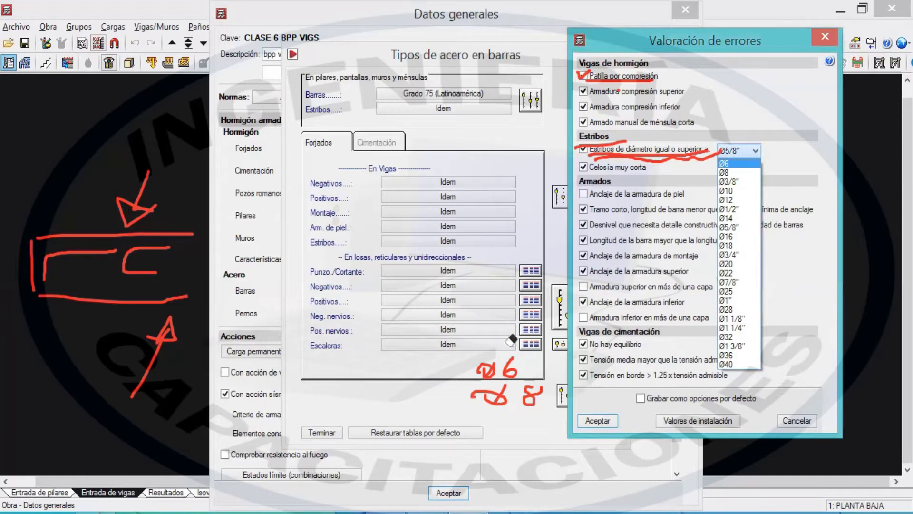
mouse_move(517, 401)
mouse_down()
mouse_move(486, 414)
mouse_move(516, 400)
mouse_move(506, 382)
mouse_up()
mouse_move(559, 175)
mouse_down()
mouse_move(611, 147)
mouse_move(577, 149)
mouse_up()
mouse_move(590, 81)
mouse_down()
mouse_move(651, 79)
mouse_move(581, 75)
mouse_up()
click(628, 97)
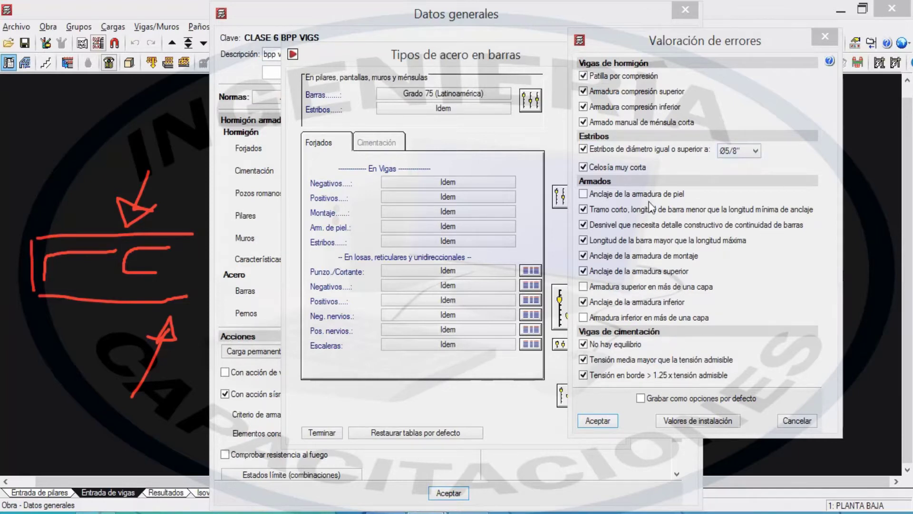
- Enable the error checks for bottom and top reinforcement in more than one layer, and accept the error assessment settings
click(830, 61)
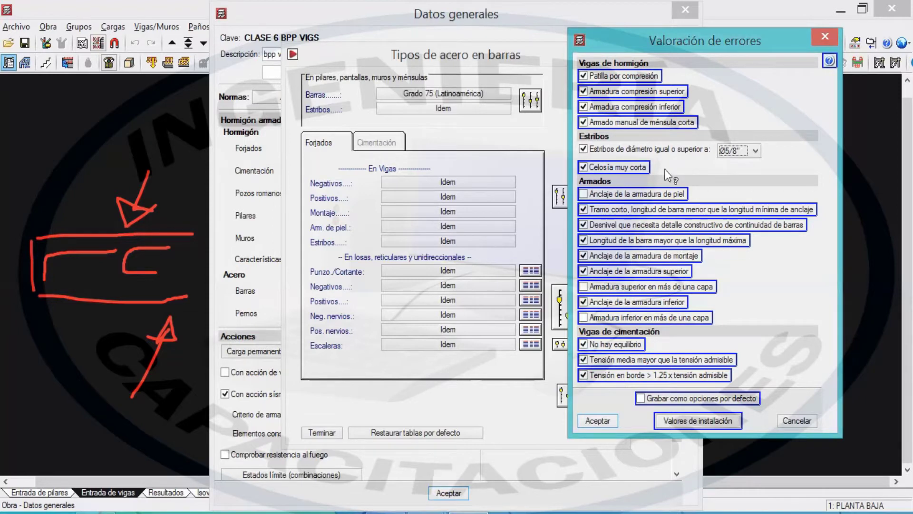
right_click(697, 91)
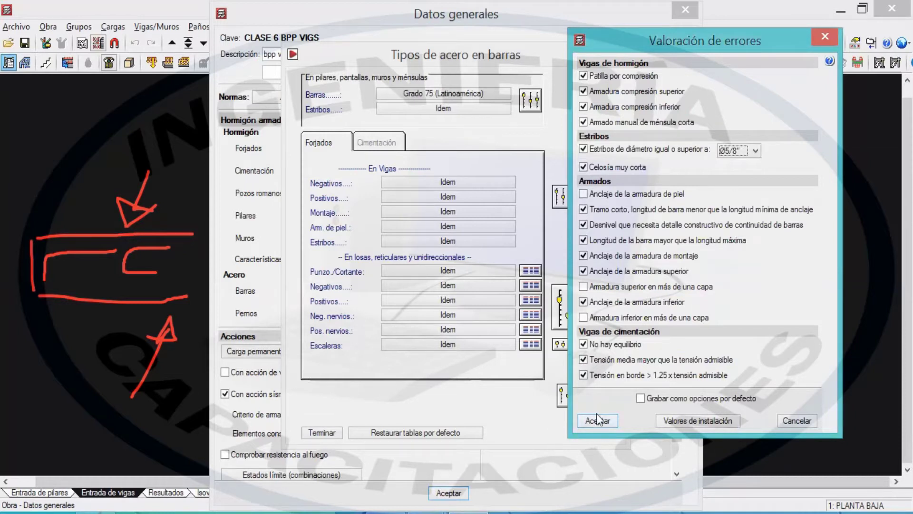
click(584, 318)
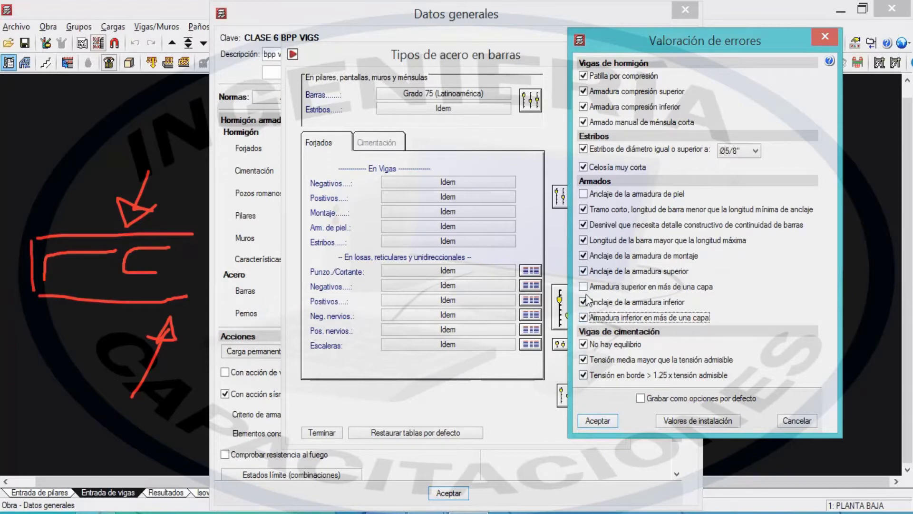
click(590, 288)
click(595, 421)
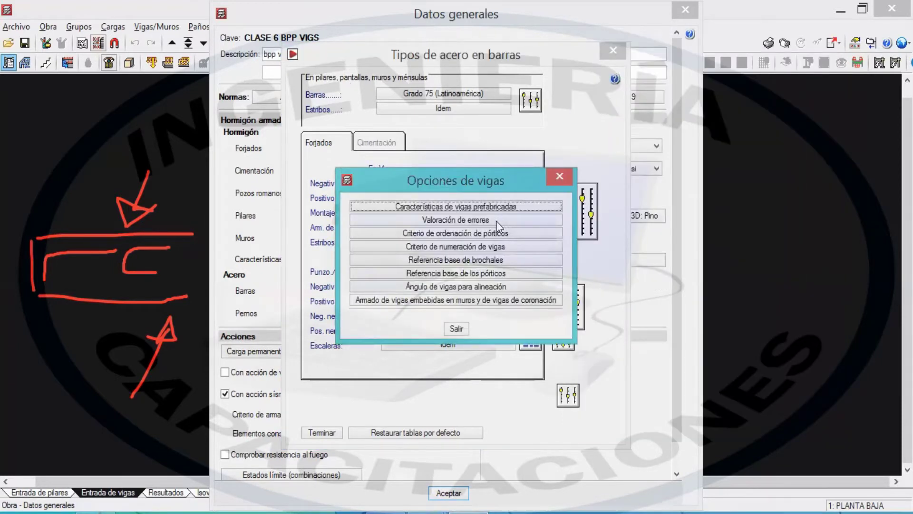
- Open the frame ordering criterion (Criterio de ordenación de pórticos), move its dialog aside and sketch a horizontal and a vertical line beside it
drag(460, 189, 465, 173)
click(466, 216)
drag(468, 94, 630, 37)
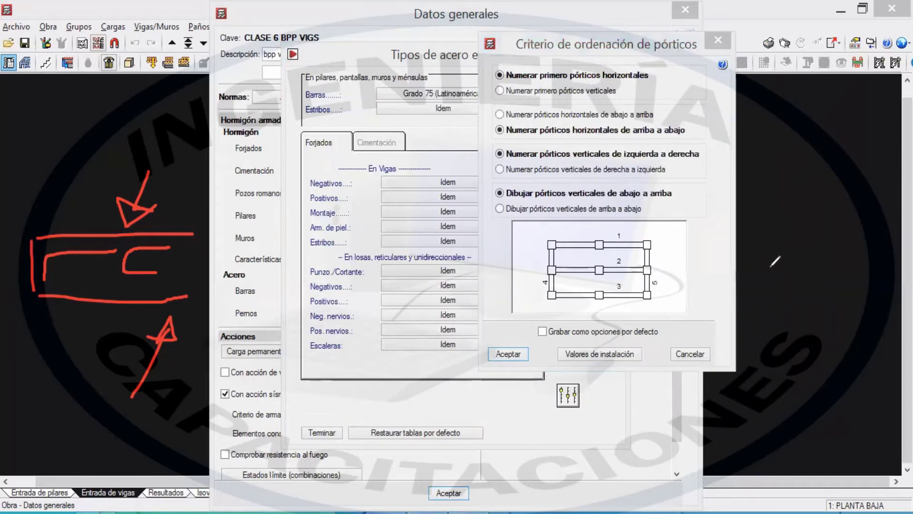
drag(774, 260, 886, 261)
drag(799, 196, 810, 352)
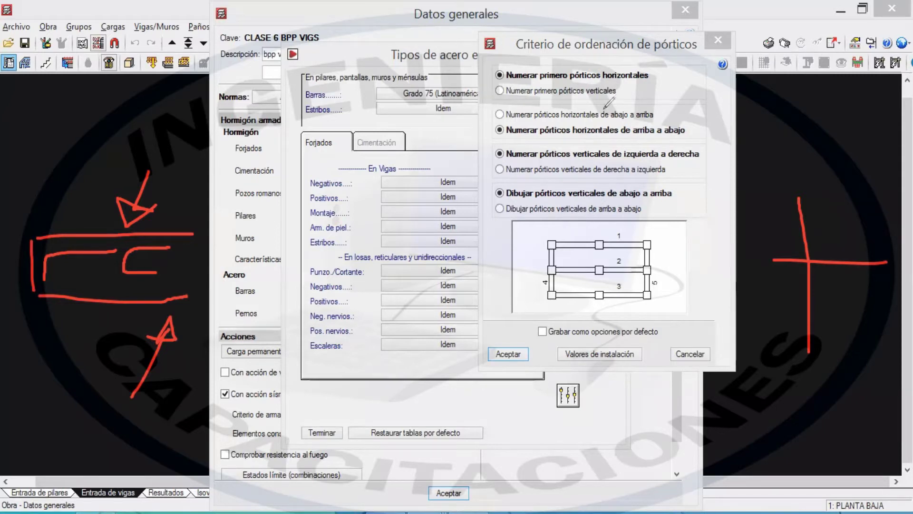
- Underline the option to number horizontal frames first and hand-mark the frame numbers on the preview diagram
drag(508, 83, 657, 79)
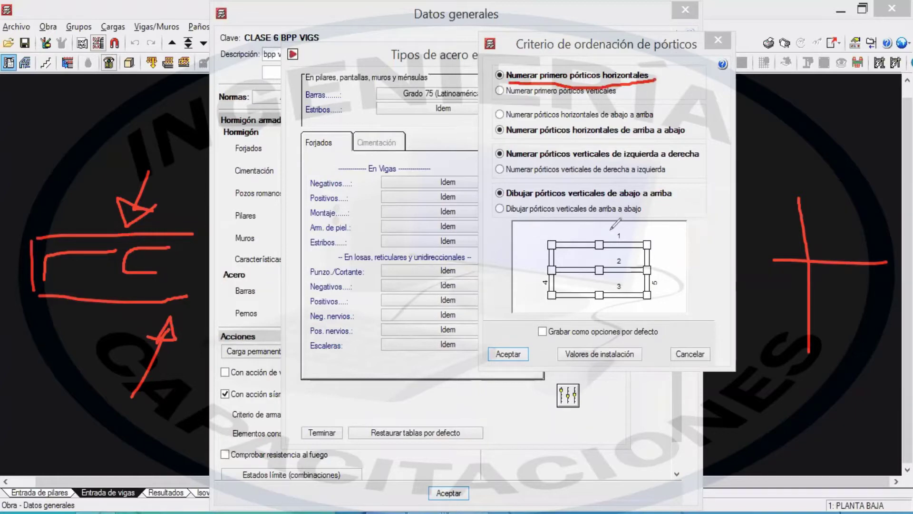
mouse_move(613, 230)
mouse_down()
mouse_move(624, 262)
mouse_move(614, 289)
mouse_up()
drag(539, 279, 546, 287)
drag(670, 267, 659, 278)
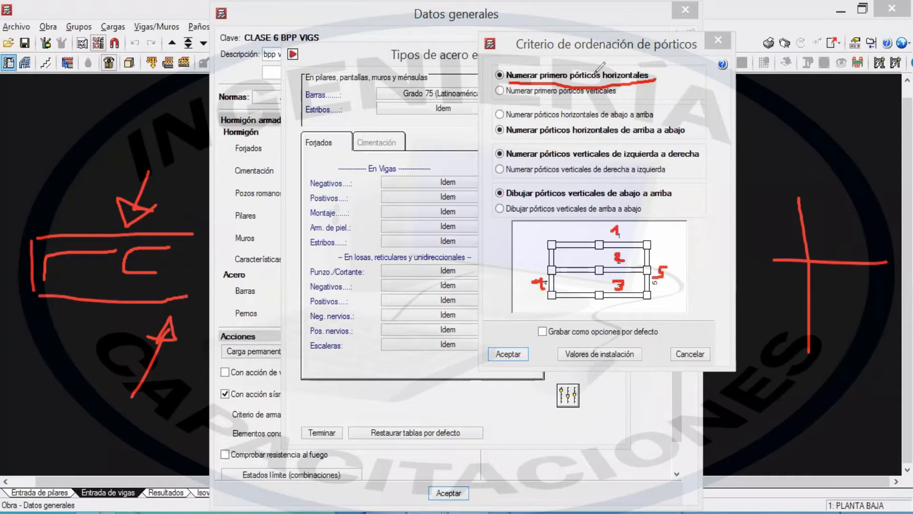
- Mark the vertical-first, numbering-direction and drawing-direction options, adding downward and rightward arrows around the frame preview
drag(511, 102, 665, 88)
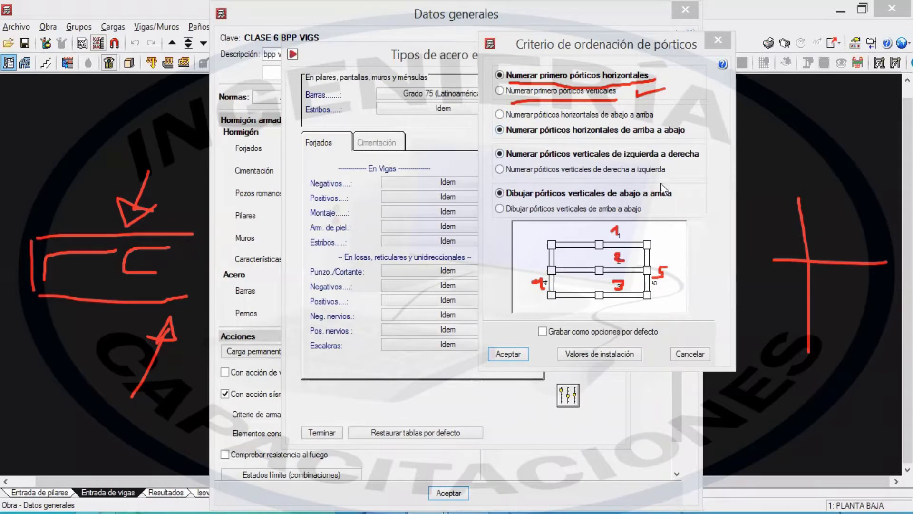
drag(682, 233, 685, 280)
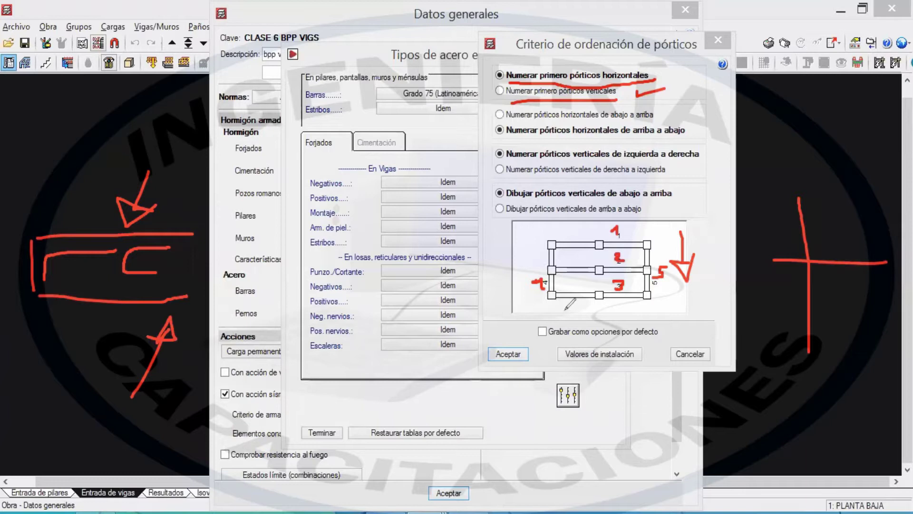
drag(562, 310, 625, 322)
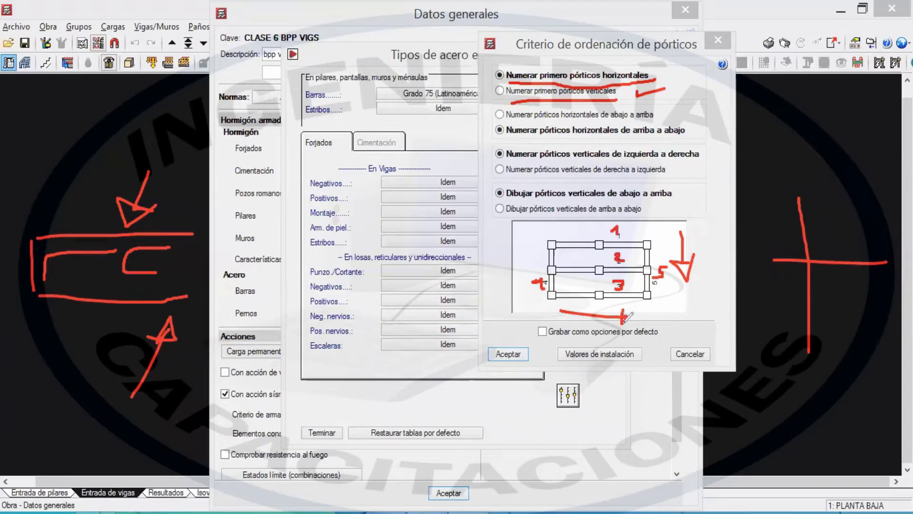
mouse_move(687, 127)
mouse_down()
mouse_move(711, 157)
mouse_move(689, 174)
mouse_move(746, 139)
mouse_up()
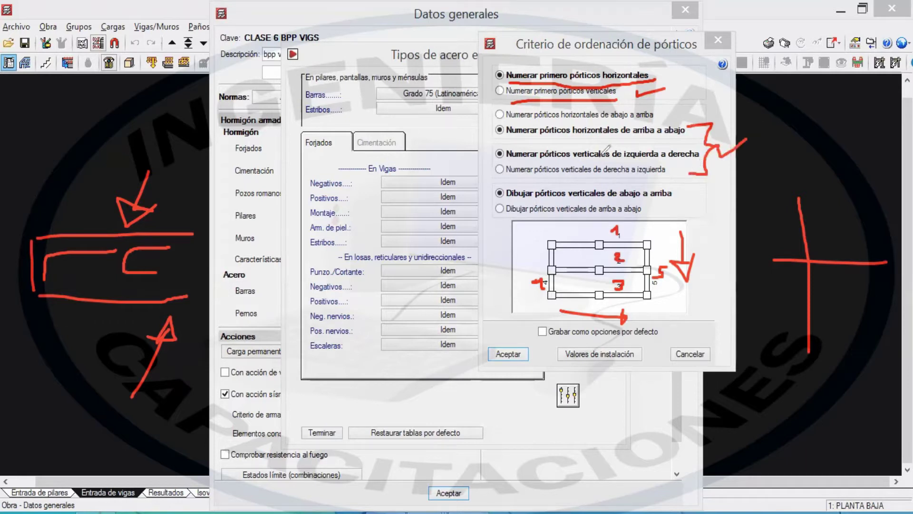
drag(693, 123, 686, 143)
drag(619, 79, 624, 70)
drag(508, 202, 676, 202)
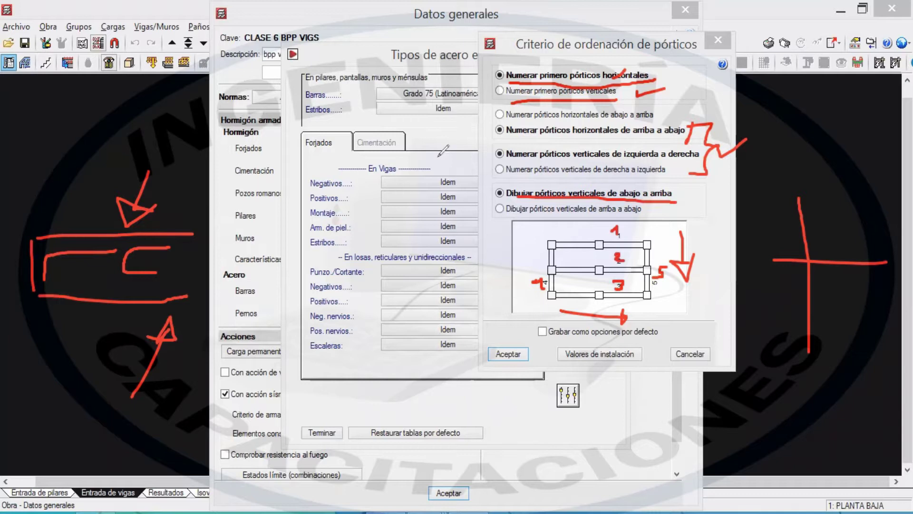
- Clear the annotations and accept the frame ordering criterion without changing its options
key(Escape)
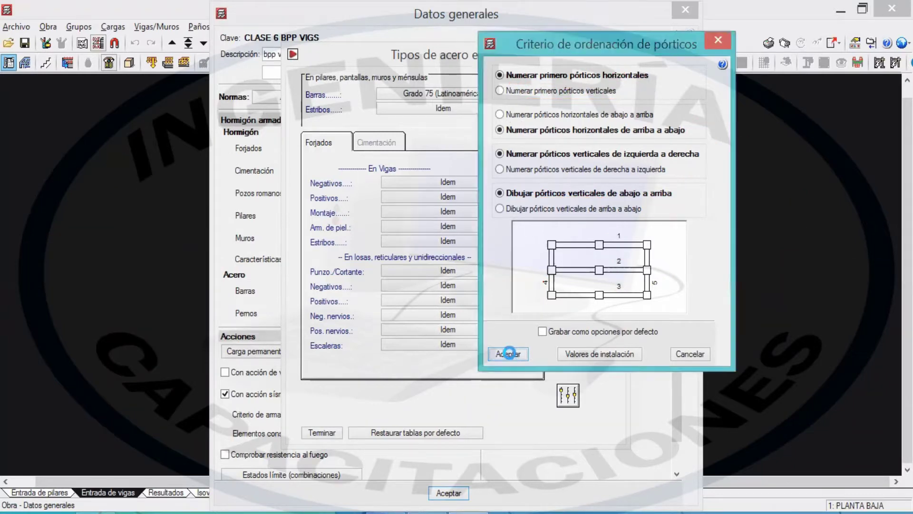
click(507, 353)
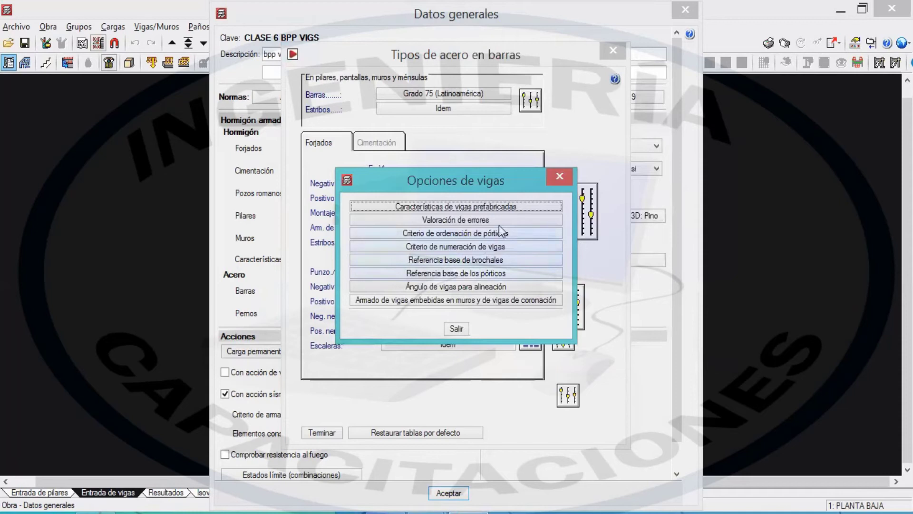
- Open the beam numbering criterion (Criterio de numeración de vigas) and mark the group numbering and consecutive numbering options
click(497, 247)
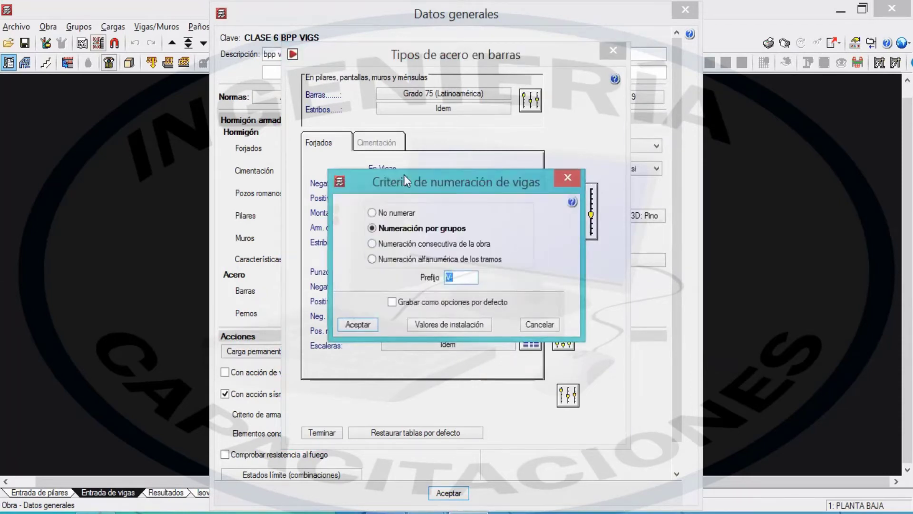
drag(404, 175, 538, 116)
key(ctrl+shift+d)
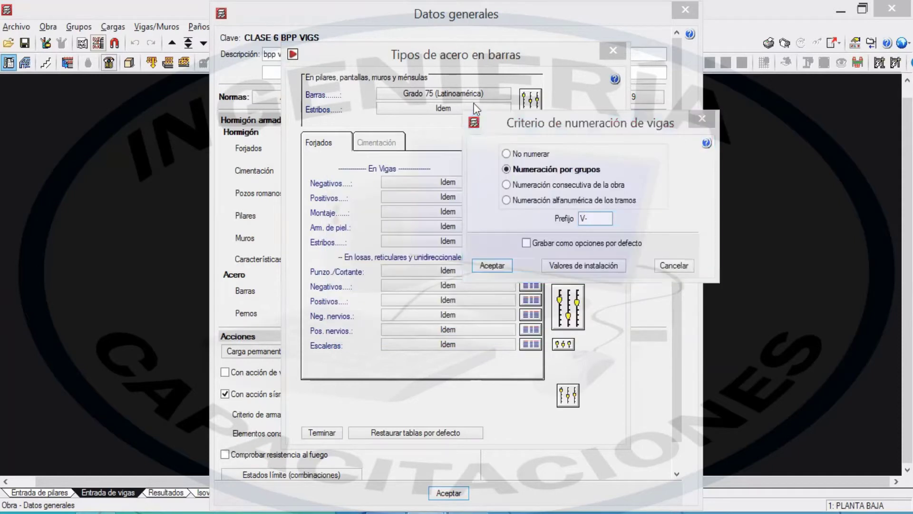
mouse_move(521, 178)
mouse_down()
mouse_move(594, 176)
mouse_move(653, 160)
mouse_up()
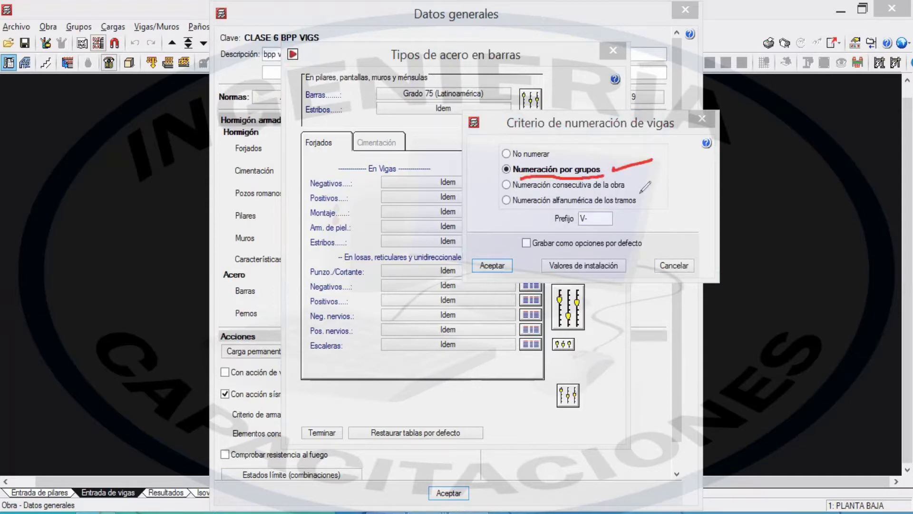
drag(516, 189, 652, 175)
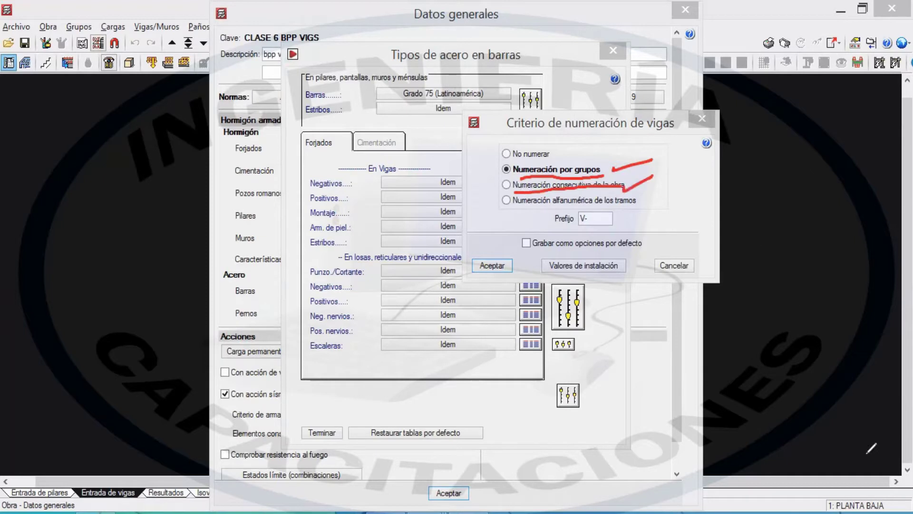
- Draw an arrow to the current floor name and sketch two circled 1 labels with arrows in the empty drawing area
mouse_move(811, 428)
mouse_down()
mouse_move(868, 496)
mouse_move(866, 471)
mouse_move(860, 475)
mouse_up()
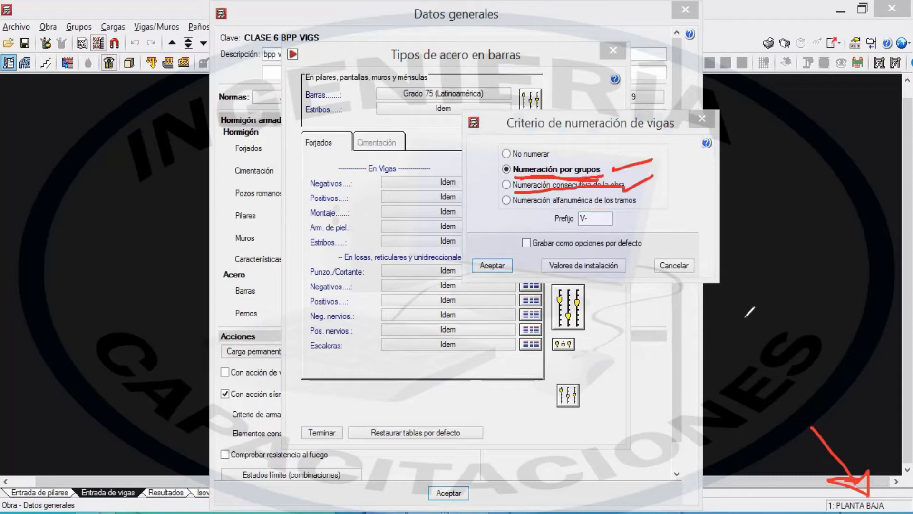
mouse_move(745, 318)
mouse_down()
mouse_move(752, 329)
mouse_move(759, 305)
mouse_move(833, 328)
mouse_up()
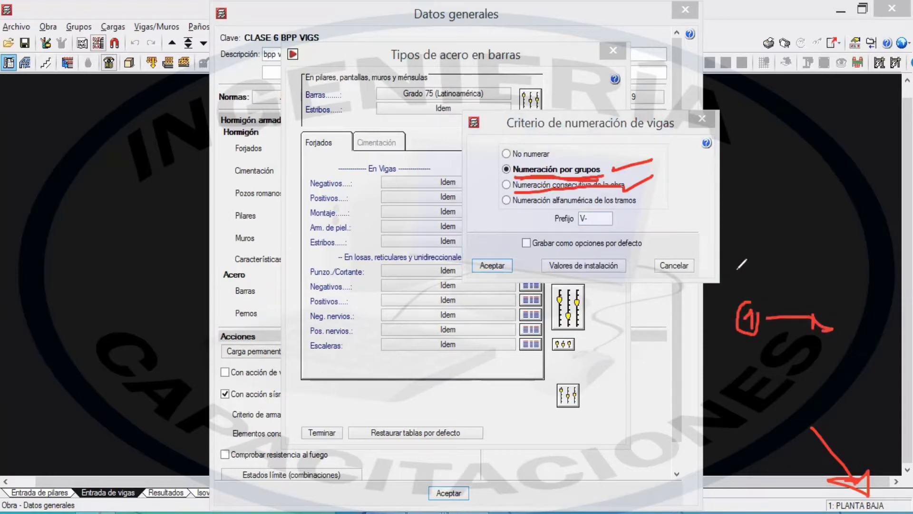
mouse_move(731, 246)
mouse_down()
mouse_move(745, 253)
mouse_move(740, 235)
mouse_move(806, 246)
mouse_move(806, 259)
mouse_move(822, 252)
mouse_up()
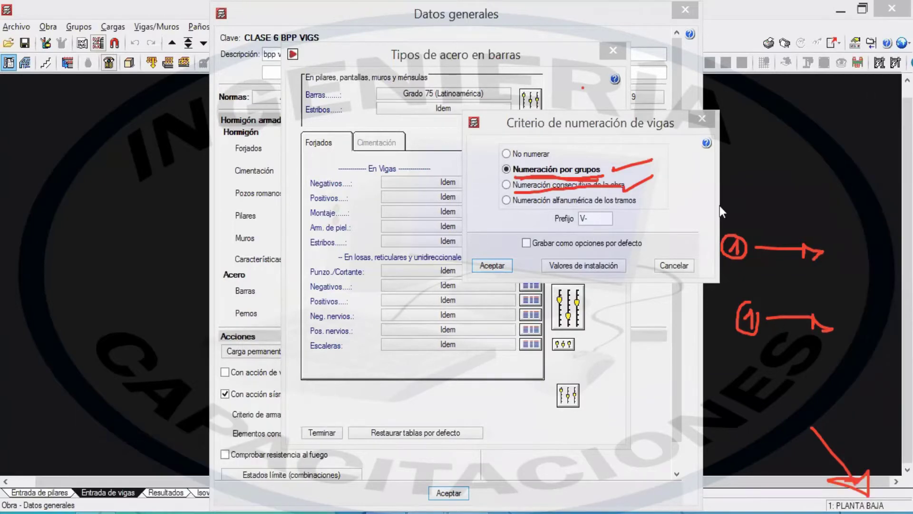
- Switch to Telegram and open the CYPECAD V.6 group chat
key(super+s)
text(telegram)
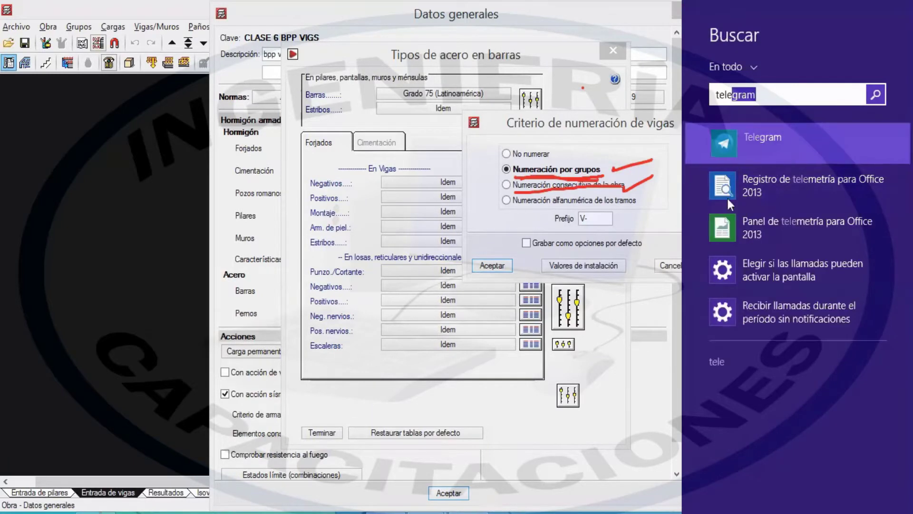
key(Escape)
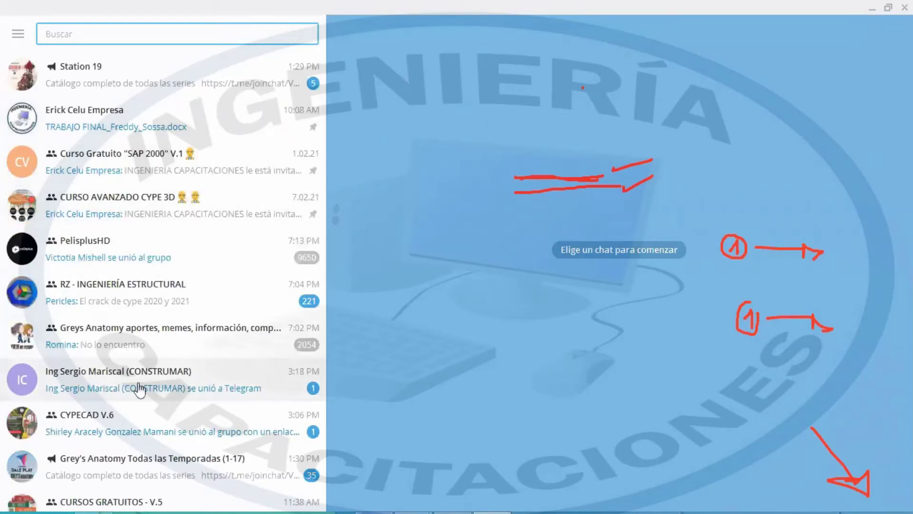
click(159, 416)
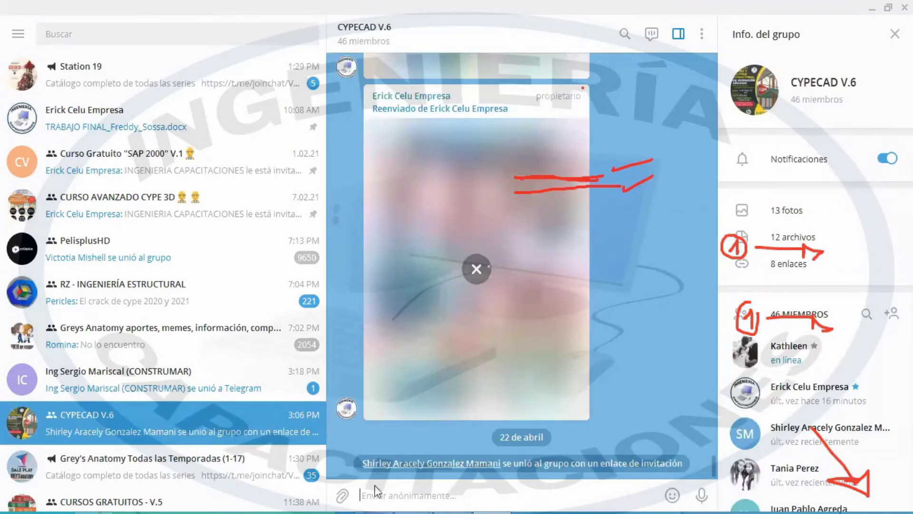
- Attach the file CLASE 6 BPP VIGS.cyp from the CLASE 6- BPP VIGAS subfolder to the group chat
click(343, 496)
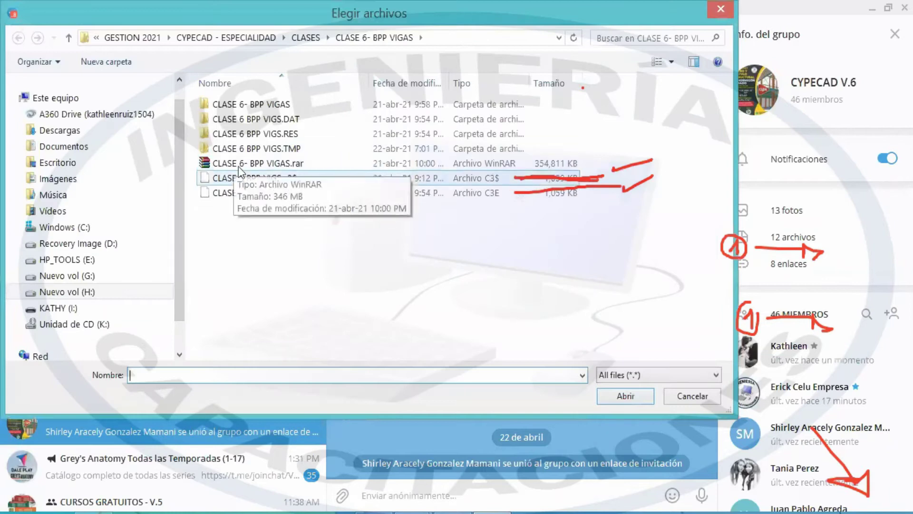
double_click(255, 111)
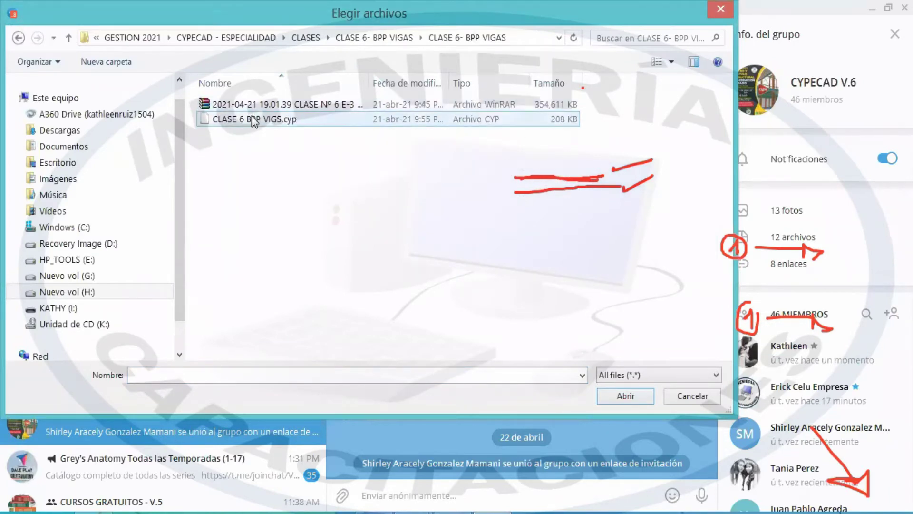
click(252, 120)
click(621, 397)
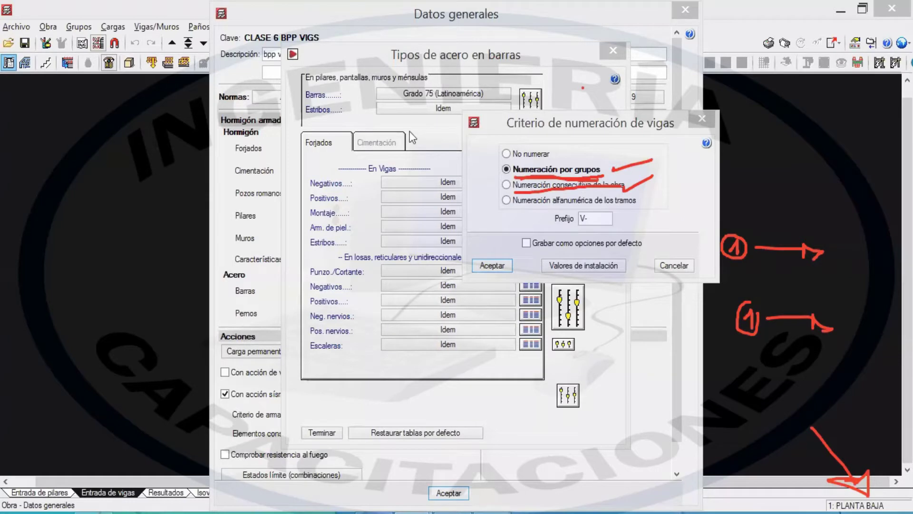
- Clear the old annotations in CYPECAD, circle the beam prefix V- and handwrite the example label V-201 beside the dialog
key(Escape)
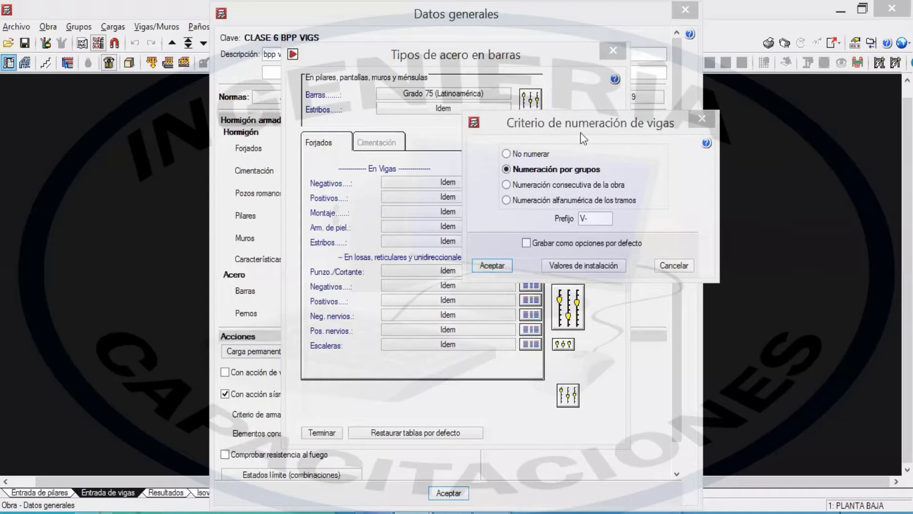
drag(609, 122, 595, 119)
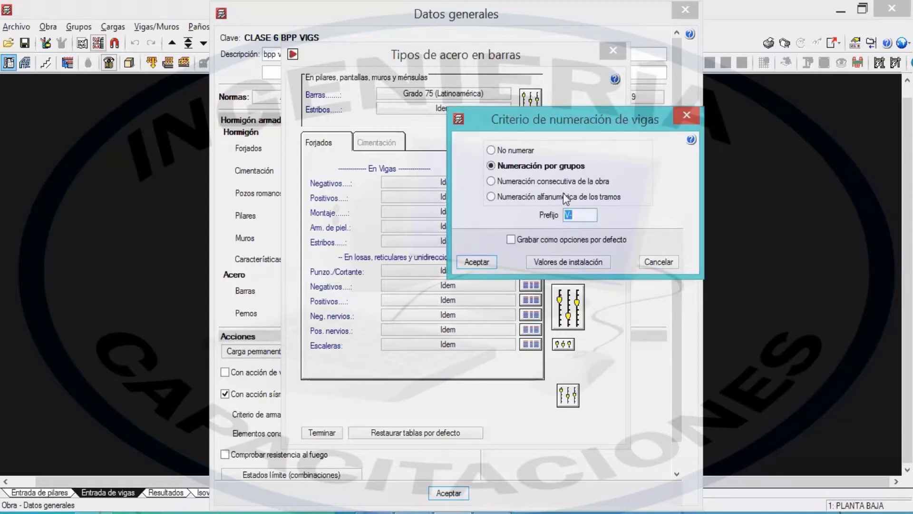
key(ctrl+2)
mouse_move(600, 207)
mouse_down()
mouse_move(544, 210)
mouse_move(605, 218)
mouse_up()
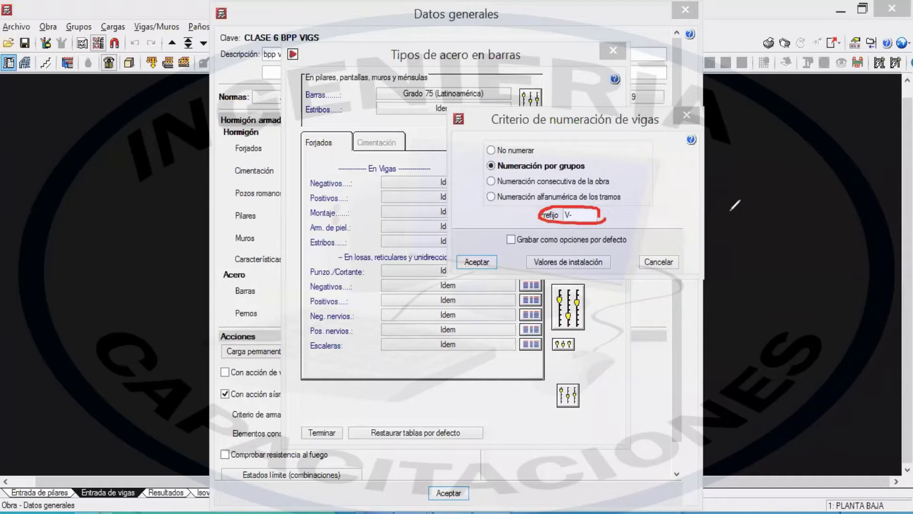
mouse_move(728, 186)
mouse_down()
mouse_move(740, 208)
mouse_move(748, 191)
mouse_move(850, 189)
mouse_up()
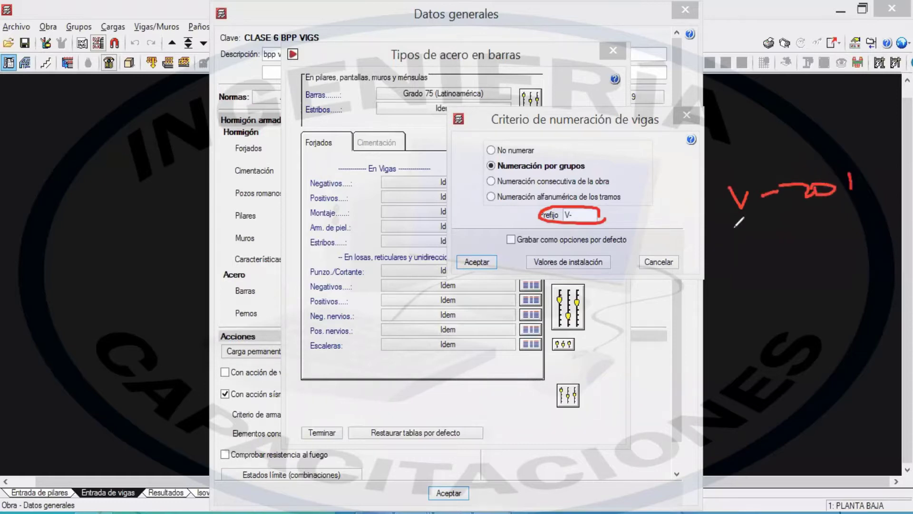
- Erase the annotations and accept the beam numbering criterion with group numbering and the prefix V-
mouse_move(578, 215)
mouse_down()
mouse_move(594, 216)
mouse_move(583, 220)
mouse_up()
key(e)
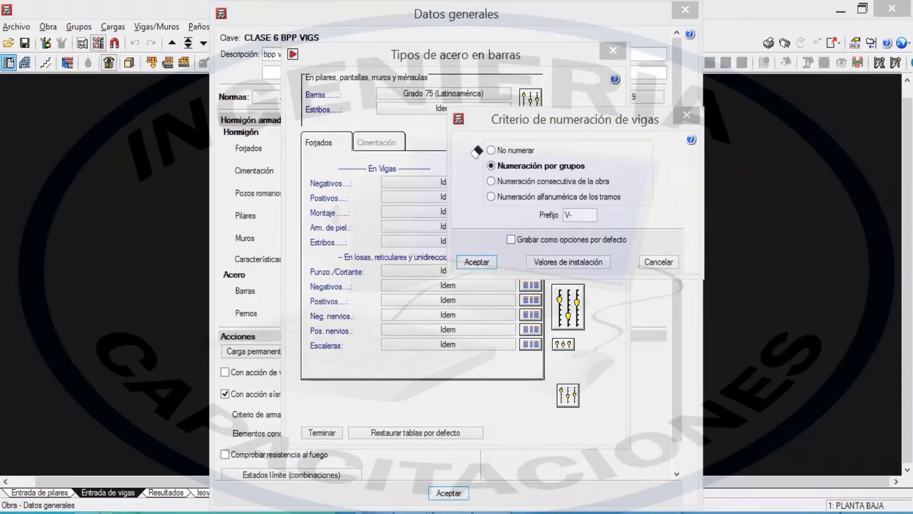
click(478, 261)
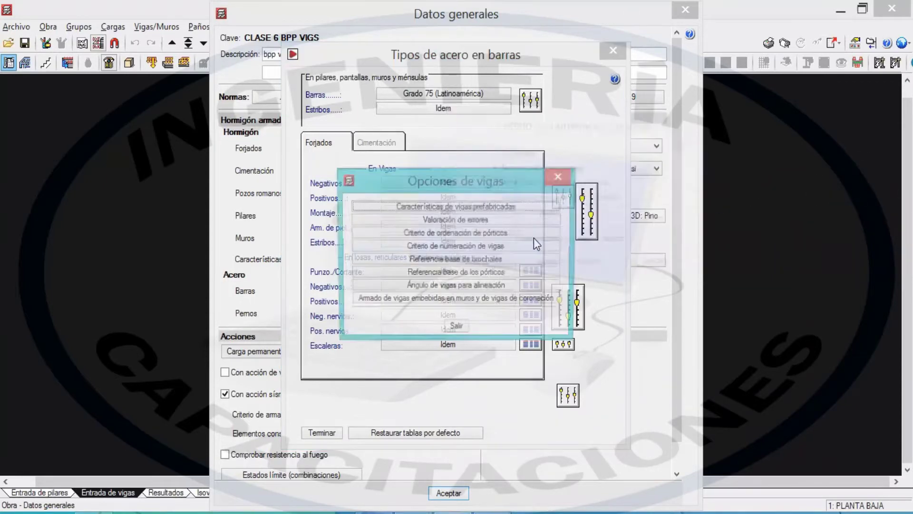
- Open Referencia base de brochales, mark the reference field in red and try shortening the base reference to B, then cancel
click(423, 262)
drag(462, 215, 406, 173)
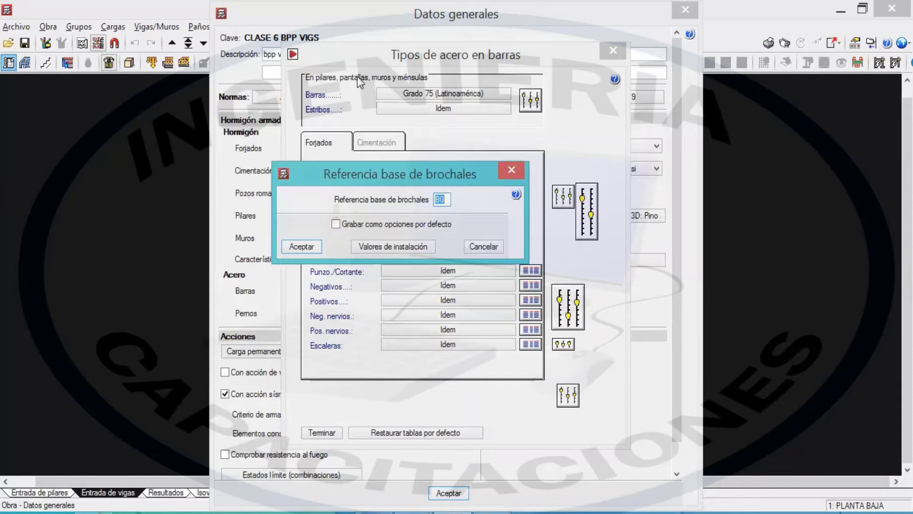
click(802, 169)
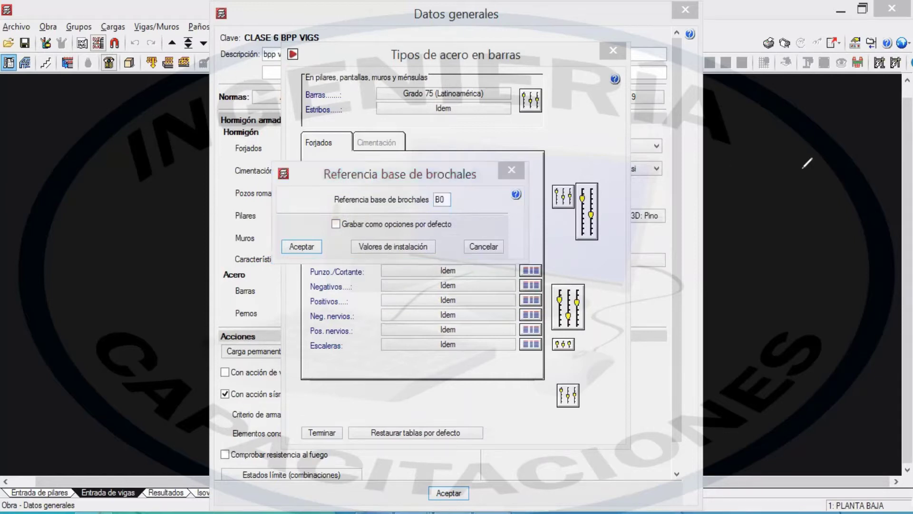
drag(465, 180, 454, 190)
click(445, 202)
key(BackSpace)
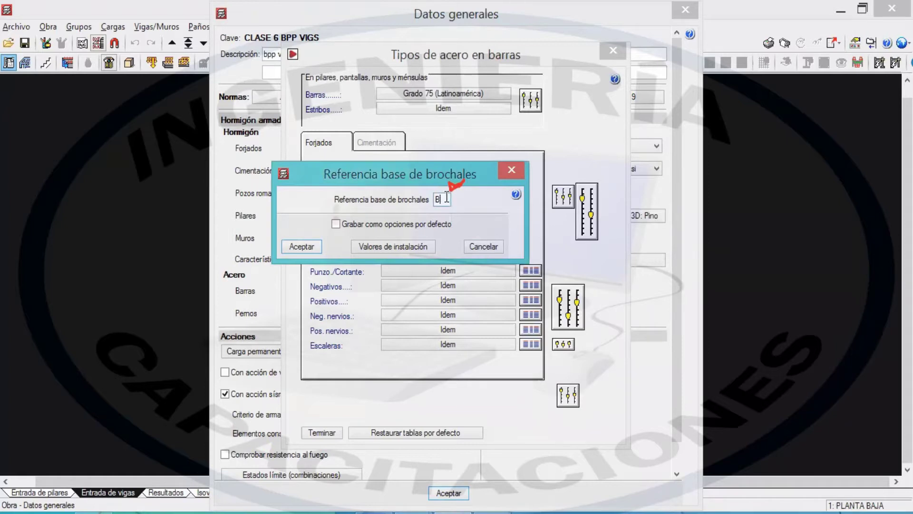
click(481, 249)
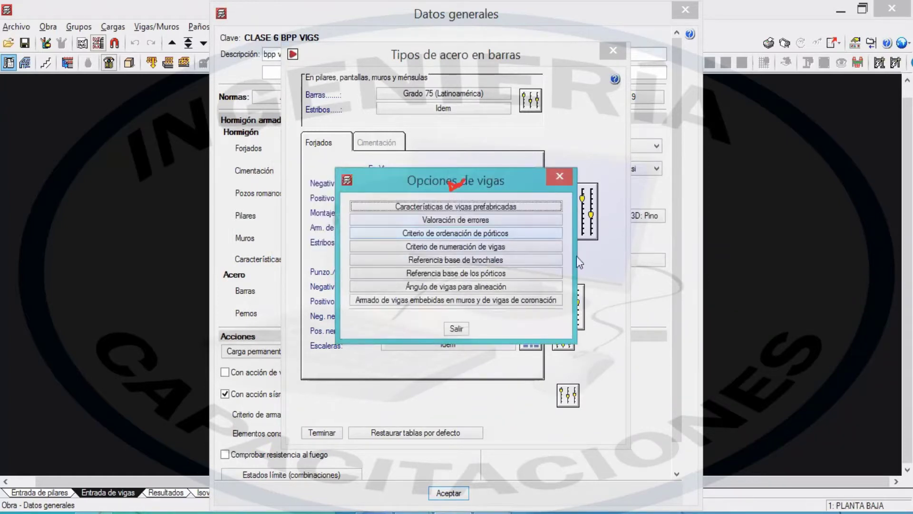
- Open Referencia base de los pórticos and sketch a red two-column table beside the dialogs with the label Port-1 in its first cell
click(456, 275)
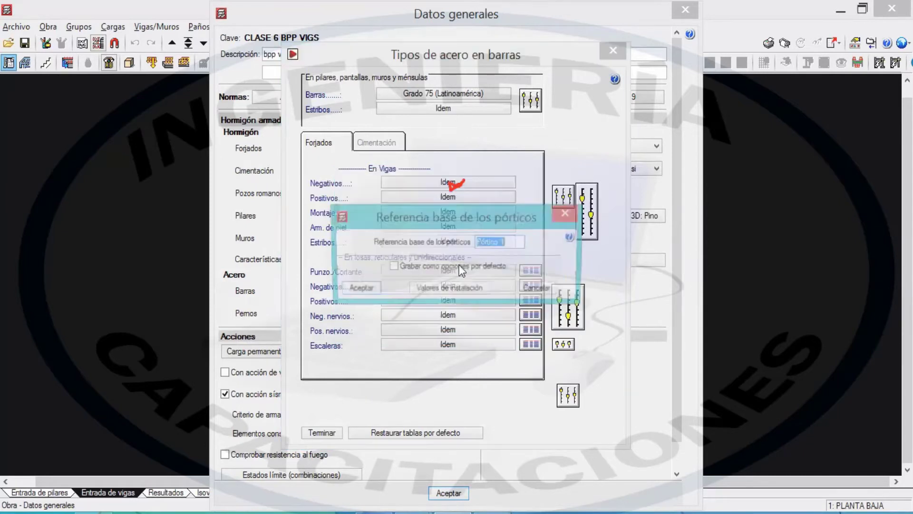
drag(423, 213, 274, 178)
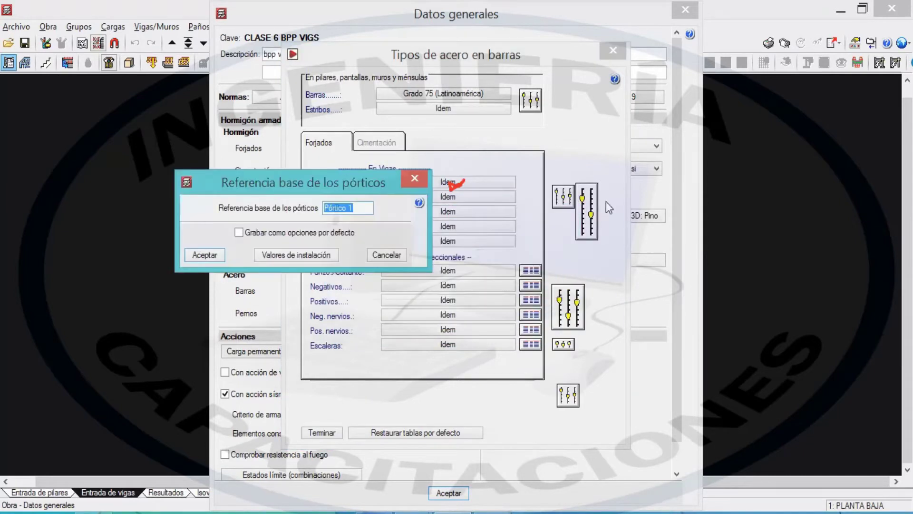
key(ctrl+shift+3)
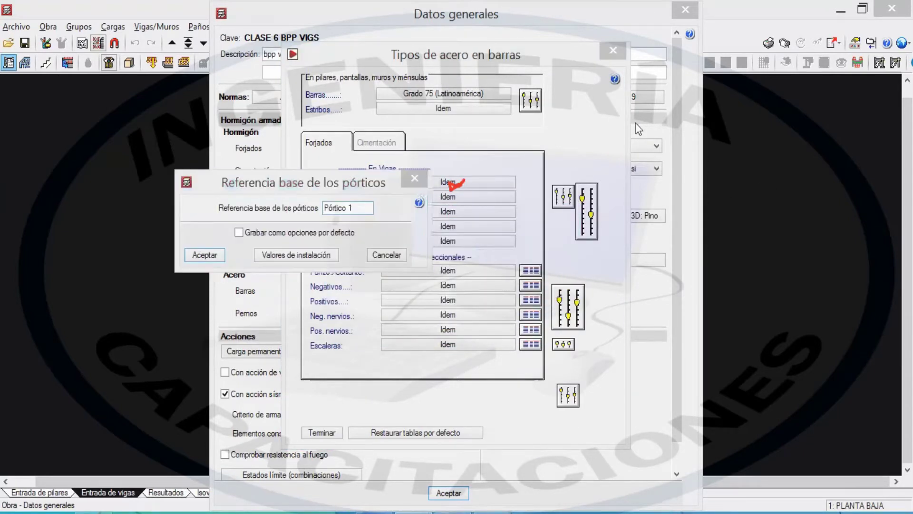
drag(740, 217, 743, 288)
drag(741, 250, 877, 241)
drag(745, 219, 891, 209)
click(811, 220)
drag(810, 221, 809, 274)
drag(743, 273, 885, 264)
drag(754, 238, 783, 238)
drag(789, 232, 792, 243)
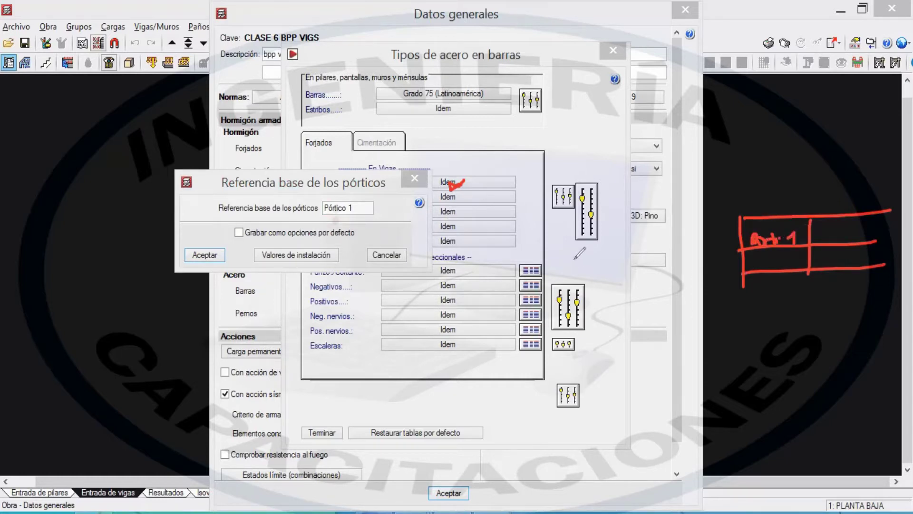
- Circle the frame base reference Pórtico 1, erase all the annotations and accept the reference
mouse_move(364, 210)
mouse_down()
mouse_move(323, 204)
mouse_move(333, 217)
mouse_move(373, 208)
mouse_up()
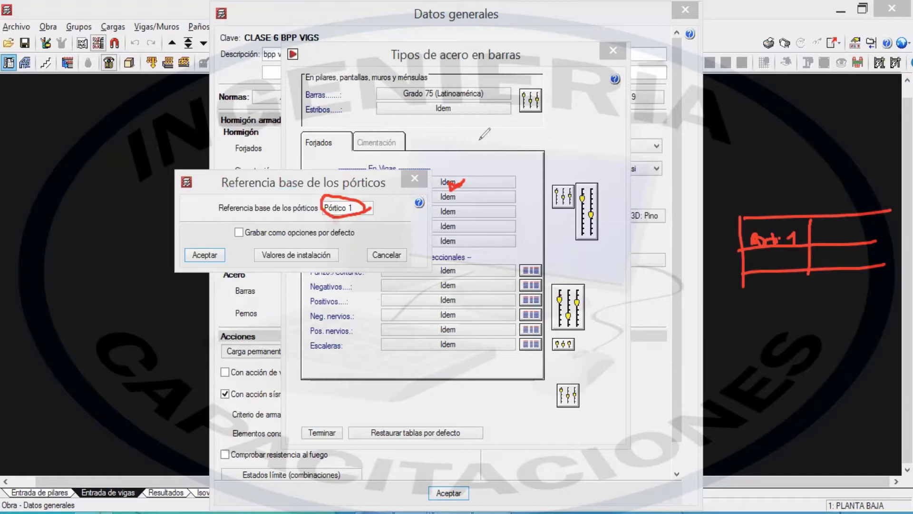
click(315, 203)
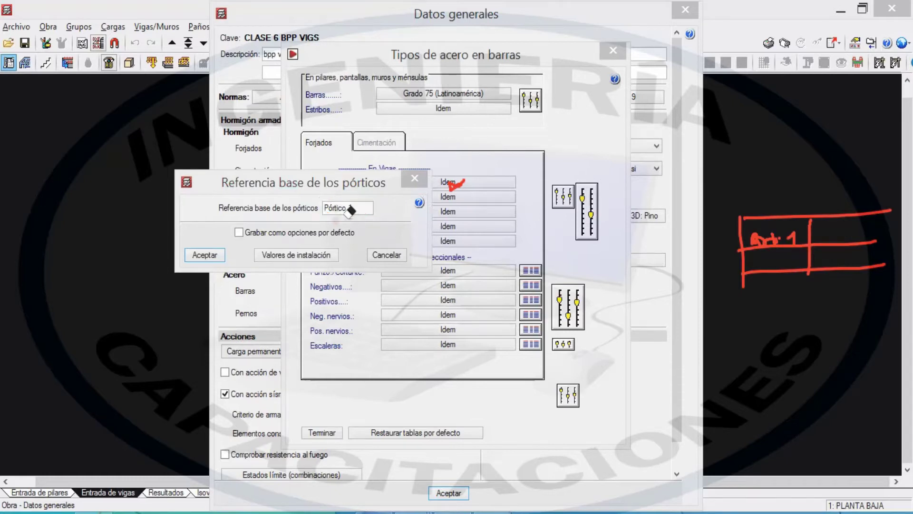
click(464, 183)
mouse_move(833, 230)
mouse_down()
mouse_move(684, 247)
mouse_move(768, 269)
mouse_move(876, 249)
mouse_up()
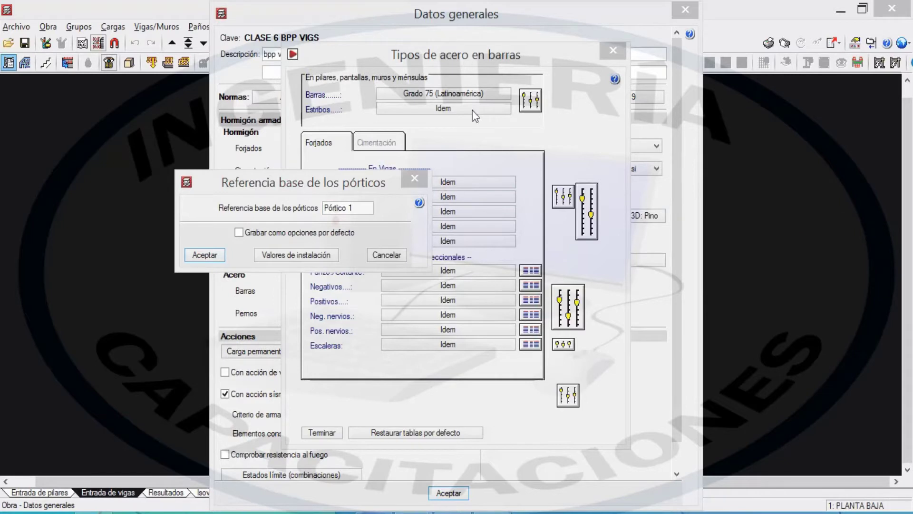
click(216, 255)
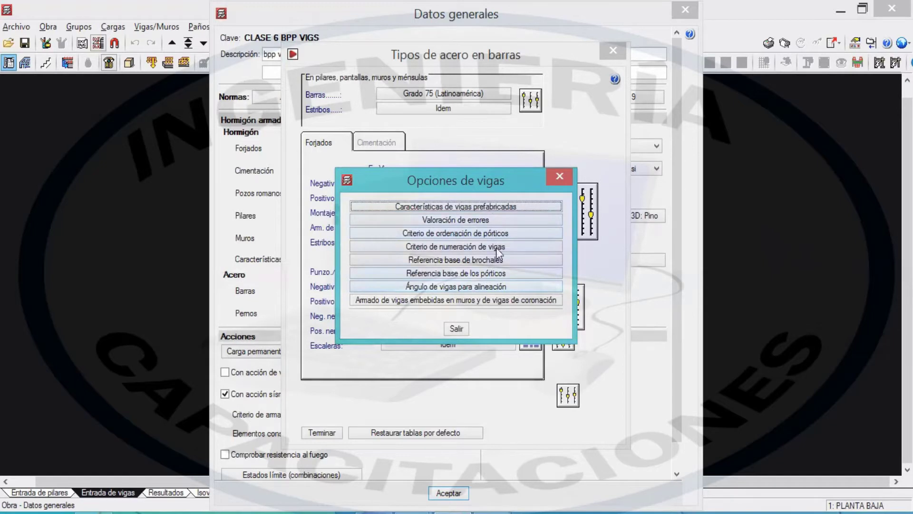
- Open Ángulo de vigas para alineación and sketch a straight beam line with three tick marks and a brace above it
click(450, 286)
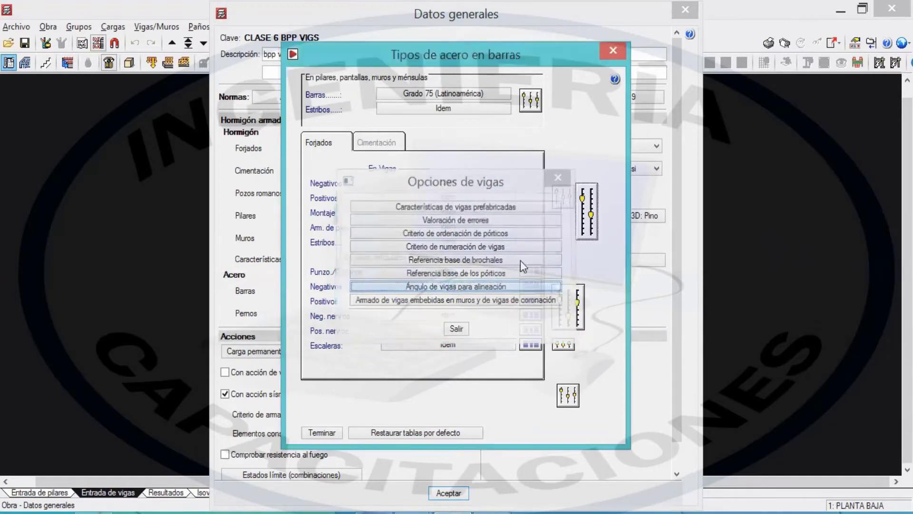
drag(459, 207, 200, 131)
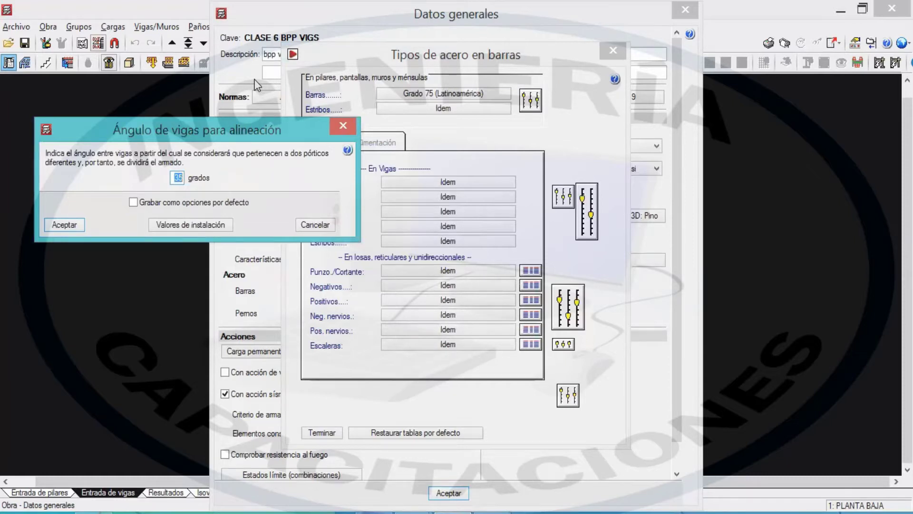
key(ctrl+shift+d)
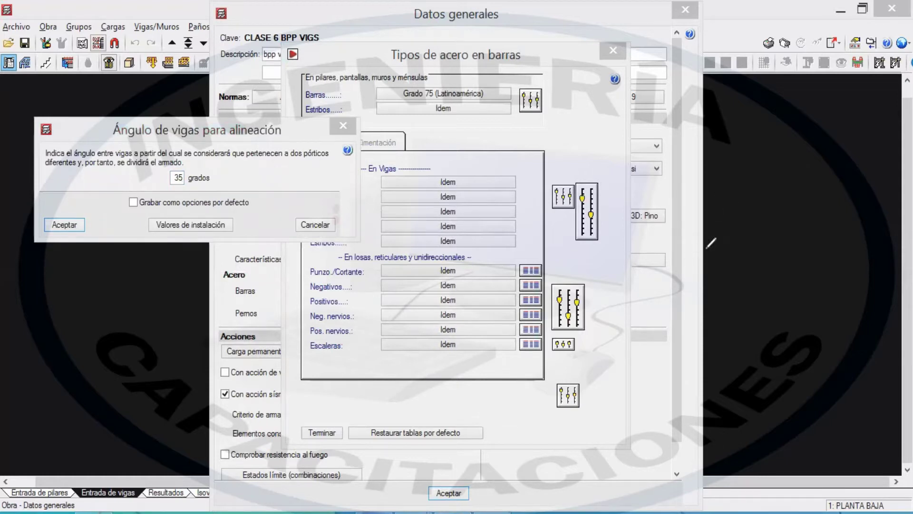
drag(711, 221, 870, 229)
mouse_move(752, 217)
mouse_down()
mouse_move(752, 226)
mouse_move(792, 229)
mouse_up()
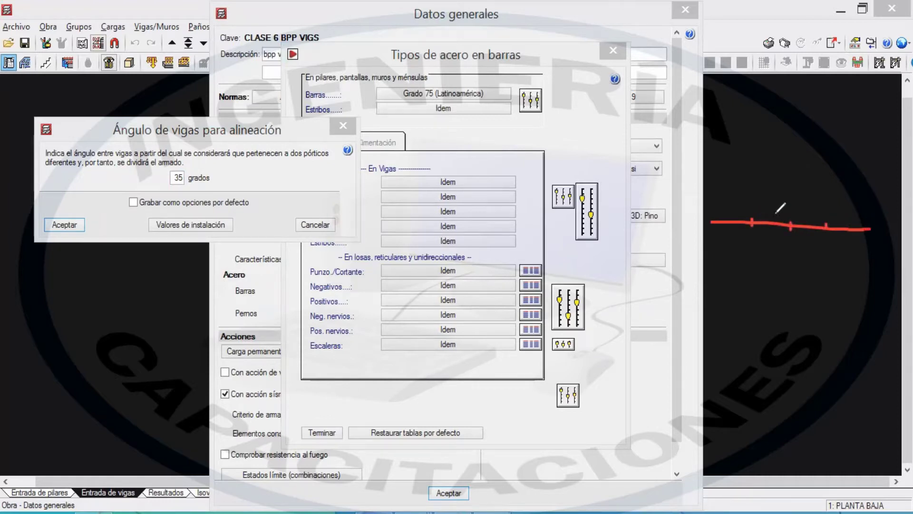
mouse_move(722, 196)
mouse_down()
mouse_move(777, 175)
mouse_move(864, 202)
mouse_up()
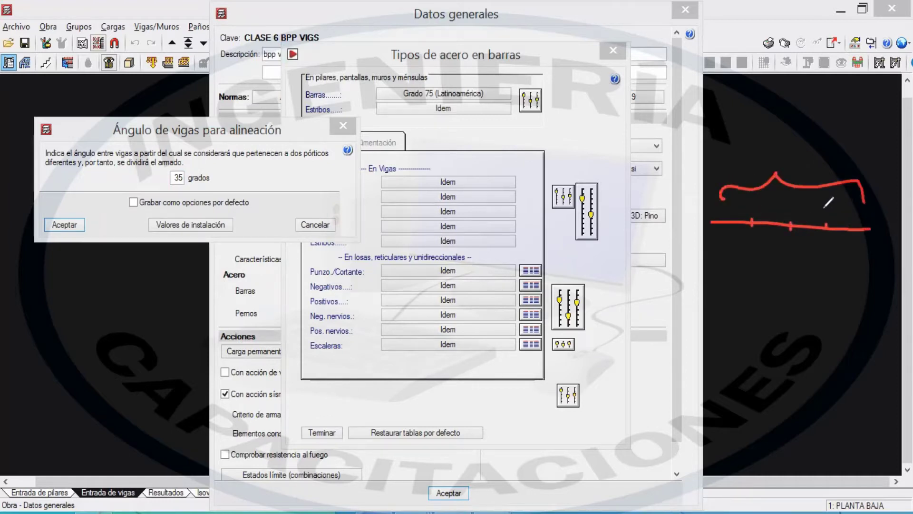
- Sketch a second, bent beam frame below with an inclined segment, crossing and vertical lines, and a brace underneath
mouse_move(706, 352)
mouse_down()
mouse_move(769, 351)
mouse_move(735, 356)
mouse_move(802, 313)
mouse_up()
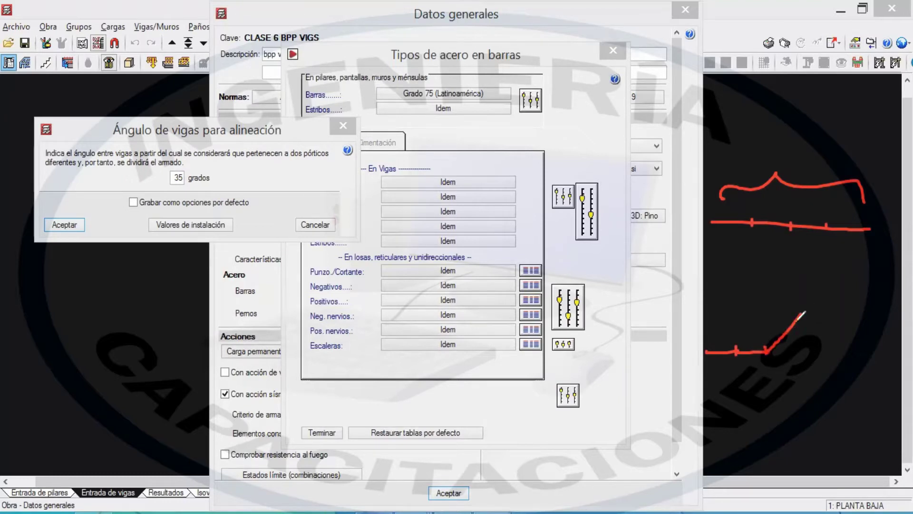
drag(802, 313, 802, 264)
drag(719, 311, 859, 309)
click(852, 268)
drag(860, 252, 860, 303)
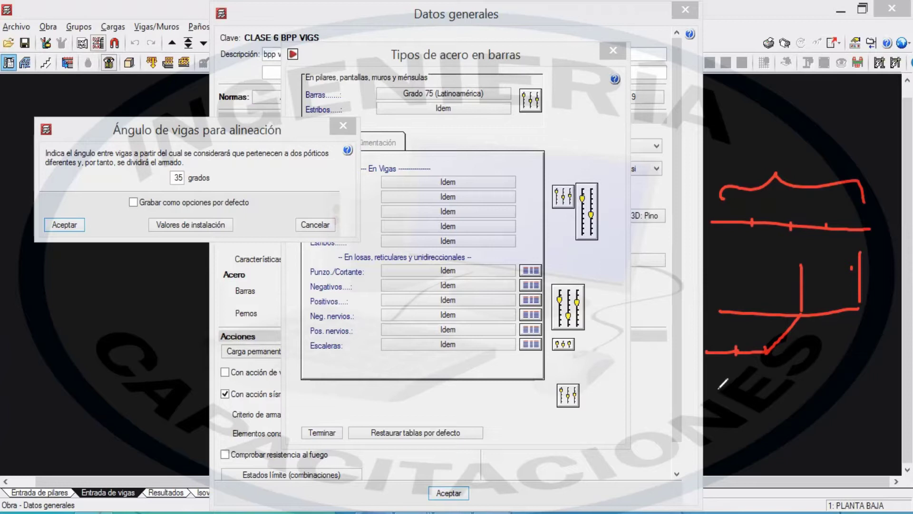
mouse_move(712, 380)
mouse_down()
mouse_move(792, 409)
mouse_move(847, 374)
mouse_up()
drag(841, 340, 846, 373)
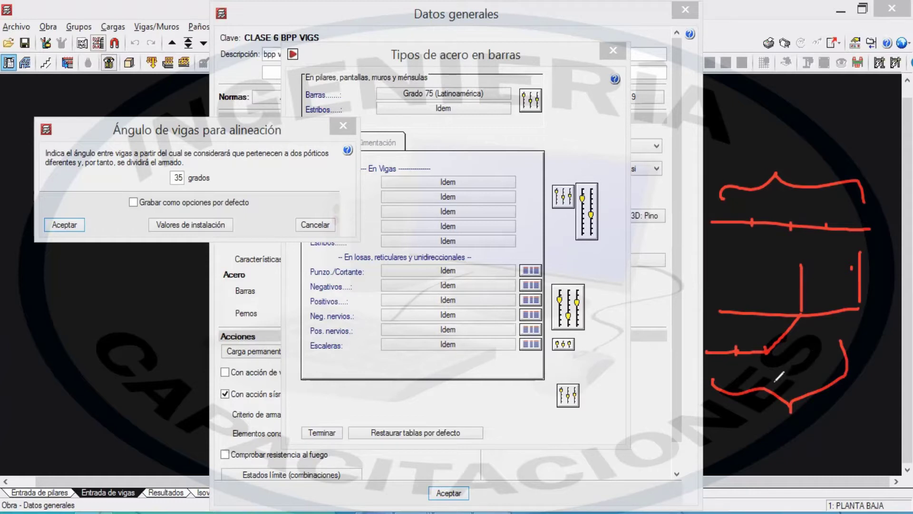
- Circle the 35 grados value, mark angle α at the bend from a blue dashed baseline and write α > 35°
mouse_move(218, 172)
mouse_down()
mouse_move(159, 169)
mouse_move(217, 170)
mouse_up()
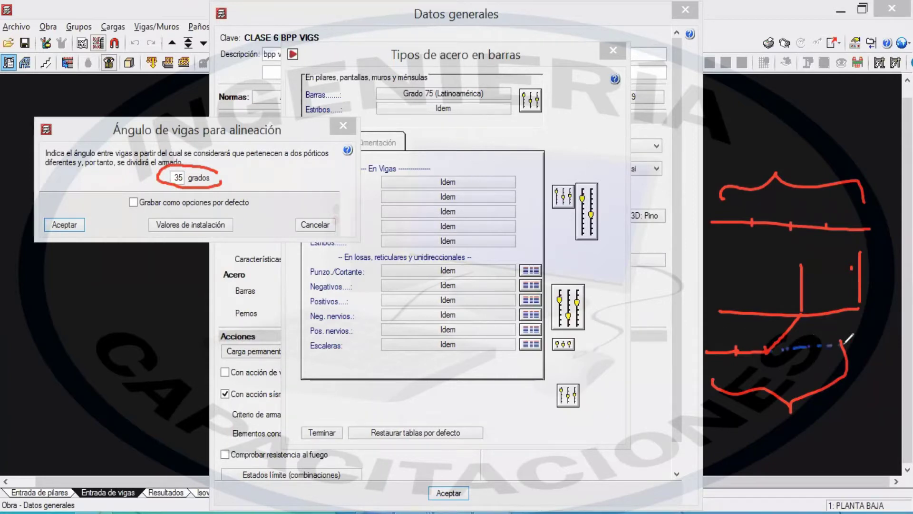
mouse_move(802, 329)
mouse_down()
mouse_move(803, 345)
mouse_move(792, 336)
mouse_move(800, 342)
mouse_up()
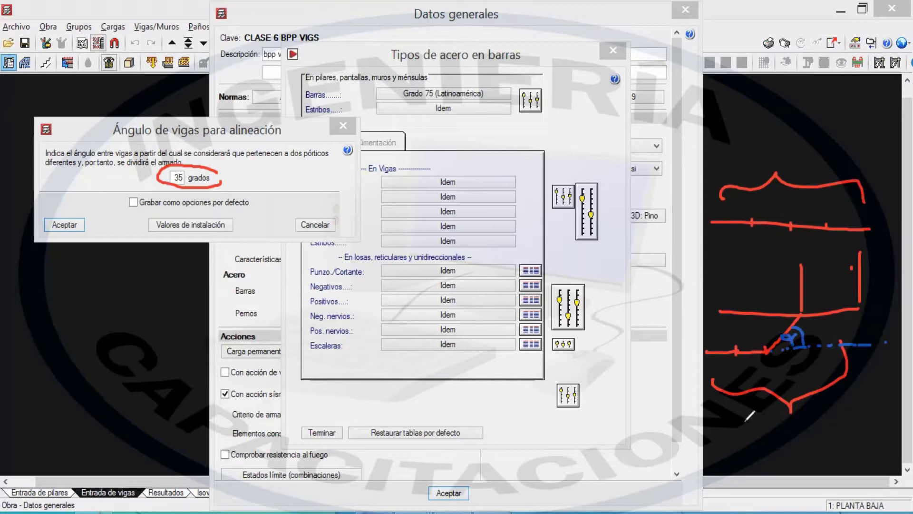
mouse_move(745, 427)
mouse_down()
mouse_move(742, 452)
mouse_move(817, 443)
mouse_move(819, 449)
mouse_move(842, 432)
mouse_up()
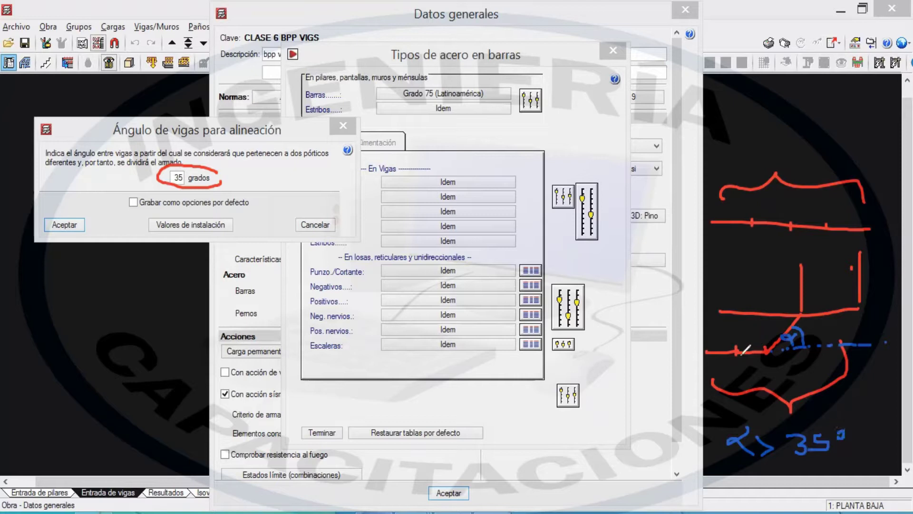
- Label the bent frame's segments P1, P2 and P3, start an α < condition below and highlight segments P1 and P2 in pink
drag(706, 341, 719, 345)
drag(759, 334, 765, 340)
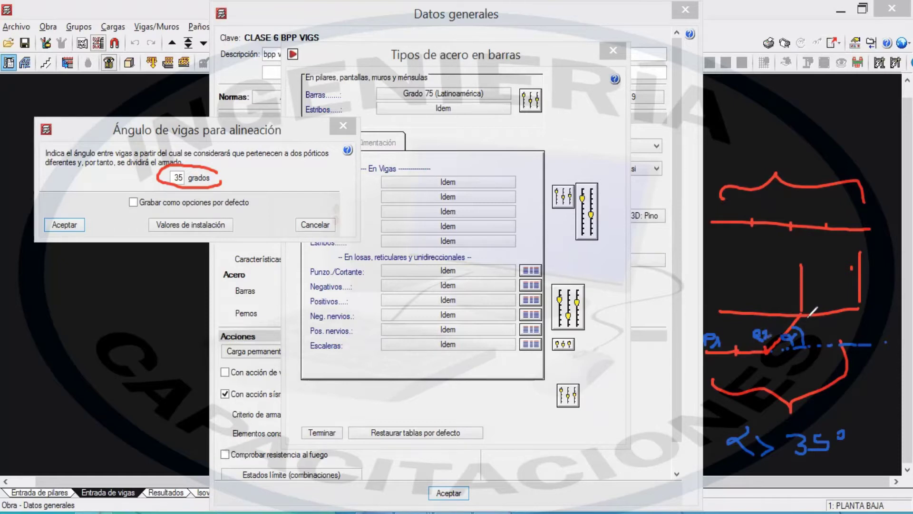
click(746, 308)
mouse_move(784, 310)
mouse_down()
mouse_move(768, 310)
mouse_move(784, 322)
mouse_move(789, 316)
mouse_up()
drag(804, 274, 815, 288)
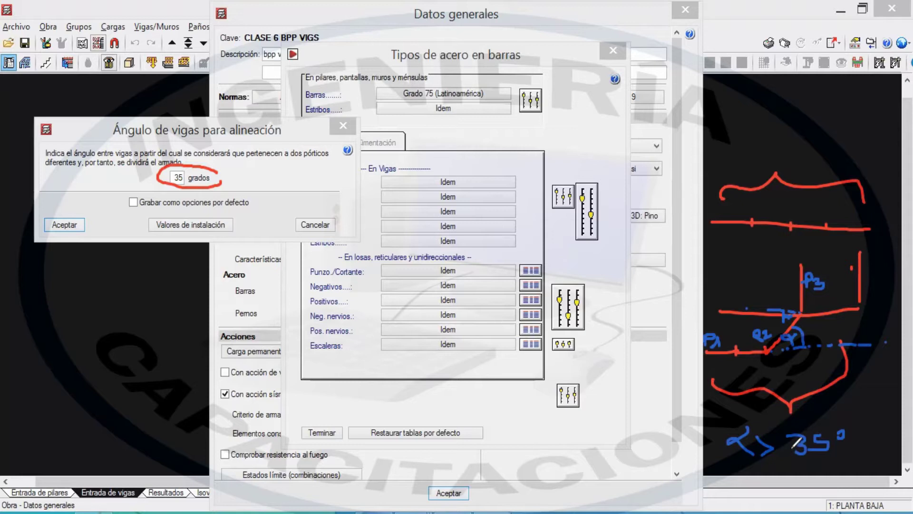
mouse_move(750, 463)
mouse_down()
mouse_move(752, 474)
mouse_move(800, 476)
mouse_up()
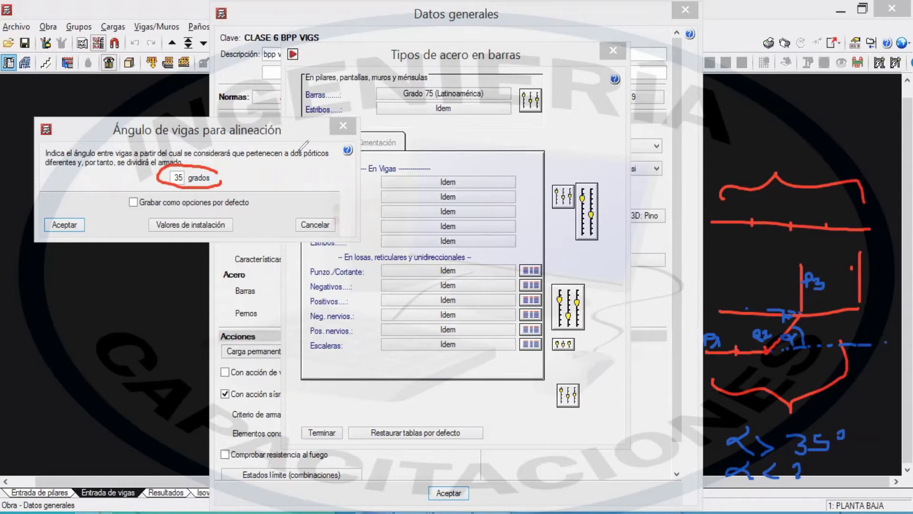
mouse_move(708, 351)
mouse_down()
mouse_move(765, 351)
mouse_move(720, 350)
mouse_move(754, 349)
mouse_move(803, 307)
mouse_move(764, 350)
mouse_move(706, 352)
mouse_move(773, 341)
mouse_move(793, 307)
mouse_move(760, 327)
mouse_up()
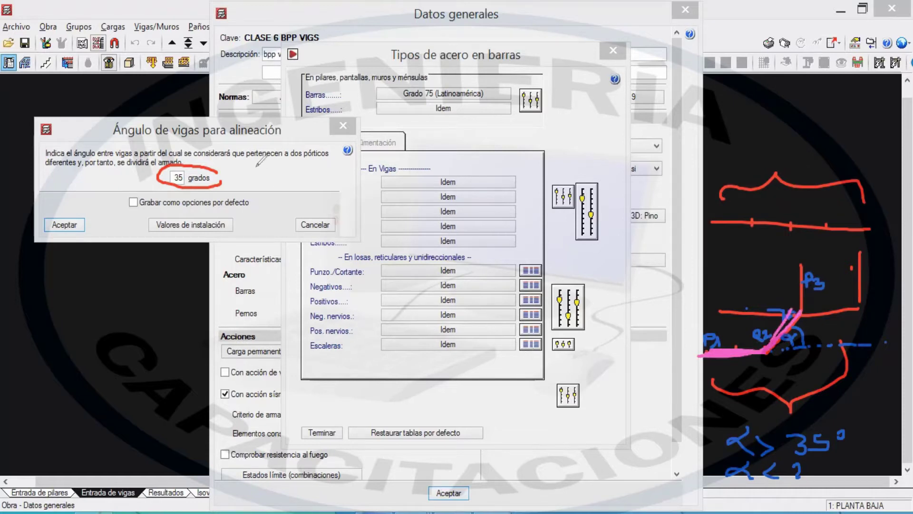
- Erase the circle around the angle value and accept the beam alignment angle of 35 degrees
drag(241, 186, 271, 175)
mouse_move(188, 161)
mouse_down()
mouse_move(162, 183)
mouse_move(196, 163)
mouse_move(267, 187)
mouse_move(284, 177)
mouse_up()
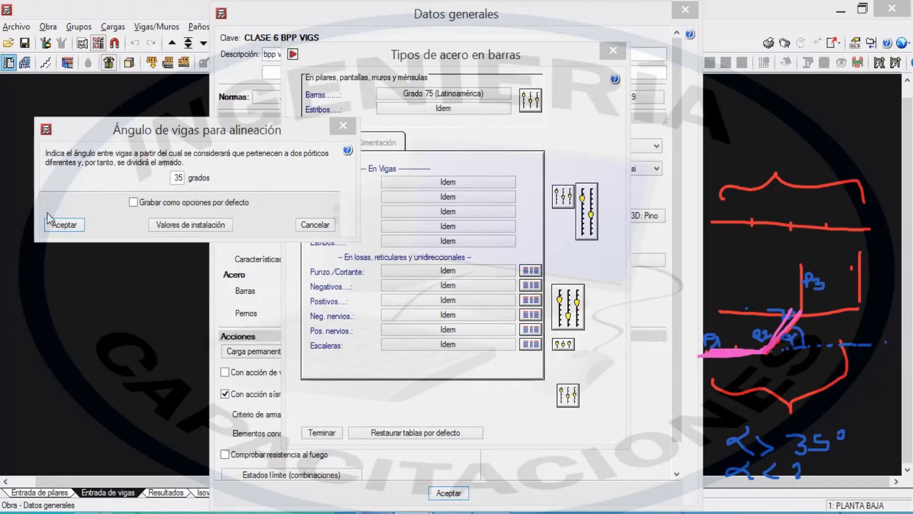
click(64, 225)
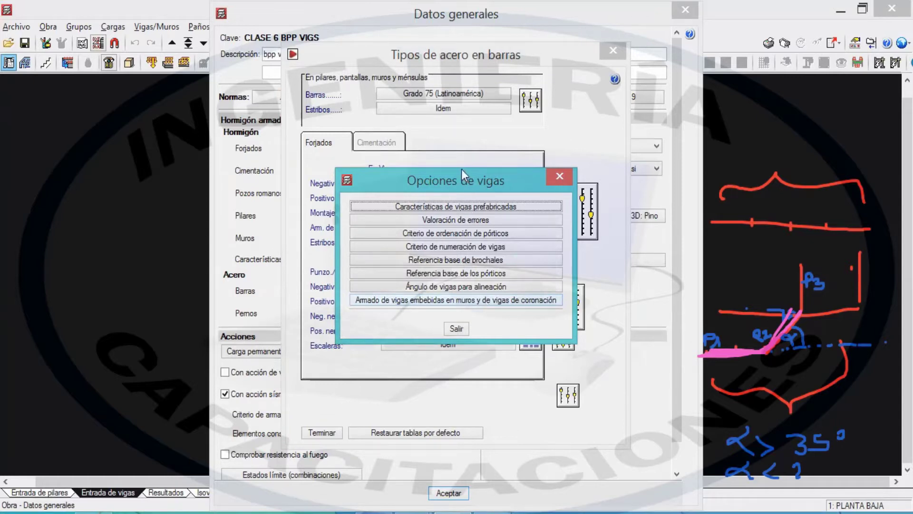
- Exit the beam options and the bar steel types, and accept the general data and its information notice
drag(458, 181, 366, 164)
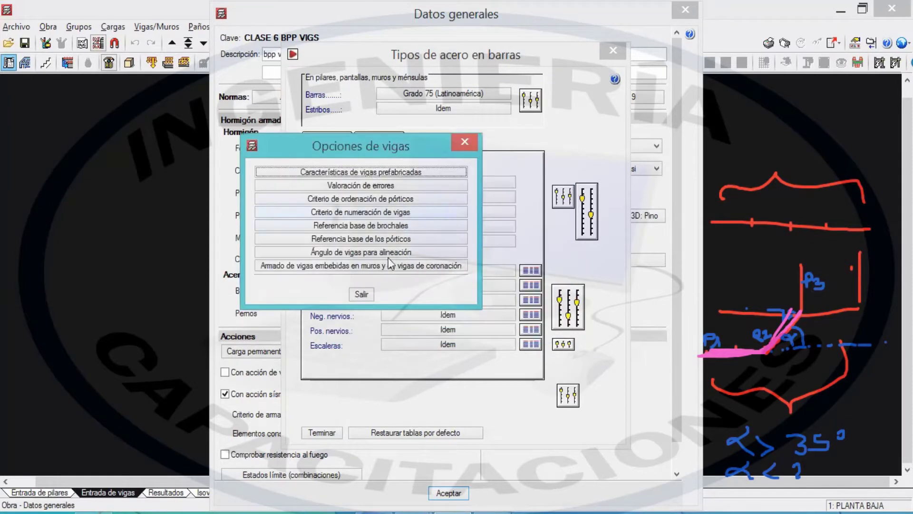
click(361, 295)
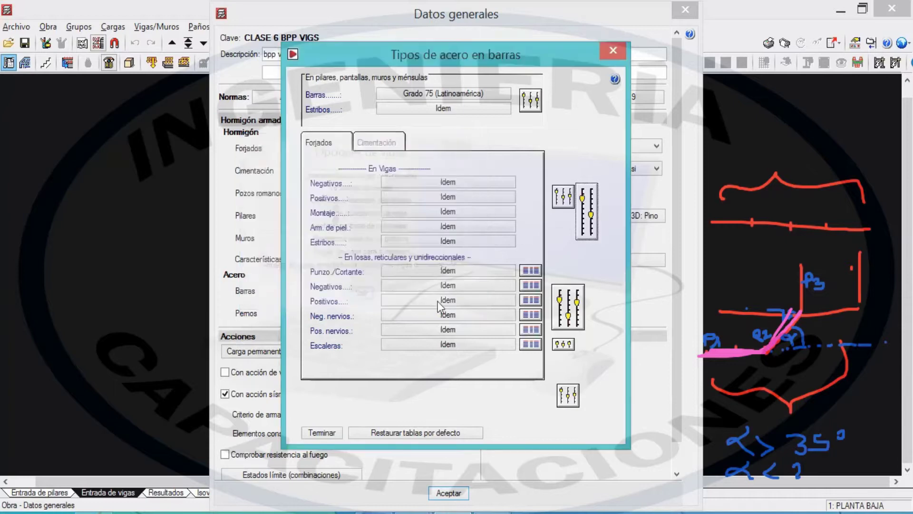
click(314, 432)
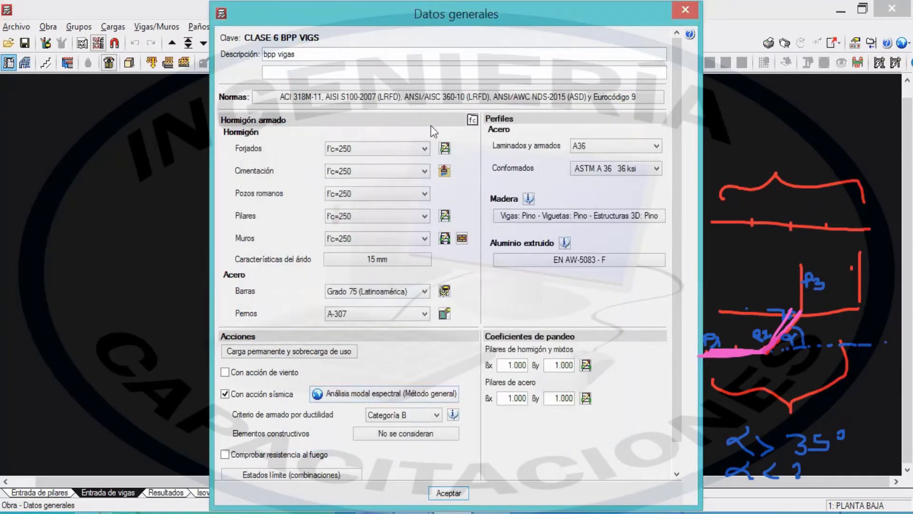
key(Return)
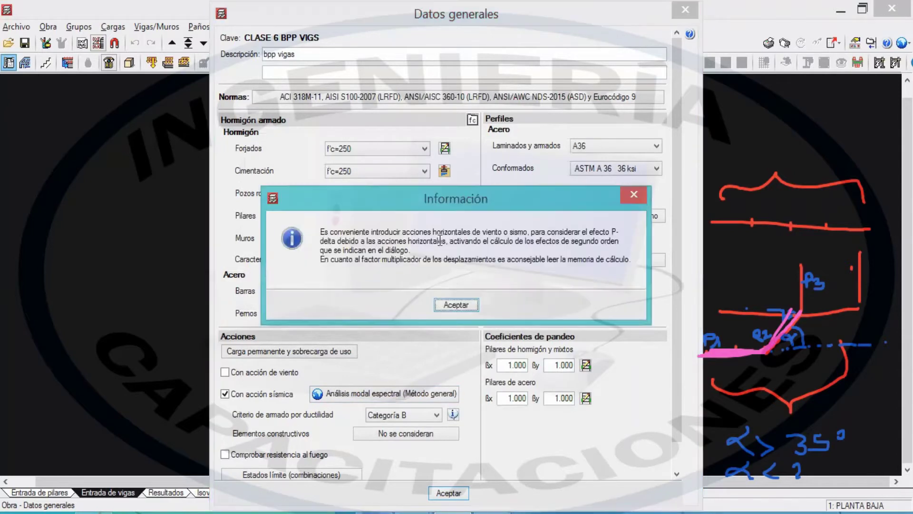
click(467, 301)
- Open Opciones de vigas directly from the Obra commands in the PLANTA BAJA beam view
key(alt)
key(Left)
key(Left)
key(Down)
key(Right)
key(Left)
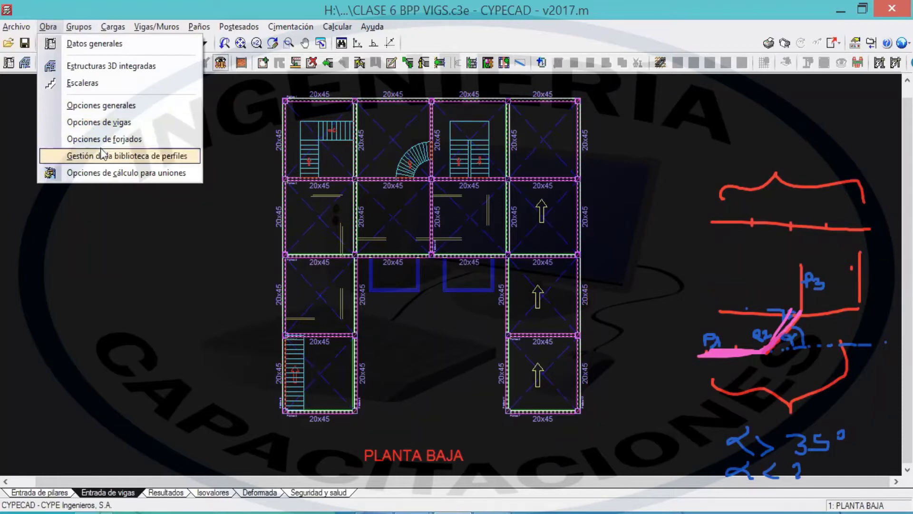
click(100, 122)
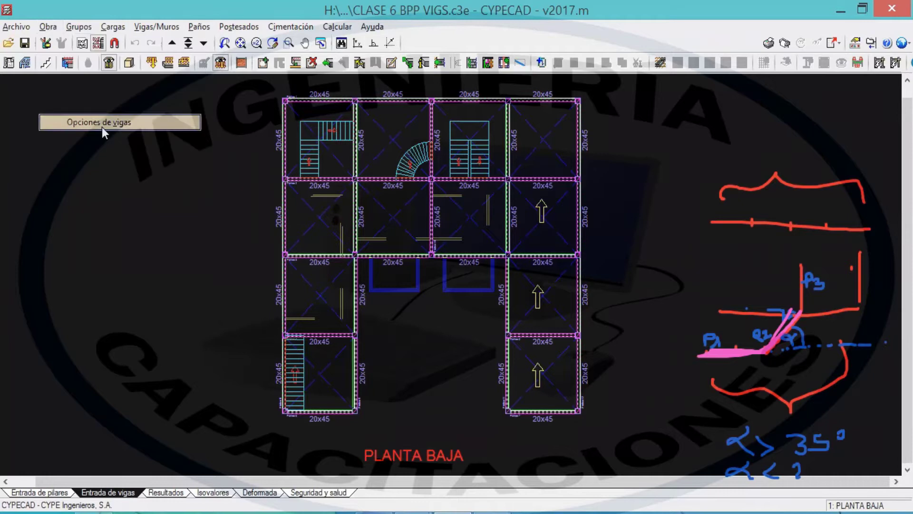
- Open the beam error colours and view the colour palette for beams with uncorrected errors
drag(344, 182, 78, 121)
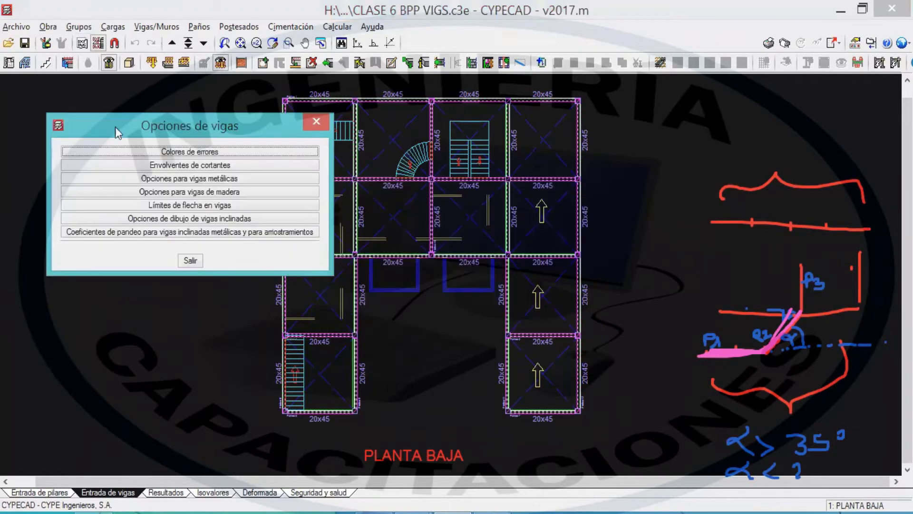
click(195, 151)
drag(364, 193, 353, 194)
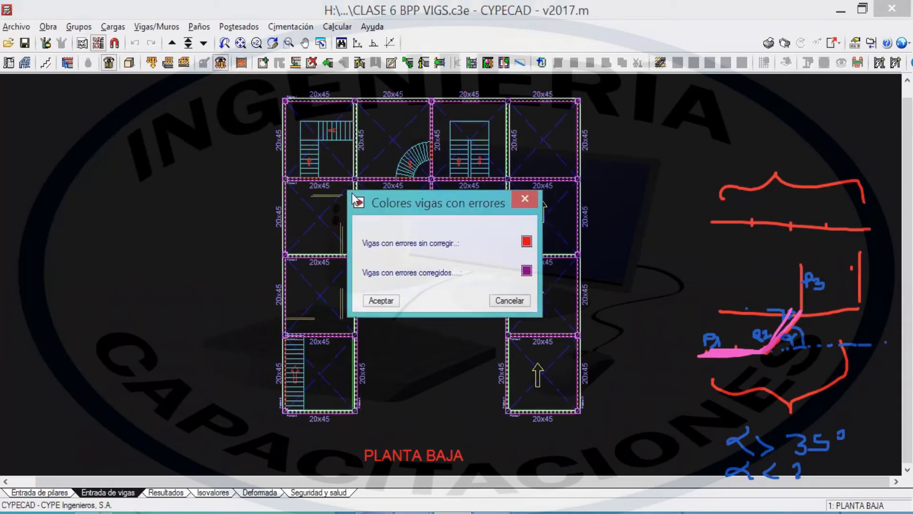
drag(460, 210, 166, 103)
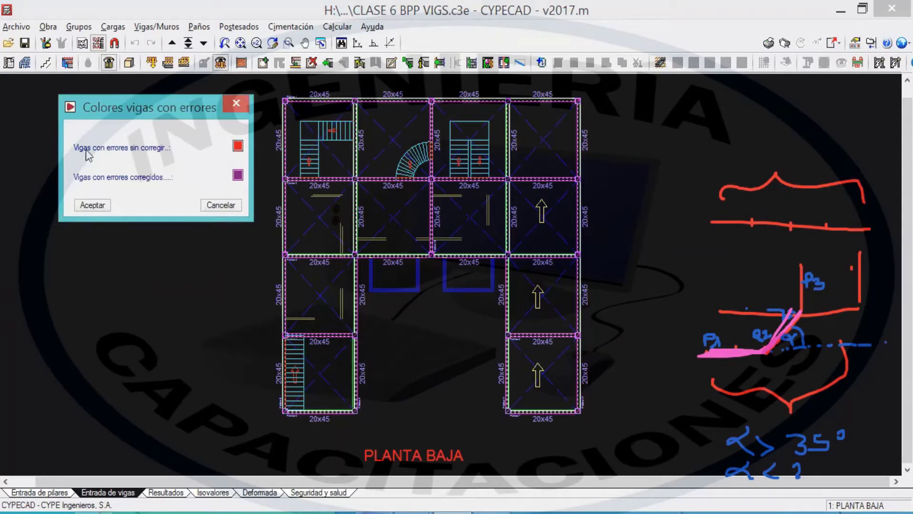
click(238, 146)
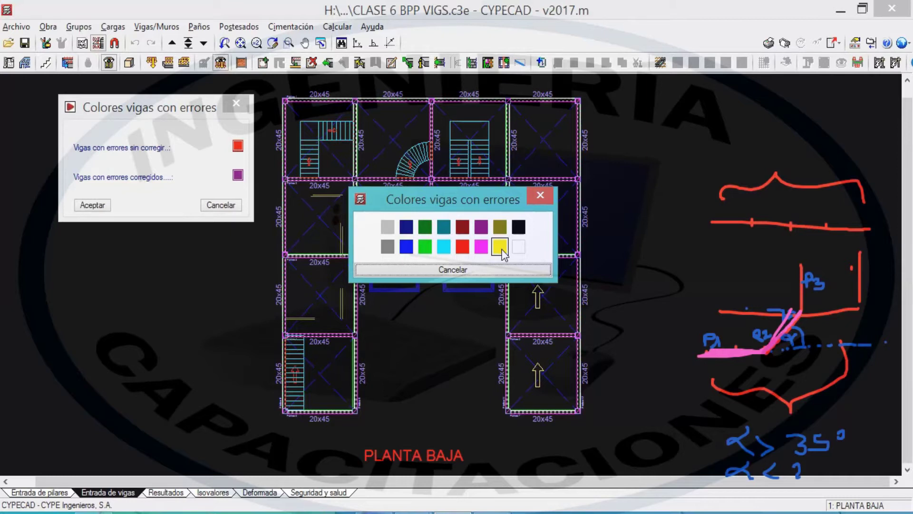
click(132, 199)
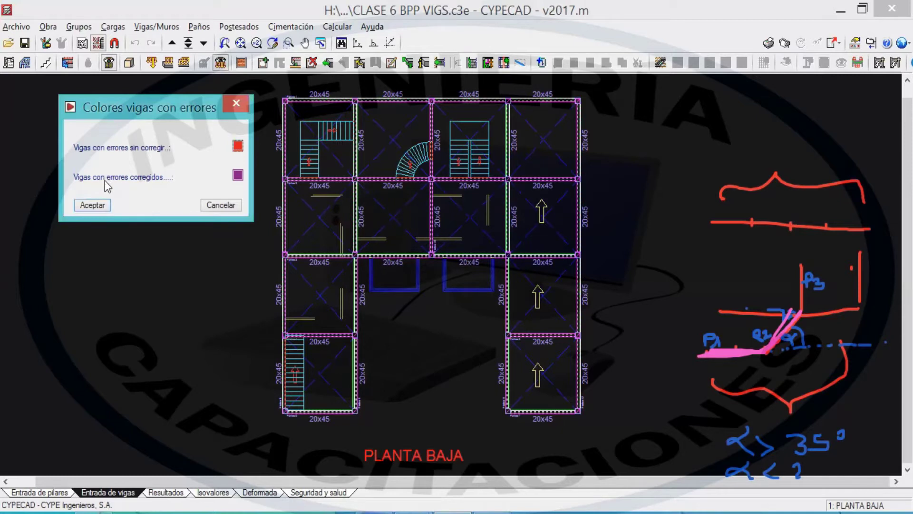
- View the colour palette for beams with corrected errors, dismiss it and accept the error colours
click(238, 175)
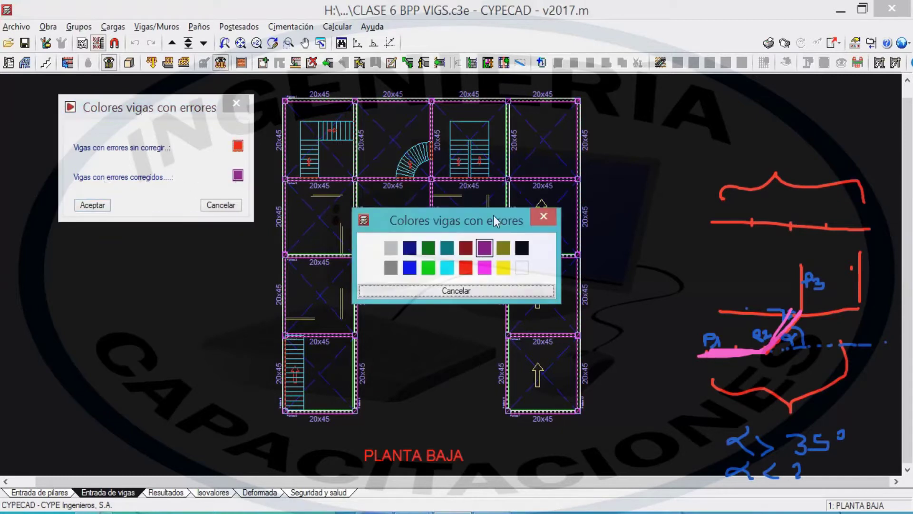
click(545, 218)
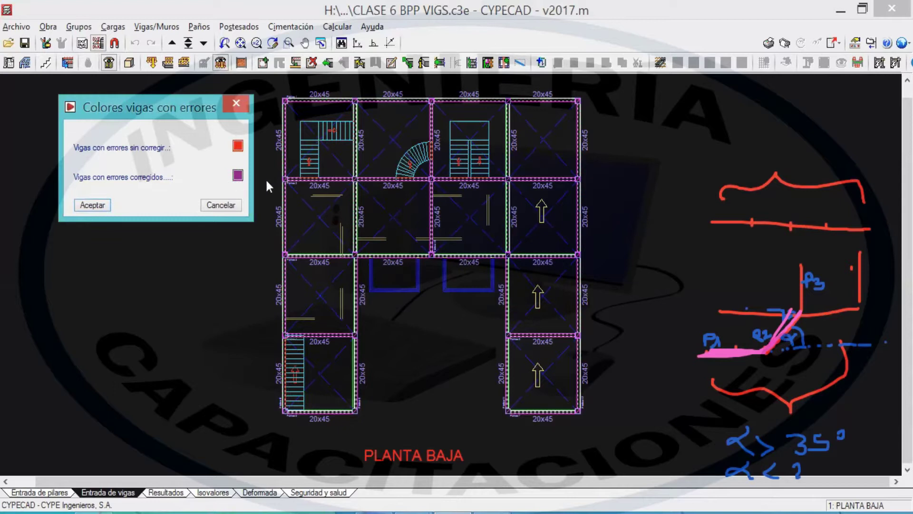
click(92, 205)
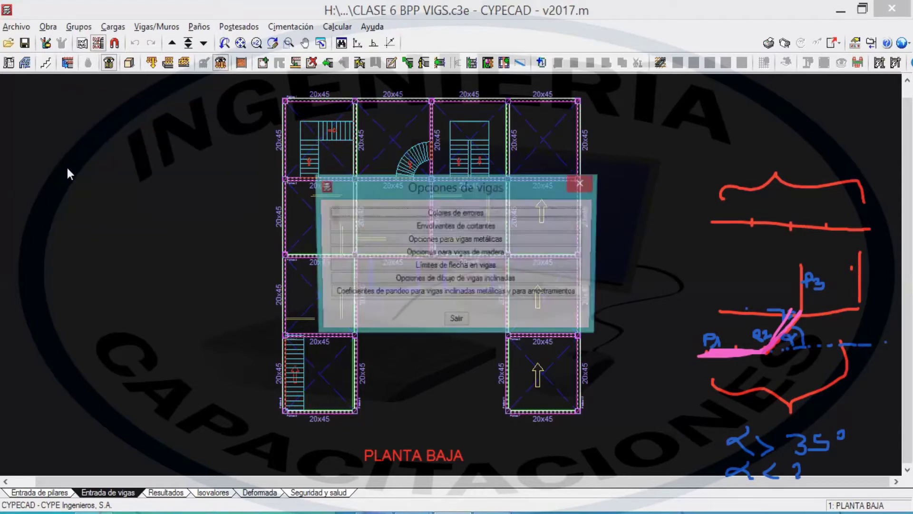
- Open the shear envelope options and draw a pink brace under the discontinuous and continuous law diagrams
click(412, 226)
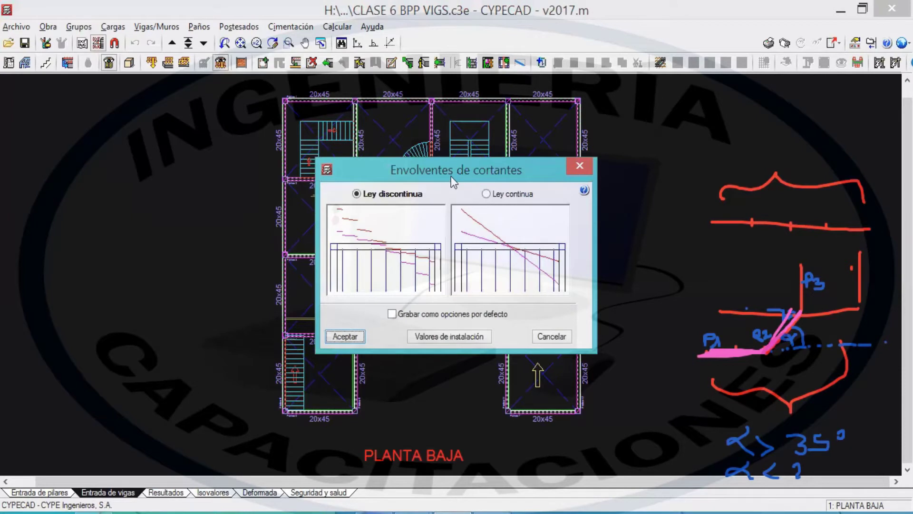
drag(451, 176, 193, 120)
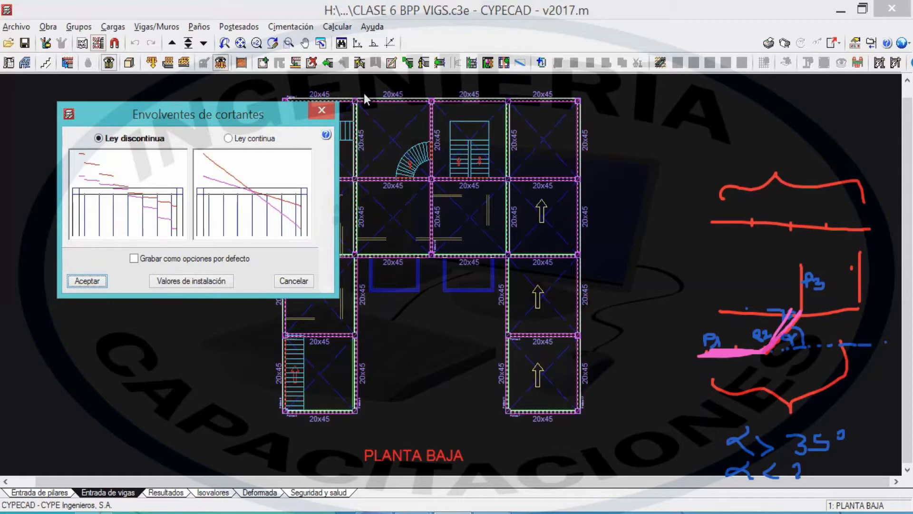
key(ctrl+shift+3)
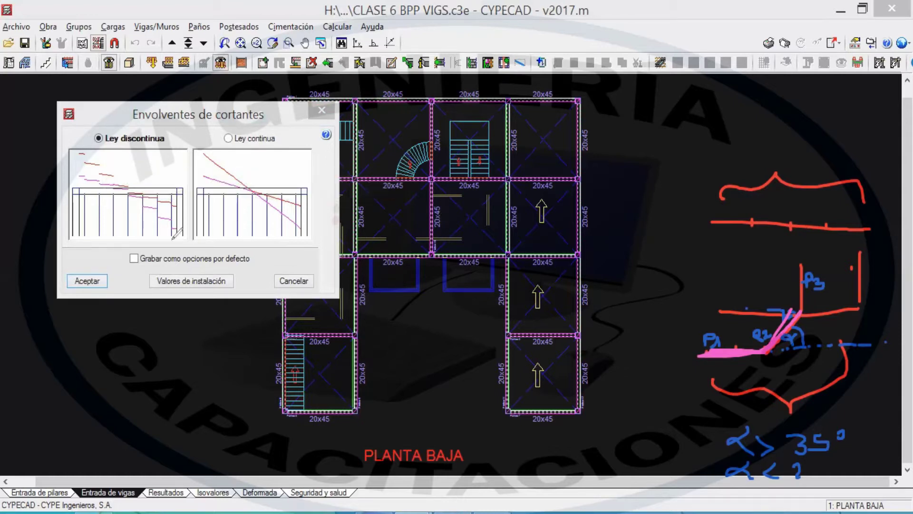
drag(65, 224, 320, 227)
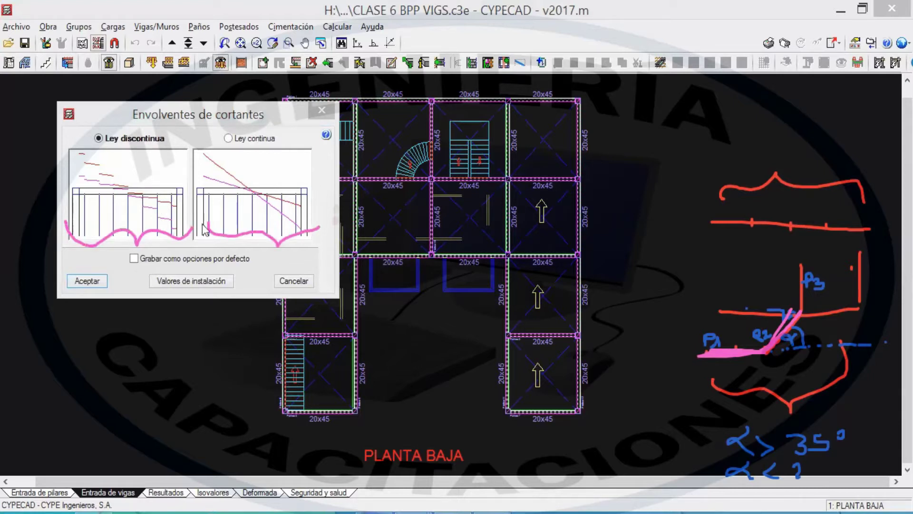
- Underline Ley discontinua and Ley continua in pink and trace the steps of the discontinuous diagram
drag(115, 143, 164, 137)
drag(79, 152, 134, 178)
drag(231, 149, 284, 148)
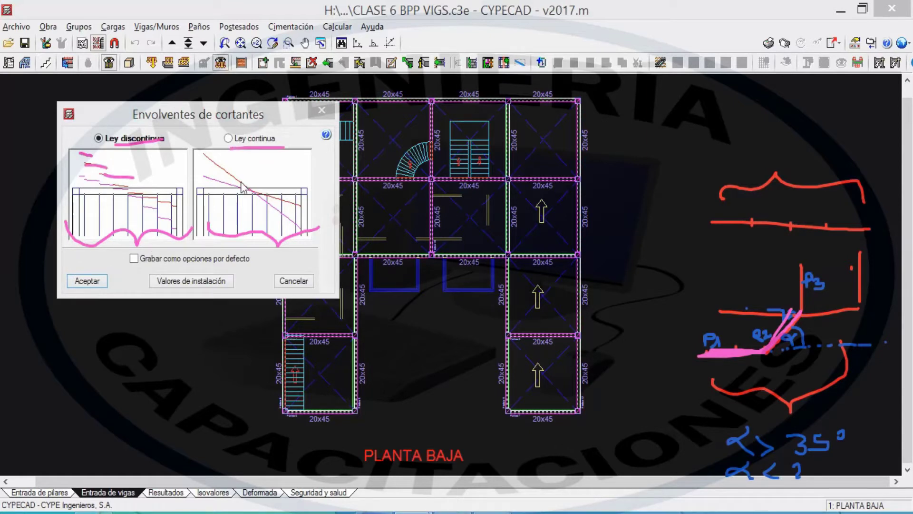
- Set the shear envelopes to Ley continua and accept the change
click(218, 148)
click(228, 138)
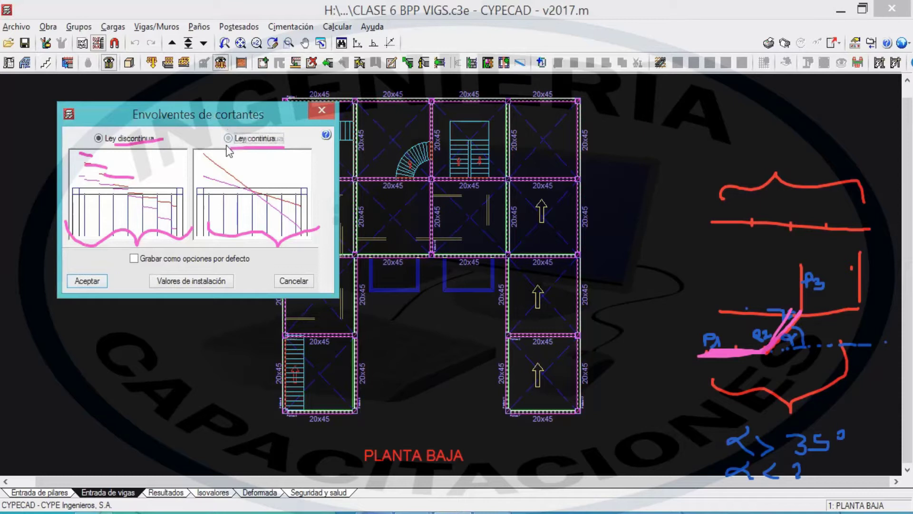
click(104, 281)
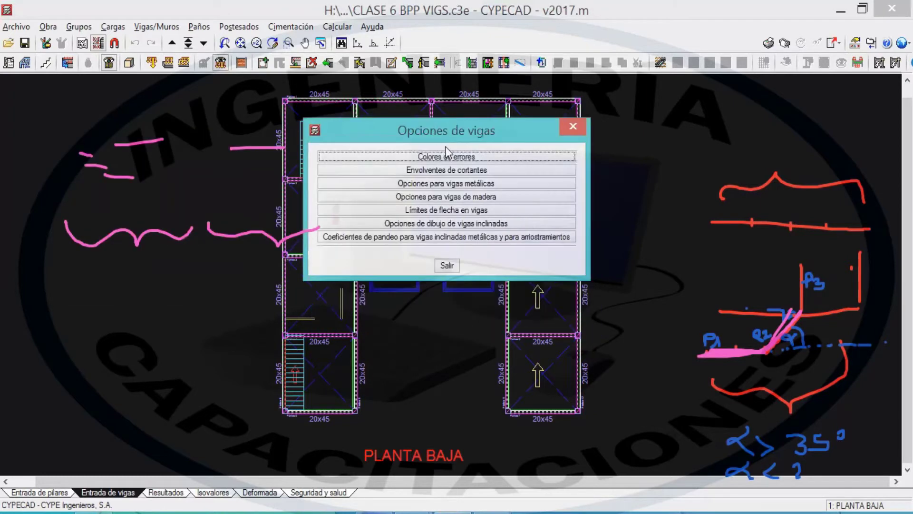
- Review the lateral buckling checks in the steel beam options and close them without changes
click(433, 184)
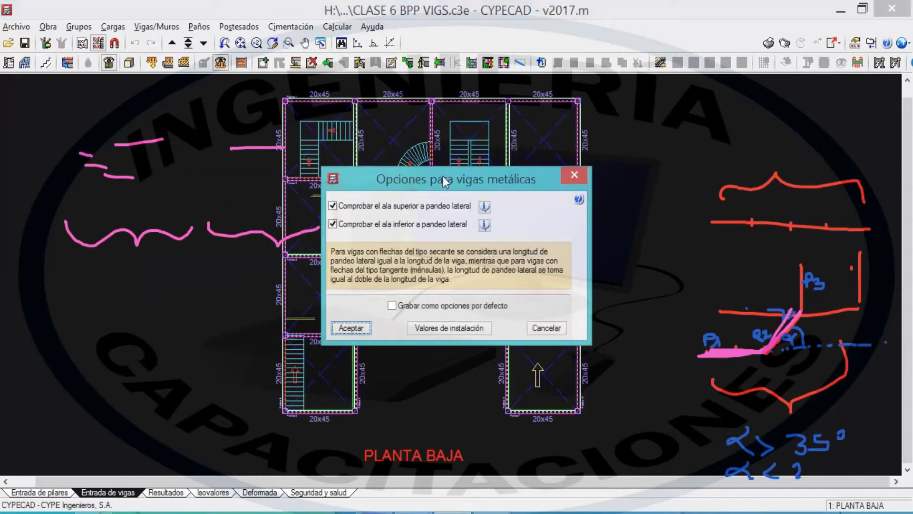
drag(467, 172, 512, 134)
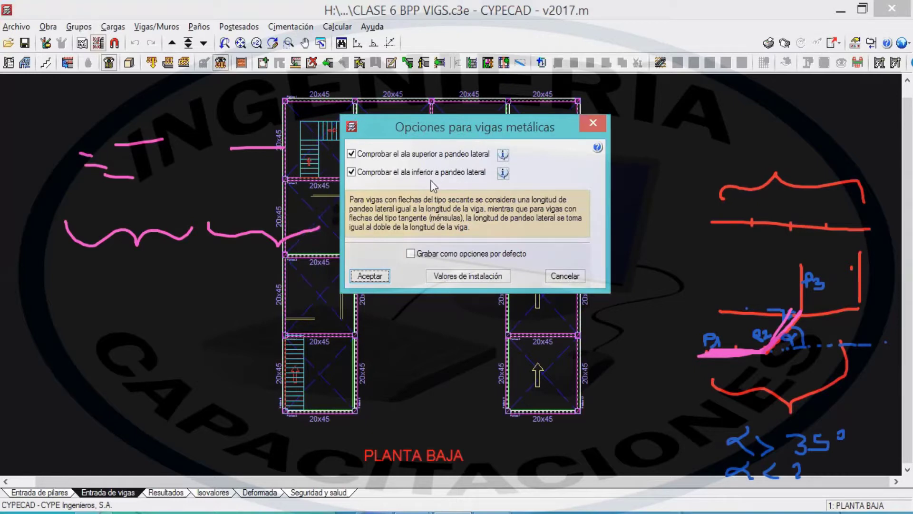
click(589, 124)
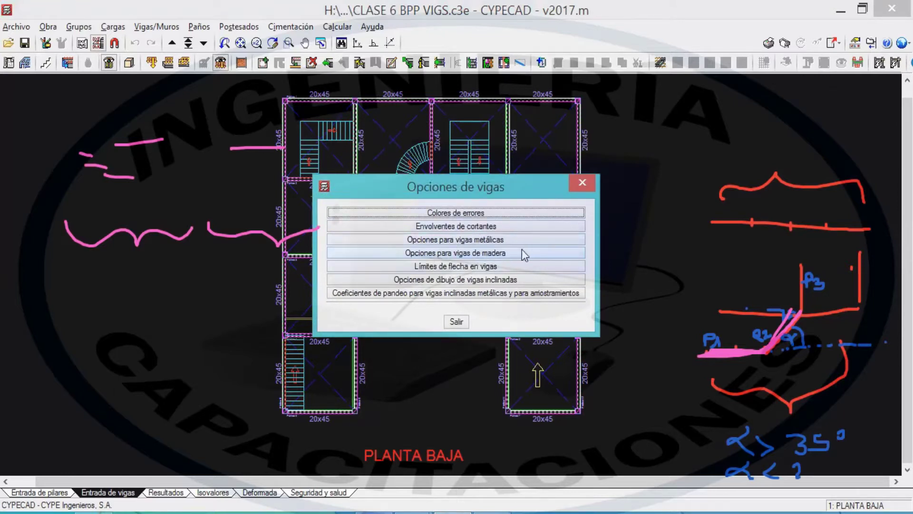
- Open the beam deflection limits, bracket the four material groups in pink, and clear all drawn annotations
click(476, 268)
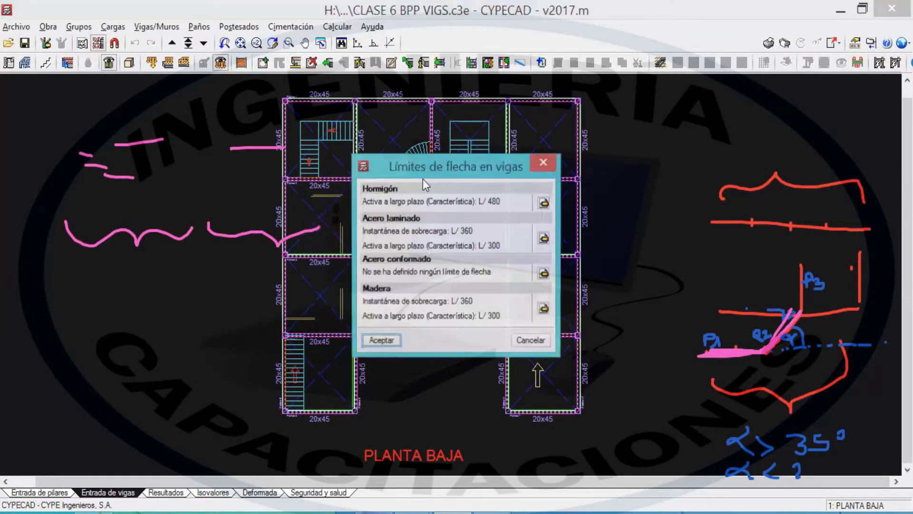
drag(449, 164, 422, 102)
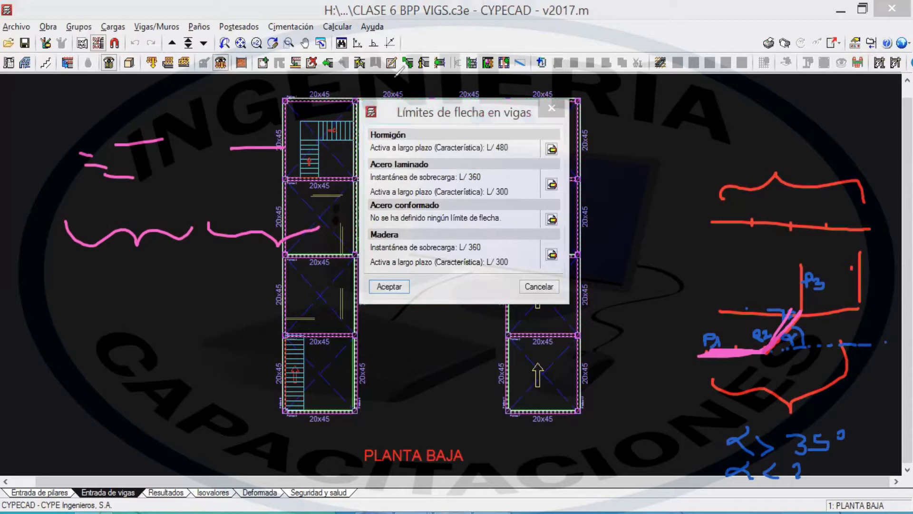
mouse_move(514, 137)
mouse_down()
mouse_move(535, 173)
mouse_move(547, 257)
mouse_move(522, 256)
mouse_up()
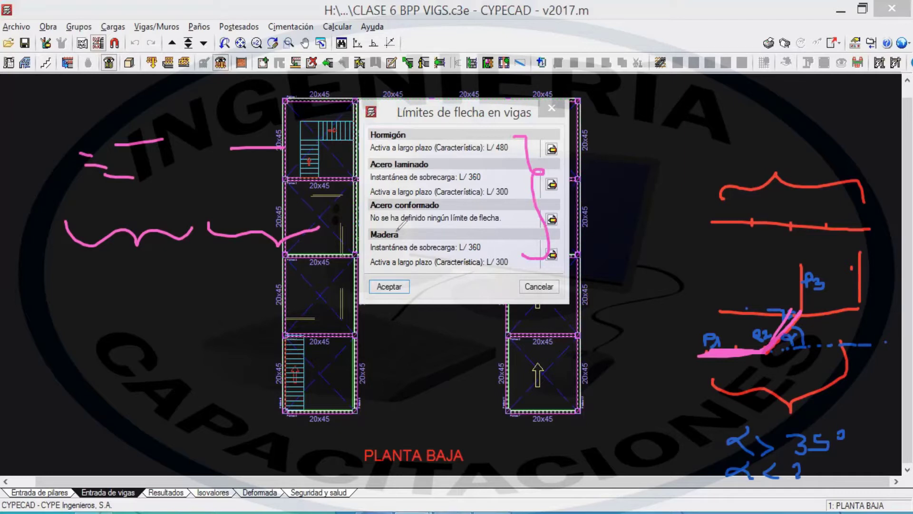
key(ctrl+shift+6)
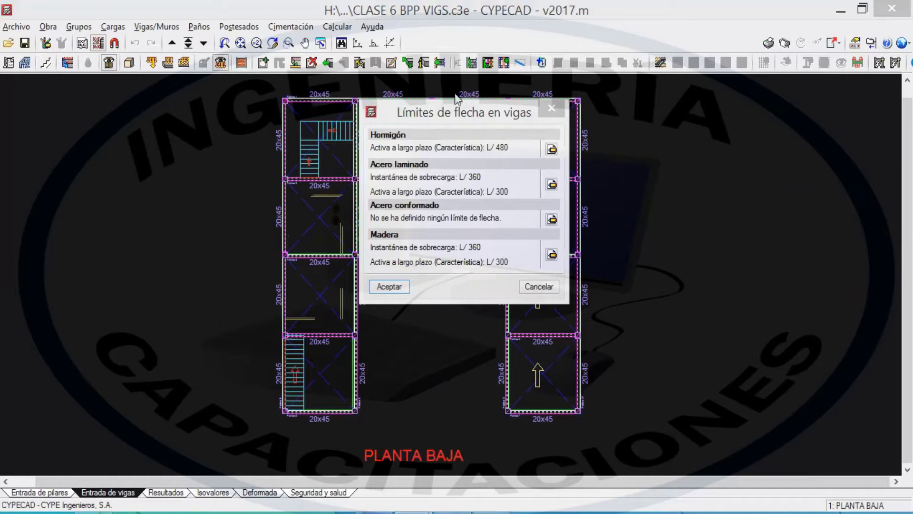
- Circle the concrete limit L/480 in pink, with an arrow leading to a large empty rectangle beside the dialog
mouse_move(523, 136)
mouse_down()
mouse_move(487, 133)
mouse_move(523, 154)
mouse_move(523, 138)
mouse_move(624, 113)
mouse_move(640, 122)
mouse_move(632, 130)
mouse_up()
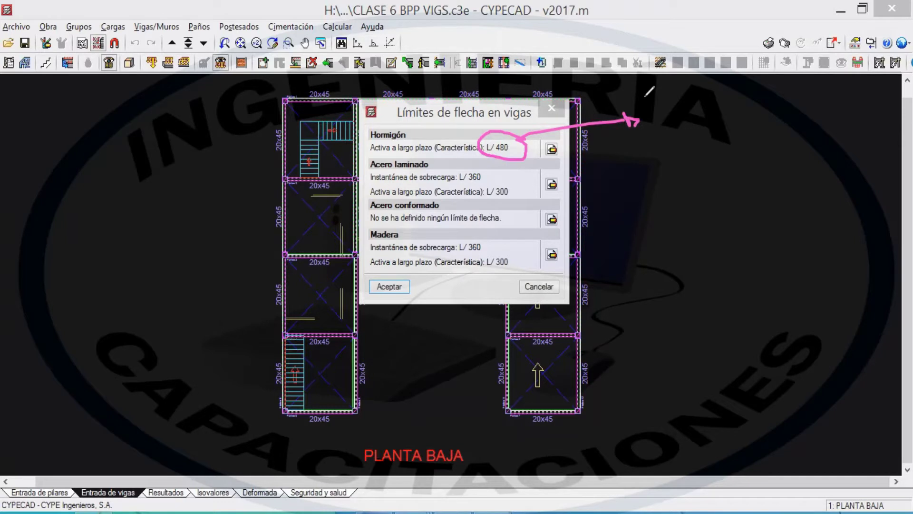
drag(648, 93, 670, 226)
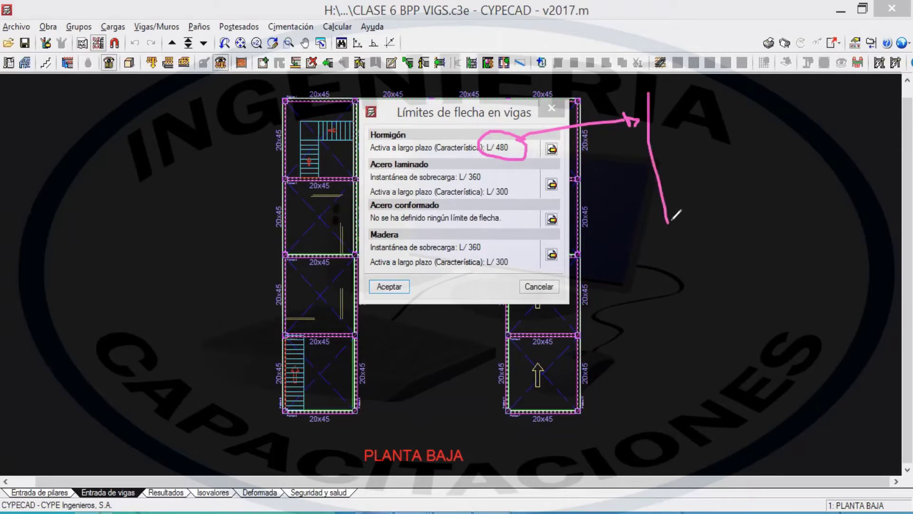
mouse_move(653, 90)
mouse_down()
mouse_move(875, 85)
mouse_move(843, 222)
mouse_move(669, 225)
mouse_up()
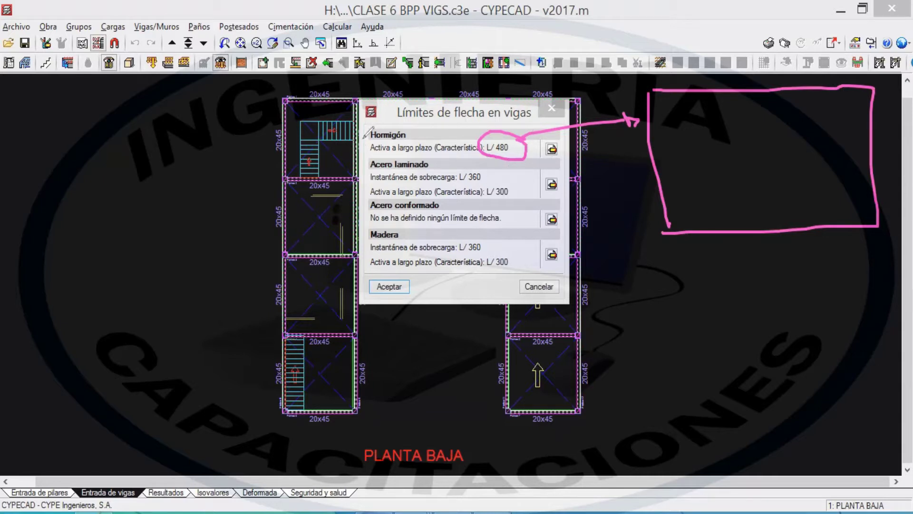
- Underline the Límites de flecha title and mark the Hormigón, Acero laminado, Acero conformado and Madera headings in pink
drag(392, 115, 498, 117)
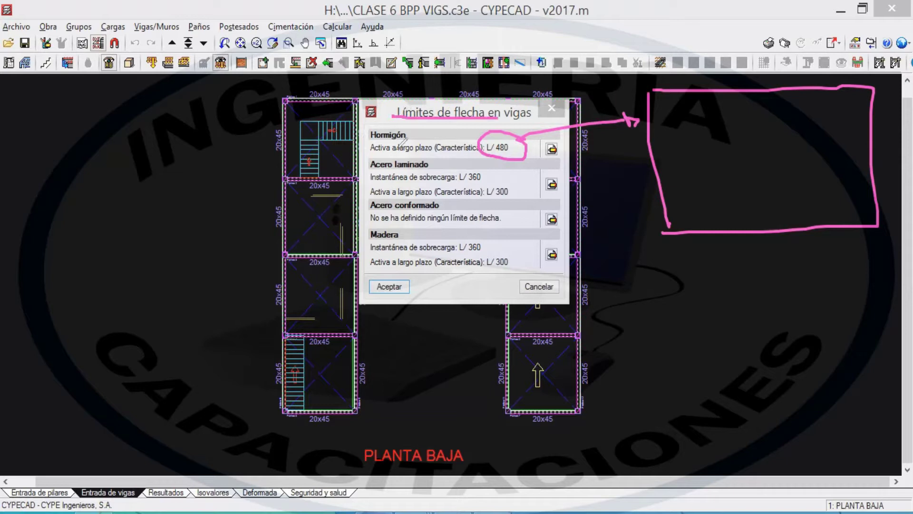
drag(362, 142, 373, 131)
drag(366, 170, 375, 159)
drag(366, 201, 376, 190)
drag(434, 168, 454, 160)
click(448, 201)
click(421, 232)
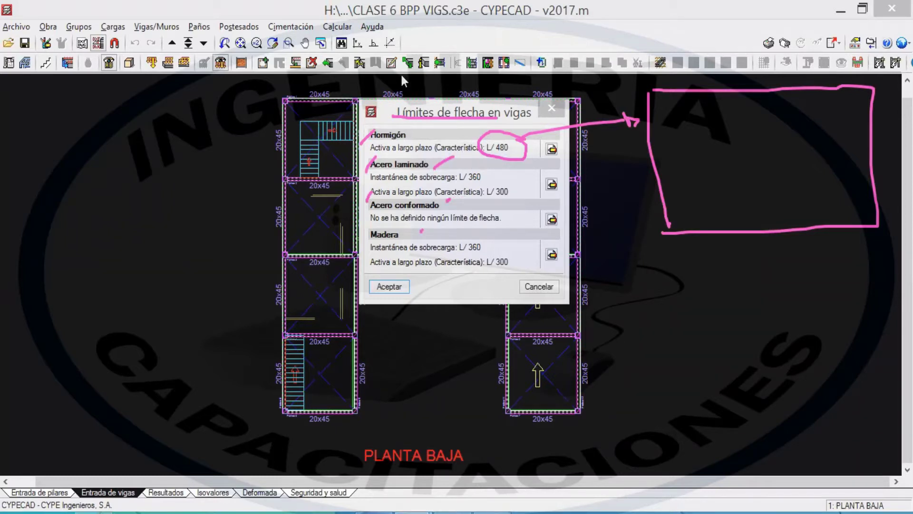
- Circle L/480 again, draw a leader from Activa a largo plazo and write an underlined "I + dif" at its end
mouse_move(522, 149)
mouse_down()
mouse_move(481, 144)
mouse_move(516, 149)
mouse_up()
mouse_move(407, 151)
mouse_down()
mouse_move(428, 153)
mouse_move(319, 217)
mouse_move(179, 269)
mouse_up()
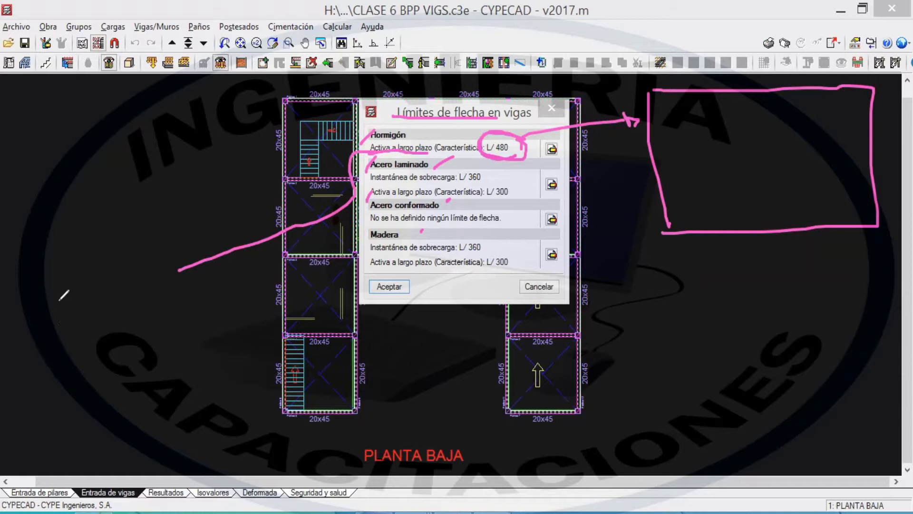
mouse_move(67, 310)
mouse_down()
mouse_move(101, 314)
mouse_move(84, 349)
mouse_move(102, 341)
mouse_up()
drag(133, 313, 134, 352)
mouse_move(112, 338)
mouse_down()
mouse_move(154, 338)
mouse_move(179, 351)
mouse_up()
drag(181, 318, 181, 353)
mouse_move(189, 320)
mouse_down()
mouse_move(191, 350)
mouse_move(203, 364)
mouse_move(222, 349)
mouse_up()
drag(59, 369, 199, 358)
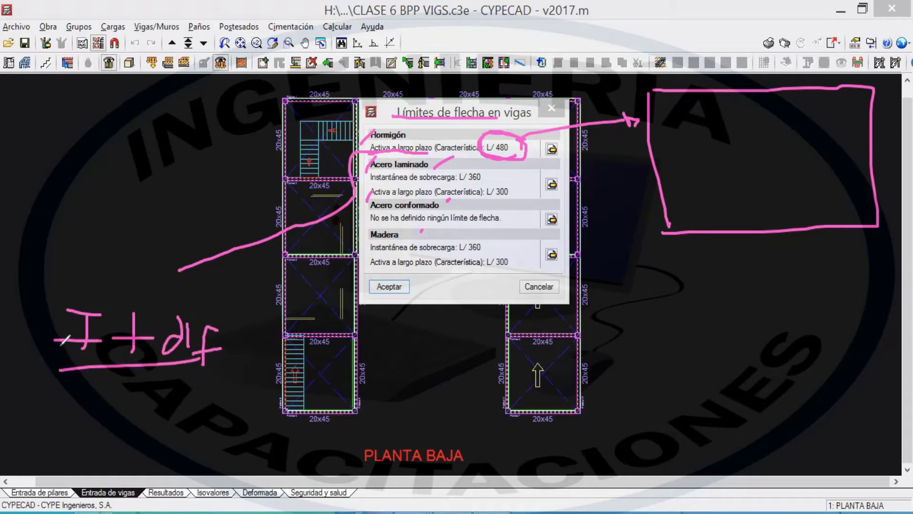
- Erase the pink annotations, move the deflection limits dialog aside and circle the L of the concrete limit
mouse_move(74, 343)
mouse_down()
mouse_move(101, 318)
mouse_move(127, 346)
mouse_move(224, 185)
mouse_move(275, 155)
mouse_move(310, 320)
mouse_move(159, 326)
mouse_move(218, 308)
mouse_move(458, 143)
mouse_move(552, 140)
mouse_move(695, 76)
mouse_move(660, 126)
mouse_up()
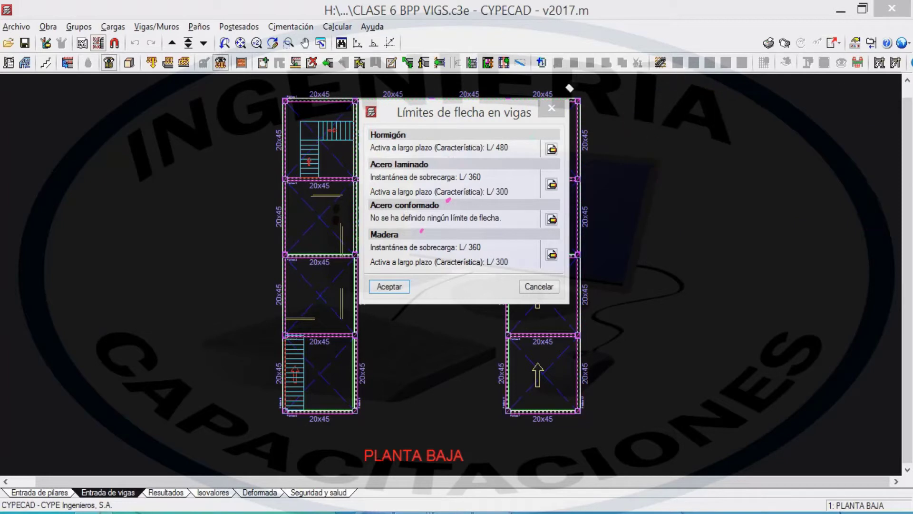
mouse_move(486, 105)
mouse_down()
mouse_move(506, 88)
mouse_move(623, 89)
mouse_up()
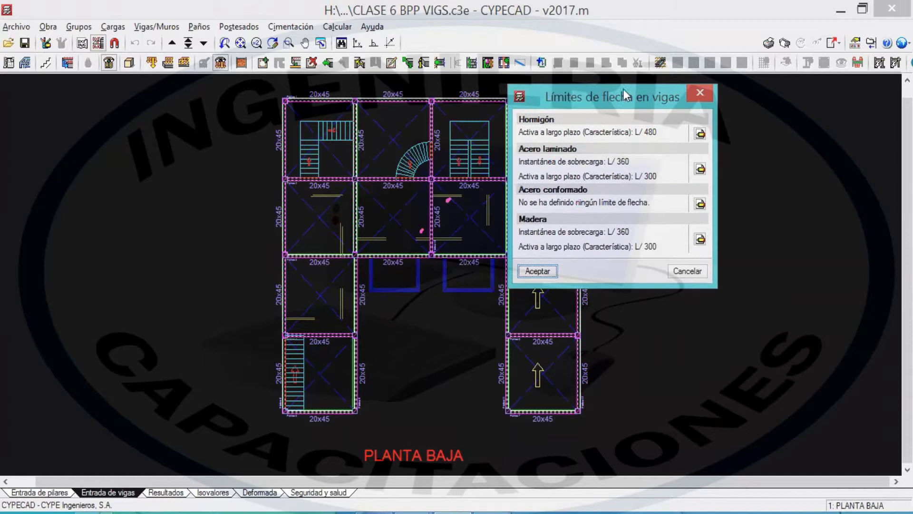
click(460, 78)
mouse_move(642, 133)
mouse_down()
mouse_move(628, 127)
mouse_move(643, 134)
mouse_up()
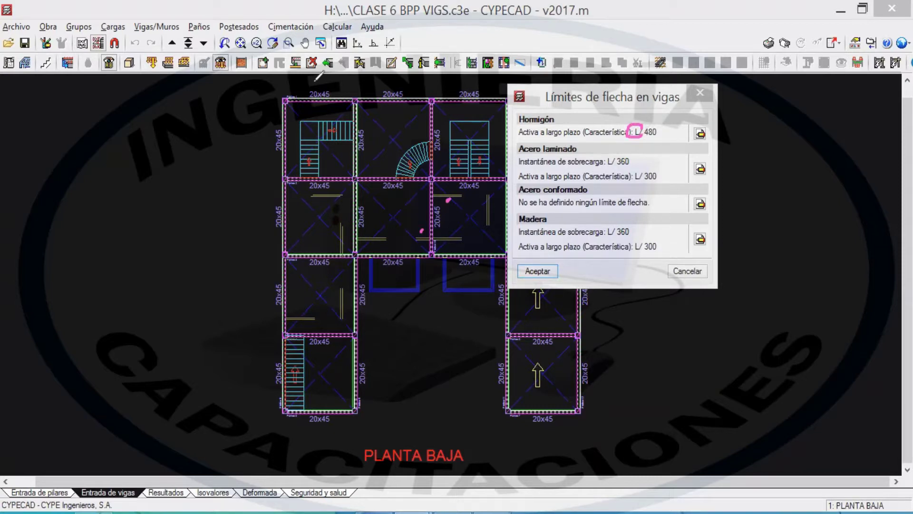
- Open the concrete deflection limits, underline Activa a largo plazo and Característica, and circle the L/480 value
click(699, 133)
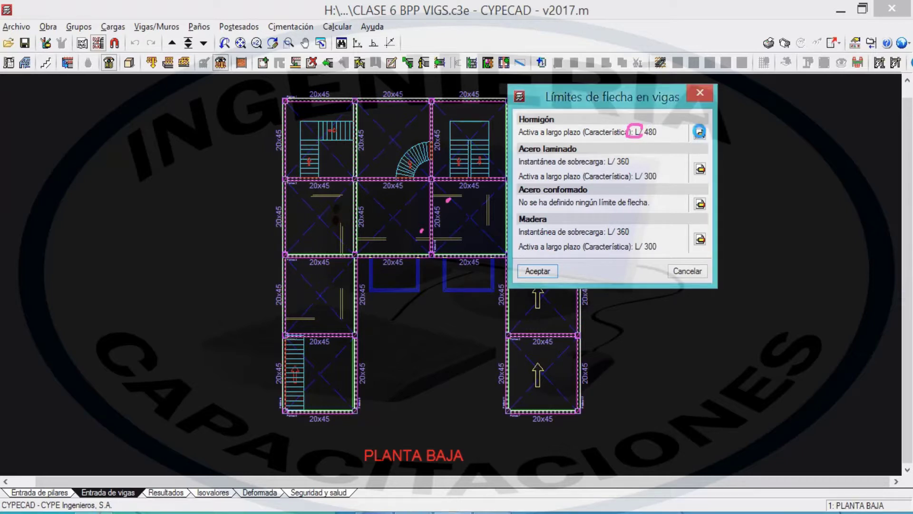
drag(645, 26, 338, 99)
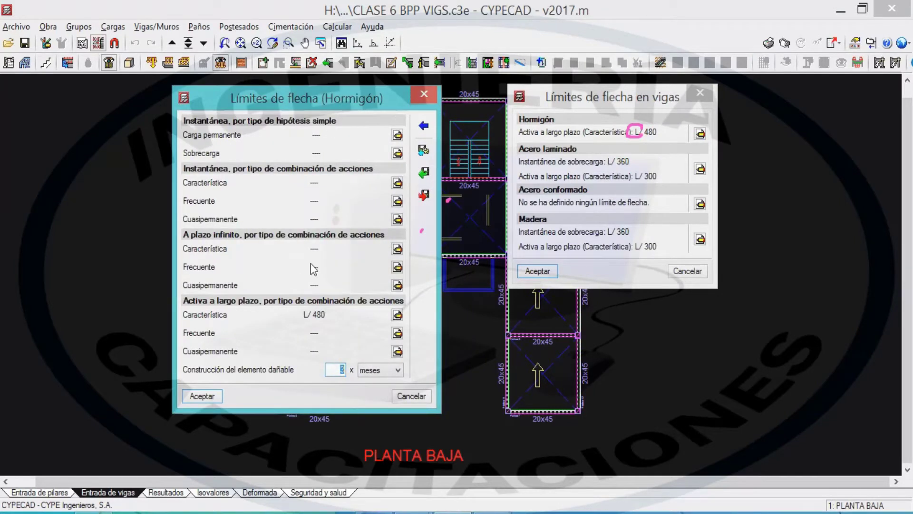
drag(178, 322, 257, 310)
mouse_move(325, 310)
mouse_down()
mouse_move(296, 317)
mouse_move(331, 314)
mouse_up()
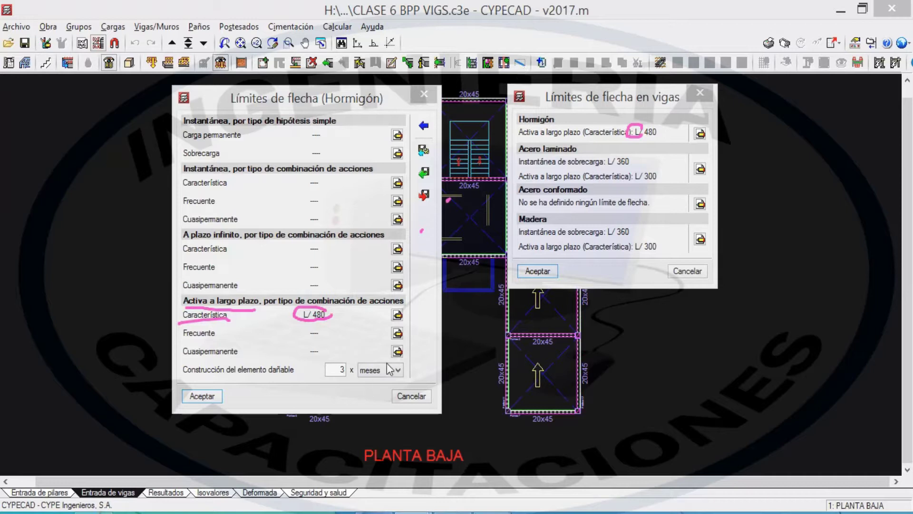
- Open the long-term active Característica limit, move its dialog aside, underline Relativa, and mark L/480 with a leader line
click(397, 315)
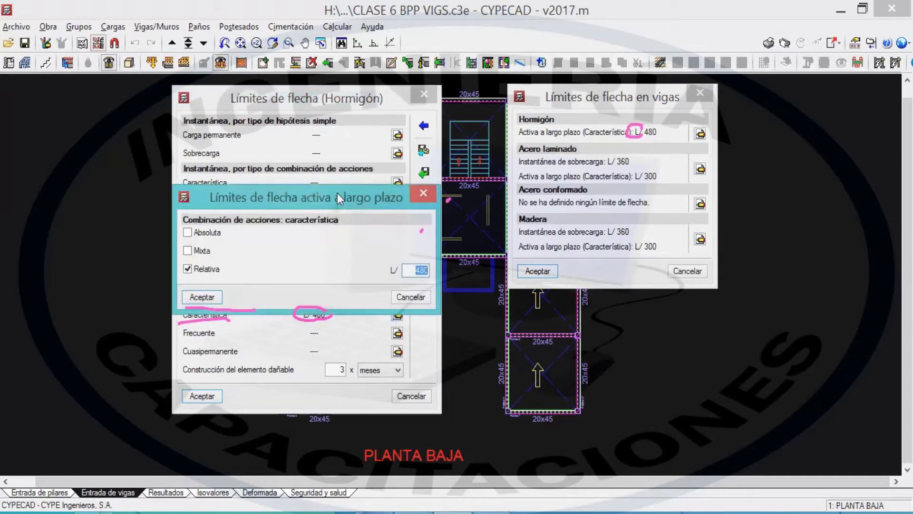
drag(338, 193, 277, 135)
key(ctrl+2)
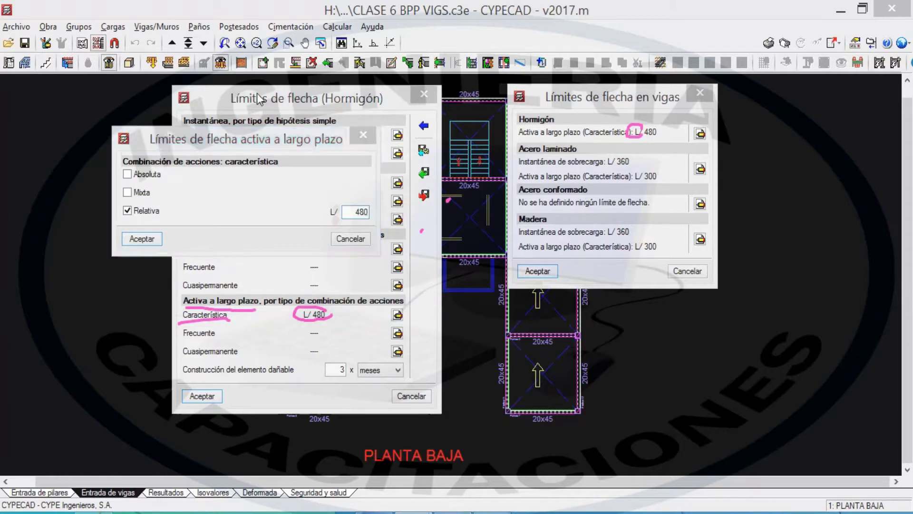
drag(136, 218, 167, 217)
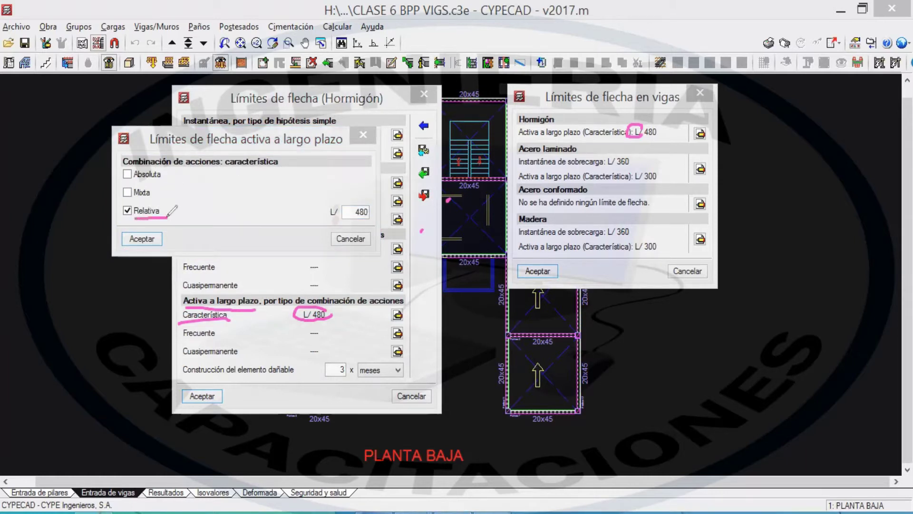
mouse_move(326, 207)
mouse_down()
mouse_move(332, 227)
mouse_move(370, 215)
mouse_move(355, 221)
mouse_move(366, 205)
mouse_move(475, 354)
mouse_move(474, 370)
mouse_up()
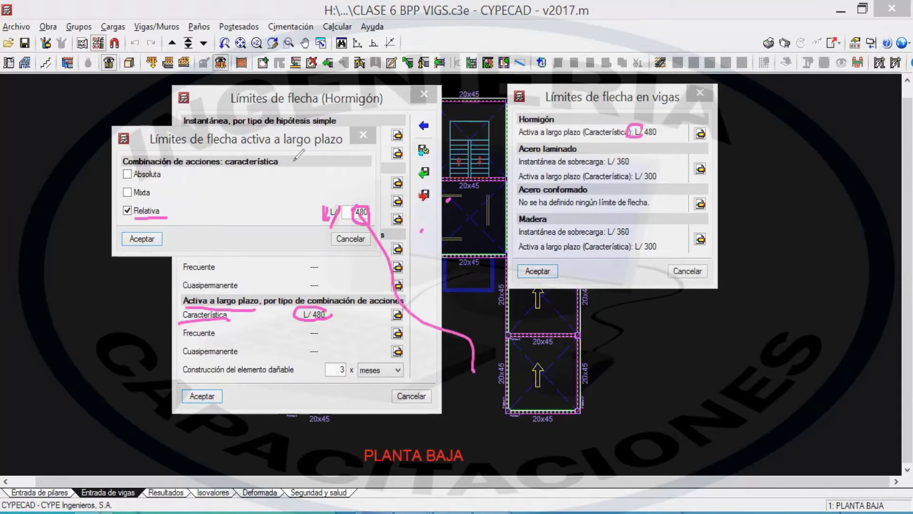
- Try the Absoluta limit type, switch to Mixta, and bracket its L/1000 and 0.500 cm terms in pink
click(127, 174)
click(127, 210)
drag(336, 176, 361, 175)
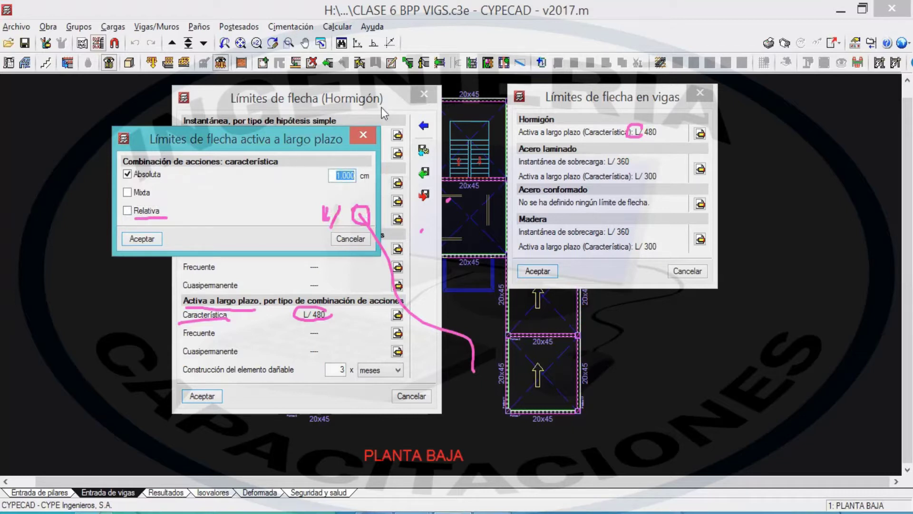
click(347, 179)
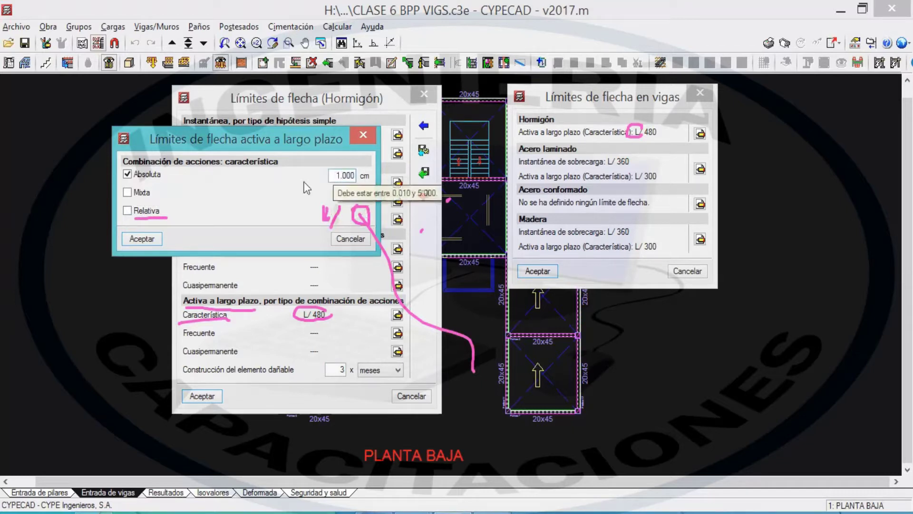
click(127, 192)
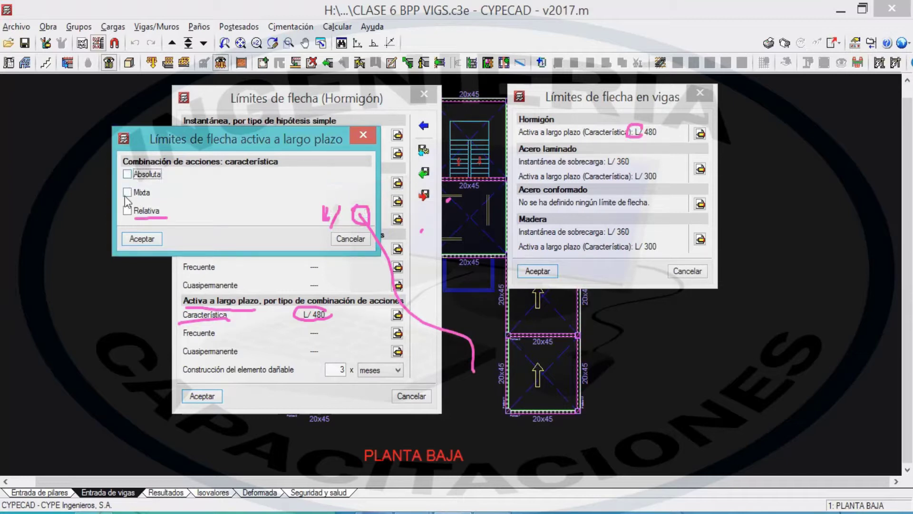
click(392, 76)
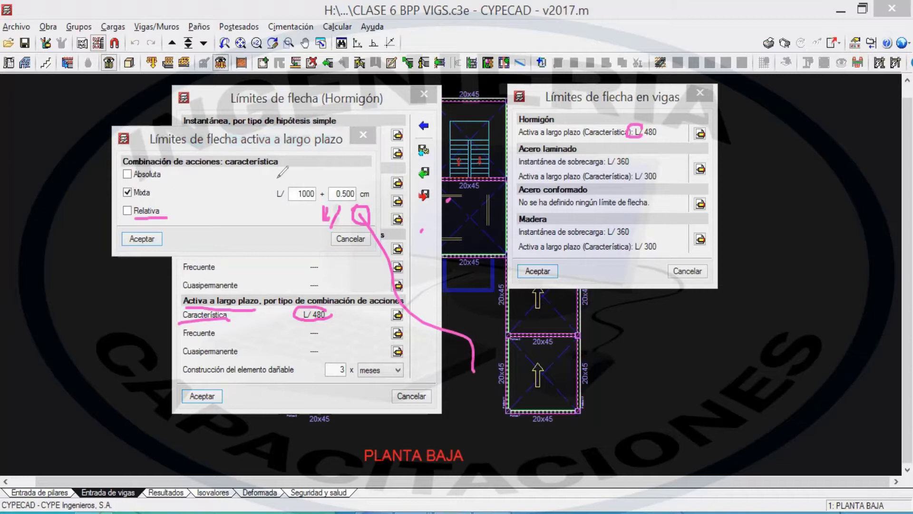
mouse_move(280, 183)
mouse_down()
mouse_move(359, 172)
mouse_move(362, 182)
mouse_up()
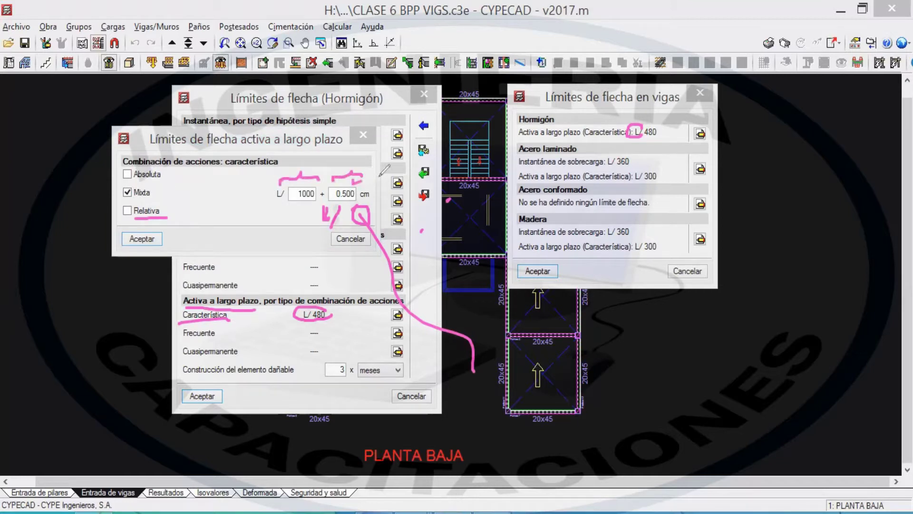
- Erase the pink annotations from the three deflection limit dialogs
drag(272, 203, 370, 203)
drag(423, 259, 383, 276)
mouse_move(306, 164)
mouse_down()
mouse_move(287, 208)
mouse_move(338, 209)
mouse_up()
drag(371, 184, 355, 221)
drag(369, 165, 341, 183)
drag(326, 303, 333, 324)
mouse_move(164, 322)
mouse_down()
mouse_move(262, 308)
mouse_move(205, 309)
mouse_up()
drag(166, 217, 134, 217)
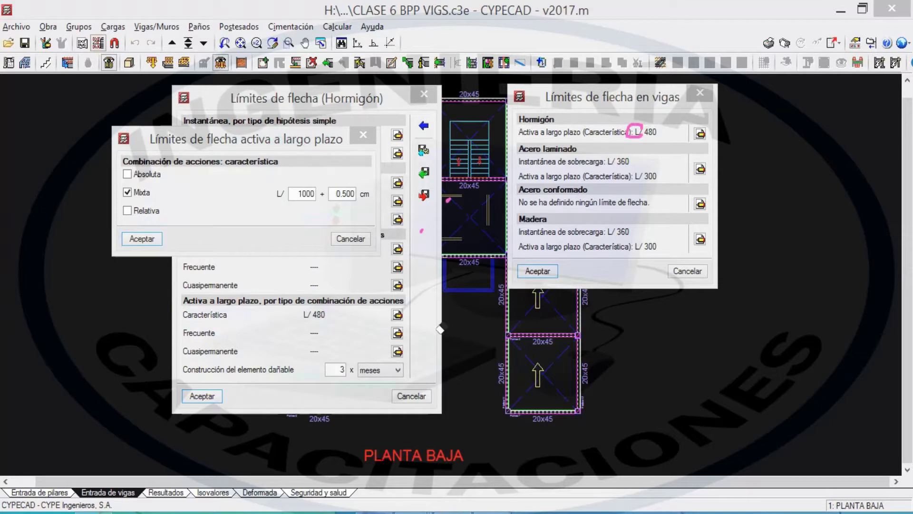
drag(629, 131, 660, 132)
- Restore the Relativa limit at L/480, clear Mixta, and accept the concrete and beam deflection limits
click(127, 210)
click(129, 192)
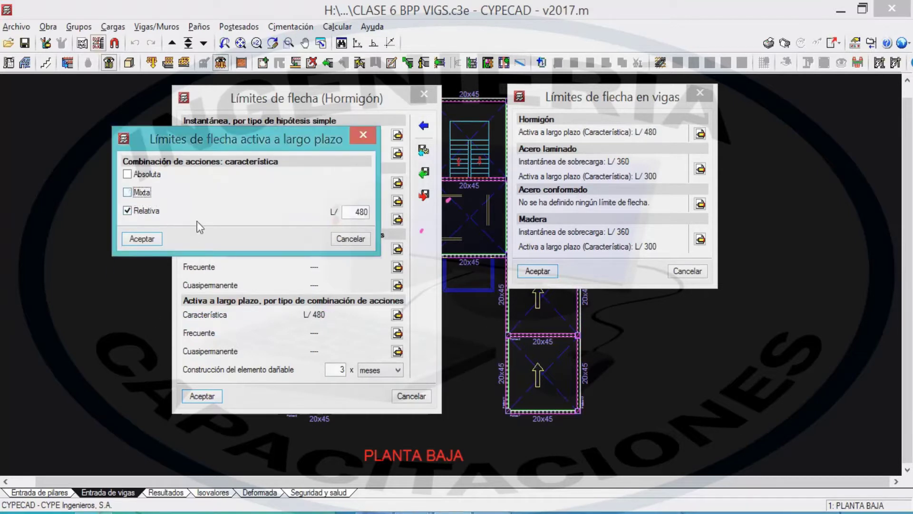
click(142, 239)
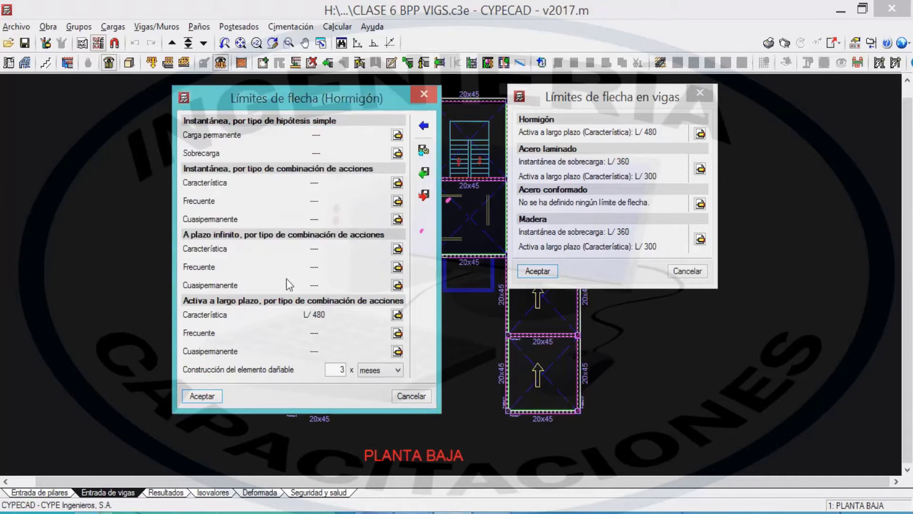
click(212, 396)
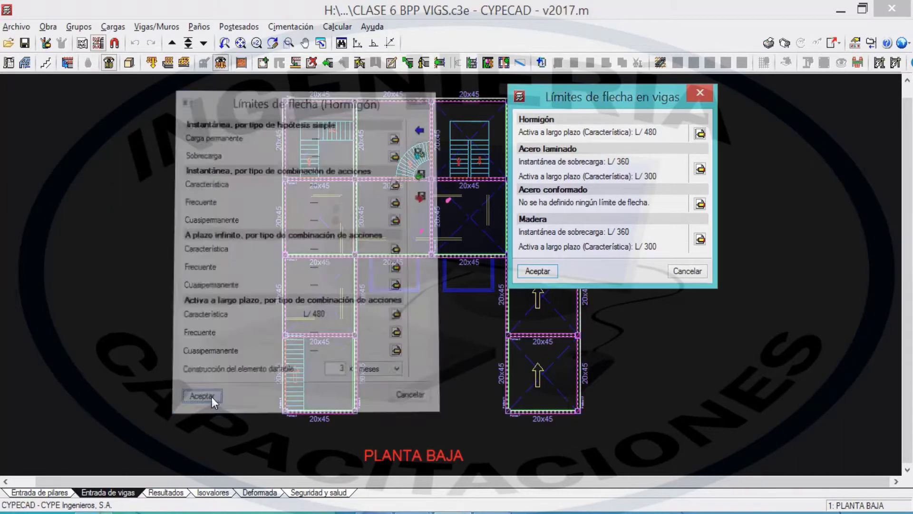
click(537, 271)
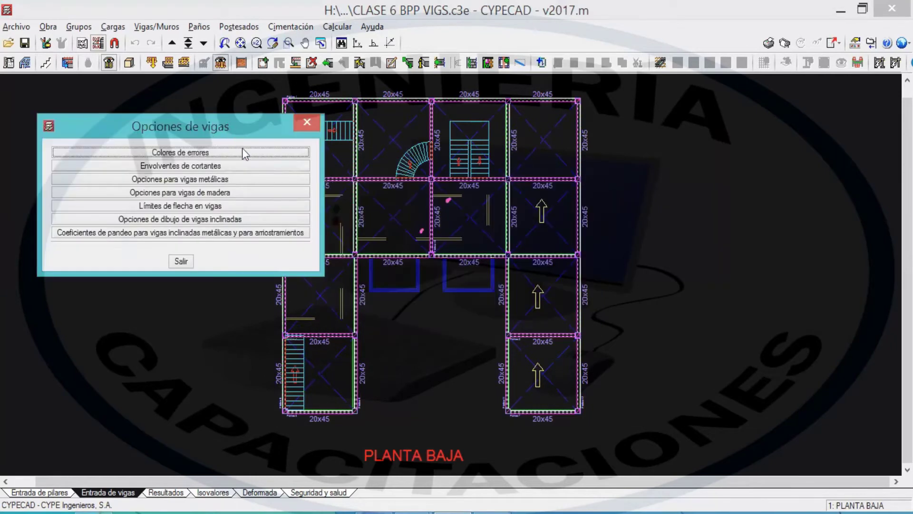
- Open the inclined beam drawing options, move the dialog aside, and mark the VI: prefix and the bracing diagonals prefix DG: in pink
click(239, 218)
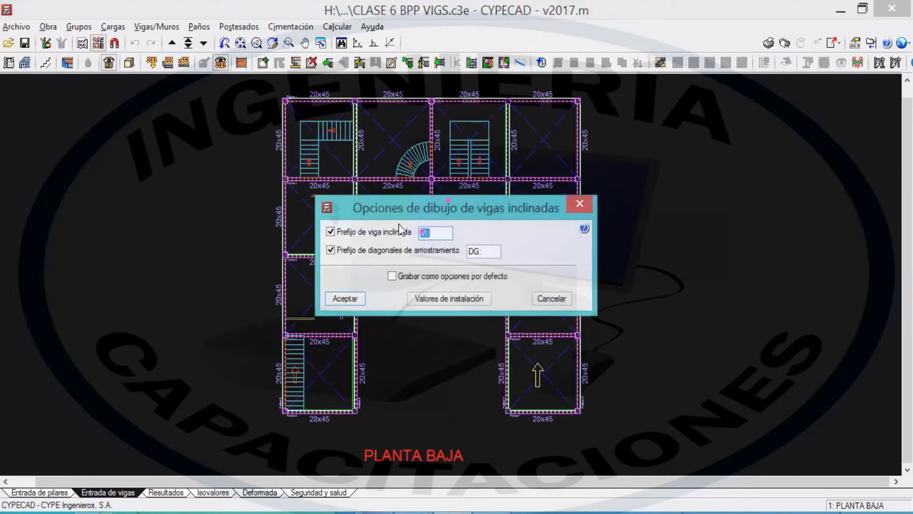
drag(371, 203, 136, 235)
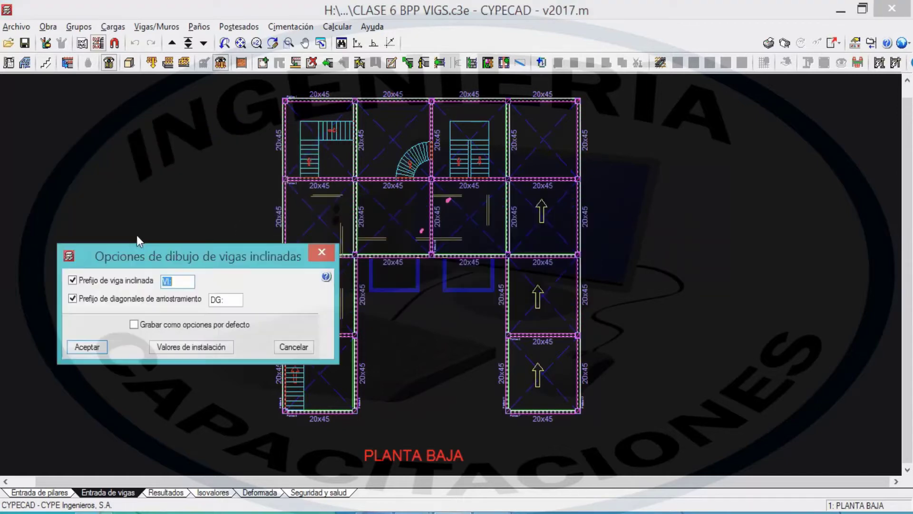
click(165, 211)
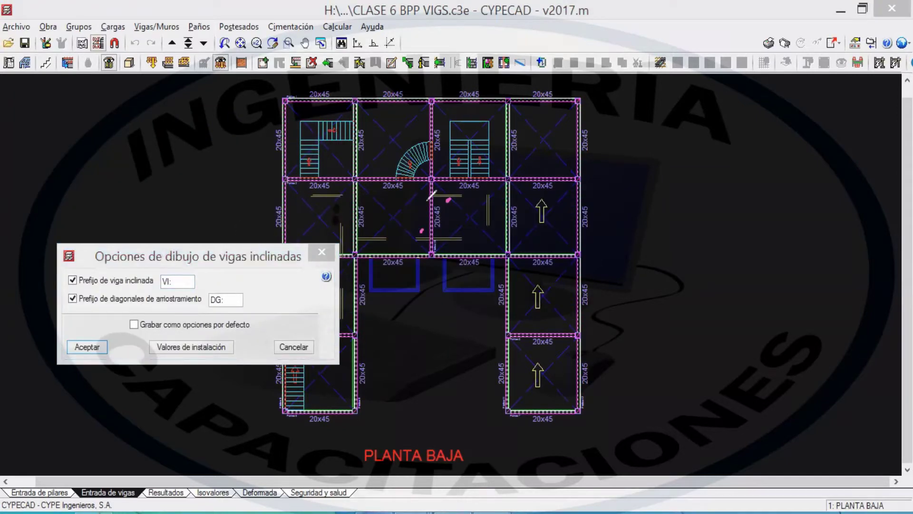
mouse_move(180, 275)
mouse_down()
mouse_move(147, 282)
mouse_move(172, 293)
mouse_move(184, 275)
mouse_up()
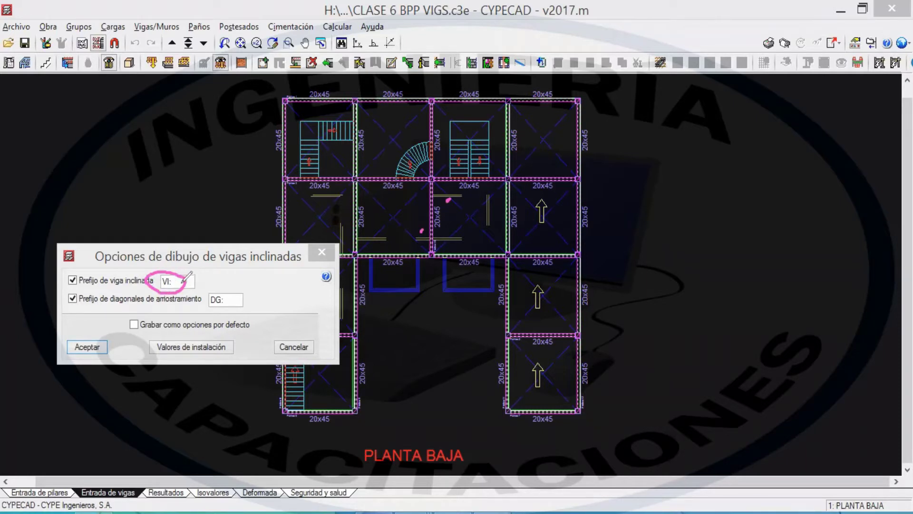
drag(175, 283, 200, 272)
drag(81, 305, 193, 304)
drag(209, 290, 253, 269)
- Sketch crossed double-line bracing diagonals with a V-shaped brace beneath them in the empty area beside the floor plan
drag(659, 179, 838, 350)
drag(838, 197, 605, 347)
mouse_move(648, 172)
mouse_down()
mouse_move(703, 200)
mouse_move(805, 327)
mouse_up()
click(843, 215)
drag(843, 215, 592, 341)
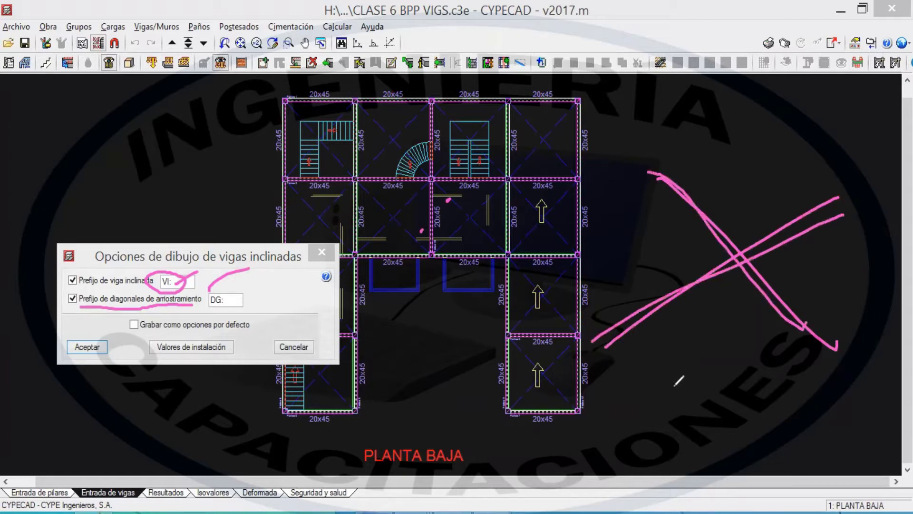
drag(648, 356, 774, 356)
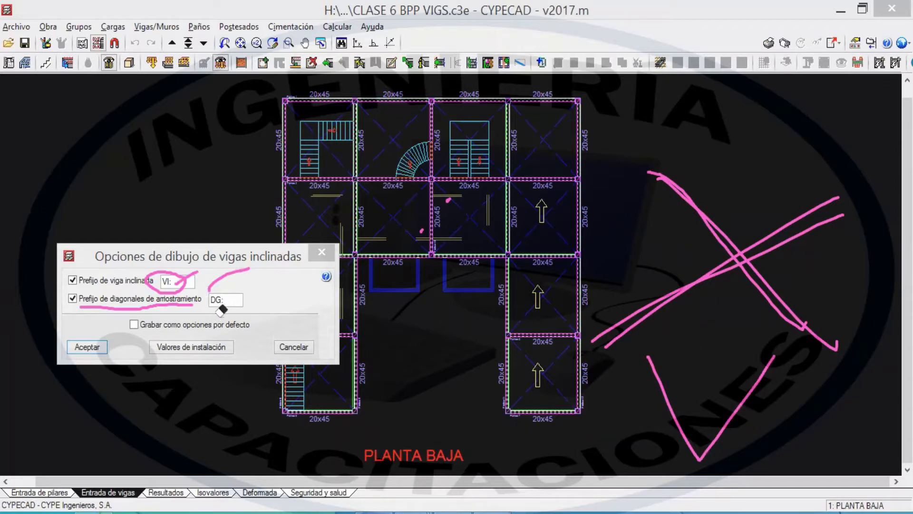
- Erase the pink marks around the VI: and DG: prefixes and accept the inclined beam drawing options
drag(238, 277, 134, 279)
drag(227, 308, 171, 303)
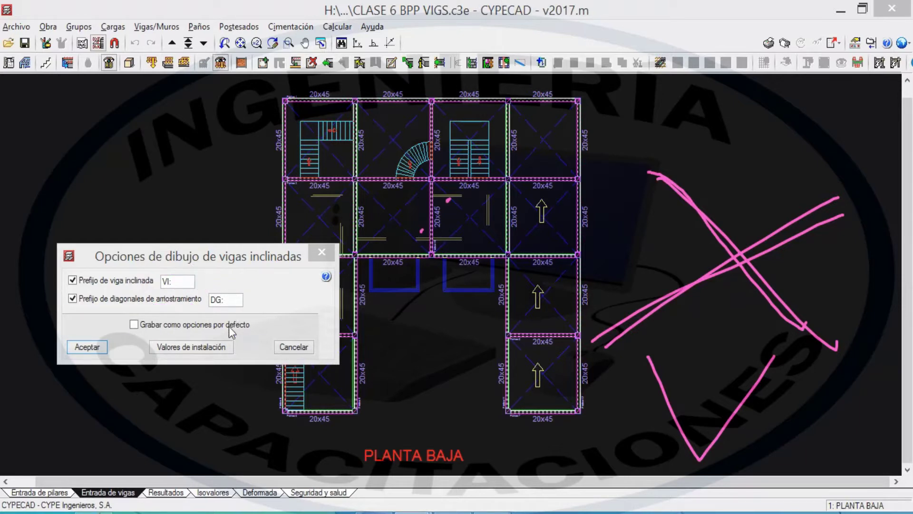
click(87, 346)
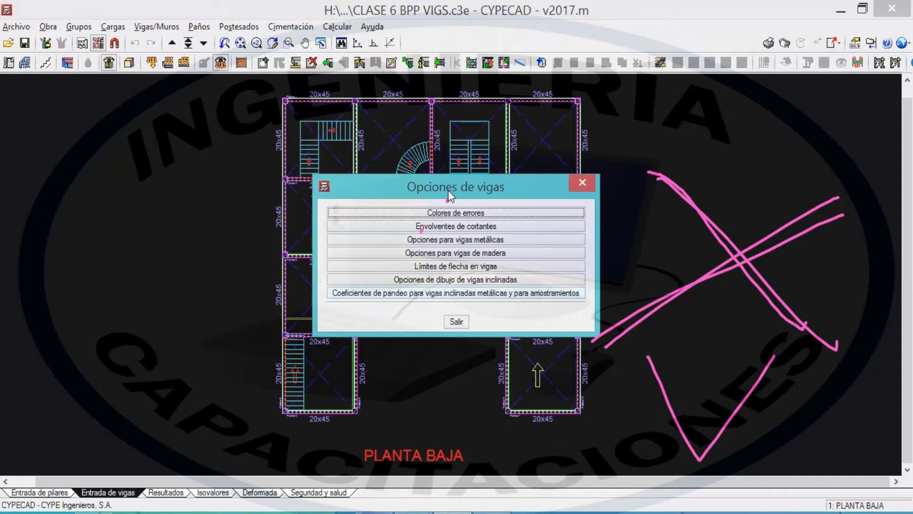
- Move the beam options dialog aside, exit it, and clear the bracing sketch beside the floor plan
drag(448, 189, 160, 122)
click(169, 255)
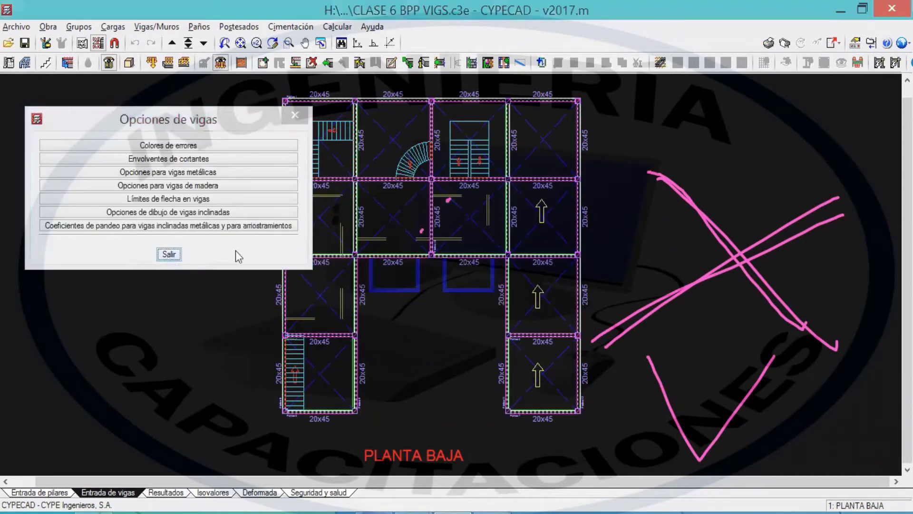
click(26, 1)
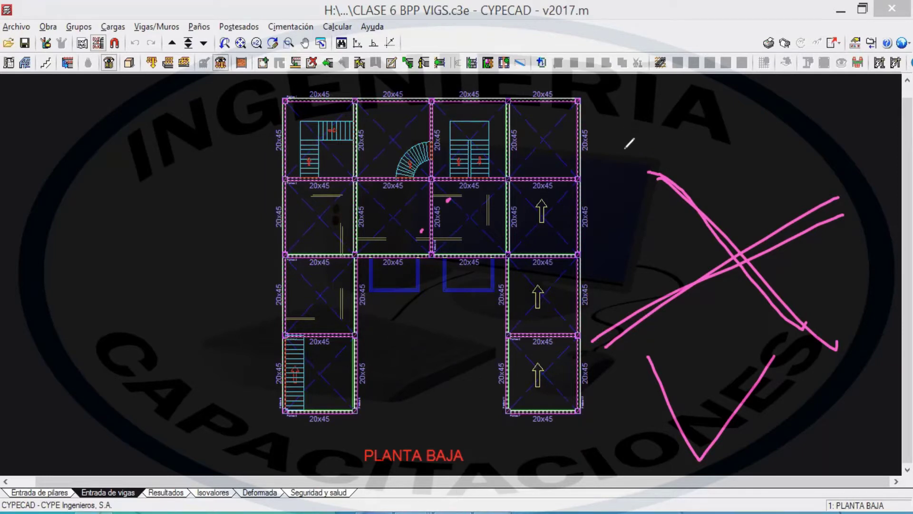
mouse_move(691, 106)
mouse_down()
mouse_move(709, 234)
mouse_move(746, 224)
mouse_move(651, 455)
mouse_move(328, 304)
mouse_move(641, 335)
mouse_move(592, 440)
mouse_up()
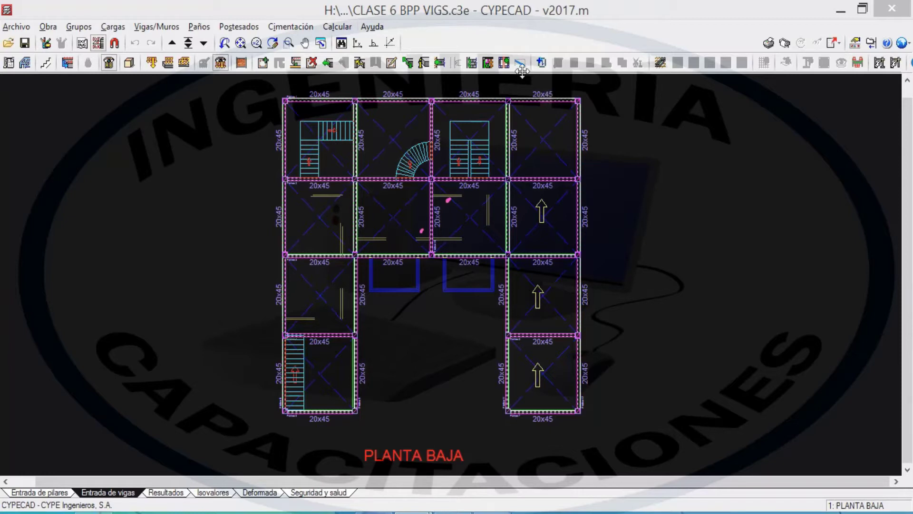
- Set the error colour for beams with uncorrected errors to blue in the beam options and accept it
click(54, 29)
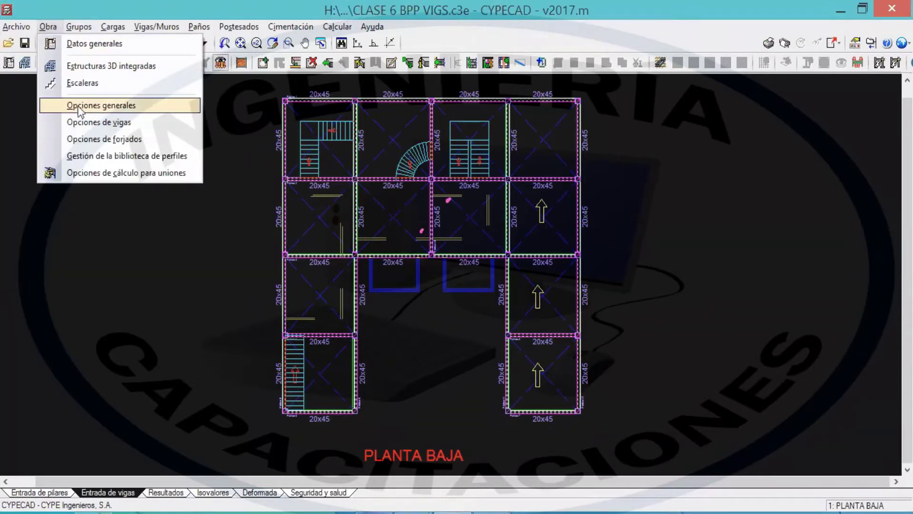
click(79, 122)
click(455, 213)
click(537, 240)
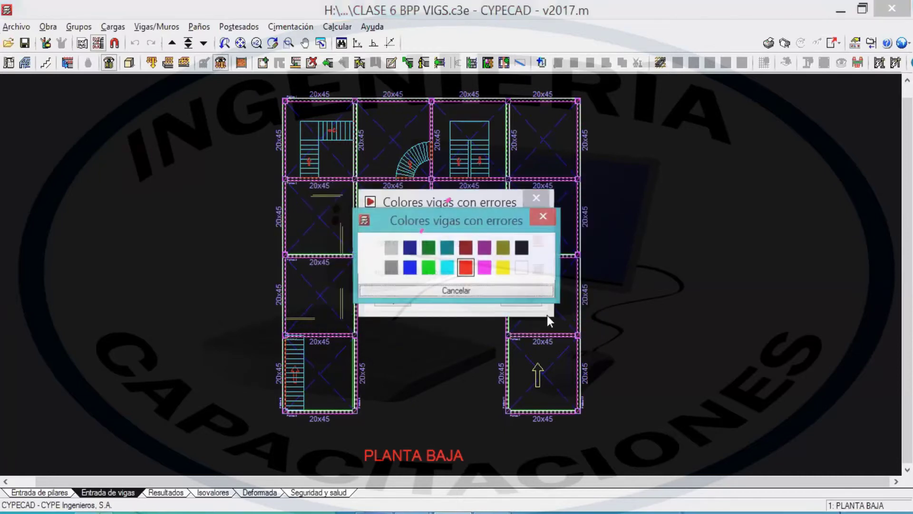
click(407, 270)
click(393, 297)
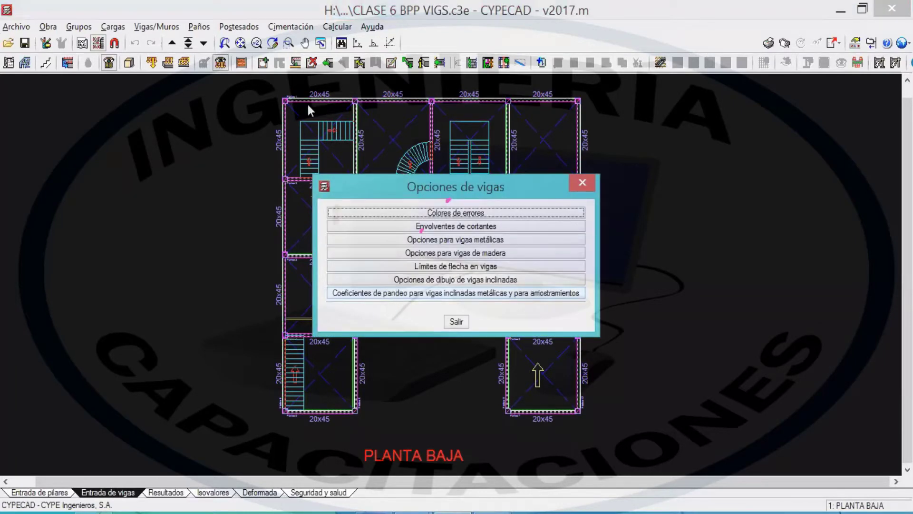
- Set the colour for beams with uncorrected errors to red, accept it, and close the beam options
click(471, 211)
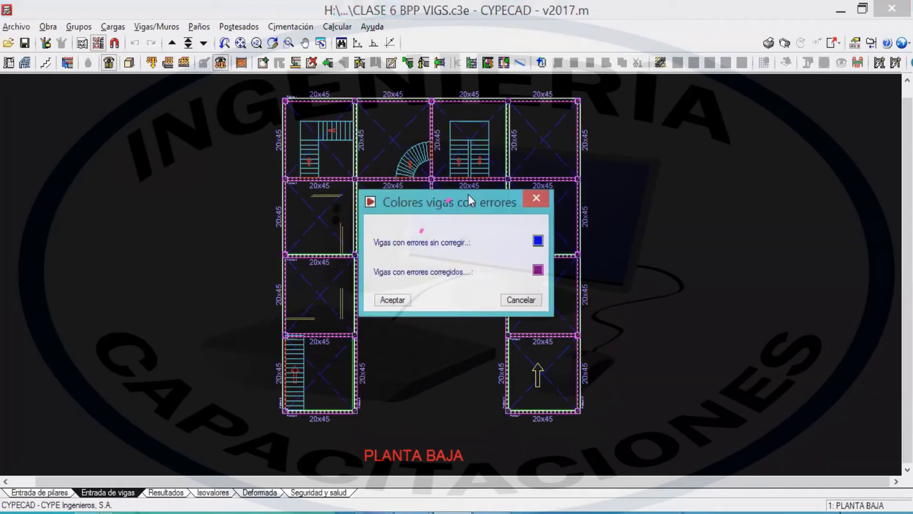
drag(469, 195, 287, 134)
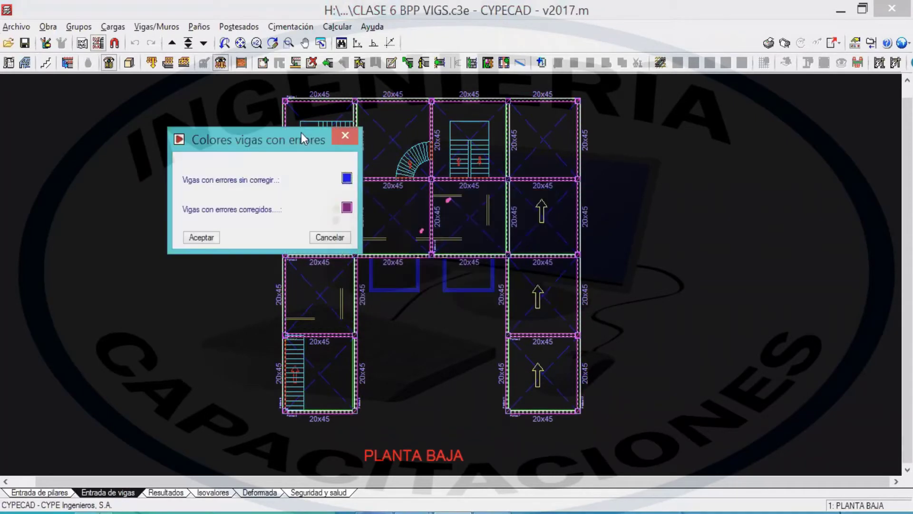
drag(295, 141, 255, 118)
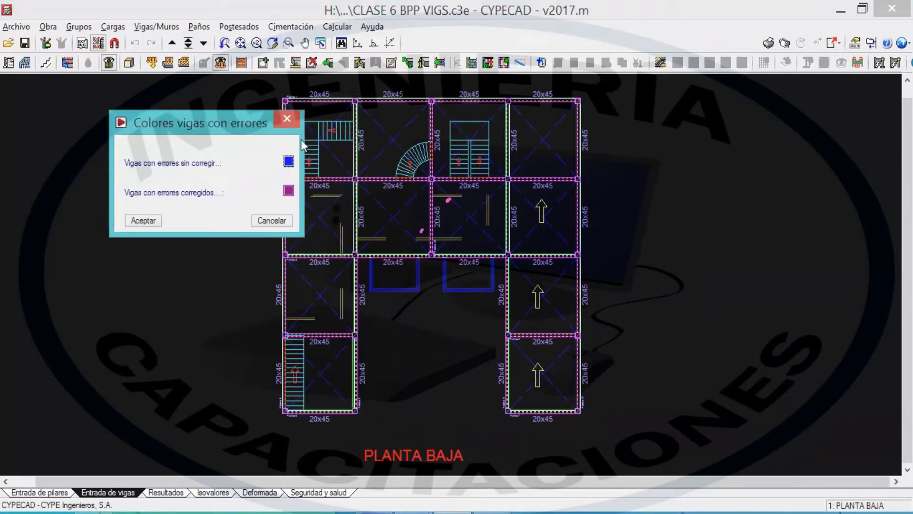
click(289, 161)
click(465, 267)
click(142, 220)
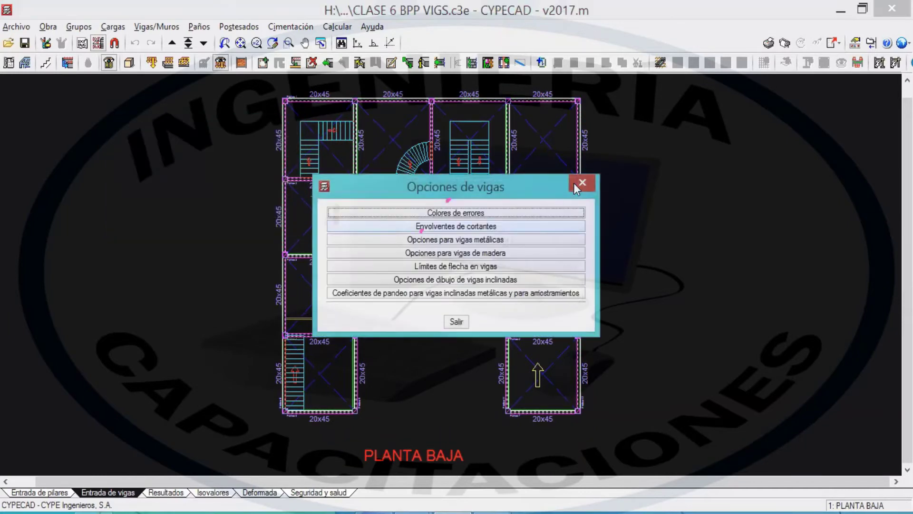
click(581, 184)
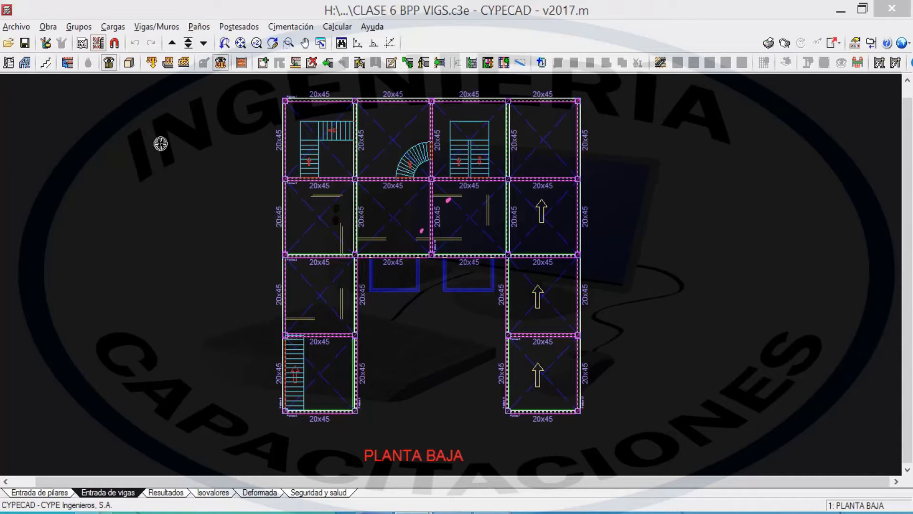
- Call up the Gestión paños command for the slab panels
click(198, 28)
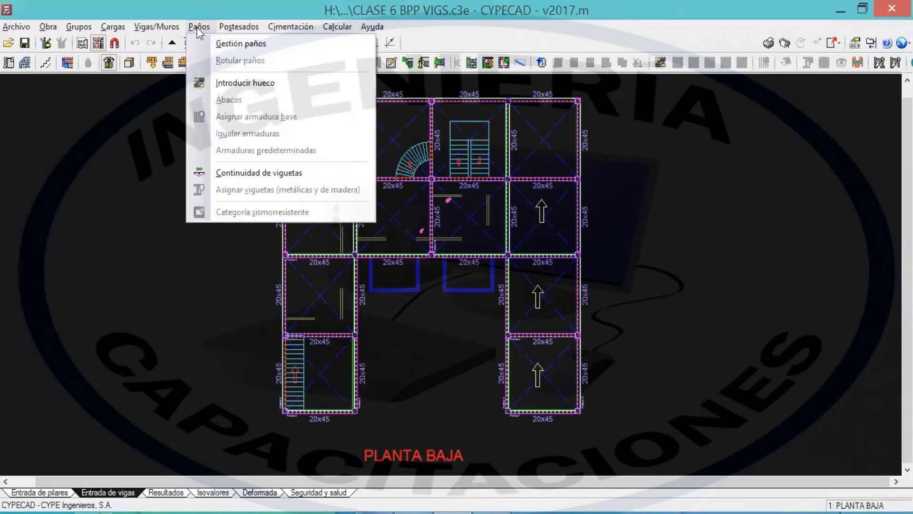
click(230, 43)
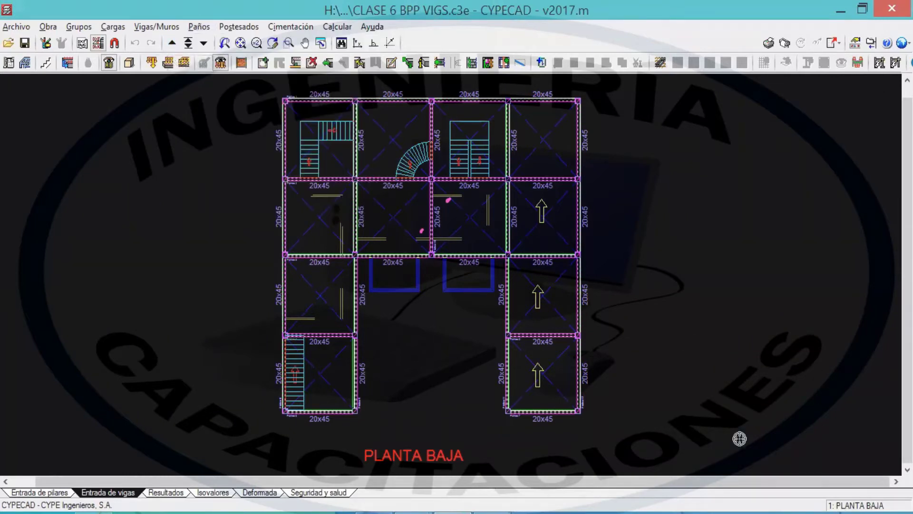
- Go up one floor from the ground floor to the PRIMER PISO plan
click(173, 43)
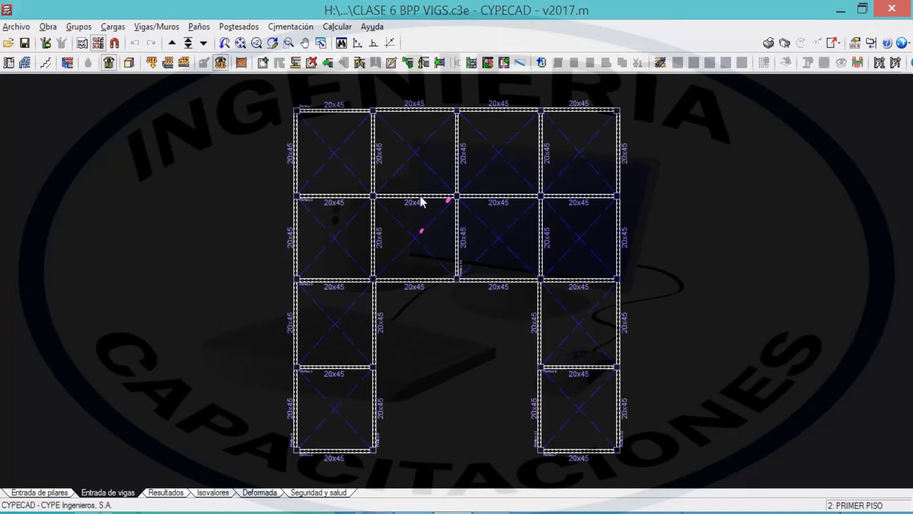
key(super+d)
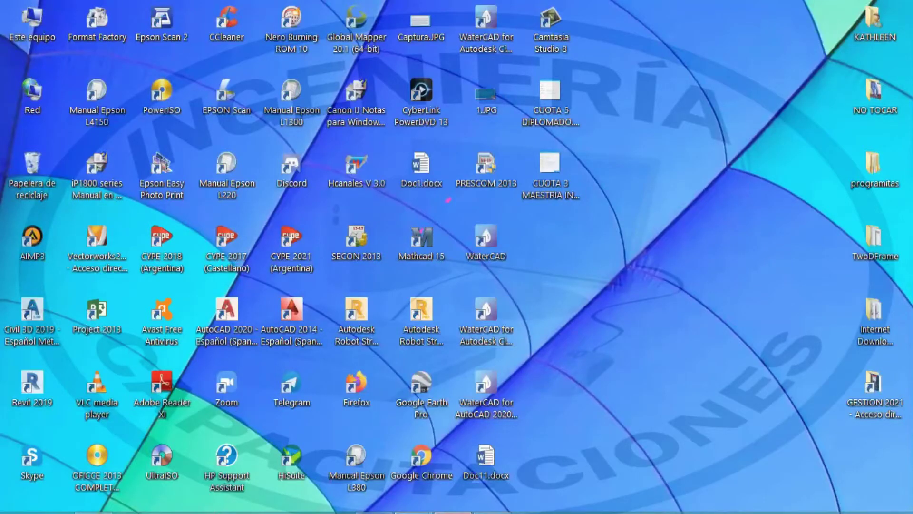
key(super+d)
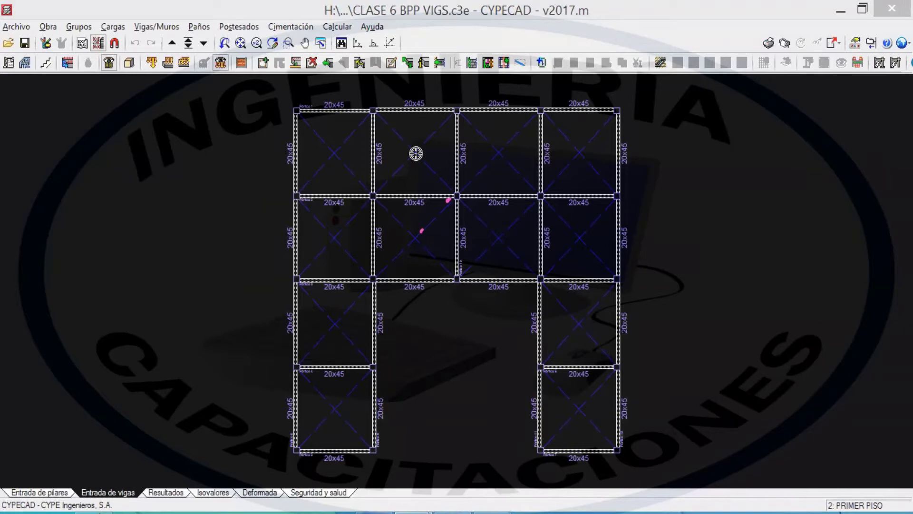
click(81, 43)
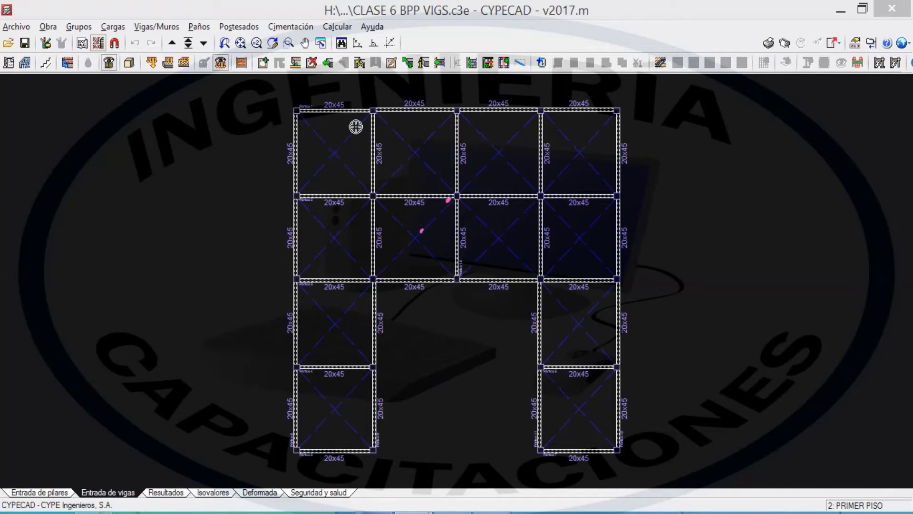
- Open Gestión paños, start Entrar paño, and arrange the command palette and slab type dialog out of the way
click(202, 30)
click(200, 26)
click(223, 41)
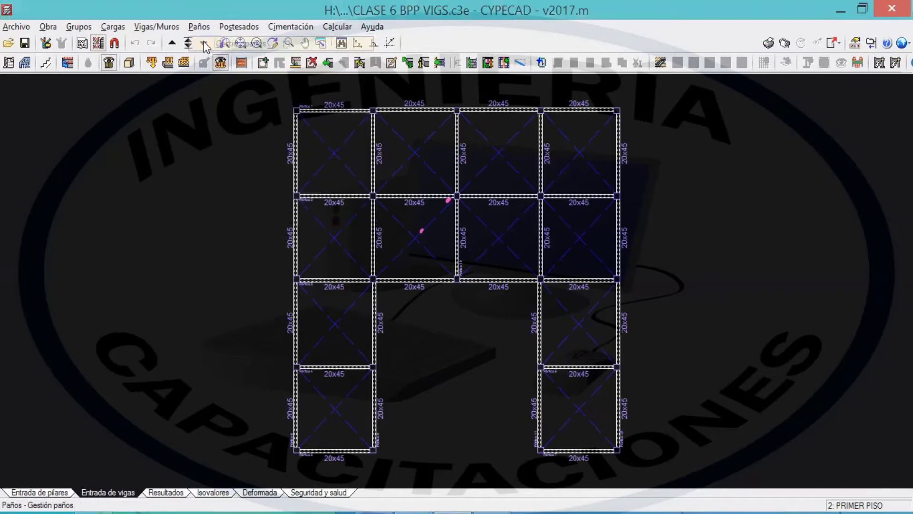
drag(34, 80, 71, 82)
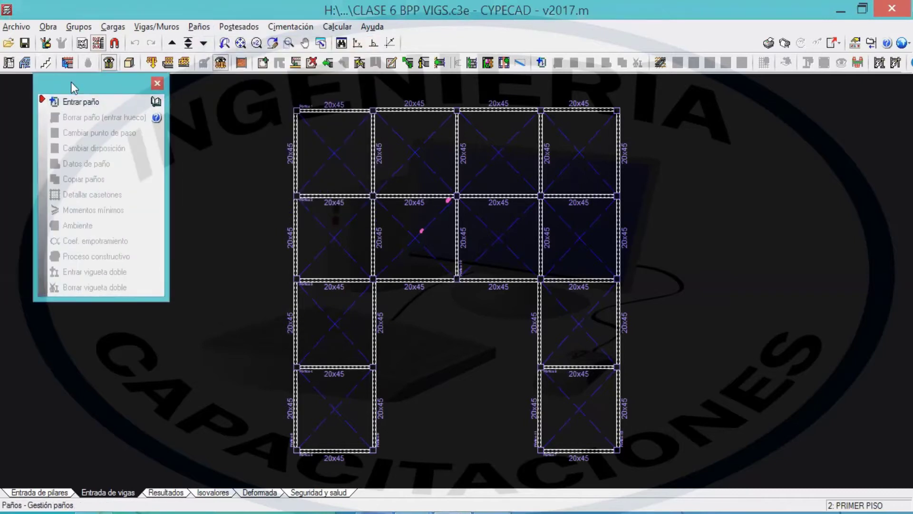
click(80, 102)
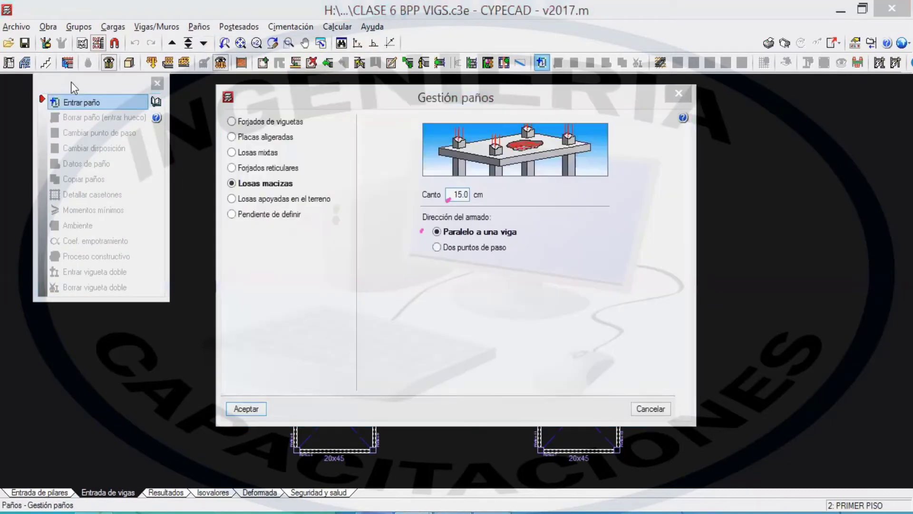
drag(397, 87, 430, 77)
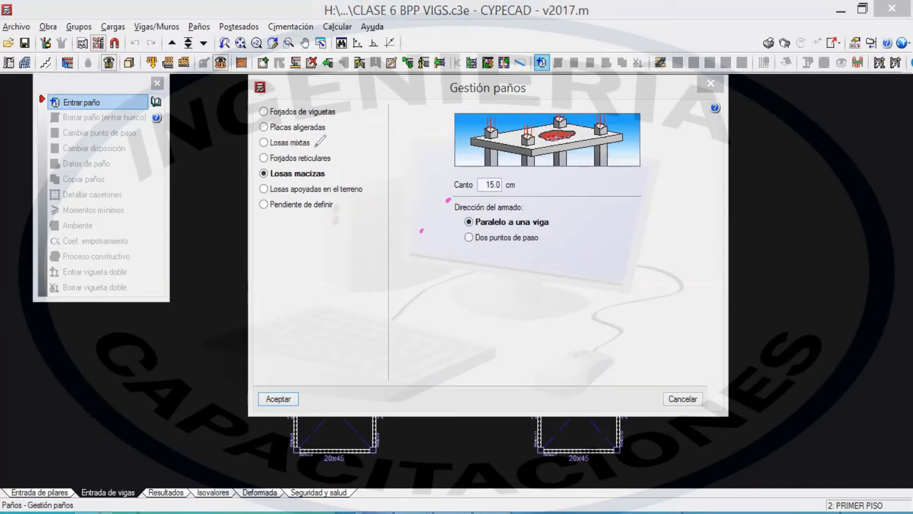
- Underline Forjados reticulares and Losas macizas, mark them with a B, and sketch a square panel with arrows in four directions
drag(269, 180, 326, 182)
mouse_move(270, 165)
mouse_down()
mouse_move(355, 166)
mouse_move(333, 180)
mouse_move(383, 164)
mouse_move(380, 179)
mouse_move(368, 177)
mouse_up()
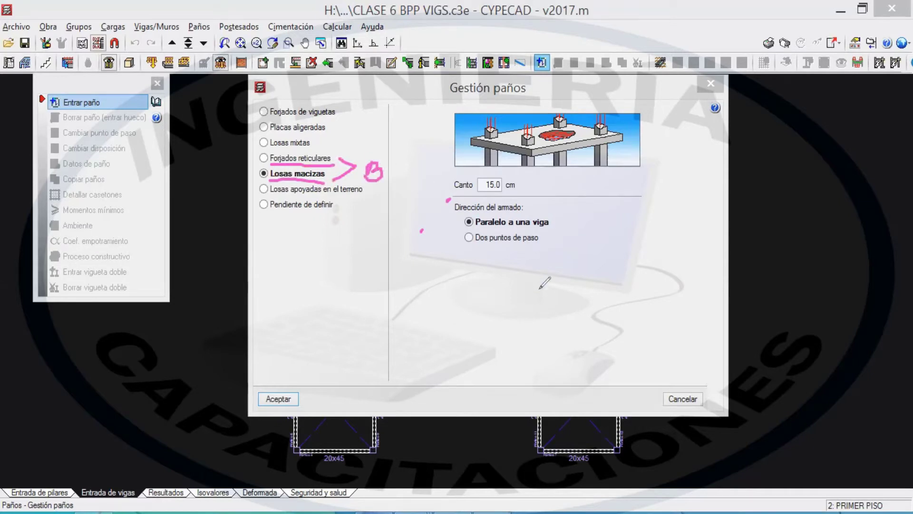
mouse_move(573, 354)
mouse_down()
mouse_move(578, 243)
mouse_move(681, 265)
mouse_move(575, 351)
mouse_up()
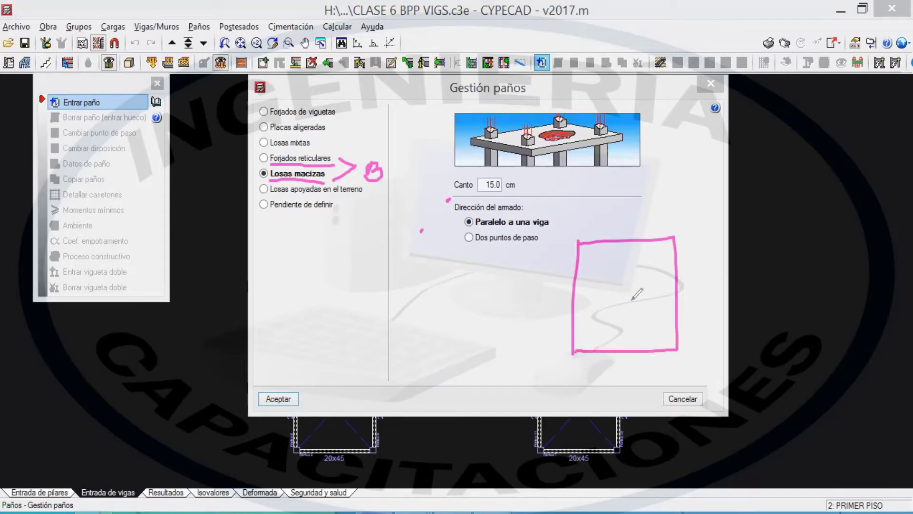
mouse_move(632, 266)
mouse_down()
mouse_move(631, 295)
mouse_move(636, 267)
mouse_move(631, 274)
mouse_up()
mouse_move(595, 308)
mouse_down()
mouse_move(615, 306)
mouse_move(581, 309)
mouse_move(601, 312)
mouse_up()
mouse_move(641, 303)
mouse_down()
mouse_move(641, 339)
mouse_move(664, 300)
mouse_move(665, 308)
mouse_up()
mouse_move(724, 185)
mouse_down()
mouse_move(683, 216)
mouse_move(676, 236)
mouse_move(688, 214)
mouse_up()
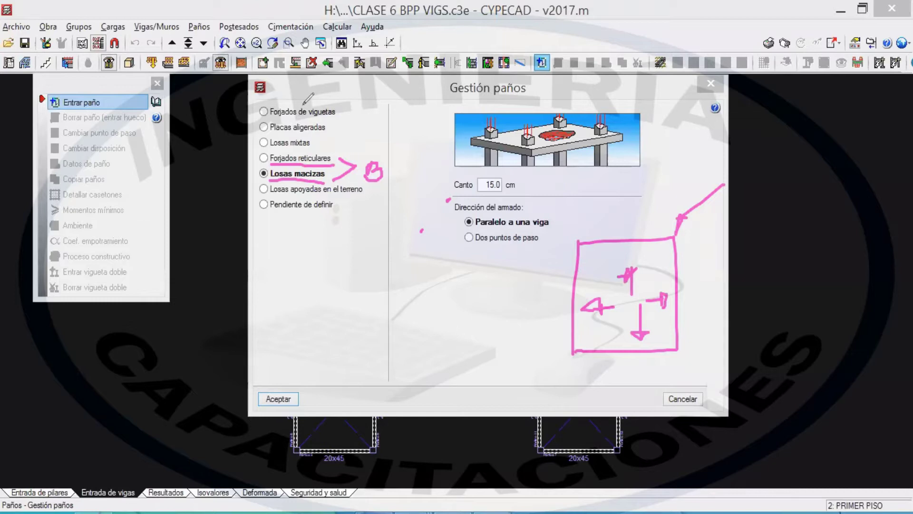
- Underline Forjados de viguetas, Placas aligeradas and Losas mixtas, and sketch a panel with arrows in two opposite directions
drag(269, 115, 338, 113)
drag(269, 130, 332, 127)
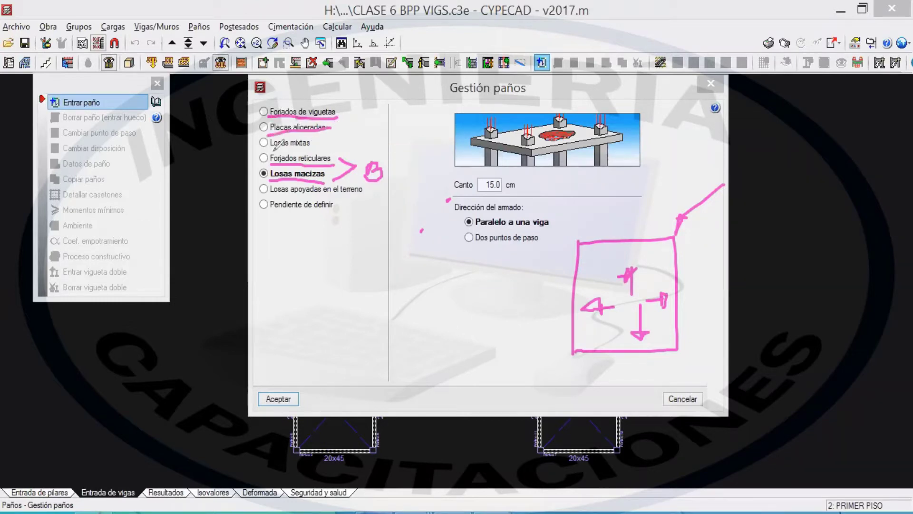
drag(269, 145, 333, 142)
drag(378, 251, 369, 344)
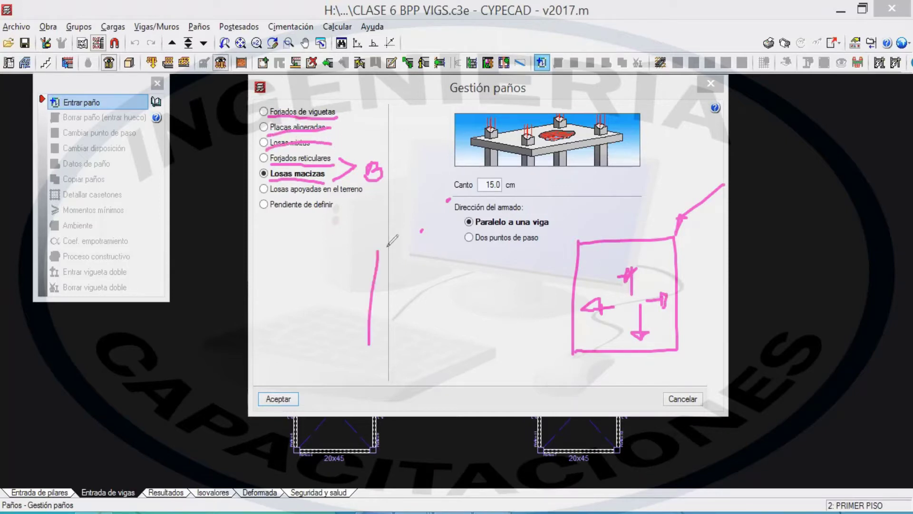
mouse_move(384, 246)
mouse_down()
mouse_move(438, 341)
mouse_move(368, 347)
mouse_up()
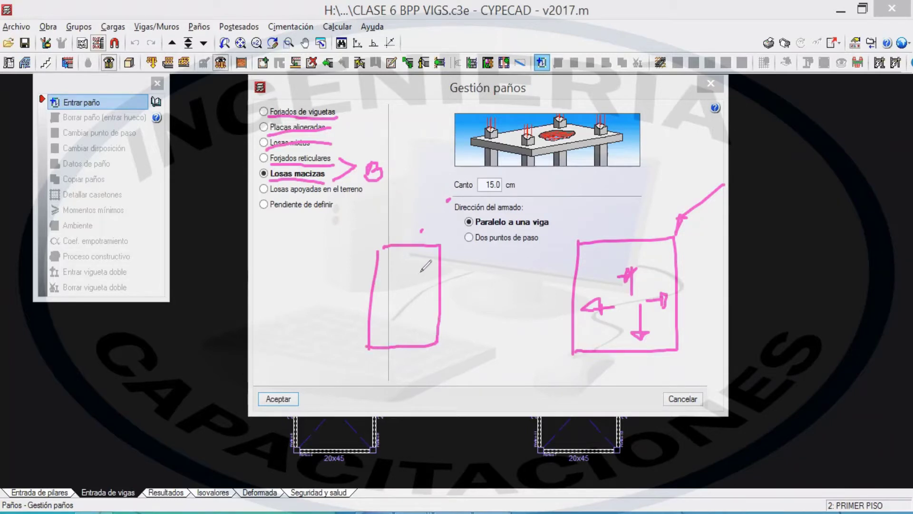
mouse_move(414, 264)
mouse_down()
mouse_move(392, 323)
mouse_move(401, 322)
mouse_move(388, 330)
mouse_up()
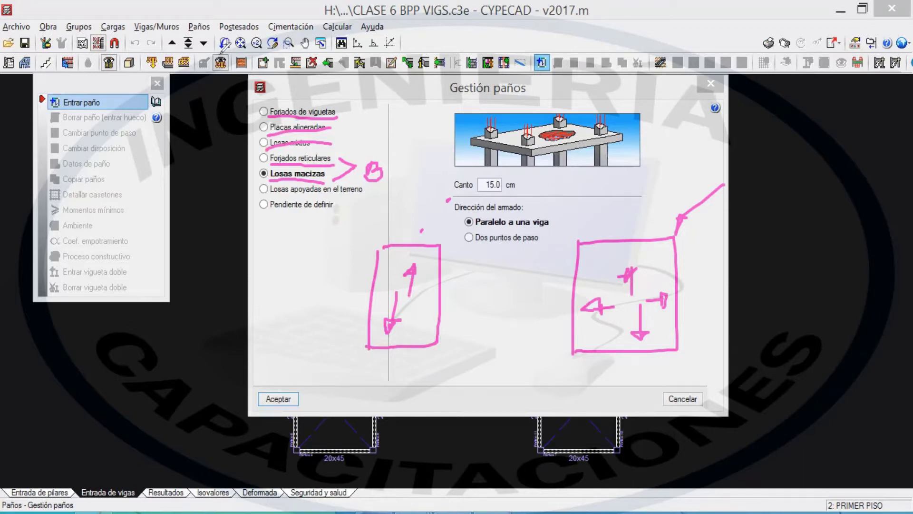
- Draw two rectangular panels beside the dialog with one-way strips, and note la/lb > 2 as unidirectional
mouse_move(755, 231)
mouse_down()
mouse_move(890, 387)
mouse_move(887, 412)
mouse_up()
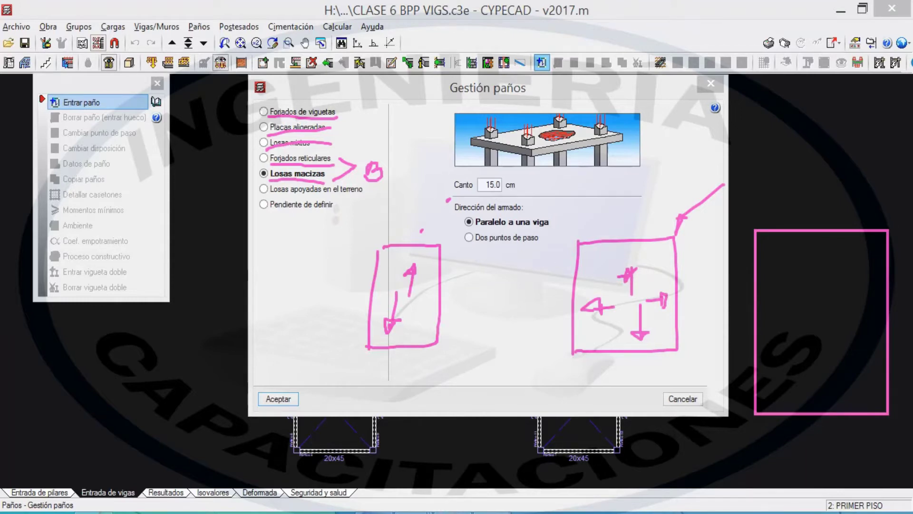
mouse_move(750, 112)
mouse_down()
mouse_move(852, 175)
mouse_move(883, 166)
mouse_up()
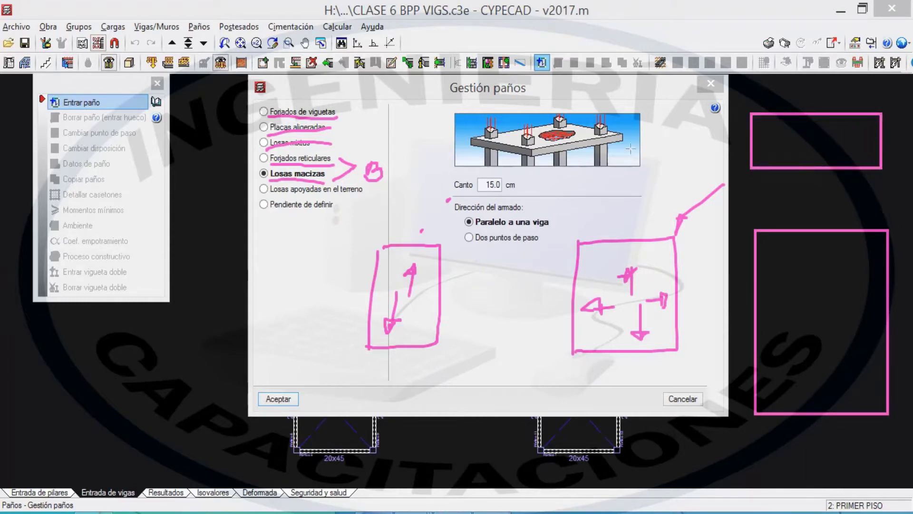
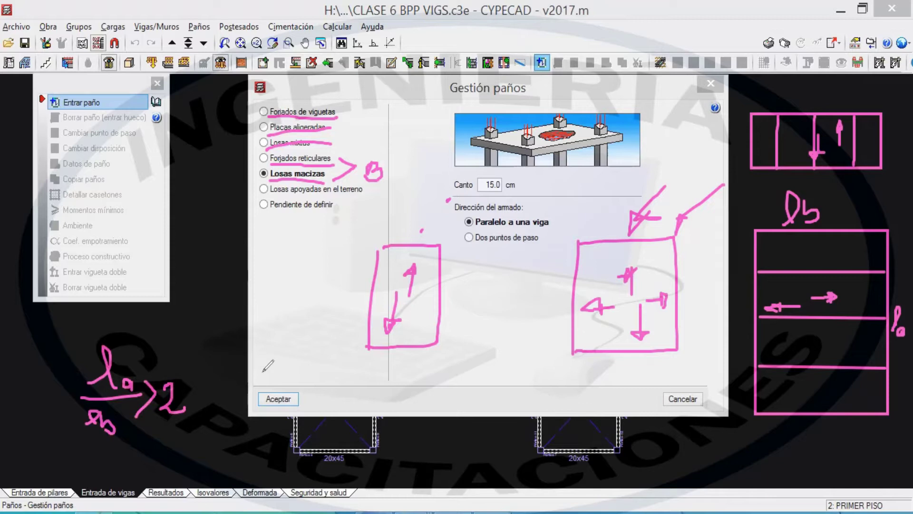
mouse_move(157, 425)
mouse_down()
mouse_move(197, 454)
mouse_move(208, 447)
mouse_move(252, 459)
mouse_move(259, 443)
mouse_move(295, 458)
mouse_move(298, 473)
mouse_up()
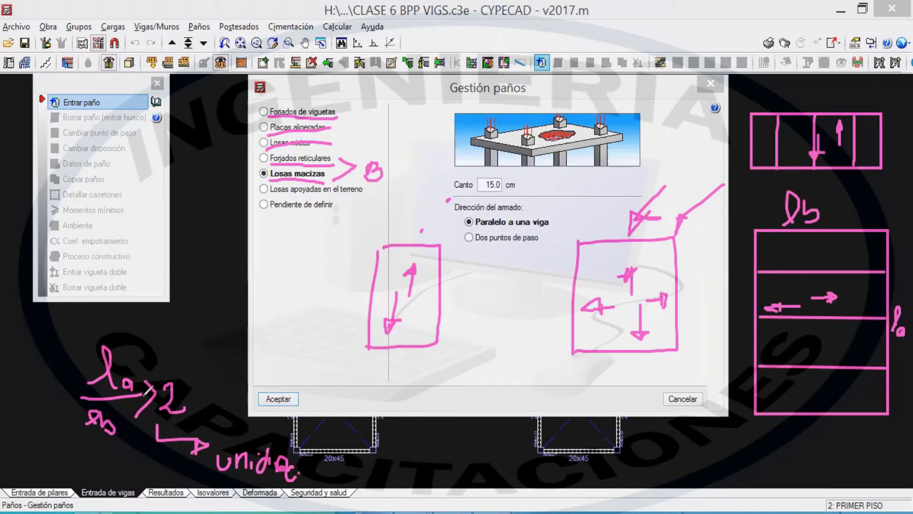
- Write the condition la/lb < 2 for bidirectional slabs, and underline the unidirectional note
mouse_move(388, 388)
mouse_down()
mouse_move(404, 393)
mouse_move(433, 384)
mouse_move(428, 396)
mouse_move(440, 403)
mouse_up()
mouse_move(405, 433)
mouse_down()
mouse_move(438, 426)
mouse_move(429, 434)
mouse_up()
mouse_move(466, 381)
mouse_down()
mouse_move(483, 412)
mouse_move(469, 487)
mouse_move(482, 487)
mouse_up()
drag(489, 480, 580, 490)
drag(218, 475, 316, 469)
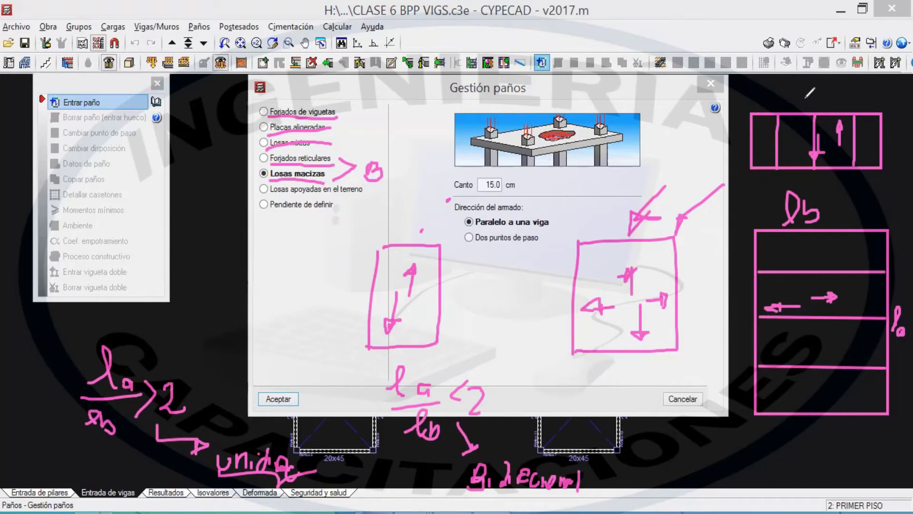
- Sketch a red load arrow, dashed deflected strips and crossing lines on the small rectangular panel, and erase all annotations
mouse_move(834, 72)
mouse_down()
mouse_move(826, 93)
mouse_move(809, 100)
mouse_move(830, 101)
mouse_up()
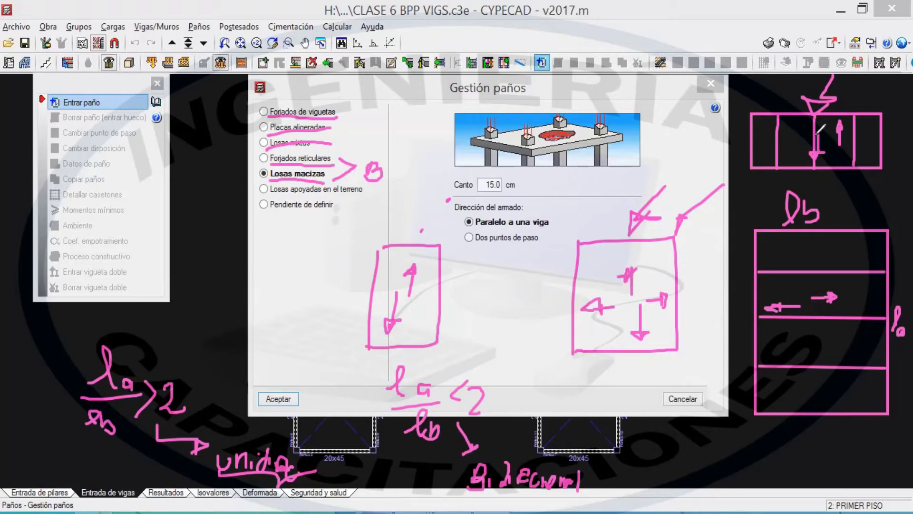
mouse_move(837, 69)
mouse_down()
mouse_move(818, 95)
mouse_move(841, 94)
mouse_up()
drag(809, 122, 814, 167)
click(772, 105)
drag(778, 116, 772, 165)
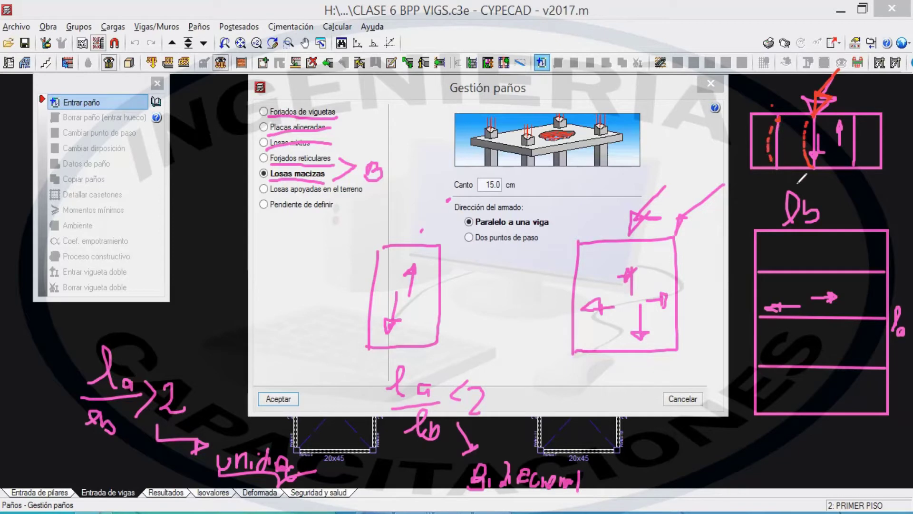
drag(847, 125, 847, 167)
mouse_move(759, 128)
mouse_down()
mouse_move(875, 127)
mouse_move(844, 130)
mouse_up()
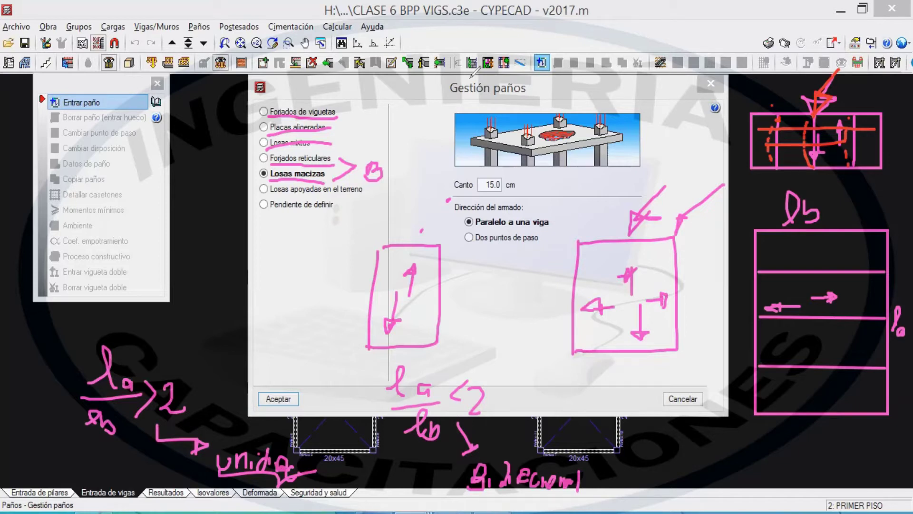
key(e)
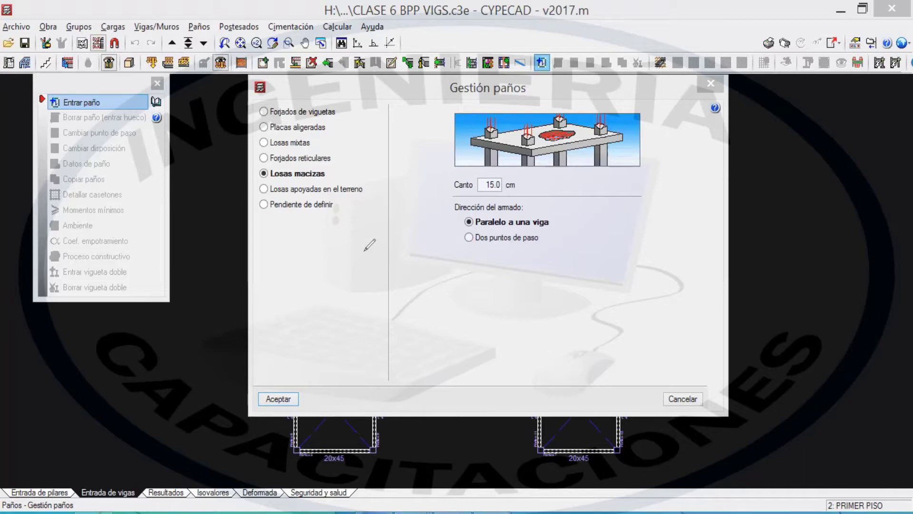
- Write the slab thickness formula e = L/40 over the dialog with a brace beside it, and clear it
drag(365, 255, 398, 288)
drag(315, 285, 338, 308)
mouse_move(339, 299)
mouse_down()
mouse_move(416, 301)
mouse_move(395, 338)
mouse_move(453, 295)
mouse_up()
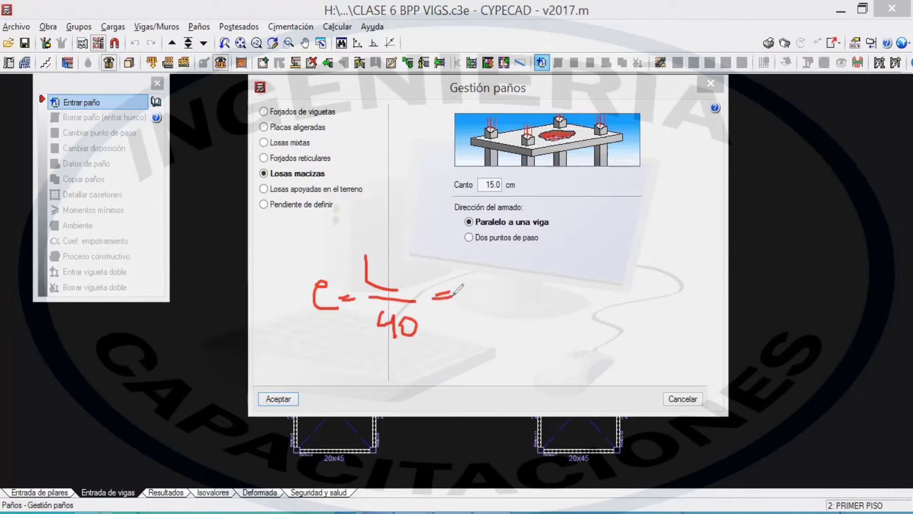
drag(467, 277, 498, 260)
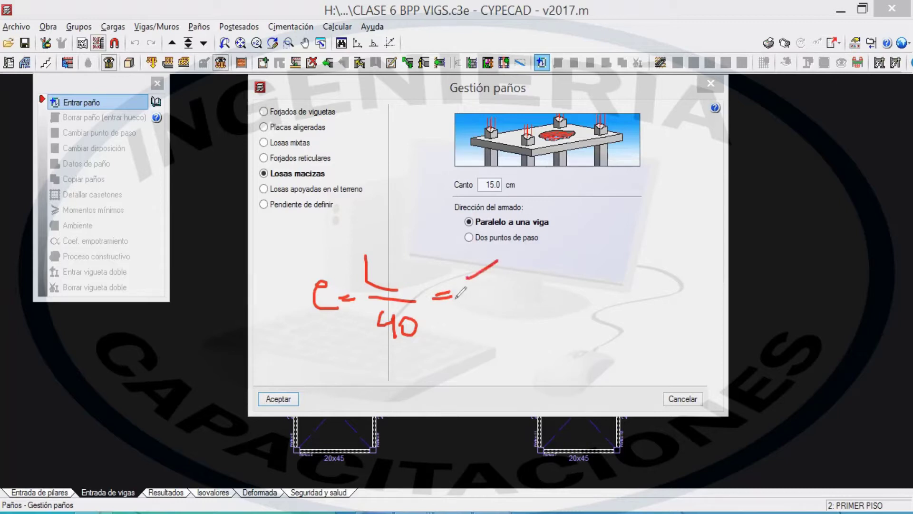
mouse_move(300, 248)
mouse_down()
mouse_move(295, 305)
mouse_move(317, 363)
mouse_up()
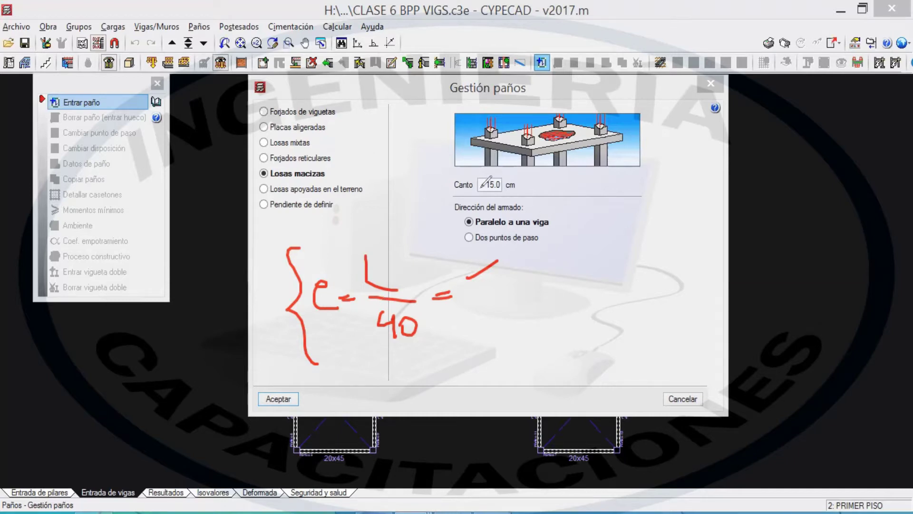
mouse_move(394, 328)
mouse_down()
mouse_move(363, 285)
mouse_move(301, 280)
mouse_move(532, 327)
mouse_move(438, 289)
mouse_up()
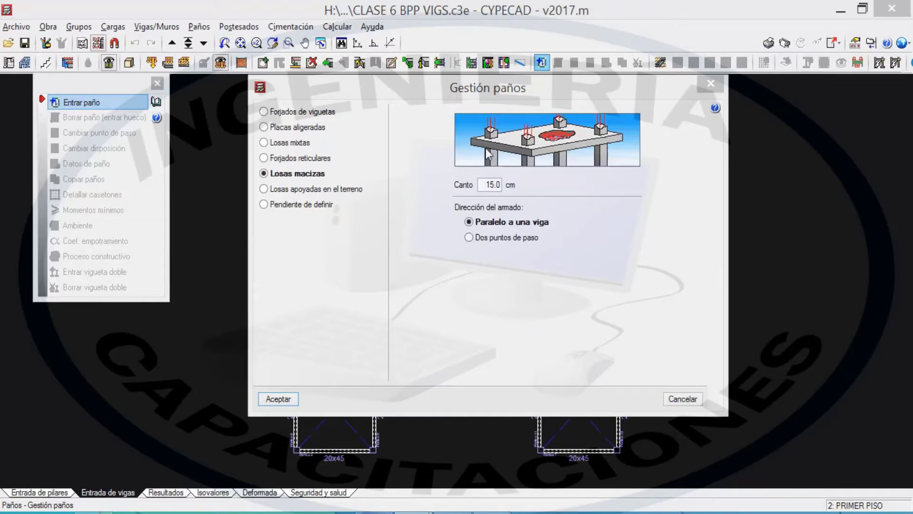
- Underline and tick the reinforcement direction options Paralelo a una viga and Dos puntos de paso in red
click(518, 181)
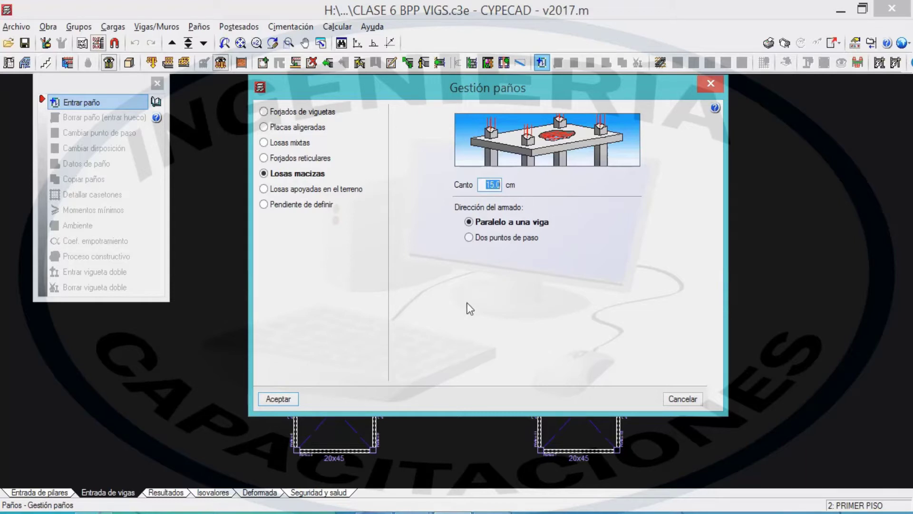
drag(559, 231, 573, 216)
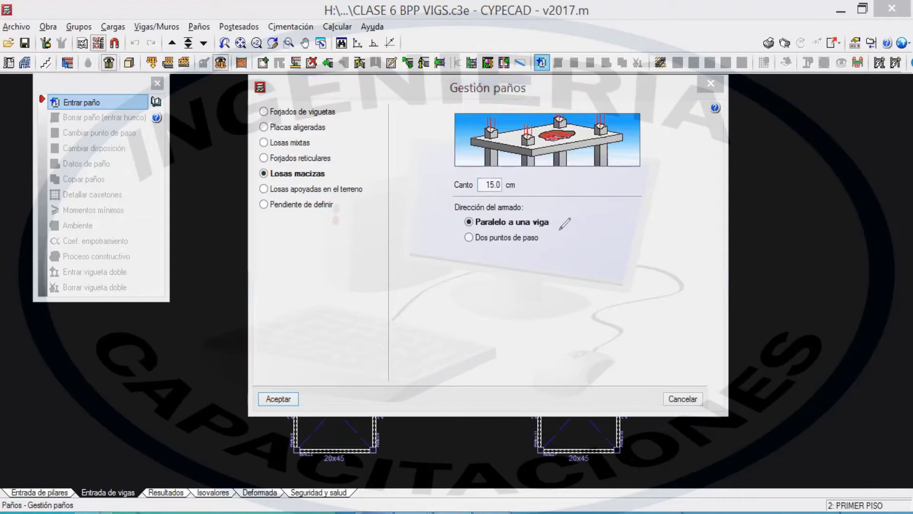
drag(547, 254, 555, 245)
drag(483, 233, 543, 237)
drag(485, 250, 534, 249)
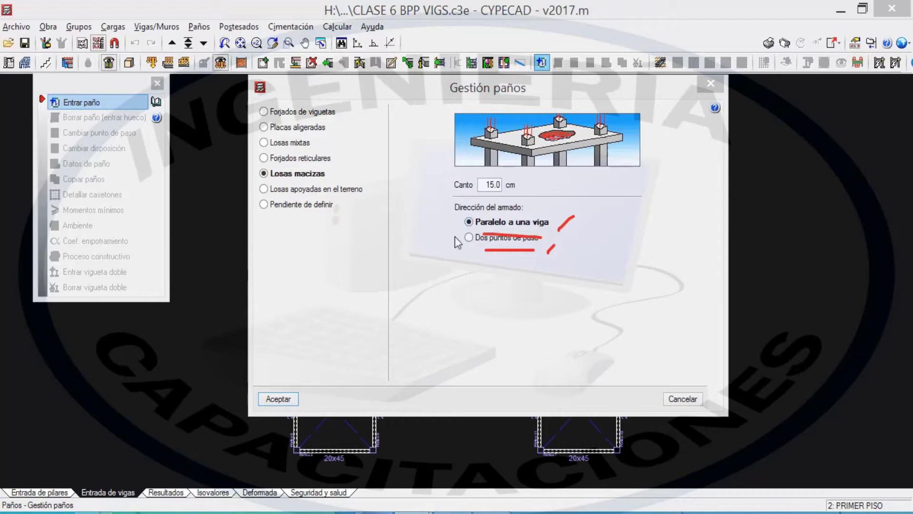
- Enter a 15 cm solid slab in the first panel of the top row, with reinforcement parallel to its Pórtico 1 beam
click(277, 399)
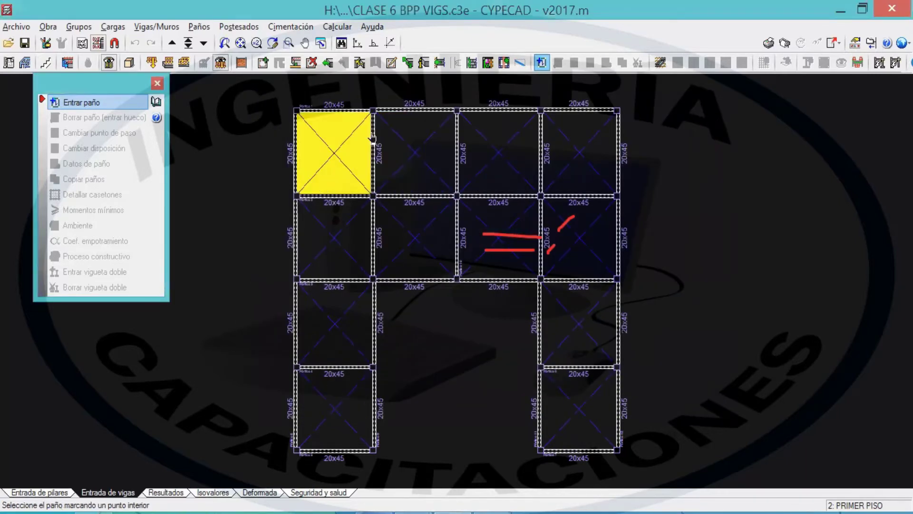
middle_drag(412, 178, 319, 191)
scroll(330, 182, up, 4)
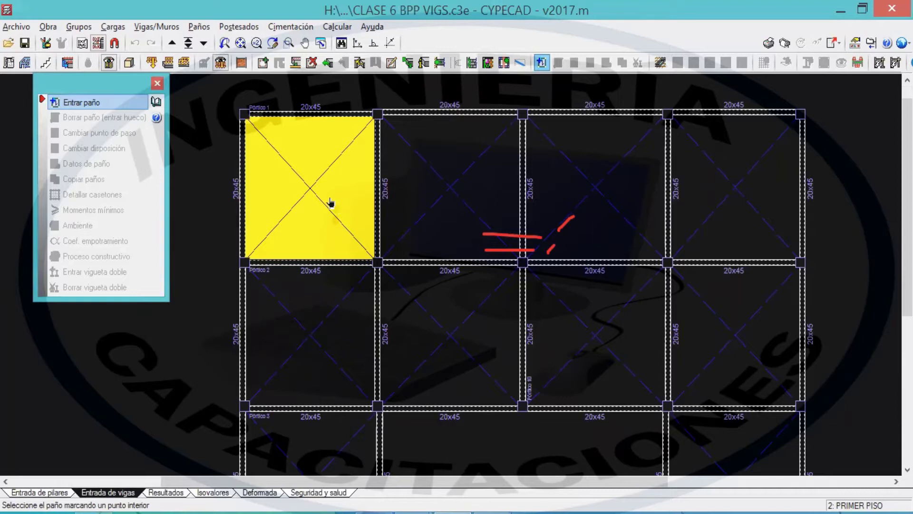
click(326, 200)
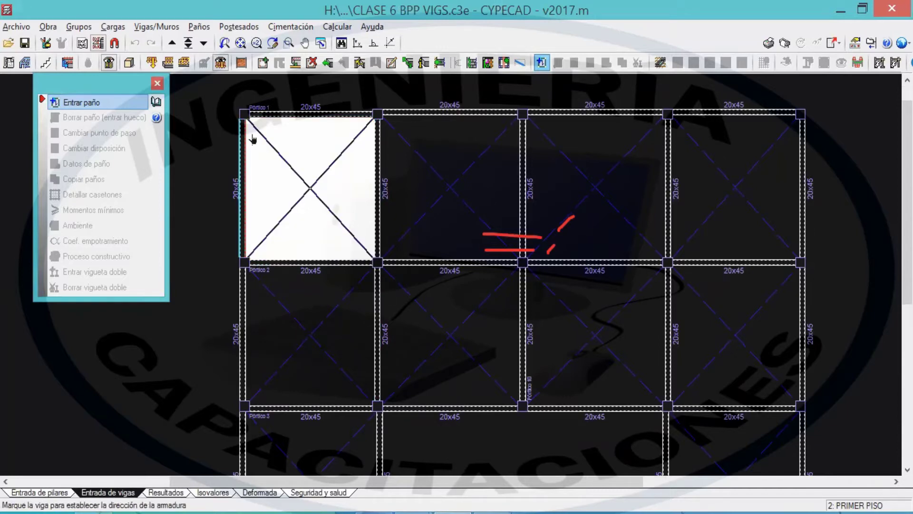
scroll(250, 138, up, 1)
middle_drag(327, 172, 394, 206)
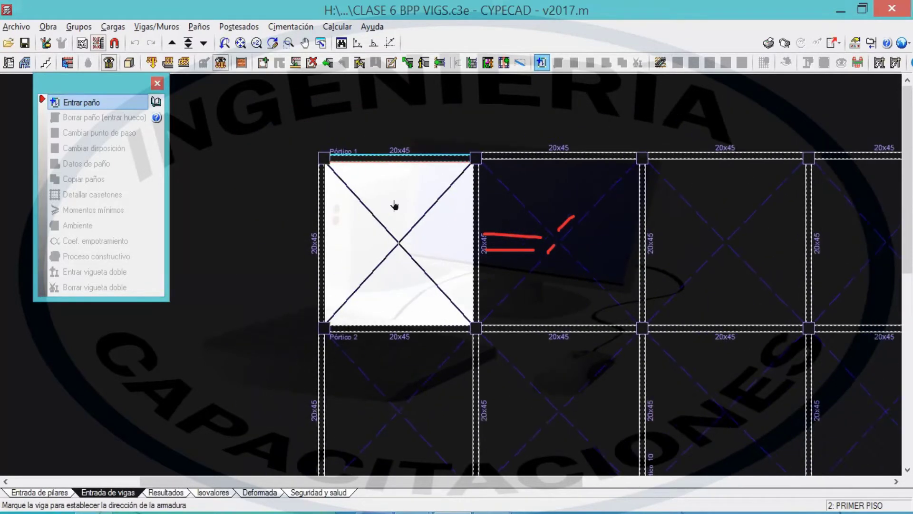
scroll(393, 205, up, 1)
scroll(393, 205, up, 1)
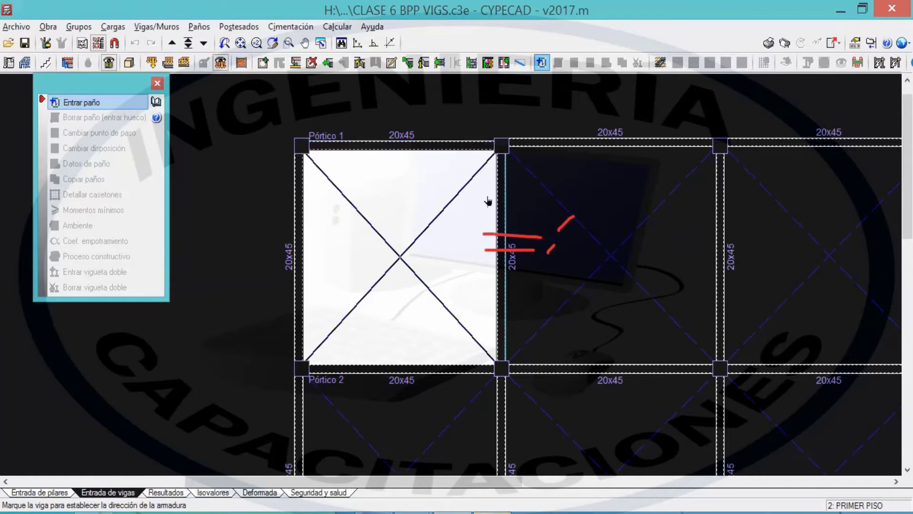
click(423, 141)
scroll(383, 313, up, 1)
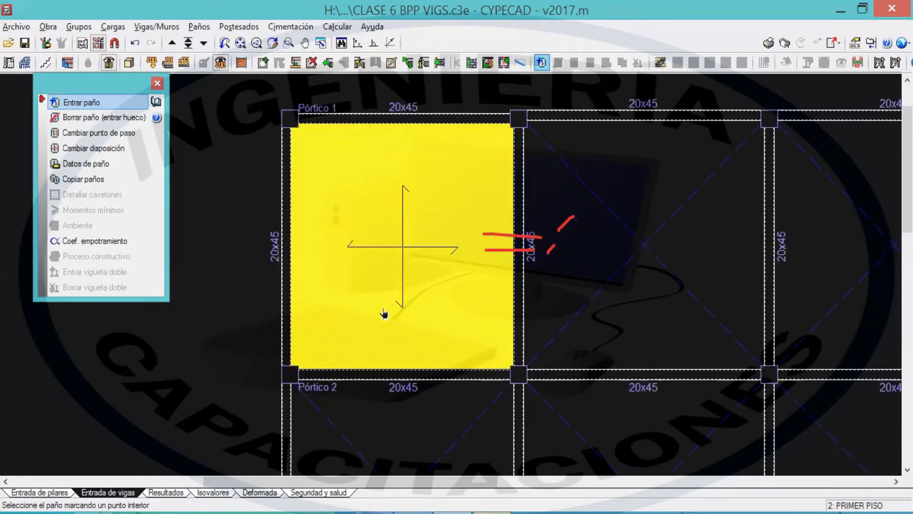
- Enter the same solid slab in the other three panels of the top row, with reinforcement parallel to the Pórtico 1 beams
middle_drag(384, 313, 361, 300)
scroll(361, 299, down, 1)
scroll(412, 321, down, 1)
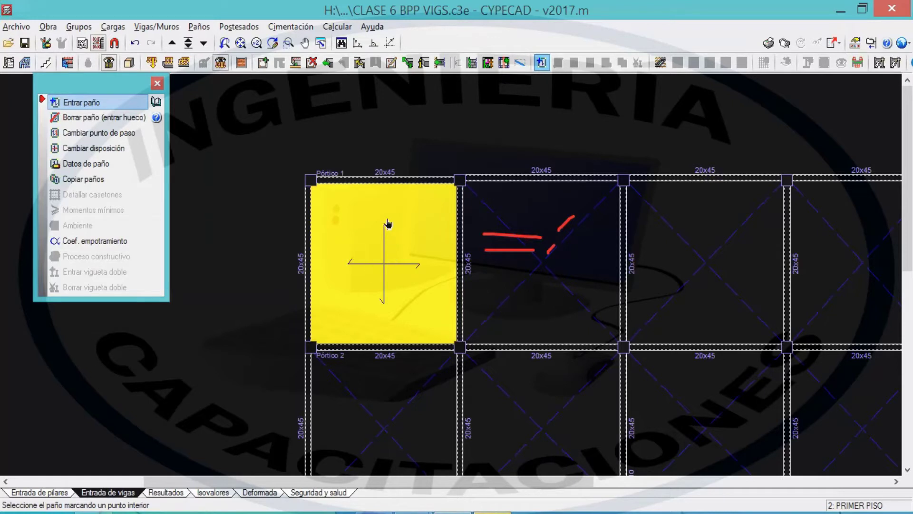
middle_drag(375, 264, 276, 217)
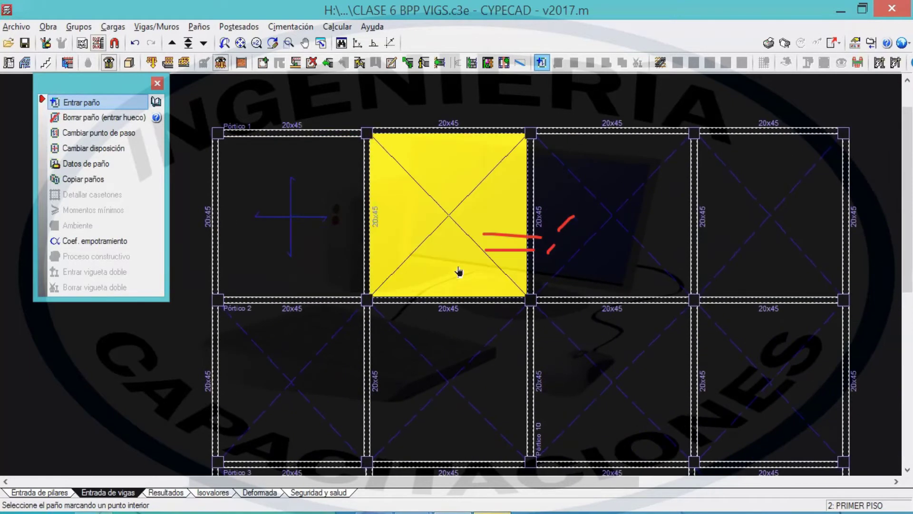
click(456, 215)
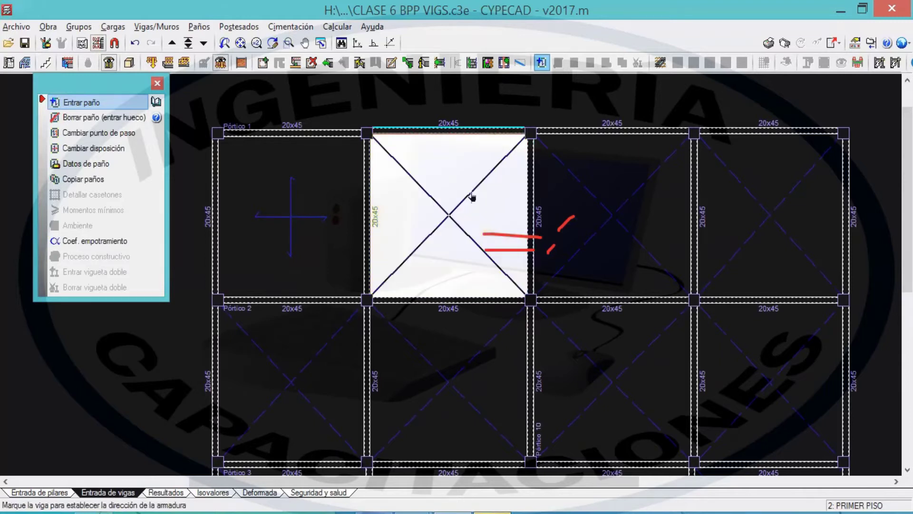
click(455, 129)
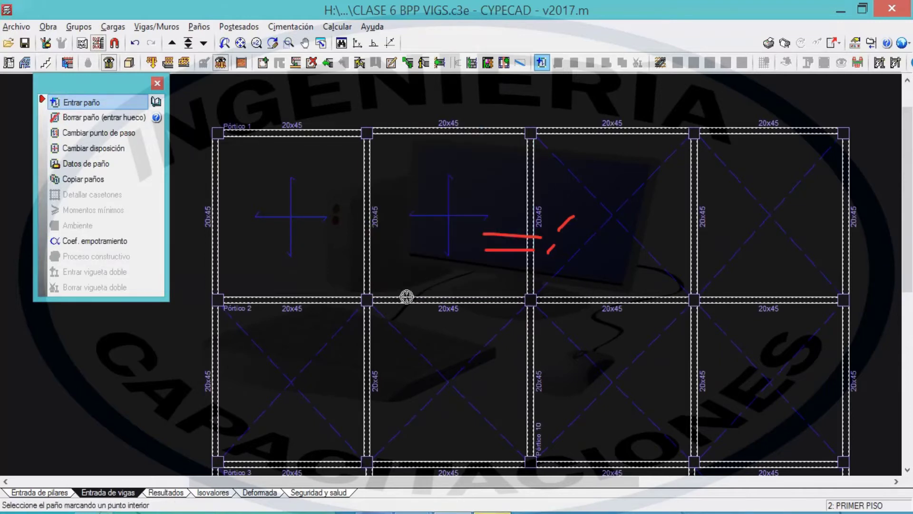
middle_drag(621, 241, 512, 244)
click(512, 243)
click(517, 130)
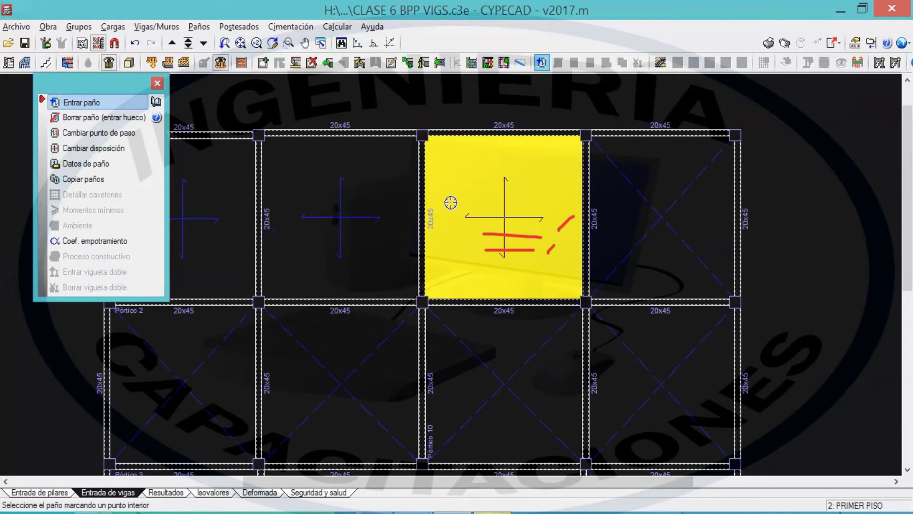
middle_drag(648, 214, 544, 226)
click(544, 226)
click(549, 148)
- Close the panel tools and inspect the entered slabs in the 3D model from several angles
middle_drag(408, 244, 532, 249)
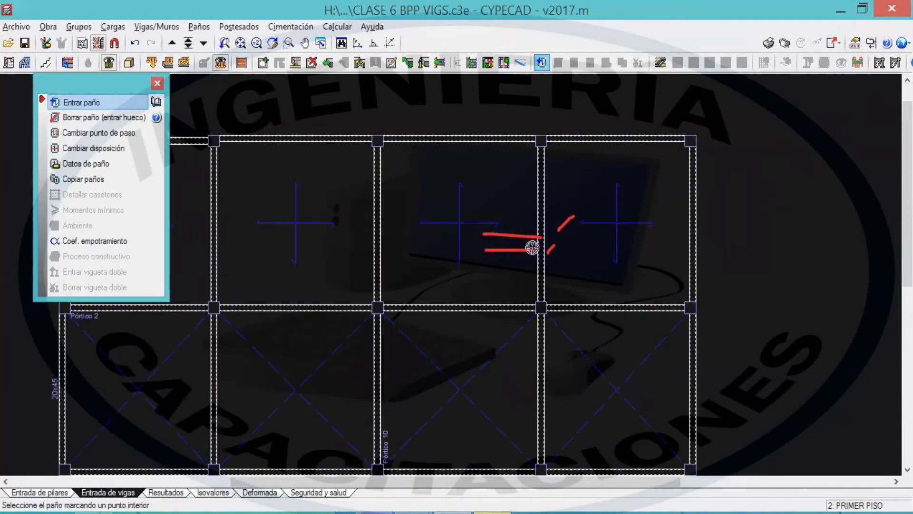
scroll(532, 248, down, 1)
middle_drag(326, 247, 336, 225)
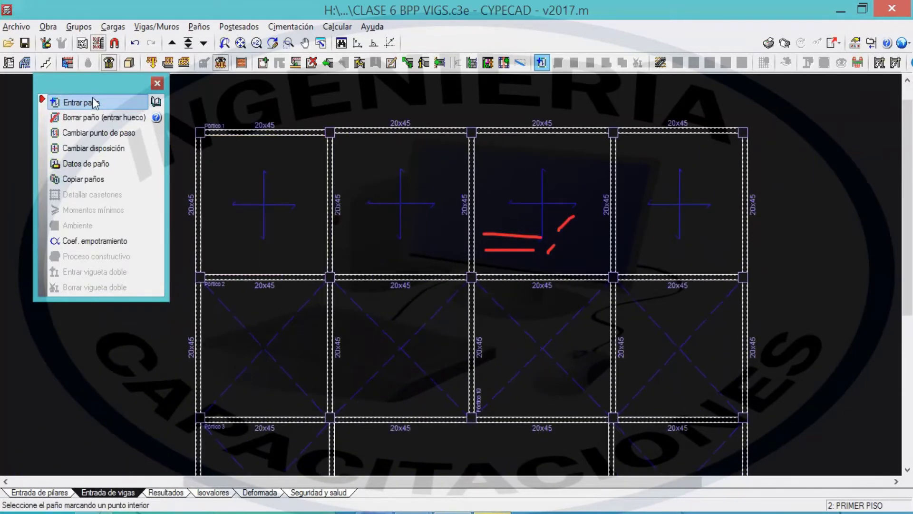
click(157, 84)
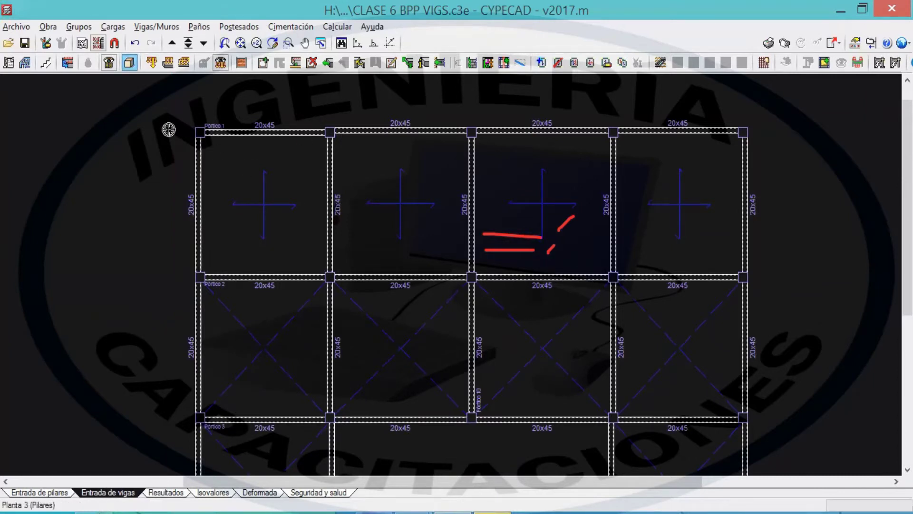
click(129, 63)
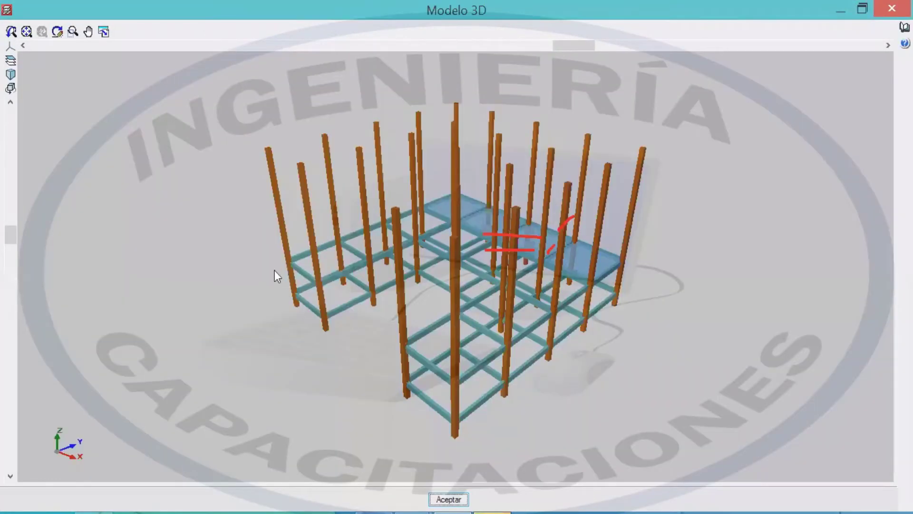
middle_drag(275, 270, 372, 378)
scroll(389, 368, up, 3)
middle_drag(506, 387, 343, 381)
middle_drag(414, 434, 518, 341)
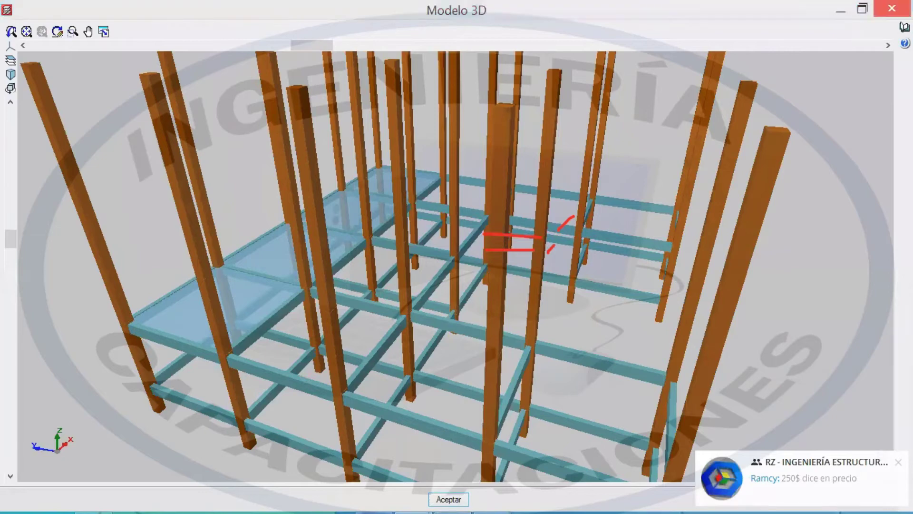
click(891, 8)
- Start entering another 15 cm Losas macizas panel with the reinforcement direction defined by Dos puntos de paso
scroll(476, 206, down, 2)
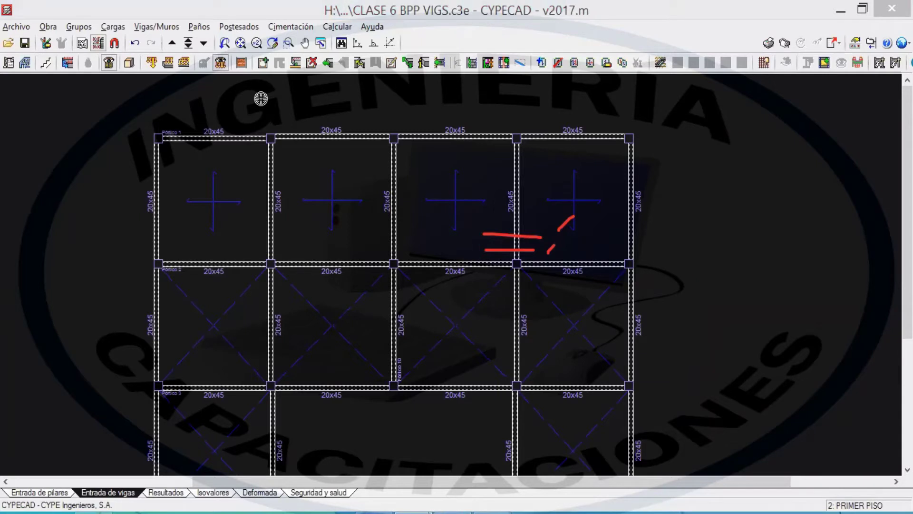
click(199, 27)
click(219, 42)
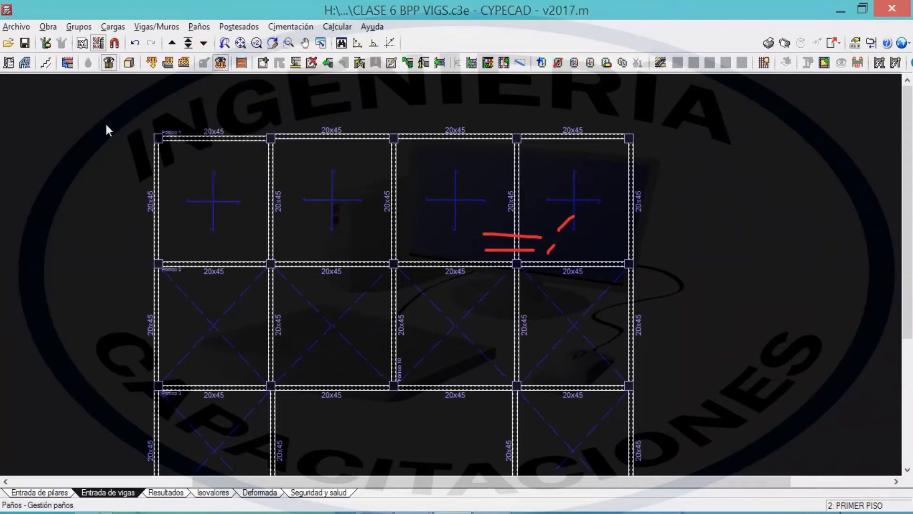
click(80, 102)
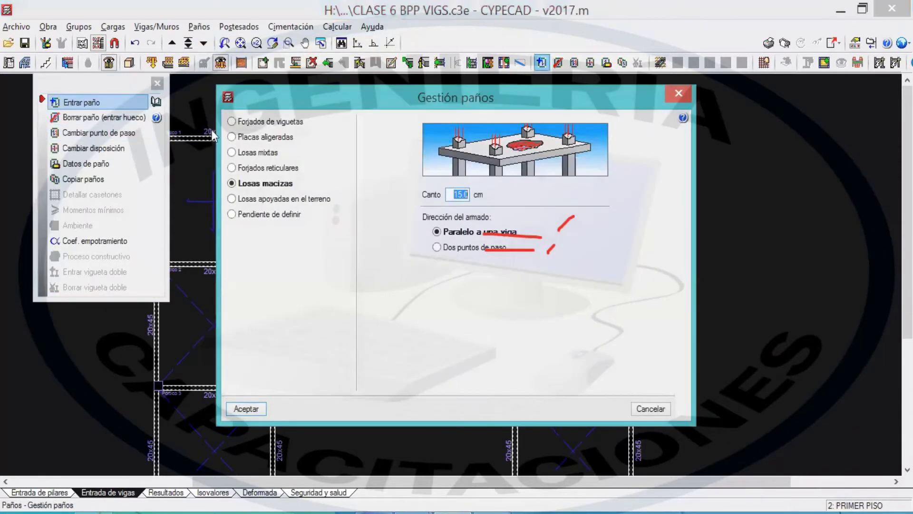
click(437, 247)
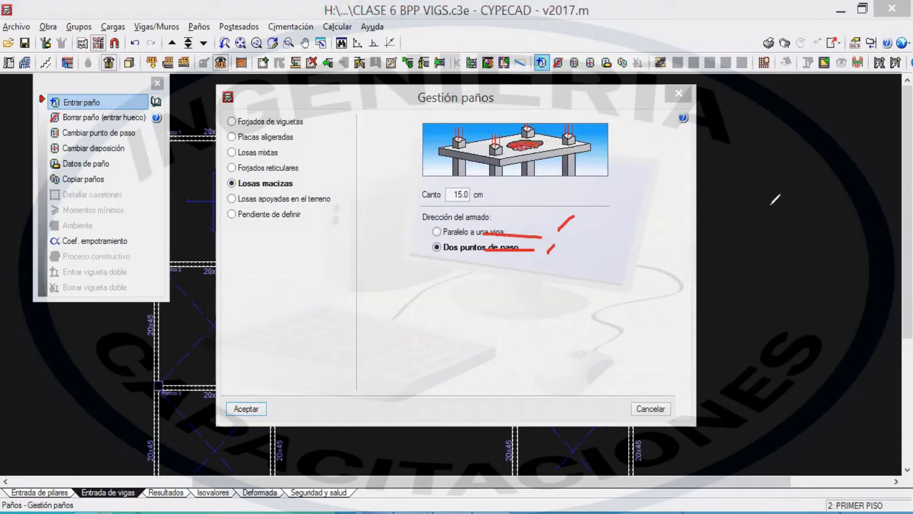
- Sketch in red two stacked bays beside the dialog, with a triangular panel attached to the upper bay's outer edge
drag(783, 95, 785, 290)
drag(783, 93, 885, 96)
drag(783, 180, 880, 179)
drag(783, 290, 884, 292)
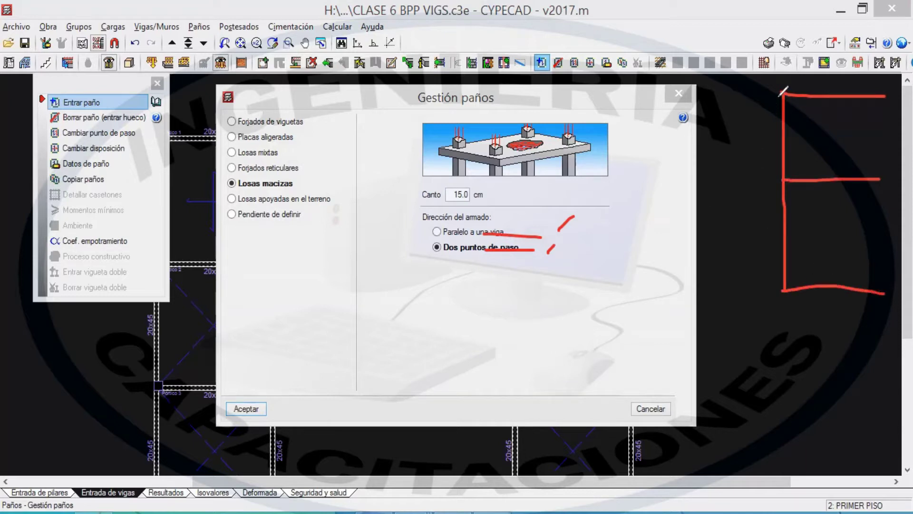
mouse_move(781, 93)
mouse_down()
mouse_move(726, 121)
mouse_move(781, 173)
mouse_up()
mouse_move(731, 119)
mouse_down()
mouse_move(777, 95)
mouse_move(727, 118)
mouse_move(781, 176)
mouse_up()
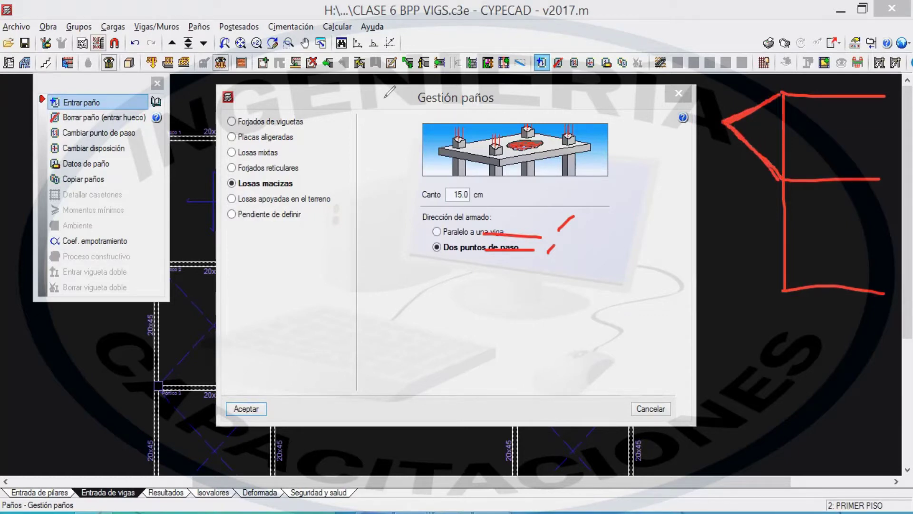
- Underline Dos puntos de paso and draw two red crosses numbered 1 and 2 below it, joined by a dotted line
drag(436, 255, 563, 260)
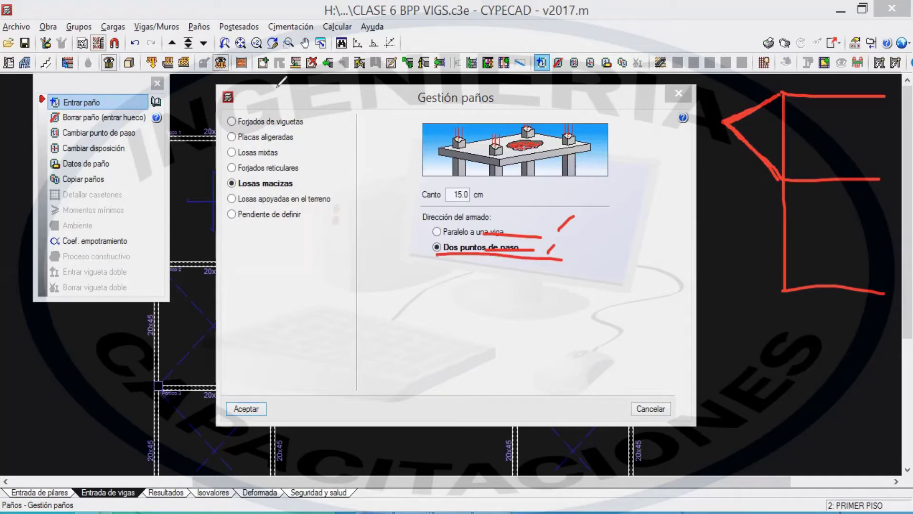
drag(495, 314, 512, 330)
mouse_move(511, 316)
mouse_down()
mouse_move(496, 330)
mouse_move(522, 302)
mouse_up()
mouse_move(611, 317)
mouse_down()
mouse_move(620, 327)
mouse_move(607, 332)
mouse_up()
drag(638, 292, 651, 304)
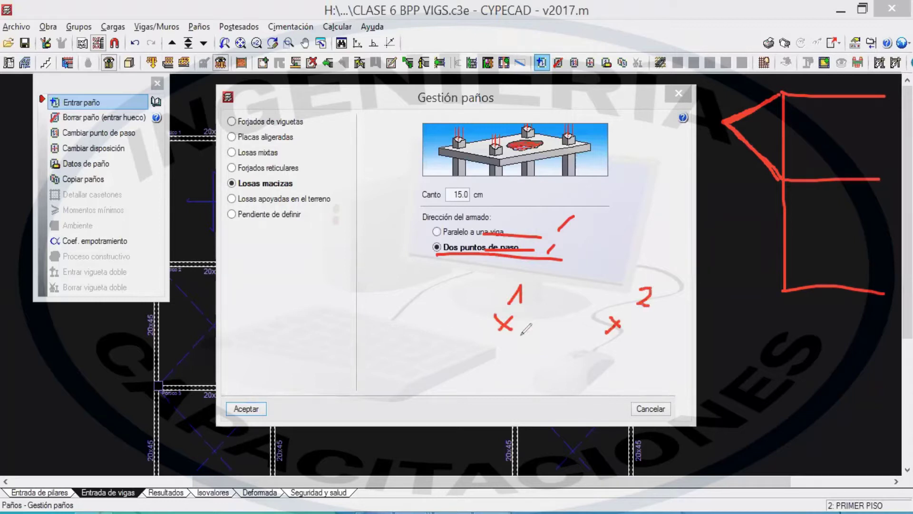
drag(515, 326, 519, 325)
drag(522, 326, 544, 327)
click(559, 327)
drag(547, 327, 603, 325)
click(587, 325)
click(591, 325)
- Point a red arrow at the triangular panel and hatch the panel with cyan lines following its slanted edges
mouse_move(711, 219)
mouse_down()
mouse_move(752, 169)
mouse_move(744, 187)
mouse_up()
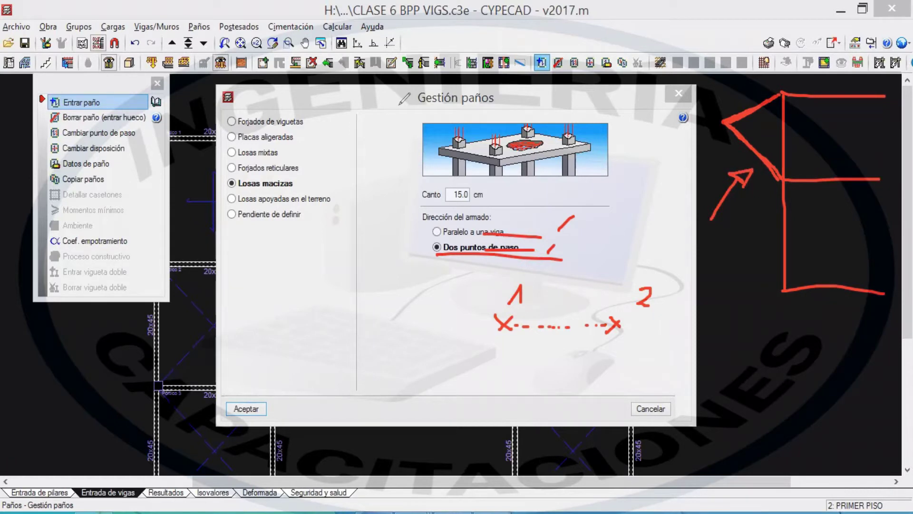
drag(751, 121, 777, 155)
mouse_move(758, 113)
mouse_down()
mouse_move(780, 135)
mouse_move(780, 122)
mouse_move(760, 126)
mouse_move(746, 144)
mouse_up()
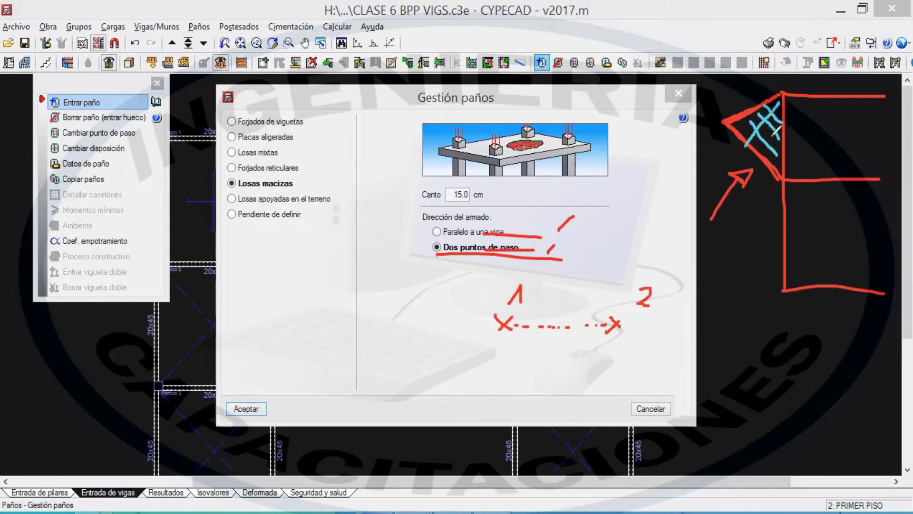
drag(777, 118, 757, 148)
- Mark green points 1 and 2 along the triangle's lower slanted edge and join them with a dotted line
drag(760, 199, 767, 192)
mouse_move(710, 141)
mouse_down()
mouse_move(718, 137)
mouse_move(709, 132)
mouse_up()
drag(754, 196, 717, 141)
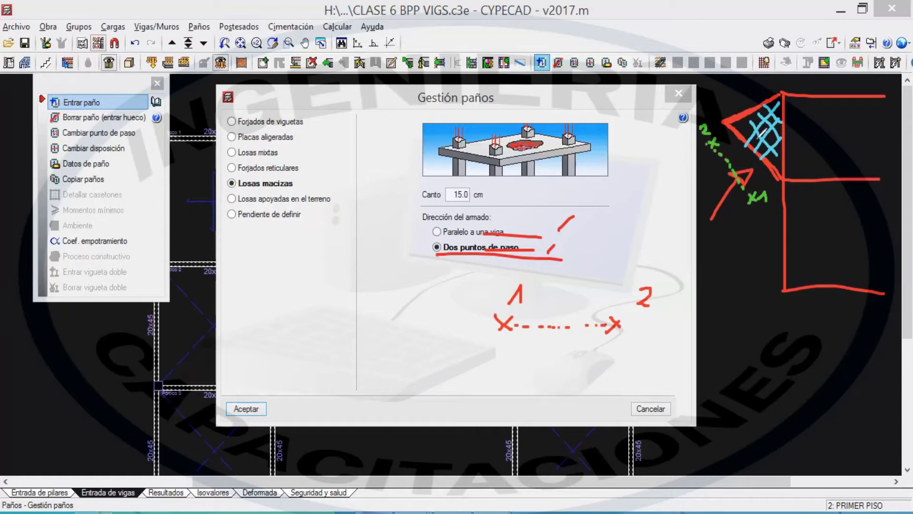
drag(726, 160, 726, 169)
- Trace the triangle's vertical edge and hatch the panel in green, and erase all annotations
mouse_move(782, 186)
mouse_down()
mouse_move(782, 114)
mouse_move(785, 153)
mouse_up()
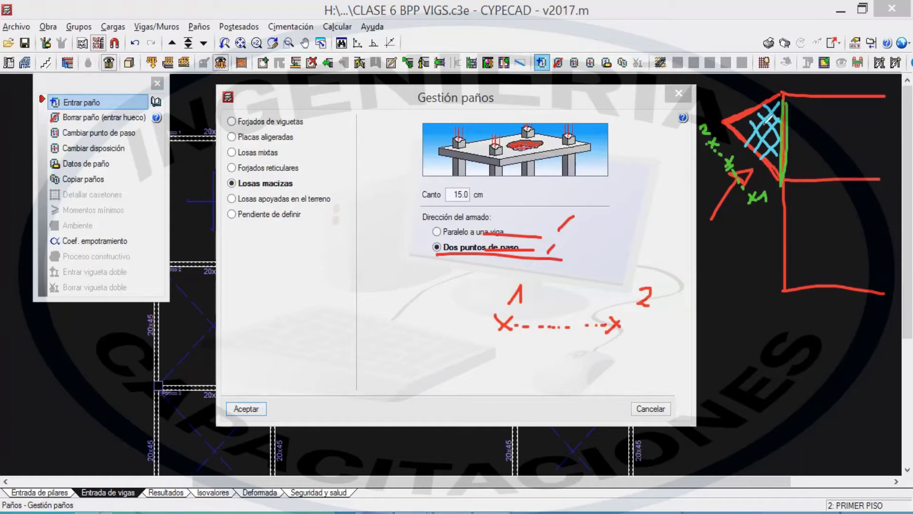
mouse_move(775, 99)
mouse_down()
mouse_move(767, 156)
mouse_move(765, 120)
mouse_move(783, 109)
mouse_move(780, 131)
mouse_up()
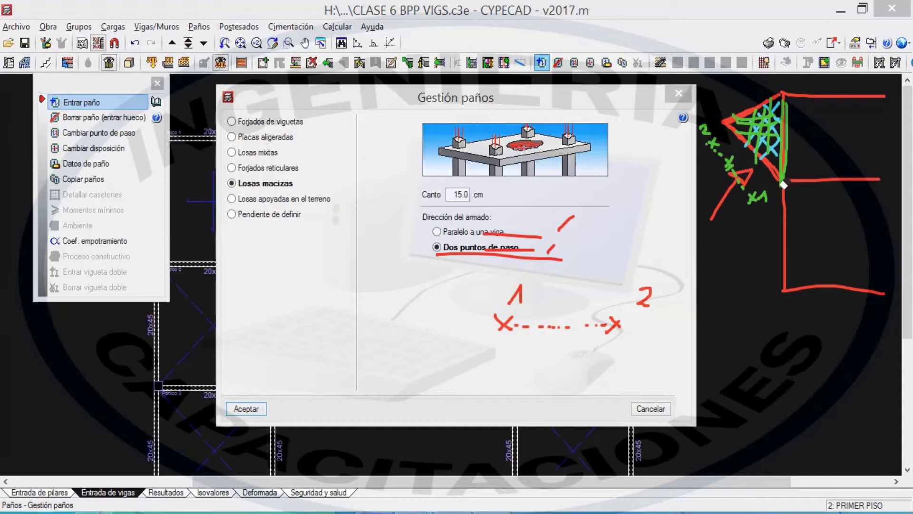
mouse_move(735, 194)
mouse_down()
mouse_move(717, 121)
mouse_move(799, 113)
mouse_move(806, 79)
mouse_move(845, 173)
mouse_move(820, 295)
mouse_move(725, 149)
mouse_move(545, 274)
mouse_move(496, 284)
mouse_move(540, 321)
mouse_move(650, 329)
mouse_move(618, 312)
mouse_up()
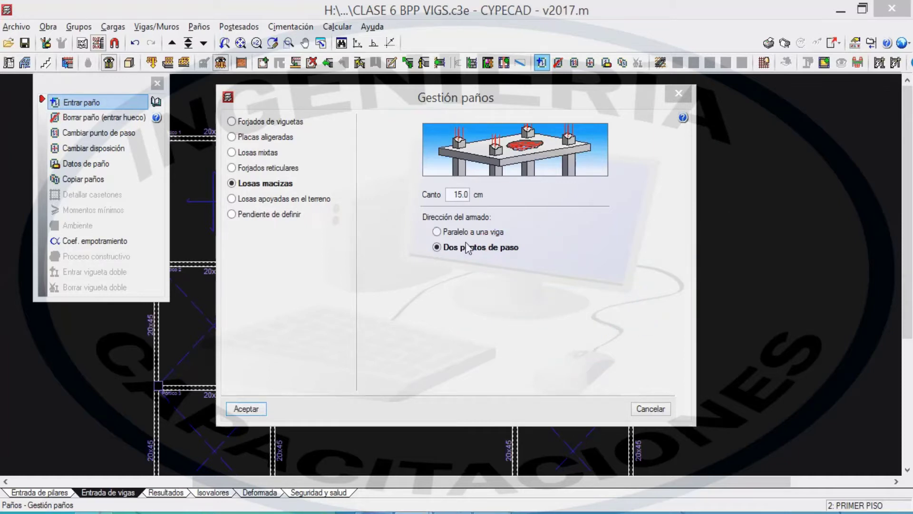
- Enter the 15 cm solid slab in the second row's first panel, setting diagonal reinforcement with two points inside the panel
click(245, 410)
scroll(485, 331, up, 4)
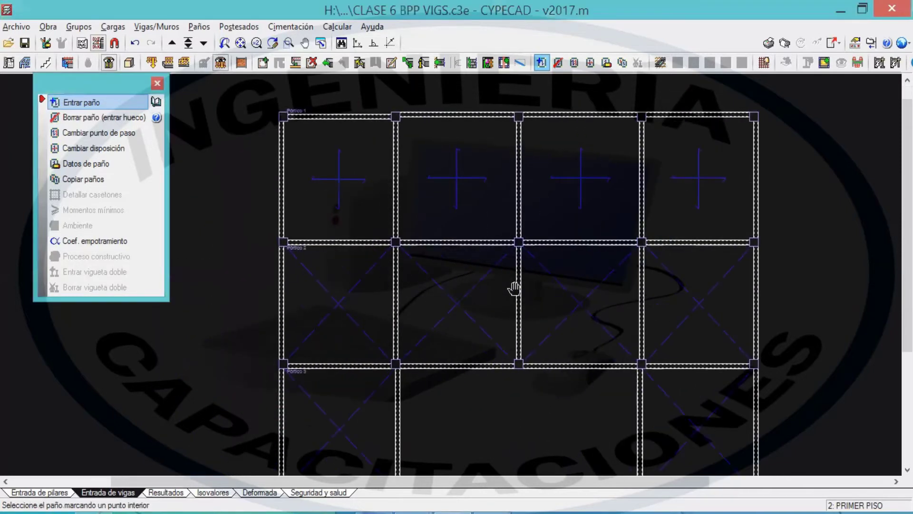
scroll(373, 277, up, 1)
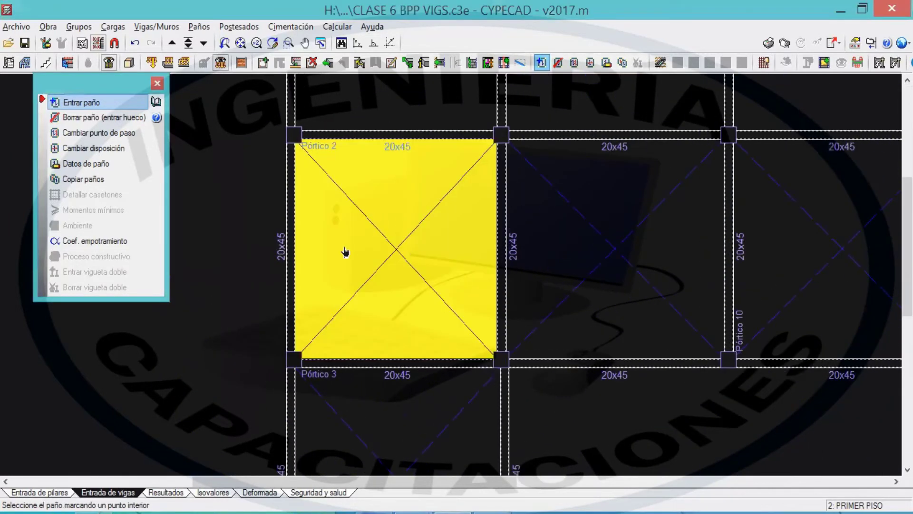
click(333, 280)
click(424, 192)
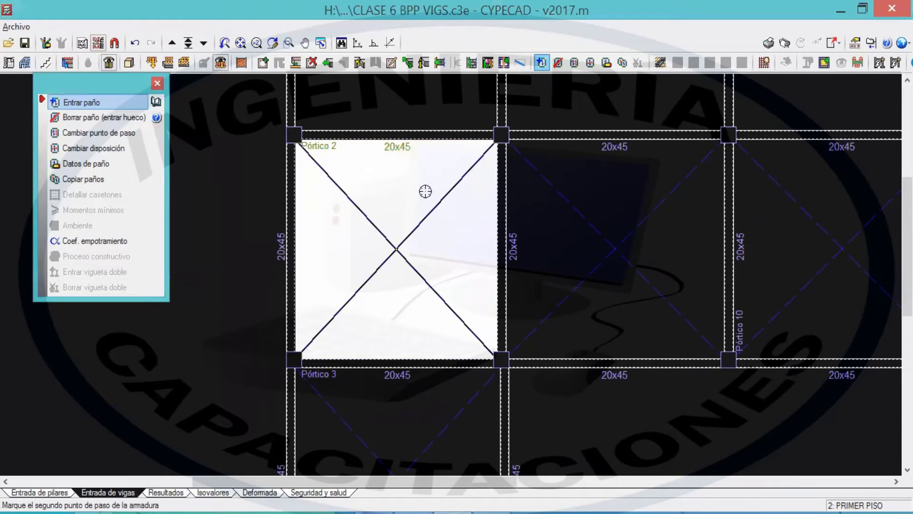
click(336, 274)
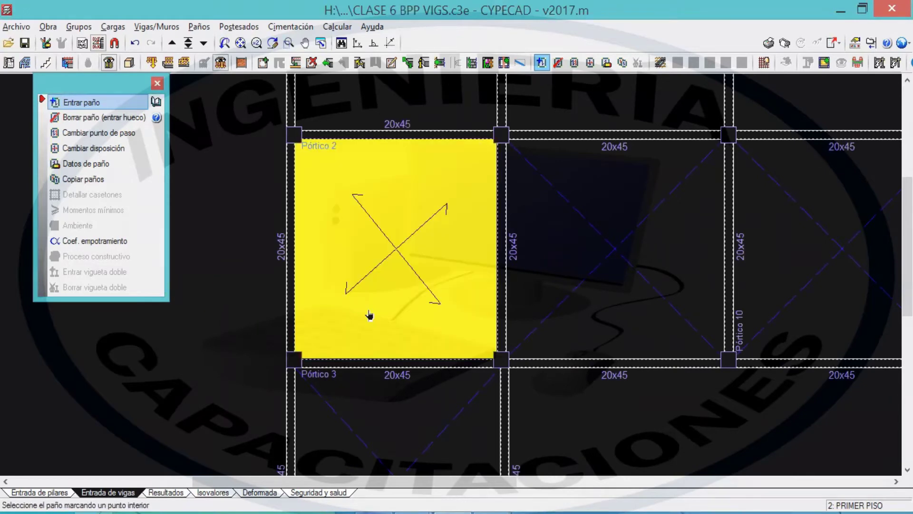
scroll(378, 243, down, 1)
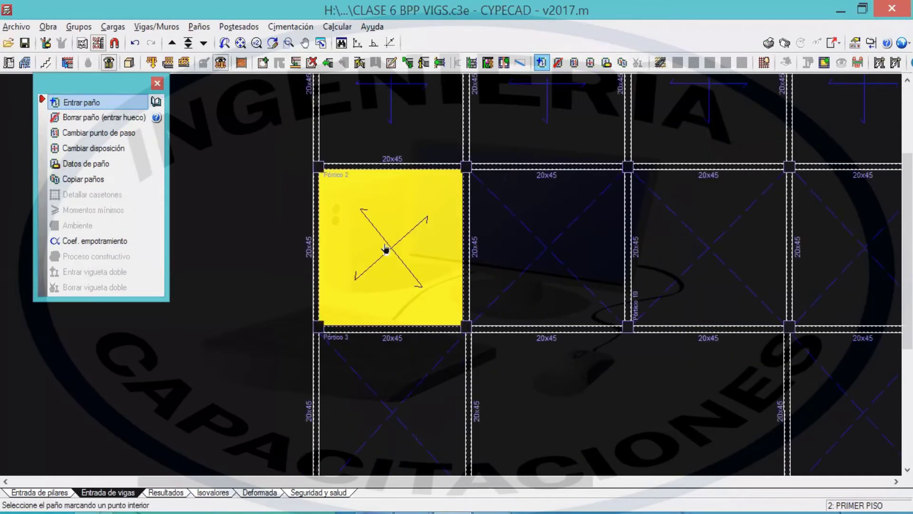
- Enter the 15 cm solid slab in the second row's second panel, setting slightly slanted reinforcement with two points inside the panel
scroll(365, 251, up, 1)
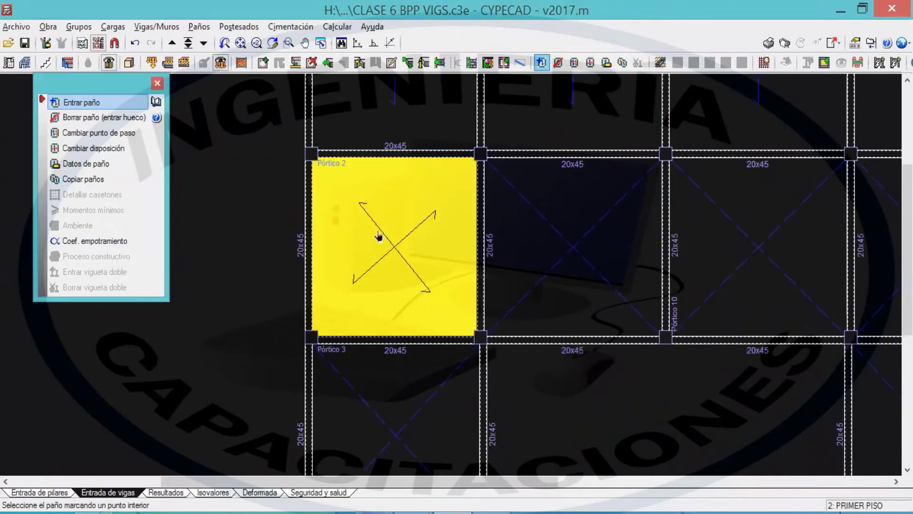
middle_drag(404, 283, 361, 285)
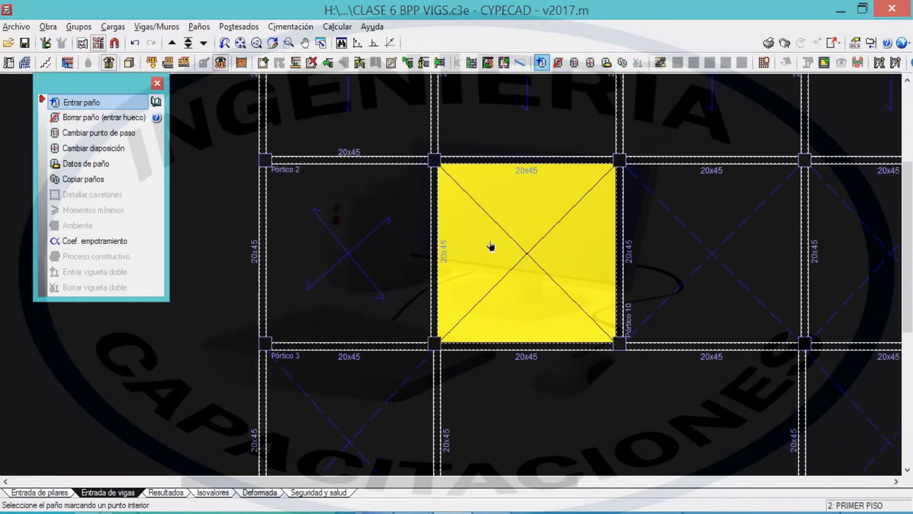
click(458, 213)
click(463, 210)
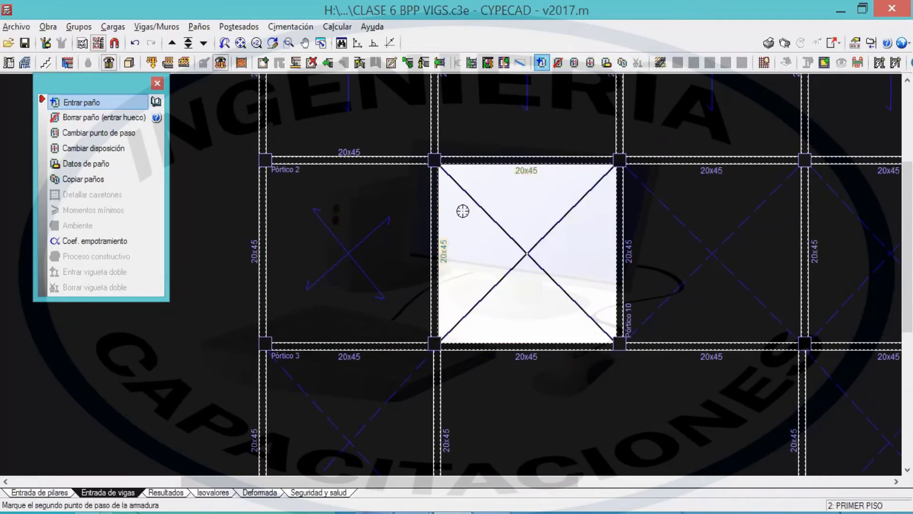
click(604, 227)
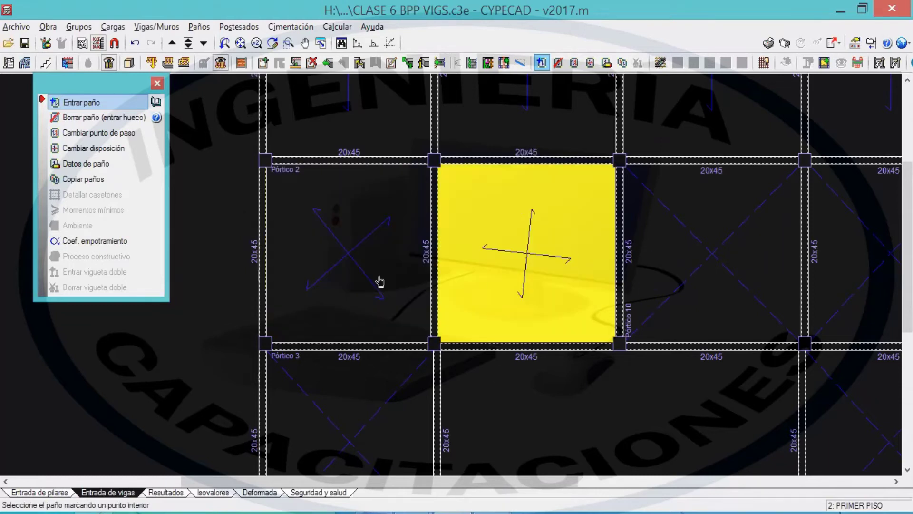
- Set the 15 cm solid slab's reinforcement direction to Paralelo a una viga
middle_drag(389, 270, 262, 273)
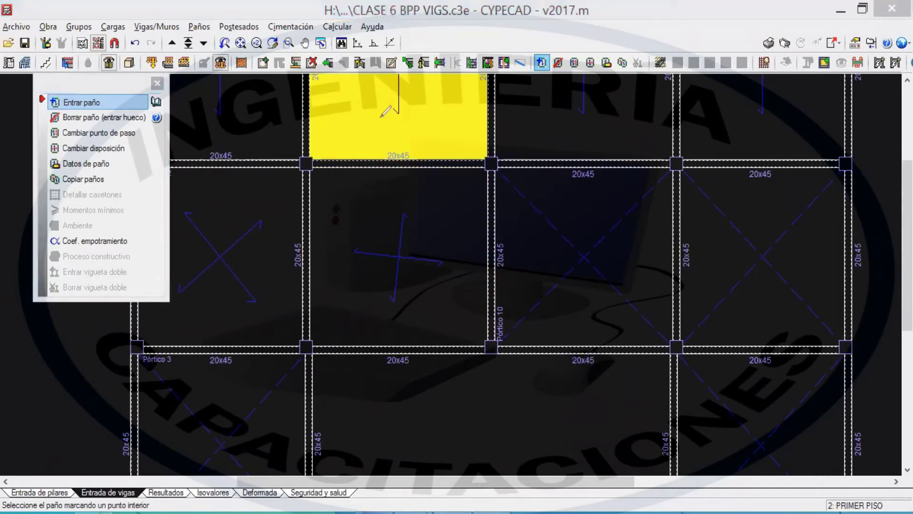
middle_drag(350, 300, 429, 292)
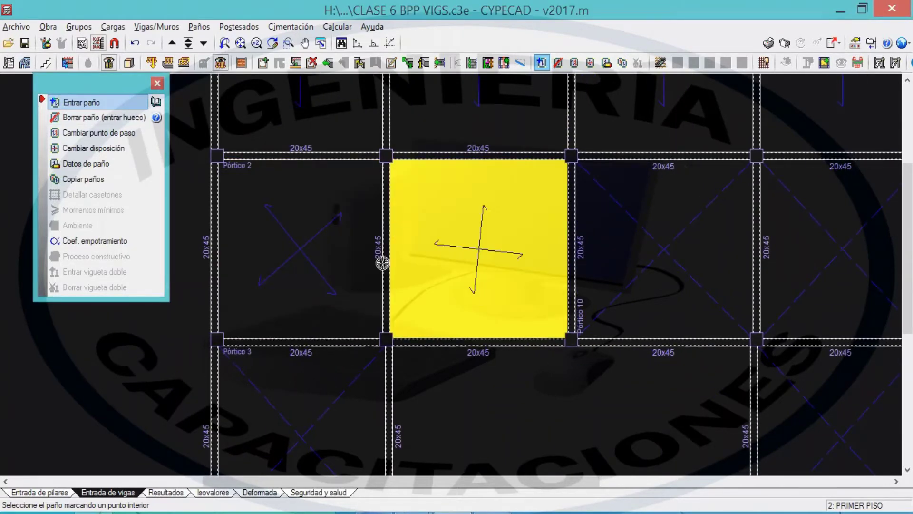
scroll(381, 261, down, 1)
middle_drag(411, 261, 389, 247)
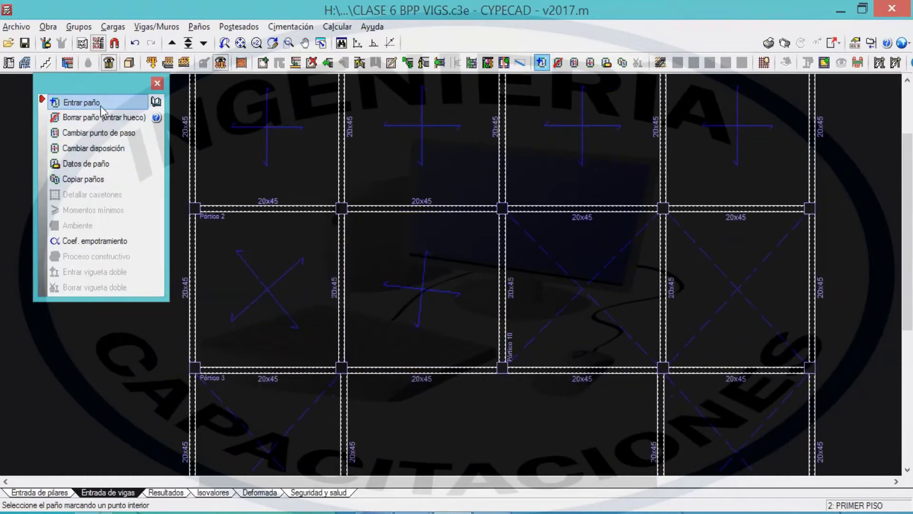
click(220, 138)
click(455, 233)
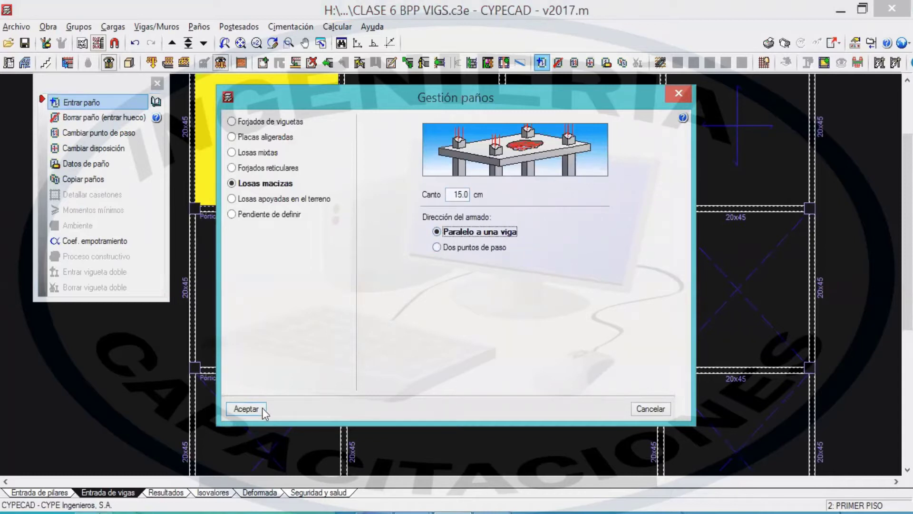
click(247, 410)
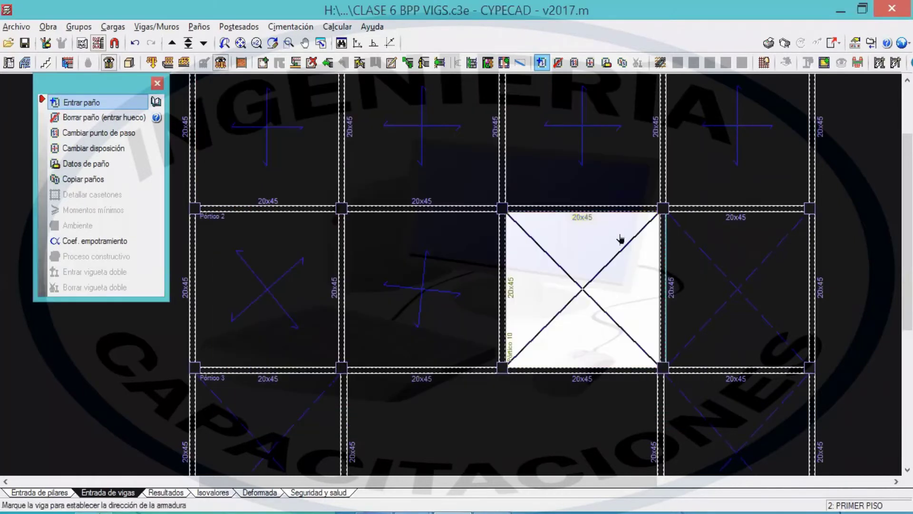
- Enter the solid slab in the second row's last two panels and the two right-wing panels, reinforced parallel to their beams
click(729, 209)
middle_drag(706, 418, 695, 221)
click(708, 232)
click(801, 261)
middle_drag(647, 362, 656, 241)
click(785, 320)
click(809, 319)
- Enter the solid slab in the two left-wing panels with reinforcement parallel to their vertical beams, and end slab entry
click(272, 307)
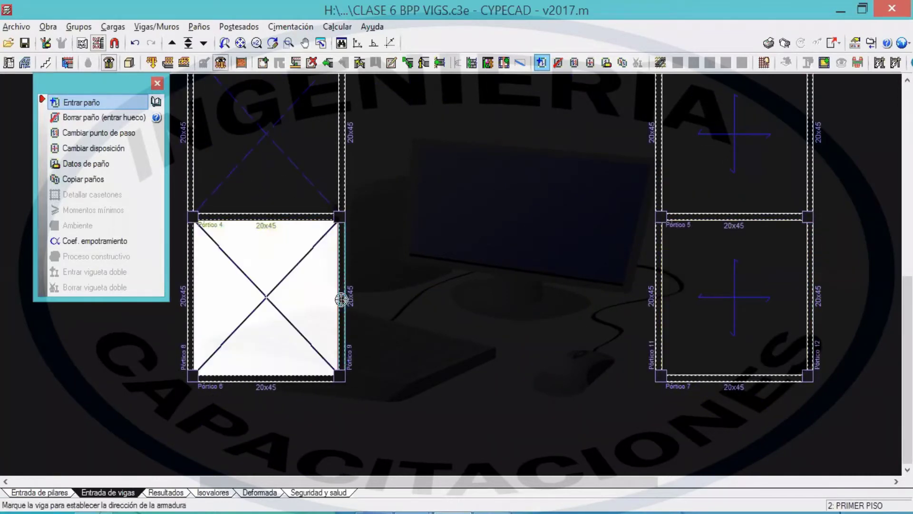
click(342, 298)
click(291, 176)
click(193, 165)
middle_drag(295, 170, 312, 394)
scroll(314, 394, down, 1)
click(433, 362)
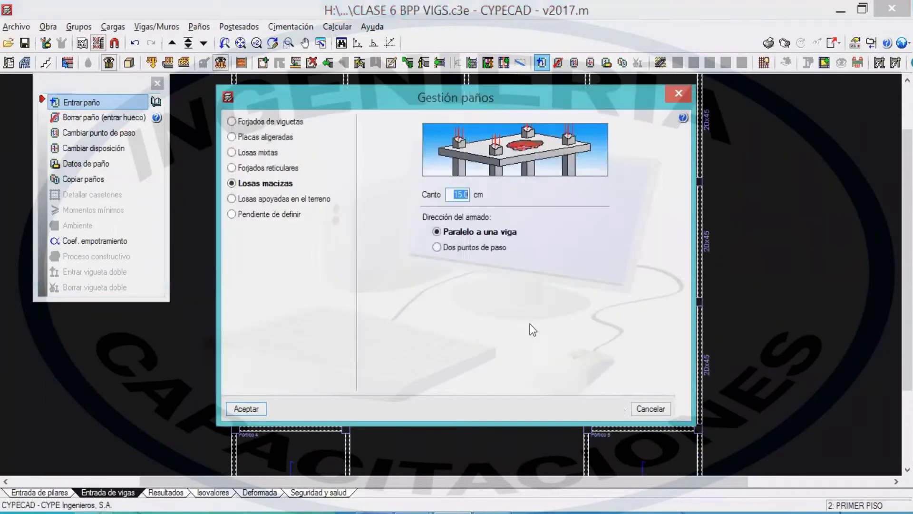
click(648, 407)
- Examine the reinforcement directions of the slab panels across the first-floor plan, ending on the first row's first panel
middle_drag(433, 255, 470, 265)
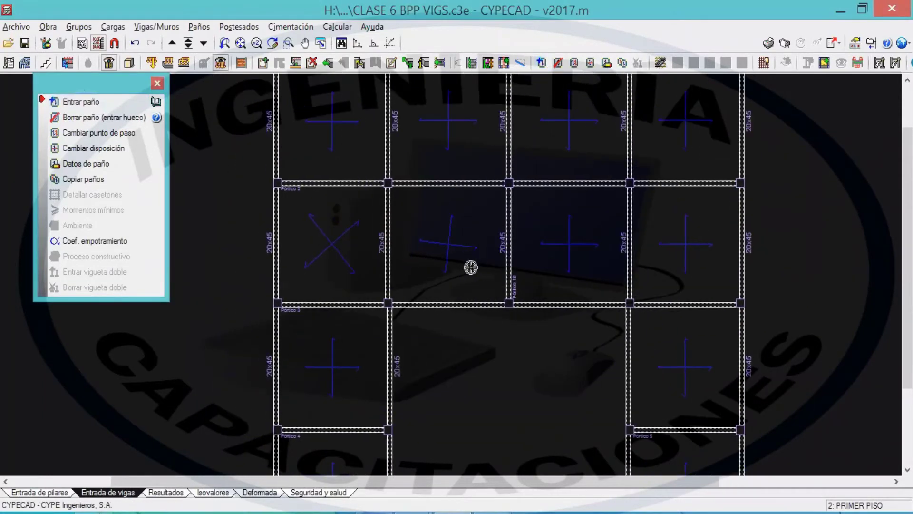
scroll(471, 216, down, 1)
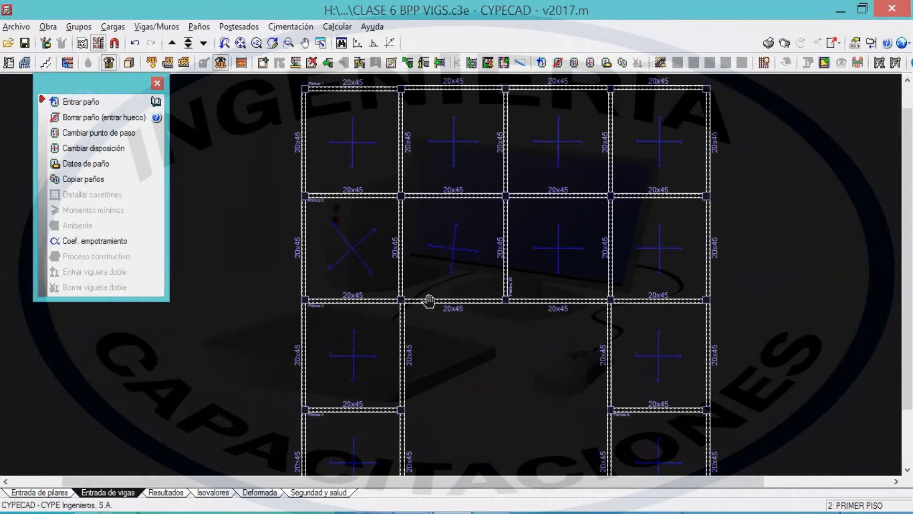
scroll(428, 299, down, 1)
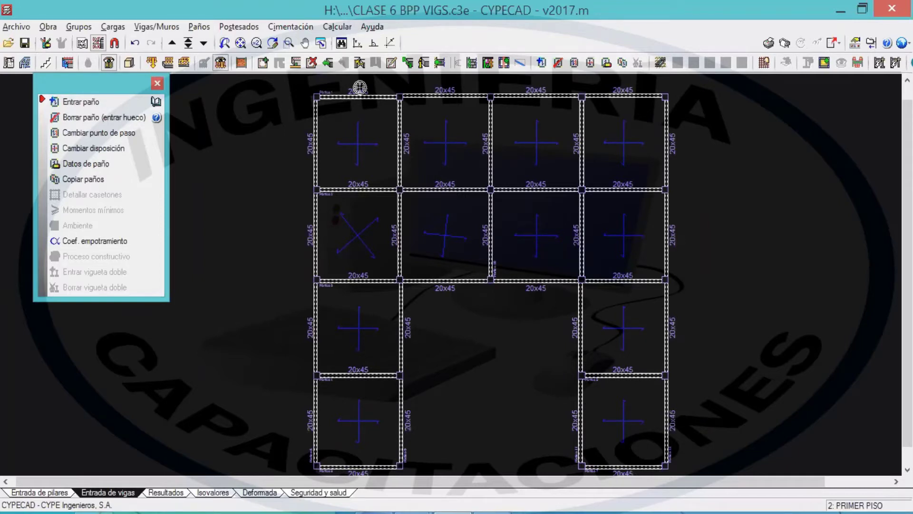
scroll(524, 180, down, 2)
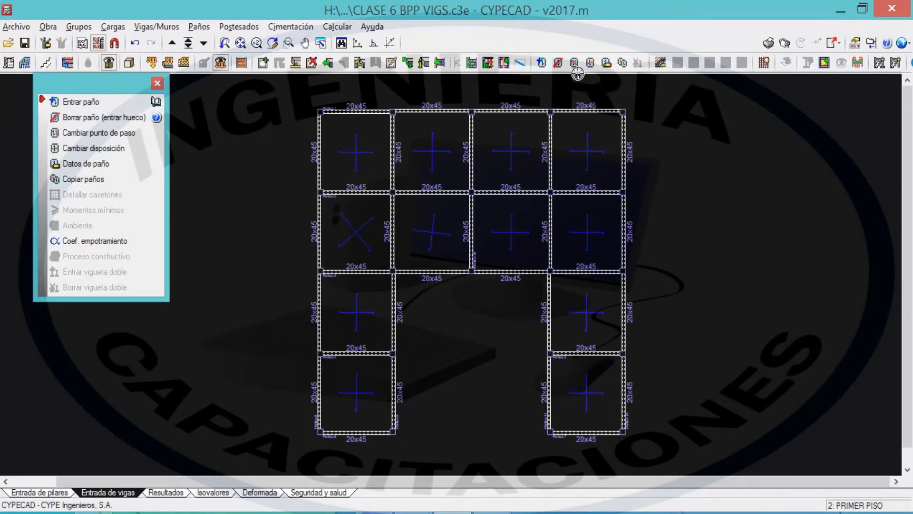
scroll(401, 189, up, 2)
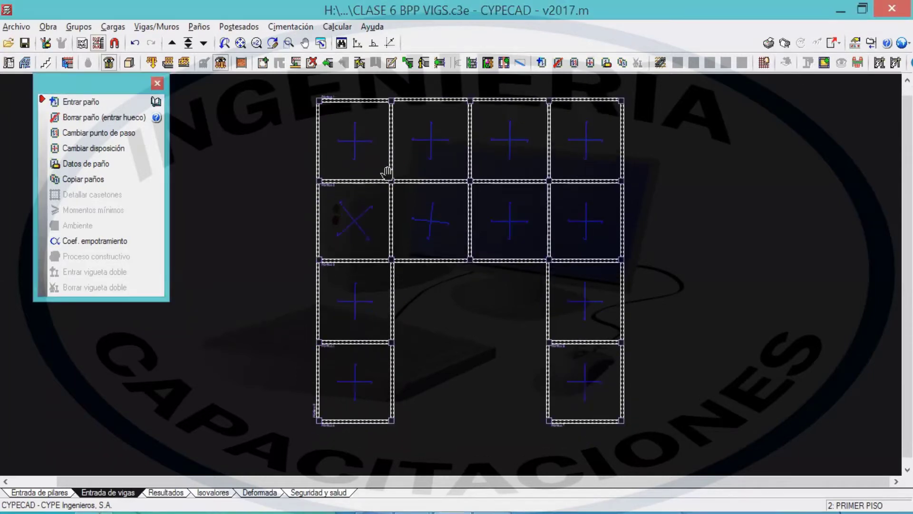
scroll(402, 189, up, 4)
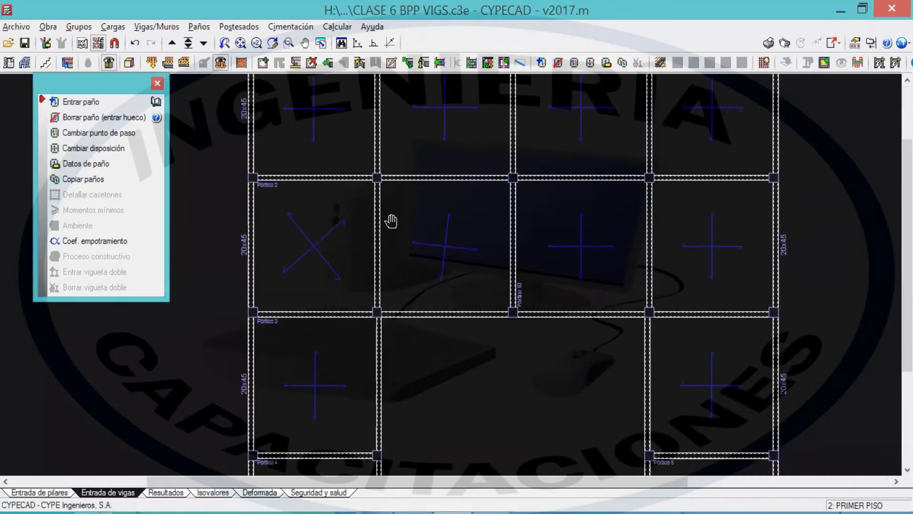
scroll(388, 235, up, 2)
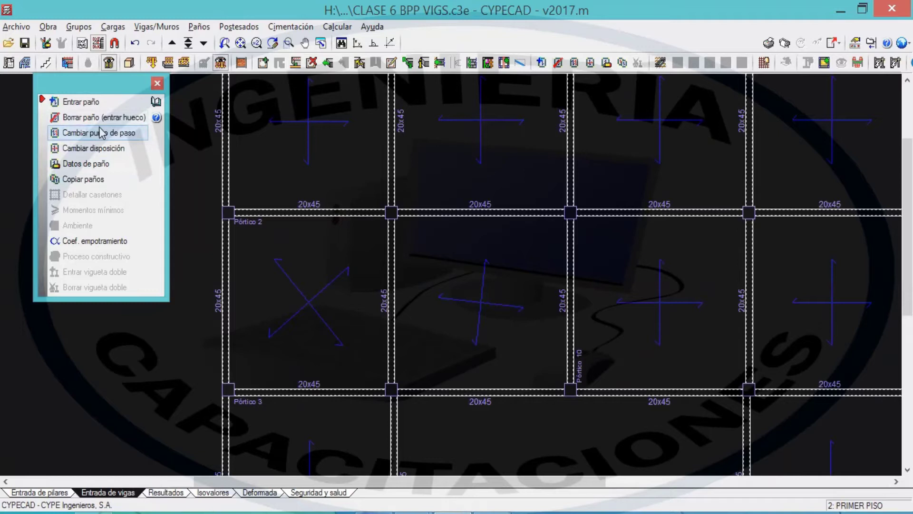
middle_drag(236, 232, 242, 216)
middle_drag(334, 258, 327, 317)
middle_drag(327, 181, 438, 231)
scroll(321, 233, up, 4)
scroll(396, 229, up, 1)
middle_drag(368, 223, 332, 229)
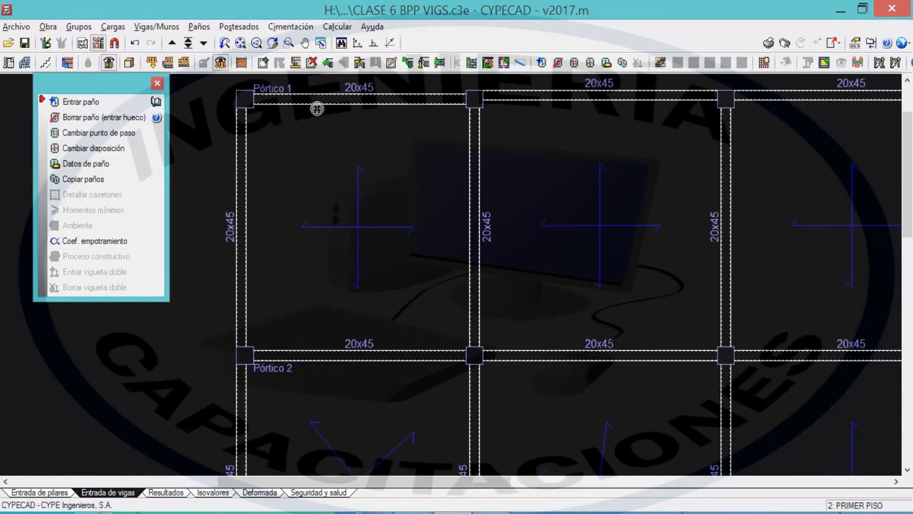
- Draw a green diagonal across the first row's first panel, mark two points along it, and erase the annotations
mouse_move(253, 104)
mouse_down()
mouse_move(342, 224)
mouse_move(462, 326)
mouse_move(466, 340)
mouse_up()
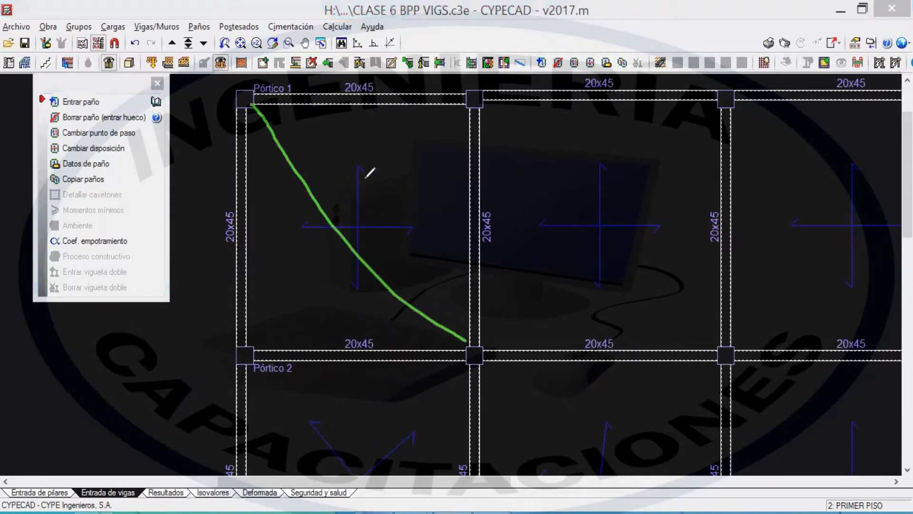
drag(383, 281, 374, 278)
mouse_move(294, 170)
mouse_down()
mouse_move(285, 166)
mouse_move(302, 179)
mouse_up()
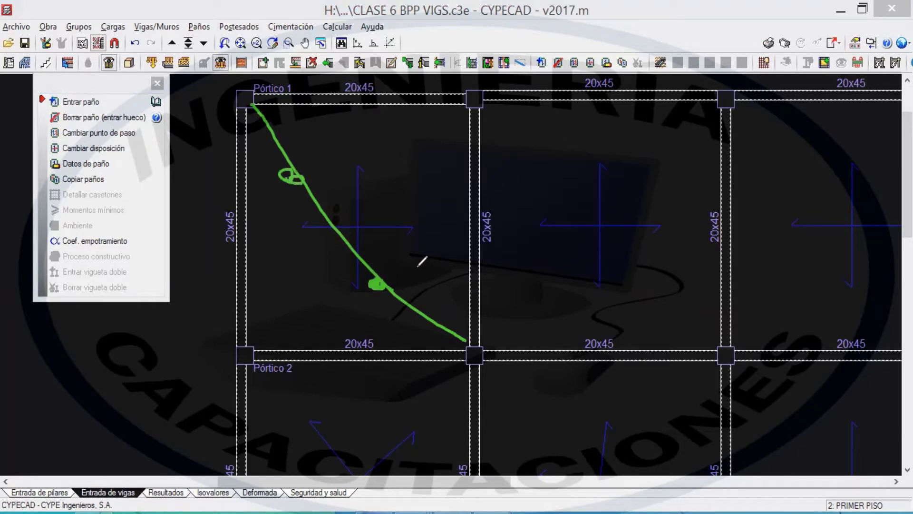
mouse_move(327, 217)
mouse_down()
mouse_move(283, 157)
mouse_move(390, 283)
mouse_up()
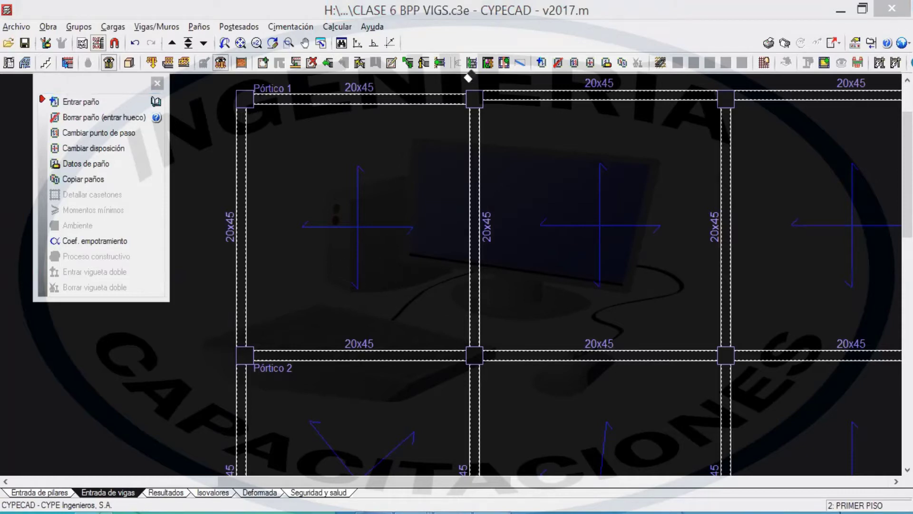
- Sketch a green triangular outline outside the first panel's outer vertical beam and add tick marks on its upper slanted edge
mouse_move(342, 210)
middle_down()
mouse_move(315, 222)
mouse_move(307, 195)
mouse_move(352, 217)
middle_up()
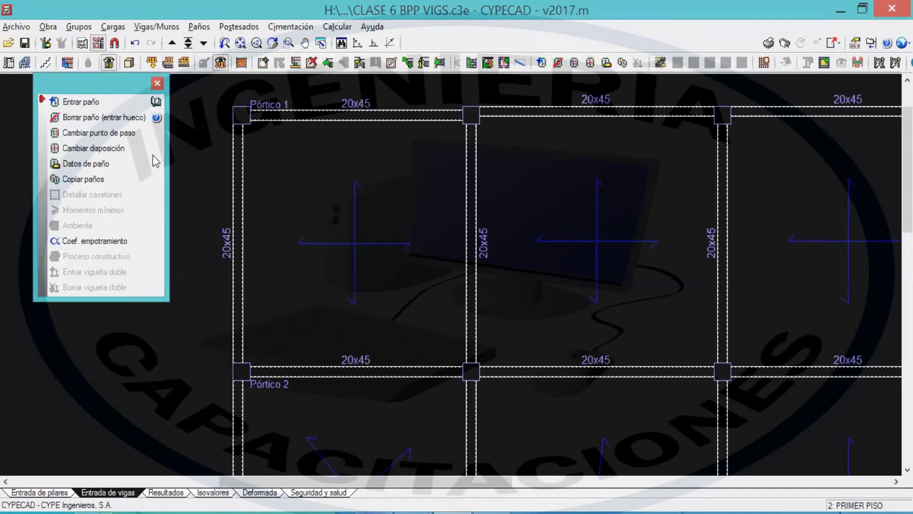
middle_drag(335, 223, 491, 253)
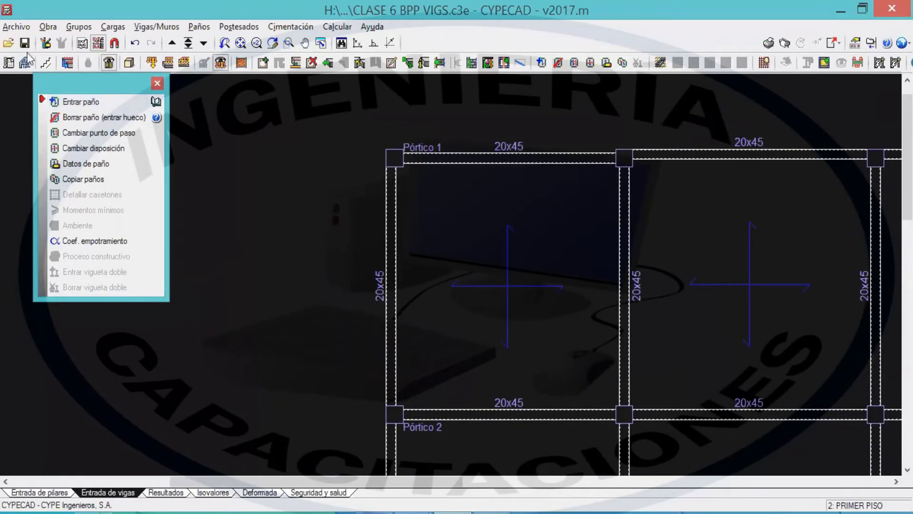
mouse_move(391, 155)
mouse_down()
mouse_move(248, 281)
mouse_move(382, 397)
mouse_up()
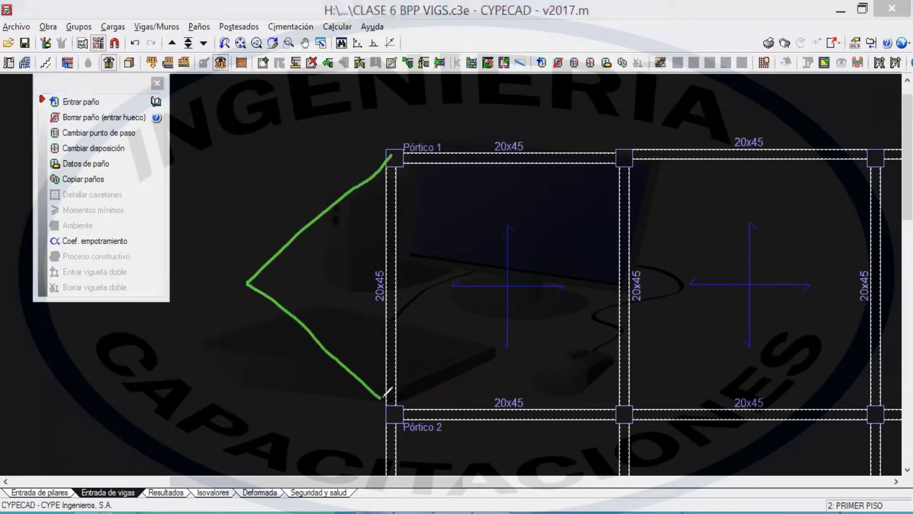
drag(316, 200, 333, 206)
- Sketch a green arc with tick marks above the first row's second panel, and erase all annotations
mouse_move(503, 94)
middle_down()
mouse_move(473, 138)
mouse_move(327, 155)
mouse_move(309, 125)
middle_up()
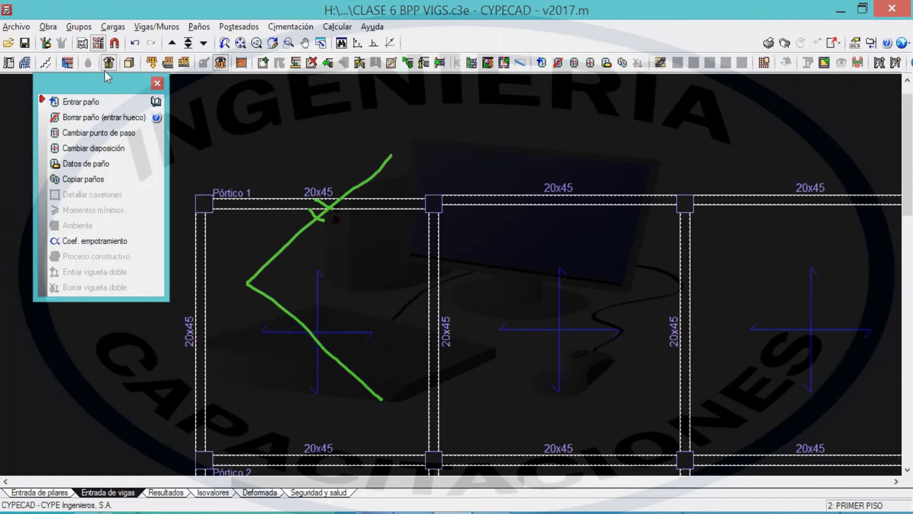
mouse_move(427, 198)
mouse_down()
mouse_move(499, 126)
mouse_move(590, 124)
mouse_move(692, 198)
mouse_up()
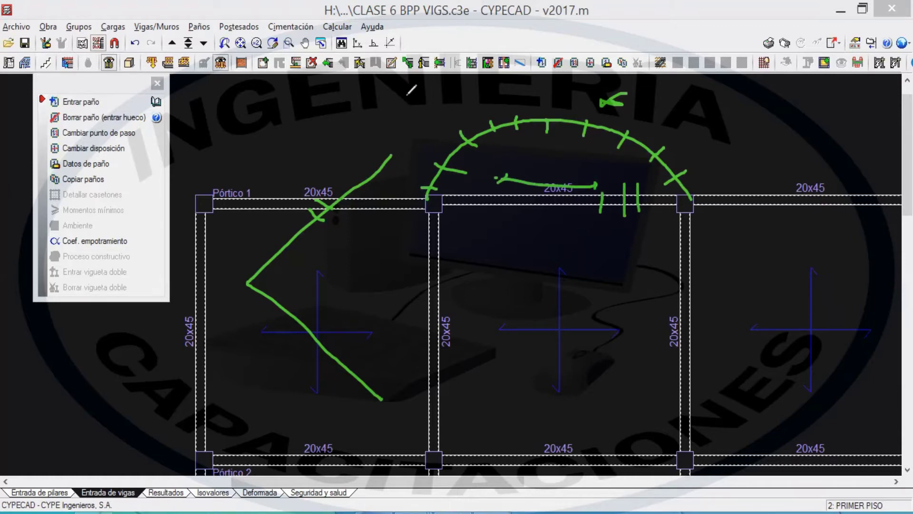
key(e)
- Go up to the SEGUNDO PISO plan and examine its full layout
drag(123, 93, 162, 96)
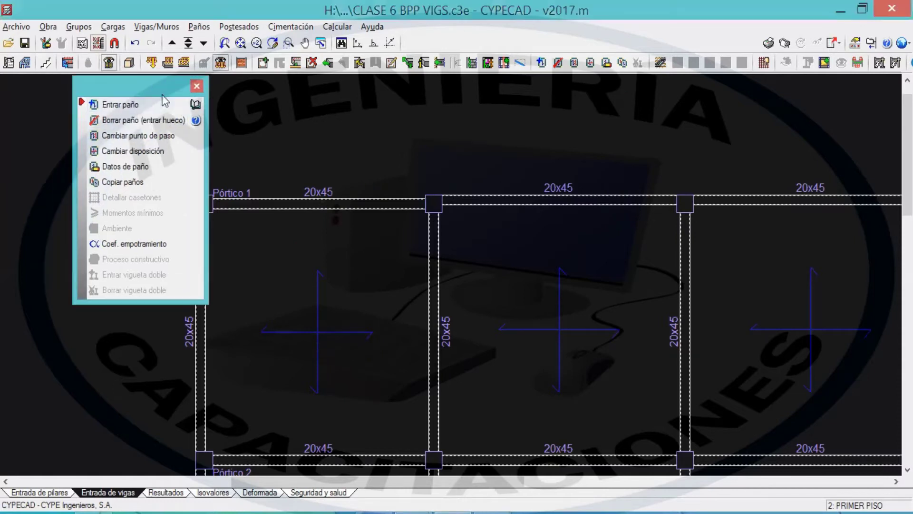
scroll(430, 181, down, 5)
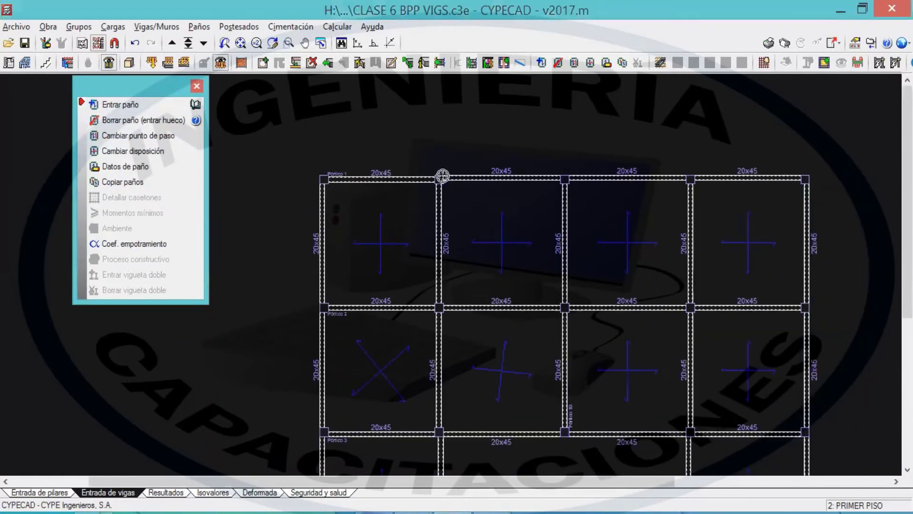
middle_drag(507, 119, 505, 95)
scroll(632, 339, down, 1)
middle_drag(632, 338, 610, 291)
middle_drag(523, 241, 532, 299)
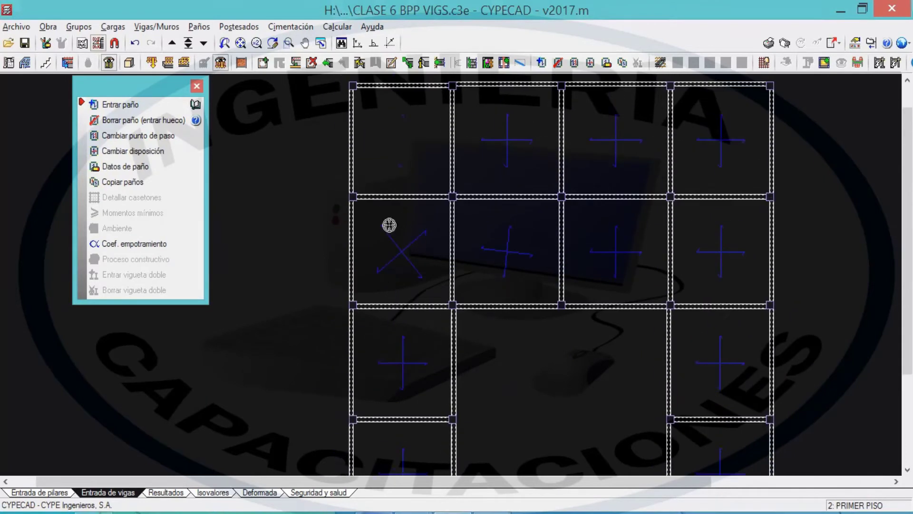
click(172, 43)
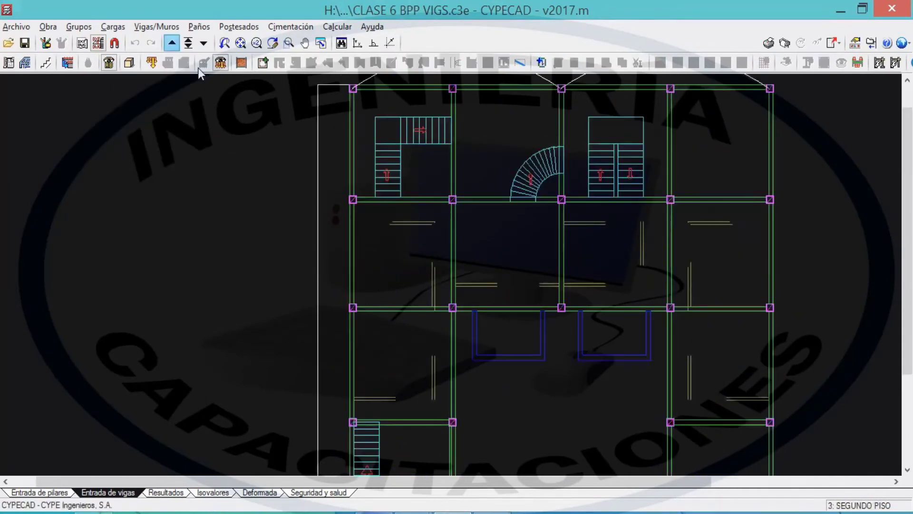
mouse_move(512, 219)
middle_down()
mouse_move(494, 267)
mouse_move(455, 204)
middle_up()
scroll(493, 267, down, 1)
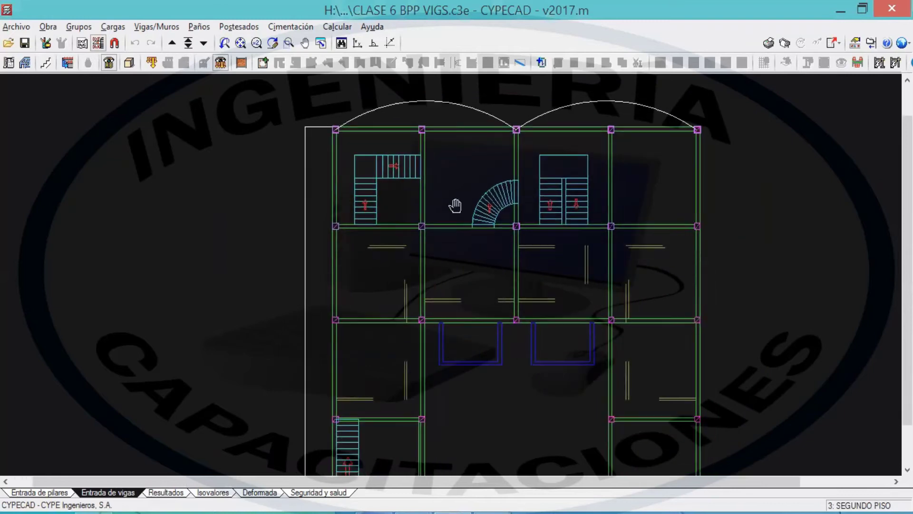
scroll(455, 204, down, 1)
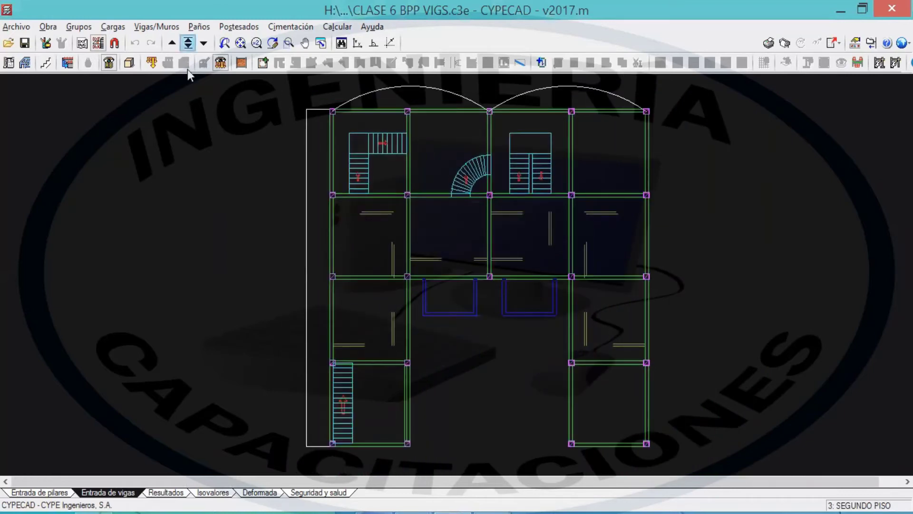
- Go down to the PRIMER PISO plan and show only the PRIMER PISO template view beneath it
click(203, 44)
middle_drag(584, 205, 592, 273)
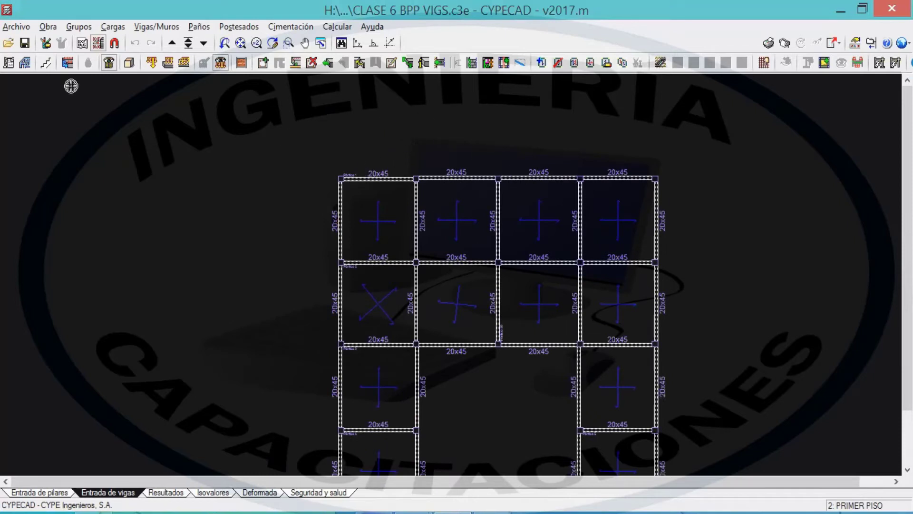
click(89, 64)
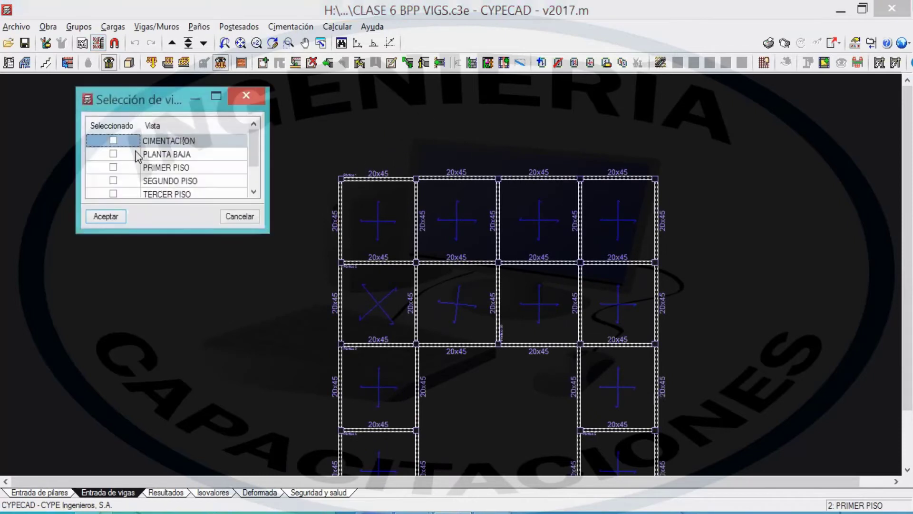
click(113, 167)
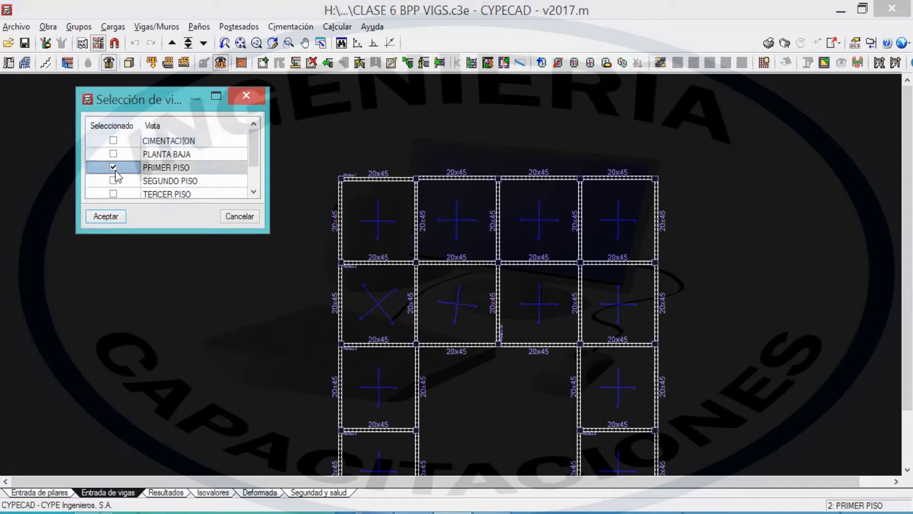
click(110, 221)
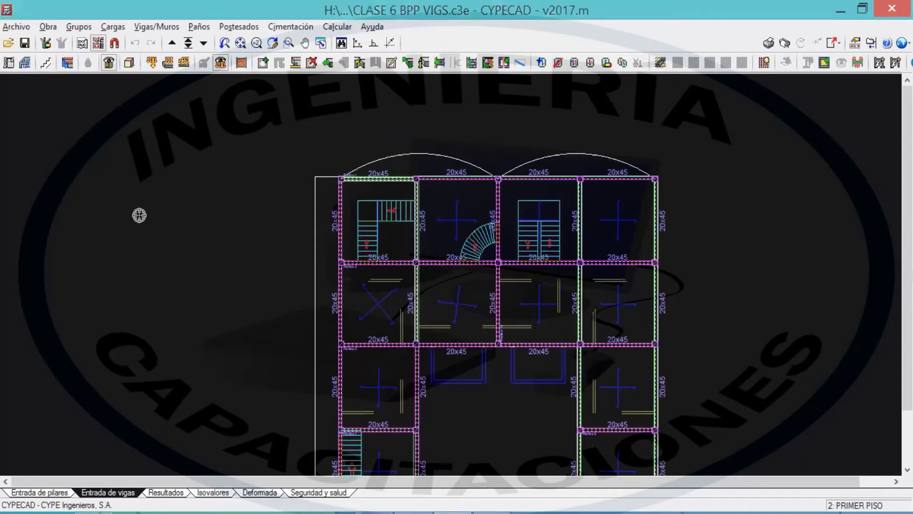
- Examine the first-floor plan against its template, including the arcs above the first row and the strip outside the first panels
scroll(373, 211, up, 4)
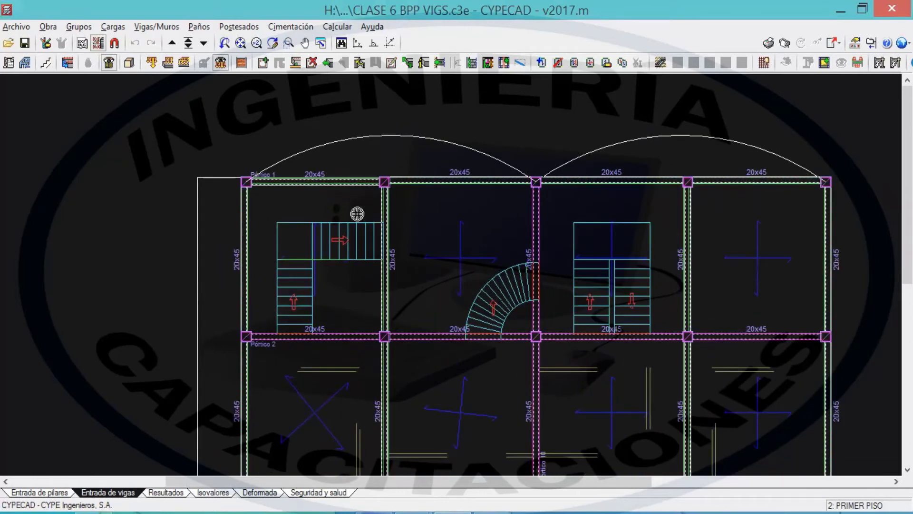
scroll(225, 181, down, 5)
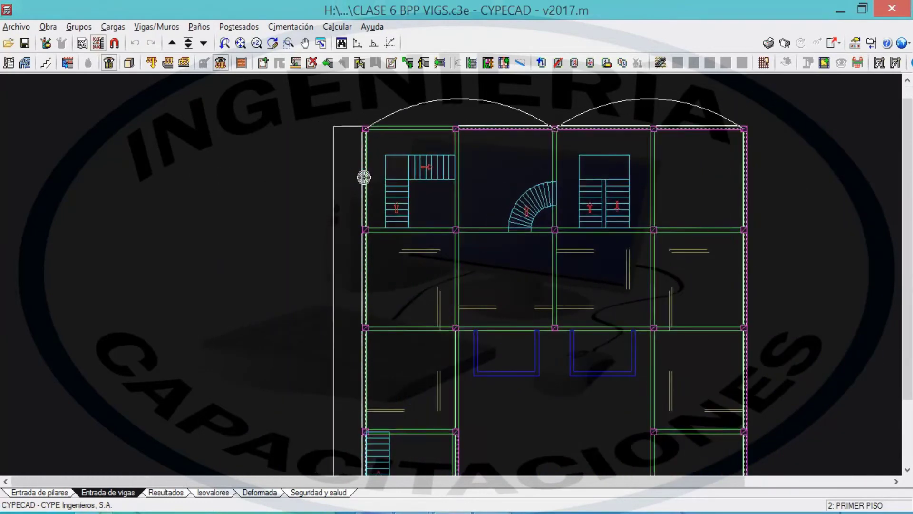
scroll(364, 178, down, 2)
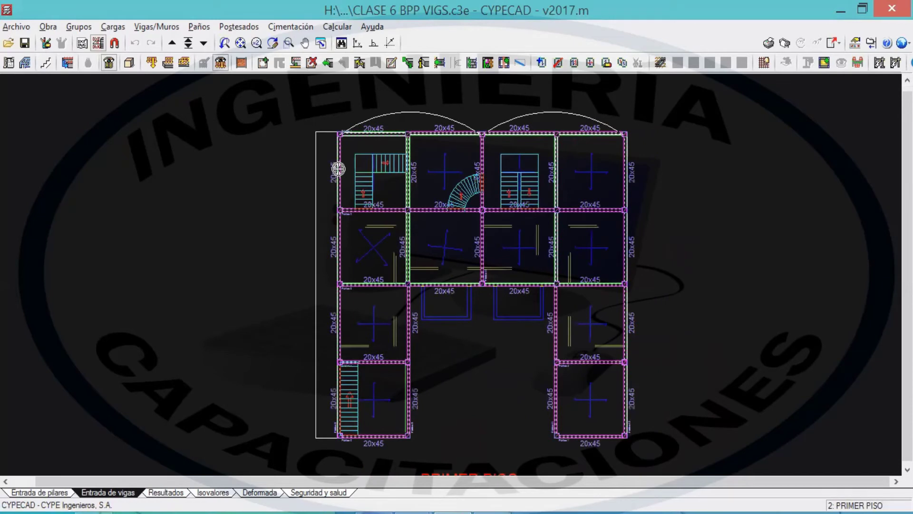
scroll(338, 169, up, 1)
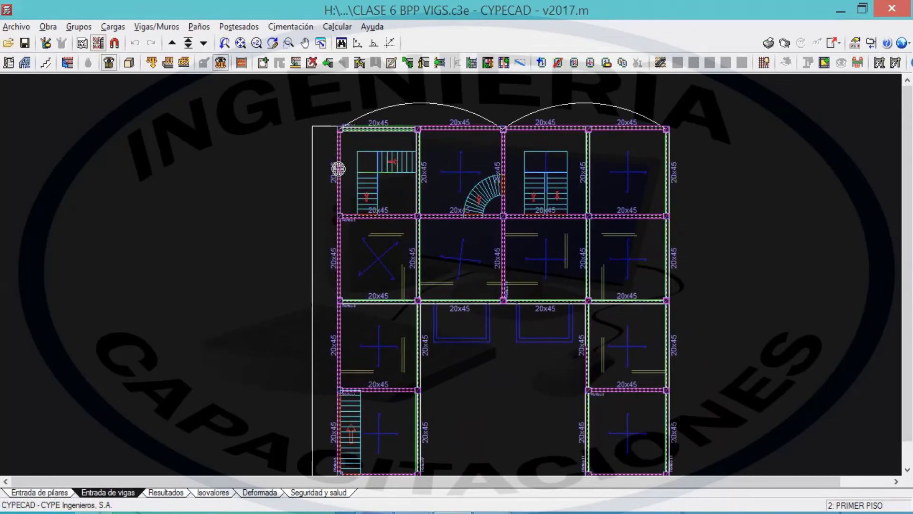
scroll(381, 159, up, 3)
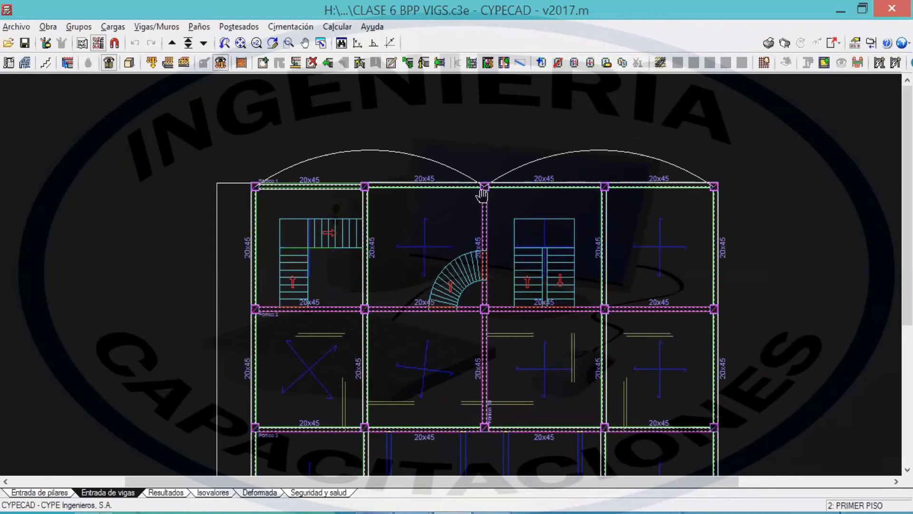
scroll(482, 194, down, 3)
middle_drag(324, 304, 327, 255)
middle_drag(382, 172, 381, 247)
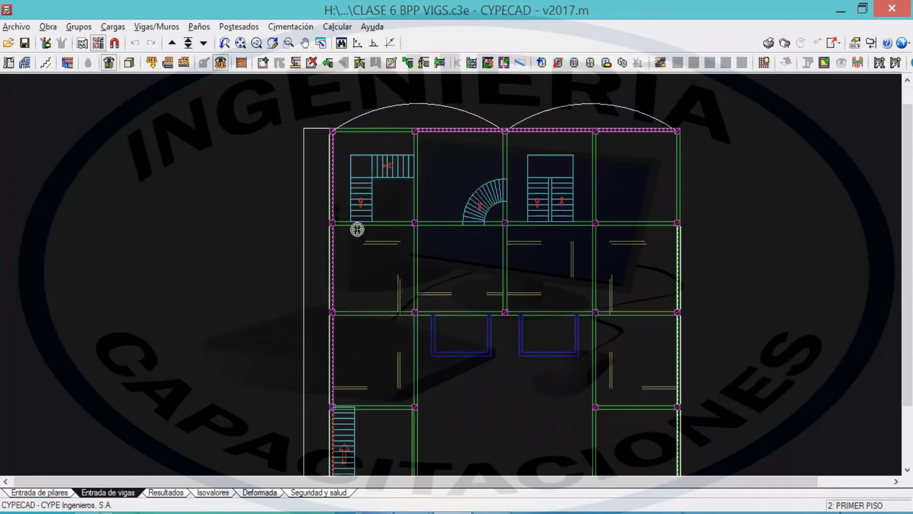
middle_drag(373, 186, 334, 252)
scroll(363, 173, up, 1)
scroll(364, 173, up, 2)
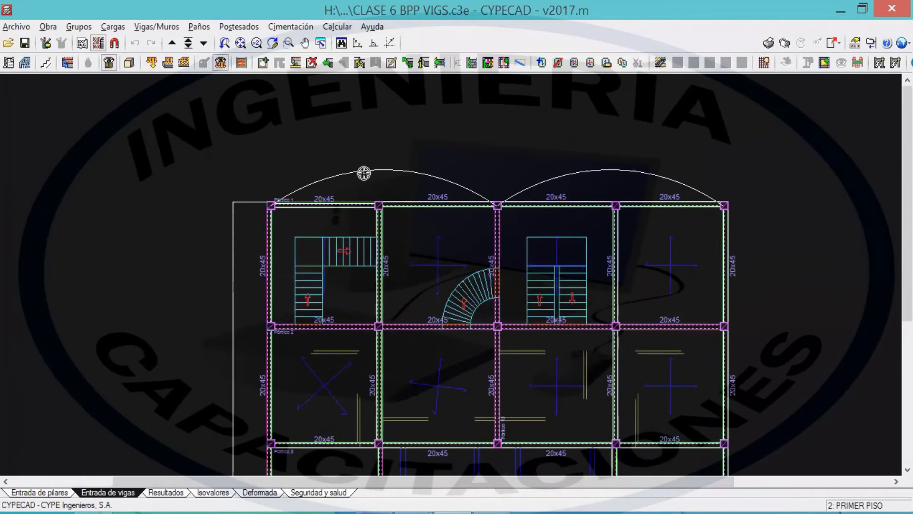
middle_drag(296, 180, 267, 181)
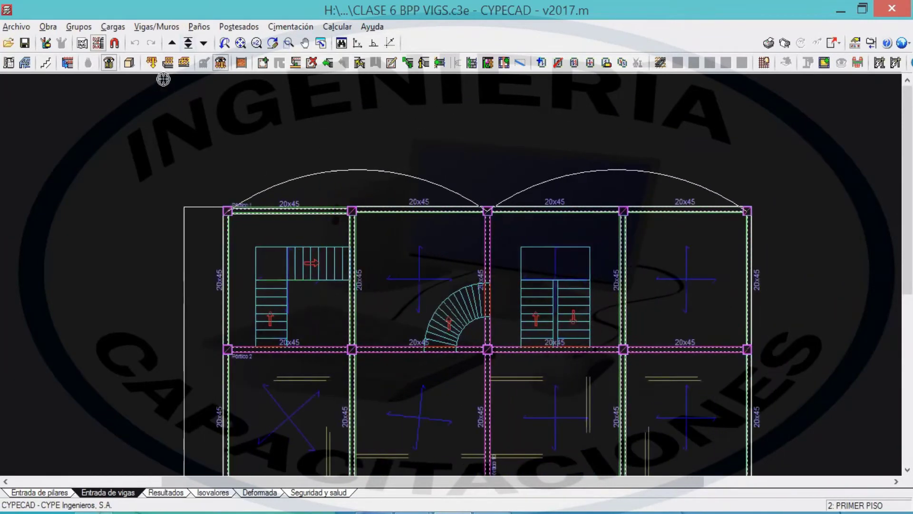
- Enter 20x45 cm beams along the two template arcs above the first row, using the Captura mode
click(156, 27)
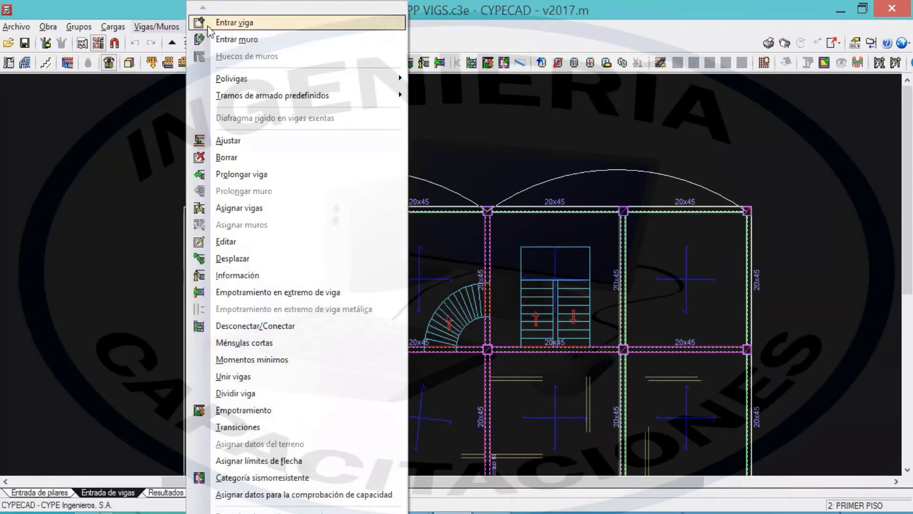
click(241, 28)
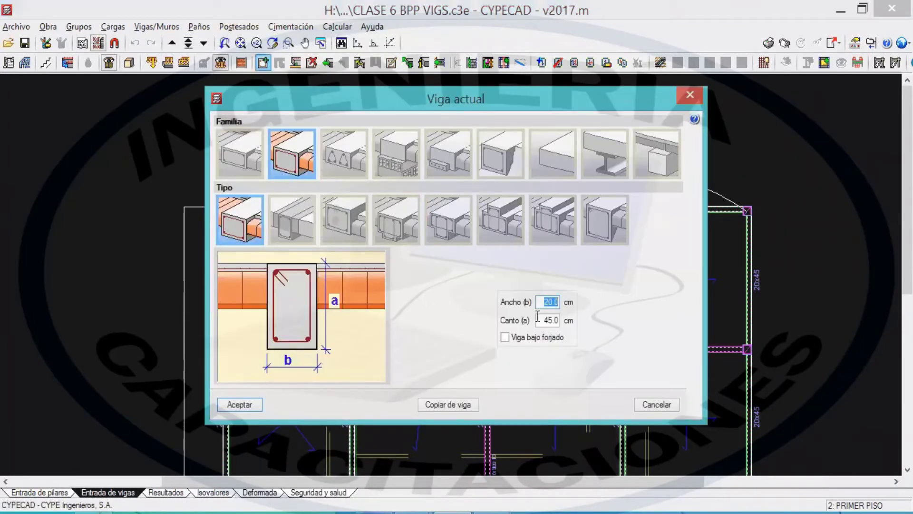
click(240, 404)
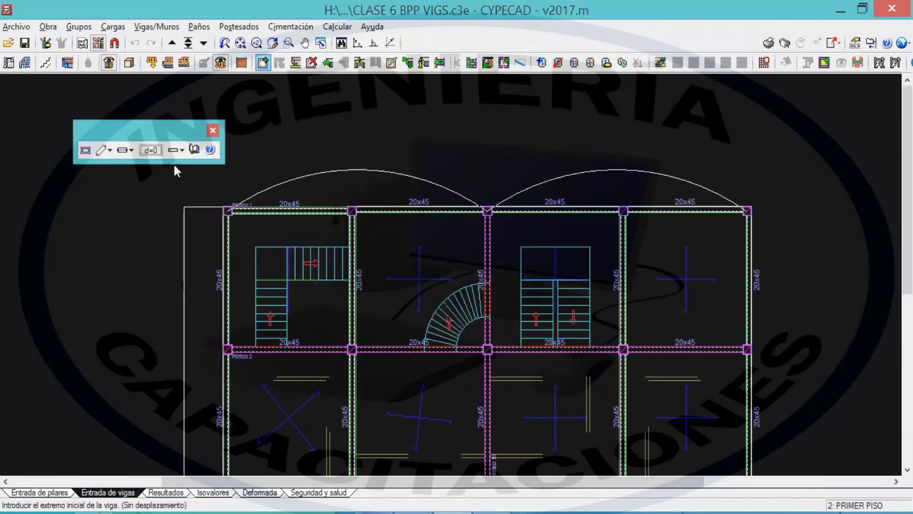
click(107, 151)
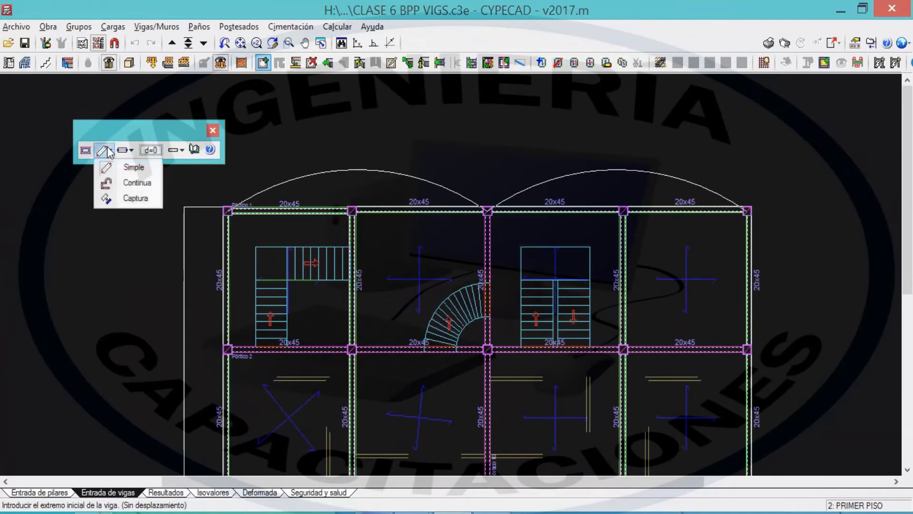
click(125, 198)
scroll(329, 170, up, 1)
scroll(329, 170, up, 3)
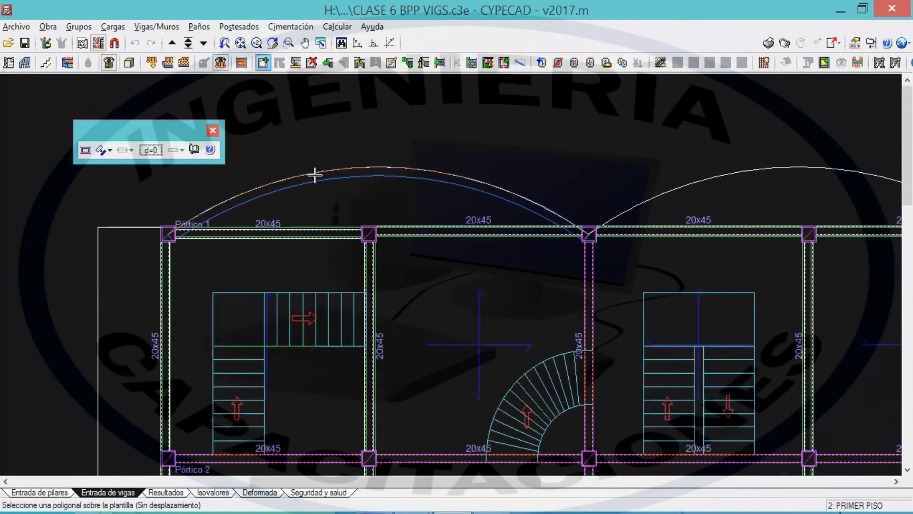
click(318, 170)
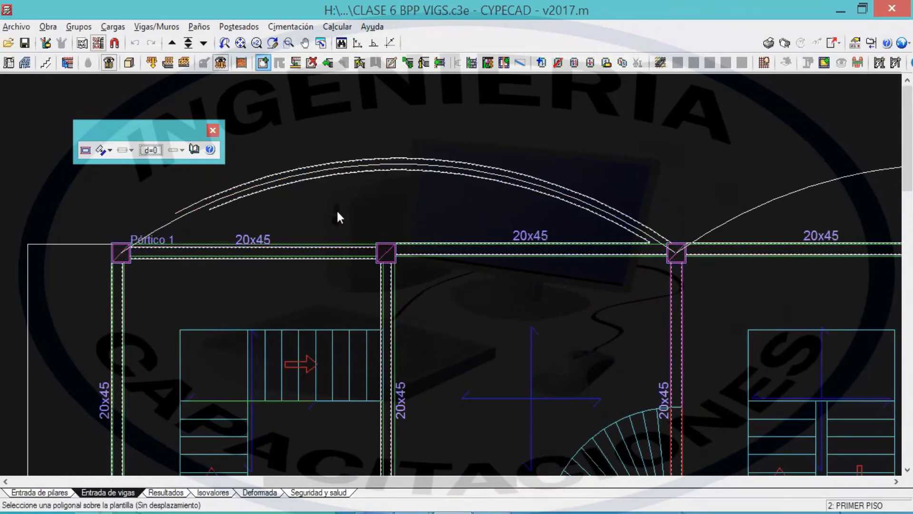
middle_drag(423, 214, 210, 218)
click(582, 195)
- Enter a 20x45 cm beam along the outer vertical template line beside the first-column panels, and end beam entry
scroll(386, 310, down, 2)
middle_drag(386, 310, 517, 277)
middle_drag(428, 265, 540, 198)
scroll(540, 199, down, 1)
middle_drag(286, 212, 414, 135)
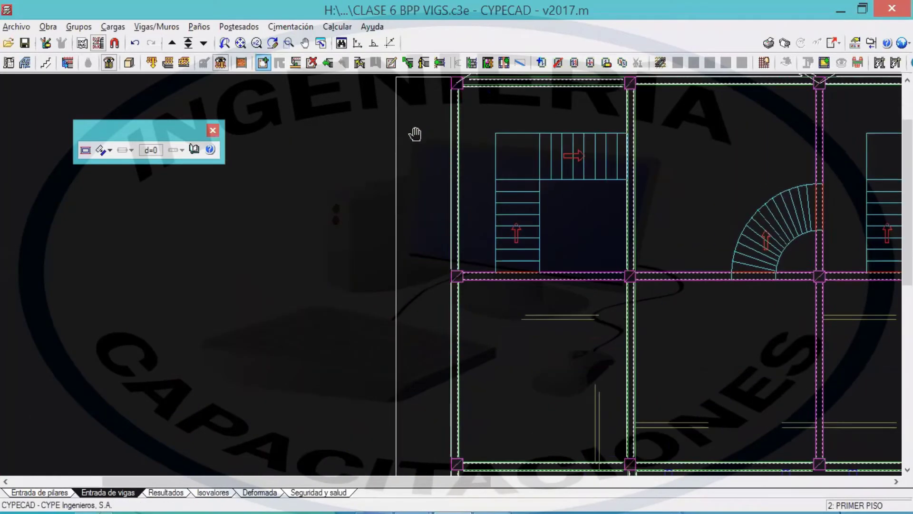
scroll(362, 141, down, 1)
middle_drag(351, 182, 348, 138)
scroll(350, 139, down, 1)
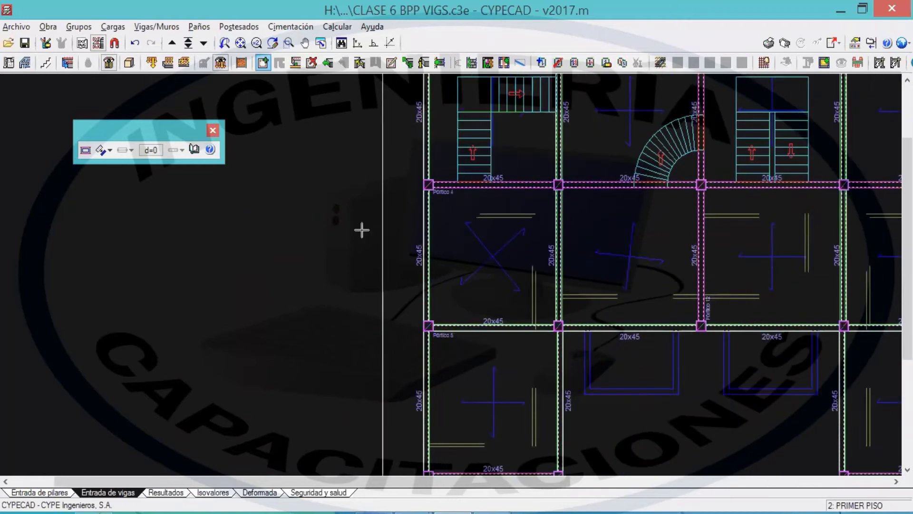
middle_drag(374, 291, 376, 212)
scroll(374, 212, down, 1)
scroll(381, 207, up, 3)
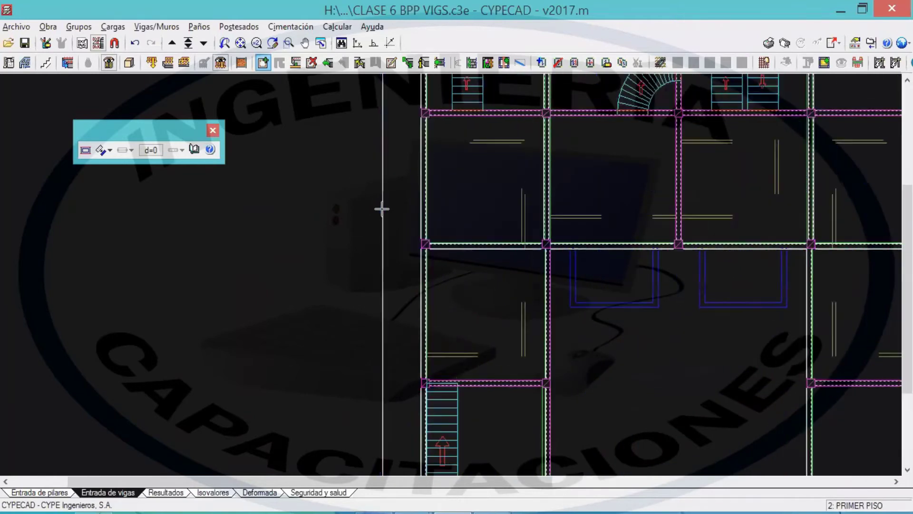
click(382, 208)
scroll(348, 230, down, 1)
middle_drag(369, 153, 365, 216)
scroll(347, 310, down, 1)
scroll(358, 166, up, 4)
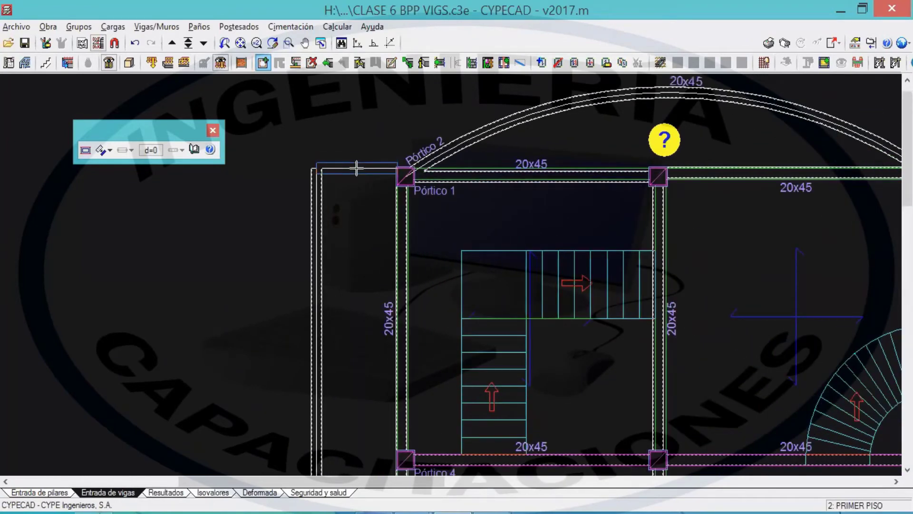
middle_drag(356, 183, 379, 92)
click(214, 132)
- Extend the first row's upper horizontal beam outward beyond the new outer vertical beam
middle_drag(308, 85, 285, 133)
click(328, 64)
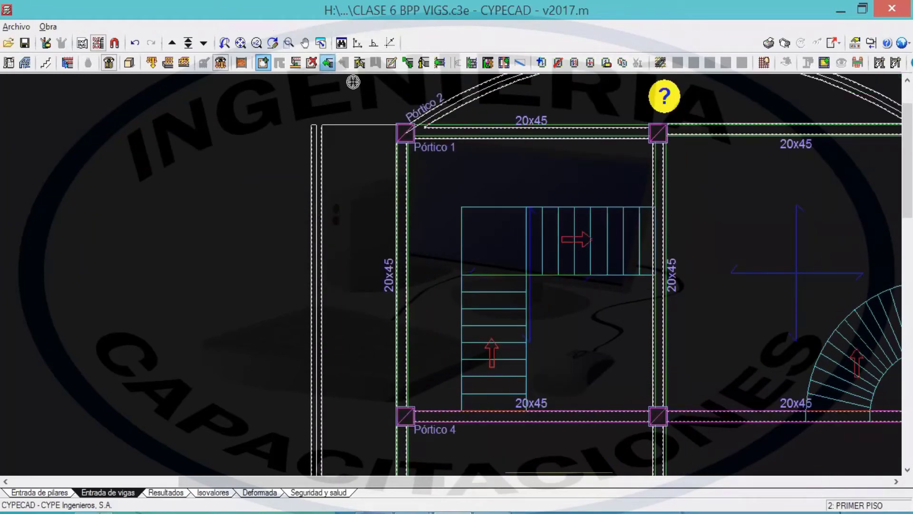
click(410, 306)
click(432, 133)
click(112, 119)
scroll(257, 197, down, 2)
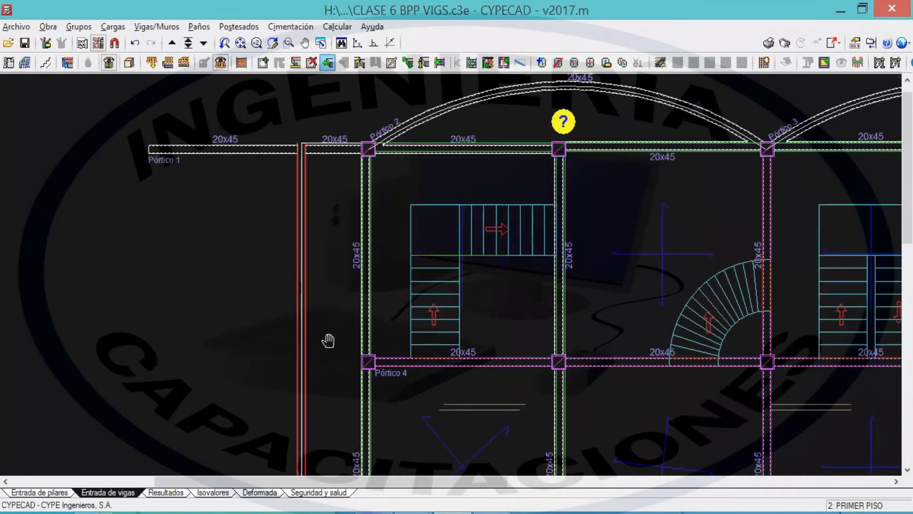
- Extend the horizontal beams along the second row's upper and lower edges beyond the outer vertical beam
middle_drag(328, 340, 329, 160)
scroll(349, 285, down, 1)
middle_drag(344, 310, 347, 239)
click(392, 304)
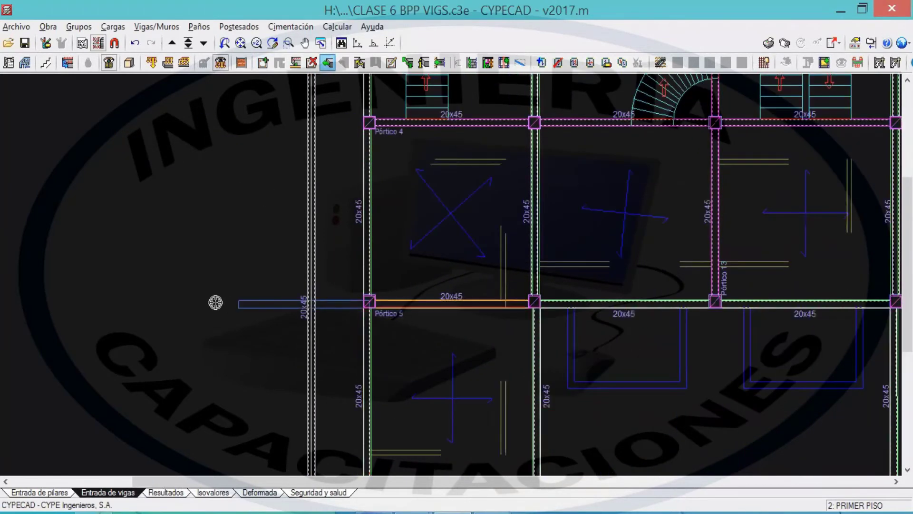
click(215, 303)
click(397, 123)
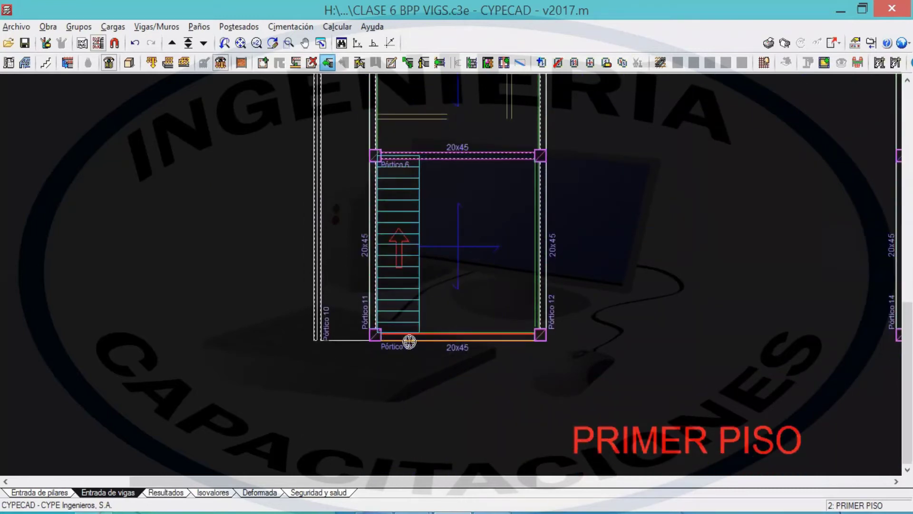
- Extend the horizontal beams below and above the lowest first-column panel beyond the outer vertical beam
click(409, 341)
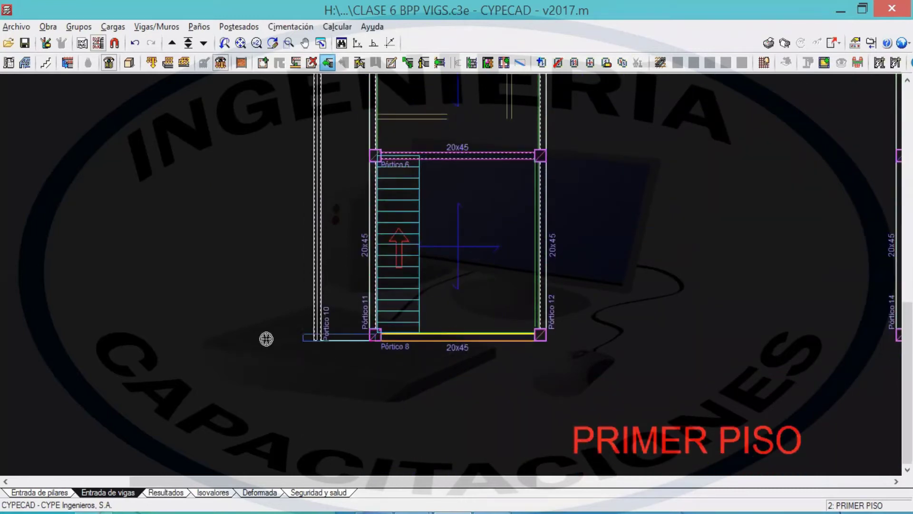
click(265, 338)
click(412, 156)
click(271, 145)
- Delete the five horizontal beam stubs that project beyond the outer vertical beam
middle_drag(305, 156, 306, 261)
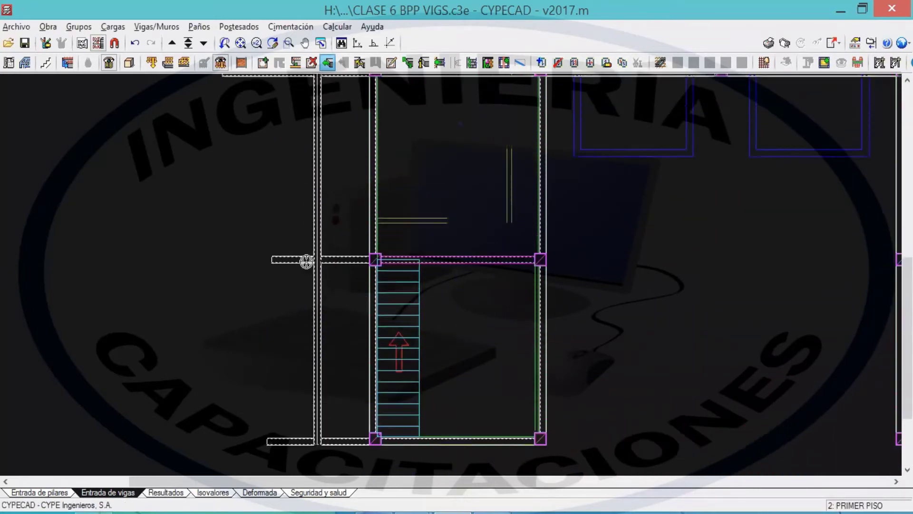
scroll(310, 264, down, 4)
middle_drag(355, 276, 355, 280)
scroll(356, 280, down, 5)
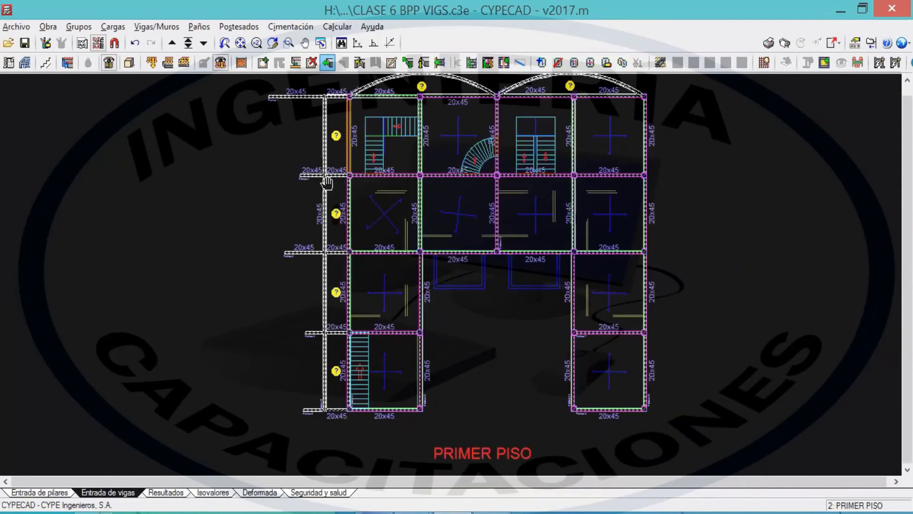
click(311, 62)
click(299, 130)
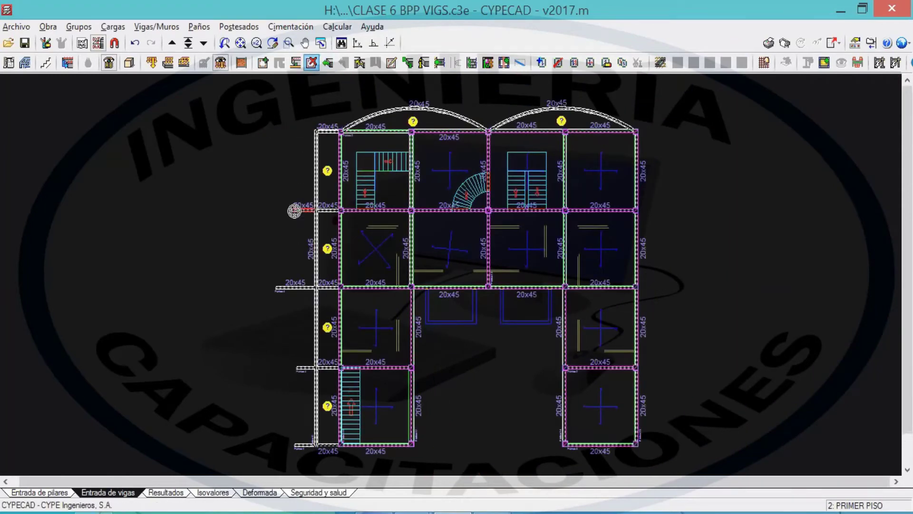
click(299, 288)
click(305, 367)
click(300, 448)
- Inspect the outer vertical beam's joints with the horizontal beams, from the upper corner down to the lower corner
middle_drag(316, 282, 307, 361)
scroll(320, 215, up, 2)
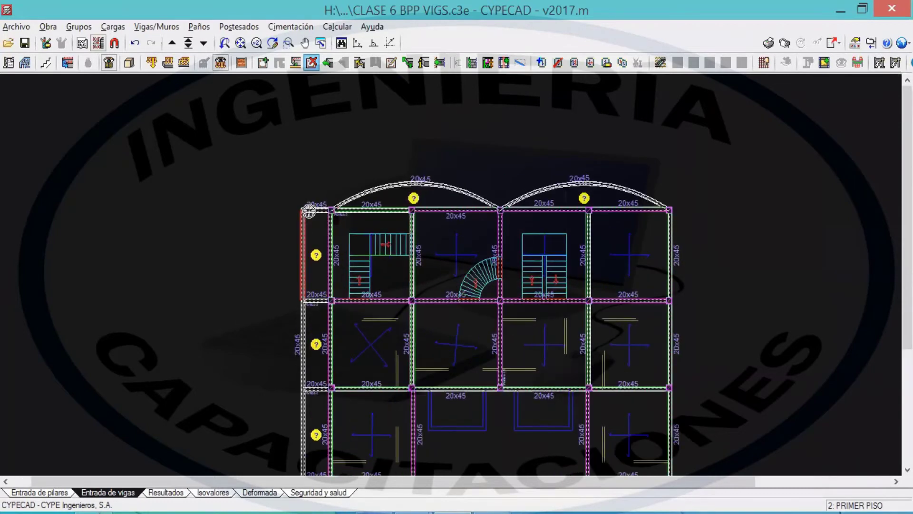
scroll(309, 211, up, 5)
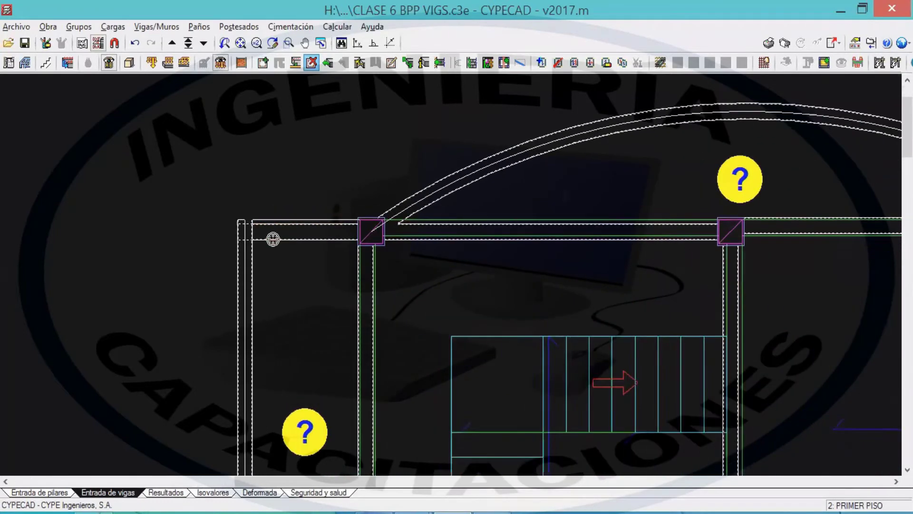
scroll(272, 239, up, 5)
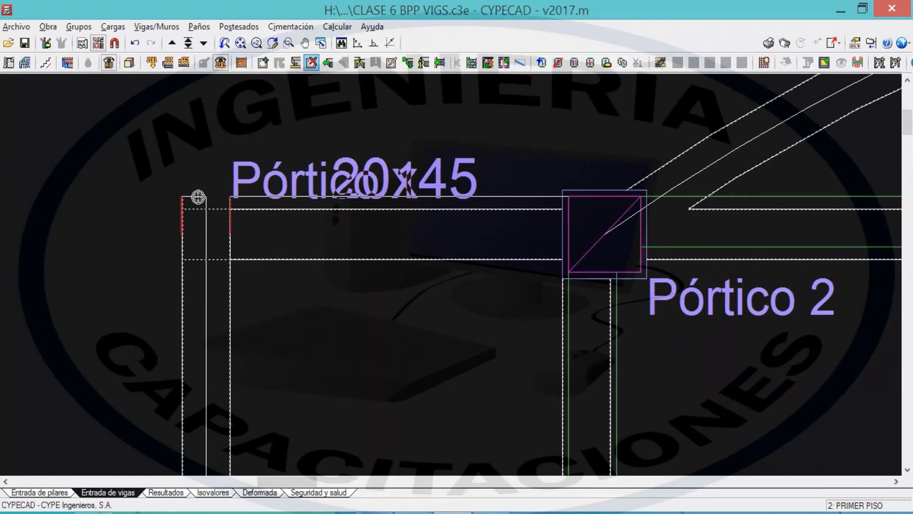
scroll(318, 238, down, 9)
middle_drag(360, 249, 364, 212)
scroll(364, 212, down, 2)
middle_drag(416, 435, 408, 259)
scroll(405, 243, down, 3)
middle_drag(390, 292, 390, 137)
scroll(390, 136, down, 2)
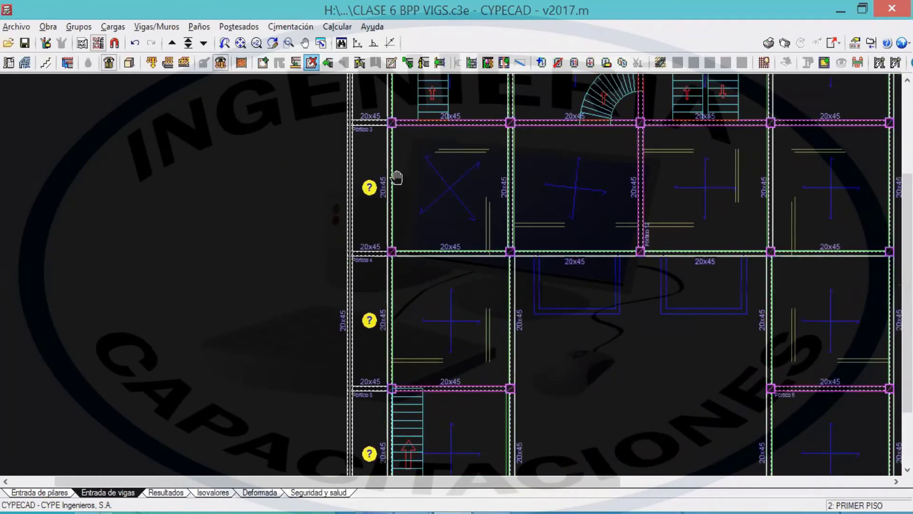
middle_drag(381, 471, 377, 255)
scroll(371, 295, up, 8)
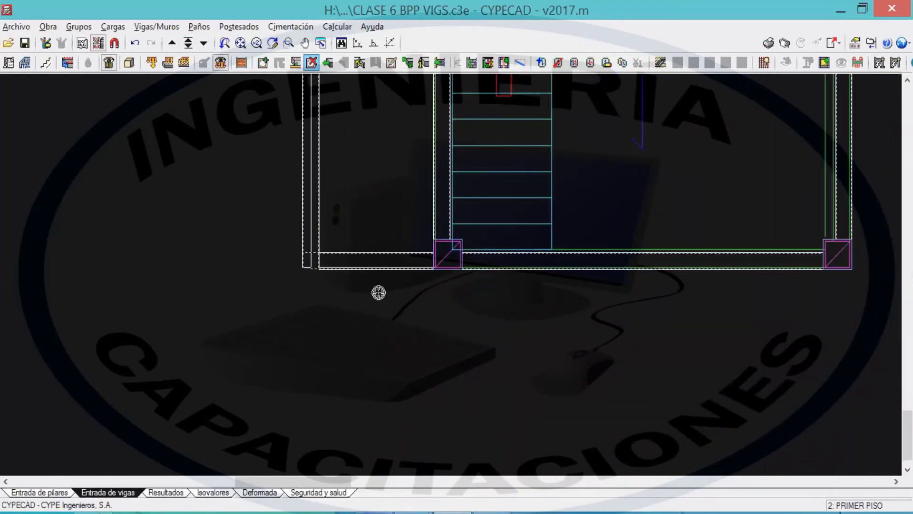
scroll(222, 233, up, 8)
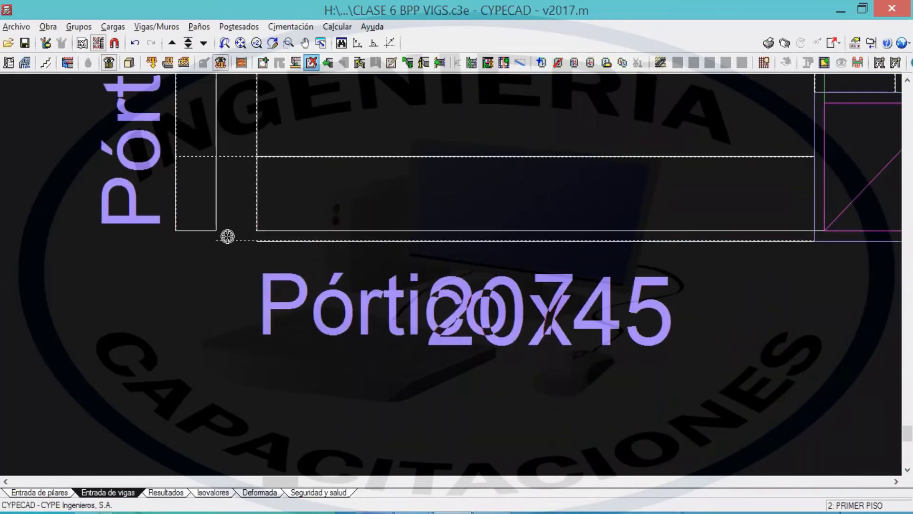
- Enter a 15 cm solid slab, reinforced parallel to a beam, in the uppermost panel of the left-hand cantilever strip
scroll(240, 264, down, 4)
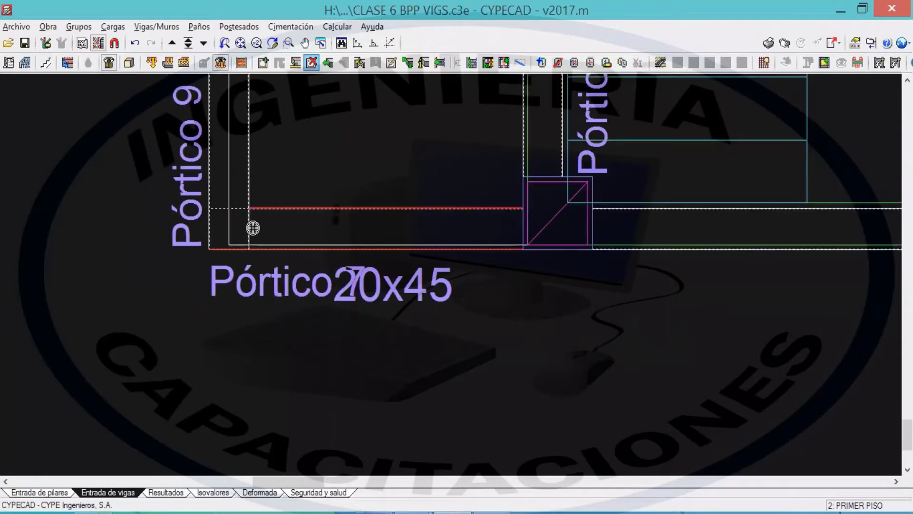
scroll(333, 253, down, 10)
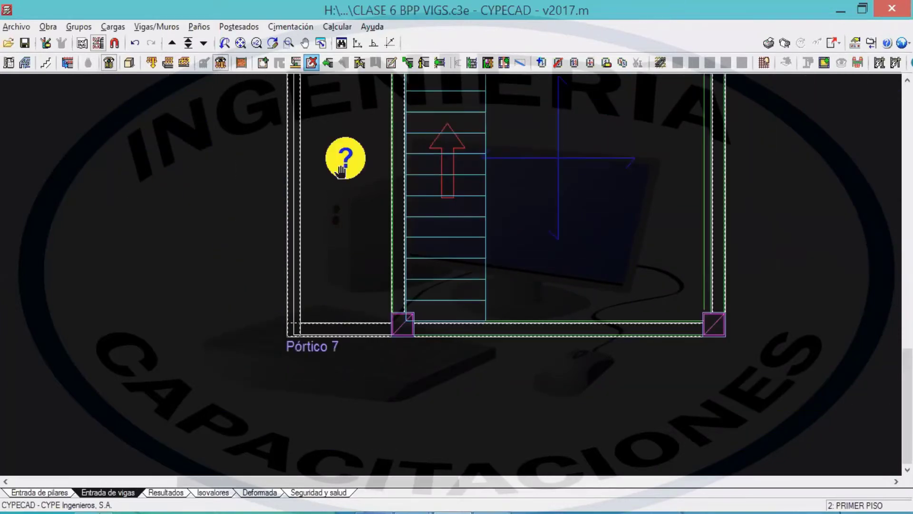
middle_drag(348, 237, 340, 261)
scroll(347, 190, up, 2)
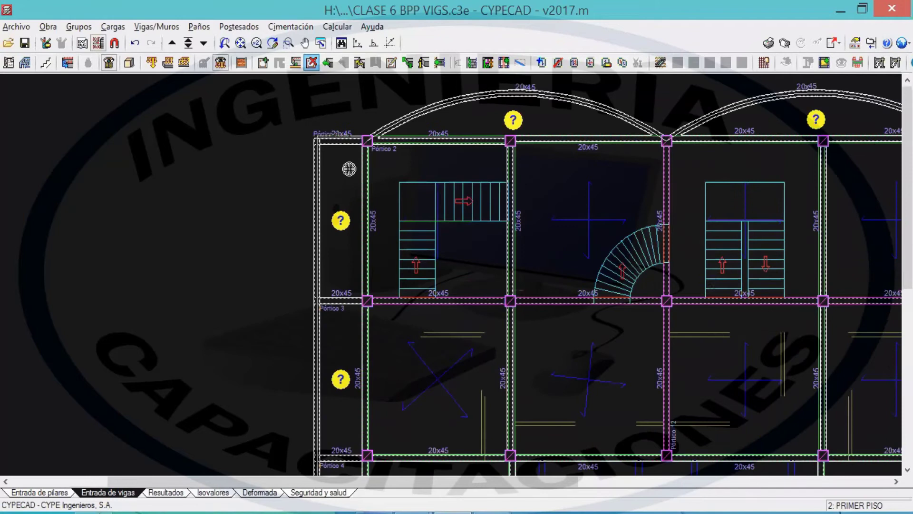
scroll(349, 172, up, 2)
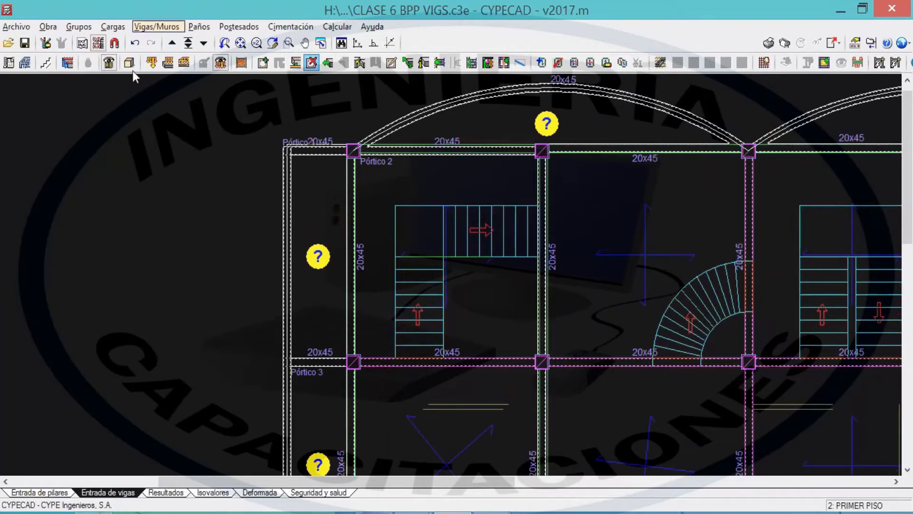
click(199, 27)
click(219, 43)
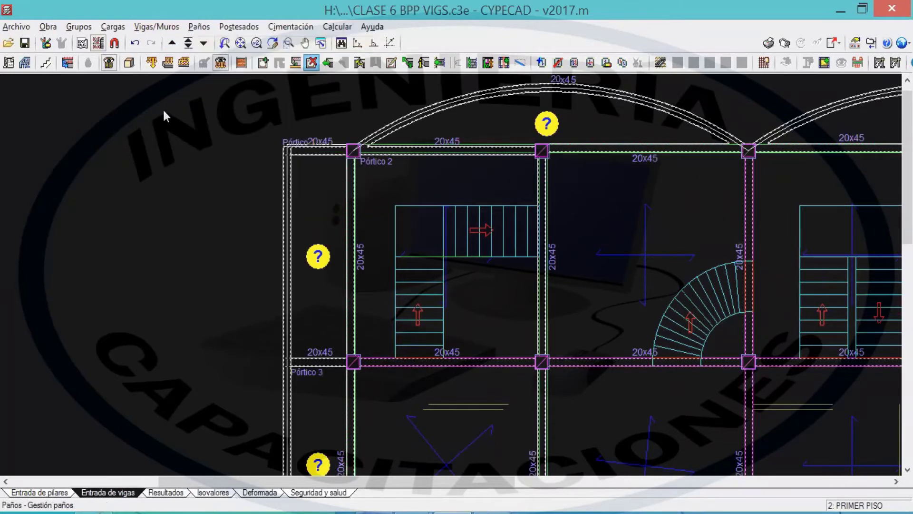
click(88, 102)
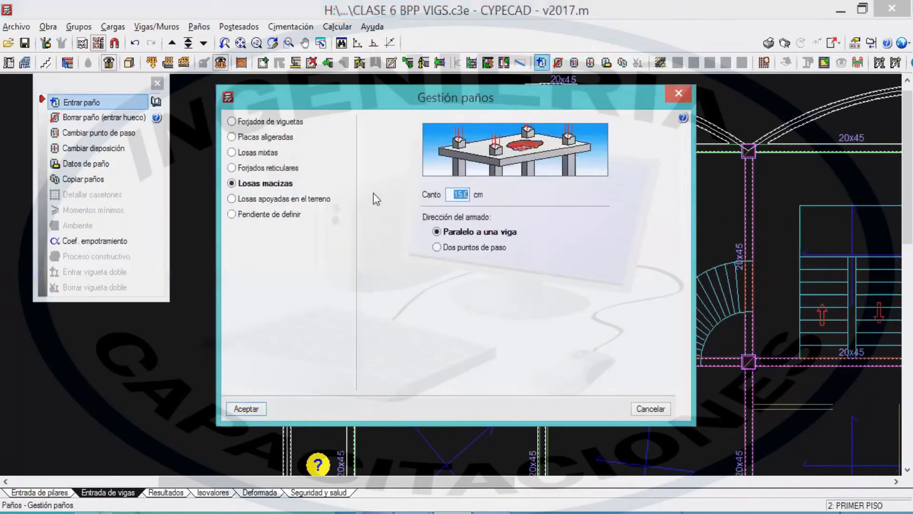
key(Return)
click(333, 190)
click(351, 304)
- Place the same solid slab in the remaining panels down the cantilever strip, setting the reinforcement direction by a beam
scroll(333, 328, down, 3)
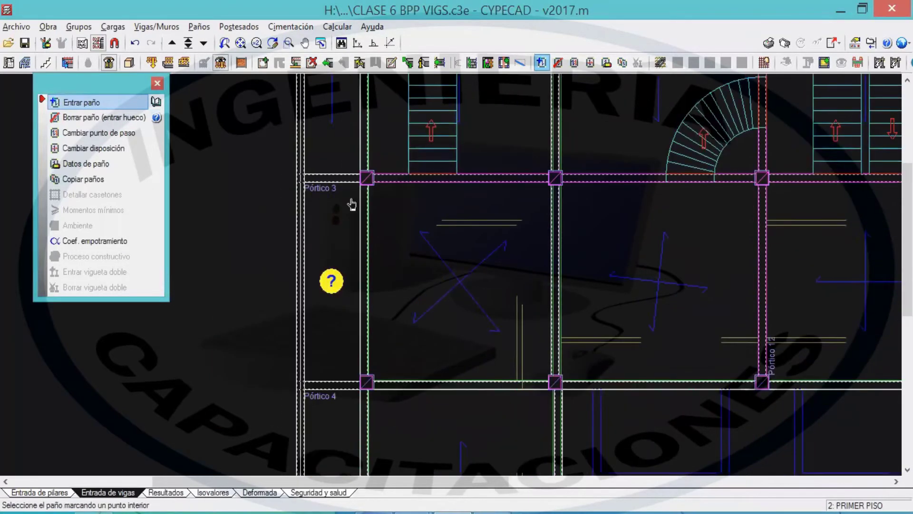
click(348, 187)
click(338, 320)
scroll(340, 295, down, 5)
click(343, 267)
click(348, 260)
middle_drag(349, 408, 347, 261)
click(345, 325)
click(345, 315)
middle_drag(339, 329, 338, 231)
scroll(333, 266, down, 1)
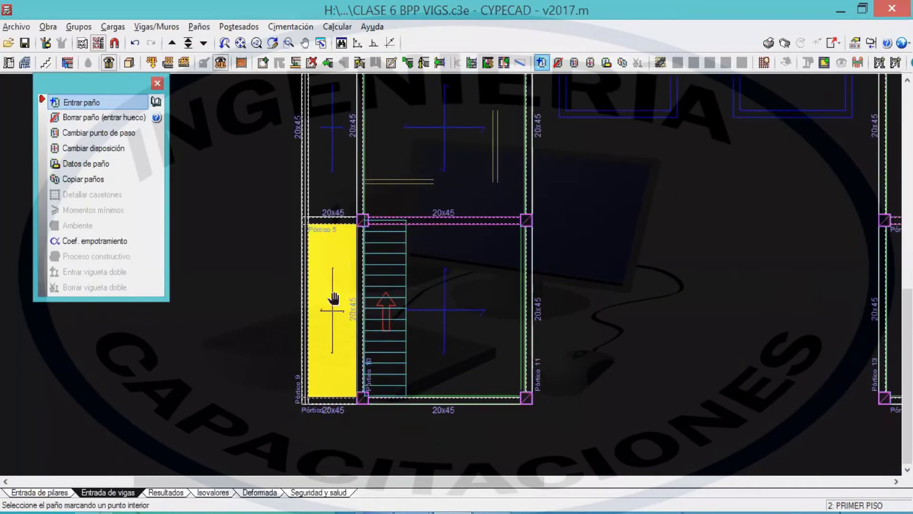
- Place the solid slab in both curved cantilever panels with reinforcement parallel to the straight beam, and finish panel entry
middle_drag(409, 137, 357, 333)
scroll(356, 333, down, 1)
middle_drag(415, 86, 379, 331)
scroll(408, 243, up, 2)
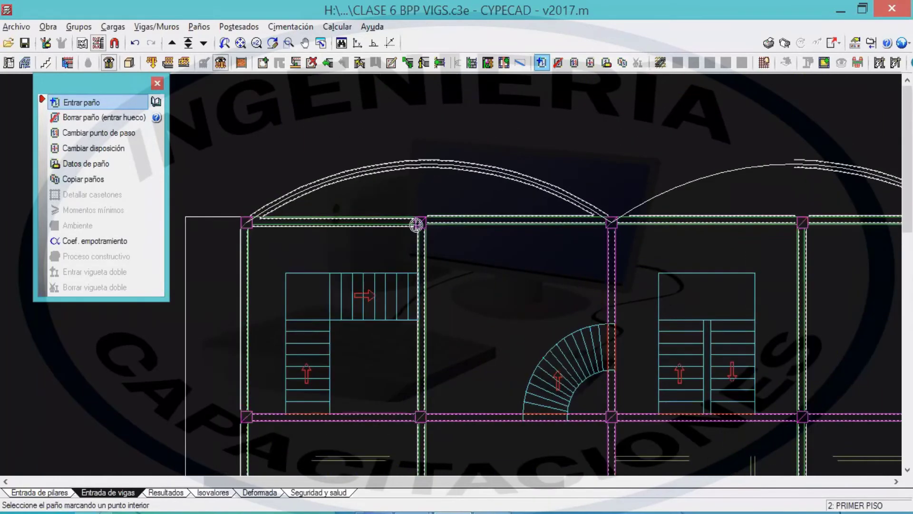
middle_drag(457, 168, 438, 216)
click(430, 228)
click(434, 264)
middle_drag(809, 248, 511, 279)
click(511, 281)
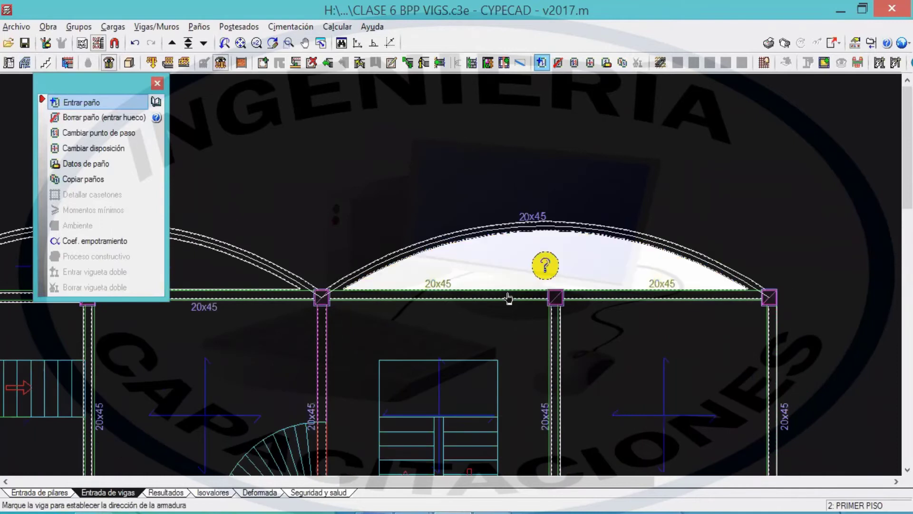
click(509, 294)
scroll(373, 308, down, 3)
middle_drag(373, 308, 705, 196)
scroll(470, 247, down, 1)
middle_drag(471, 247, 483, 208)
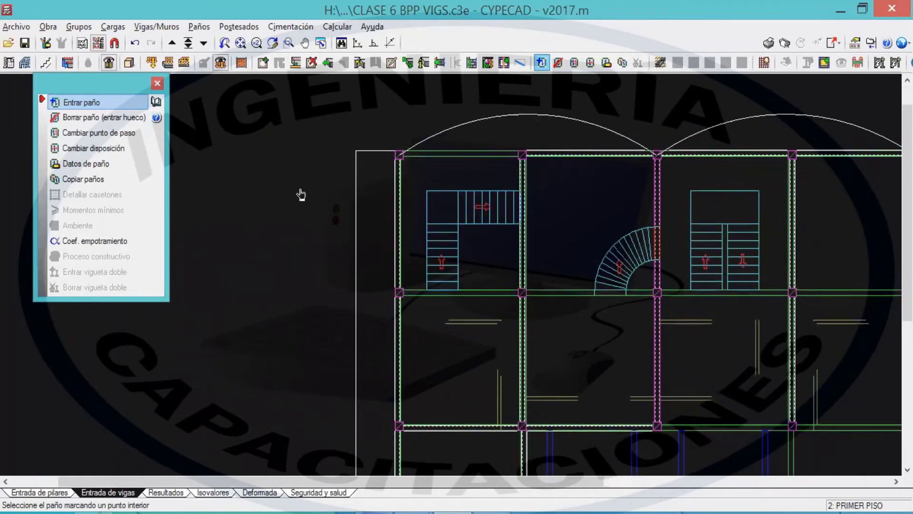
click(160, 85)
- Examine the slab layout and 20x45 beams of the first-floor plan, especially along the left cantilever strip
middle_drag(402, 228, 385, 213)
scroll(402, 231, down, 1)
middle_drag(403, 232, 363, 191)
scroll(319, 172, up, 1)
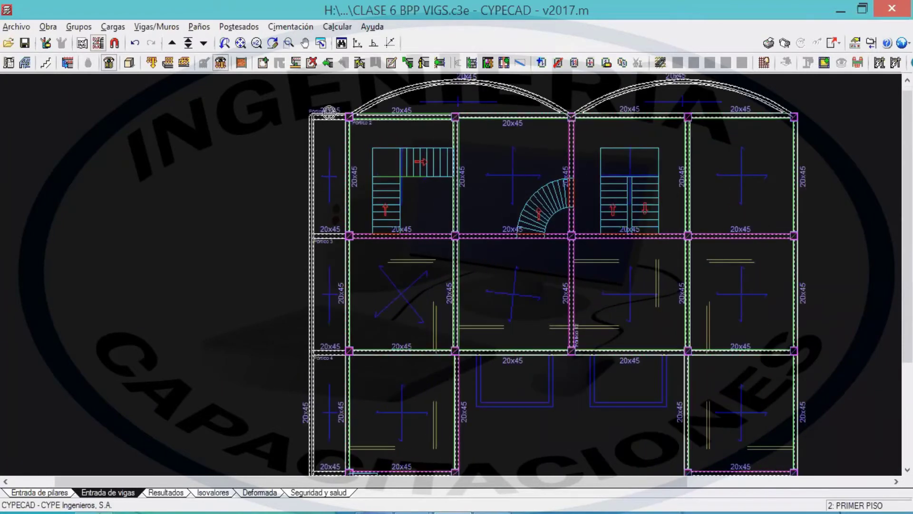
middle_drag(305, 269, 313, 211)
scroll(334, 145, down, 1)
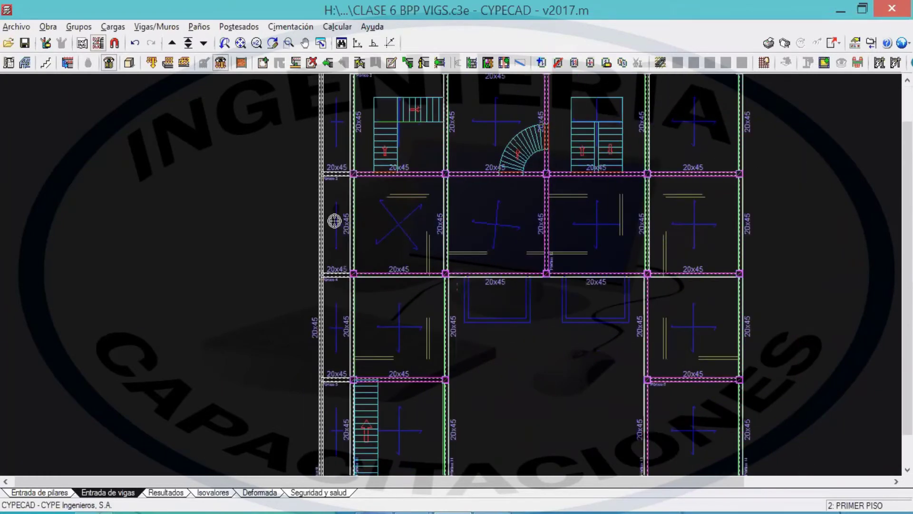
scroll(335, 221, down, 1)
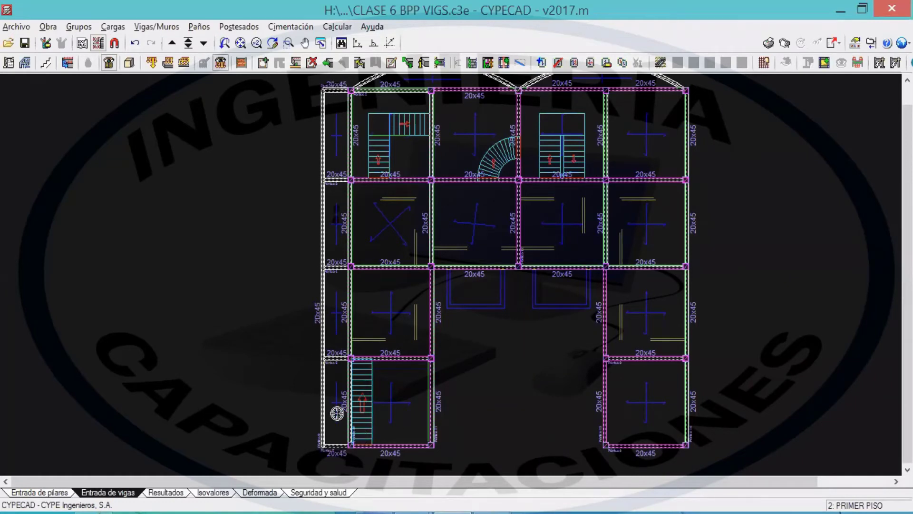
middle_drag(348, 171, 343, 230)
scroll(331, 143, up, 8)
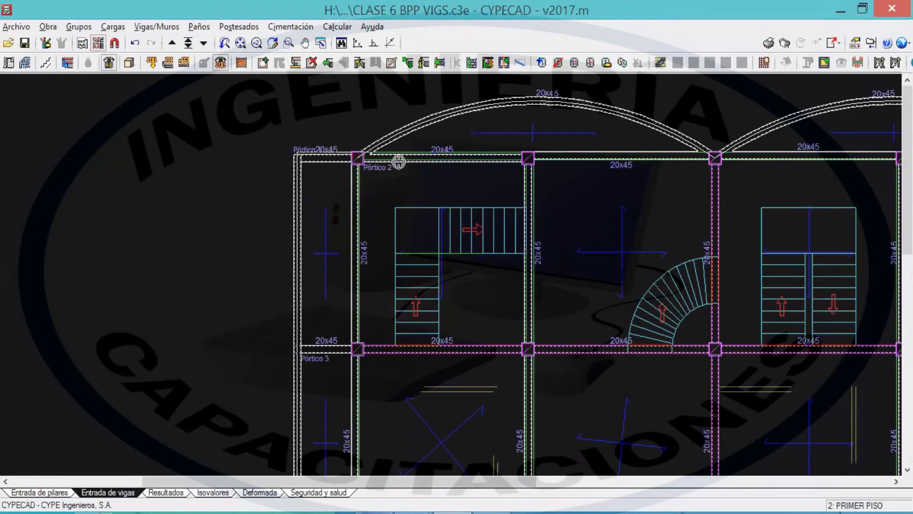
middle_drag(398, 162, 371, 163)
- Start assigning beams according to beam adjustment and set the current beam to the flat type, 20 cm wide
key(alt+v)
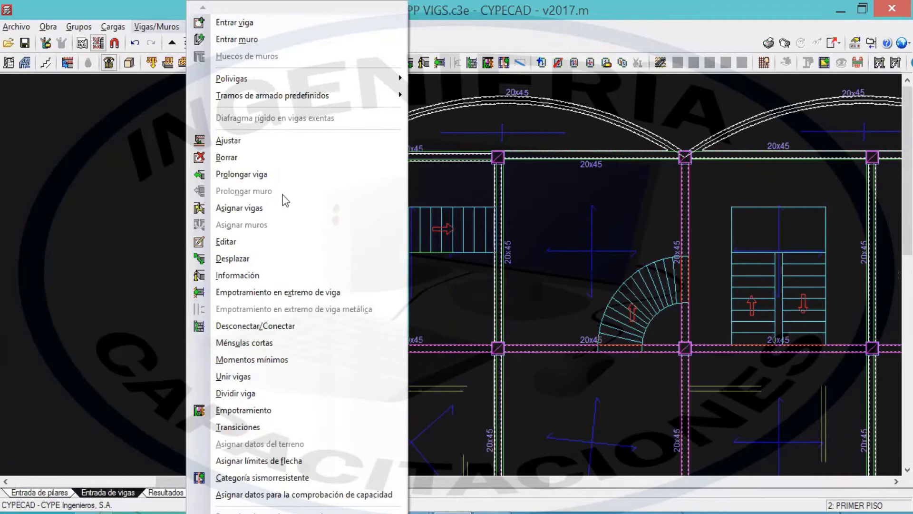
click(249, 209)
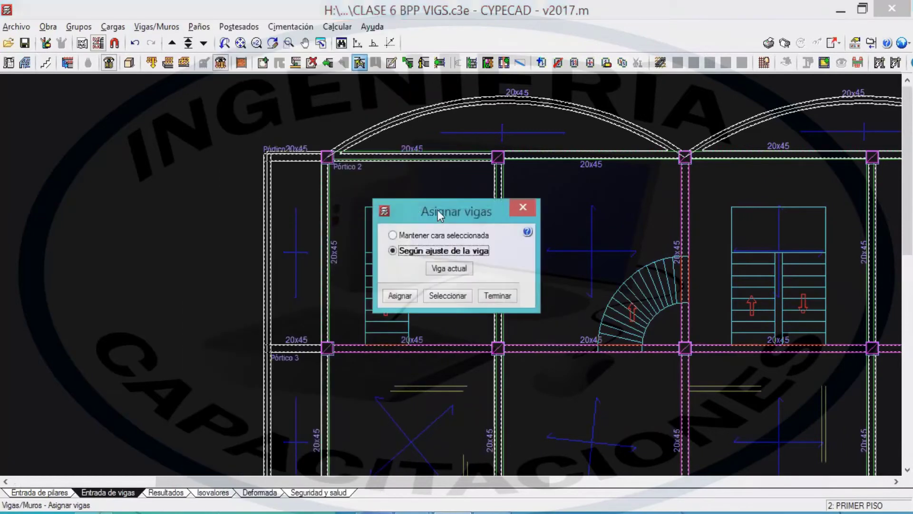
drag(425, 211, 435, 181)
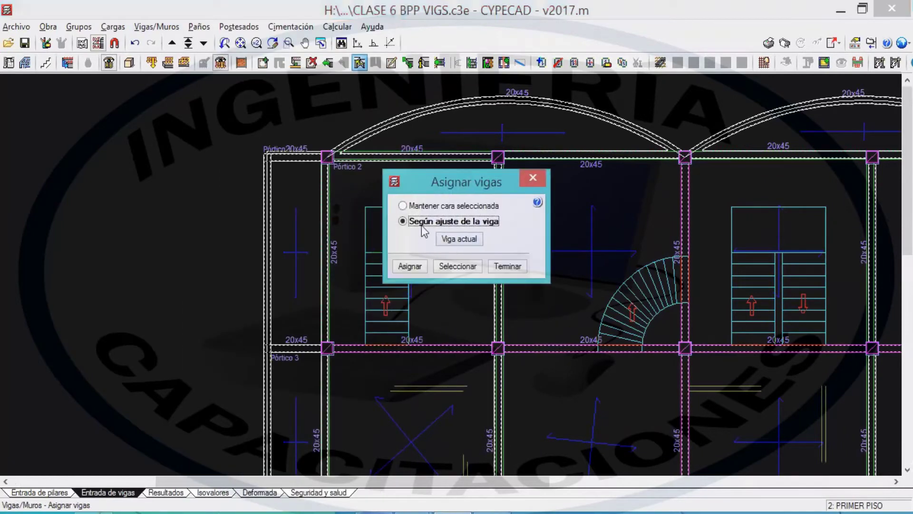
click(449, 239)
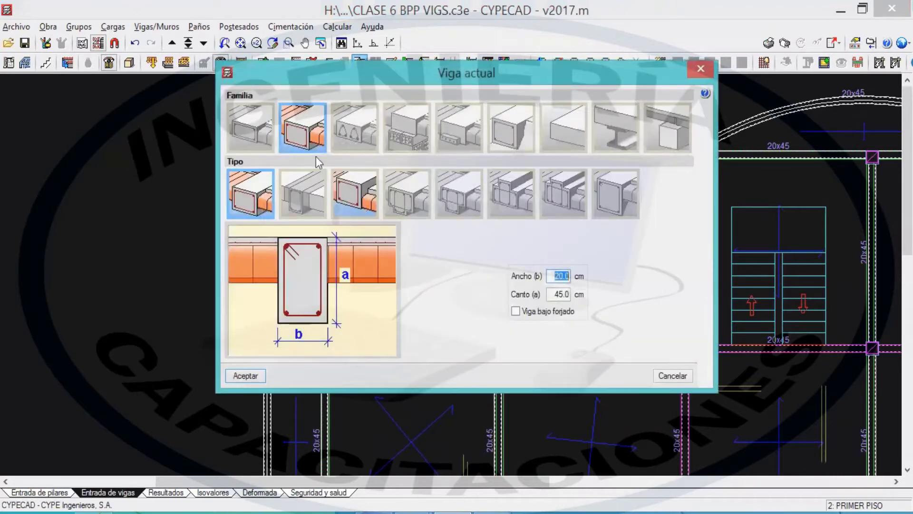
click(266, 127)
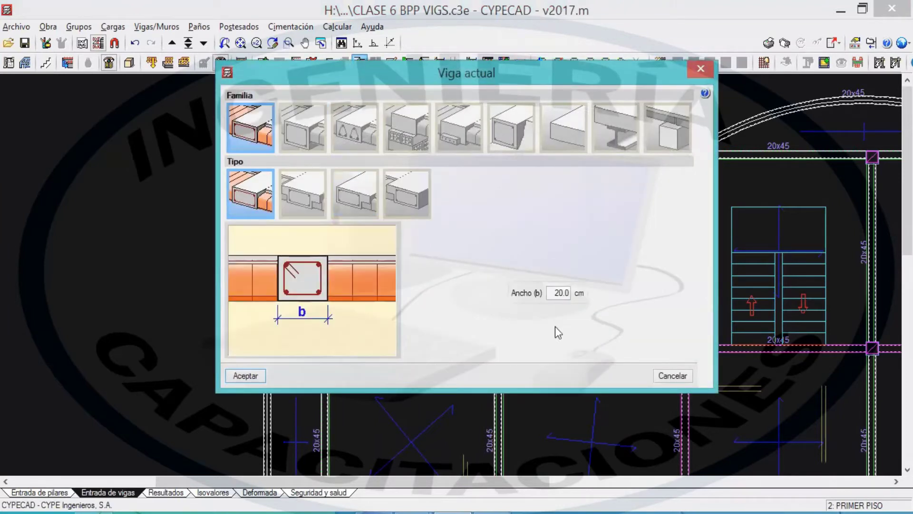
click(263, 376)
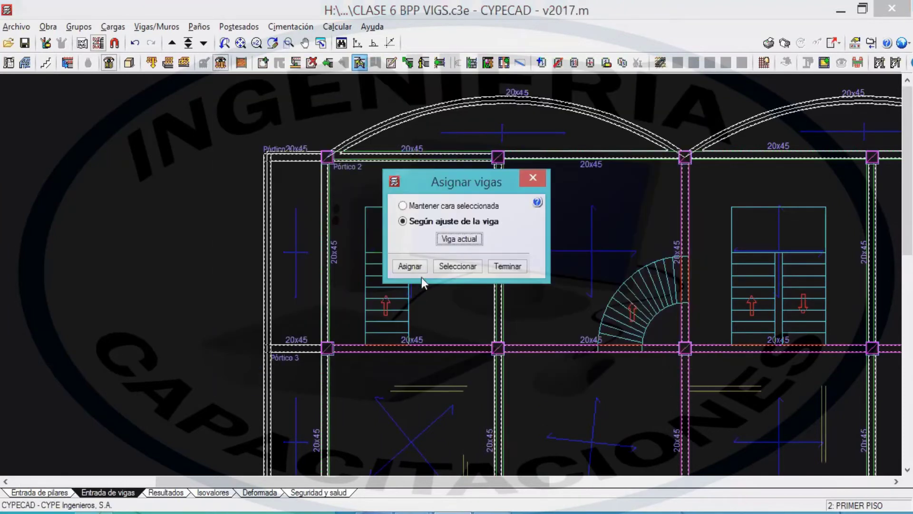
- Assign the flat beam section to the outer edge beams of the left cantilever strip
click(410, 266)
click(267, 228)
middle_drag(339, 200, 391, 53)
scroll(360, 157, down, 1)
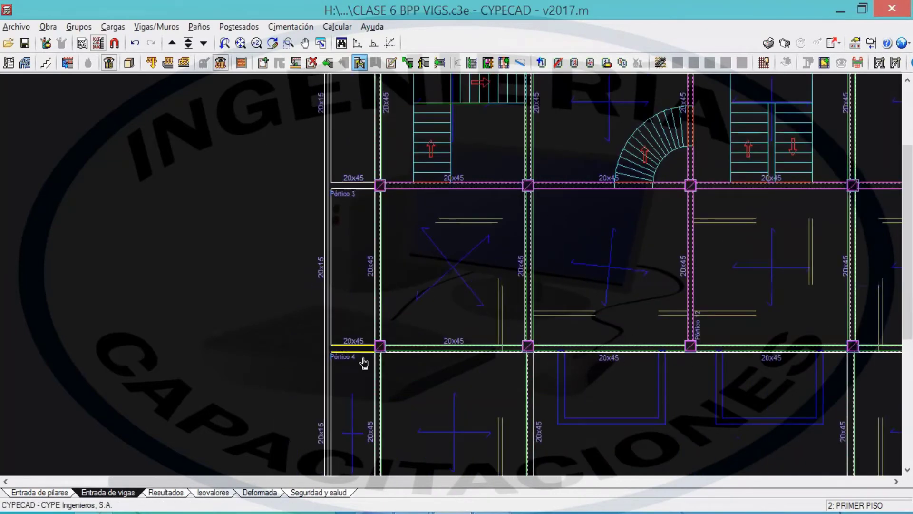
click(324, 378)
click(332, 396)
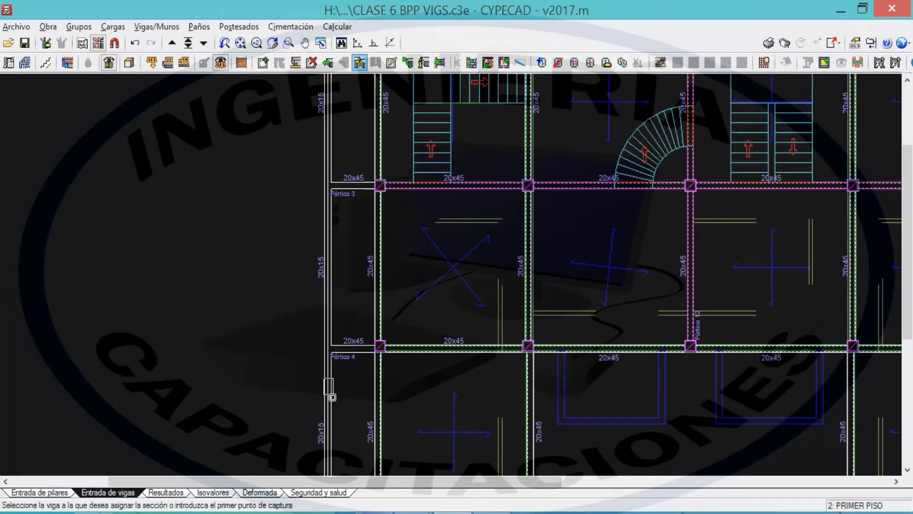
click(327, 406)
- Assign the flat beam section to the short cantilever beam of Pórtico 7 at the strip's lower end
middle_drag(330, 399, 351, 200)
scroll(383, 320, down, 2)
middle_drag(383, 319, 388, 176)
scroll(371, 327, up, 2)
click(371, 328)
scroll(373, 324, down, 1)
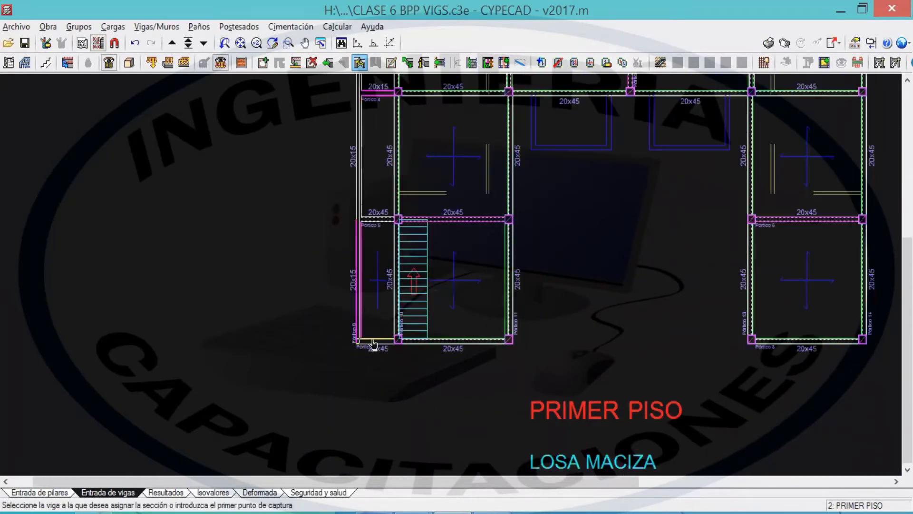
middle_drag(378, 291, 378, 347)
scroll(377, 288, up, 3)
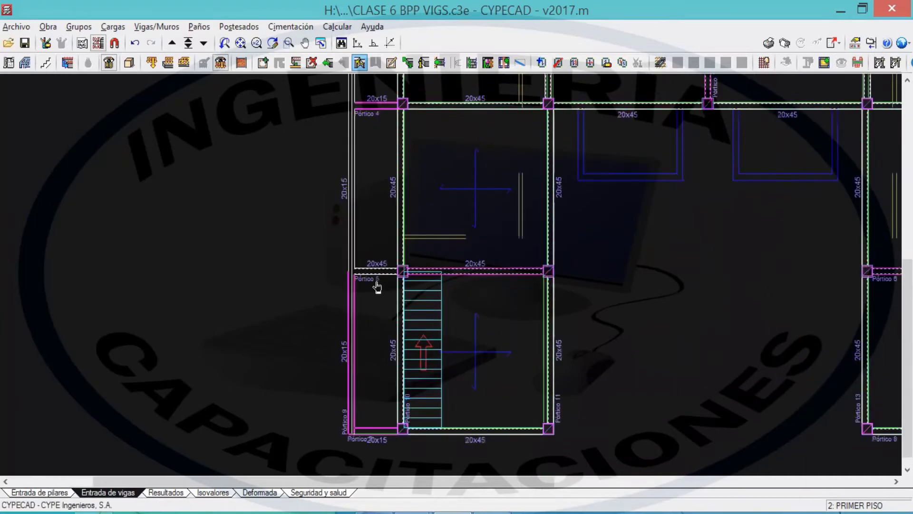
- Assign the flat beam section to the short cantilever beam of Pórtico 5
middle_drag(368, 182, 367, 262)
click(344, 193)
click(358, 211)
scroll(368, 211, down, 3)
middle_drag(373, 212, 388, 159)
scroll(373, 232, up, 3)
scroll(385, 375, up, 1)
middle_drag(385, 374, 384, 242)
scroll(390, 356, up, 1)
middle_drag(391, 357, 398, 304)
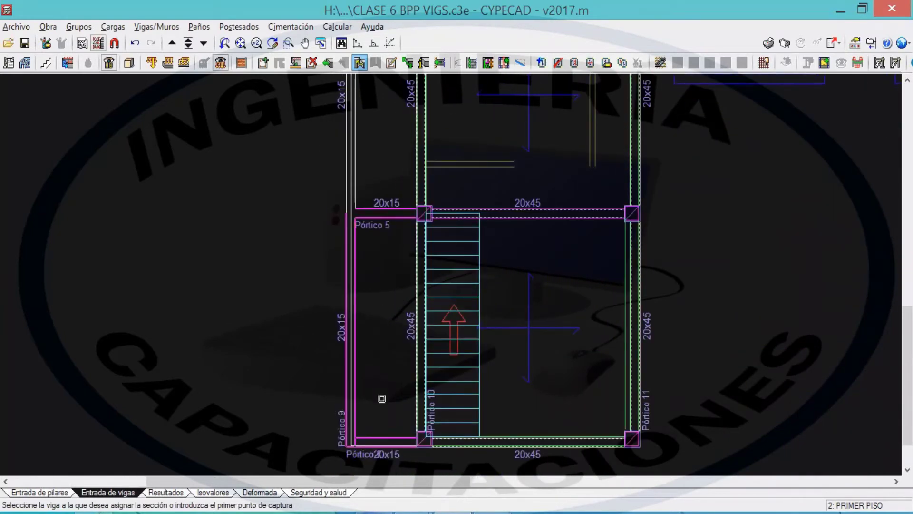
scroll(404, 452, up, 3)
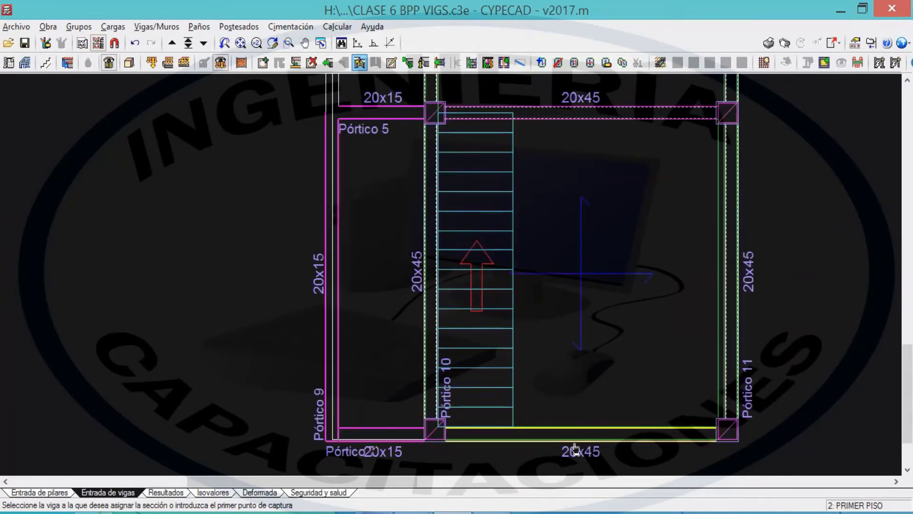
click(442, 437)
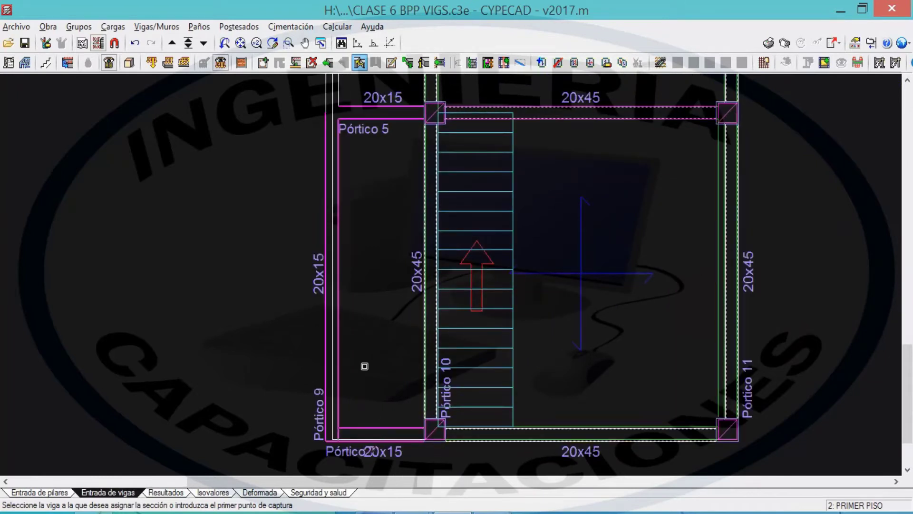
- Assign the flat beam section to the short cantilever beam of Pórtico 1 at the strip's upper end, and finish assigning
mouse_move(396, 160)
middle_down()
mouse_move(392, 375)
mouse_move(403, 424)
middle_up()
mouse_move(369, 141)
middle_down()
mouse_move(384, 488)
mouse_move(369, 235)
mouse_move(379, 393)
middle_up()
mouse_move(386, 284)
middle_down()
mouse_move(380, 384)
mouse_move(379, 303)
mouse_move(380, 339)
middle_up()
scroll(389, 177, up, 3)
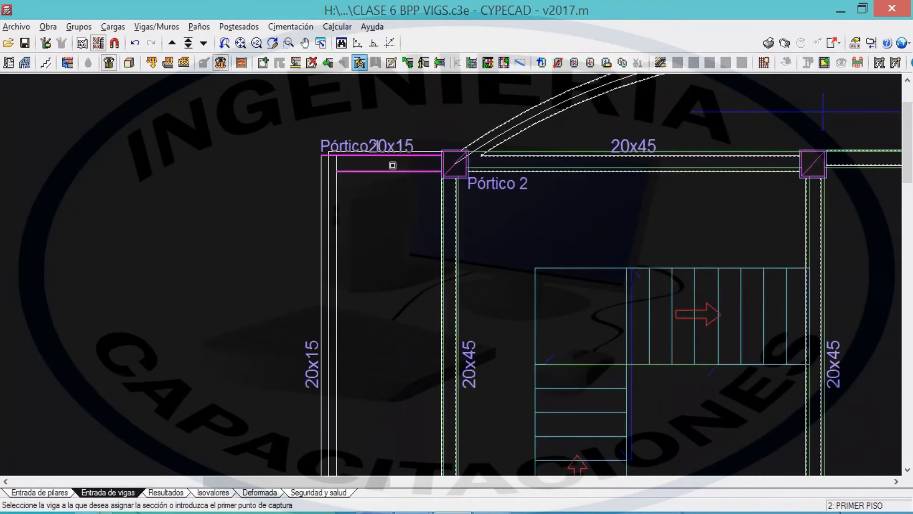
scroll(334, 147, down, 1)
click(334, 147)
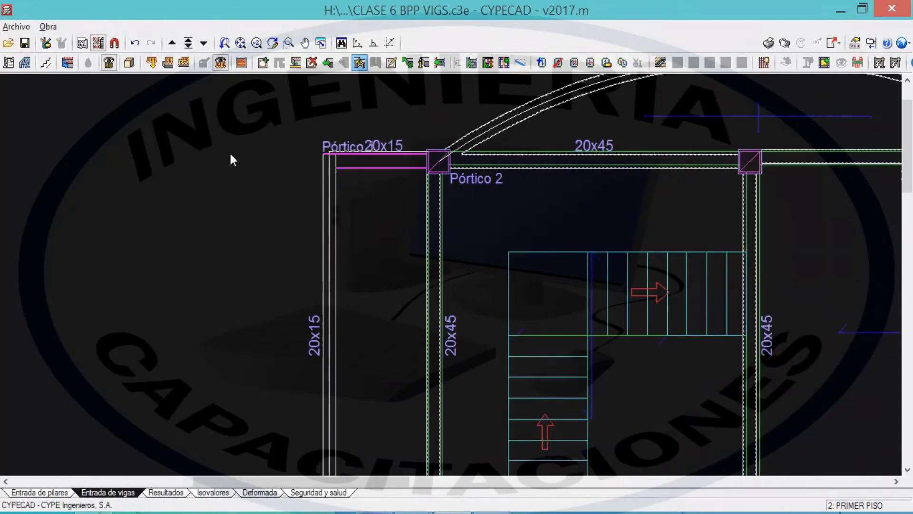
click(505, 295)
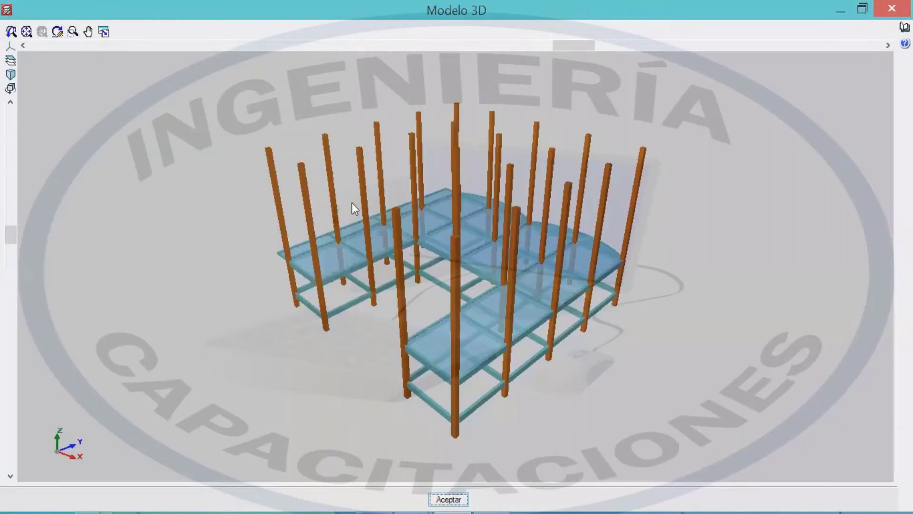
- Examine in the 3D model how the flat cantilever beams and slab meet the columns and deeper beams at the corner
drag(352, 203, 573, 337)
scroll(465, 375, up, 4)
drag(464, 375, 355, 256)
scroll(399, 185, up, 3)
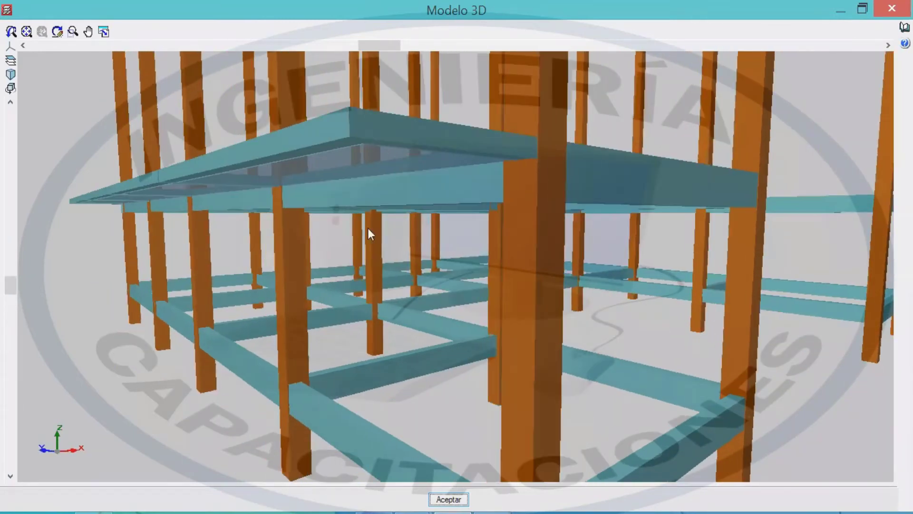
drag(353, 149, 561, 332)
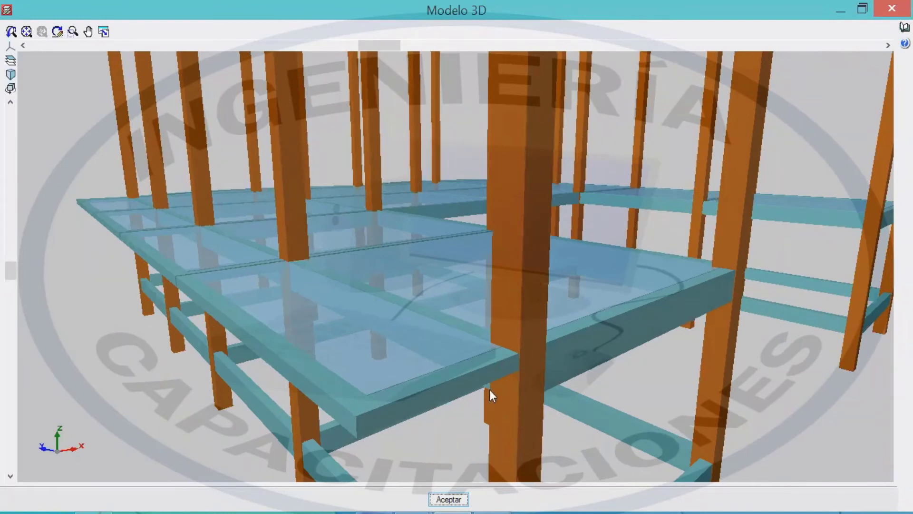
drag(380, 357, 416, 332)
drag(261, 259, 305, 268)
drag(387, 315, 416, 287)
- Inspect the curved cantilever beam in the 3D model and its junction with the column and neighbouring beams
scroll(352, 263, up, 4)
scroll(361, 265, down, 2)
scroll(361, 264, down, 2)
scroll(581, 340, up, 3)
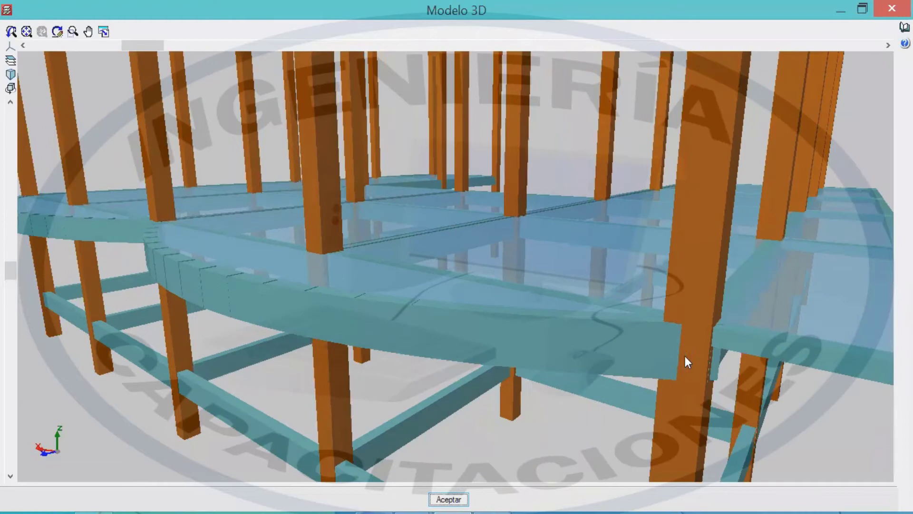
drag(707, 372, 601, 306)
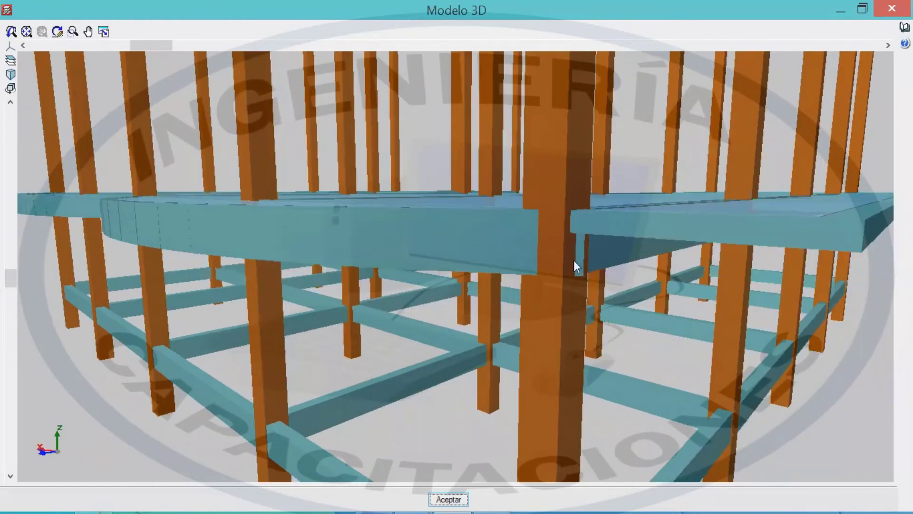
- Examine the first-floor slab and its cantilever edge from above in the 3D model, and close the view
scroll(574, 260, up, 2)
drag(671, 273, 643, 70)
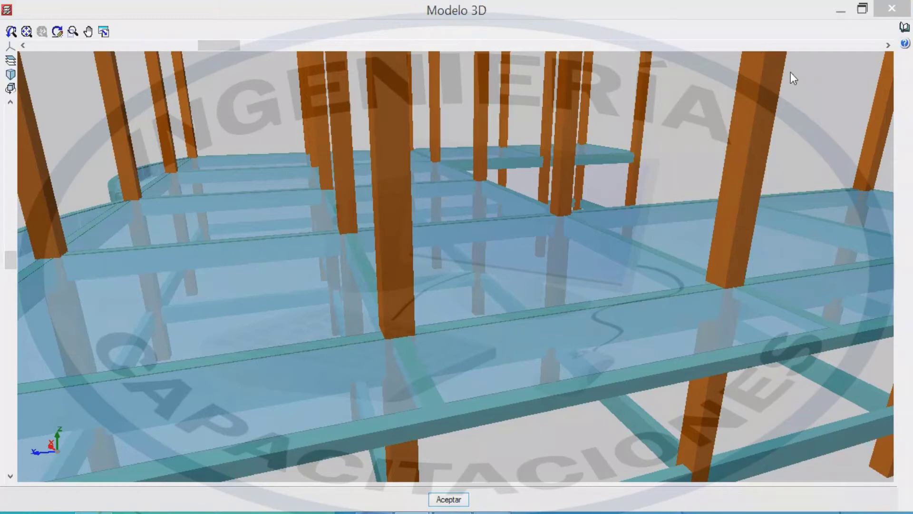
click(892, 8)
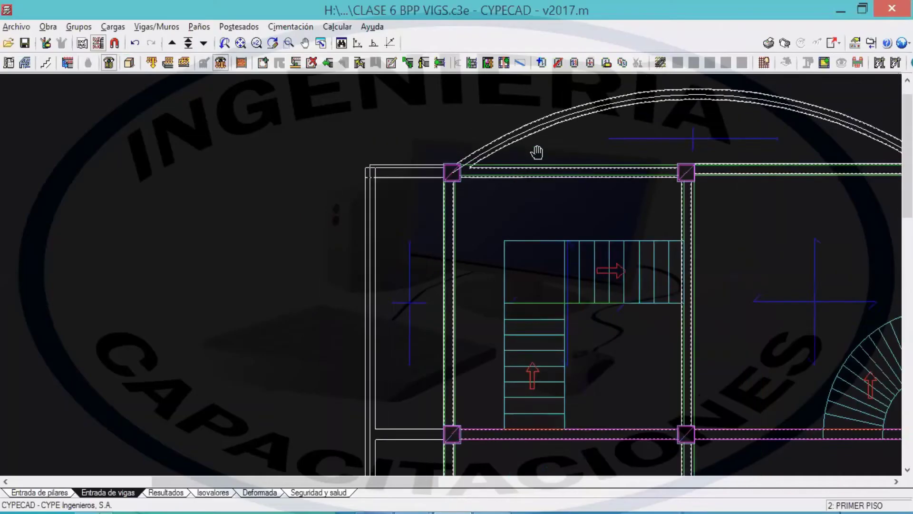
scroll(536, 152, down, 2)
middle_drag(464, 200, 470, 178)
scroll(428, 145, up, 5)
click(332, 66)
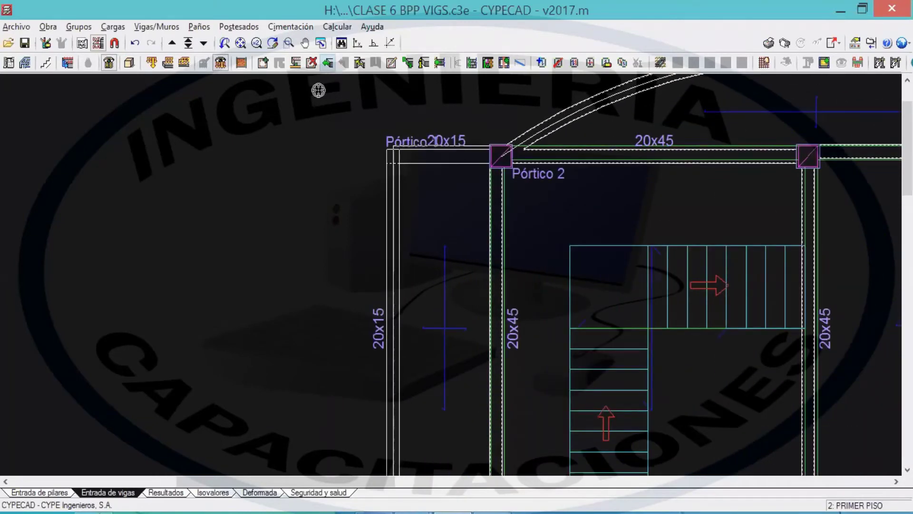
click(311, 64)
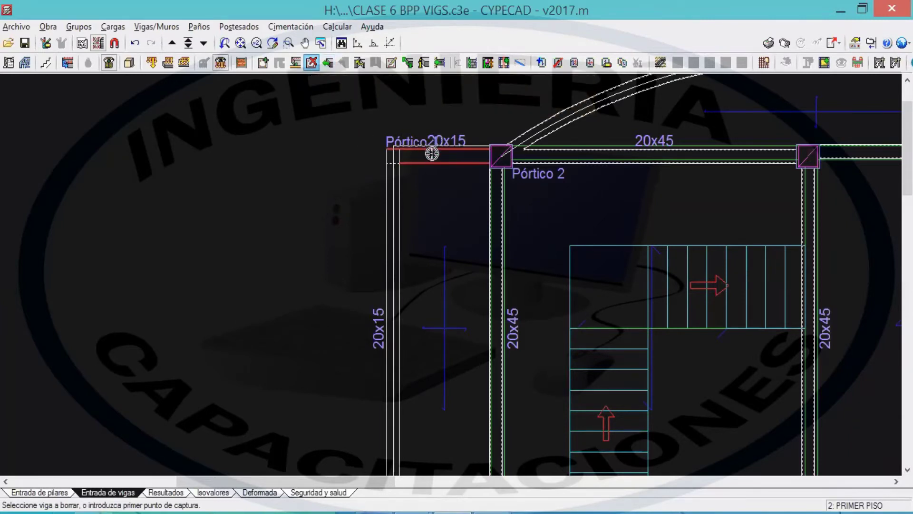
scroll(458, 167, down, 2)
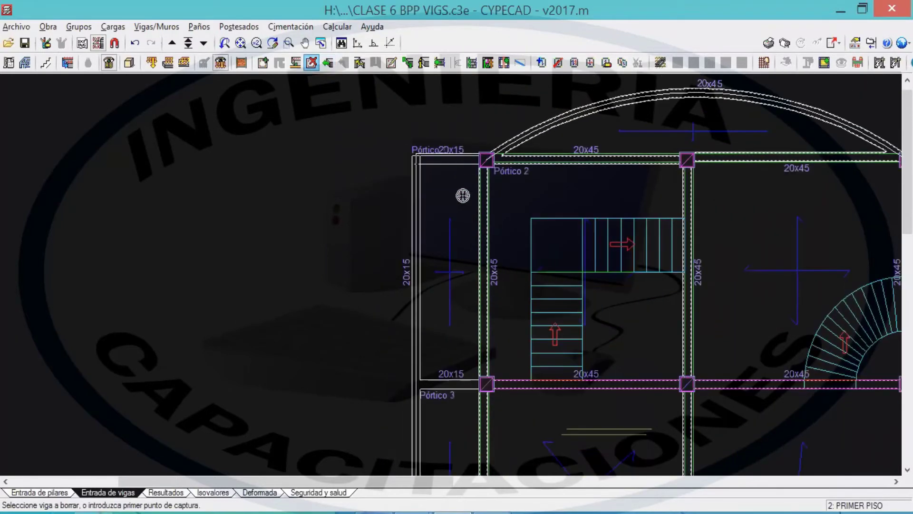
click(152, 32)
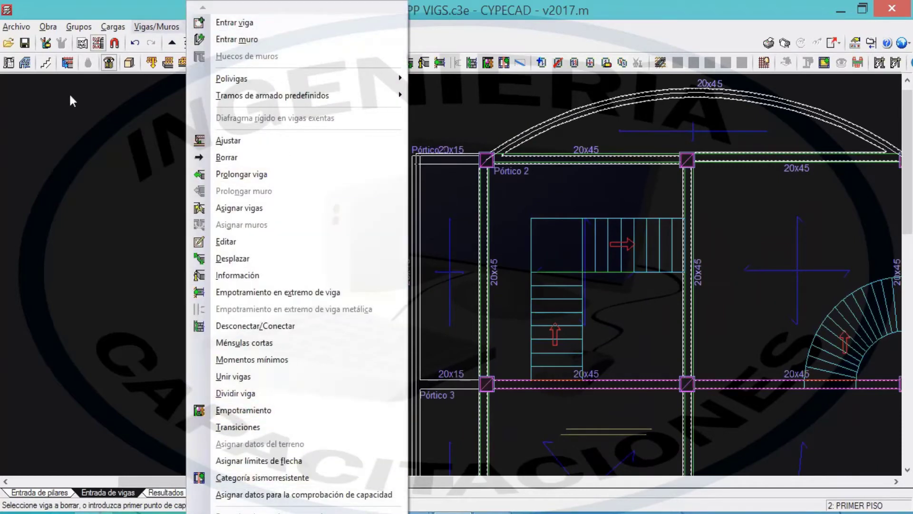
click(95, 125)
click(154, 120)
middle_drag(287, 219, 242, 210)
scroll(263, 203, down, 5)
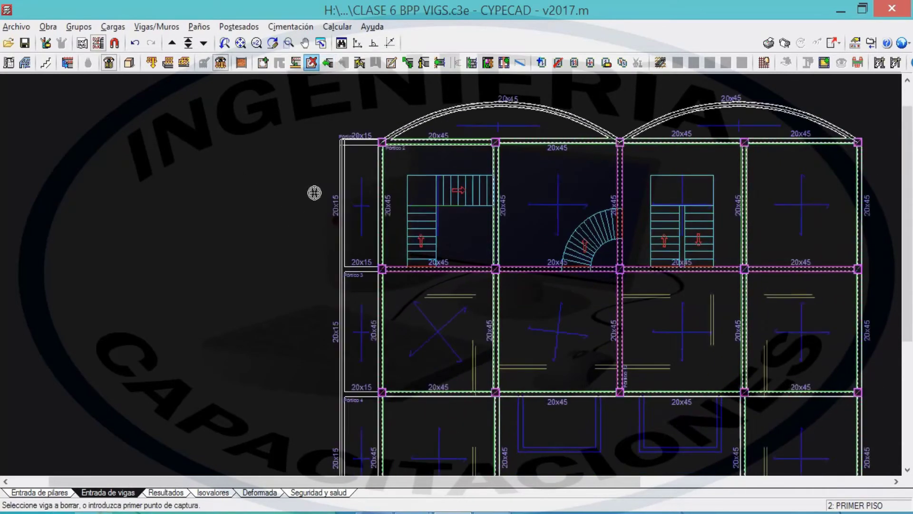
- Assign the slab-edge type without a beam to the Pórtico 9 edge beam and Pórtico 7 cantilever beam of the strip's lowest bay
scroll(365, 285, up, 5)
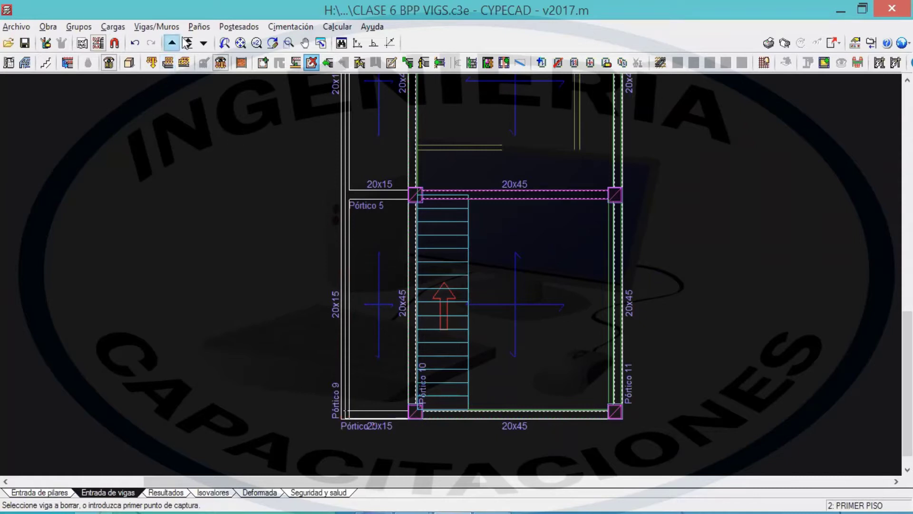
click(156, 26)
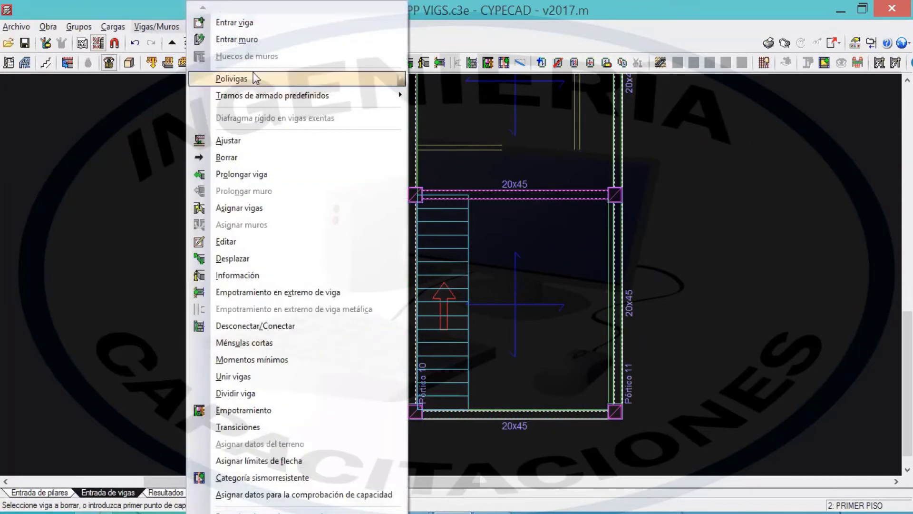
click(259, 208)
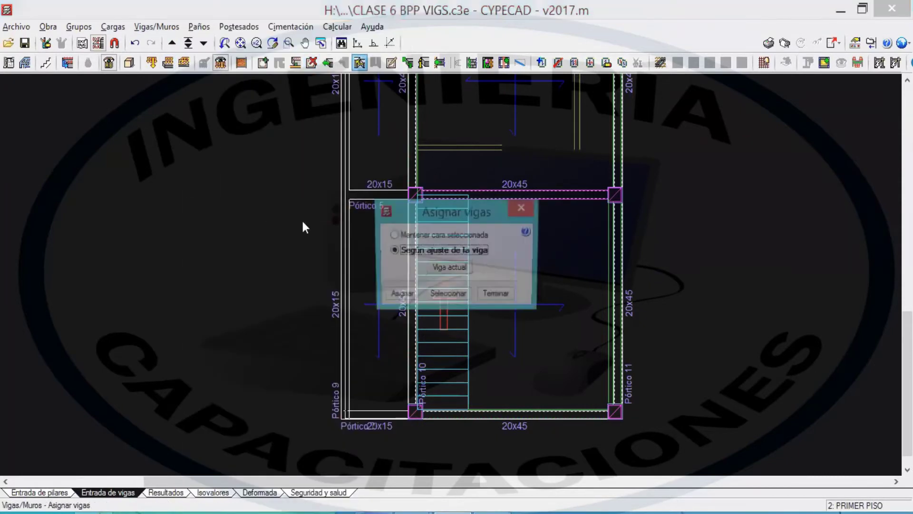
click(430, 270)
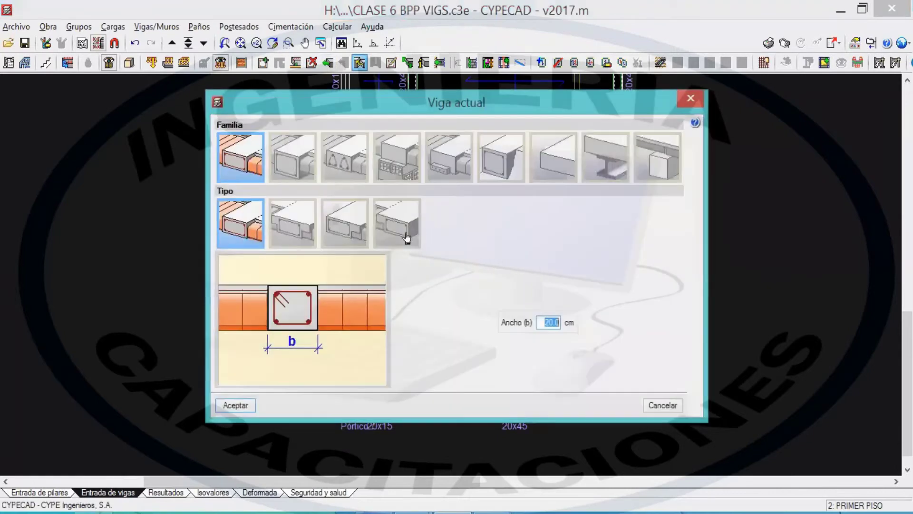
click(547, 164)
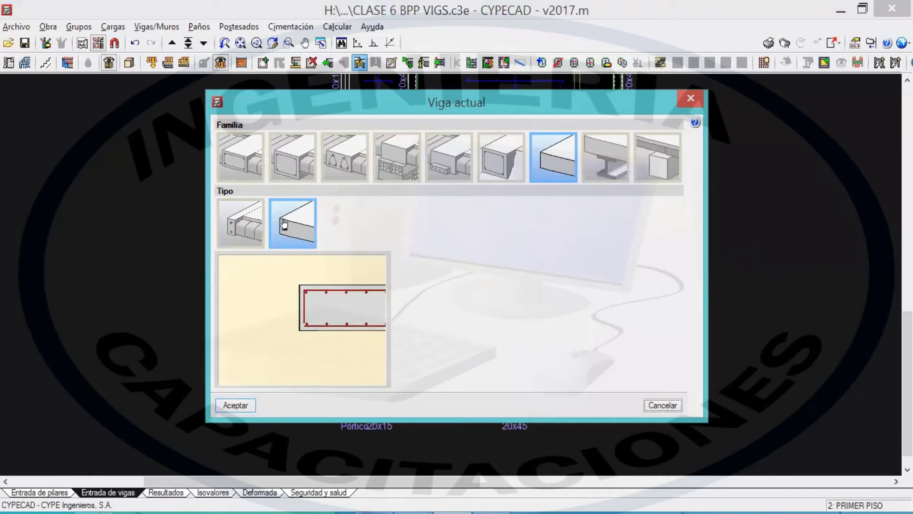
click(236, 405)
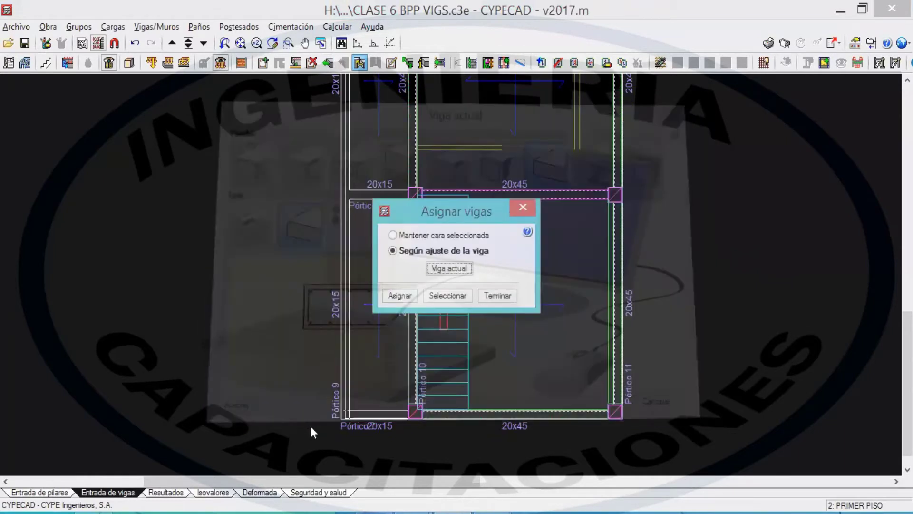
click(392, 297)
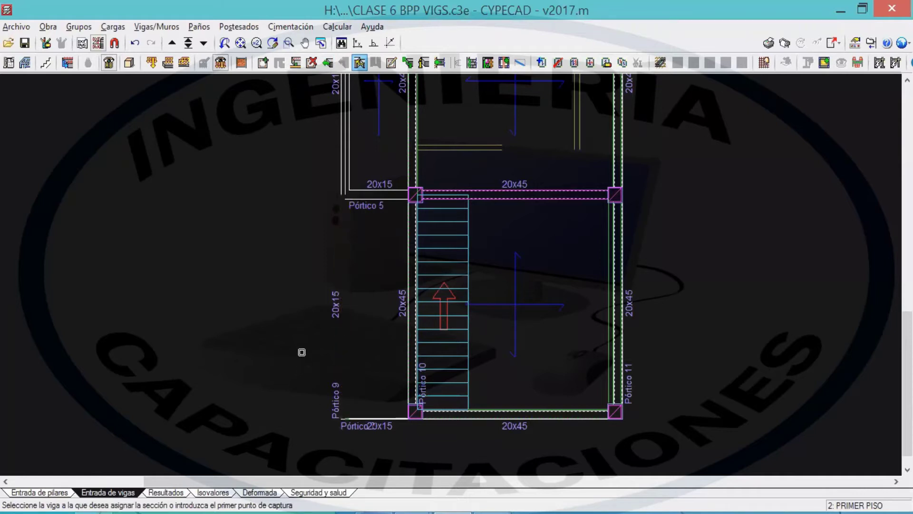
click(352, 358)
click(482, 299)
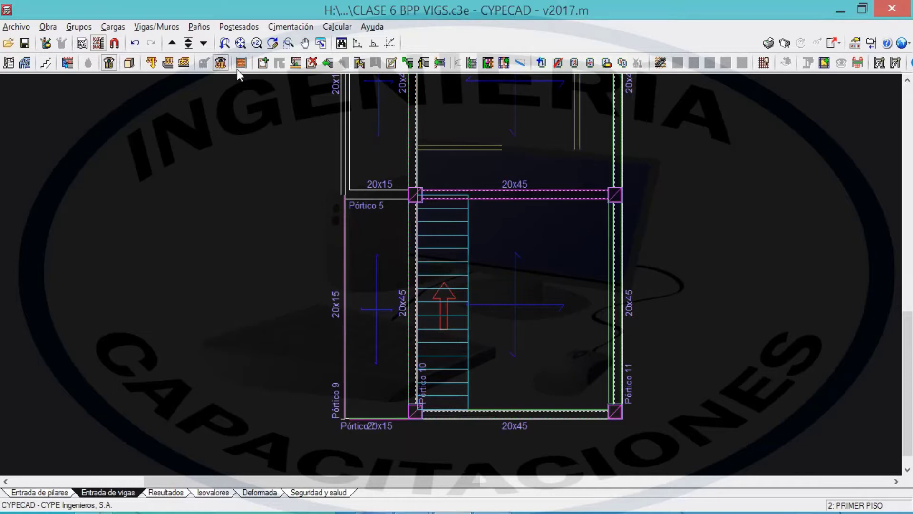
- Examine in the 3D model the slab edge without beams at the lower corner of the cantilever strip
click(129, 63)
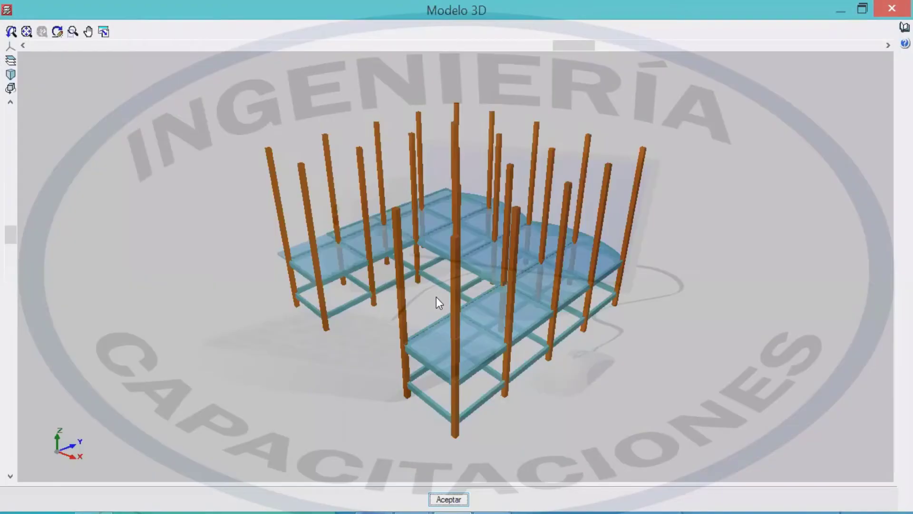
drag(437, 298, 518, 317)
scroll(333, 309, up, 3)
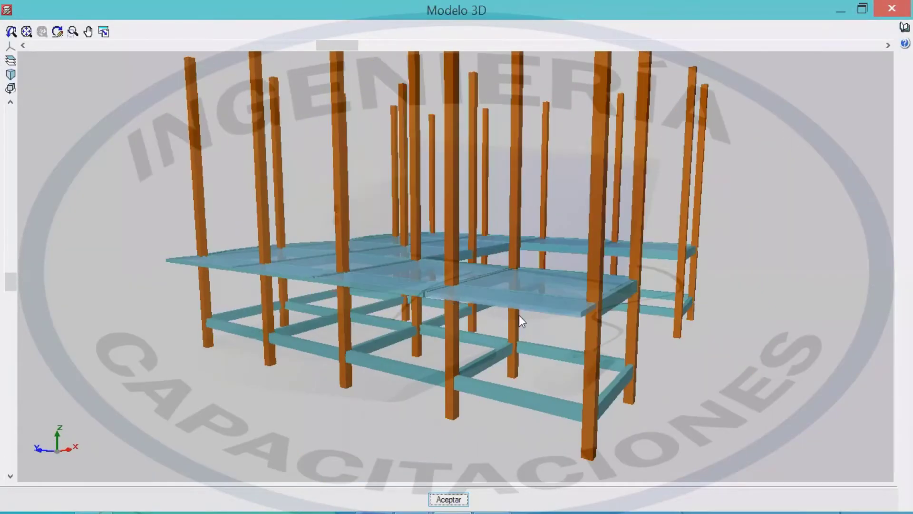
scroll(518, 317, up, 5)
drag(445, 344, 147, 291)
drag(264, 403, 194, 263)
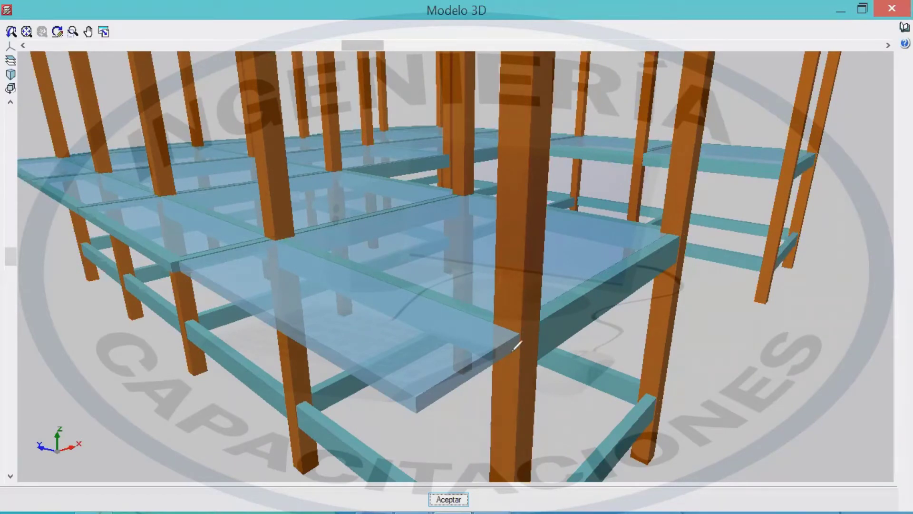
click(437, 393)
mouse_move(306, 342)
mouse_down()
mouse_move(205, 272)
mouse_move(302, 373)
mouse_move(486, 378)
mouse_up()
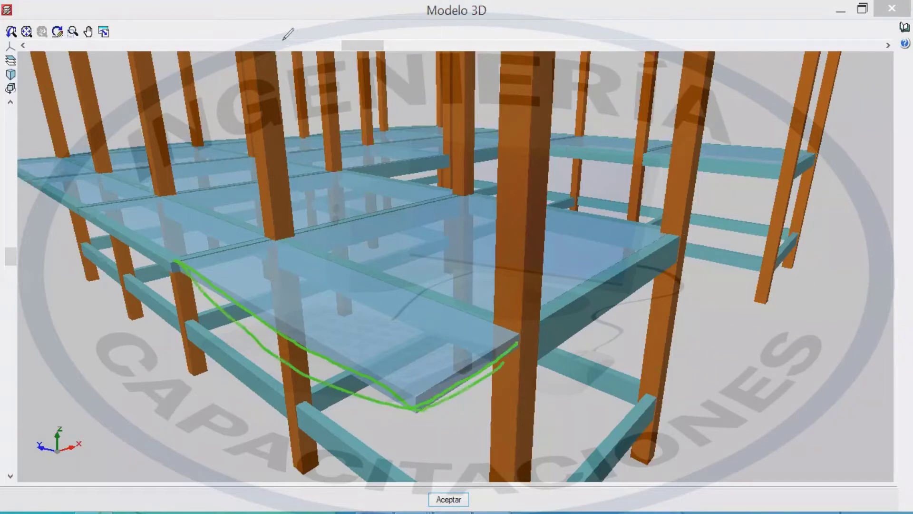
click(257, 50)
drag(247, 303, 513, 371)
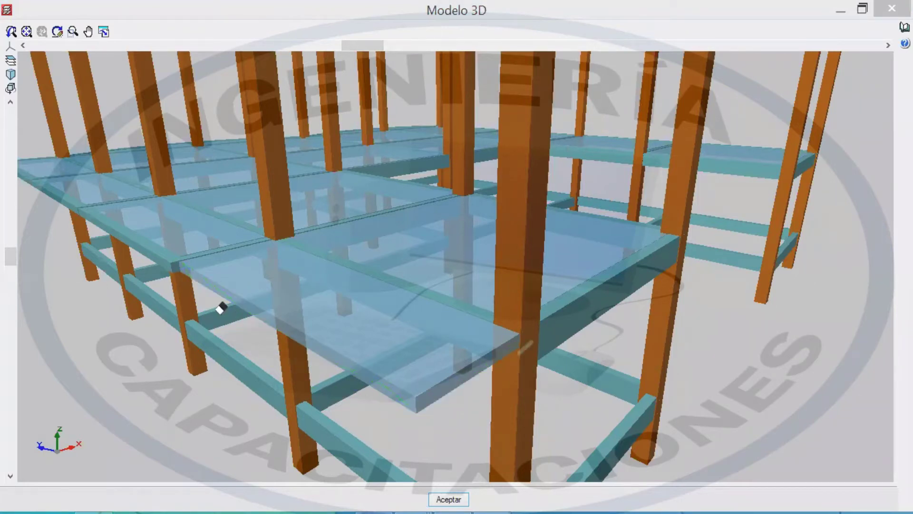
drag(398, 278, 394, 372)
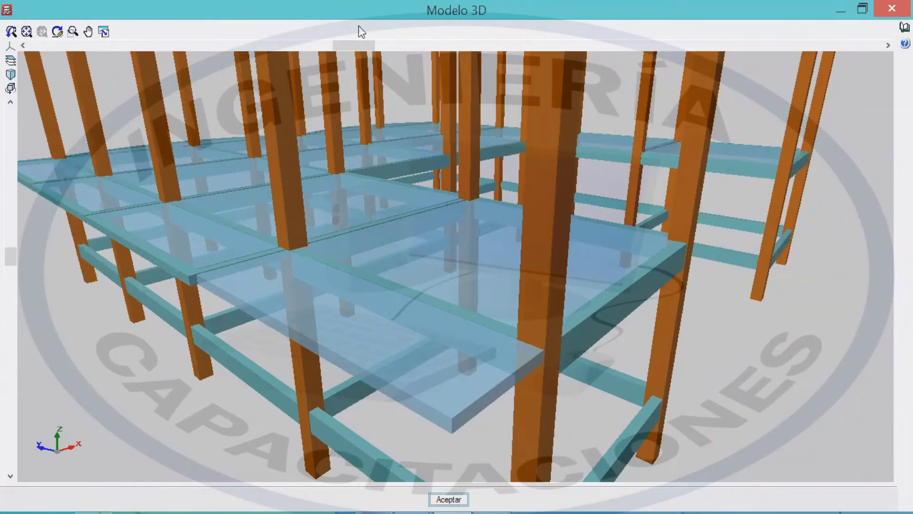
click(192, 276)
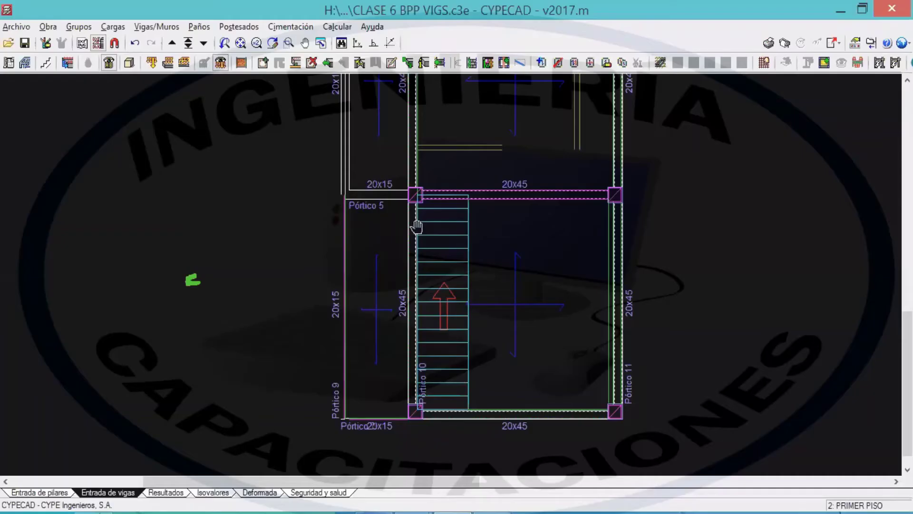
- Set the current beam for assignment back to the flat beam family for the lowest cantilever bay
middle_drag(416, 224, 420, 243)
scroll(413, 243, down, 1)
middle_drag(406, 199, 401, 166)
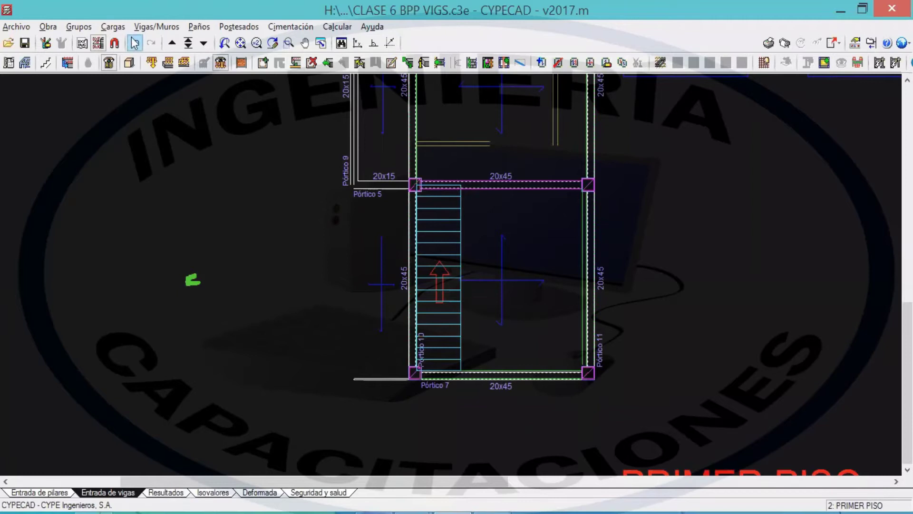
click(157, 27)
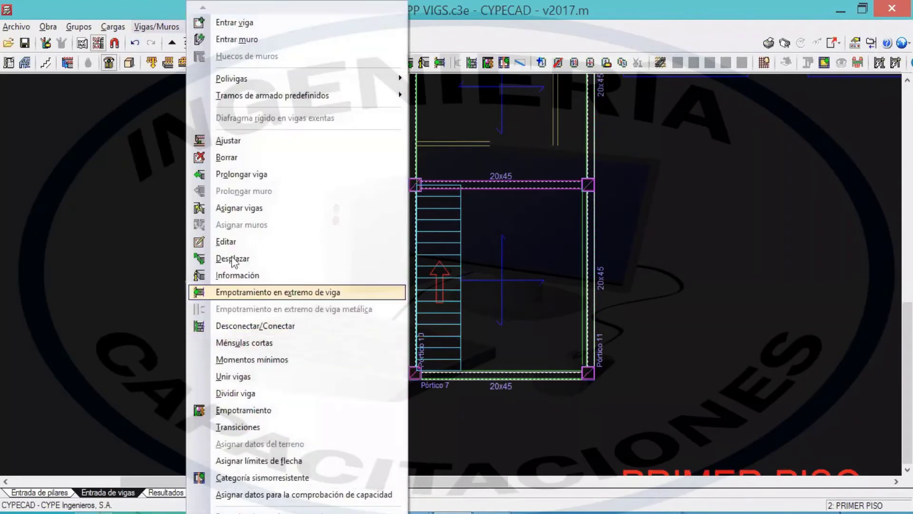
click(245, 209)
click(438, 270)
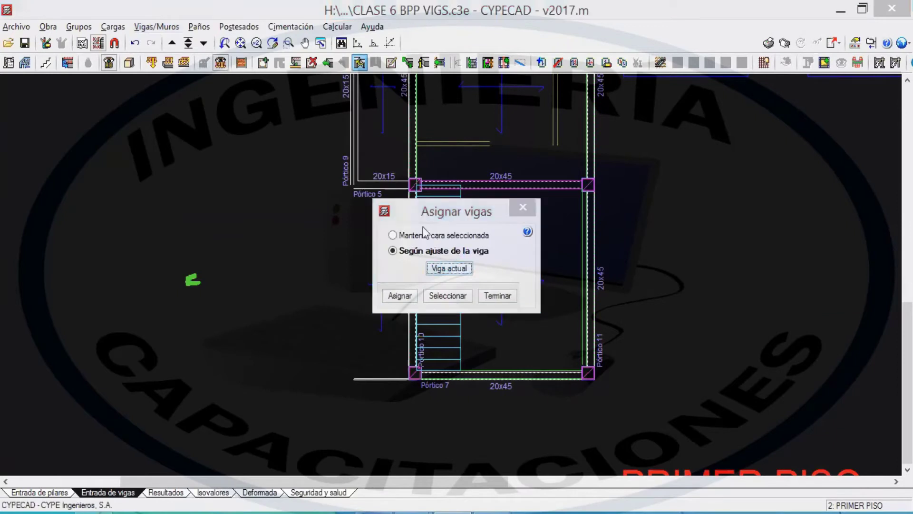
click(286, 154)
click(242, 159)
click(223, 407)
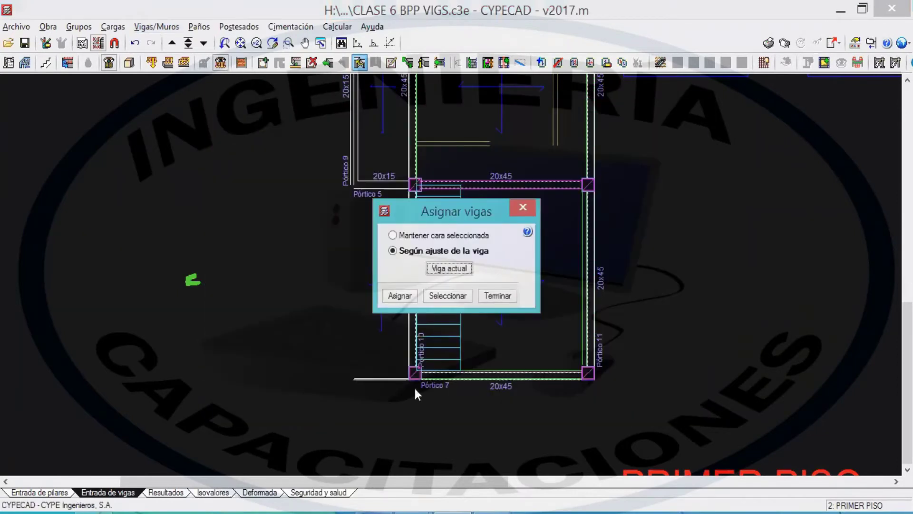
- Assign the flat section to the Pórtico 7 cantilever beam and the lowest Pórtico 9 edge beam, and finish assigning
click(403, 297)
click(382, 380)
click(355, 286)
right_click(369, 330)
click(496, 293)
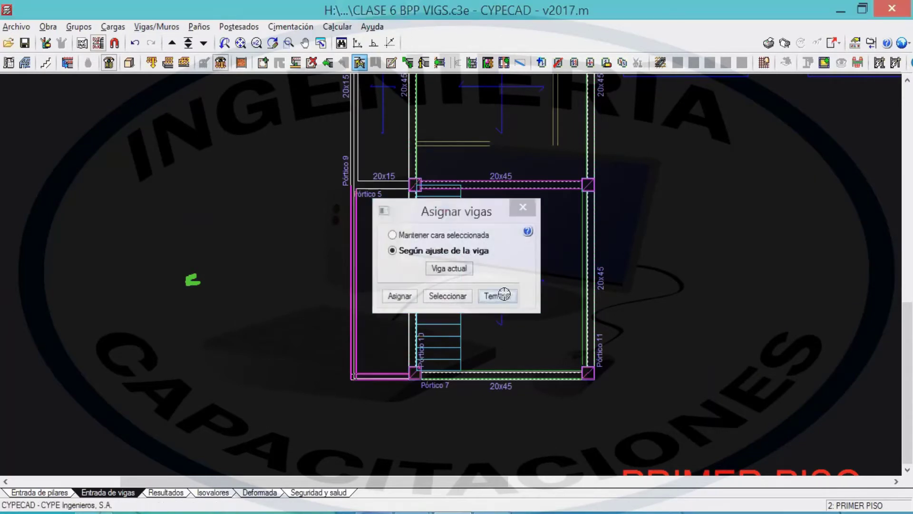
- Go up one floor group to SEGUNDO PISO and bring its whole plan into view
scroll(463, 281, down, 2)
scroll(463, 281, down, 4)
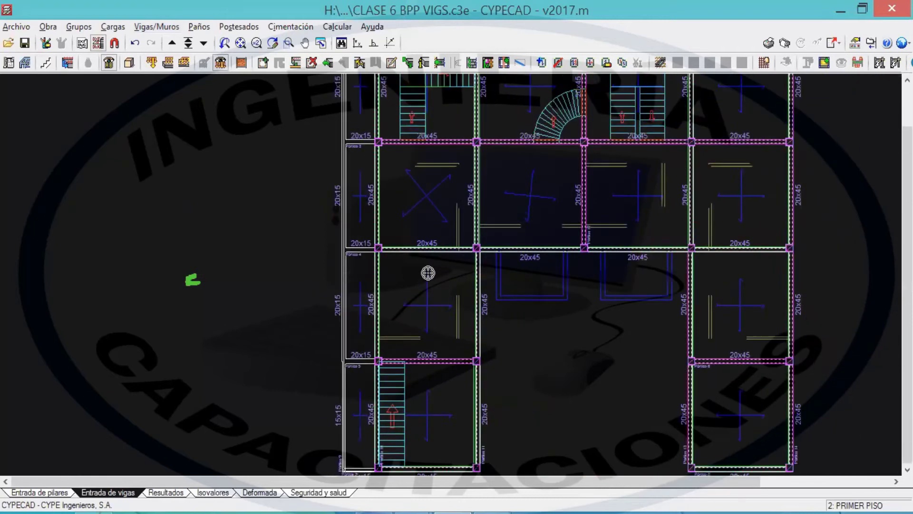
scroll(424, 180, up, 3)
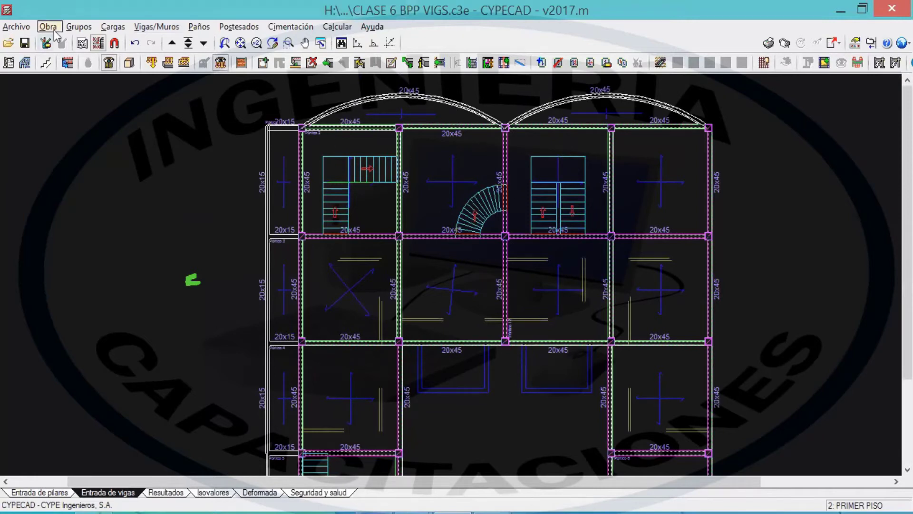
click(172, 43)
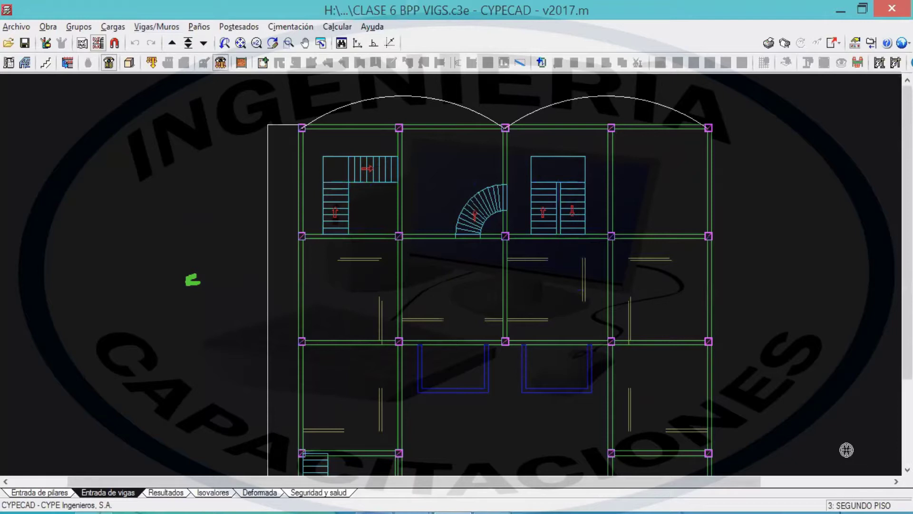
scroll(816, 381, down, 2)
scroll(761, 352, down, 2)
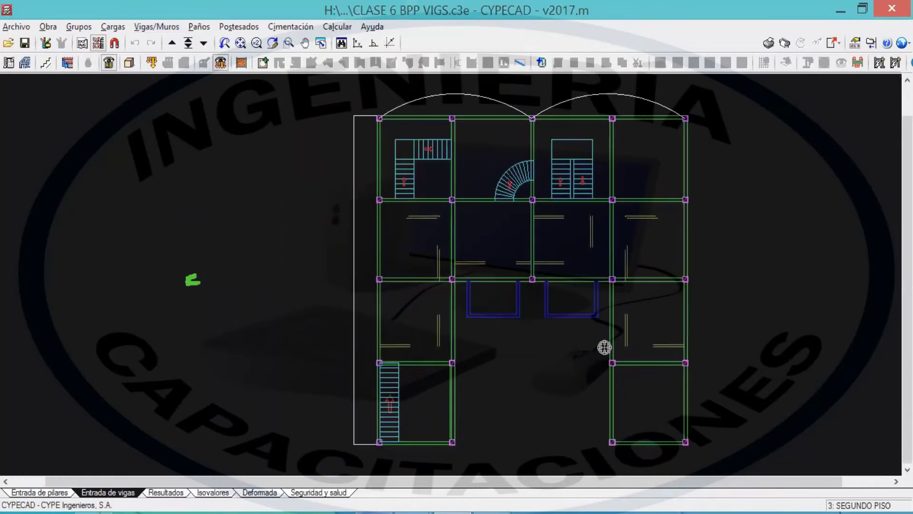
middle_drag(514, 212, 474, 206)
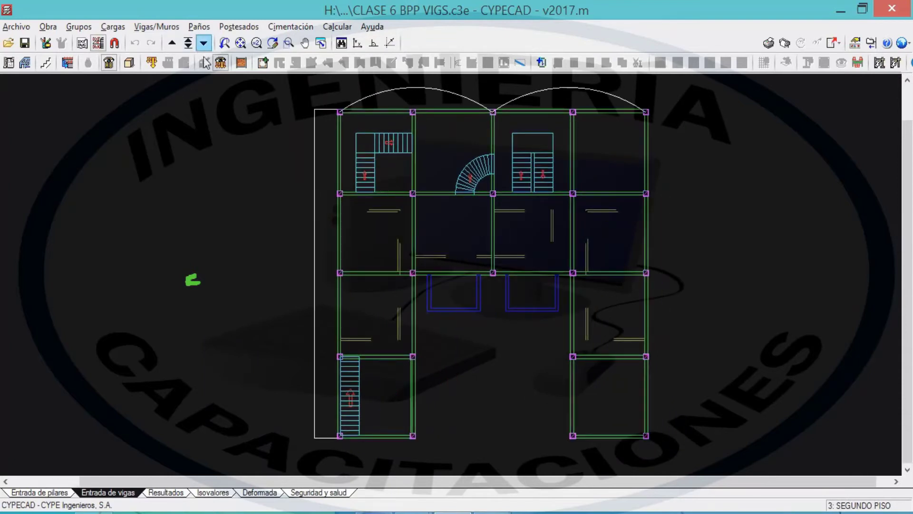
middle_drag(377, 167, 369, 167)
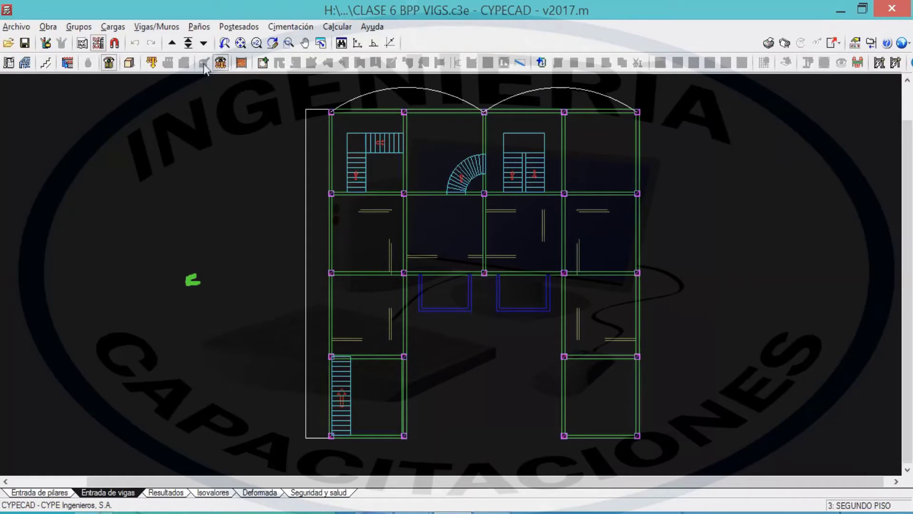
middle_drag(341, 168, 342, 164)
- Copy the elements of group 2. PRIMER PISO into the SEGUNDO PISO group
click(79, 28)
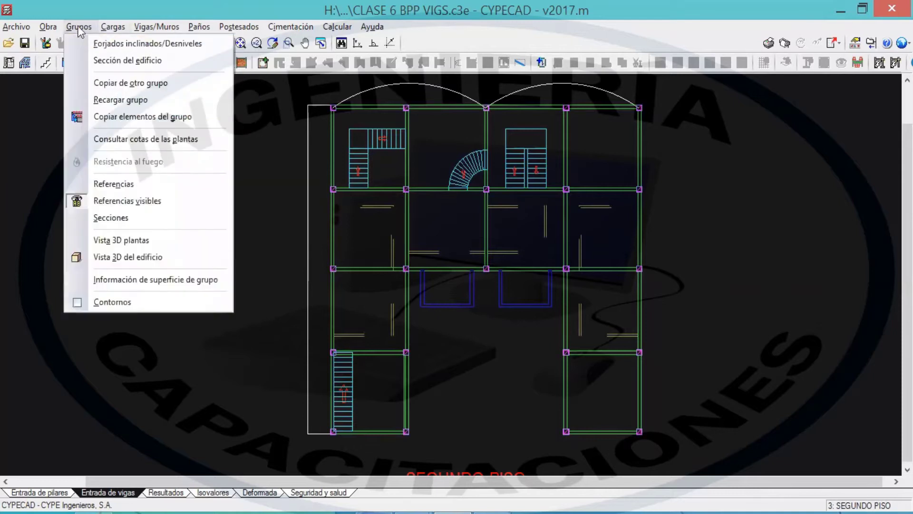
click(145, 83)
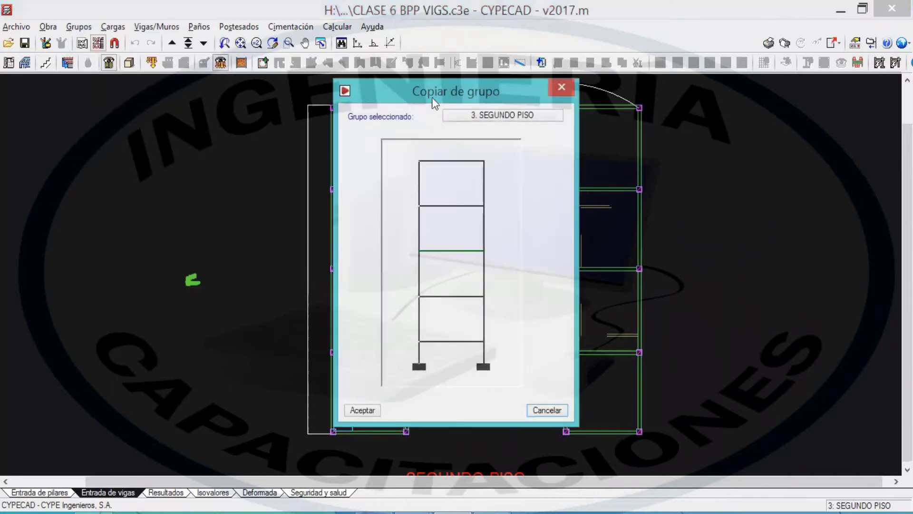
click(398, 107)
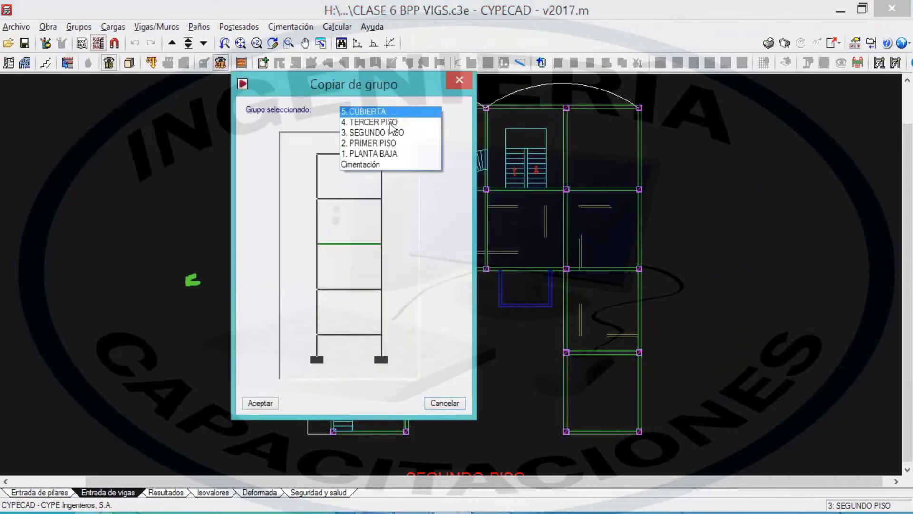
click(332, 86)
click(401, 217)
click(367, 299)
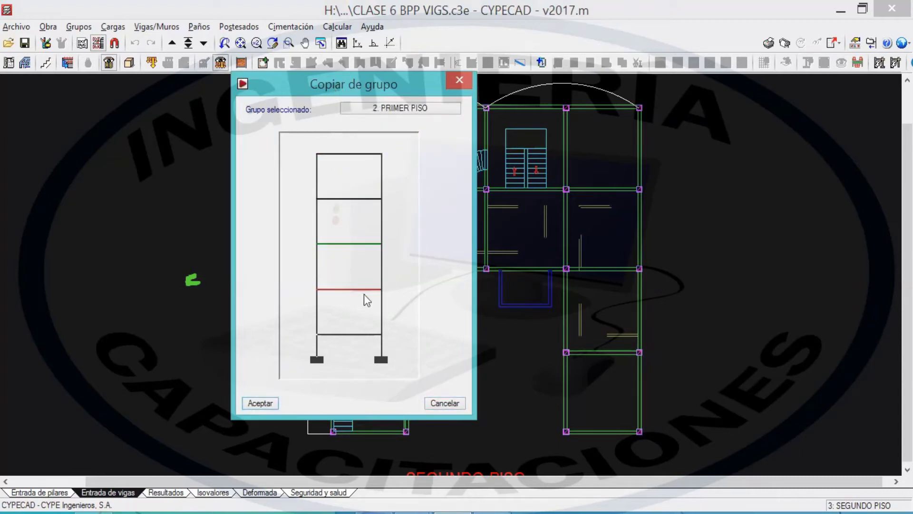
click(367, 327)
click(361, 297)
key(Return)
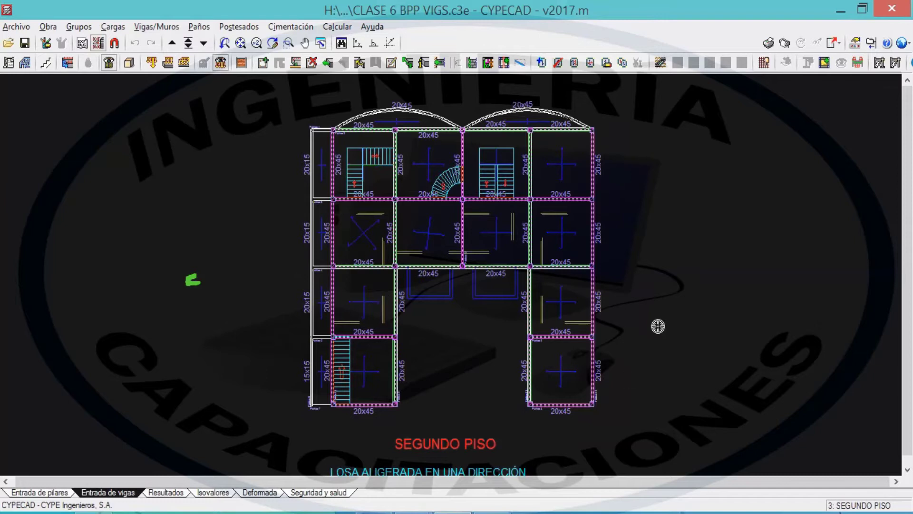
- Start entering a new slab panel on the second floor and choose Forjados de viguetas as its floor type
scroll(440, 249, up, 3)
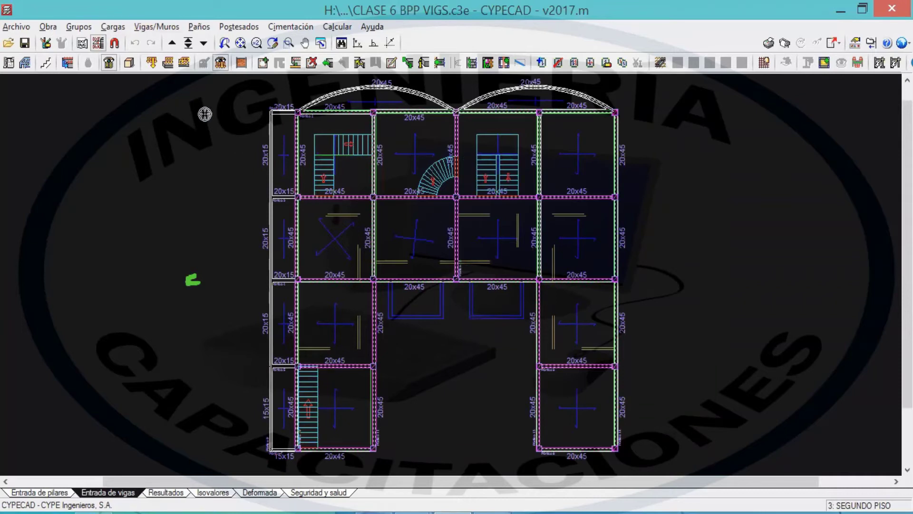
middle_drag(301, 164, 282, 160)
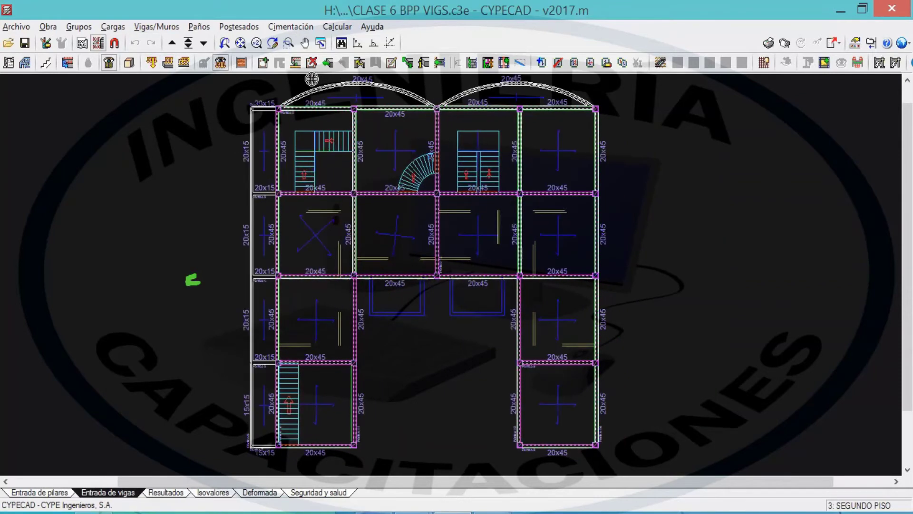
click(198, 26)
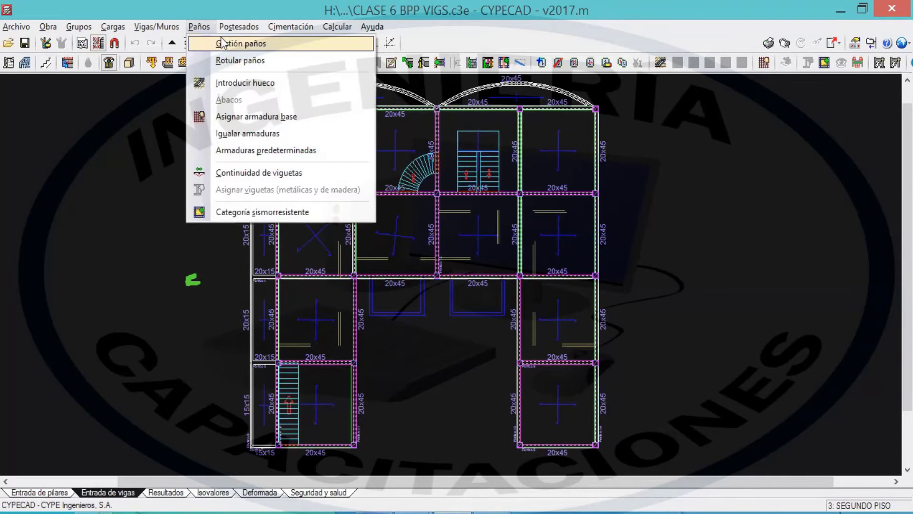
click(217, 41)
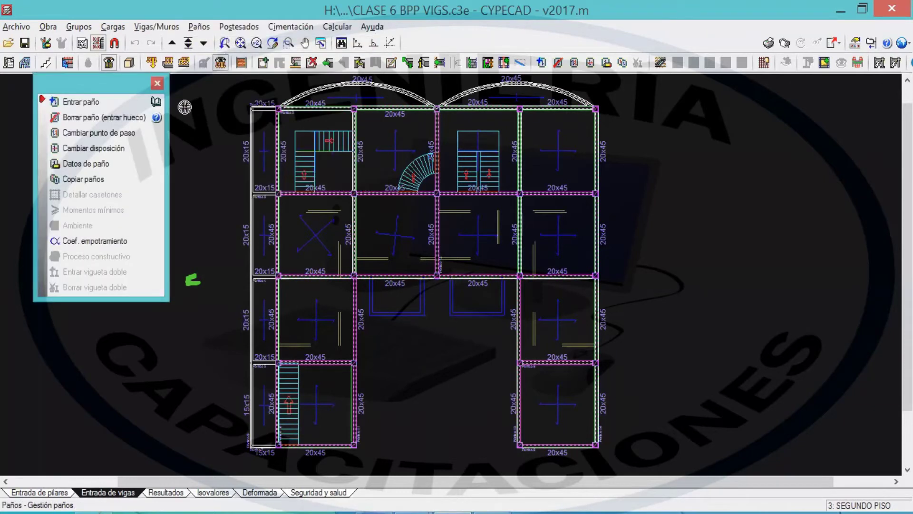
mouse_move(106, 94)
mouse_down()
mouse_move(85, 92)
mouse_move(108, 99)
mouse_up()
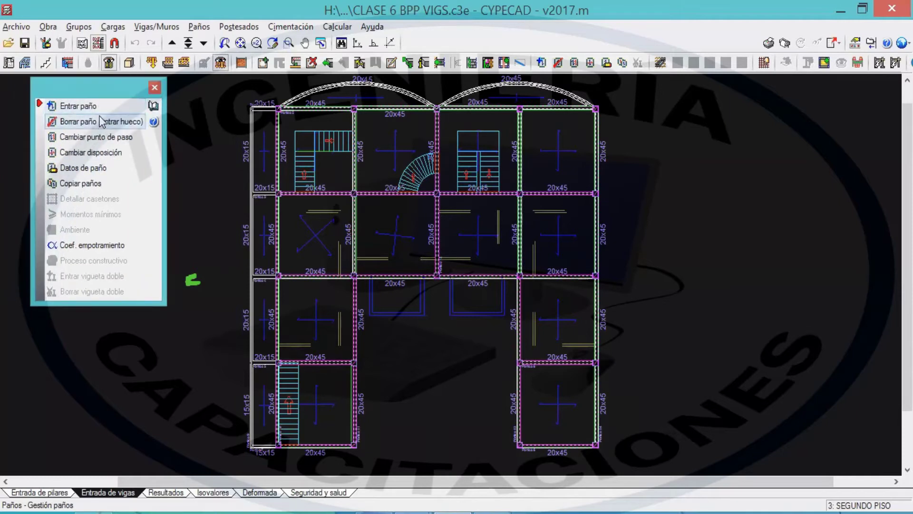
click(104, 107)
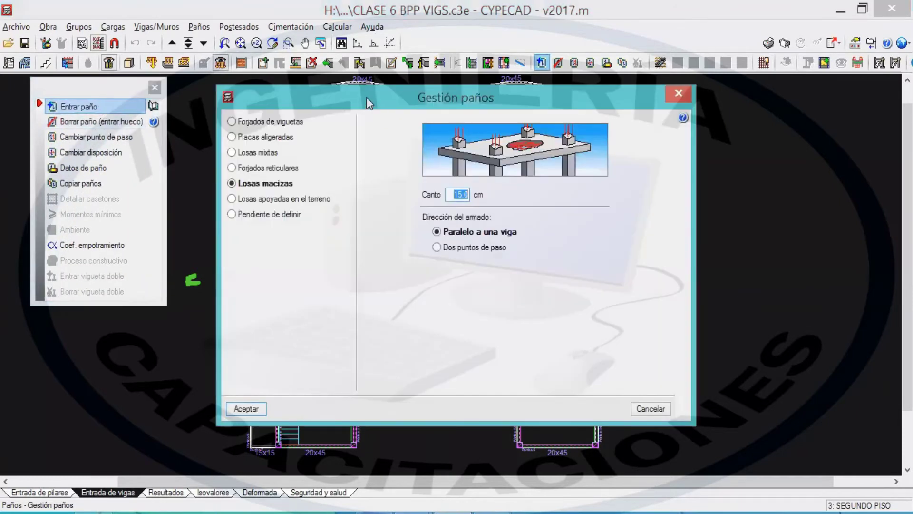
drag(368, 102, 376, 88)
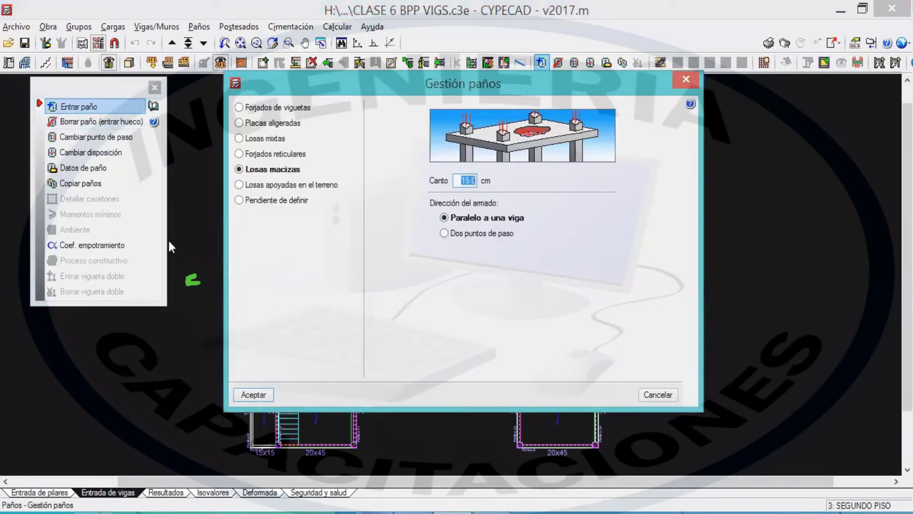
click(291, 109)
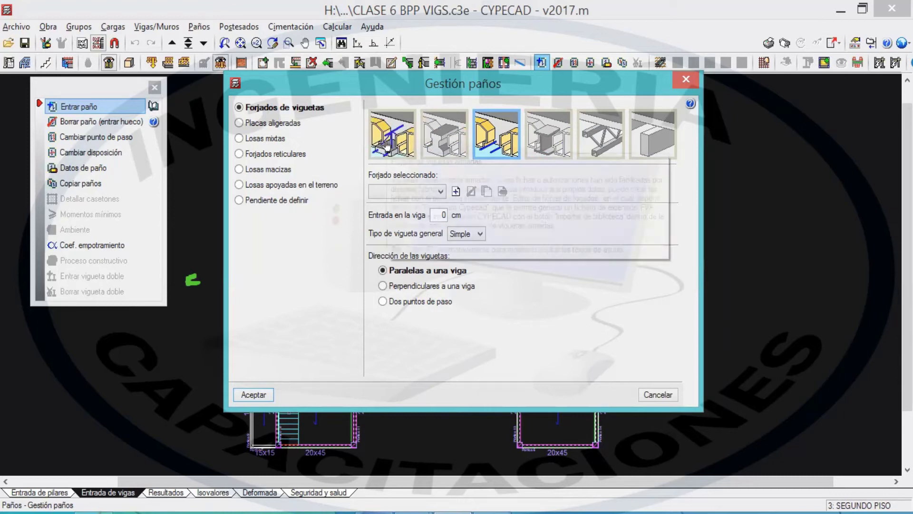
mouse_move(388, 145)
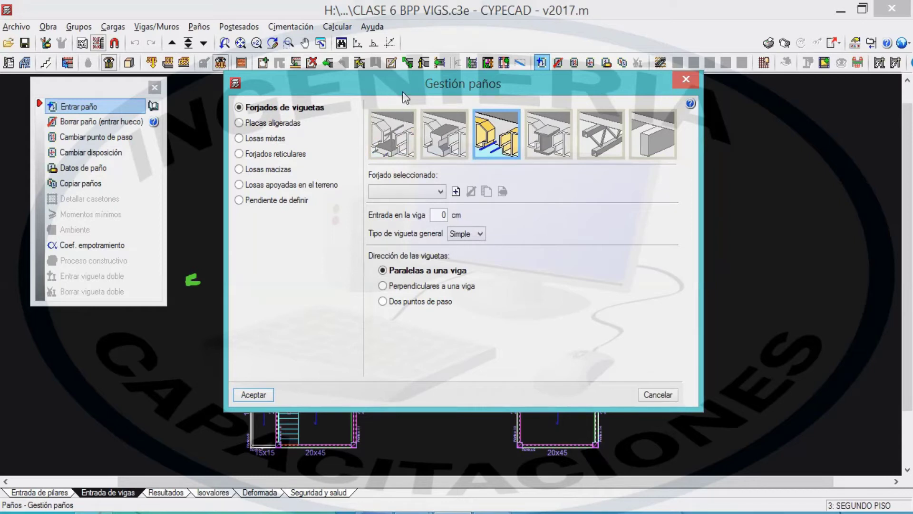
drag(403, 92, 393, 85)
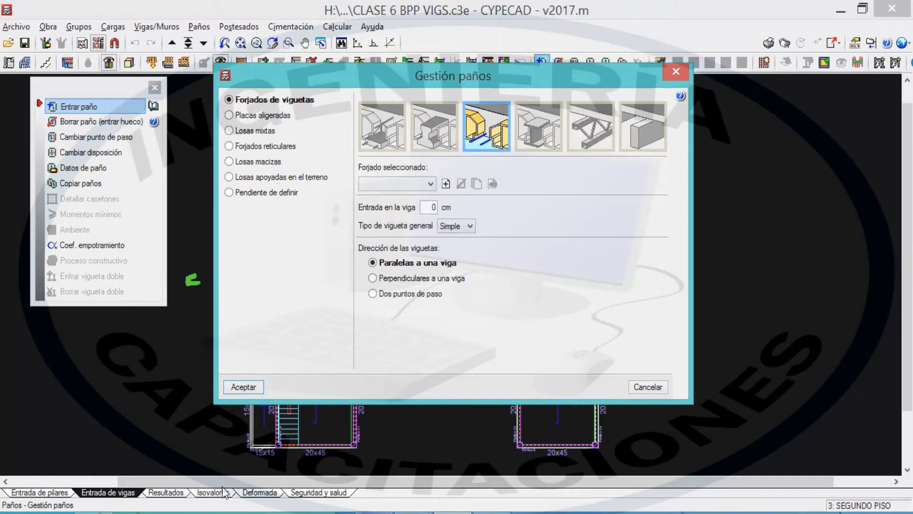
- Switch to the Canva course slides, review the Losas macizas and Losas aligeradas pages, and present Losas aligeradas viguetas armadas full screen
click(140, 505)
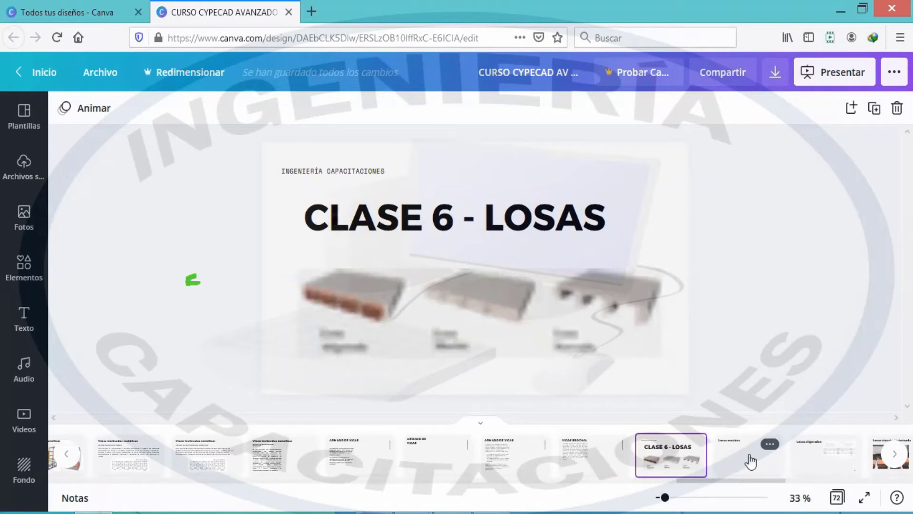
click(753, 459)
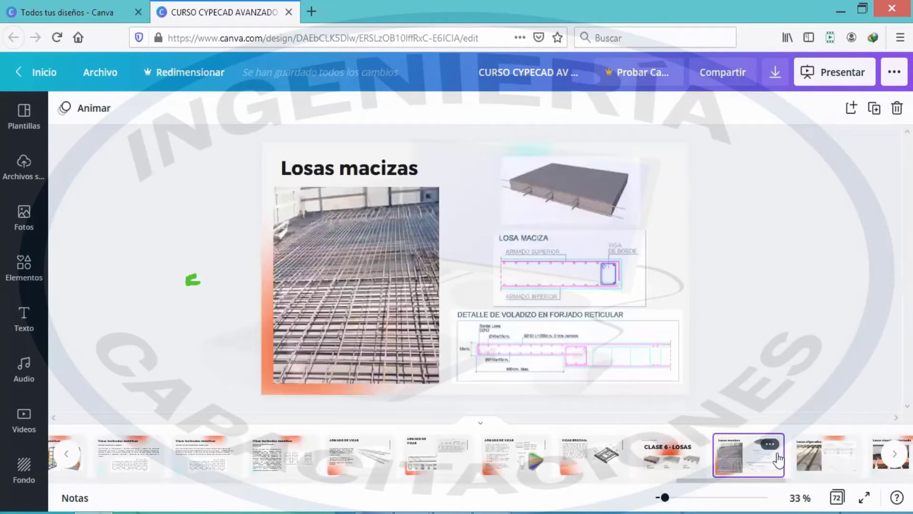
click(821, 462)
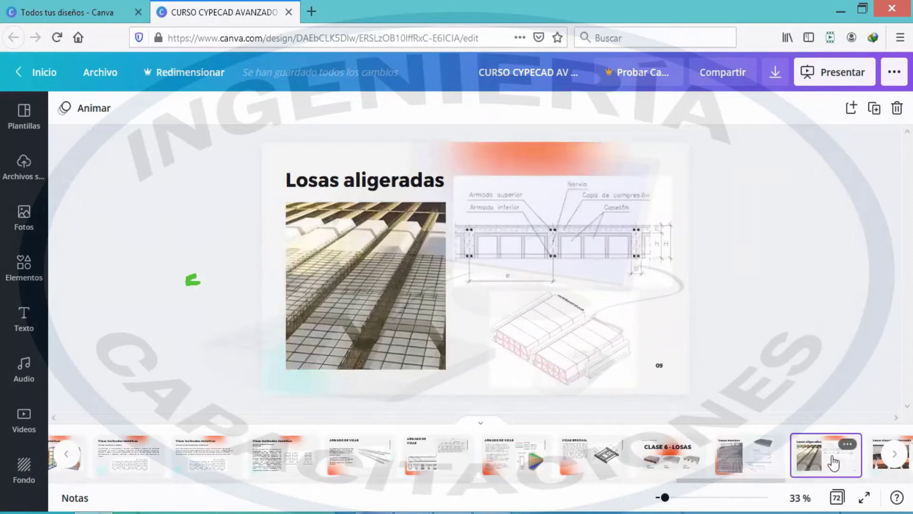
click(894, 453)
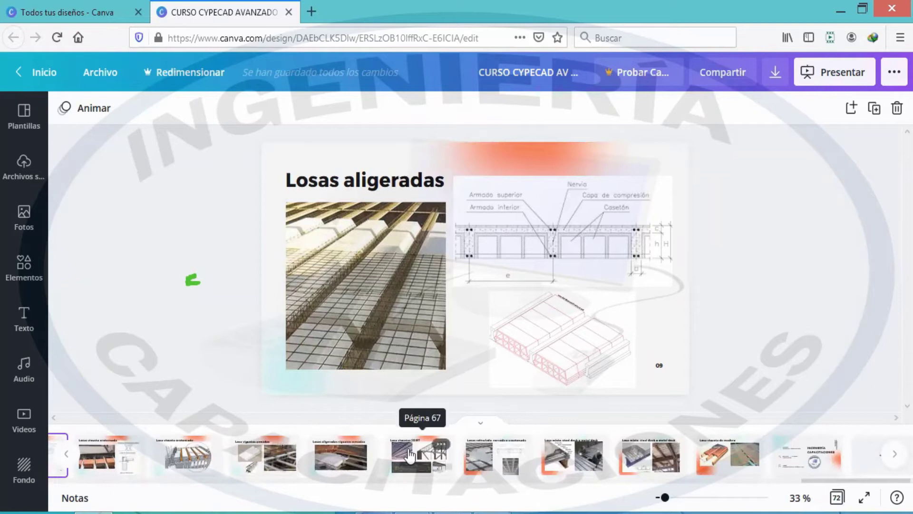
click(346, 458)
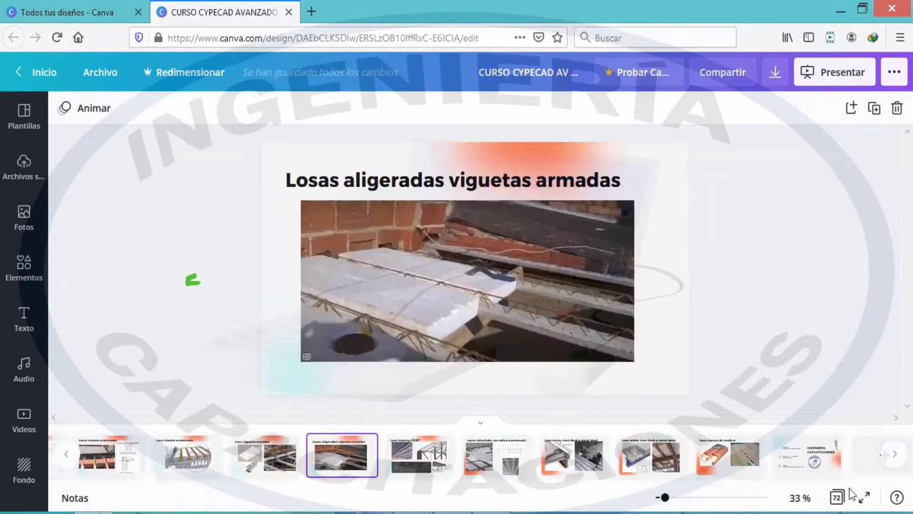
click(862, 498)
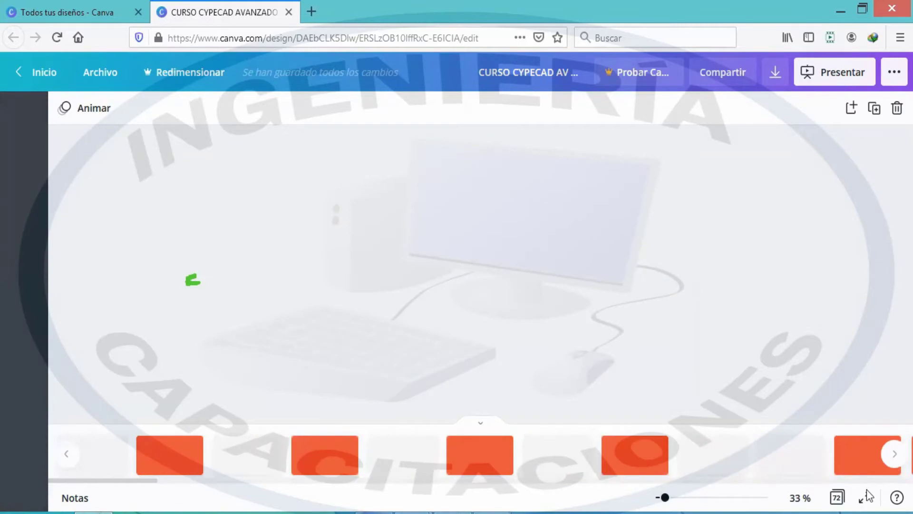
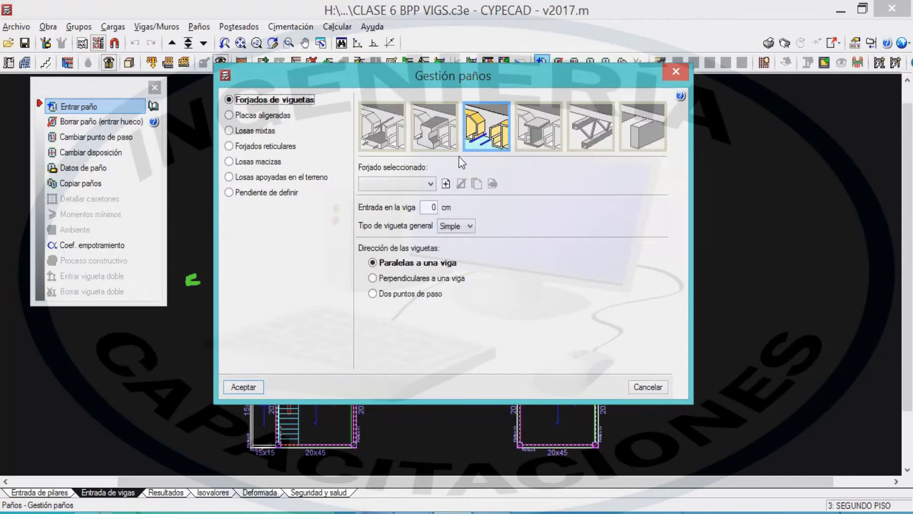
- Choose Forjado de viguetas pretensadas as the joist type for the new panel and check which floors are available
click(437, 137)
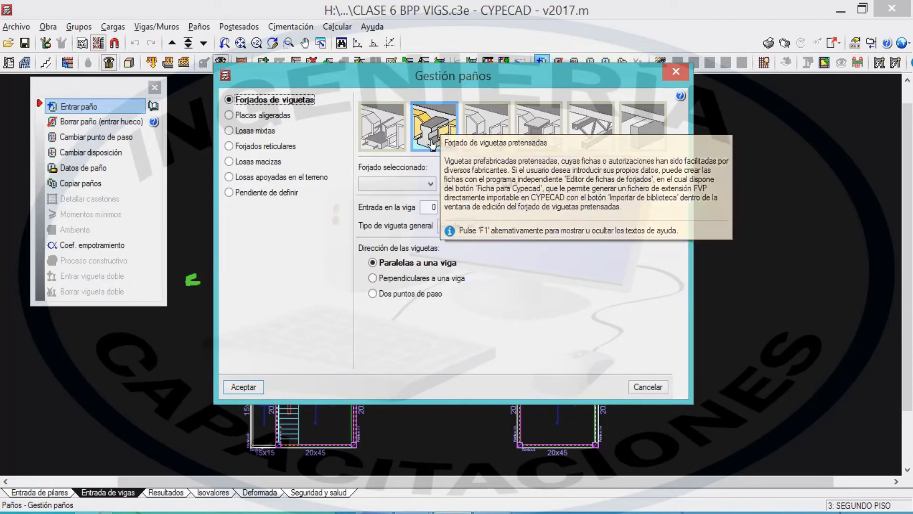
click(413, 184)
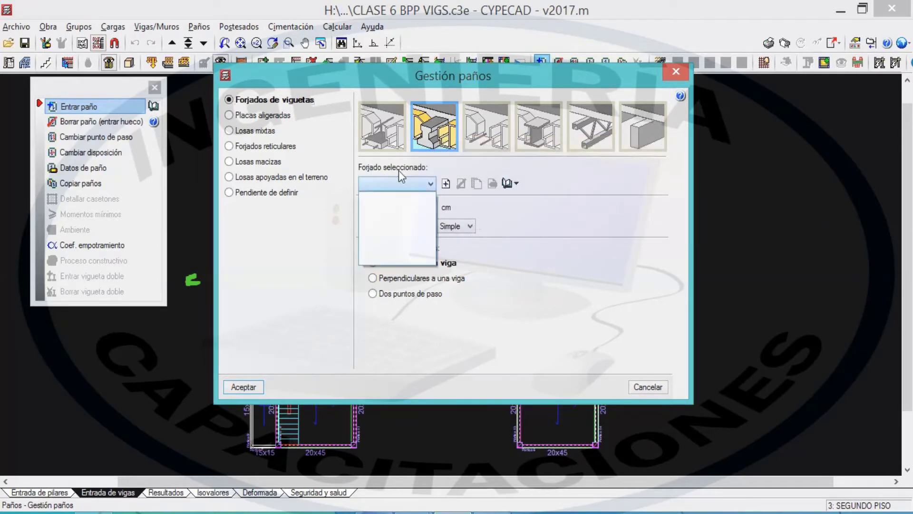
click(410, 182)
click(411, 184)
click(403, 186)
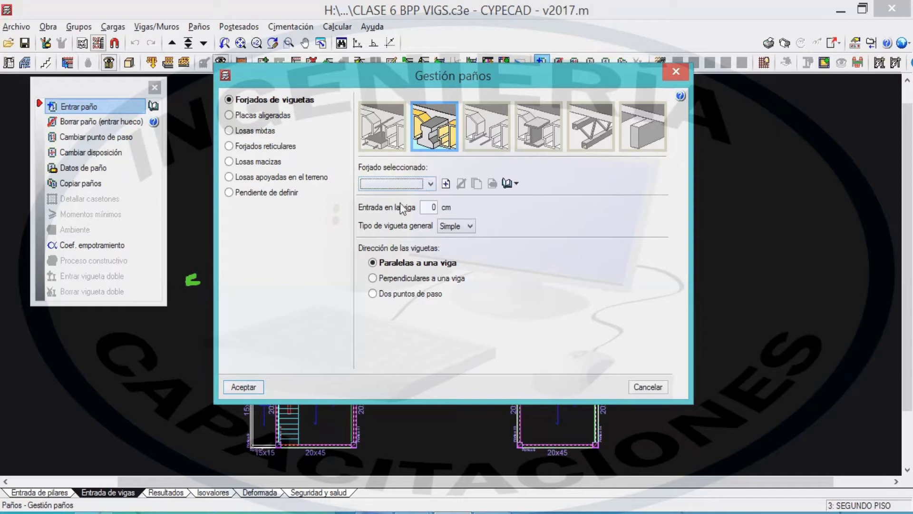
- Open a new concrete joist floor definition and give it the reference LOSA VIGUETAS H
click(444, 188)
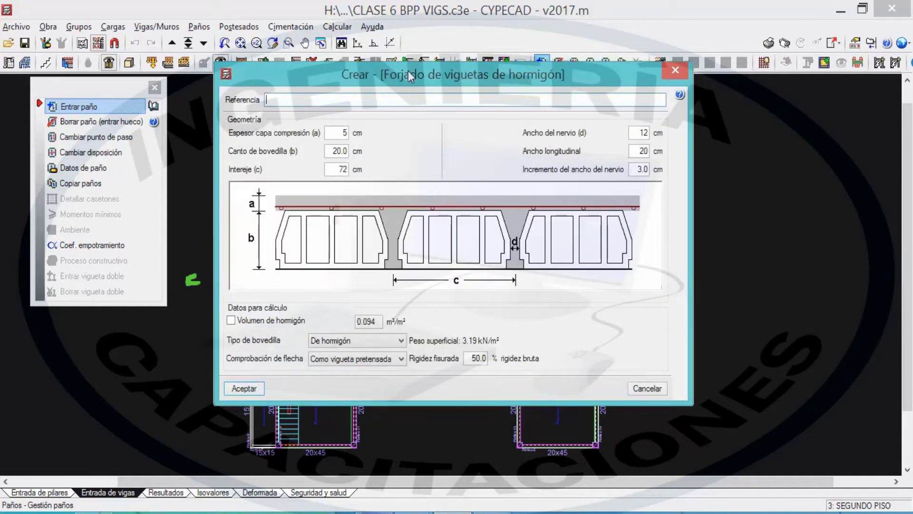
drag(408, 71, 449, 72)
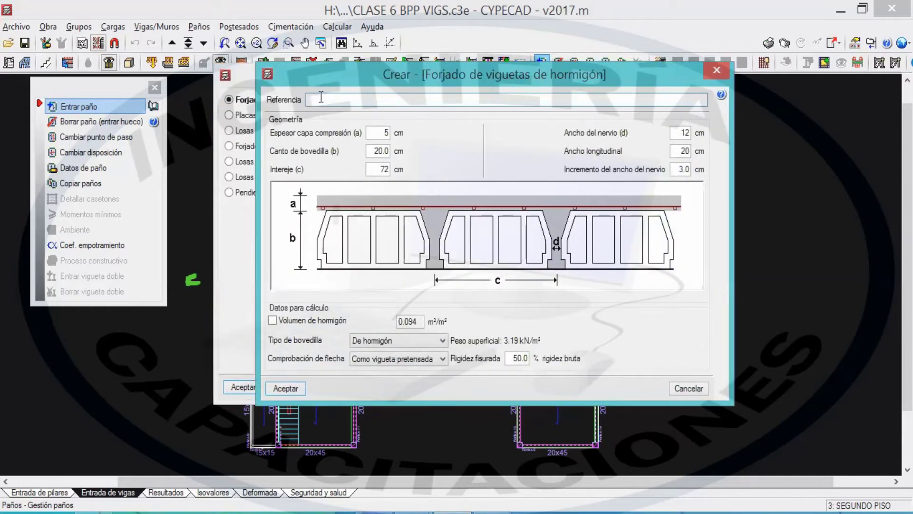
drag(363, 79, 400, 70)
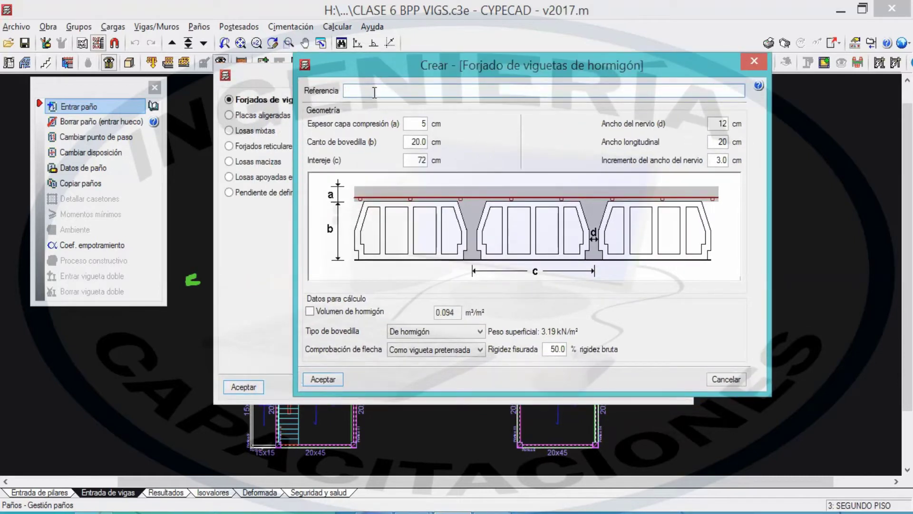
text(LOSA VIGUETAS H)
- Annotate the screen with a beam of span L, its dashed moment curve and a midspan moment labelled Mu, plus a separate beam line
click(401, 25)
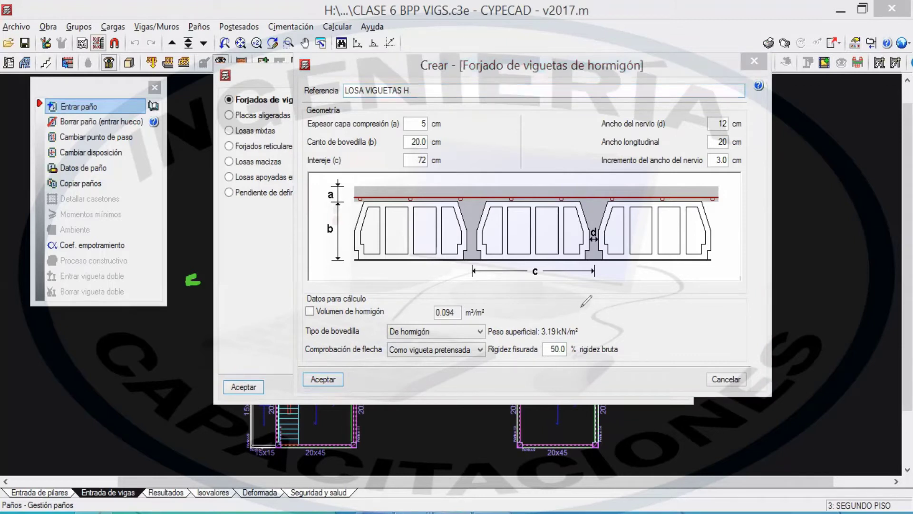
drag(571, 297, 862, 287)
mouse_move(719, 245)
mouse_down()
mouse_move(724, 270)
mouse_move(738, 269)
mouse_up()
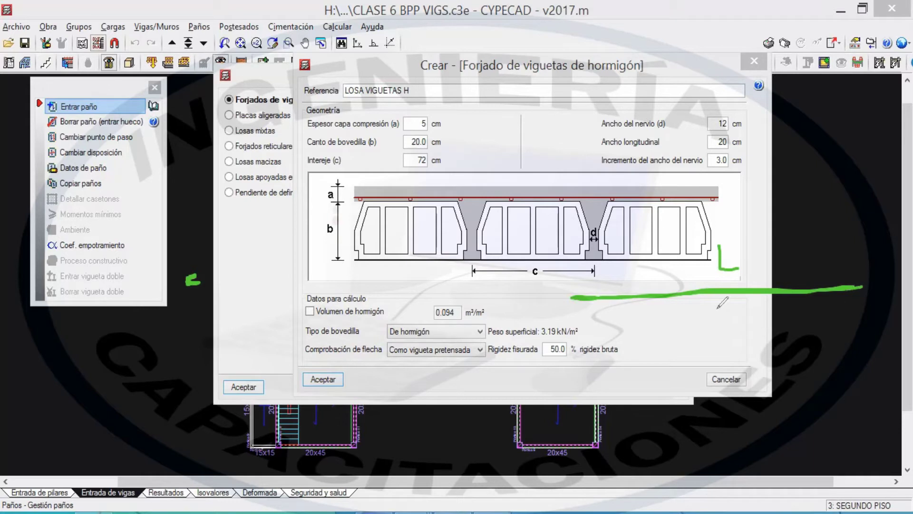
drag(582, 305, 645, 344)
drag(675, 354, 691, 355)
drag(721, 360, 766, 352)
drag(789, 343, 799, 334)
drag(837, 306, 840, 301)
drag(854, 290, 859, 281)
drag(714, 359, 717, 354)
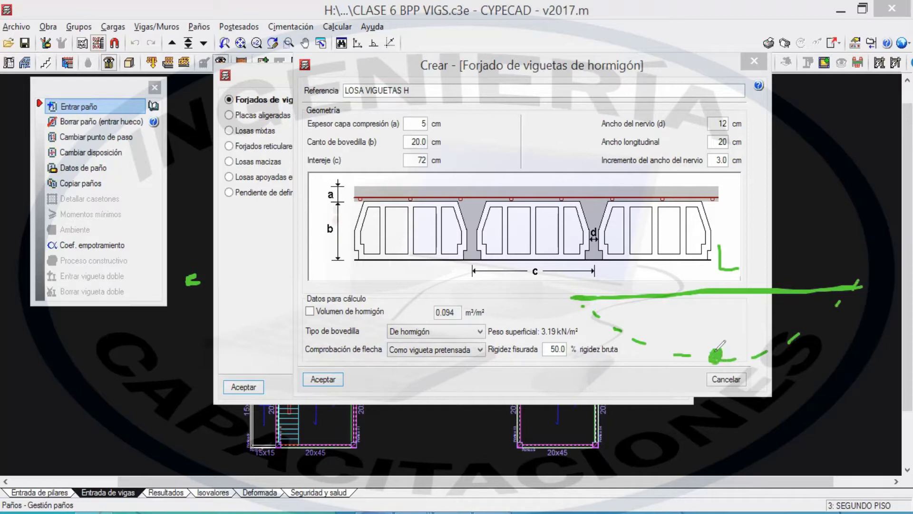
drag(715, 301, 714, 306)
drag(711, 326, 709, 338)
drag(742, 366, 738, 397)
mouse_move(743, 366)
mouse_down()
mouse_move(769, 386)
mouse_move(797, 365)
mouse_up()
drag(722, 407, 799, 395)
drag(834, 357, 845, 359)
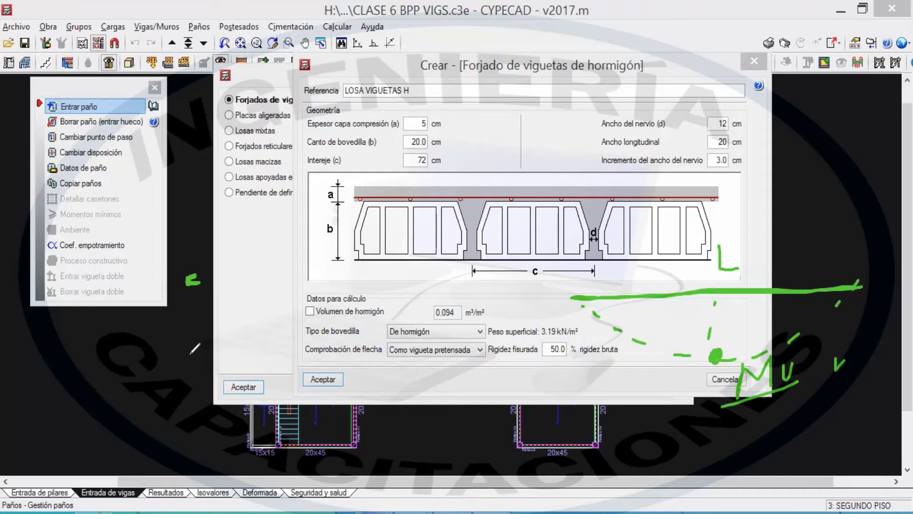
drag(62, 354, 183, 367)
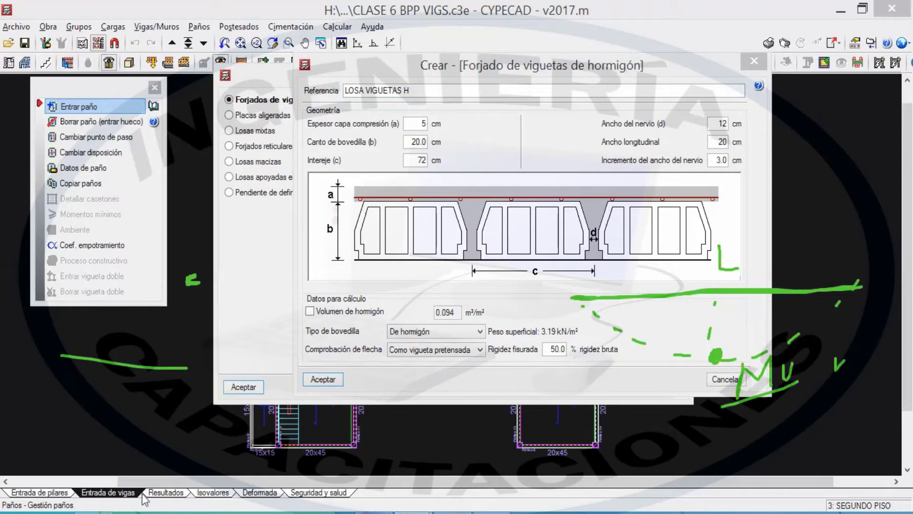
- Switch to the Canva course slides and show the Losas vigueta pretensada page
click(94, 512)
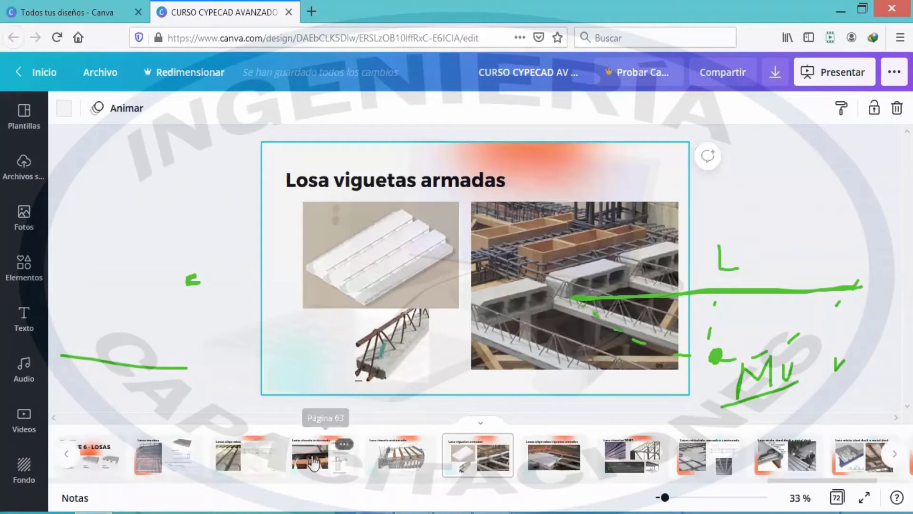
click(313, 461)
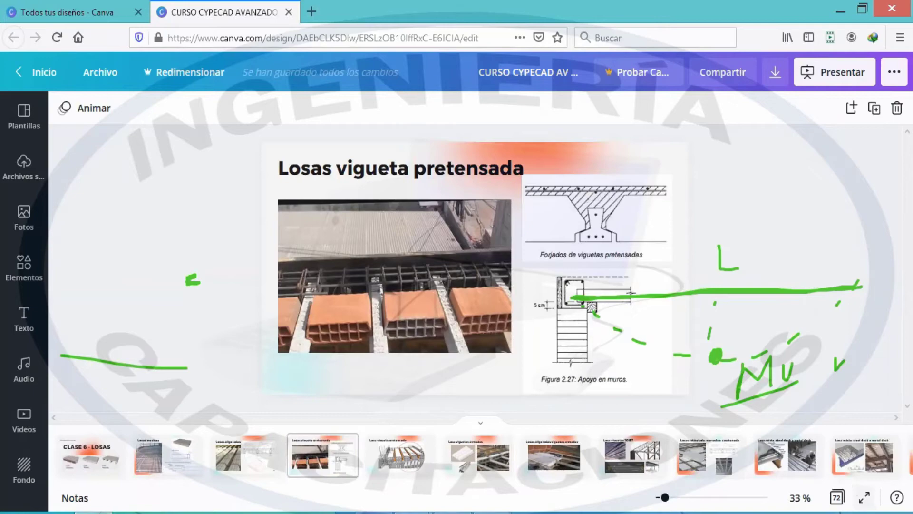
- Show the Losas vigueta pretensada slide with the browser in full screen
key(F11)
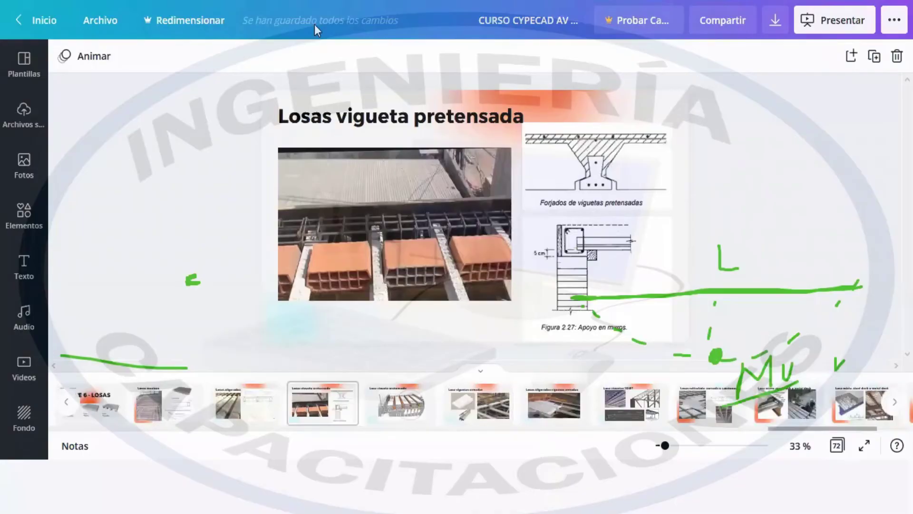
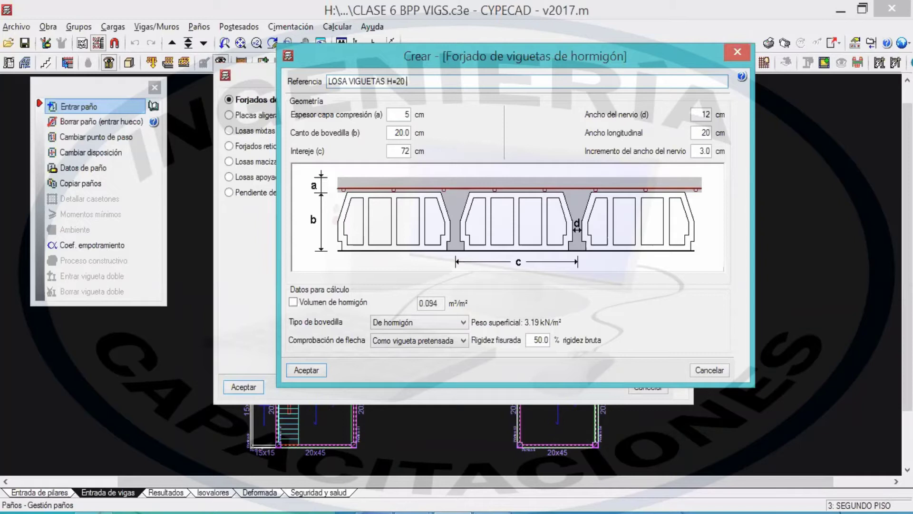
- Back in CYPECAD, complete the floor reference as LOSA VIGUETAS H=20 cm and set the Canto de bovedilla (b) to 15 cm
text(m)
click(391, 135)
text(15)
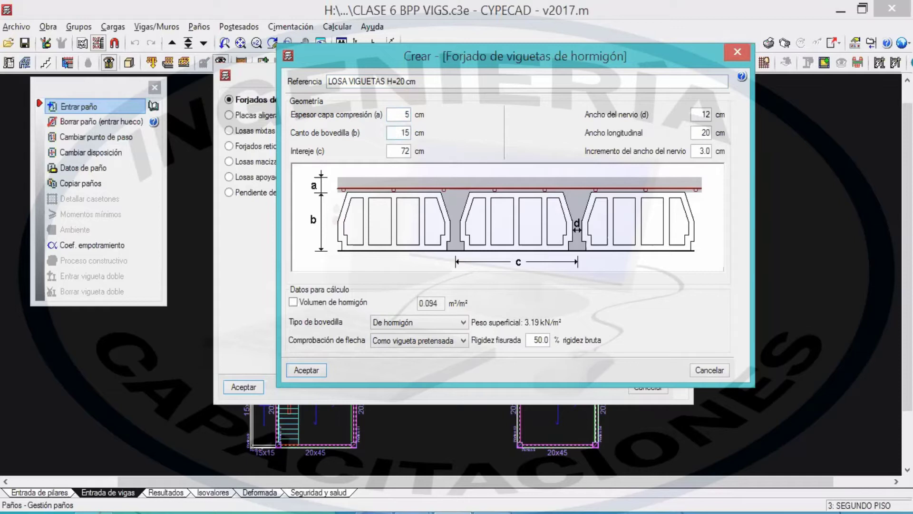
key(Tab)
- Mark dimension c and the joist centres in the section diagram, and set the Intereje (c) to 50 cm
mouse_move(344, 148)
mouse_down()
mouse_move(357, 152)
mouse_move(351, 164)
mouse_up()
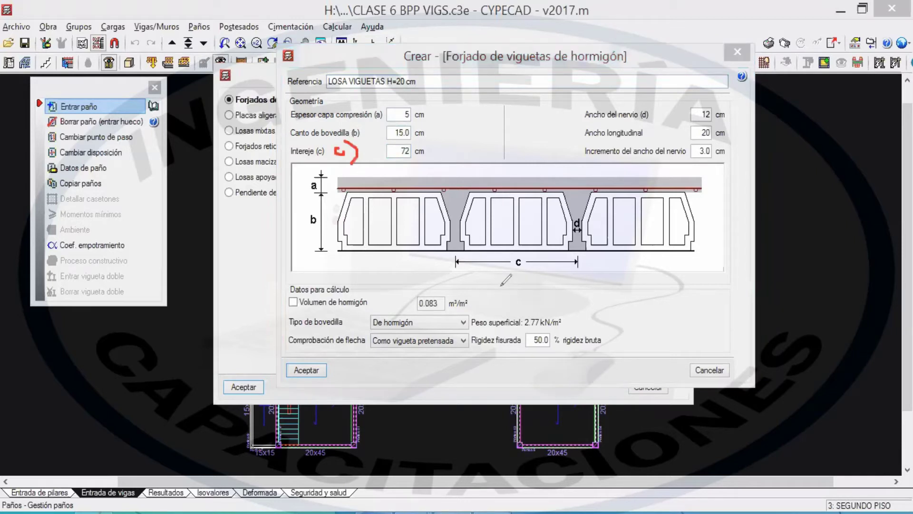
drag(501, 289, 514, 270)
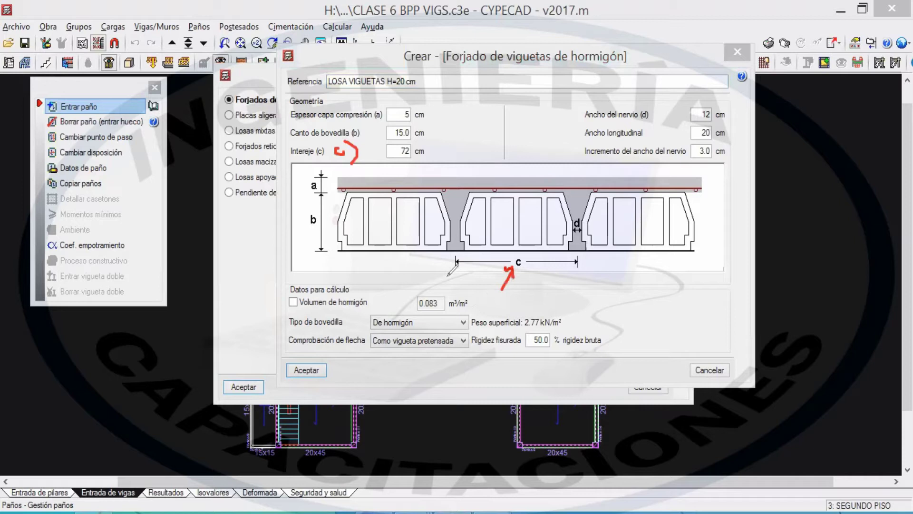
click(456, 245)
drag(455, 243, 455, 257)
drag(578, 244, 578, 257)
drag(401, 149, 430, 148)
text(50)
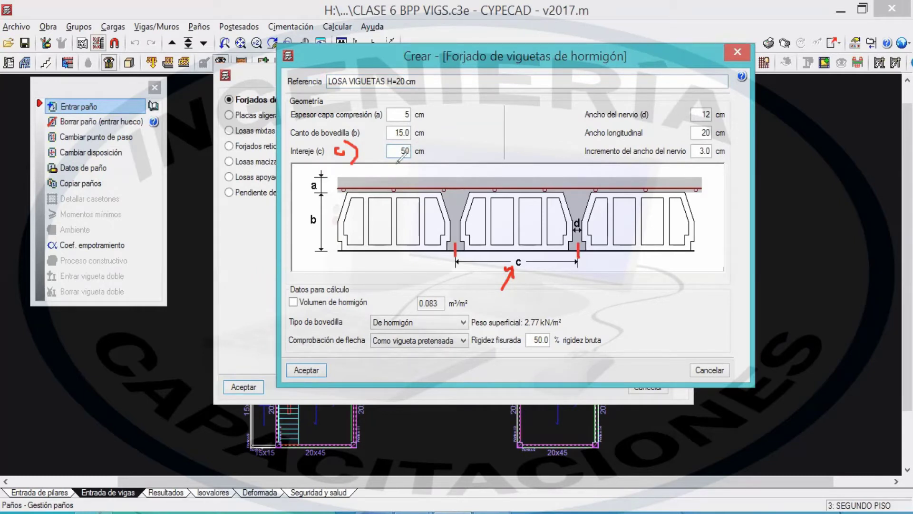
mouse_move(399, 158)
mouse_down()
mouse_move(431, 158)
mouse_move(456, 136)
mouse_up()
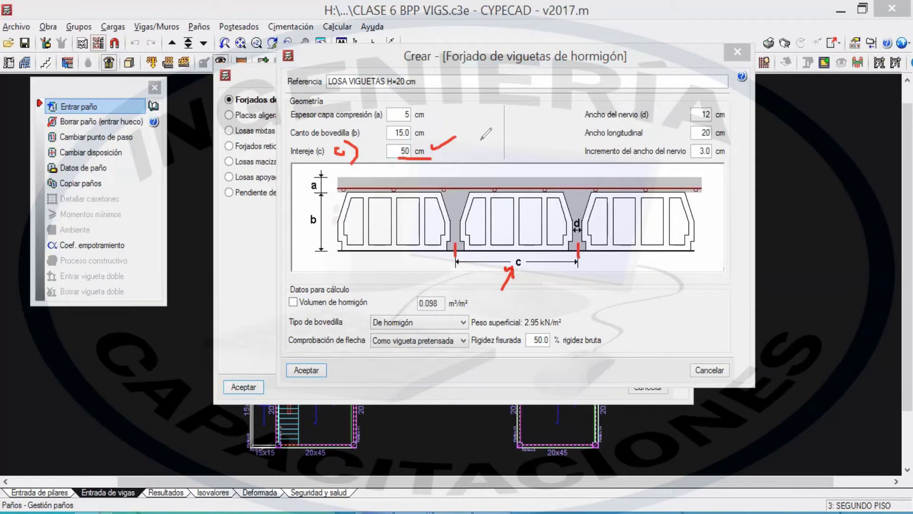
- Annotate the clear width of the middle block between the two joists as 40 in the section diagram
drag(466, 252, 467, 244)
drag(569, 255, 569, 242)
drag(467, 252, 569, 251)
mouse_move(519, 238)
mouse_down()
mouse_move(509, 244)
mouse_move(533, 237)
mouse_up()
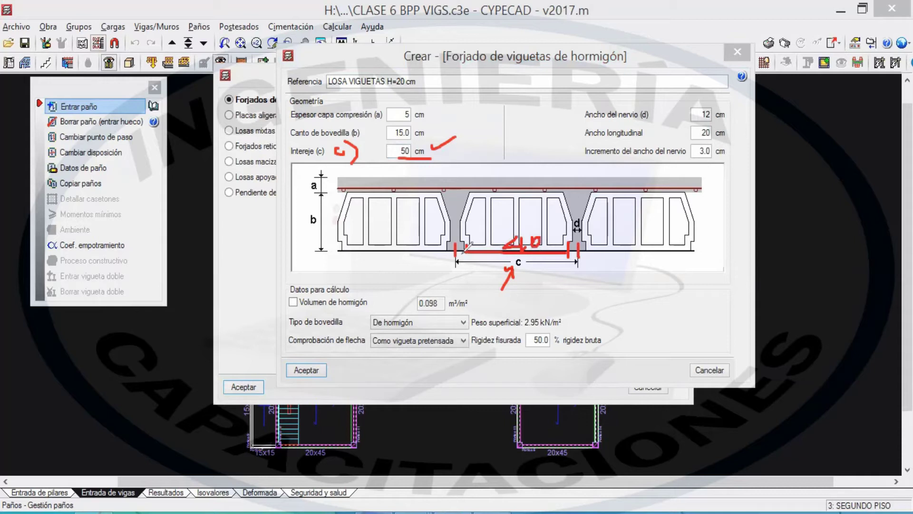
- Underline the Ancho del nervio label, point an arrow at dimension d, and set the rib width to 10 cm
drag(594, 125, 649, 122)
drag(581, 191, 585, 202)
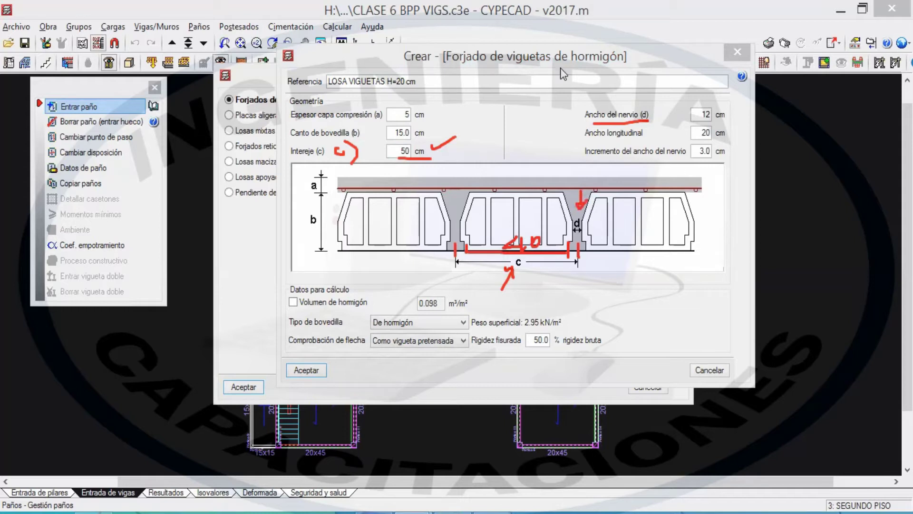
double_click(701, 115)
text(10)
- Sketch the end block of the section diagram in perspective, adding a dimension line along its length
click(697, 132)
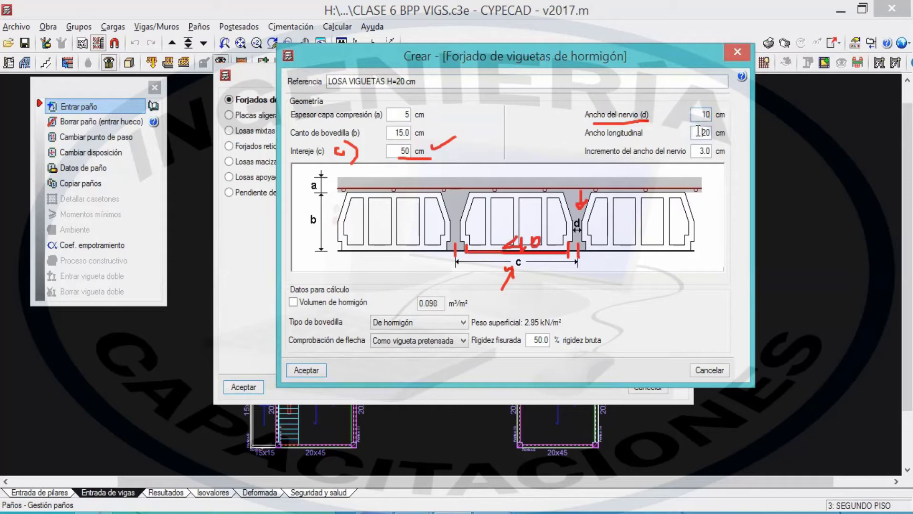
double_click(706, 132)
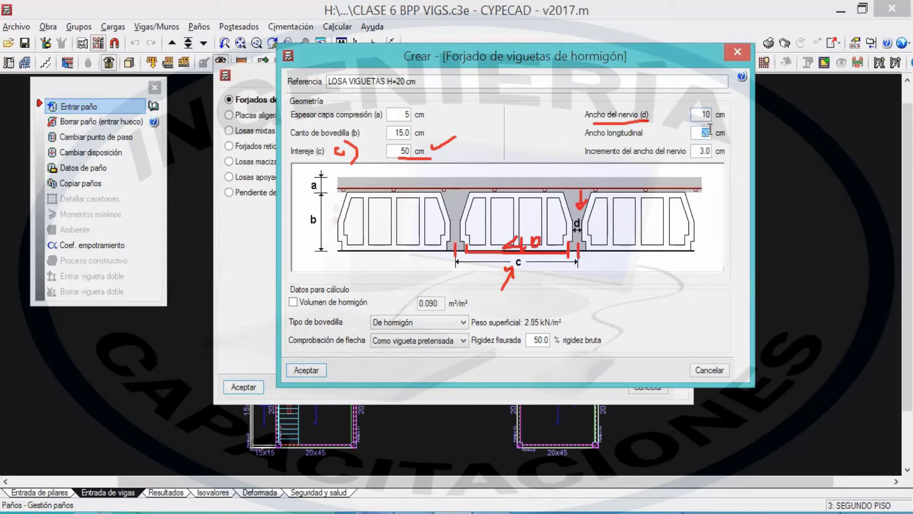
click(543, 64)
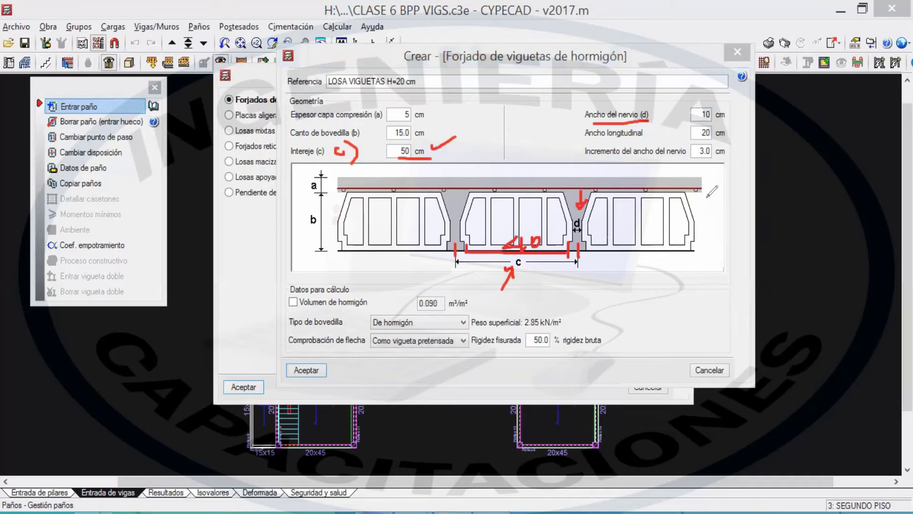
drag(687, 191, 773, 138)
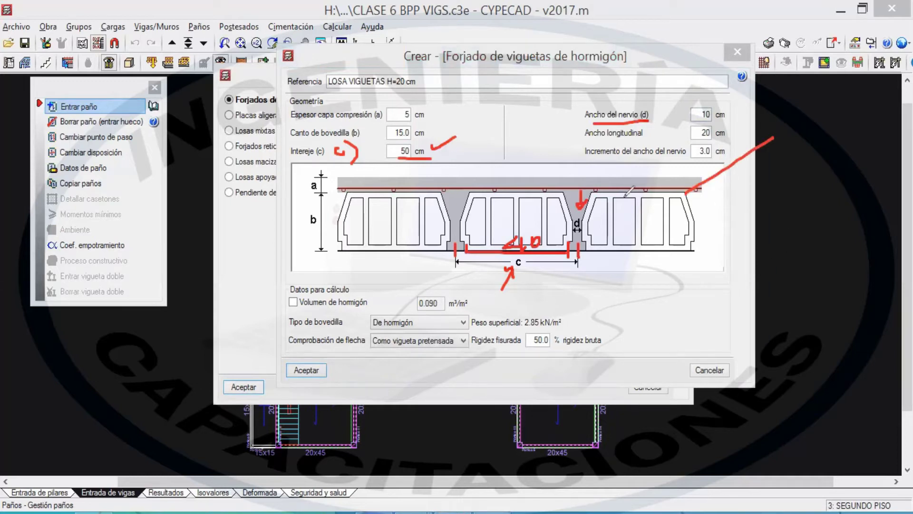
drag(594, 189, 734, 127)
drag(691, 248, 801, 188)
drag(694, 236, 793, 187)
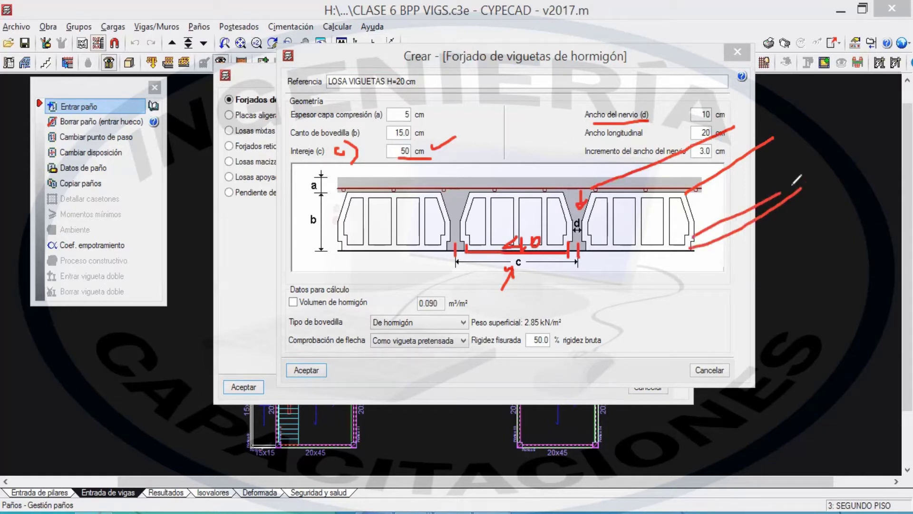
mouse_move(732, 128)
mouse_down()
mouse_move(779, 135)
mouse_move(804, 180)
mouse_up()
mouse_move(710, 276)
mouse_down()
mouse_move(761, 287)
mouse_move(877, 225)
mouse_up()
mouse_move(849, 222)
mouse_down()
mouse_move(885, 243)
mouse_move(858, 239)
mouse_up()
drag(746, 279, 750, 293)
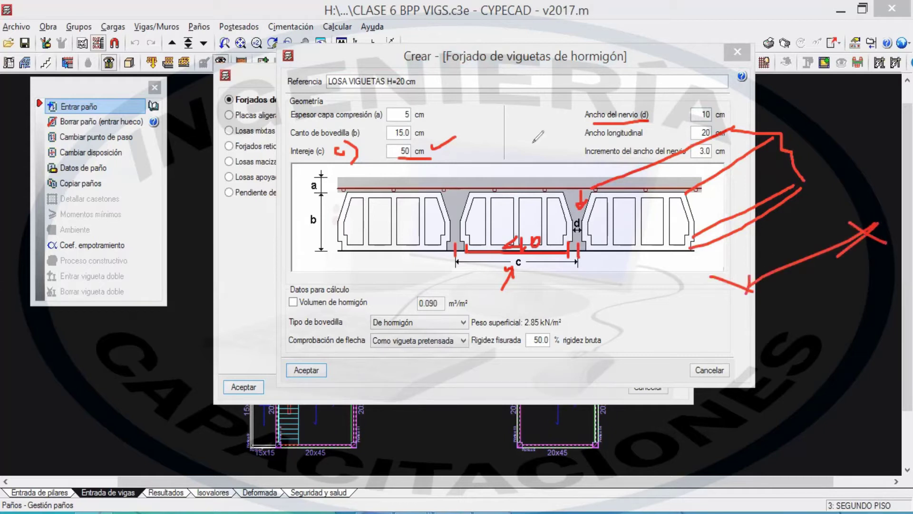
- Tick the two lower width fields, label the sketched block length 1,00, and set the Ancho longitudinal to 100 cm
mouse_move(568, 151)
mouse_down()
mouse_move(581, 147)
mouse_move(578, 128)
mouse_up()
mouse_move(773, 248)
mouse_down()
mouse_move(767, 263)
mouse_move(804, 236)
mouse_move(827, 235)
mouse_up()
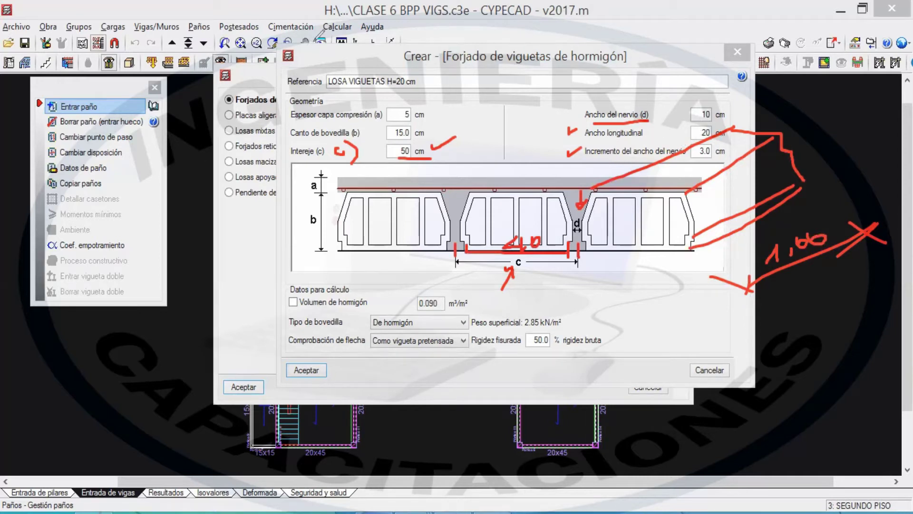
double_click(704, 132)
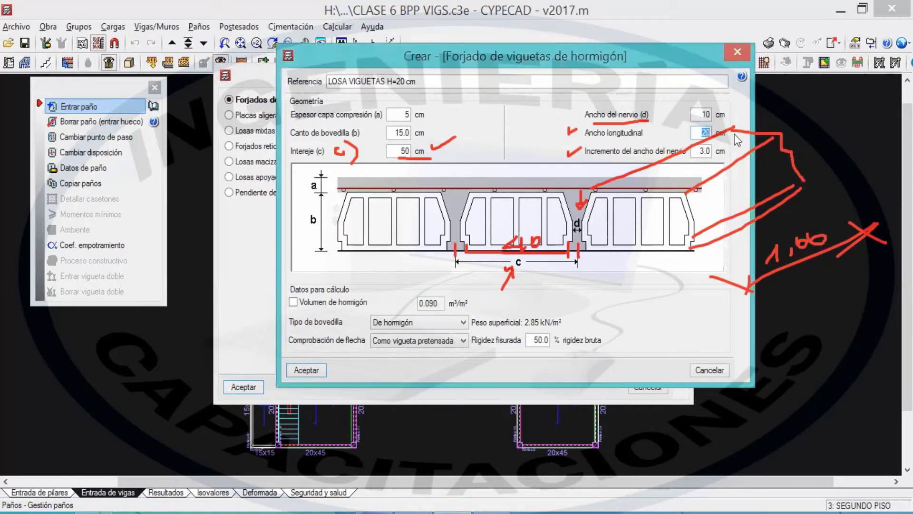
text(100)
- Mark the rib width increment and the joist foot, read the field's help, and set the Incremento del ancho del nervio to 0 cm
mouse_move(725, 152)
mouse_down()
mouse_move(687, 154)
mouse_move(737, 153)
mouse_up()
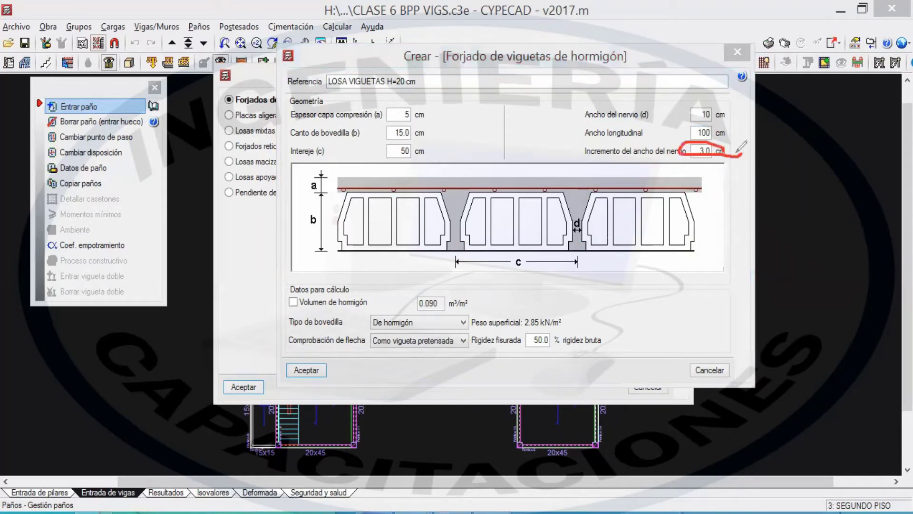
mouse_move(568, 253)
mouse_down()
mouse_move(596, 256)
mouse_move(568, 257)
mouse_move(588, 230)
mouse_up()
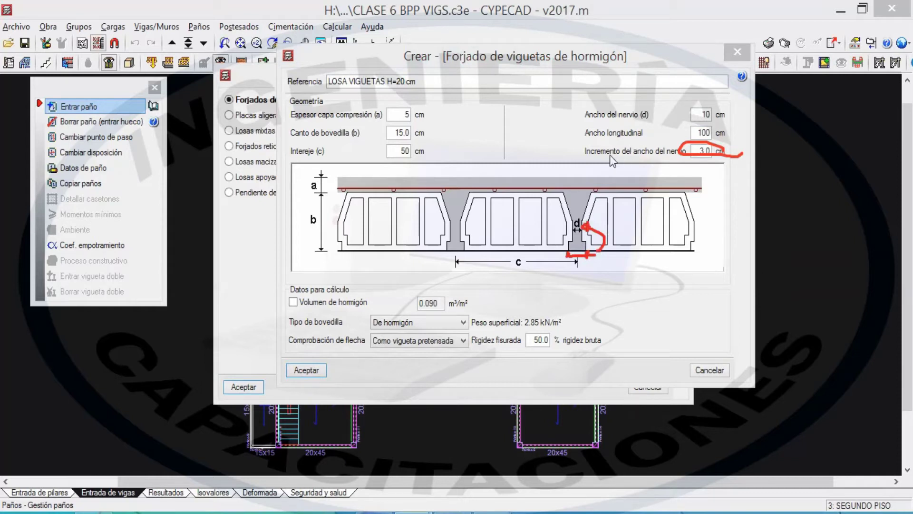
mouse_move(613, 153)
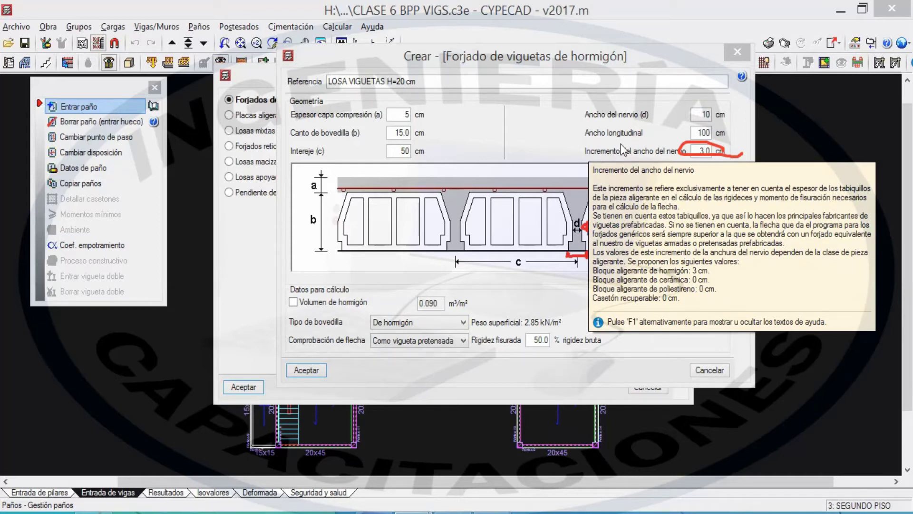
click(724, 151)
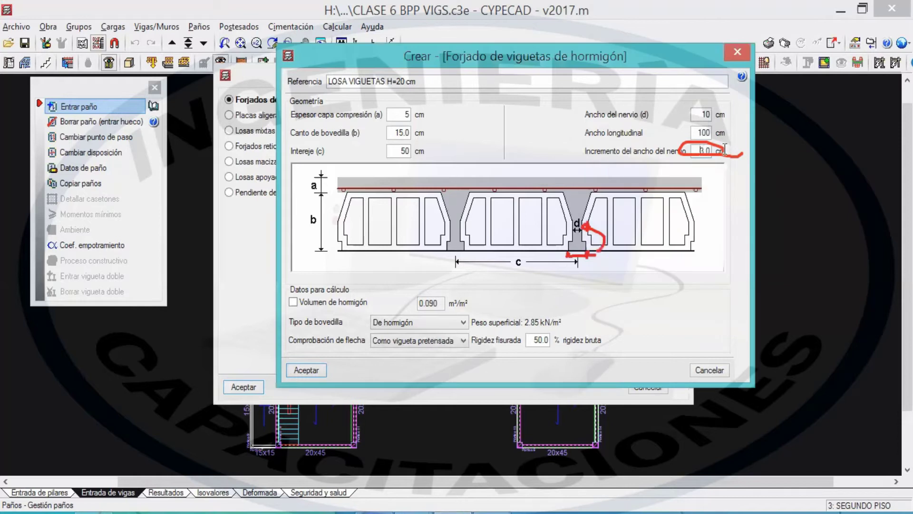
text(0)
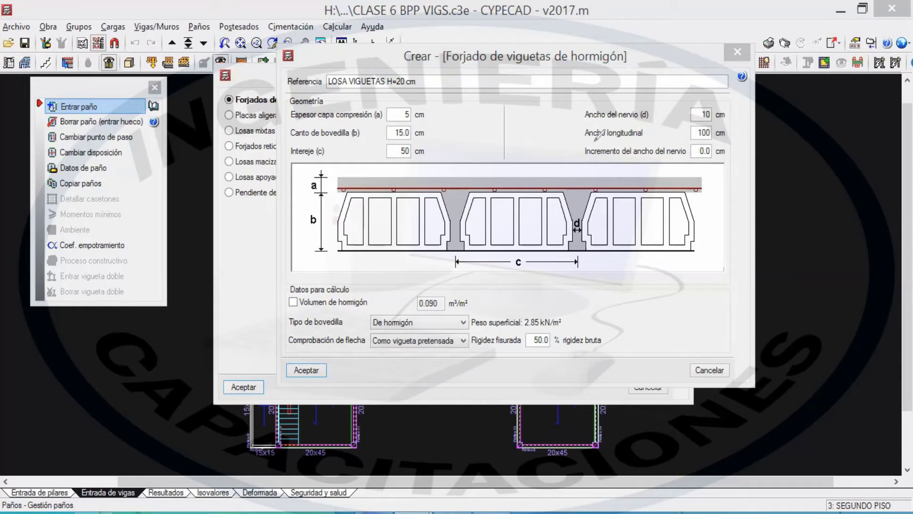
- Annotate the Ancho longitudinal, the end block, the block type and the section height, adding an underlined handwritten note about viguetas
mouse_move(585, 140)
mouse_down()
mouse_move(659, 142)
mouse_move(685, 126)
mouse_up()
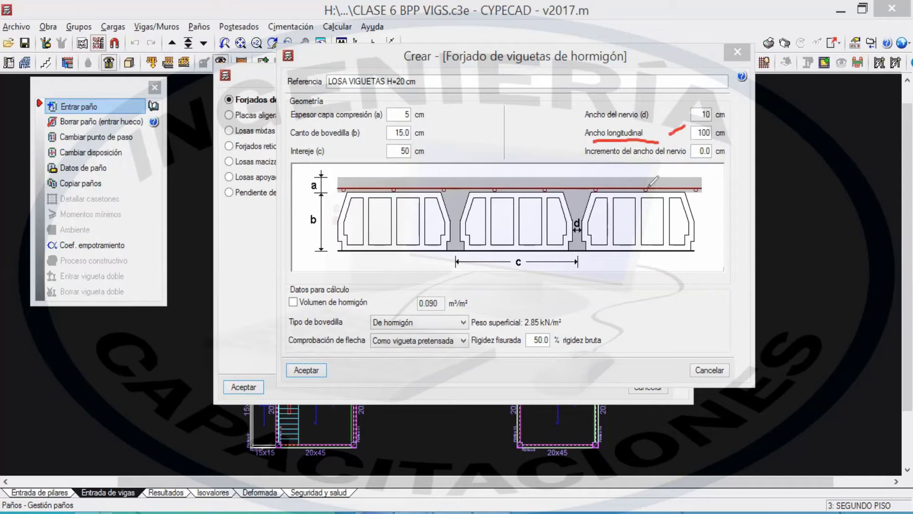
mouse_move(668, 283)
mouse_down()
mouse_move(644, 253)
mouse_move(661, 244)
mouse_move(648, 248)
mouse_up()
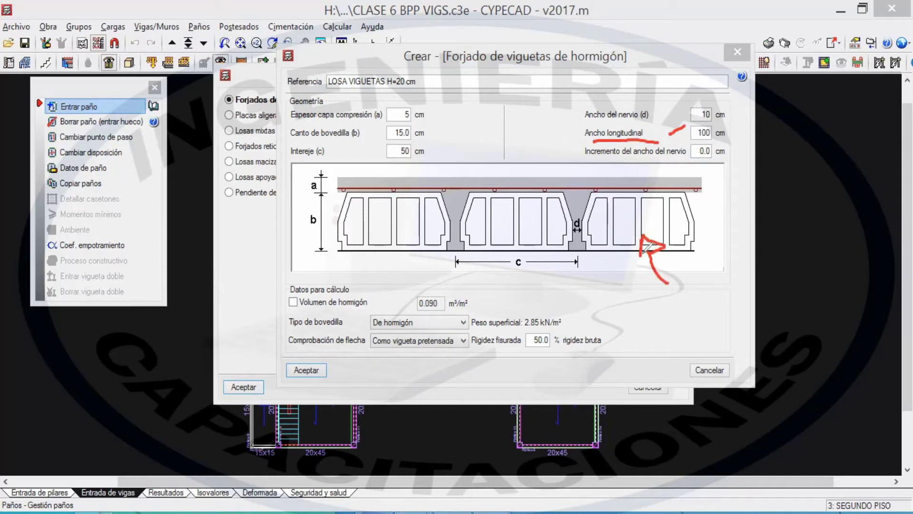
drag(437, 328, 452, 320)
mouse_move(750, 174)
mouse_down()
mouse_move(782, 201)
mouse_move(740, 267)
mouse_up()
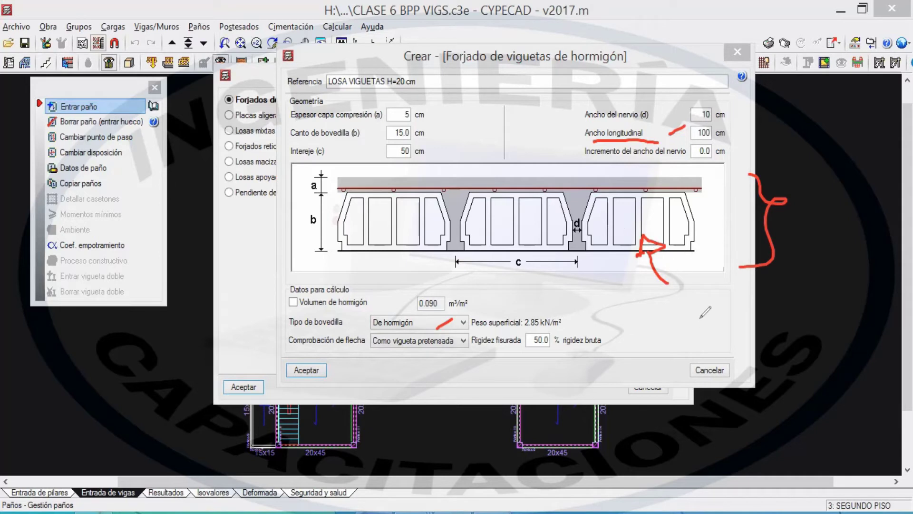
mouse_move(710, 328)
mouse_down()
mouse_move(734, 309)
mouse_move(775, 314)
mouse_move(767, 333)
mouse_move(723, 355)
mouse_move(735, 360)
mouse_move(766, 333)
mouse_move(782, 343)
mouse_move(780, 352)
mouse_move(797, 336)
mouse_move(809, 350)
mouse_move(831, 333)
mouse_move(832, 353)
mouse_move(848, 338)
mouse_up()
drag(750, 370, 854, 350)
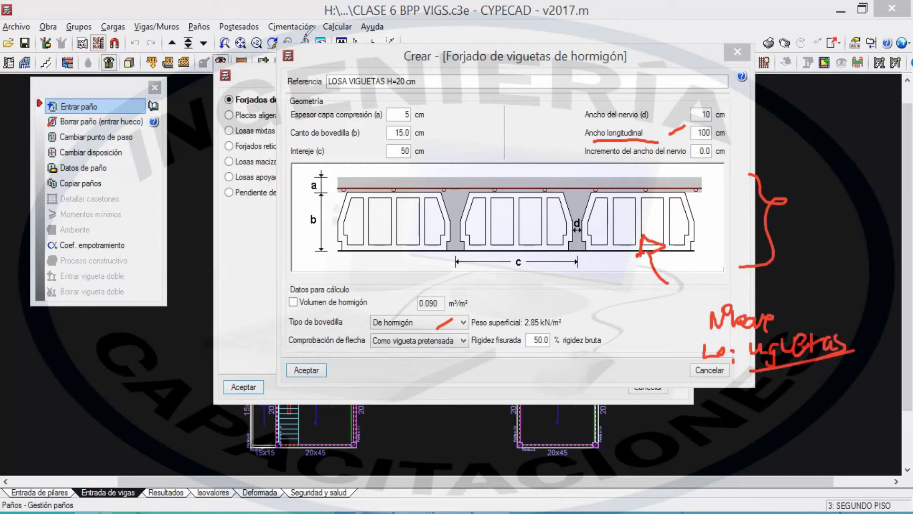
- Clear the annotations, circle the Datos para cálculo section, and draw a brace along the height of the section diagram
click(304, 38)
mouse_move(289, 277)
mouse_down()
mouse_move(640, 298)
mouse_move(586, 373)
mouse_move(368, 384)
mouse_up()
drag(308, 366, 265, 283)
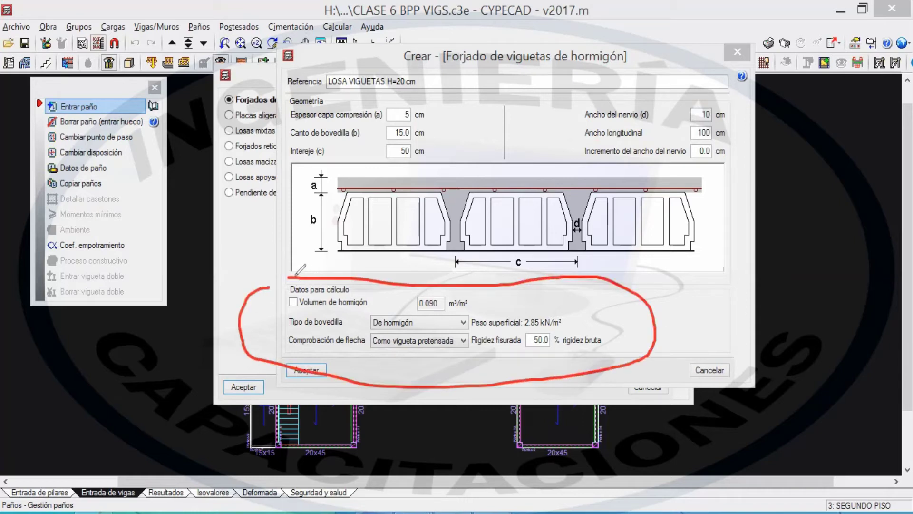
click(712, 168)
mouse_move(712, 167)
mouse_down()
mouse_move(726, 210)
mouse_move(714, 257)
mouse_up()
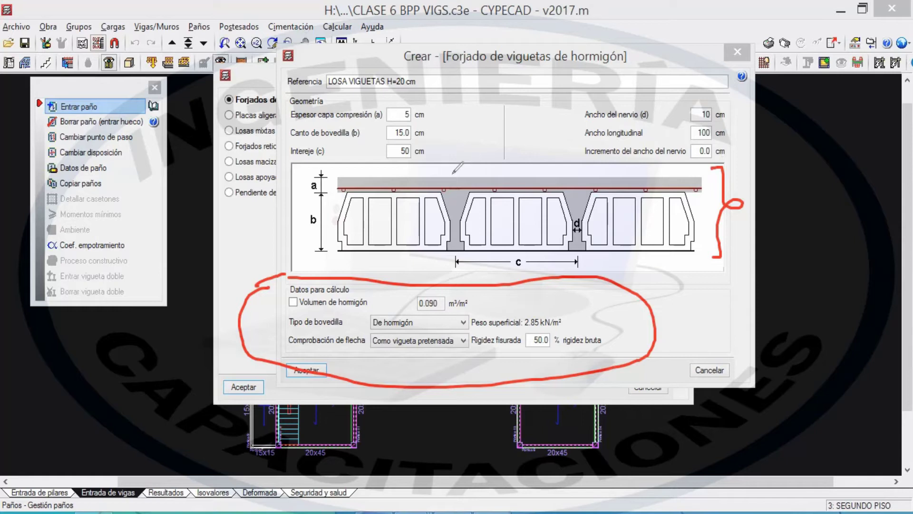
- Hatch the concrete topping and ribs in the section diagram, and circle and tick the Volumen de hormigón value
mouse_move(347, 177)
mouse_down()
mouse_move(343, 184)
mouse_move(360, 189)
mouse_up()
mouse_move(380, 185)
mouse_down()
mouse_move(375, 193)
mouse_move(398, 191)
mouse_up()
drag(428, 181, 446, 190)
mouse_move(459, 184)
mouse_down()
mouse_move(454, 193)
mouse_move(466, 193)
mouse_up()
drag(484, 189, 458, 212)
drag(455, 215, 449, 224)
mouse_move(450, 187)
mouse_down()
mouse_move(439, 203)
mouse_move(451, 209)
mouse_up()
drag(463, 202, 457, 213)
drag(499, 174, 497, 185)
drag(500, 183, 532, 188)
drag(560, 181, 576, 211)
drag(570, 244, 559, 258)
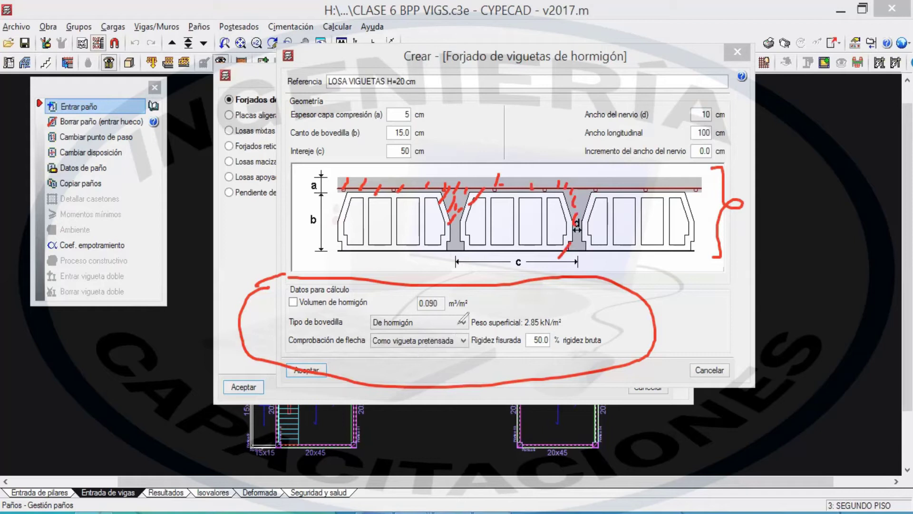
mouse_move(413, 315)
mouse_down()
mouse_move(464, 313)
mouse_move(479, 300)
mouse_move(406, 291)
mouse_move(406, 307)
mouse_move(419, 312)
mouse_up()
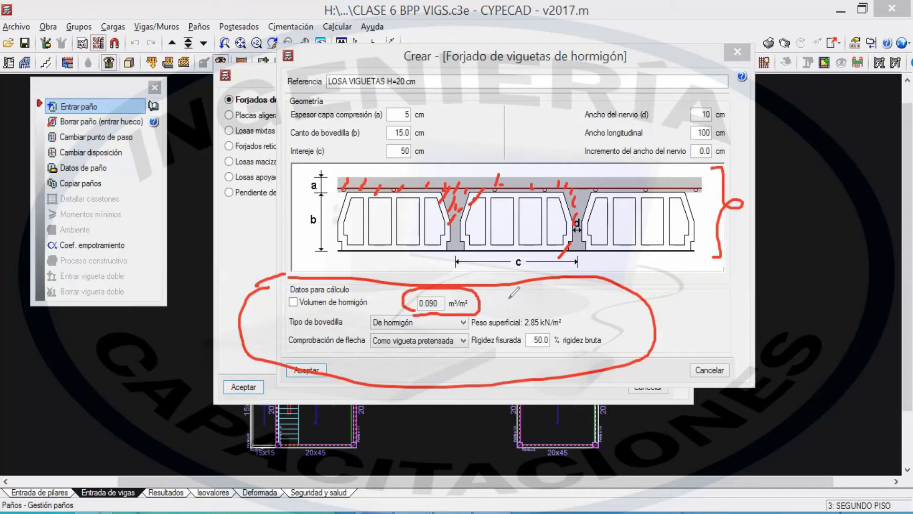
drag(486, 297, 523, 286)
click(294, 303)
double_click(426, 305)
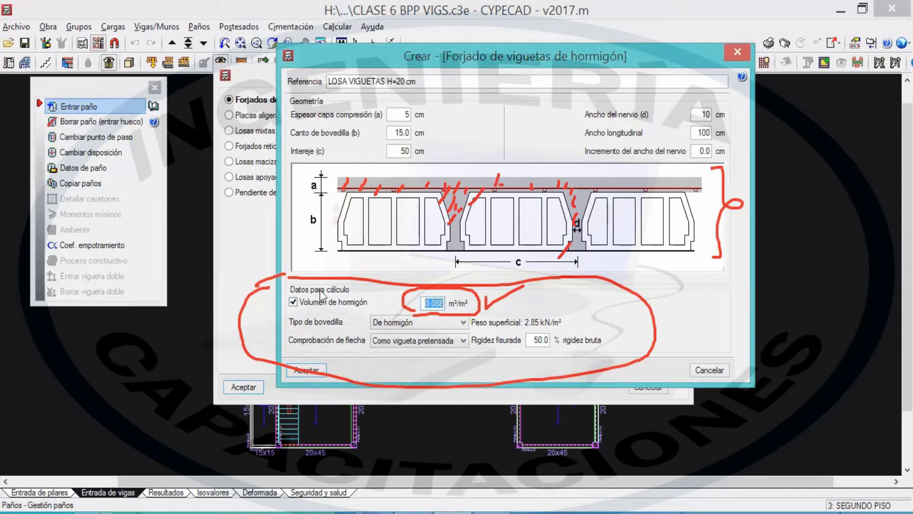
click(295, 303)
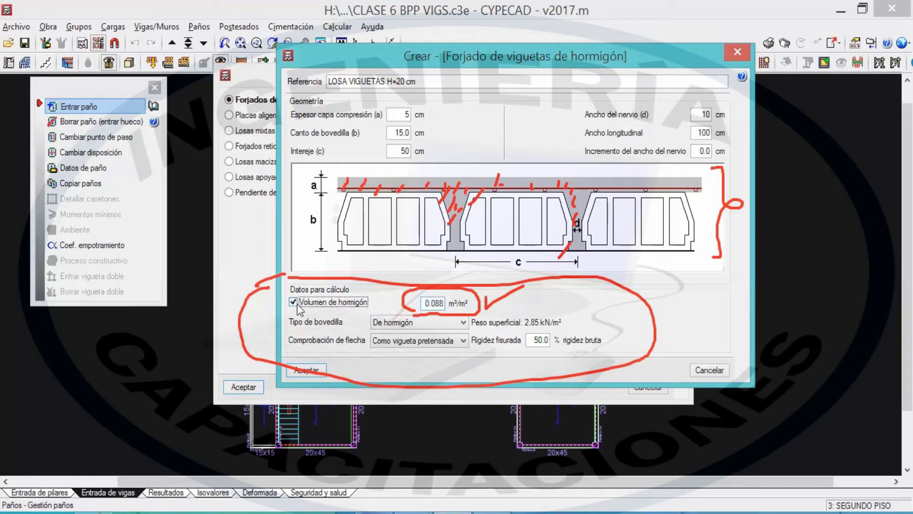
double_click(437, 302)
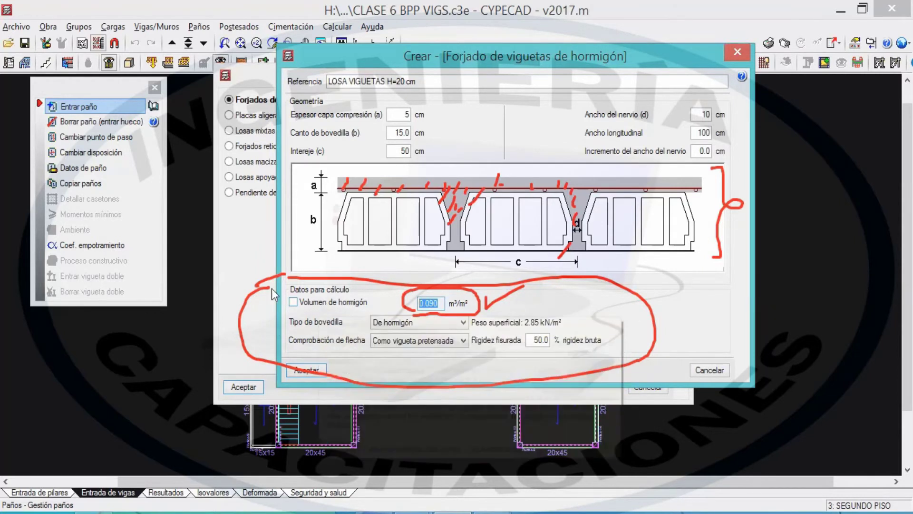
- Set the Tipo de bovedilla to Genérica
click(399, 323)
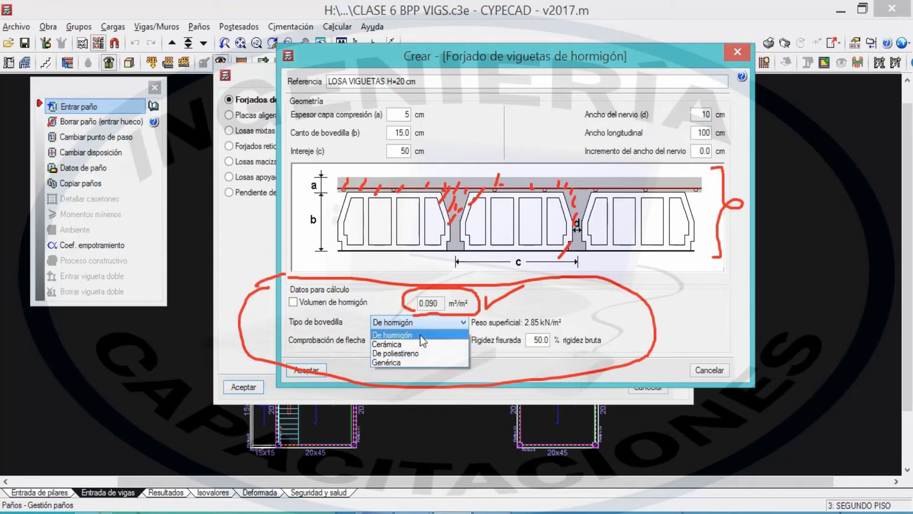
click(410, 364)
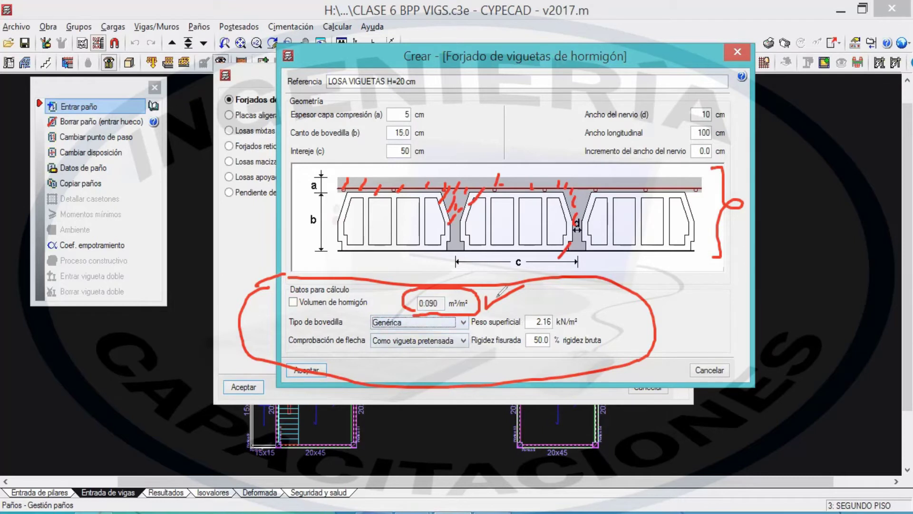
- Draw an arrow from the Tipo de bovedilla to the Peso superficial value, and erase that arrow
drag(374, 327, 524, 327)
click(218, 64)
click(384, 328)
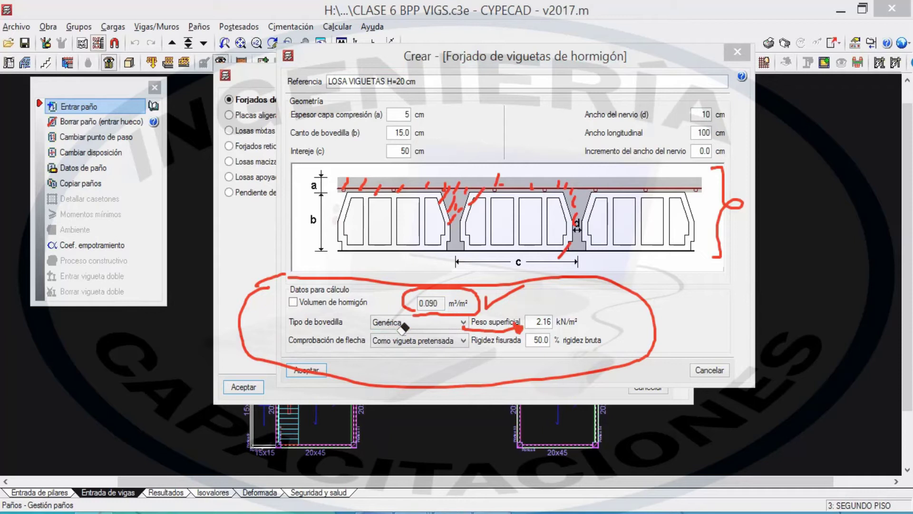
click(470, 328)
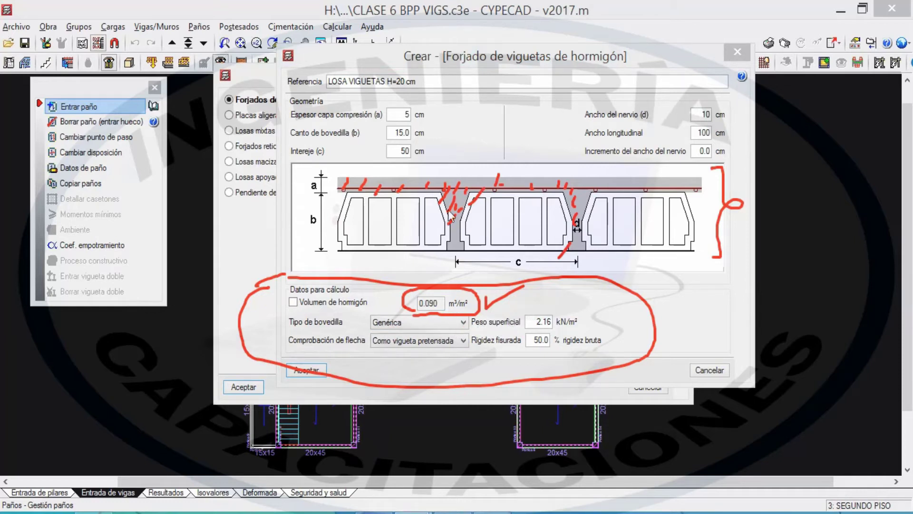
- Set the Tipo de bovedilla to De poliestireno and draw a small red arrow pointing at the Peso superficial value
click(384, 324)
click(414, 353)
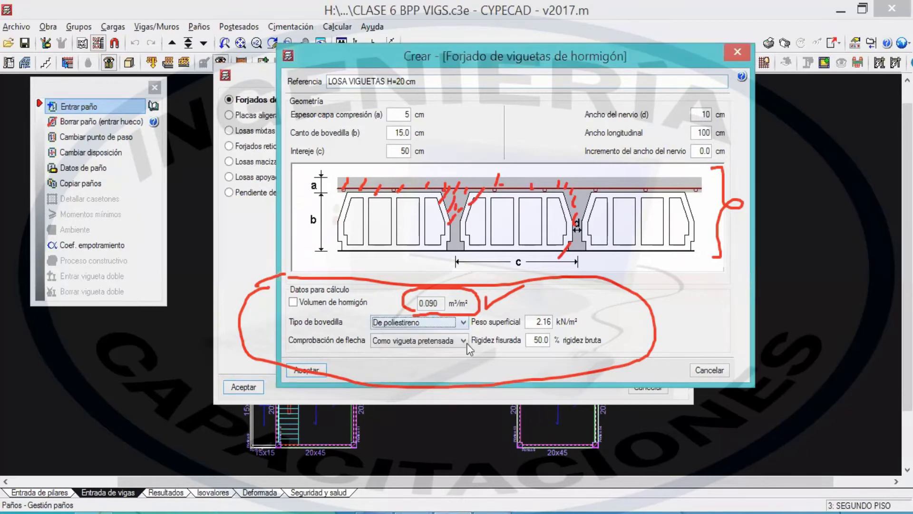
click(279, 73)
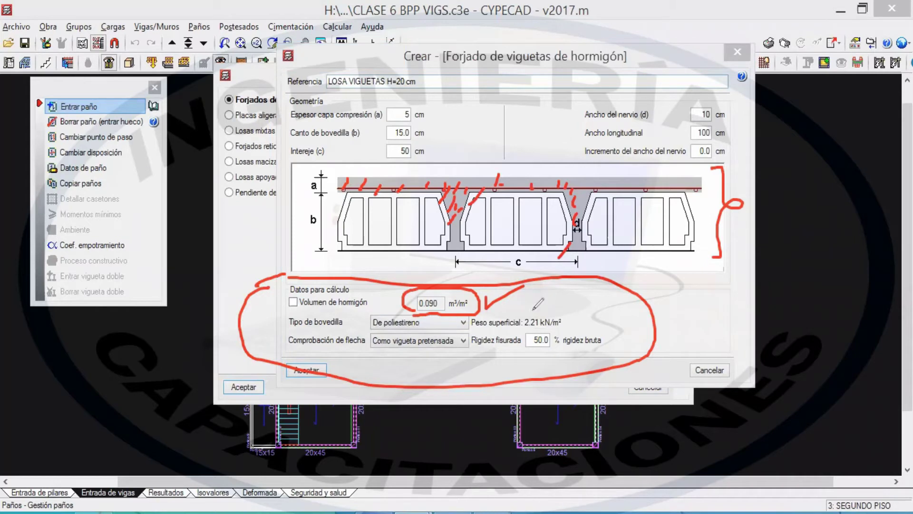
drag(543, 292, 534, 311)
drag(532, 302, 545, 306)
- Erase all the handwritten annotations from the Datos para cálculo section and the section diagram
click(246, 27)
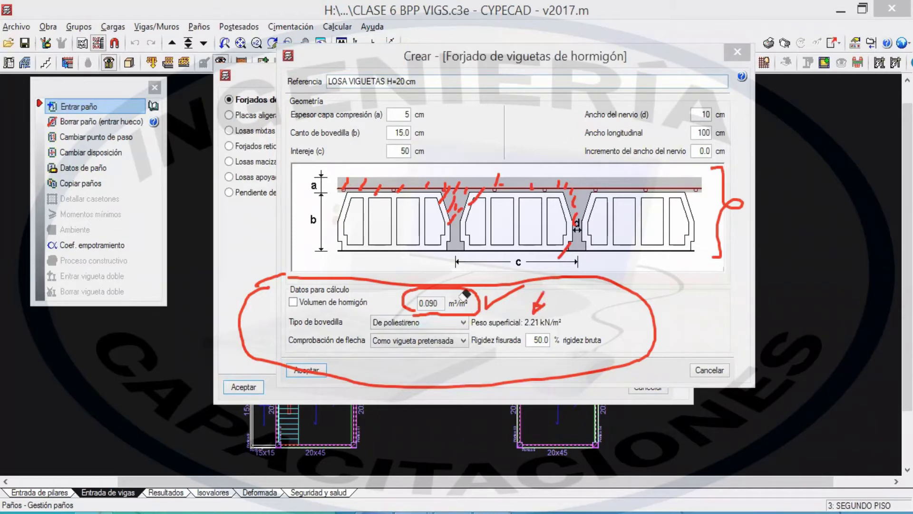
drag(464, 293, 492, 323)
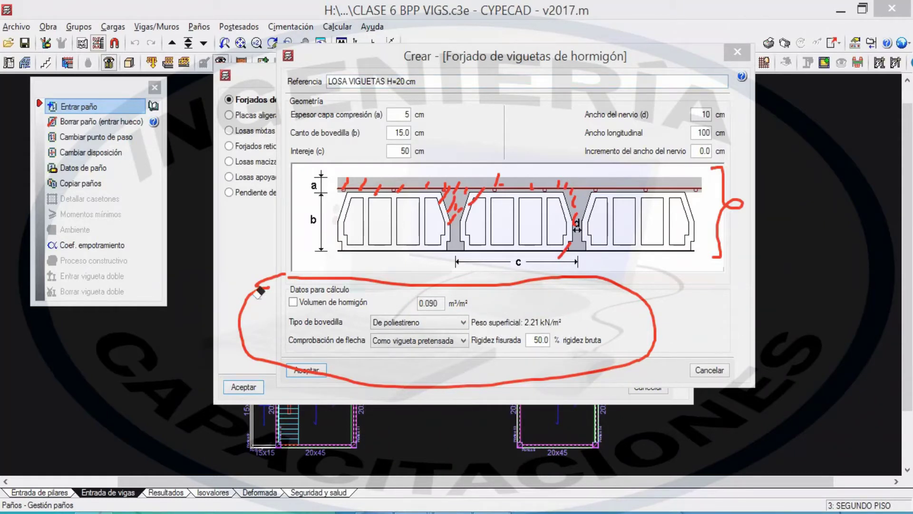
drag(259, 293, 251, 345)
drag(478, 190, 324, 196)
drag(301, 286, 285, 282)
drag(736, 240, 736, 220)
mouse_move(576, 185)
mouse_down()
mouse_move(609, 250)
mouse_move(615, 207)
mouse_move(492, 203)
mouse_move(457, 227)
mouse_up()
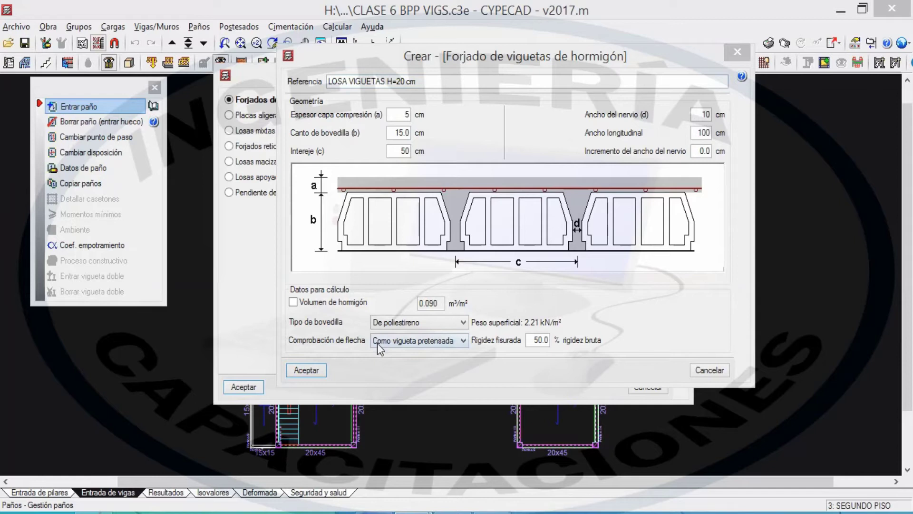
- Review the Comprobación de flecha options and select Como vigueta pretensada
click(378, 342)
click(378, 342)
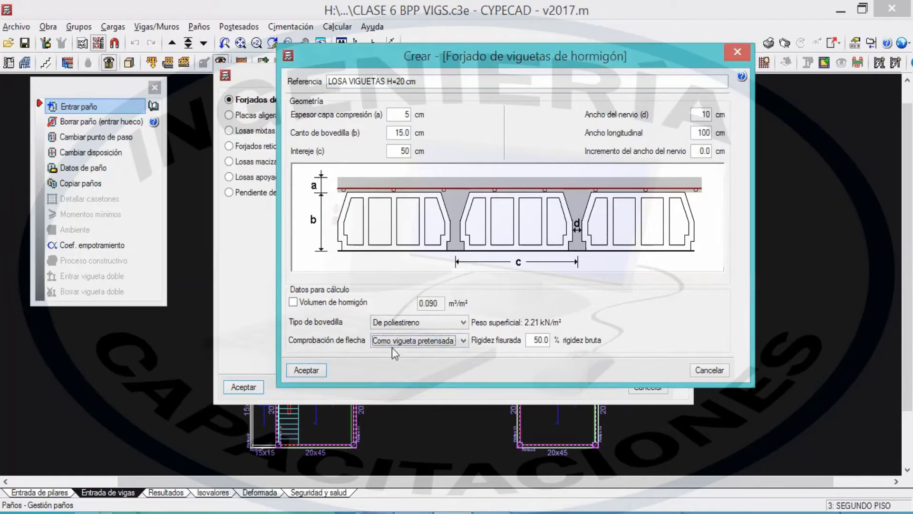
click(404, 342)
click(404, 341)
click(403, 341)
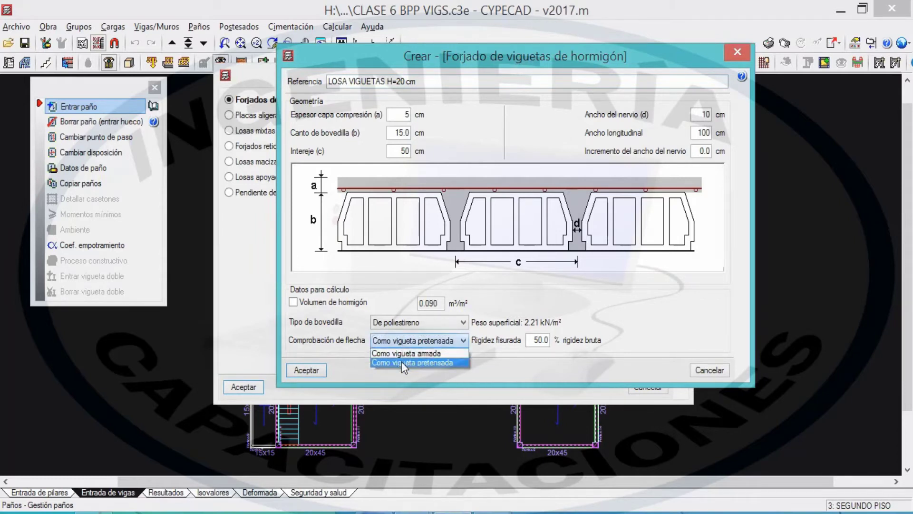
click(401, 361)
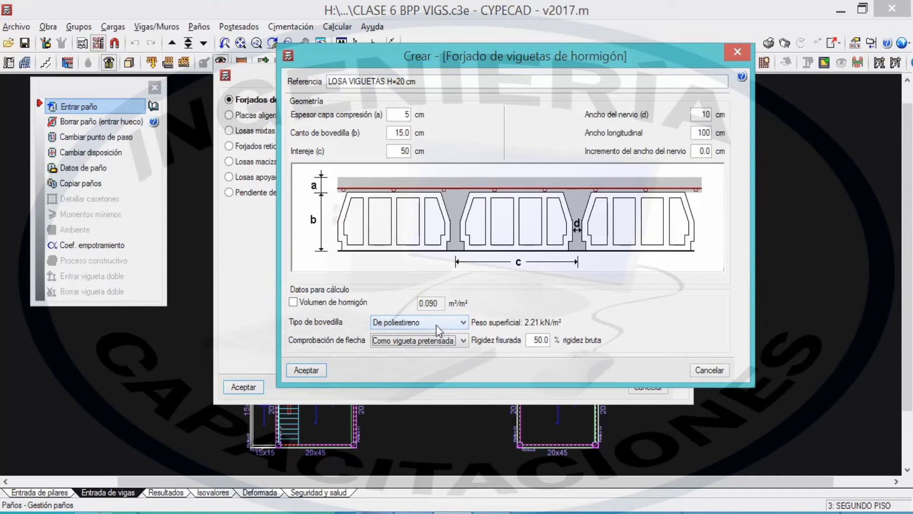
click(423, 340)
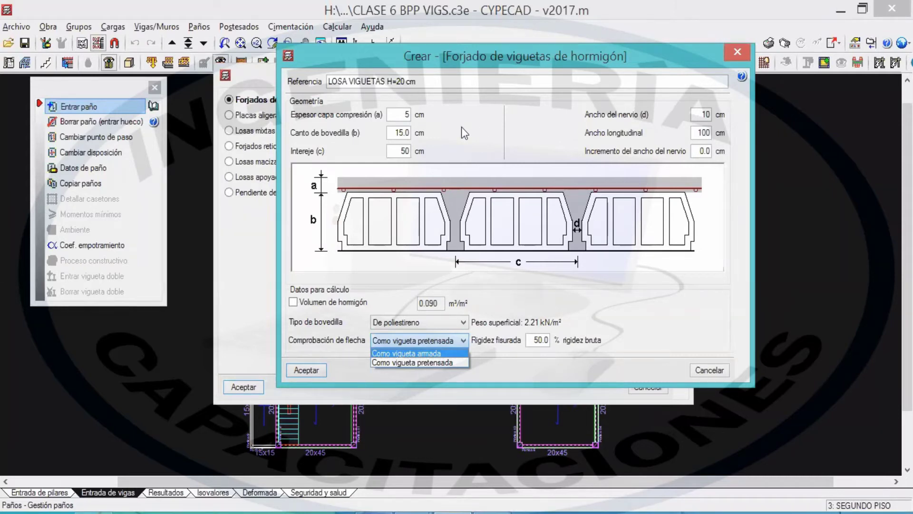
click(477, 329)
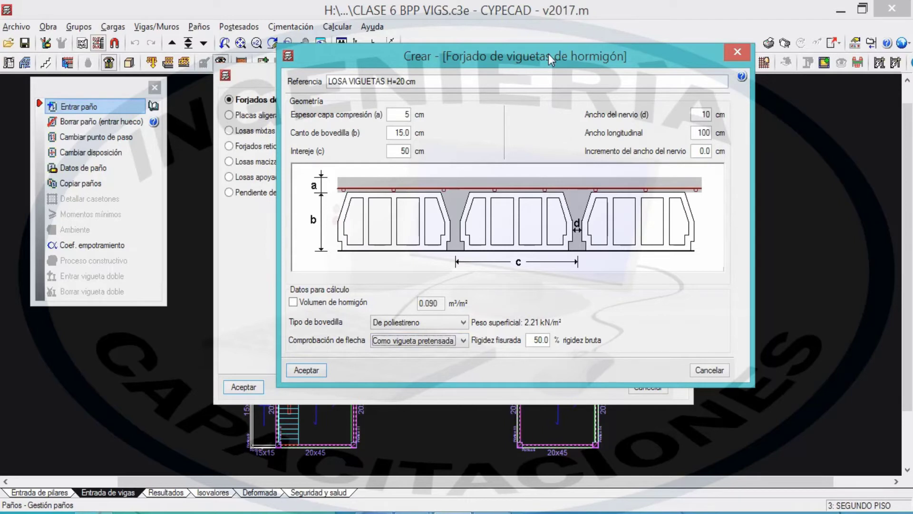
- Underline rigidez bruta, remove the underline, and draw a red arrow from that text up to the second rib of the section diagram
drag(561, 347, 607, 341)
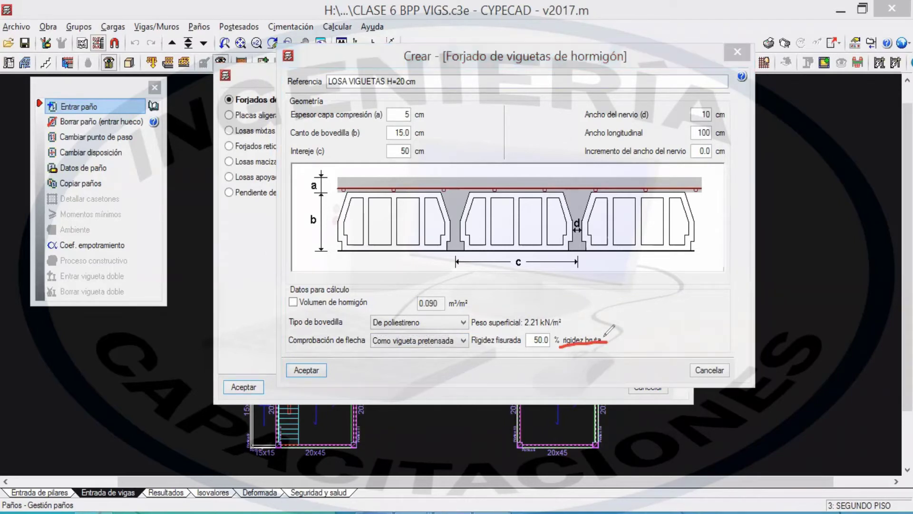
click(554, 344)
mouse_move(601, 336)
mouse_down()
mouse_move(576, 274)
mouse_move(580, 285)
mouse_up()
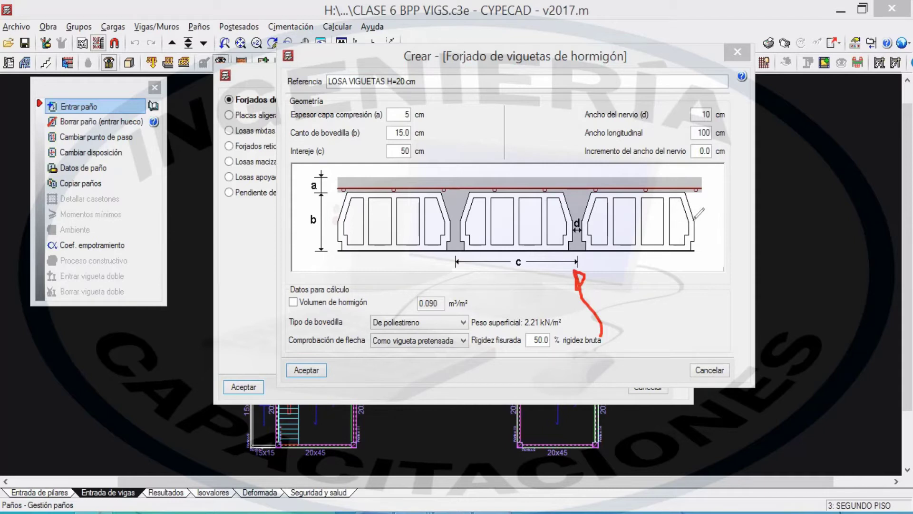
- Outline the T-shaped section around the second rib in red, and mark its full height with a brace
drag(521, 175, 521, 192)
drag(627, 175, 629, 191)
drag(529, 176, 629, 181)
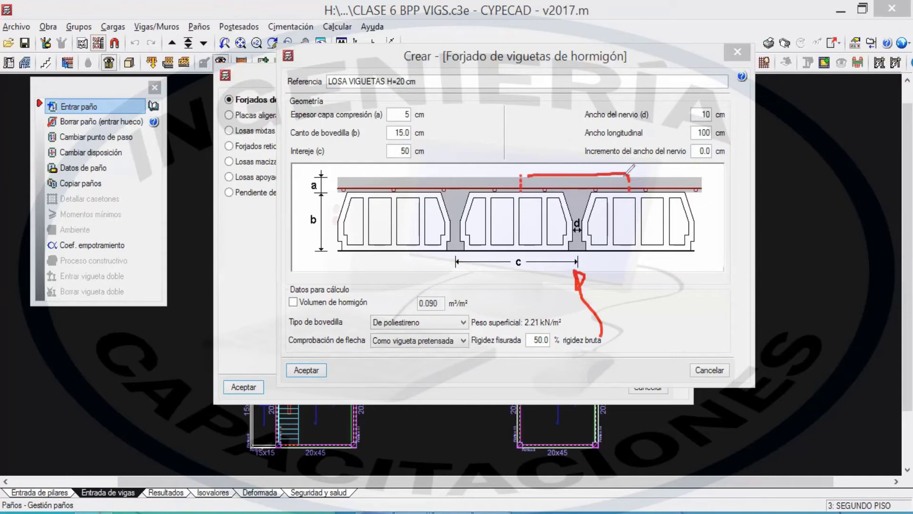
drag(565, 246, 573, 246)
mouse_move(524, 188)
mouse_down()
mouse_move(563, 190)
mouse_move(574, 230)
mouse_move(588, 206)
mouse_move(638, 193)
mouse_up()
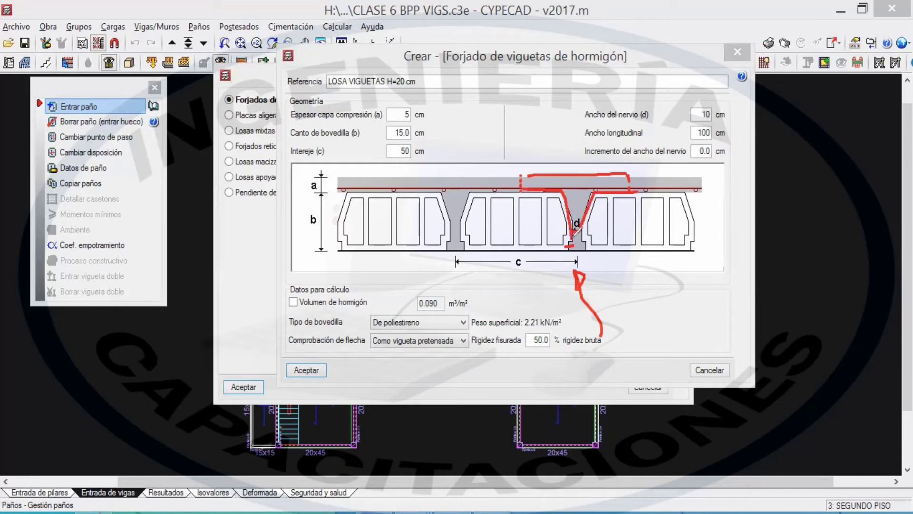
mouse_move(570, 241)
mouse_down()
mouse_move(575, 249)
mouse_move(584, 233)
mouse_up()
mouse_move(639, 179)
mouse_down()
mouse_move(647, 175)
mouse_move(666, 219)
mouse_move(661, 242)
mouse_up()
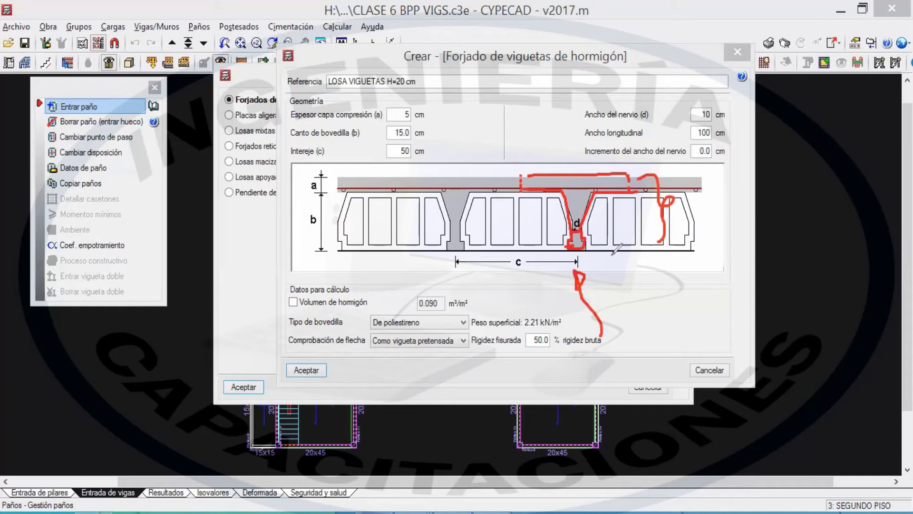
- Underline rigidez bruta in red, and hatch the outlined T-section in magenta with a magenta arrow pointing at it
drag(570, 346, 601, 345)
mouse_move(536, 177)
mouse_down()
mouse_move(526, 187)
mouse_move(569, 196)
mouse_up()
mouse_move(597, 176)
mouse_down()
mouse_move(571, 208)
mouse_move(601, 193)
mouse_up()
drag(621, 181, 602, 194)
drag(582, 193, 571, 239)
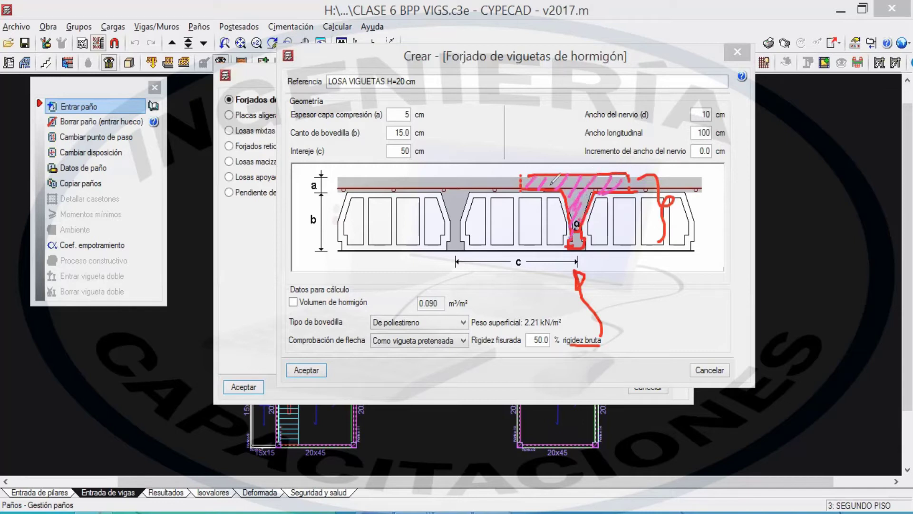
drag(524, 178, 522, 185)
mouse_move(532, 178)
mouse_down()
mouse_move(528, 188)
mouse_move(545, 187)
mouse_up()
drag(561, 178, 554, 190)
drag(571, 179, 573, 251)
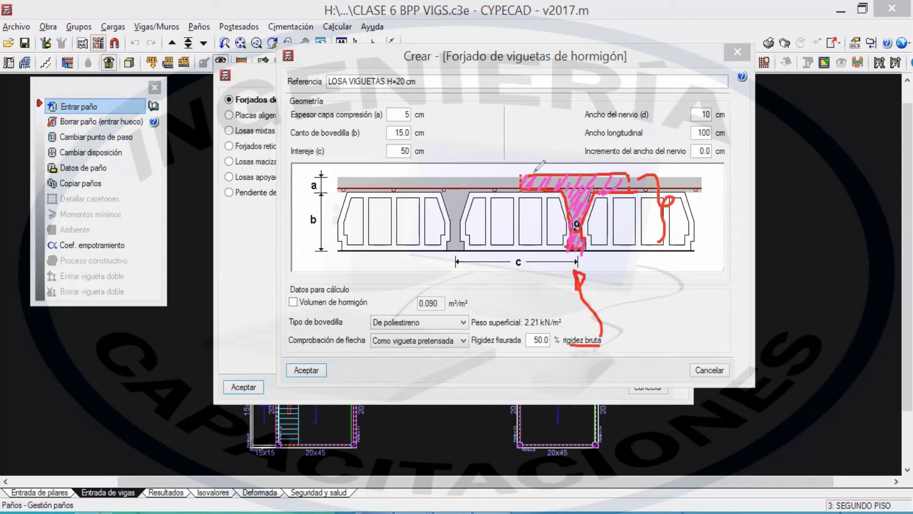
mouse_move(614, 181)
mouse_down()
mouse_move(545, 181)
mouse_move(566, 184)
mouse_up()
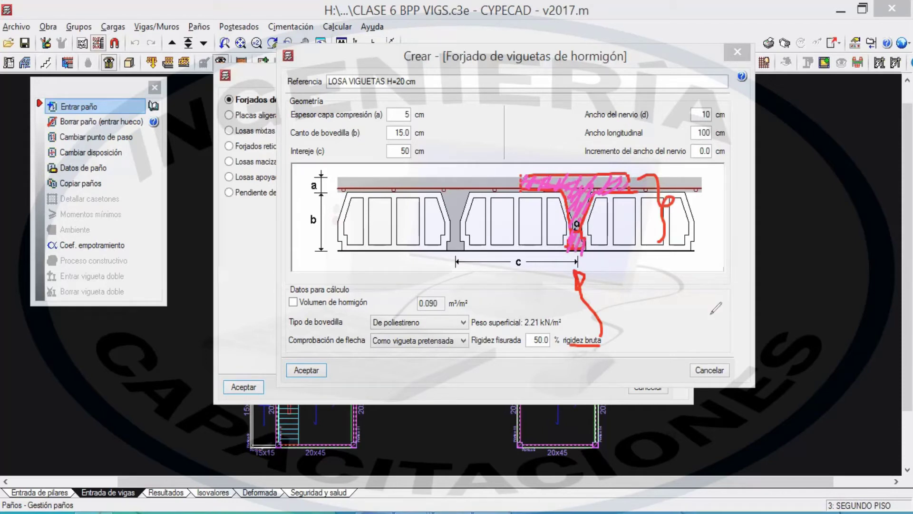
mouse_move(686, 328)
mouse_down()
mouse_move(605, 273)
mouse_move(607, 282)
mouse_move(626, 268)
mouse_up()
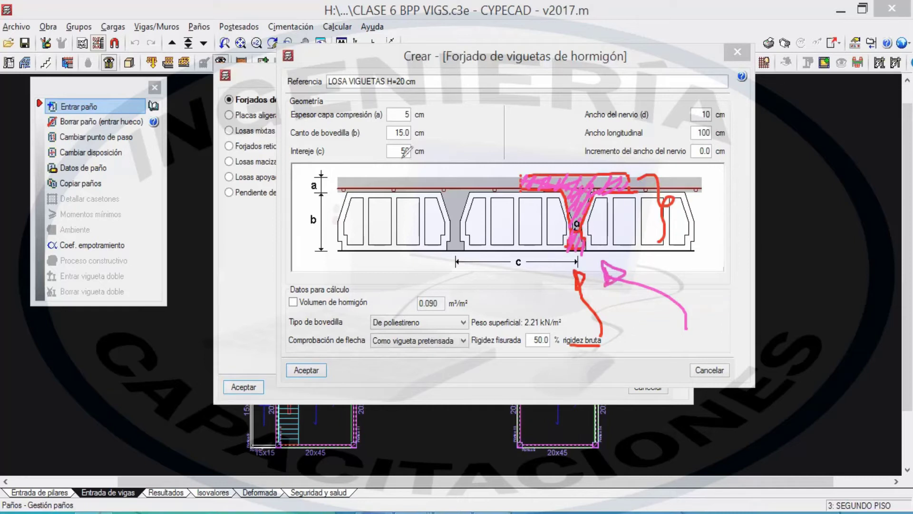
- Erase the markings over the foot of the second rib and outline that joist in blue
click(322, 33)
drag(577, 241, 572, 240)
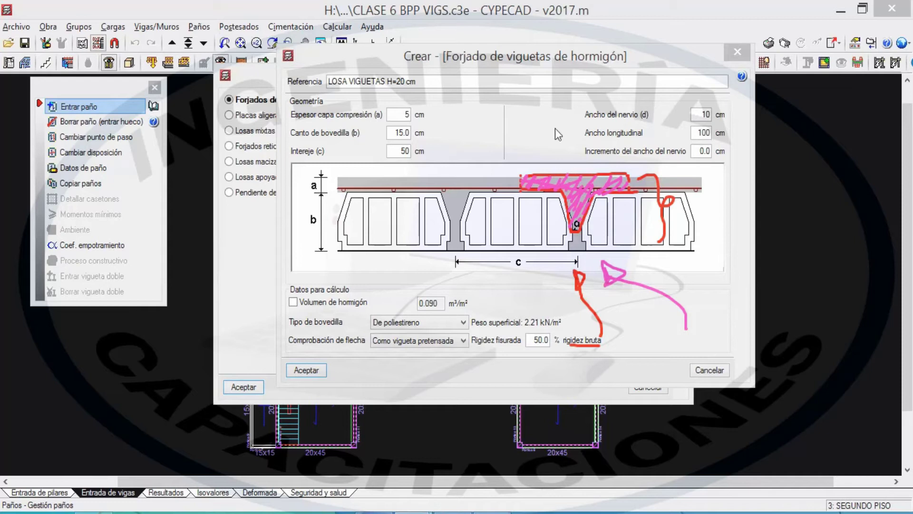
mouse_move(568, 233)
mouse_down()
mouse_move(586, 234)
mouse_move(571, 233)
mouse_up()
mouse_move(575, 228)
mouse_down()
mouse_move(563, 241)
mouse_move(588, 245)
mouse_move(583, 233)
mouse_move(596, 232)
mouse_up()
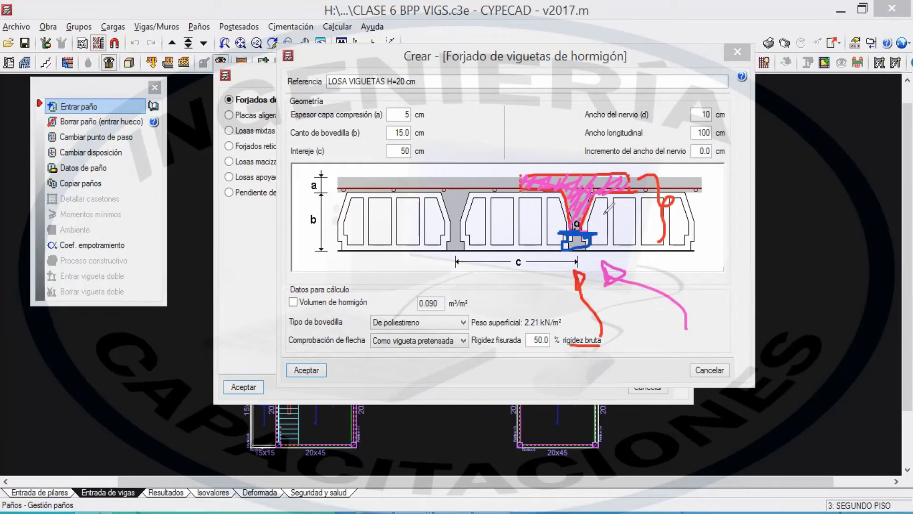
mouse_move(577, 232)
mouse_down()
mouse_move(556, 234)
mouse_move(586, 228)
mouse_up()
- Circle the Rigidez fisurada value in blue with an arrow pointing at it, and fill and brace the joist foot in blue
mouse_move(526, 345)
mouse_down()
mouse_move(554, 348)
mouse_move(566, 331)
mouse_move(530, 329)
mouse_move(526, 344)
mouse_up()
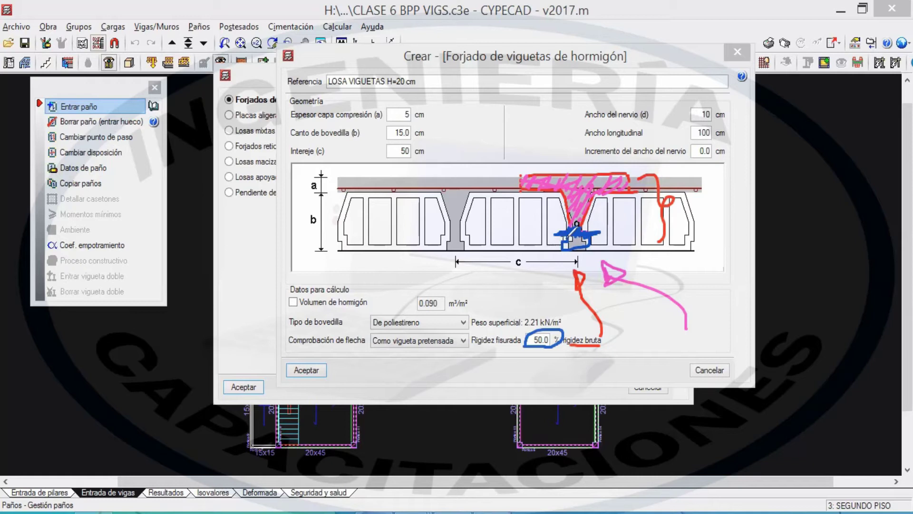
mouse_move(574, 236)
mouse_down()
mouse_move(618, 234)
mouse_move(612, 248)
mouse_move(606, 227)
mouse_up()
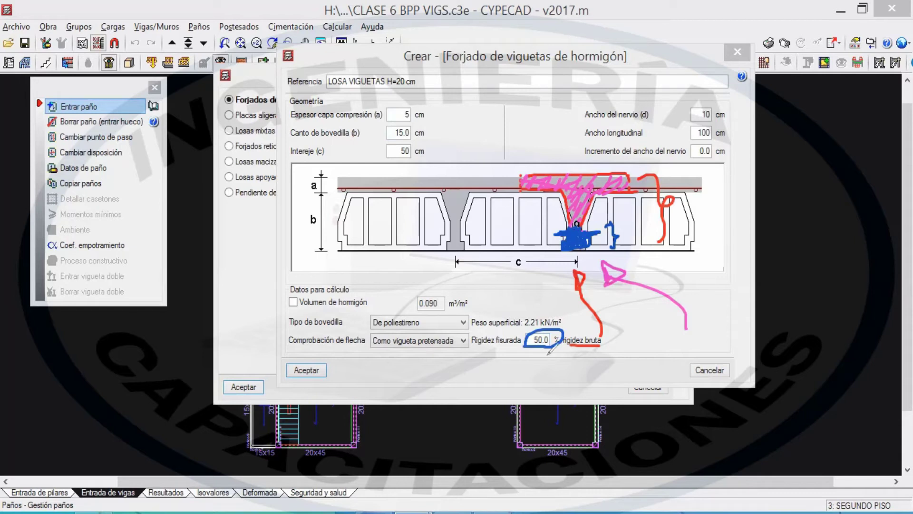
drag(547, 355, 562, 402)
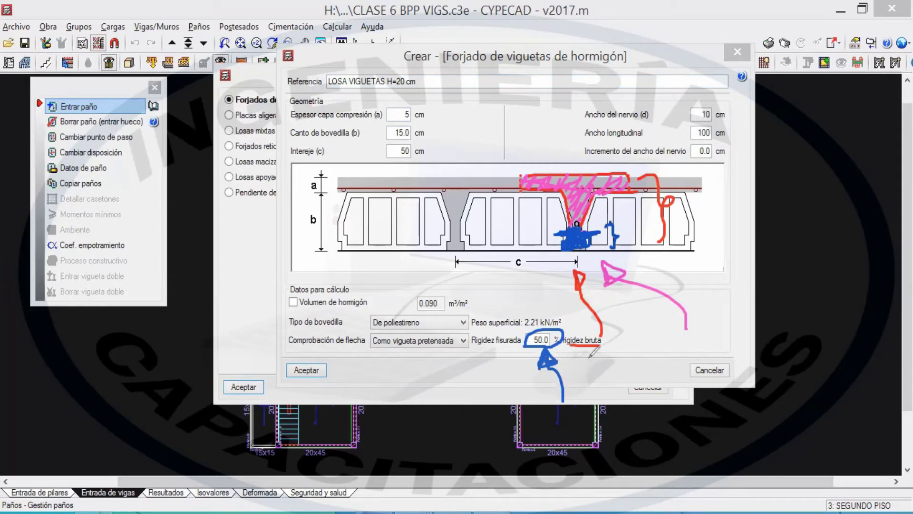
- Sketch a blue rectangle below the rigidez bruta text and add a blue arrow pointing towards Rigidez fisurada
drag(580, 365, 571, 460)
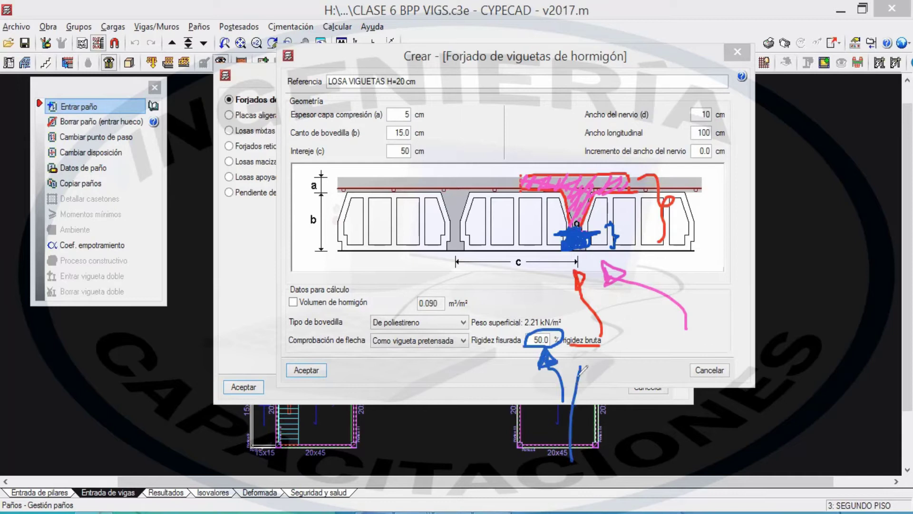
mouse_move(579, 367)
mouse_down()
mouse_move(673, 452)
mouse_move(597, 460)
mouse_up()
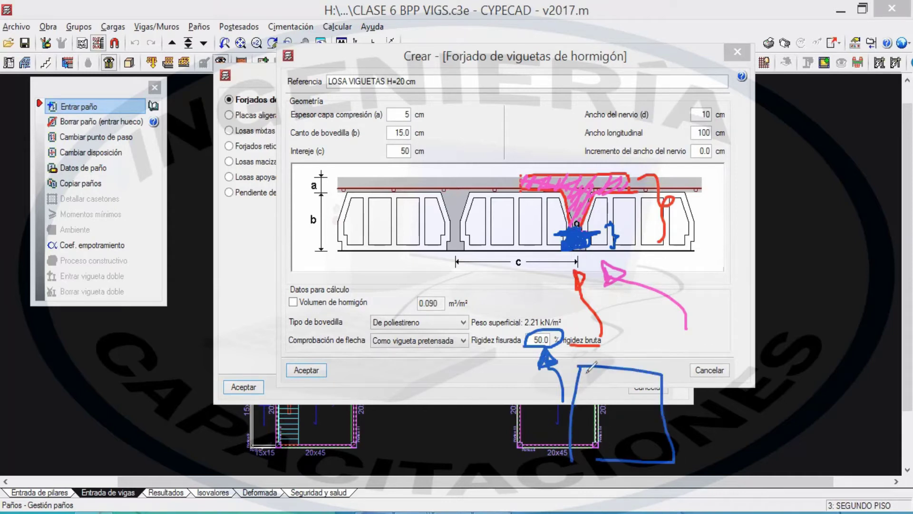
drag(547, 347, 523, 356)
mouse_move(486, 387)
mouse_down()
mouse_move(508, 348)
mouse_move(518, 356)
mouse_move(505, 352)
mouse_up()
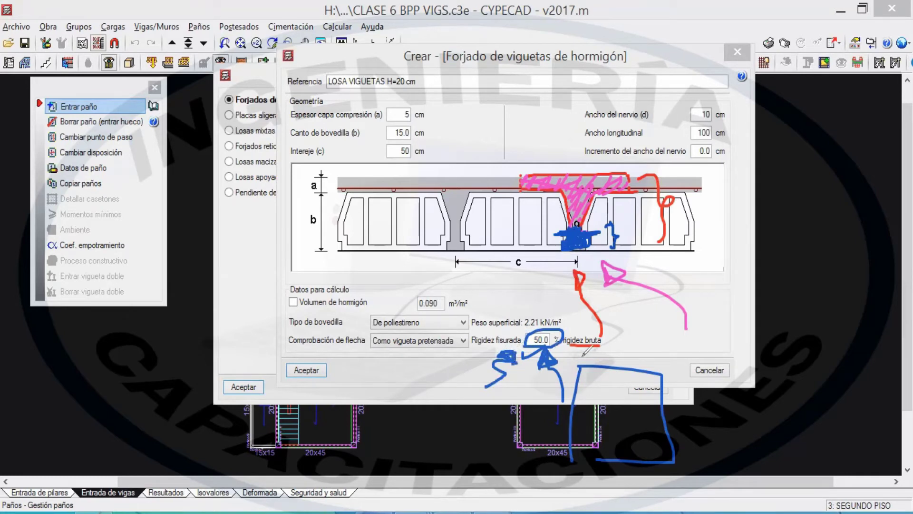
- Mark the Rigidez fisurada and rigidez bruta texts in blue, and outline the concrete topping of the T-section
drag(469, 346, 521, 344)
mouse_move(600, 339)
mouse_down()
mouse_move(555, 347)
mouse_move(605, 351)
mouse_up()
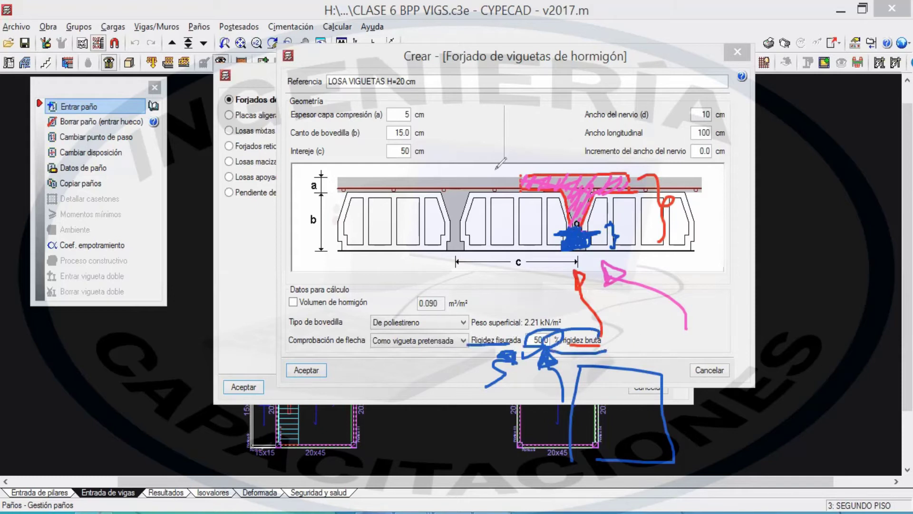
mouse_move(520, 176)
mouse_down()
mouse_move(618, 177)
mouse_move(636, 189)
mouse_move(578, 188)
mouse_up()
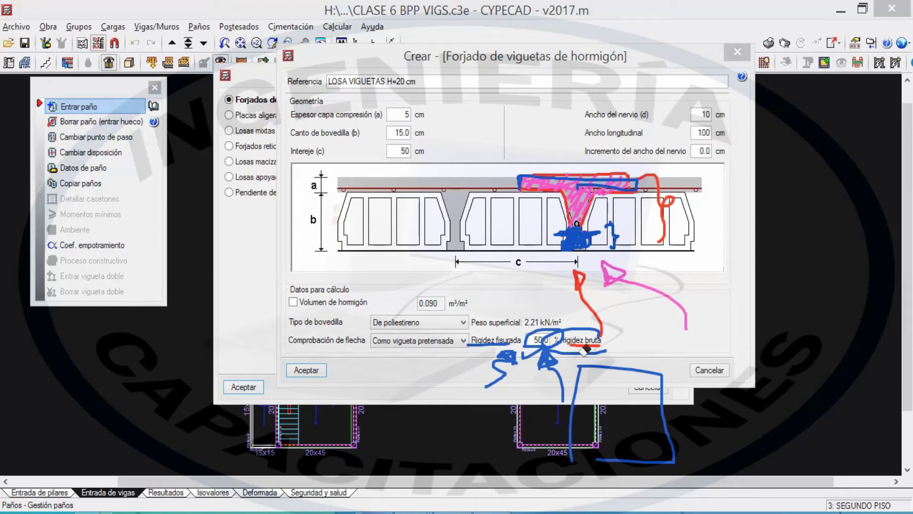
- Clear all the drawn annotations and return to the slab definition dialog
mouse_move(585, 348)
mouse_down()
mouse_move(439, 376)
mouse_move(652, 413)
mouse_move(588, 352)
mouse_move(628, 328)
mouse_move(613, 229)
mouse_move(671, 165)
mouse_move(661, 187)
mouse_move(592, 232)
mouse_move(577, 214)
mouse_move(582, 236)
mouse_move(628, 177)
mouse_move(554, 184)
mouse_move(666, 174)
mouse_up()
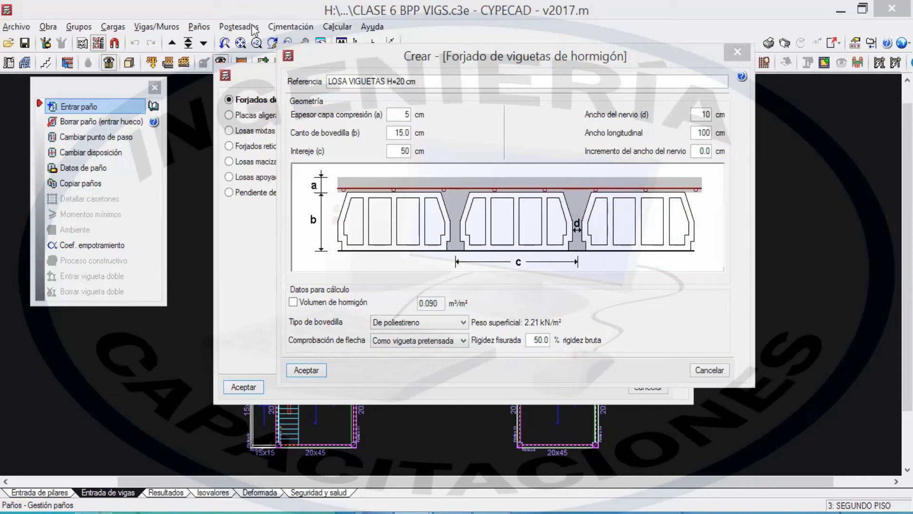
click(389, 101)
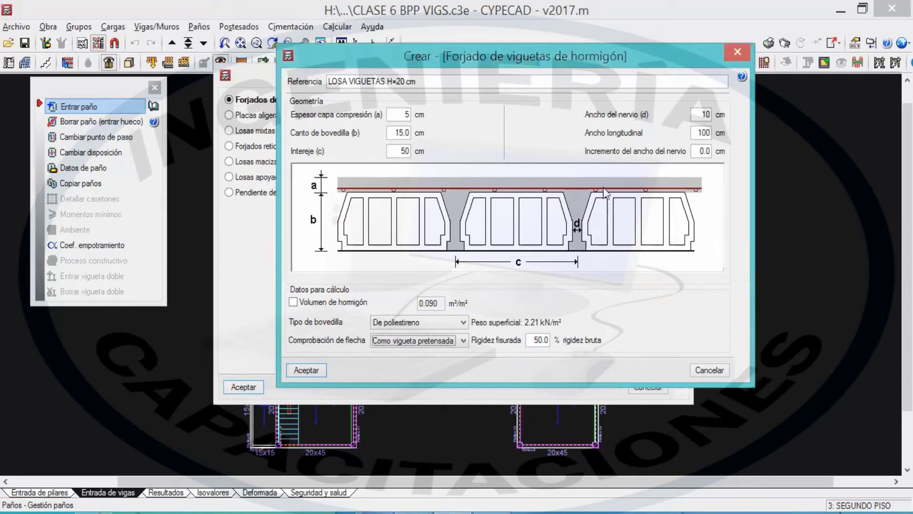
- Accept the LOSA VIGUETAS H=20 cm definition and check it in the list of available slabs
click(312, 371)
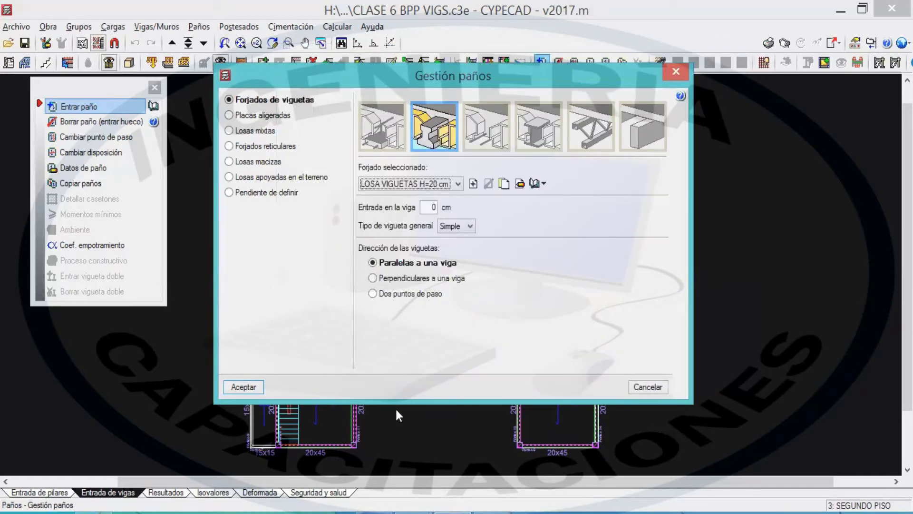
click(457, 185)
click(457, 184)
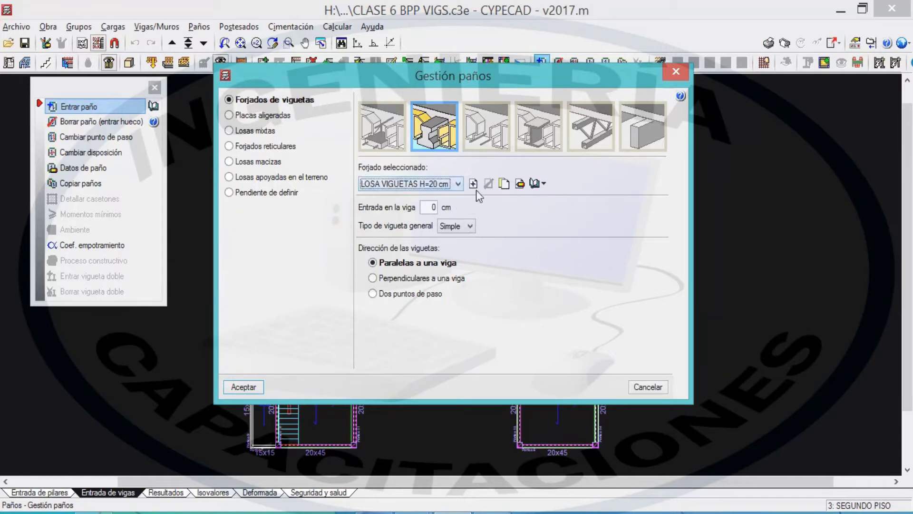
- Check the list of available slabs and export LOSA VIGUETAS H=20 cm to the library
click(460, 185)
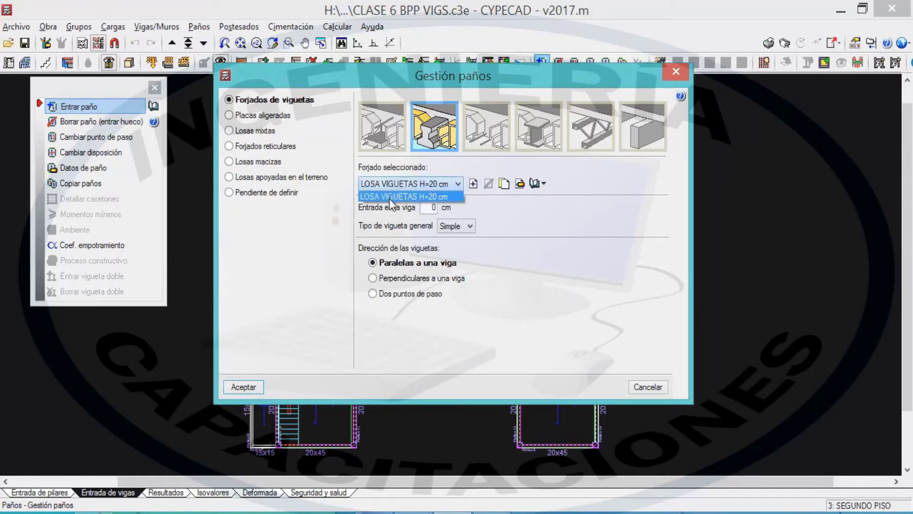
click(457, 183)
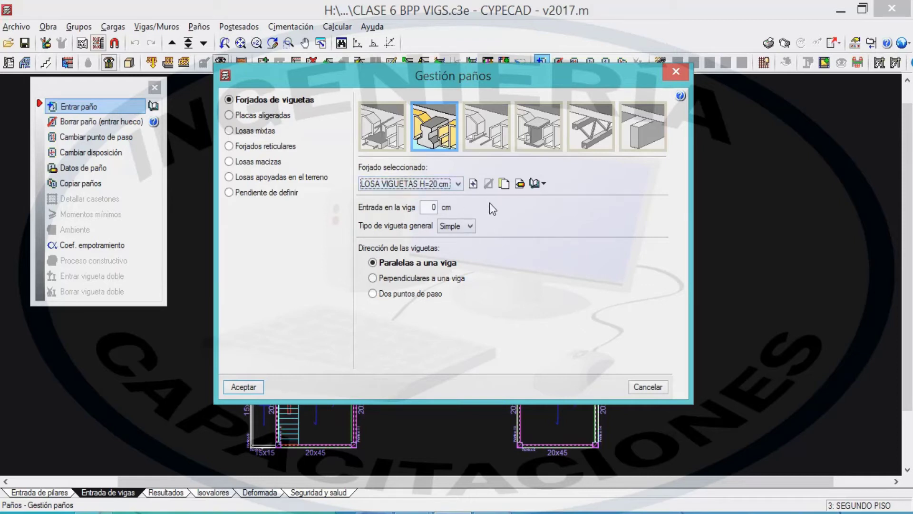
click(546, 188)
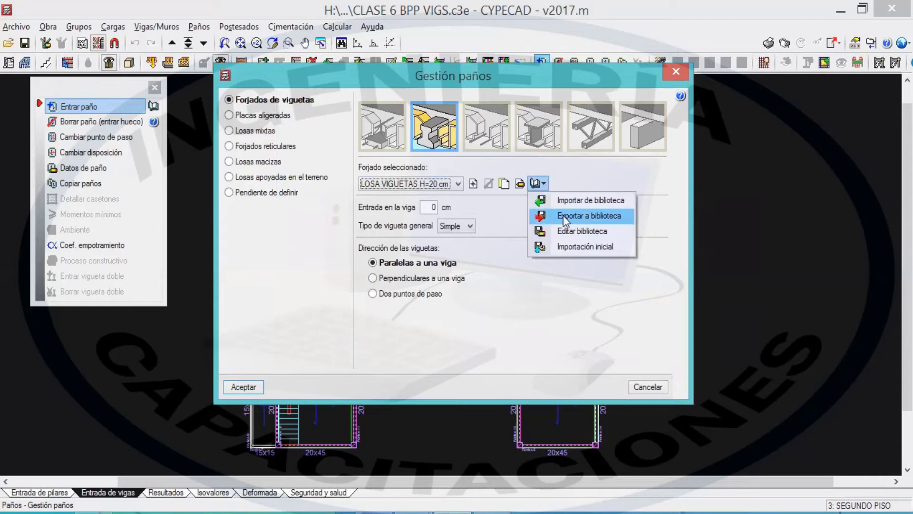
click(568, 218)
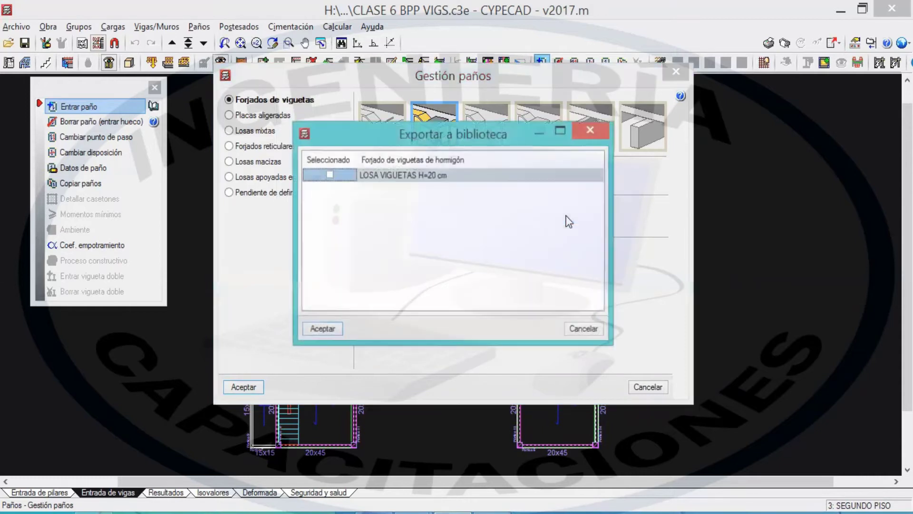
drag(485, 133, 540, 124)
click(385, 167)
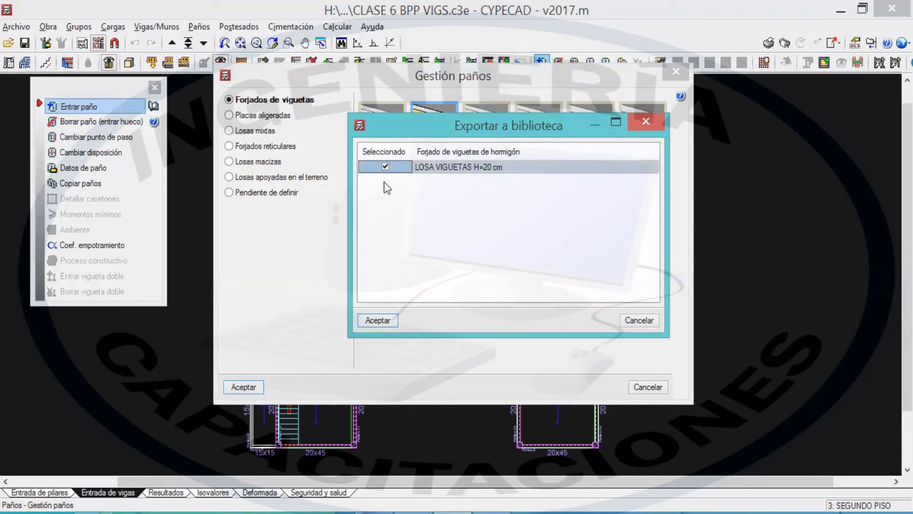
click(379, 320)
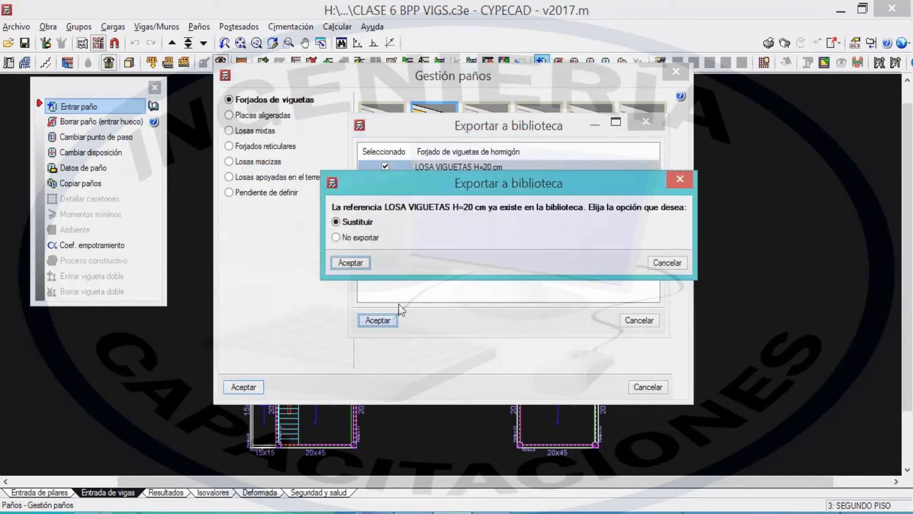
drag(418, 194, 281, 215)
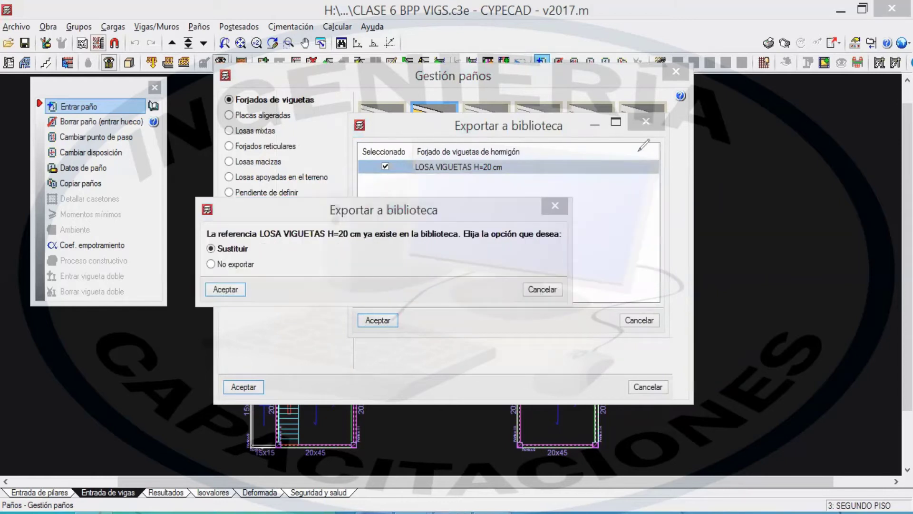
- Mark the export list with a blue brace and a stroke beside the slab name, and substitute the existing library reference
mouse_move(651, 144)
mouse_down()
mouse_move(672, 206)
mouse_move(629, 274)
mouse_up()
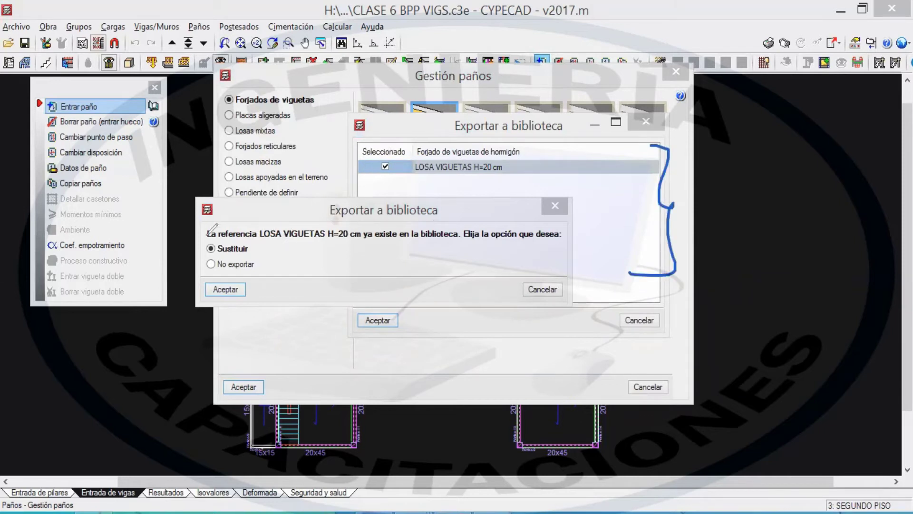
drag(509, 167, 546, 152)
click(561, 183)
click(240, 289)
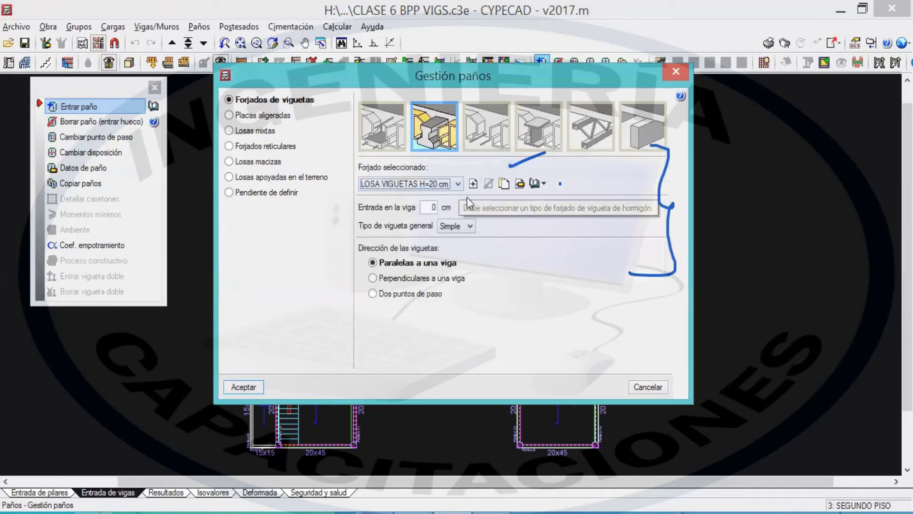
- Import LOSA VIGUETAS H=20 cm from the library and check it in the list of available slabs
click(544, 184)
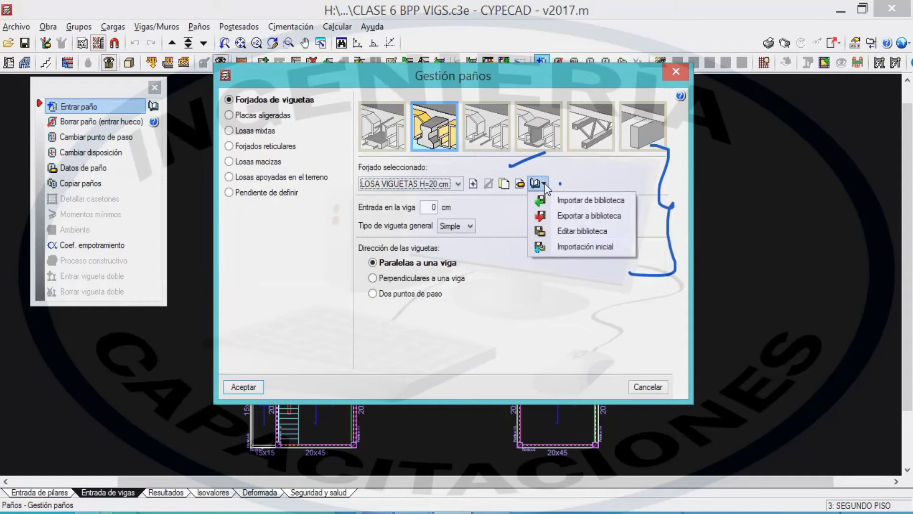
click(561, 202)
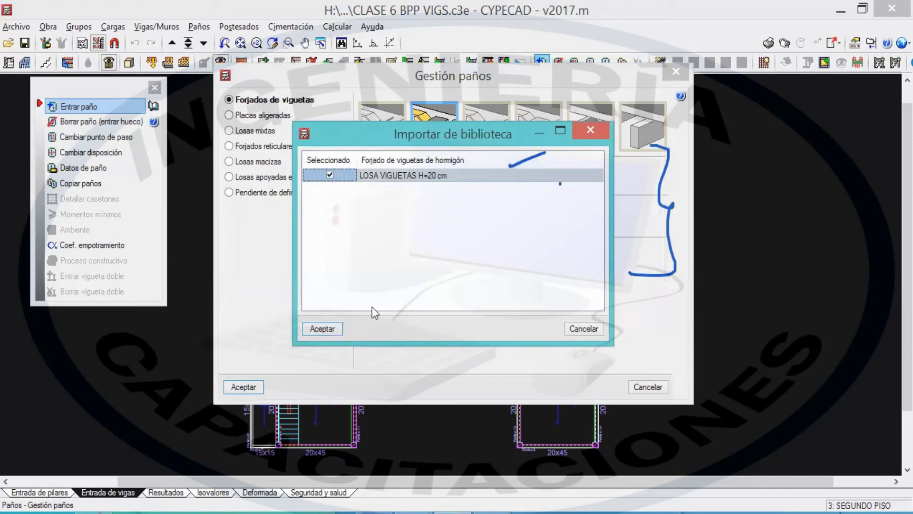
click(326, 329)
click(458, 184)
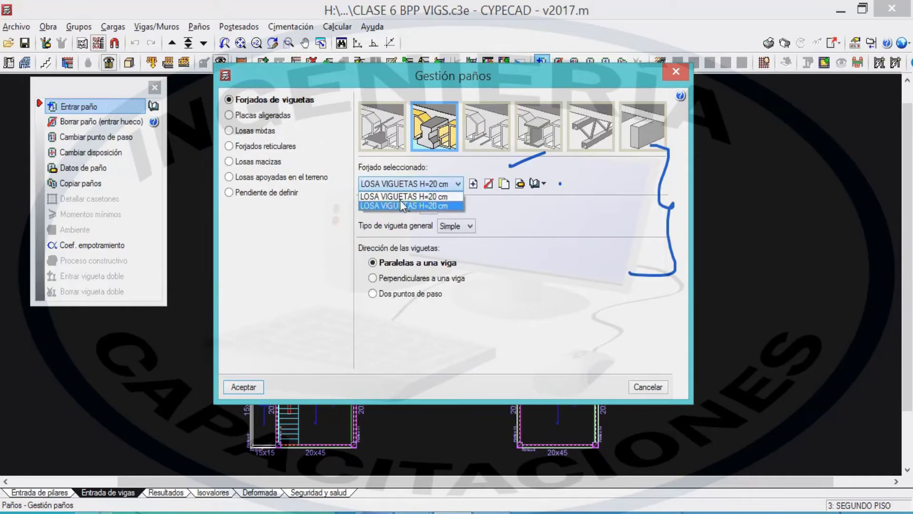
click(507, 209)
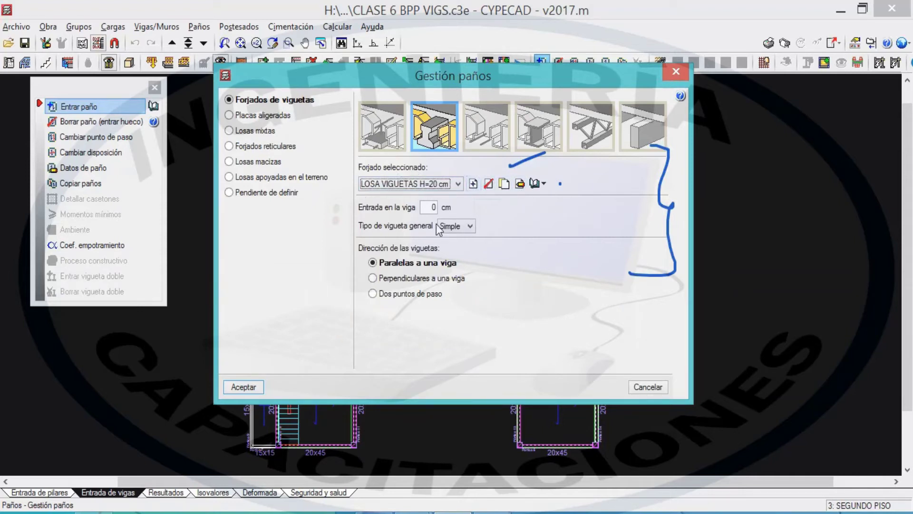
- Open the joist's entry distance into the beam (Entrada en la viga) for editing
double_click(434, 209)
mouse_move(409, 217)
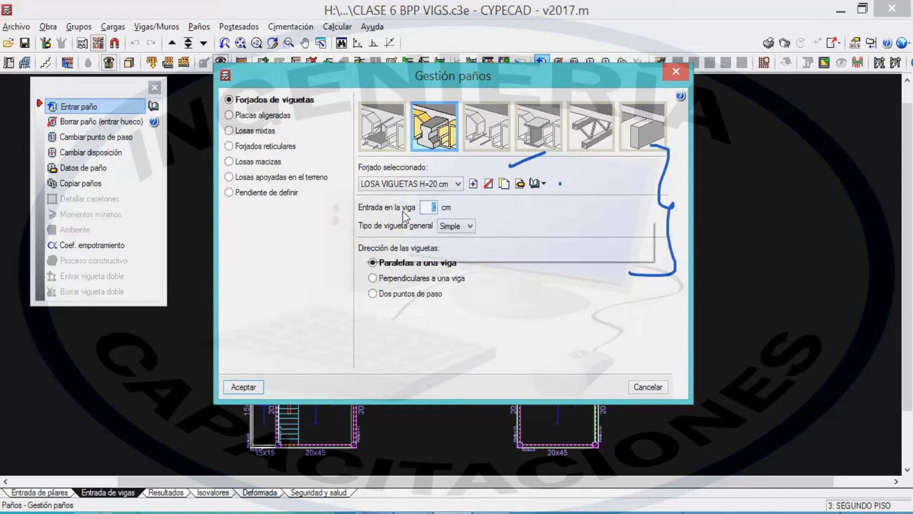
drag(431, 208, 440, 210)
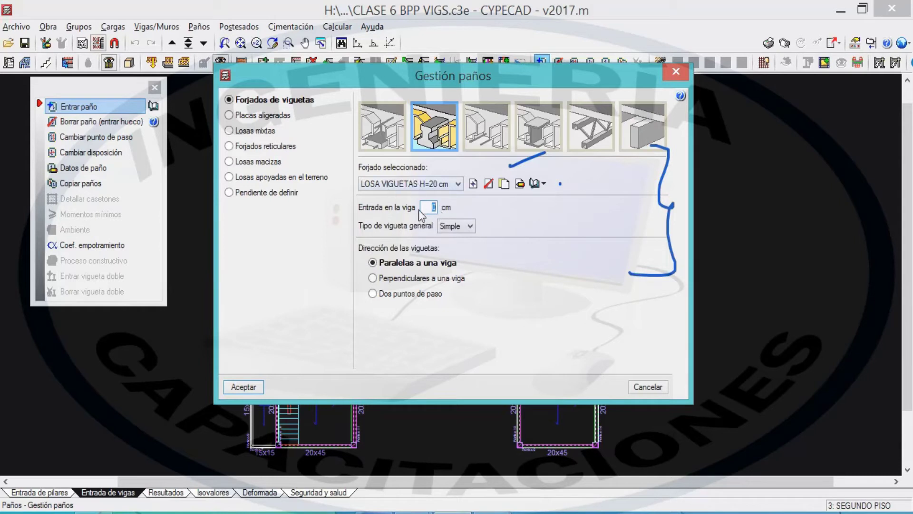
click(434, 208)
- Switch to the Canva presentation, show the Losa vigueta pretensada illustration full screen, and mark two joist ends in blue and red
click(94, 513)
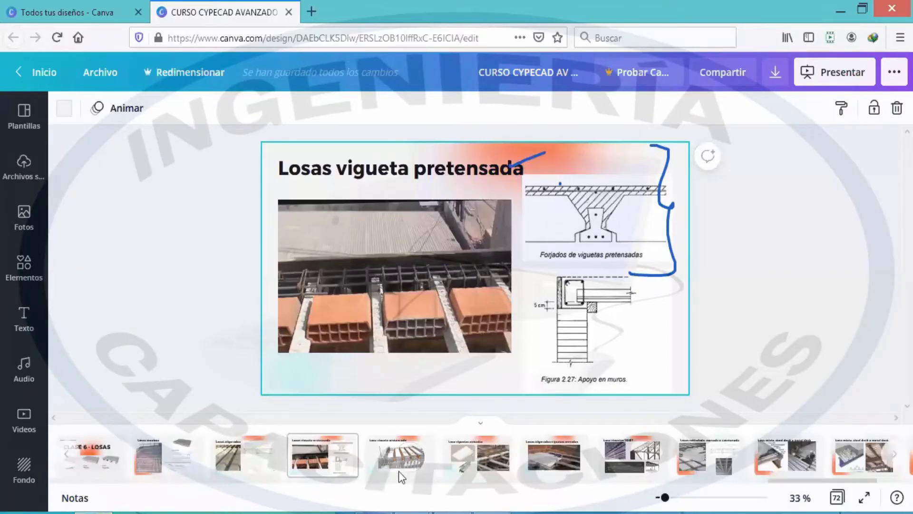
click(424, 468)
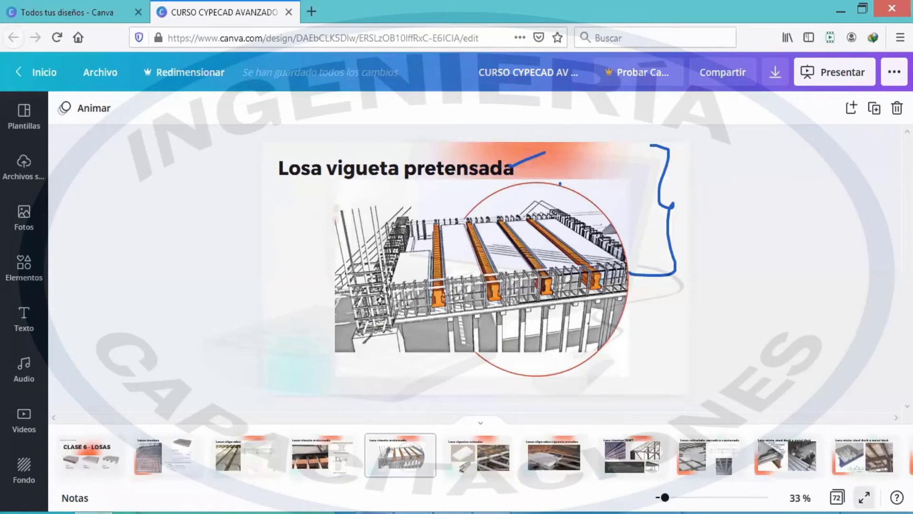
key(F11)
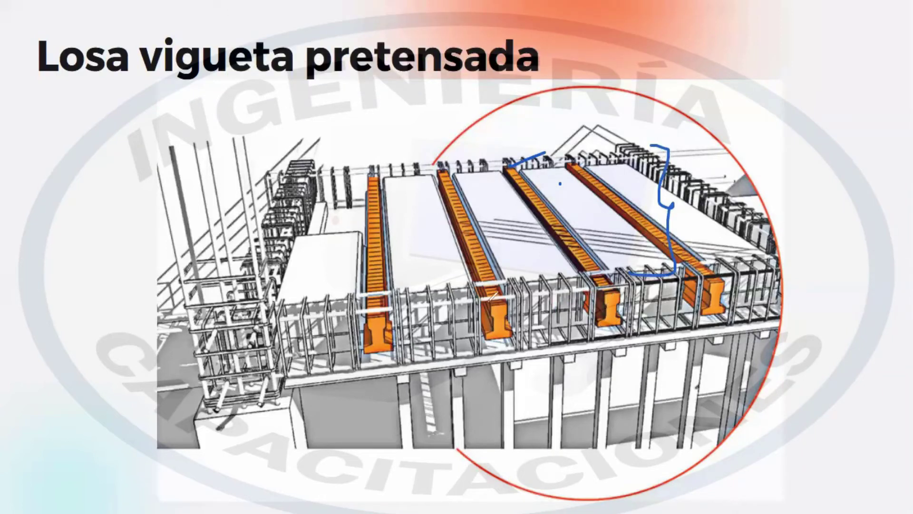
drag(467, 332, 479, 344)
mouse_move(579, 315)
mouse_down()
mouse_move(585, 333)
mouse_move(586, 316)
mouse_up()
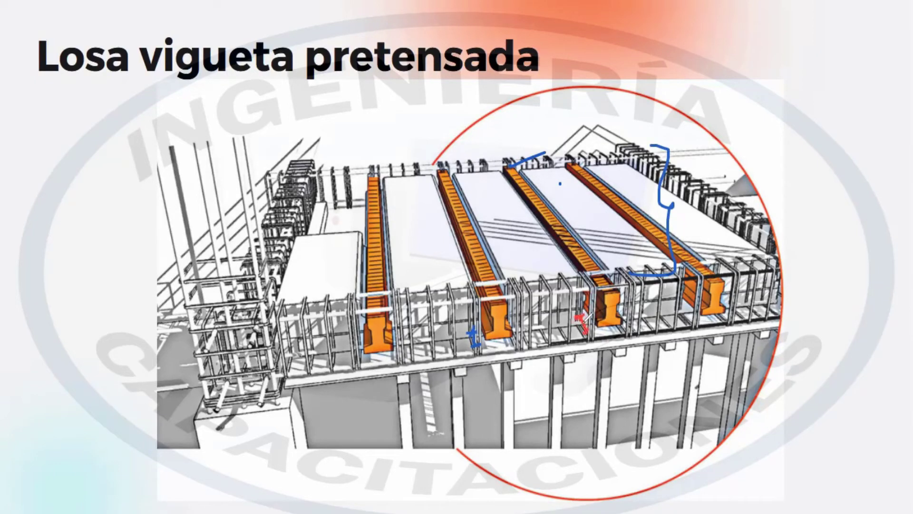
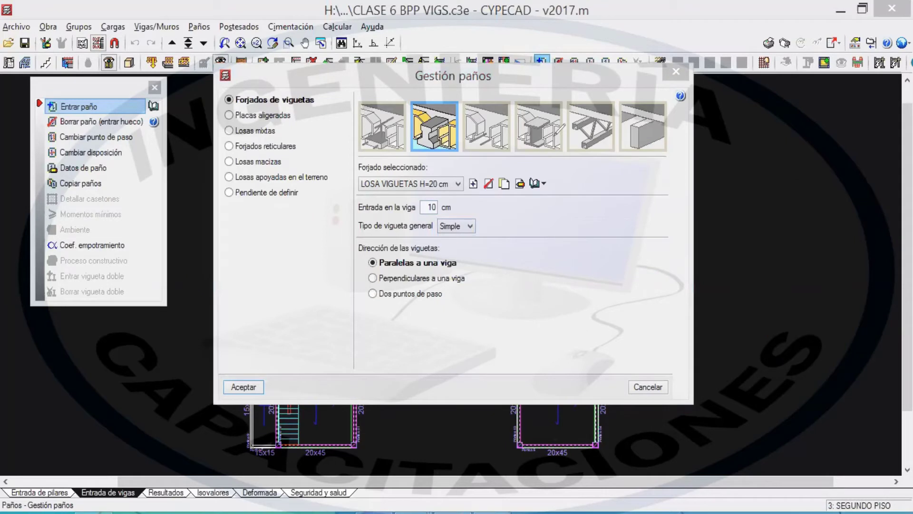
- Sketch a red rectangular panel with roughly horizontal joist lines beside the dialog, and clear the sketch
click(721, 171)
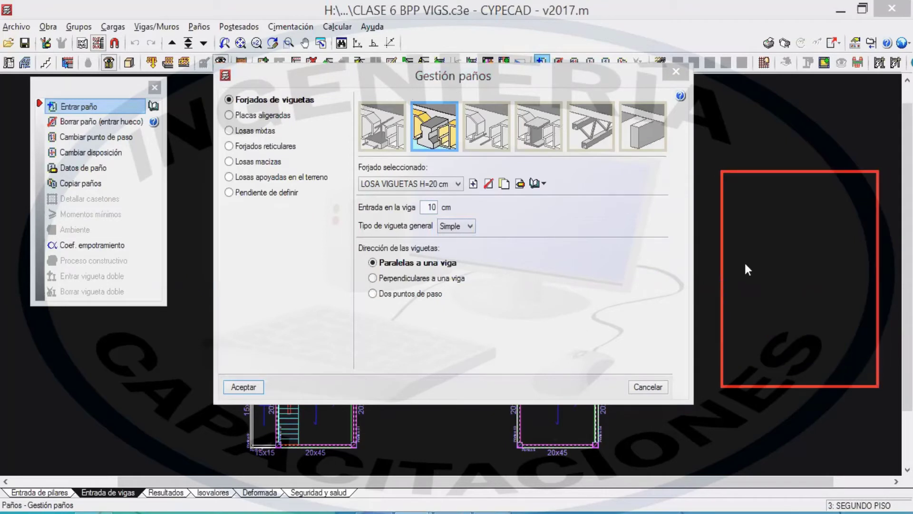
drag(722, 248, 869, 252)
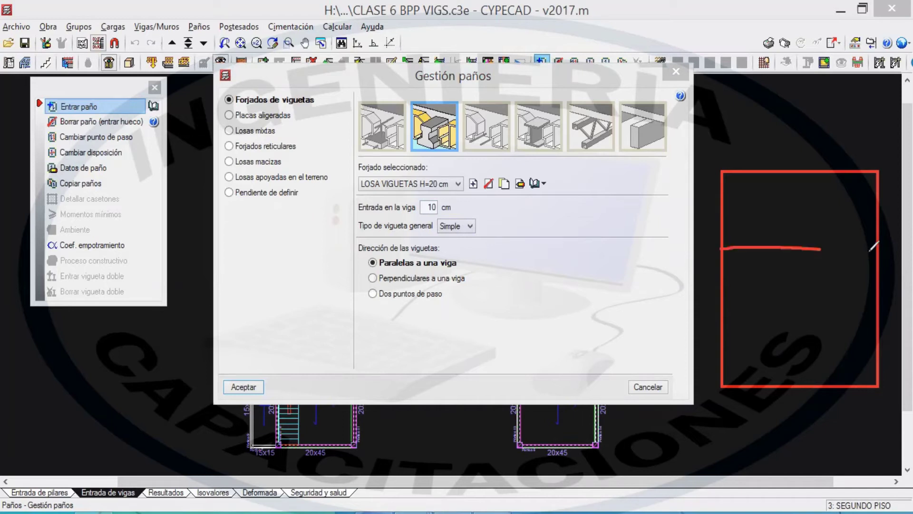
drag(729, 298, 882, 304)
drag(725, 356, 860, 355)
drag(724, 216, 884, 229)
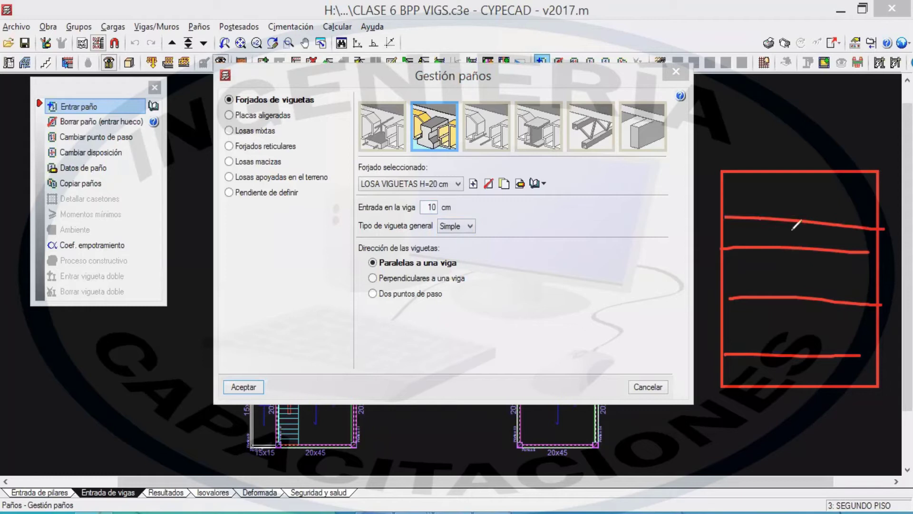
drag(724, 251, 889, 264)
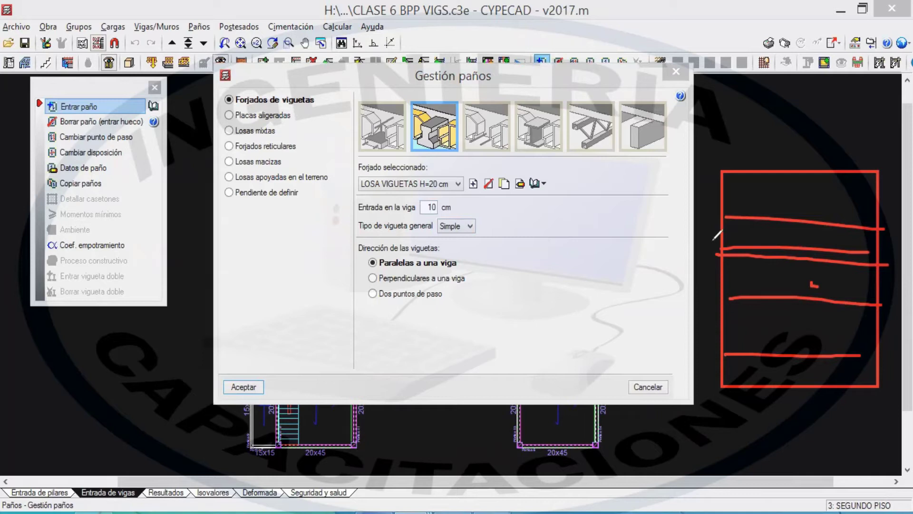
key(Escape)
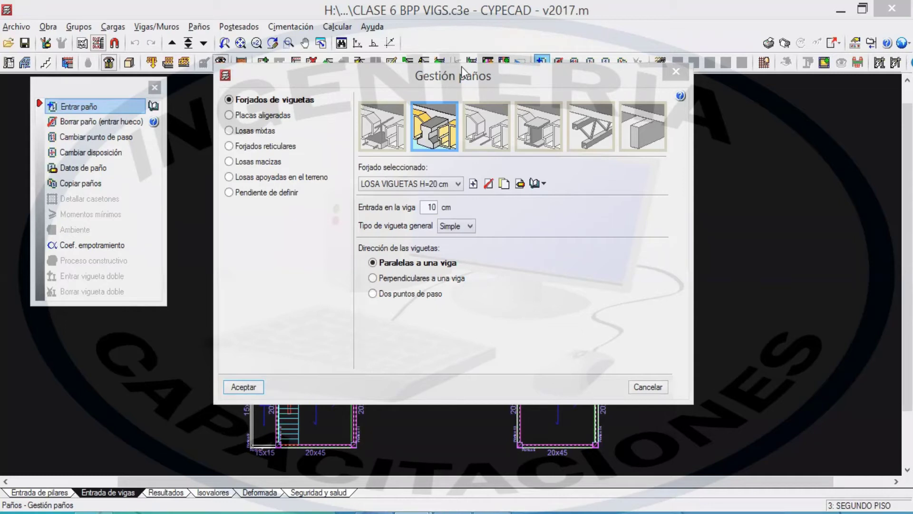
- Underline and mark the three joist direction options in red, and clear the marks
drag(468, 262, 493, 249)
drag(473, 283, 501, 273)
click(451, 305)
drag(387, 305, 471, 294)
drag(380, 270, 477, 273)
drag(393, 287, 466, 283)
drag(414, 245, 428, 307)
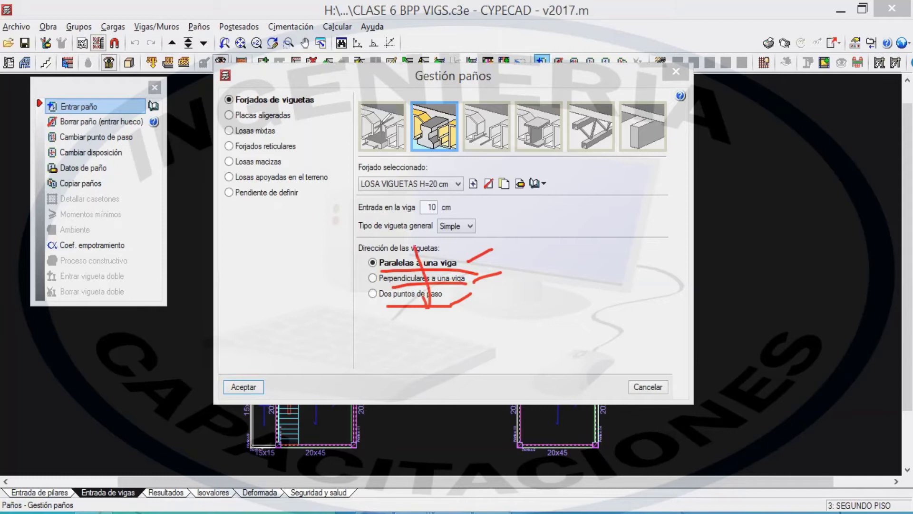
key(Escape)
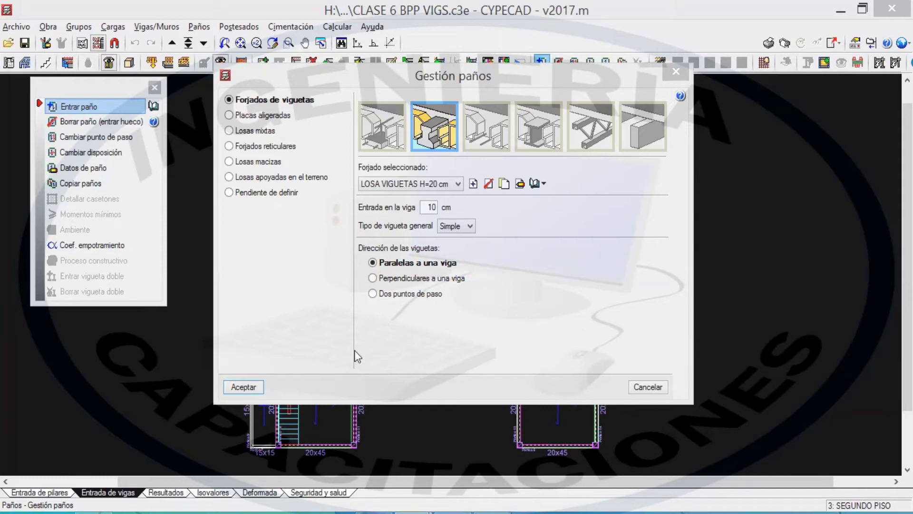
- Try to accept the panel settings, and delete the duplicate LOSA VIGUETAS H=20 cm slab from the selection
click(251, 388)
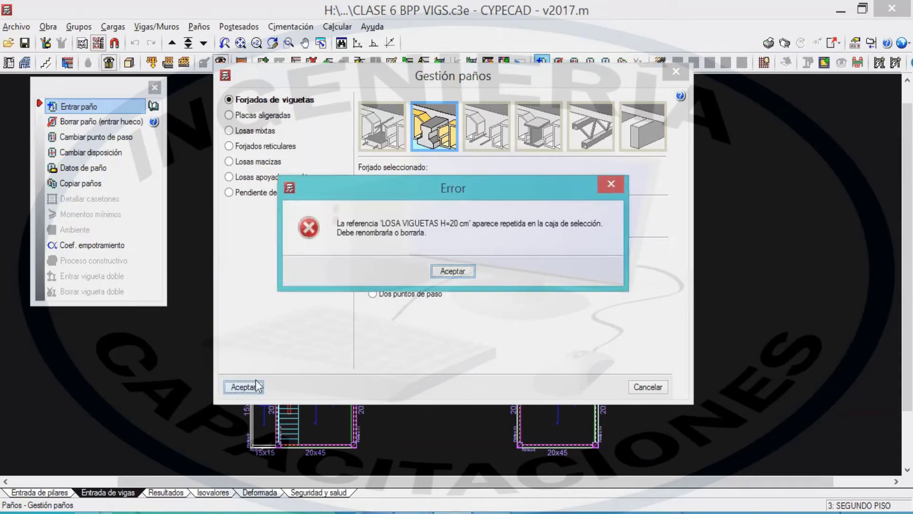
click(452, 271)
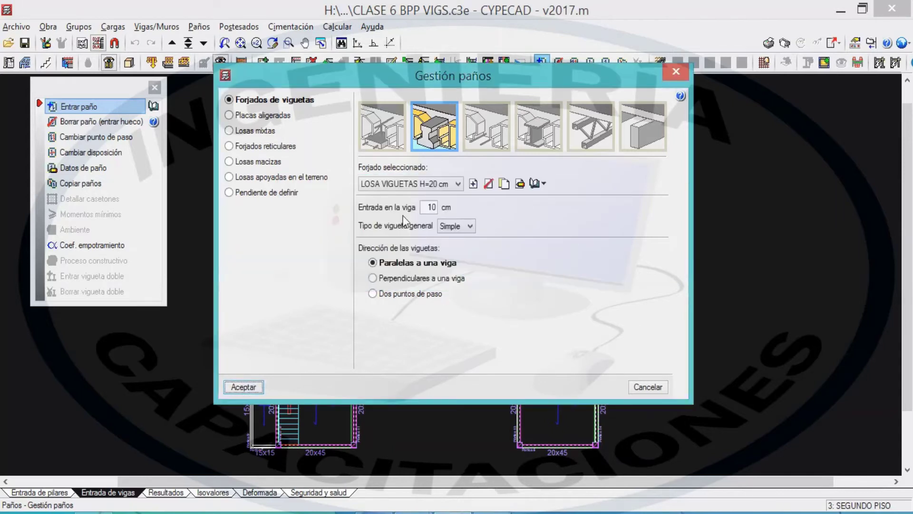
click(449, 184)
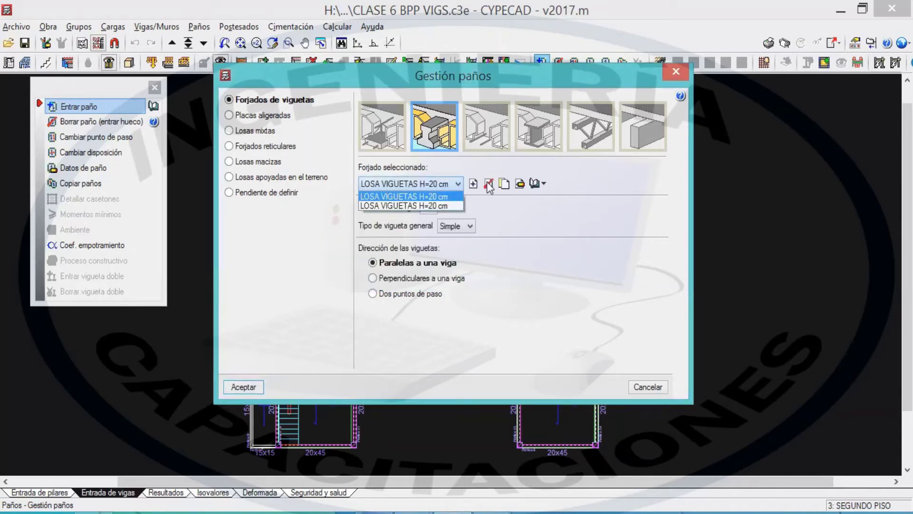
click(507, 189)
click(428, 183)
click(490, 186)
click(487, 185)
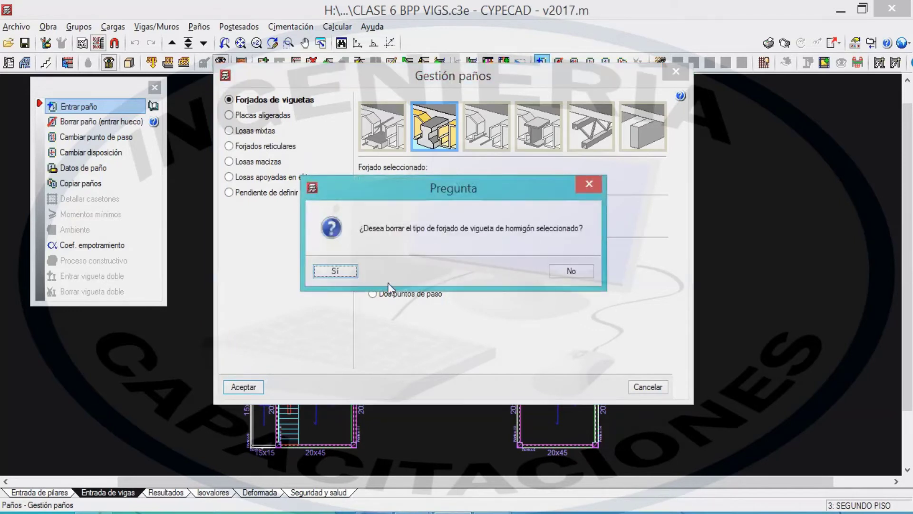
click(336, 271)
click(448, 184)
- Accept the panel settings and assign LOSA VIGUETAS H=20 cm to the curved-stair panel, with joists parallel to its upper beam
click(244, 387)
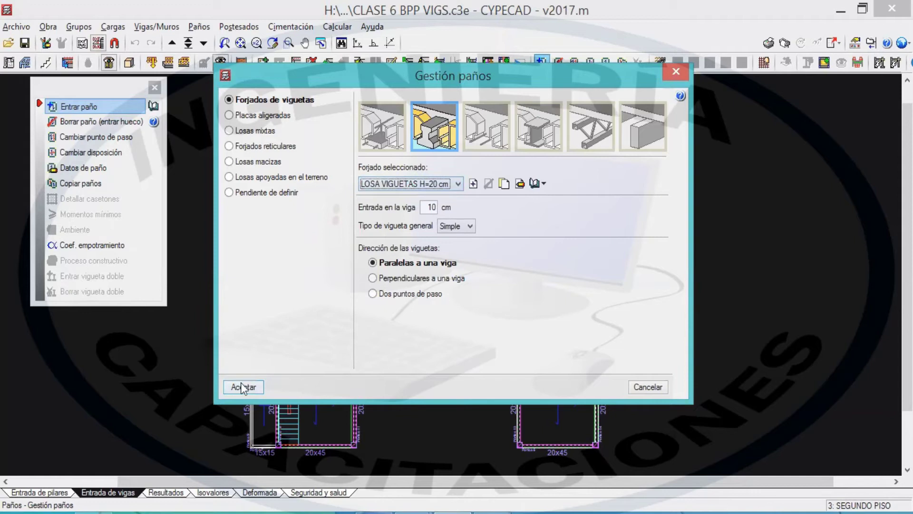
click(261, 386)
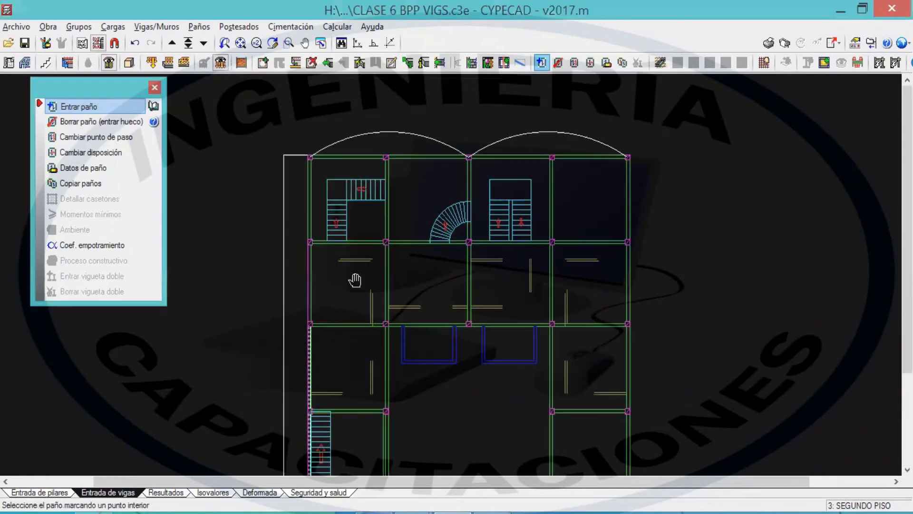
scroll(430, 228, up, 4)
scroll(580, 377, up, 5)
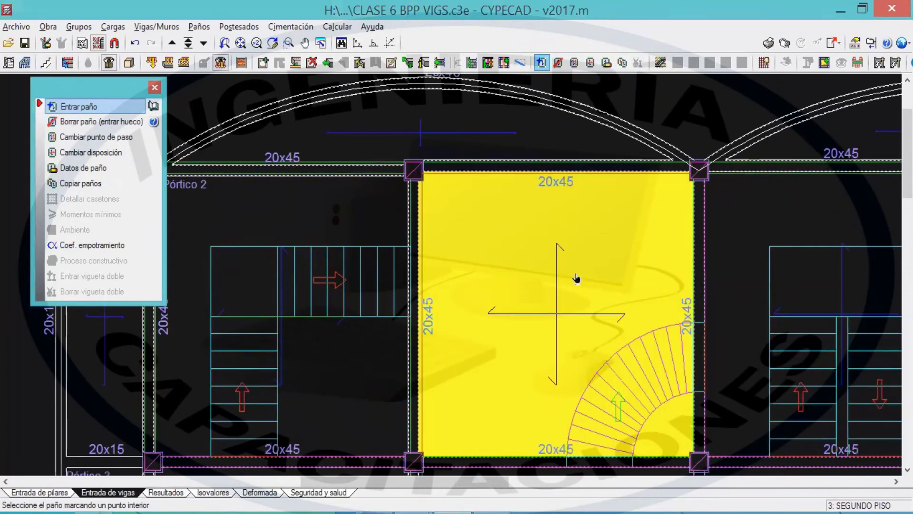
click(542, 285)
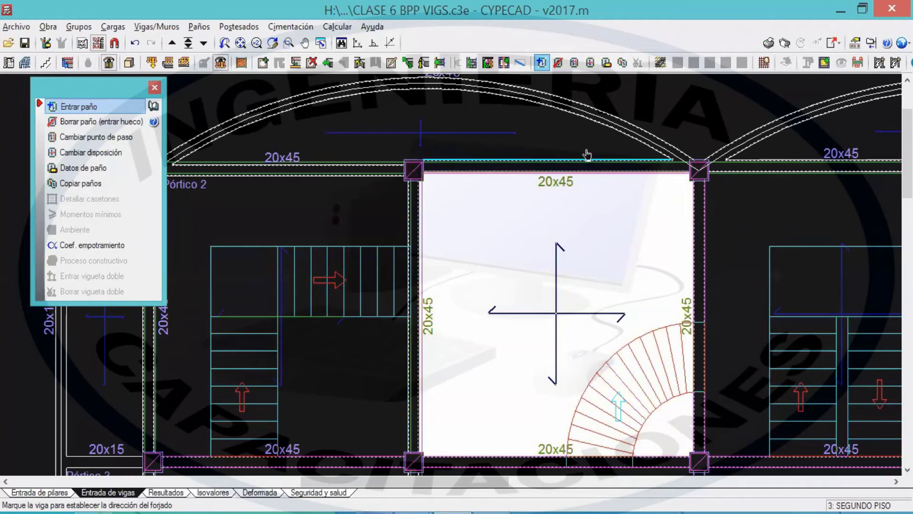
click(533, 171)
click(477, 422)
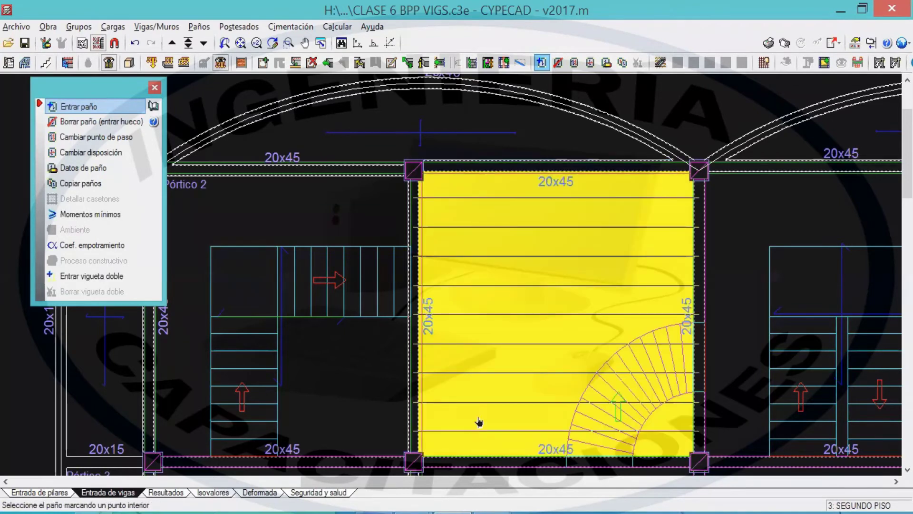
- Assign the joist slab to the two upper-row panels to the right of the curved stair, with joists parallel to their vertical beams
scroll(499, 399, down, 1)
middle_drag(688, 329, 566, 318)
middle_drag(687, 287, 538, 264)
click(531, 241)
click(687, 265)
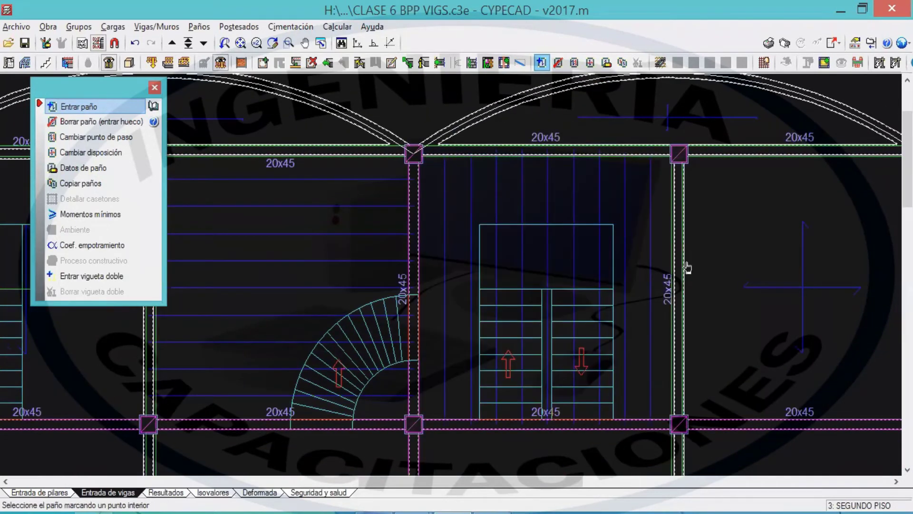
middle_drag(634, 251, 570, 229)
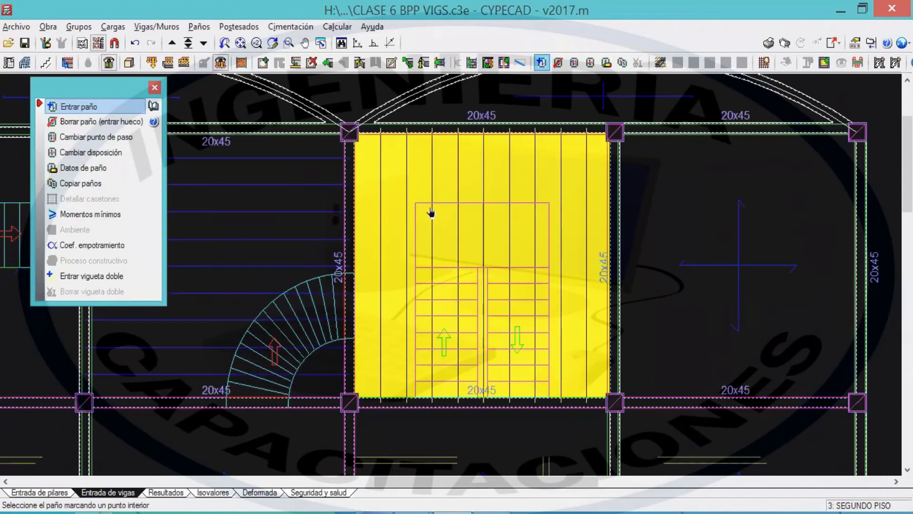
middle_drag(558, 294, 357, 258)
click(518, 197)
click(626, 187)
- Assign the joist slab to the two right-hand panels of the row below the stairs, with joists parallel to their upper beams
middle_drag(528, 420, 548, 243)
click(545, 238)
click(510, 169)
middle_drag(170, 282, 476, 293)
click(479, 283)
click(496, 192)
- Assign the joist slab to the two left-hand panels of that row beside the 20x15 strip, with joists parallel to their upper beams
middle_drag(341, 305, 514, 314)
click(512, 304)
click(486, 194)
middle_drag(427, 311, 579, 303)
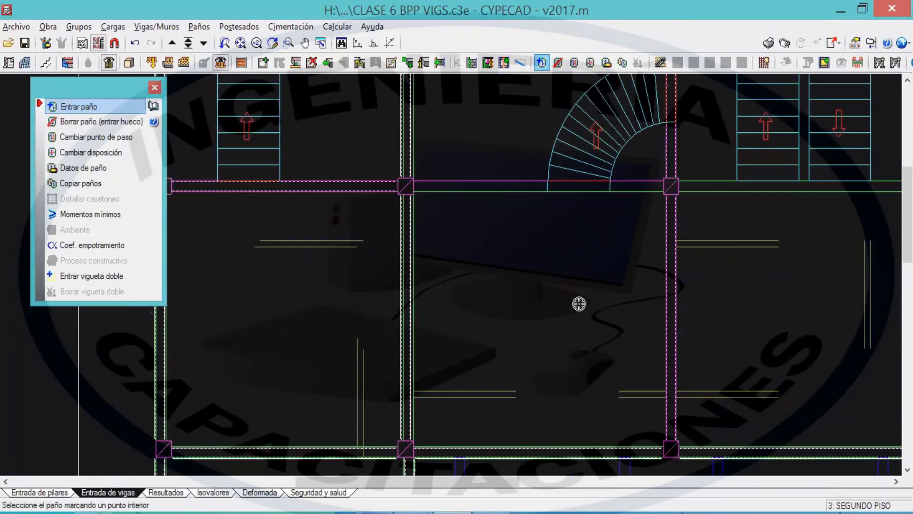
middle_drag(372, 306, 493, 305)
click(493, 306)
click(536, 173)
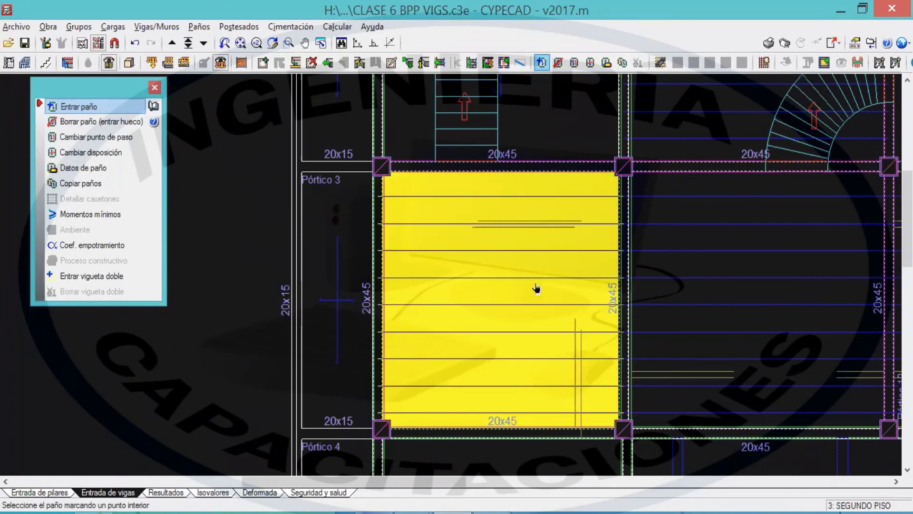
- Examine the joist directions in the assigned panels and the narrow perimeter panels that are still unassigned
middle_drag(416, 320, 438, 321)
middle_drag(560, 312, 467, 339)
scroll(466, 338, down, 1)
middle_drag(630, 228, 533, 285)
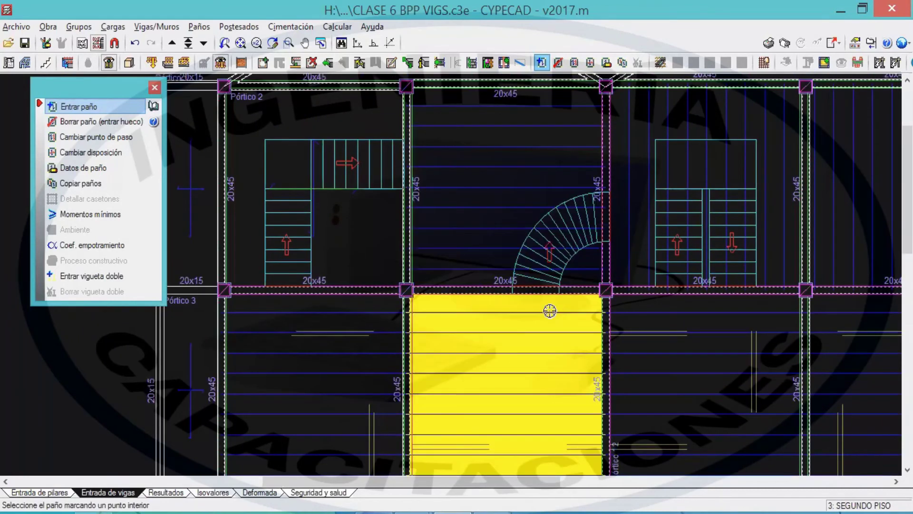
middle_drag(554, 319, 500, 298)
scroll(513, 296, down, 1)
mouse_move(585, 304)
middle_down()
mouse_move(531, 308)
mouse_move(587, 316)
middle_up()
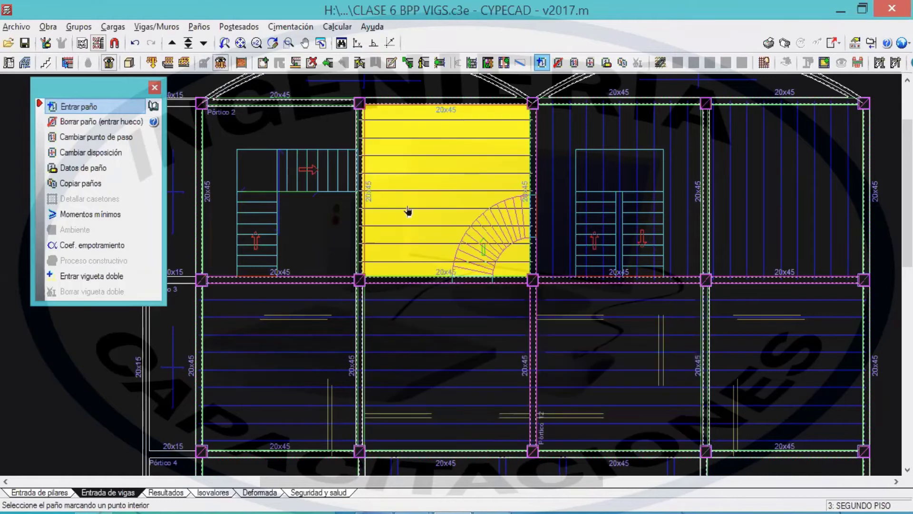
scroll(464, 234, down, 1)
scroll(549, 316, up, 1)
scroll(422, 301, down, 1)
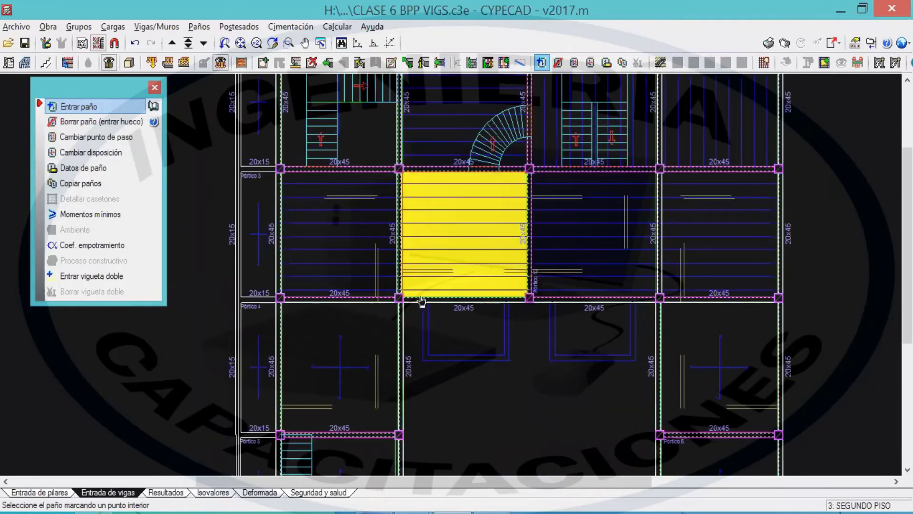
scroll(380, 295, down, 1)
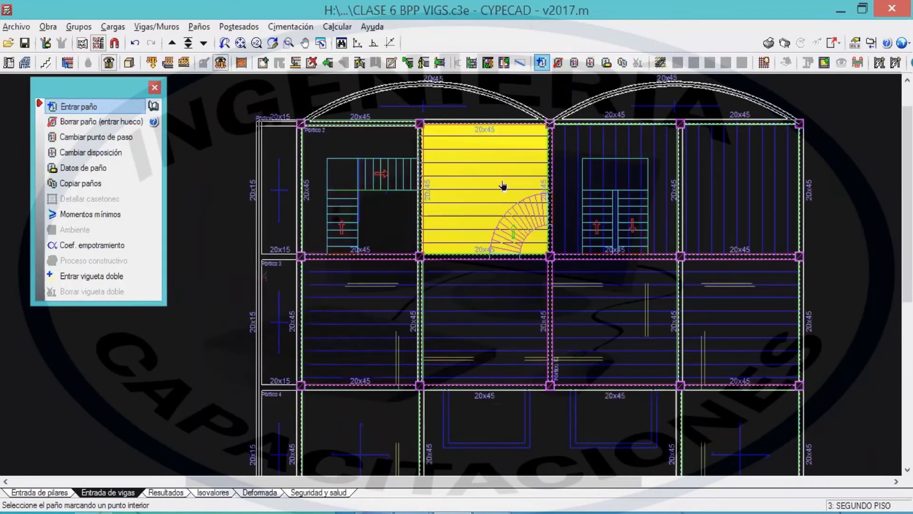
middle_drag(496, 300, 497, 214)
middle_drag(386, 208, 422, 377)
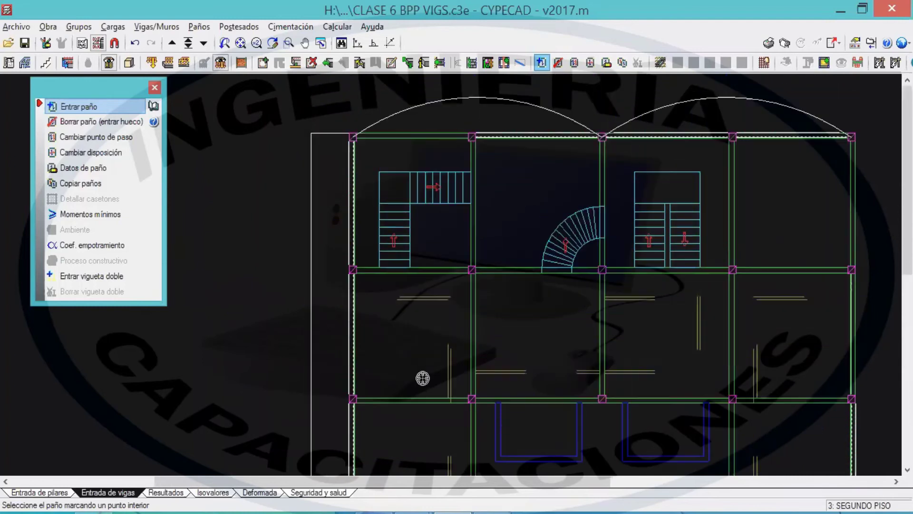
scroll(422, 354, up, 1)
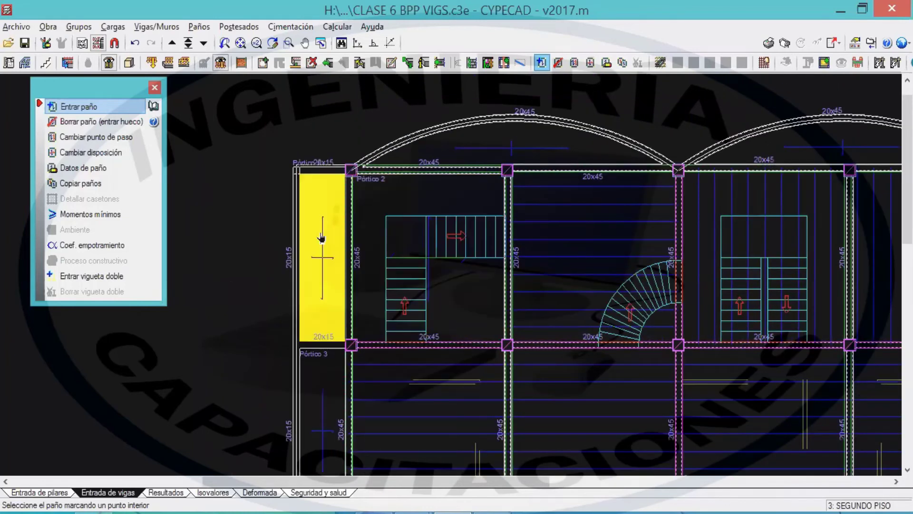
scroll(323, 214, up, 2)
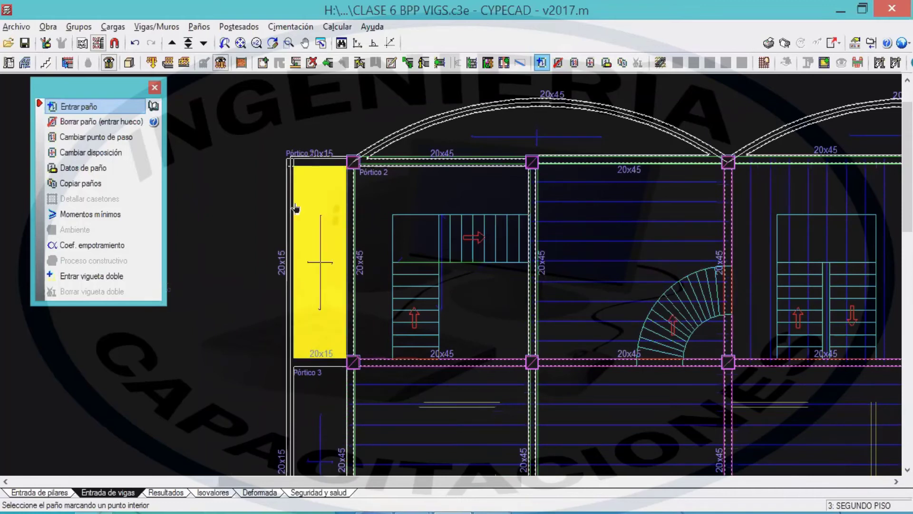
middle_drag(544, 249, 494, 245)
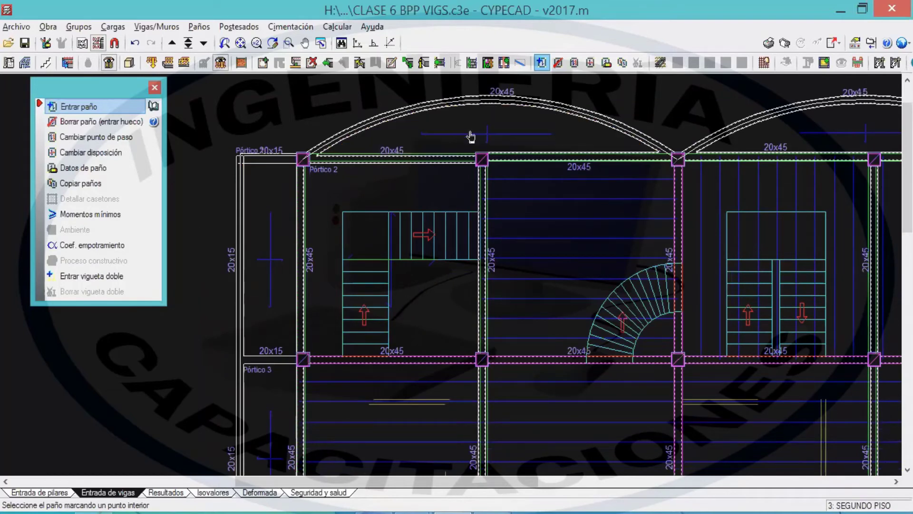
- Sketch four roughly vertical and two roughly horizontal red lines over the arched panel above Pórtico 2
scroll(451, 200, up, 1)
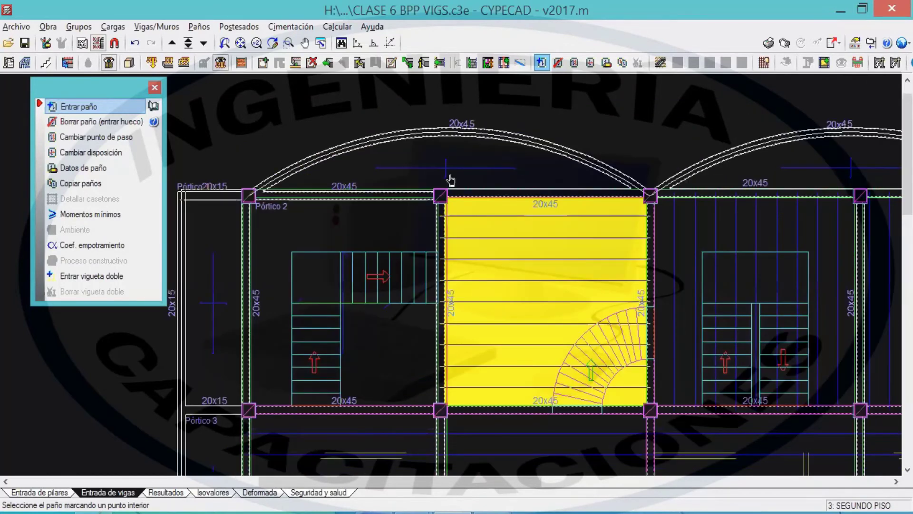
scroll(493, 100, up, 1)
middle_drag(494, 100, 546, 134)
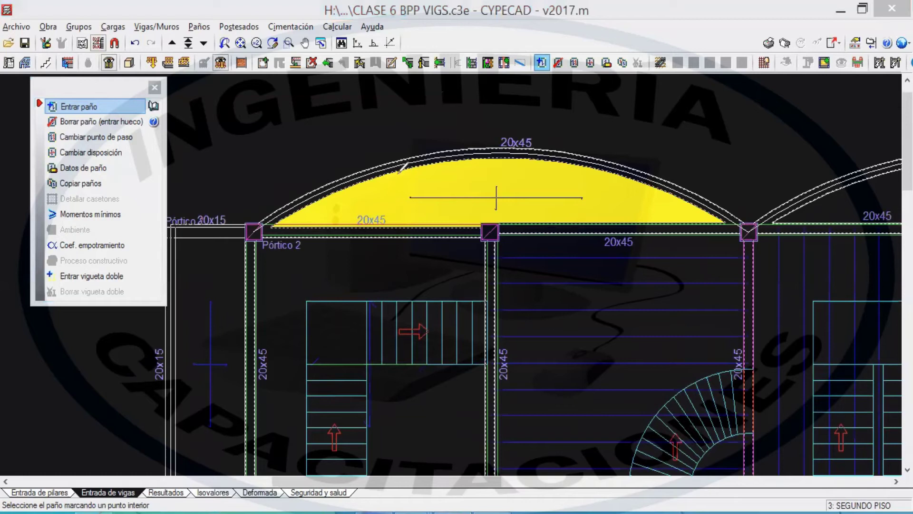
drag(447, 142, 440, 239)
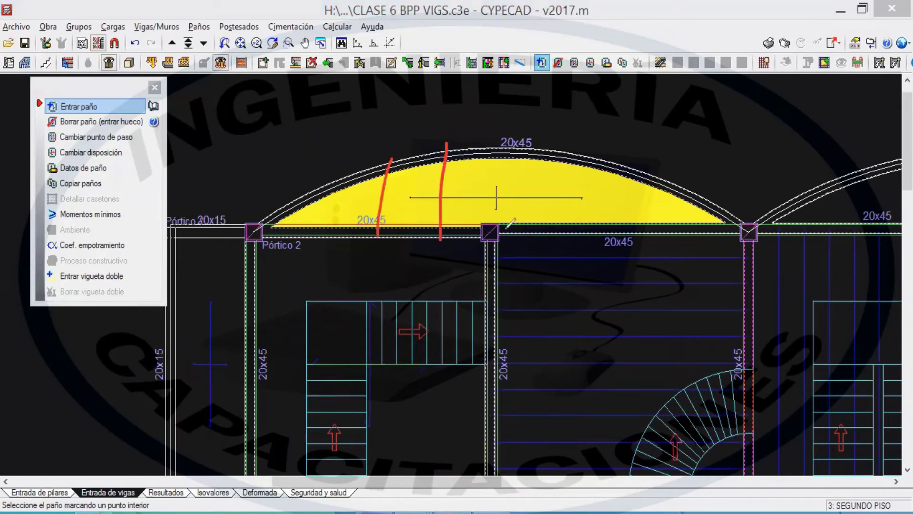
drag(505, 141, 505, 238)
drag(581, 163, 580, 248)
drag(275, 203, 680, 217)
drag(367, 192, 655, 169)
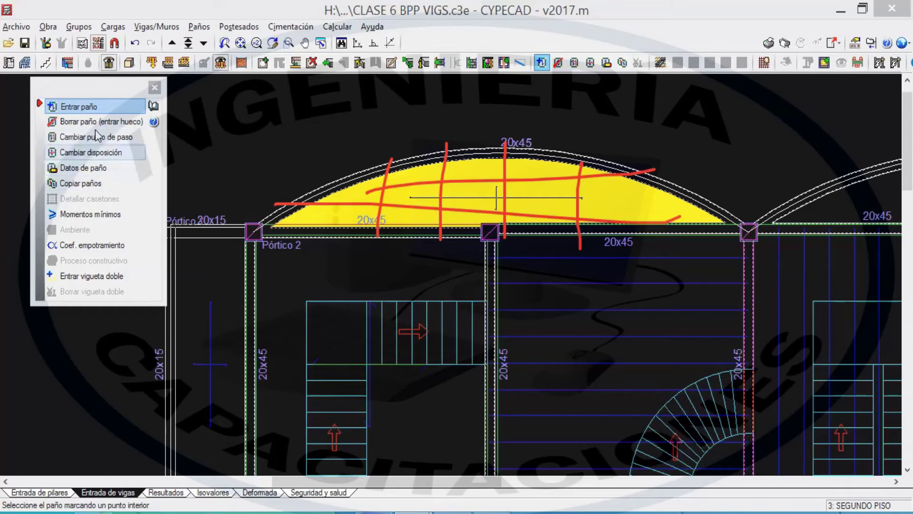
- Assign the joist slab to the arched panel above Pórtico 2, with joists parallel to its straight 20x45 beam
click(79, 106)
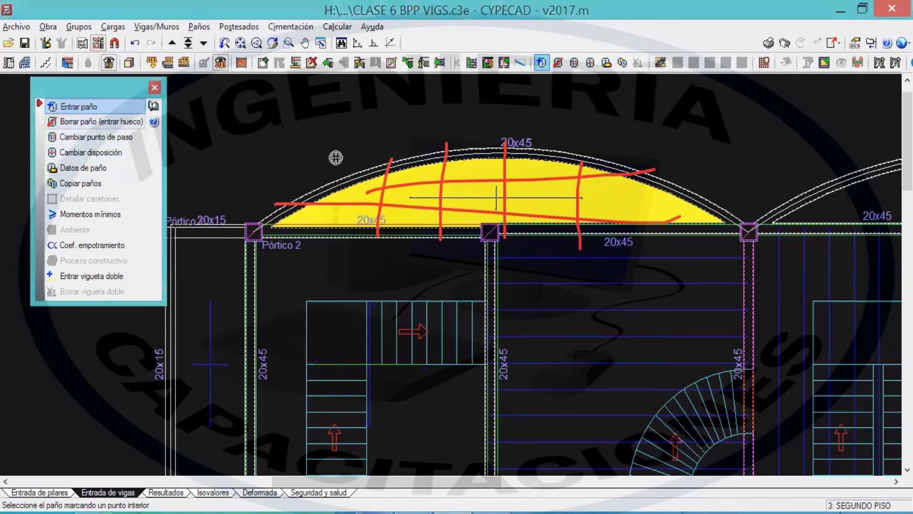
click(397, 208)
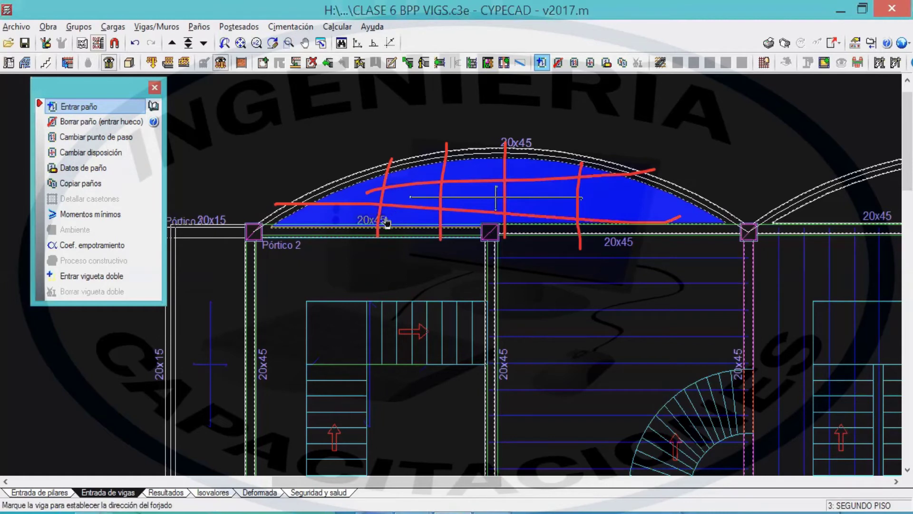
click(384, 214)
- Reopen the panel settings, open the LOSA VIGUETAS H=20 cm definition for editing, and clear the red marks
click(383, 216)
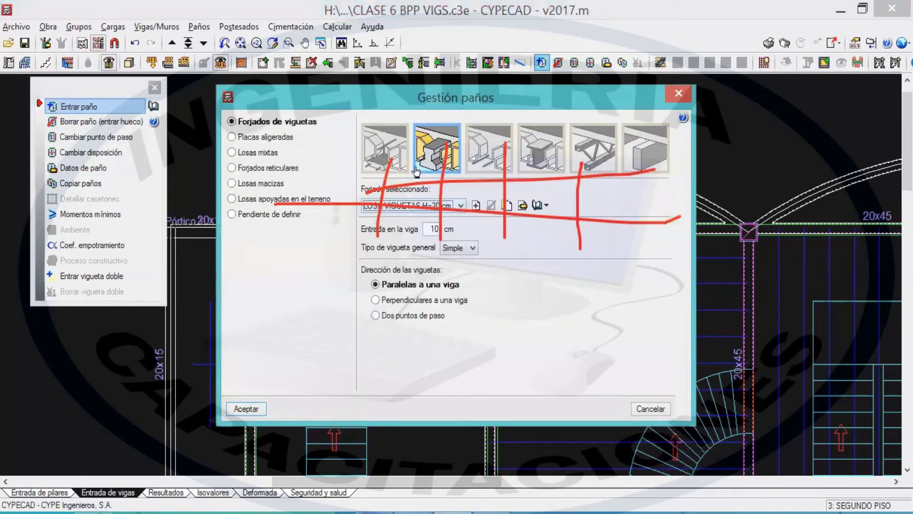
drag(447, 95, 626, 47)
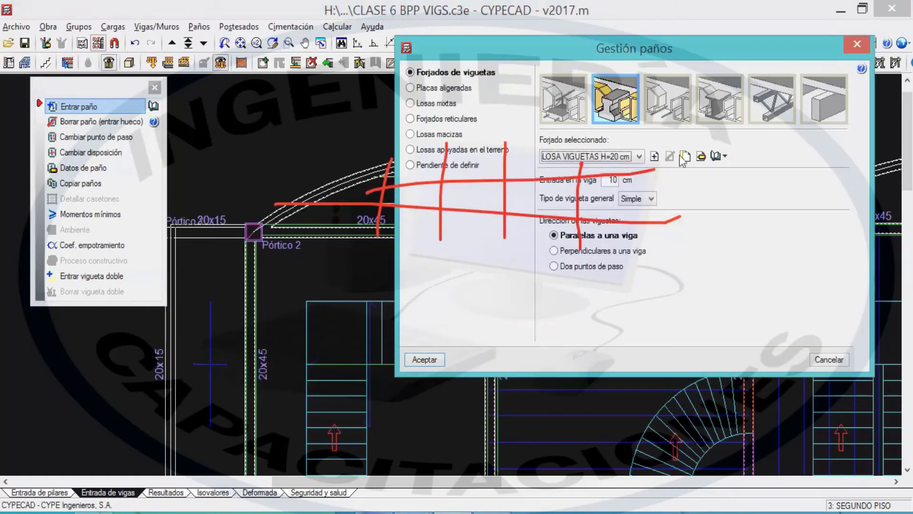
click(701, 157)
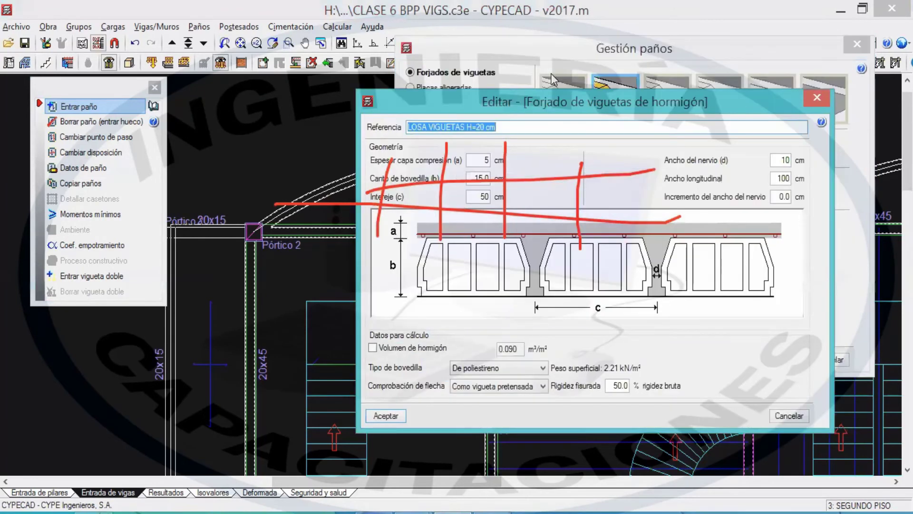
click(552, 80)
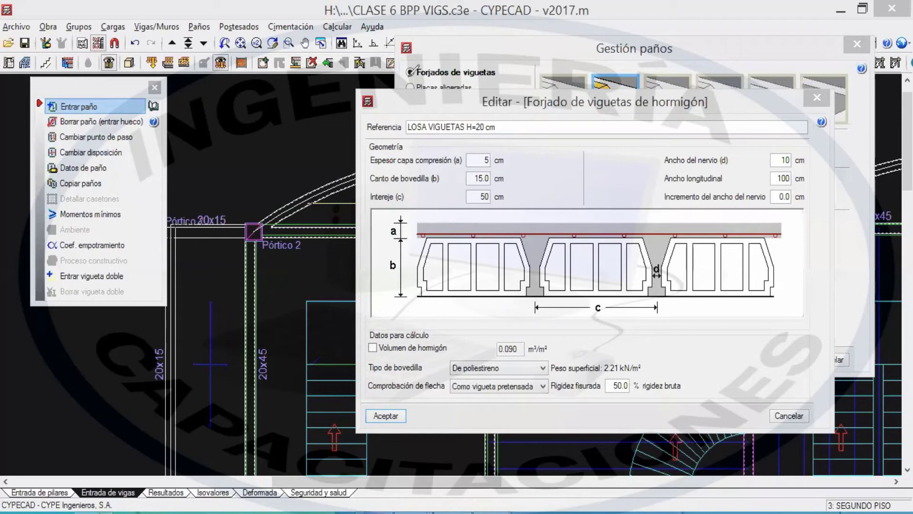
drag(434, 105, 433, 91)
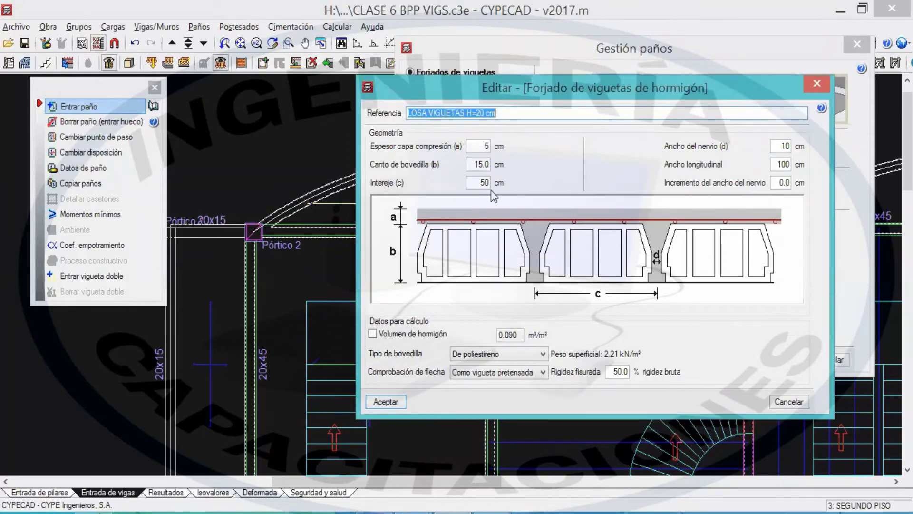
- Review the slab's thickness, block depth, spacing, rib width and cracked stiffness fields, and accept the definition and panel settings
click(481, 148)
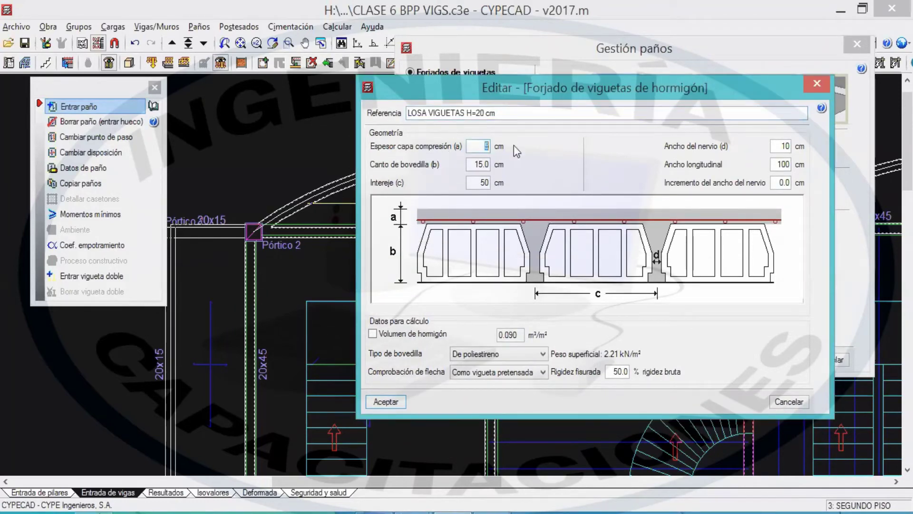
click(480, 165)
click(479, 182)
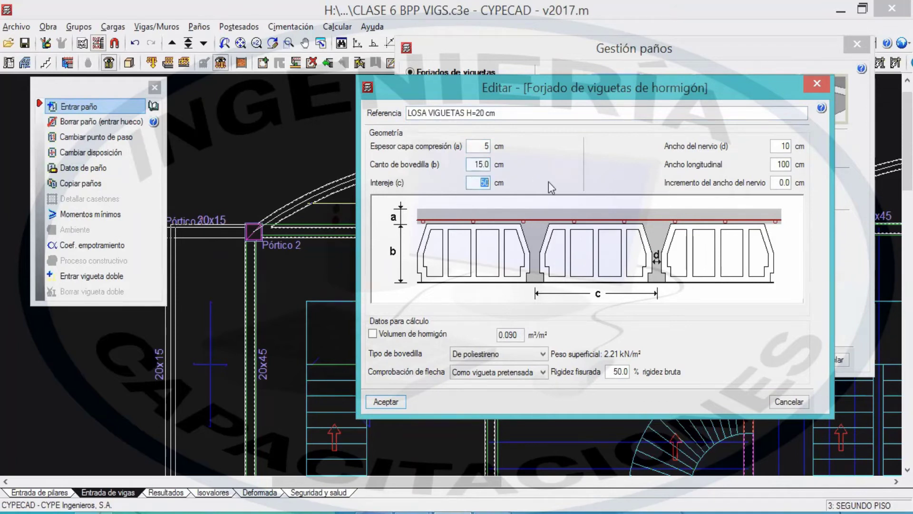
click(778, 146)
click(779, 165)
click(781, 184)
click(613, 372)
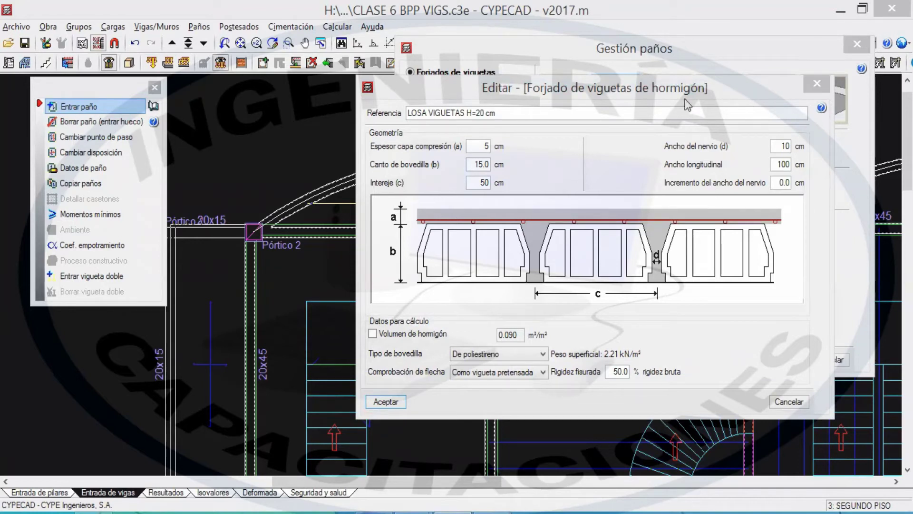
click(389, 401)
click(428, 363)
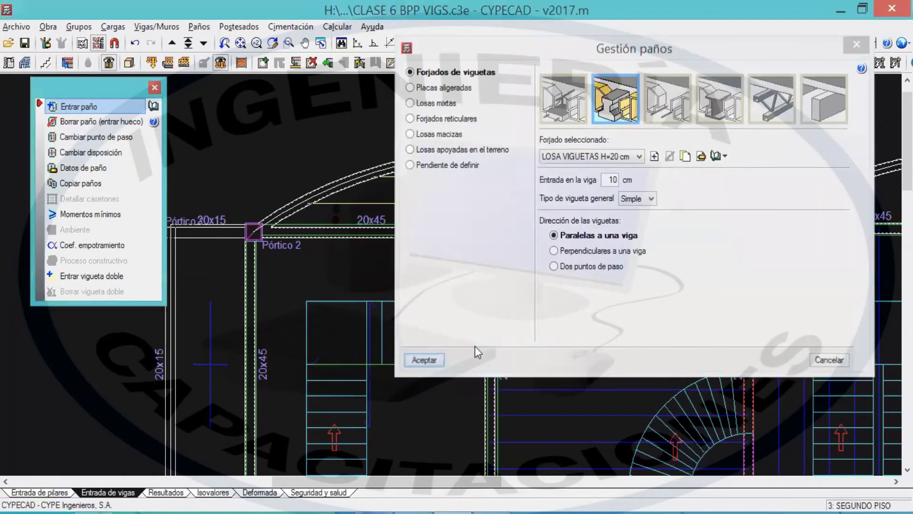
- Sketch three roughly vertical red lines across the arched panel, from the curved beam to the straight beam
middle_drag(512, 277, 446, 298)
scroll(440, 302, down, 1)
scroll(400, 235, up, 2)
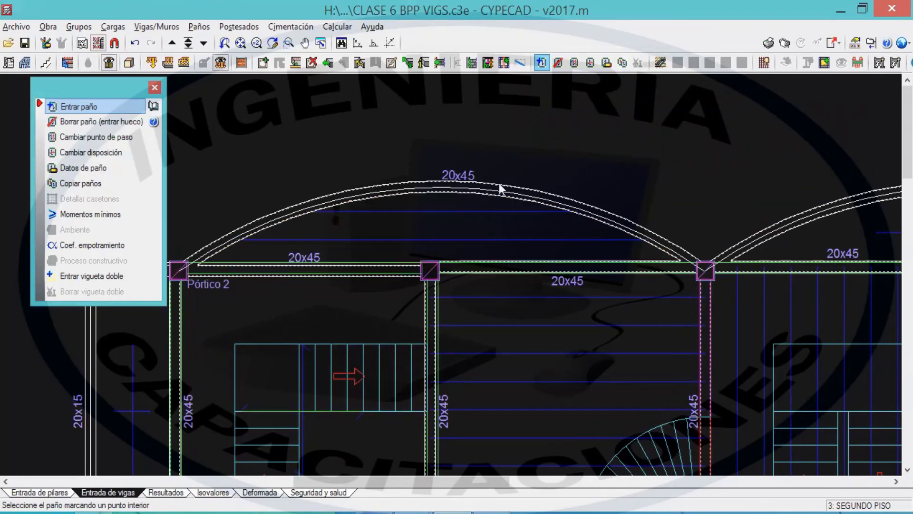
drag(521, 173, 518, 261)
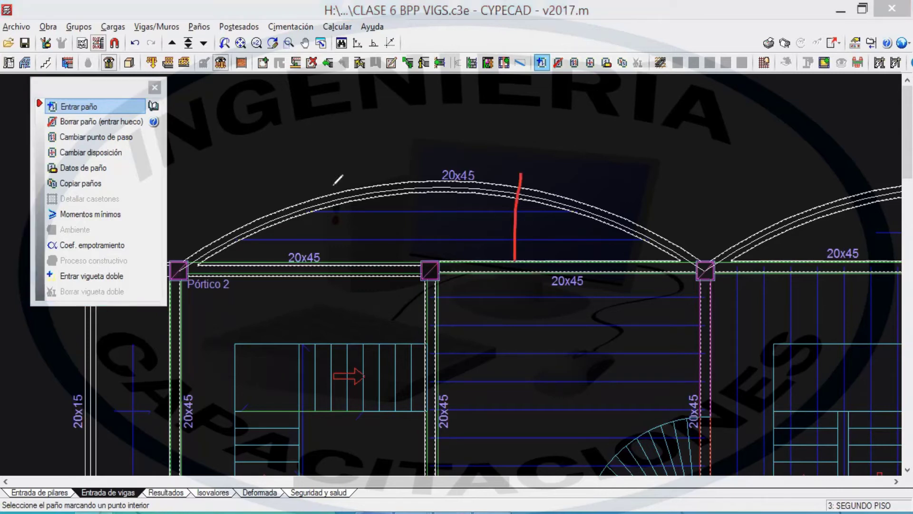
drag(332, 186, 319, 252)
drag(415, 181, 406, 259)
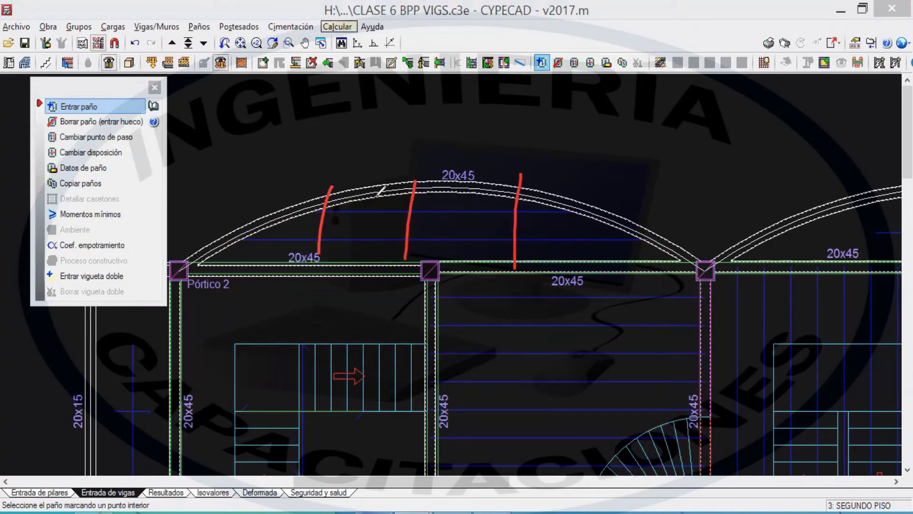
- Sketch crossing diagonal red lines over the arched panel above Pórtico 2, then clear the marks
mouse_move(358, 189)
mouse_down()
mouse_move(393, 253)
mouse_move(423, 249)
mouse_up()
mouse_move(416, 185)
mouse_down()
mouse_move(341, 219)
mouse_move(454, 189)
mouse_up()
drag(358, 240, 452, 189)
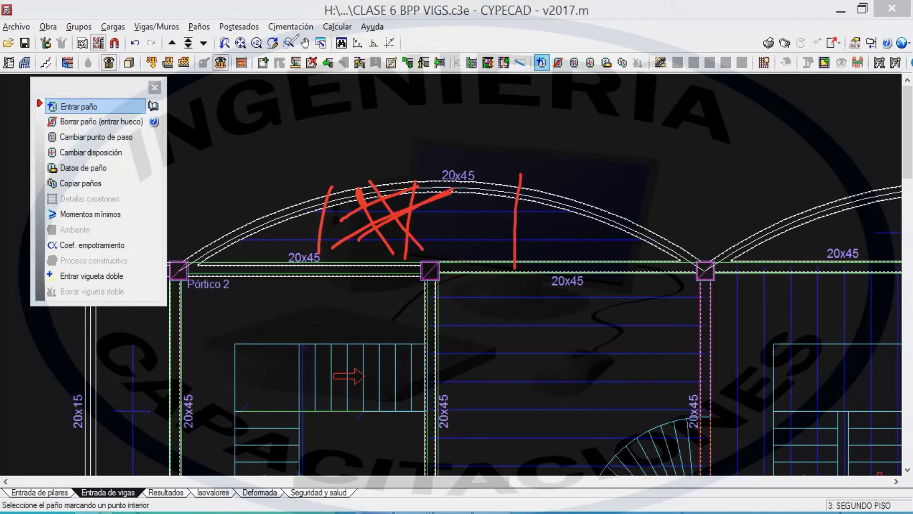
click(288, 47)
- Reassign the joist slab to the arched panel above Pórtico 2, with joists perpendicular to its straight 20x45 beam
right_click(372, 118)
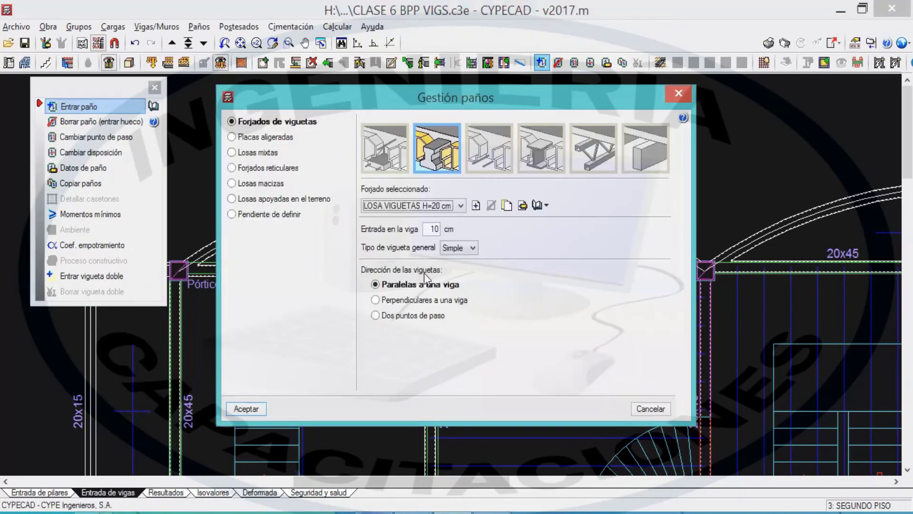
click(410, 300)
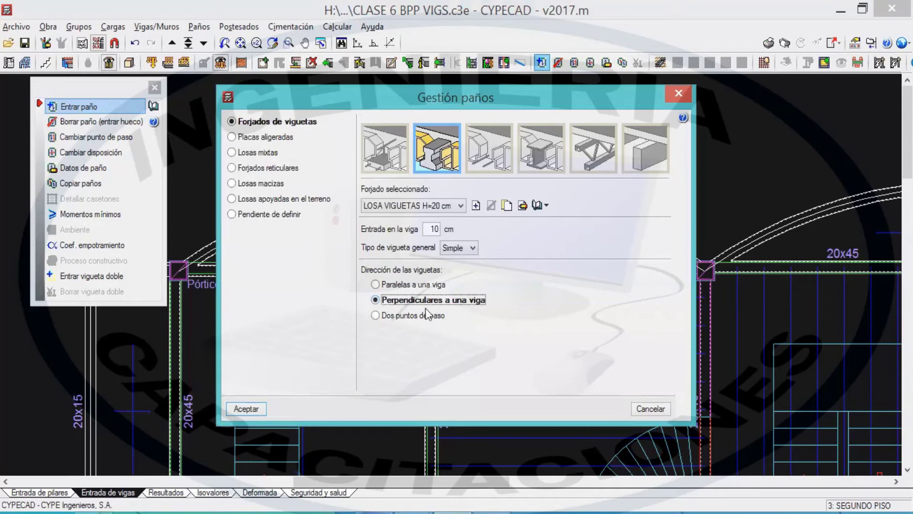
click(242, 409)
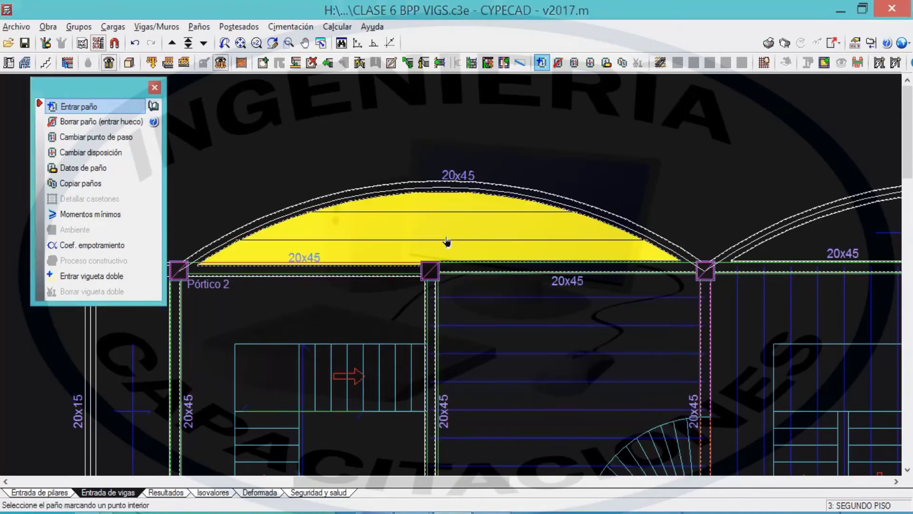
click(445, 243)
click(398, 270)
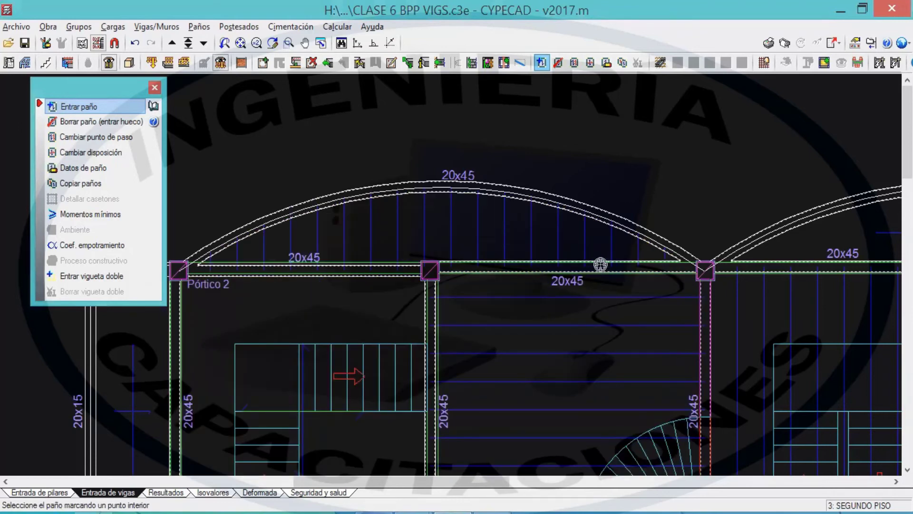
- Assign LOSA VIGUETAS H=20 cm to the second arched panel, with joists perpendicular to its straight 20x45 beam
middle_drag(602, 259, 141, 230)
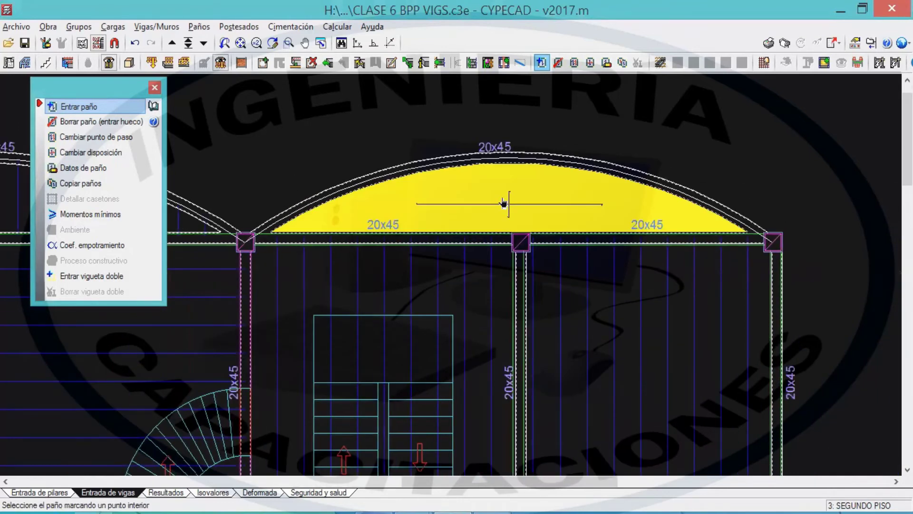
click(506, 204)
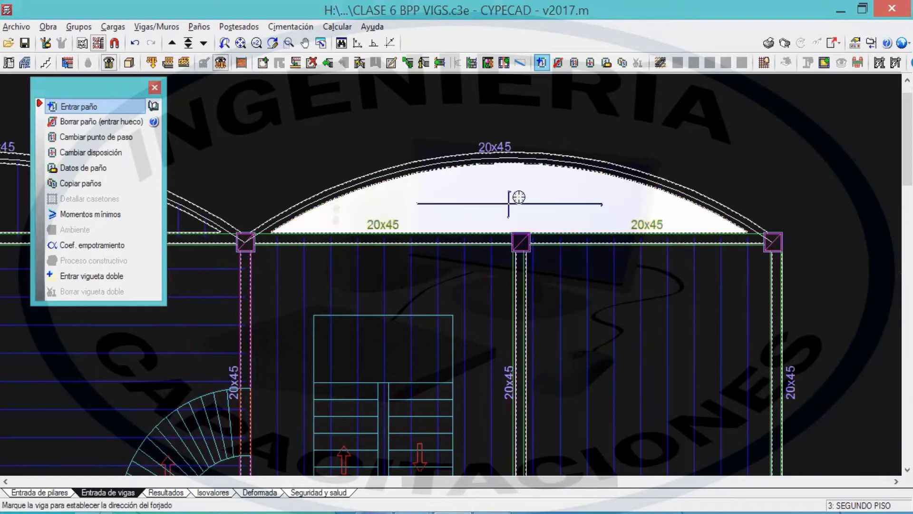
click(548, 237)
- Examine the second-floor plan from the arched panels down to Pórtico 5 for panels without a joist slab
middle_drag(492, 226, 780, 246)
scroll(409, 196, down, 1)
middle_drag(409, 196, 673, 164)
middle_drag(502, 242, 386, 226)
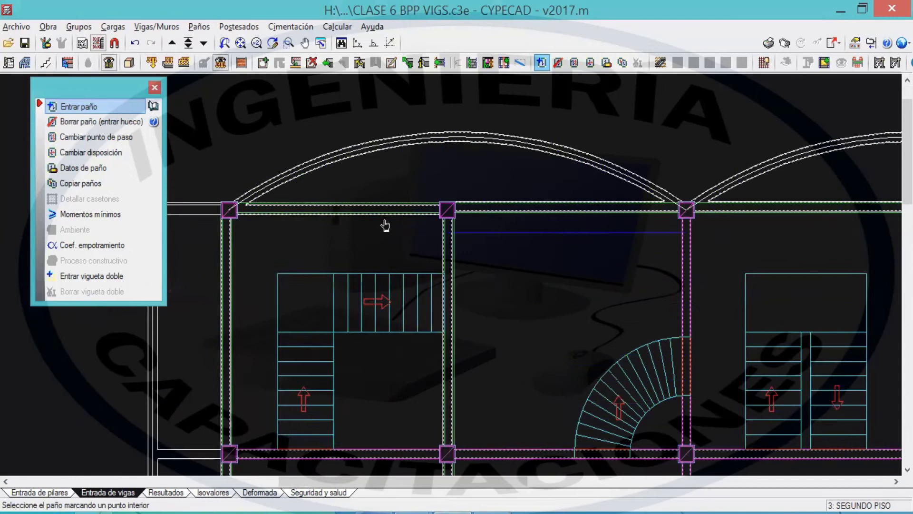
scroll(404, 216, down, 1)
middle_drag(454, 197, 503, 185)
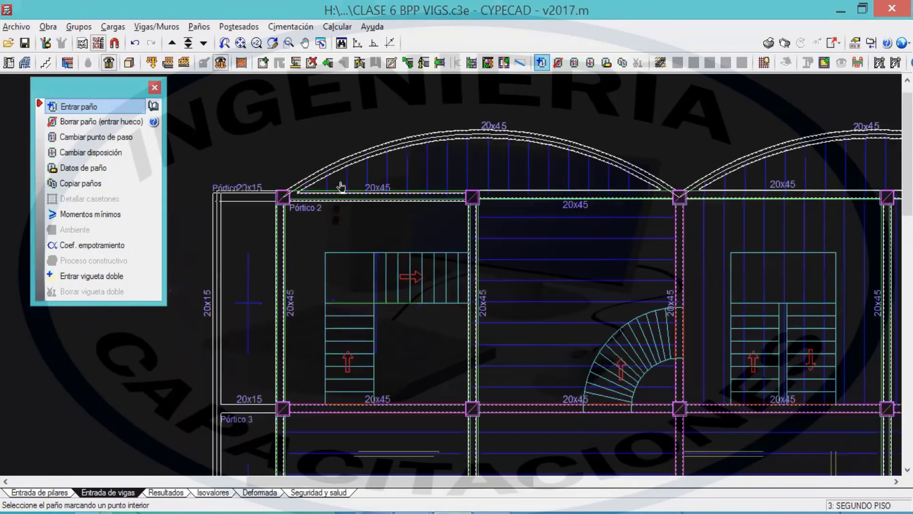
middle_drag(297, 228, 468, 173)
middle_drag(405, 233, 424, 190)
drag(423, 191, 431, 177)
scroll(419, 200, down, 3)
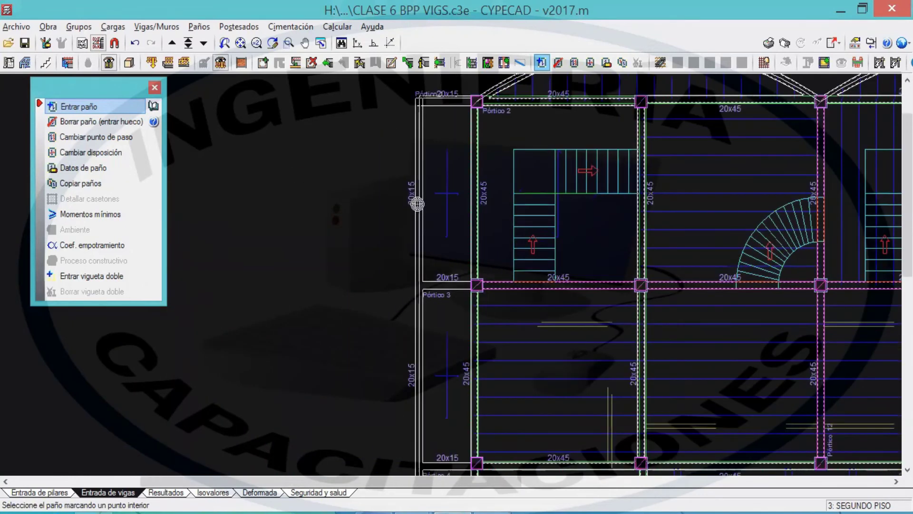
middle_drag(434, 260, 421, 190)
middle_drag(432, 293, 324, 319)
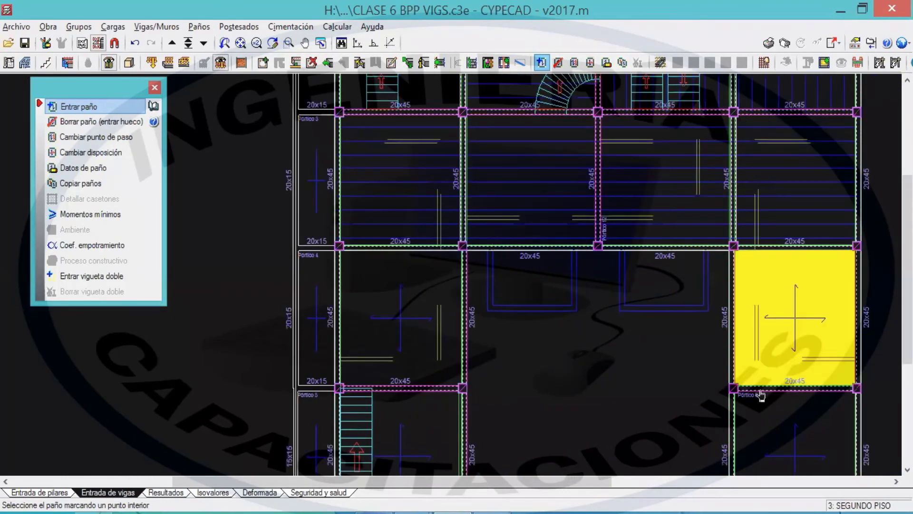
middle_drag(315, 121, 298, 273)
- Set the joist direction to Dos puntos de paso for LOSA VIGUETAS H=20 cm and accept the panel settings
right_click(188, 125)
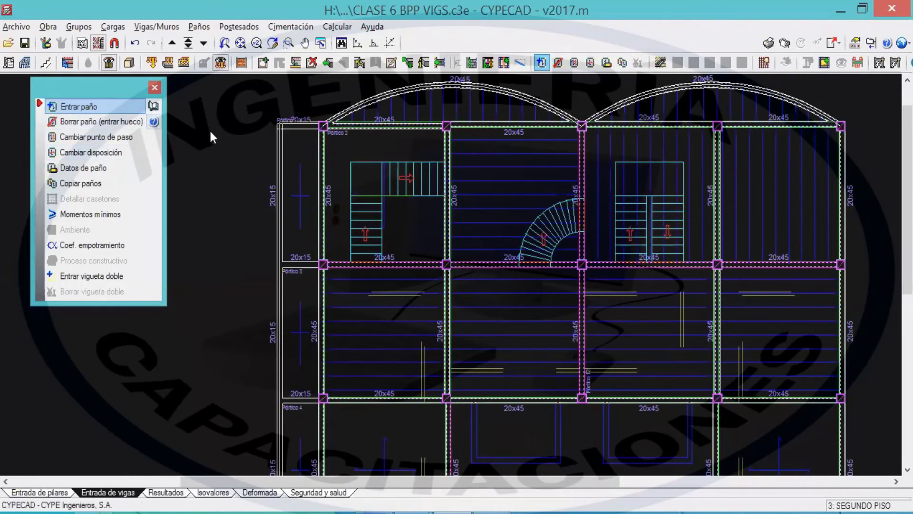
click(414, 208)
click(413, 207)
click(421, 284)
click(399, 317)
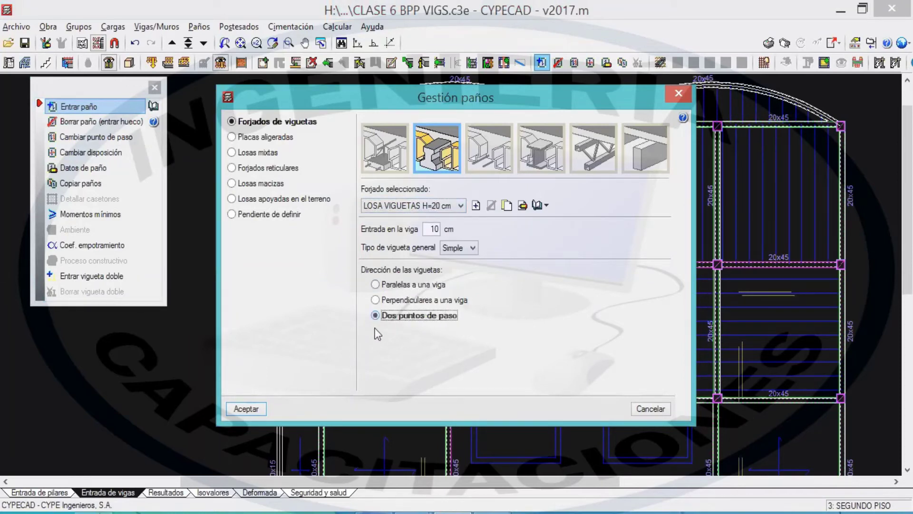
click(246, 408)
- Assign the joist slab to the panel between Pórtico 4 and Pórtico 5, using two points for slightly inclined joists
scroll(408, 363, down, 3)
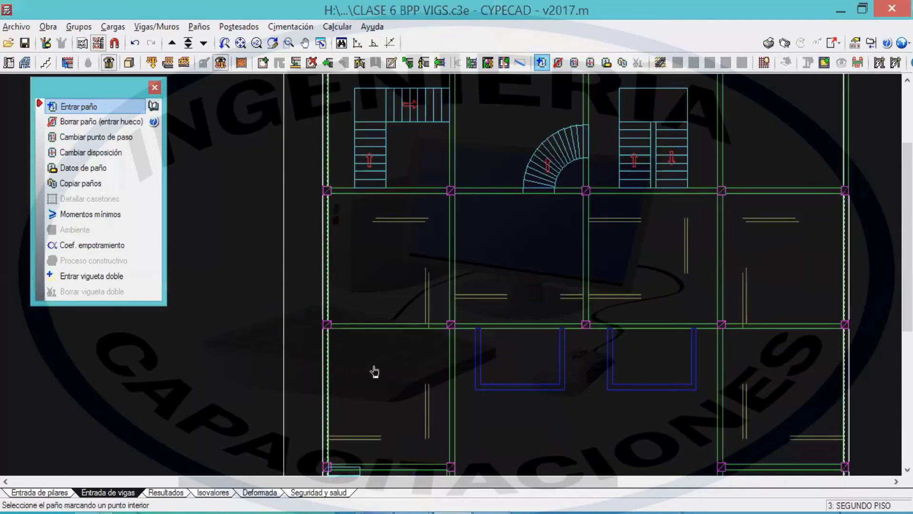
scroll(384, 402, up, 5)
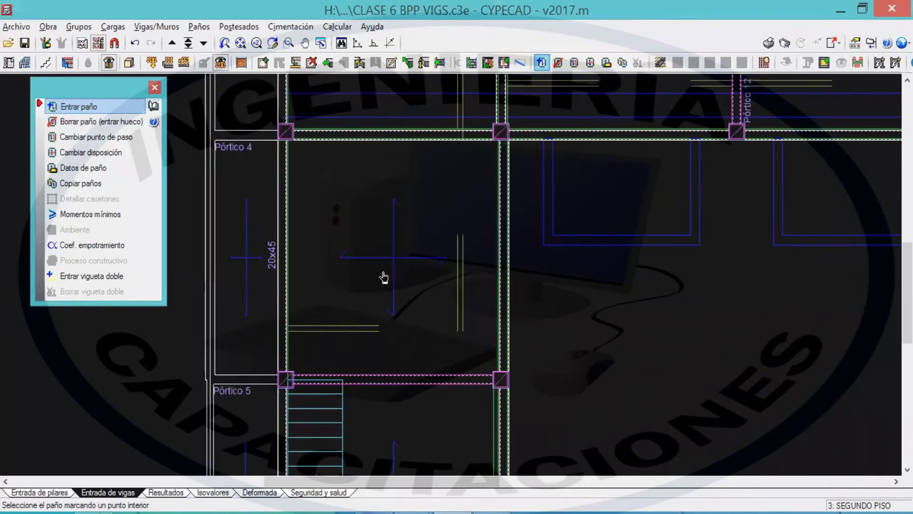
middle_drag(382, 276, 384, 288)
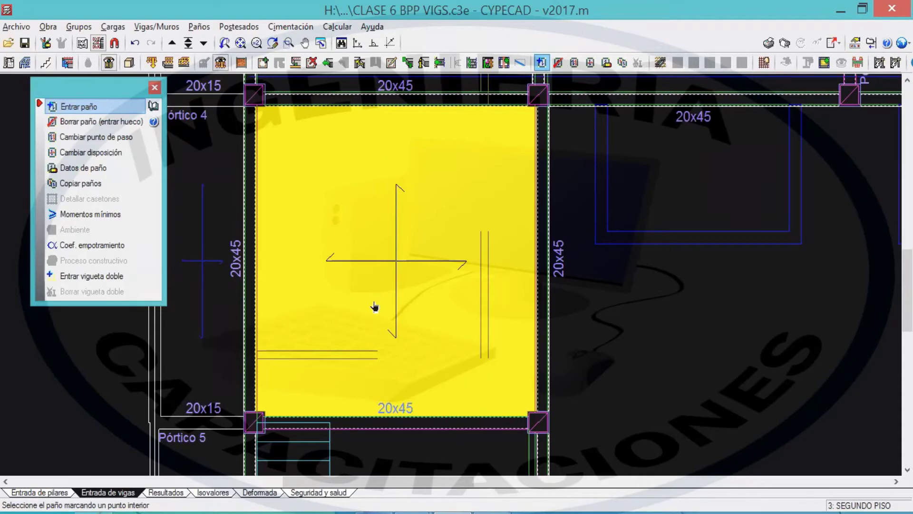
click(321, 302)
click(321, 254)
click(494, 235)
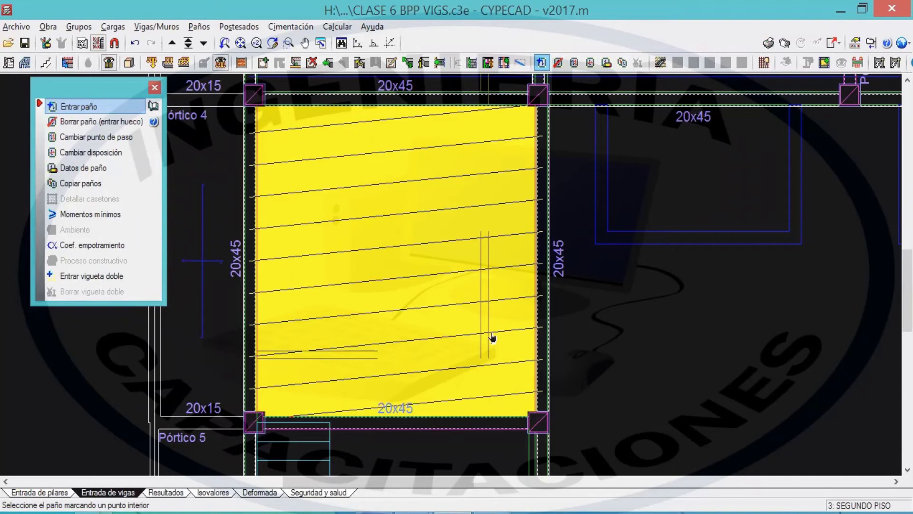
- Assign the joist slab to the stair panel below Pórtico 5, using two points for joists sloping diagonally down to the right
scroll(488, 342, down, 1)
middle_drag(469, 283, 379, 73)
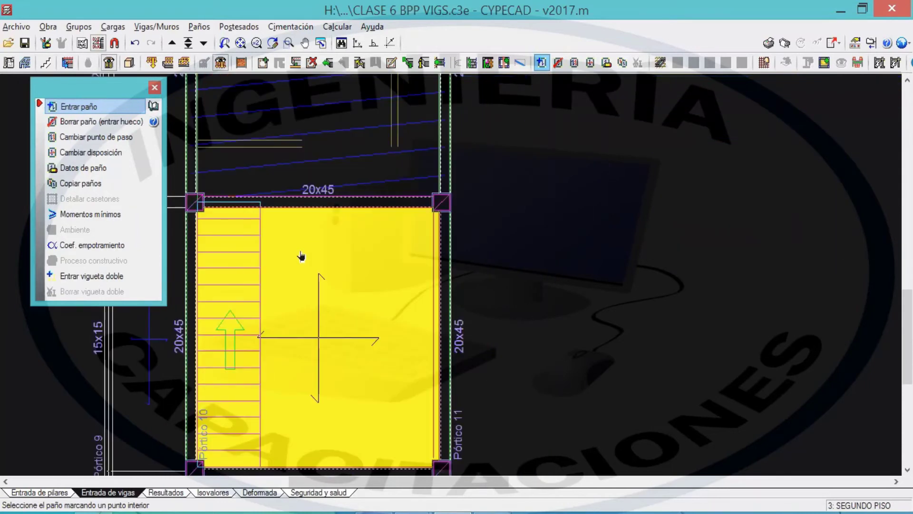
click(301, 261)
click(290, 248)
click(407, 344)
- Review the joist directions across the second-floor panels, including the inclined joists at Pórtico 4 and Pórtico 5
middle_drag(401, 343, 389, 263)
scroll(389, 263, down, 1)
middle_drag(400, 324, 396, 298)
middle_drag(638, 248, 392, 314)
scroll(423, 291, down, 3)
mouse_move(419, 276)
middle_down()
mouse_move(502, 298)
mouse_move(579, 347)
mouse_move(563, 360)
middle_up()
scroll(579, 347, down, 1)
scroll(580, 348, down, 2)
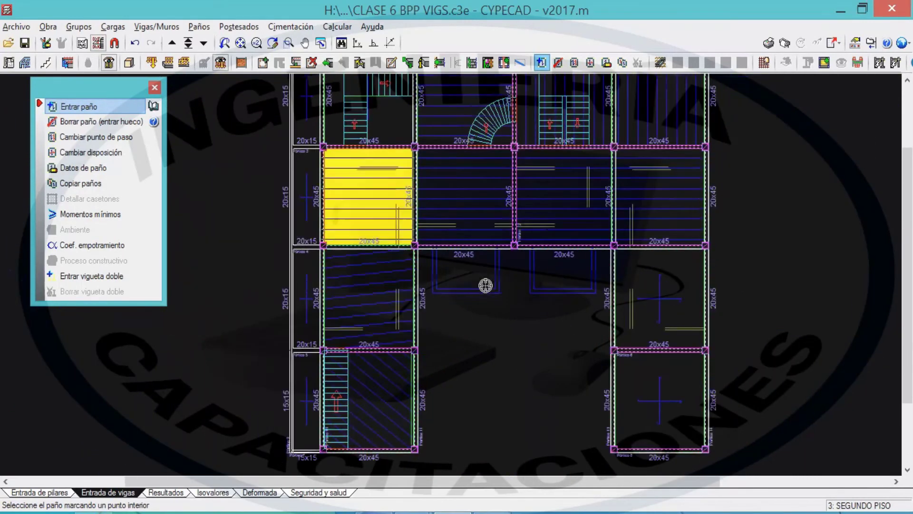
middle_drag(479, 285, 415, 366)
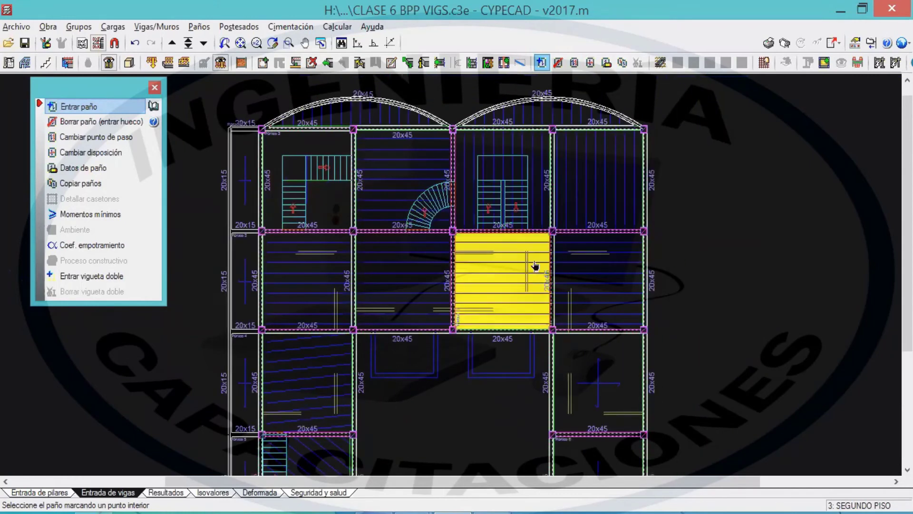
middle_drag(354, 338, 427, 230)
middle_drag(395, 259, 386, 215)
scroll(384, 283, up, 3)
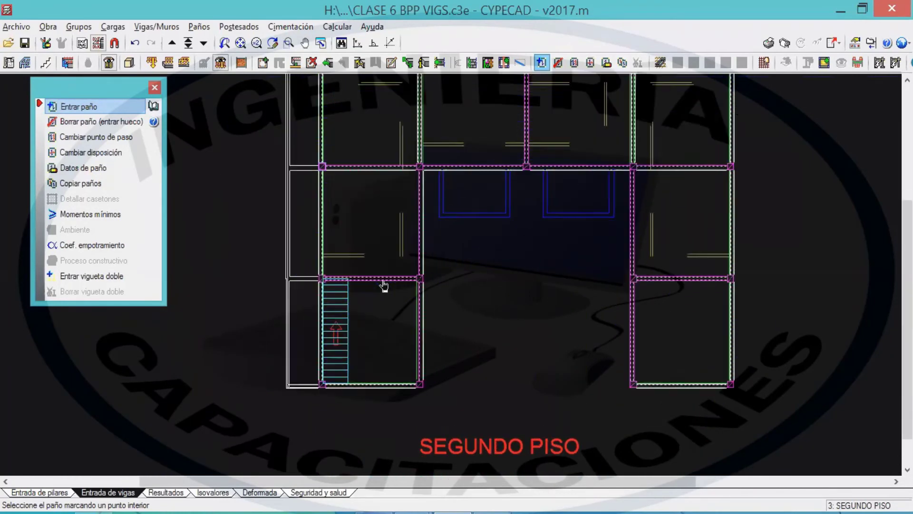
scroll(385, 279, up, 2)
mouse_move(477, 236)
middle_down()
mouse_move(425, 263)
mouse_move(554, 251)
middle_up()
scroll(345, 298, up, 1)
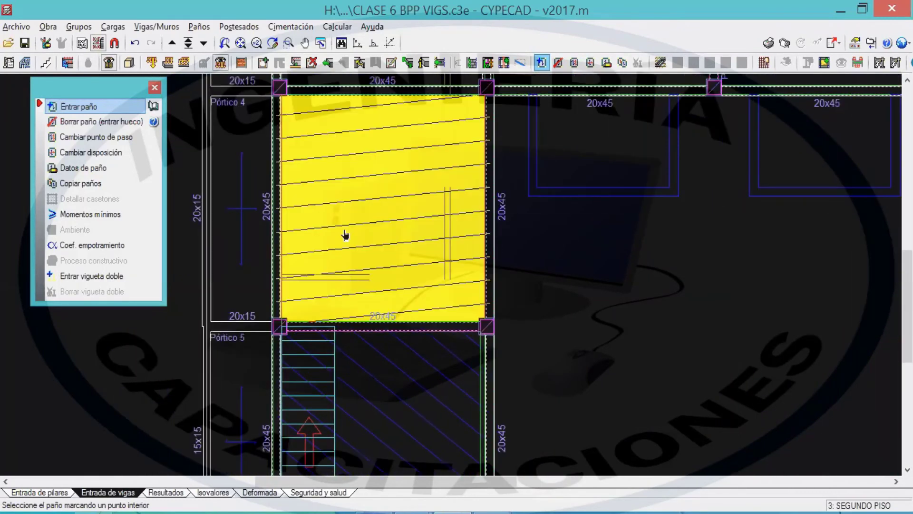
- Examine how the inclined joists meet the beams and column at the corner of the Pórtico 4 panel
scroll(393, 247, down, 1)
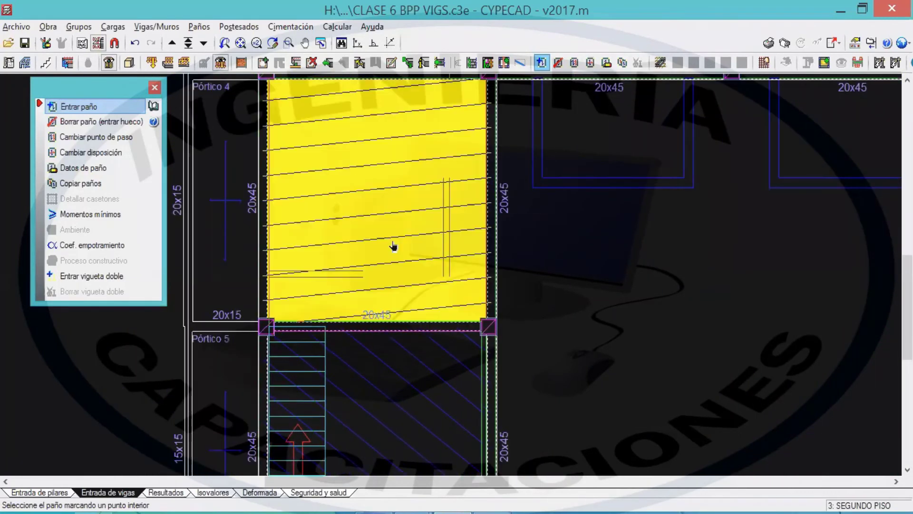
scroll(393, 283, up, 2)
scroll(465, 189, up, 2)
scroll(476, 199, up, 3)
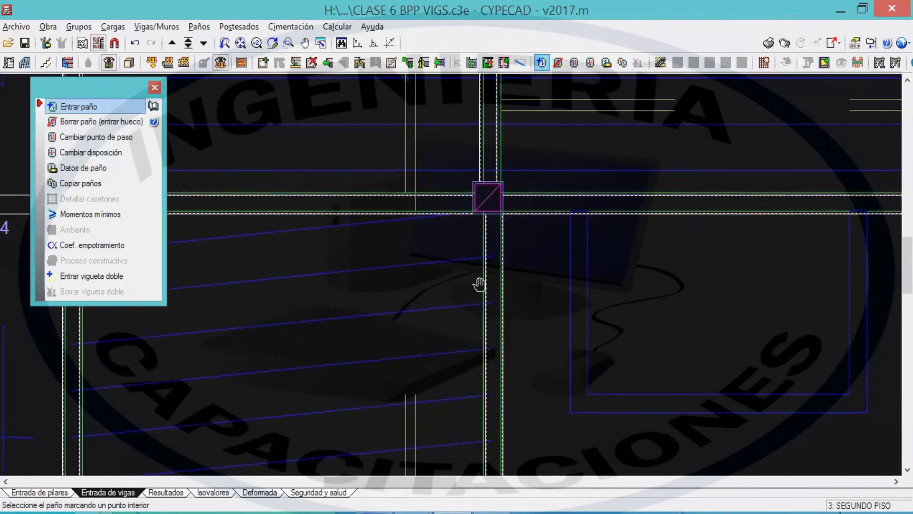
scroll(487, 210, down, 1)
middle_drag(487, 210, 485, 265)
scroll(482, 249, up, 1)
scroll(509, 292, down, 2)
middle_drag(544, 255, 311, 358)
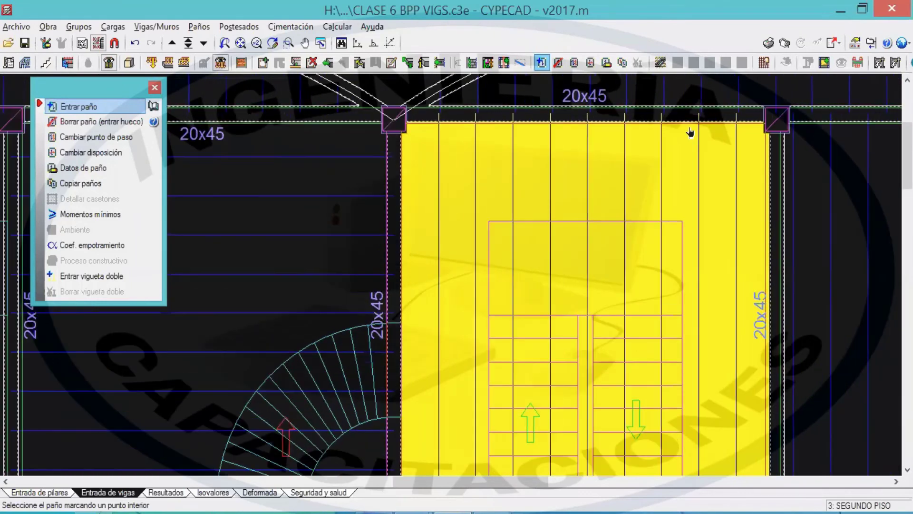
- Inspect the alignment of joist ends on both sides of the 20x45 beam between the stair panel and the arched panel
scroll(689, 133, up, 4)
scroll(606, 236, up, 4)
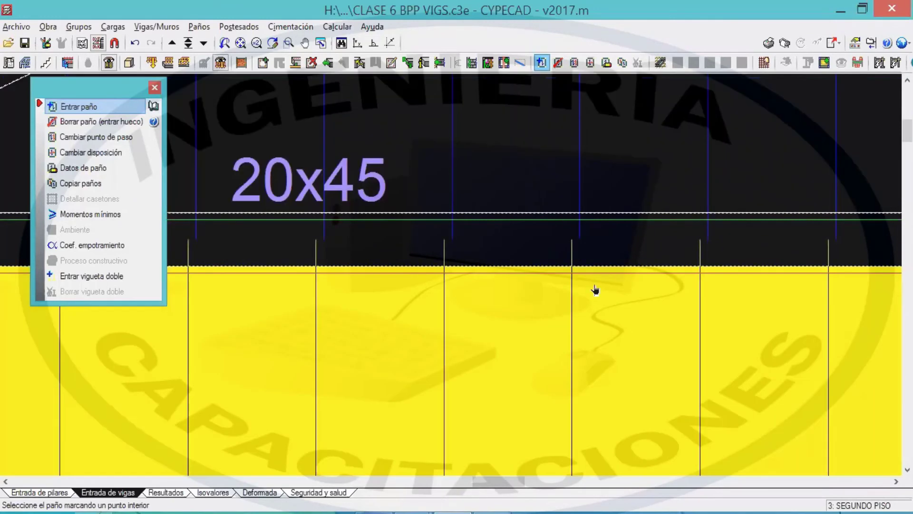
scroll(595, 289, down, 2)
middle_drag(652, 320, 483, 302)
scroll(537, 273, down, 1)
middle_drag(610, 333, 428, 311)
scroll(543, 225, up, 2)
middle_drag(424, 276, 432, 278)
scroll(432, 277, up, 1)
middle_drag(416, 132, 457, 207)
scroll(520, 285, down, 3)
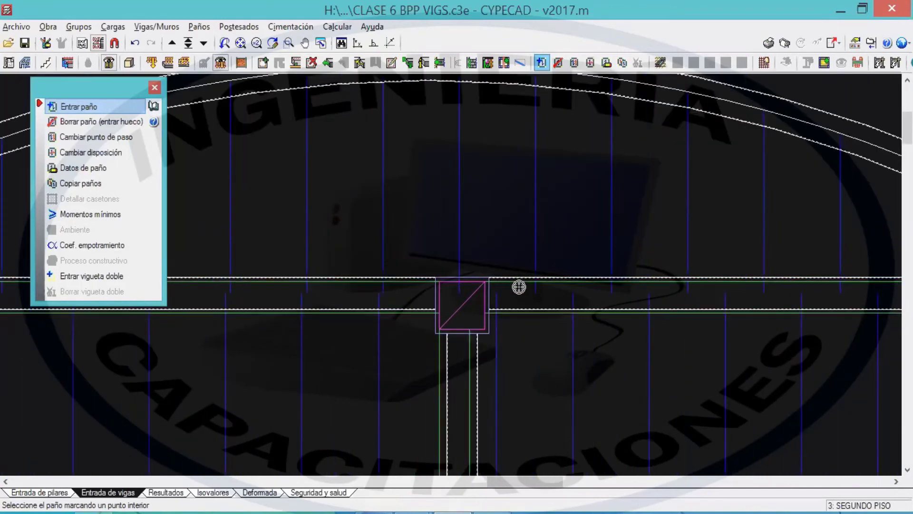
- Assign the joist slab to the panel above Pórtico 6, using two points for joists sloping up to the right
middle_drag(560, 301, 520, 209)
scroll(592, 218, down, 1)
scroll(592, 218, down, 1)
middle_drag(438, 331, 514, 247)
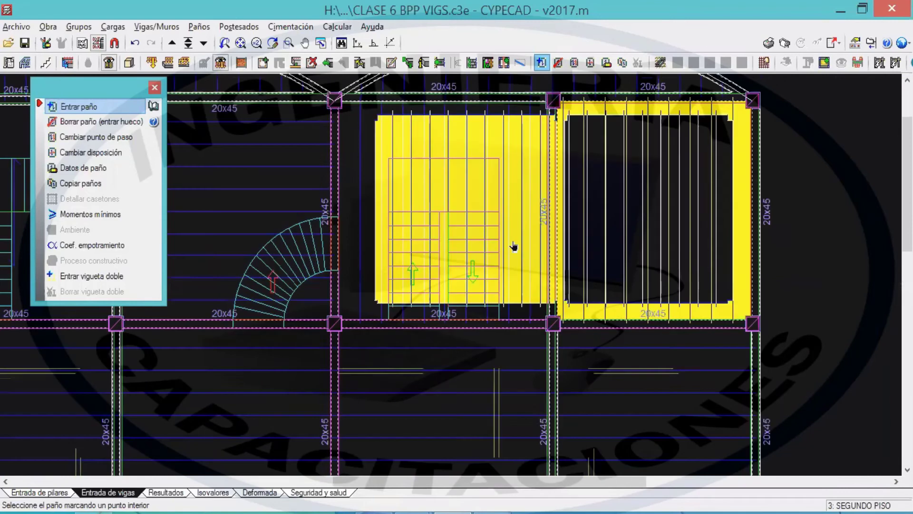
scroll(618, 214, down, 1)
middle_drag(431, 333, 611, 302)
middle_drag(523, 274, 497, 154)
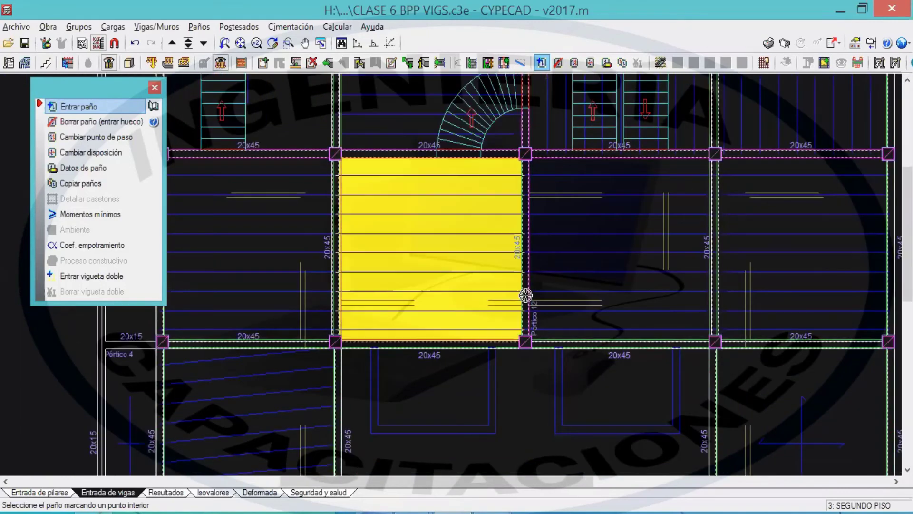
middle_drag(524, 295, 391, 61)
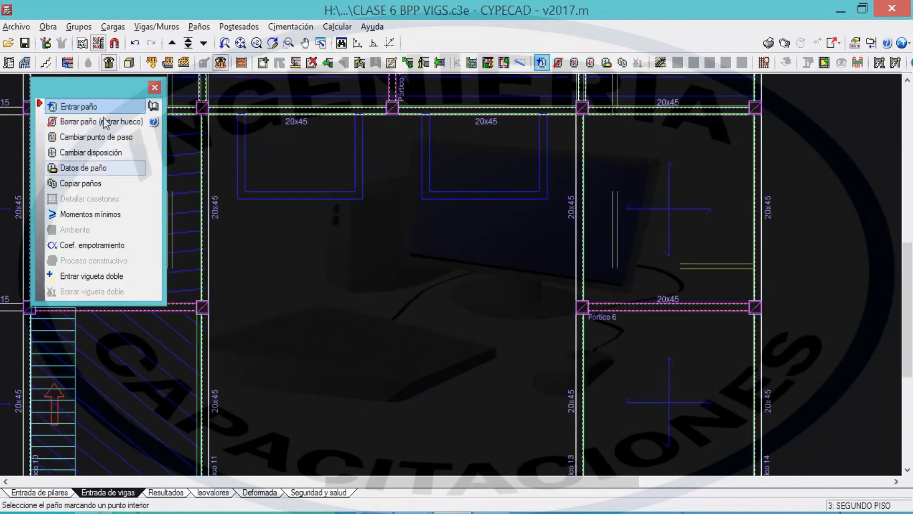
click(655, 241)
click(598, 192)
click(704, 155)
- Assign the joist slab to the panel between Pórtico 6 and Pórtico 8, using two points for joists sloping down to the right
middle_drag(682, 273, 679, 131)
click(630, 226)
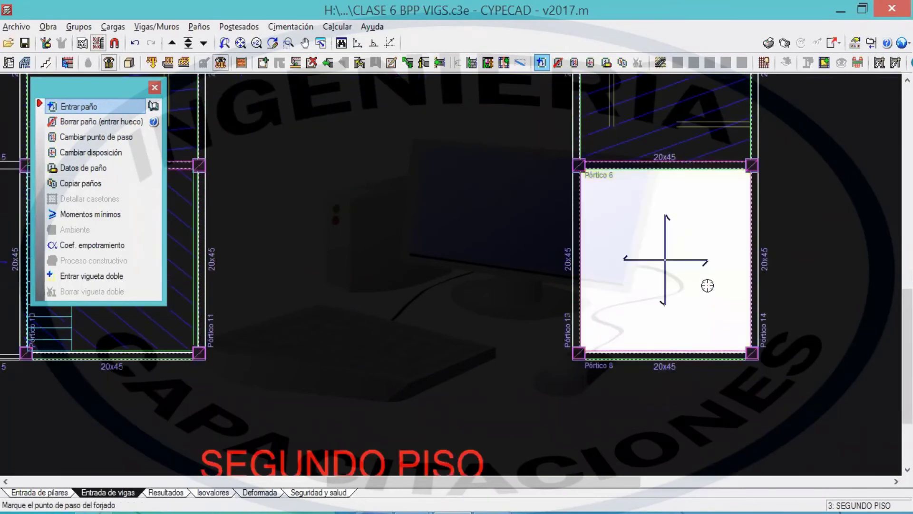
click(661, 213)
click(704, 232)
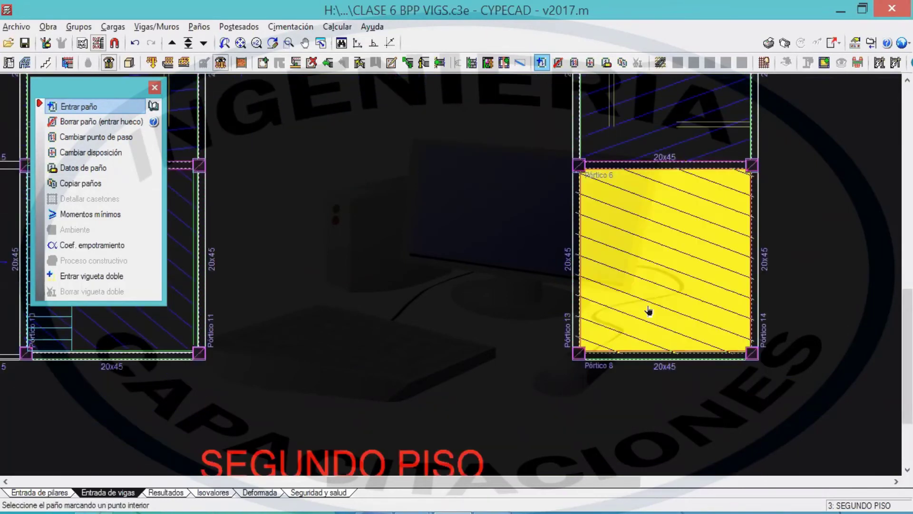
- Review the upper second-floor panels around the Pórtico 2 stair panel and reposition the floating panel-tools window
scroll(566, 209, down, 2)
middle_drag(519, 140, 712, 362)
middle_drag(512, 240, 489, 306)
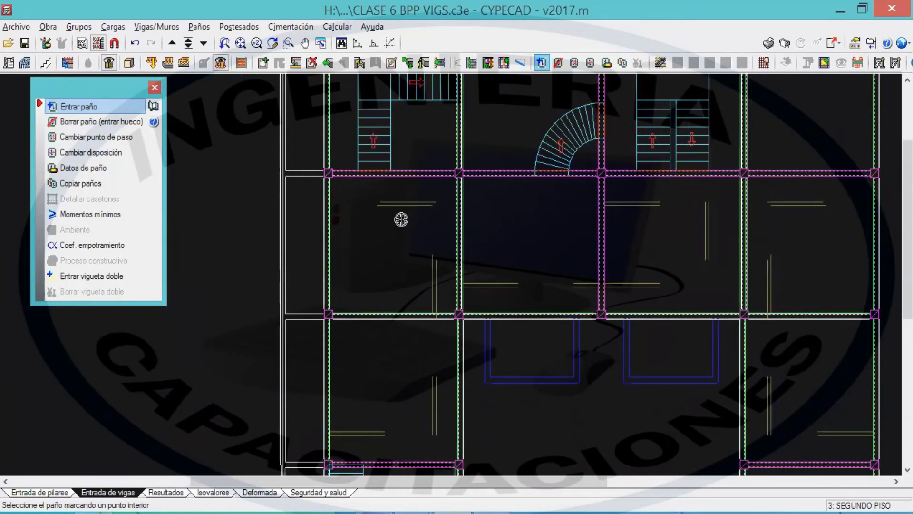
middle_drag(401, 220, 371, 291)
middle_drag(430, 231, 429, 319)
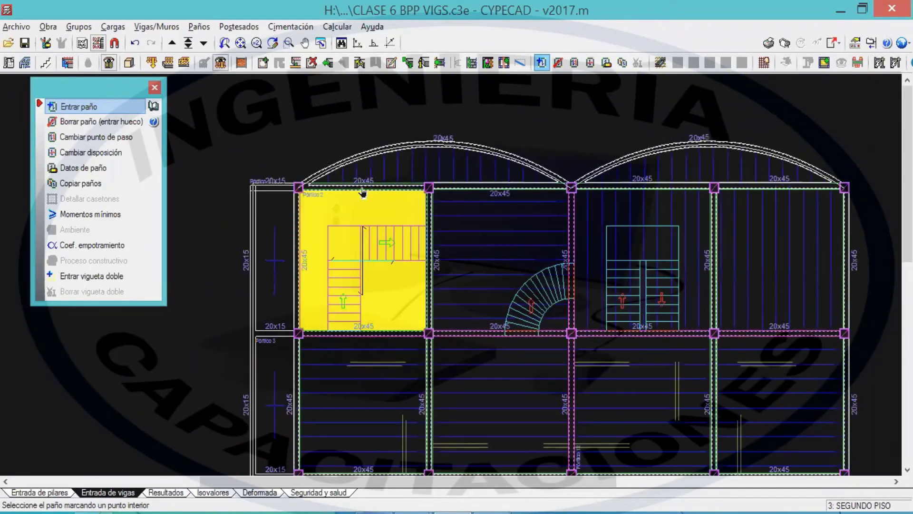
middle_drag(363, 194, 336, 182)
drag(110, 90, 148, 113)
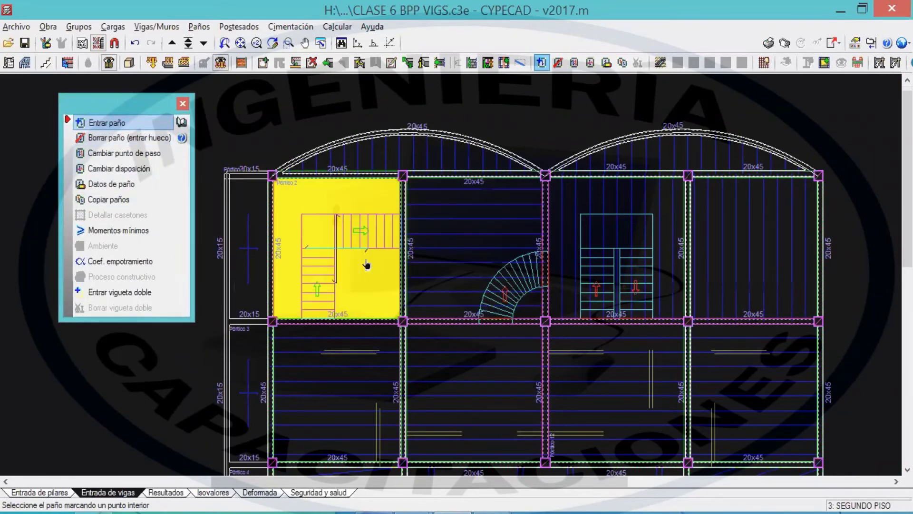
- Delete the slab from the curved-stair panel on the second floor, leaving it as an opening
middle_drag(369, 248, 374, 236)
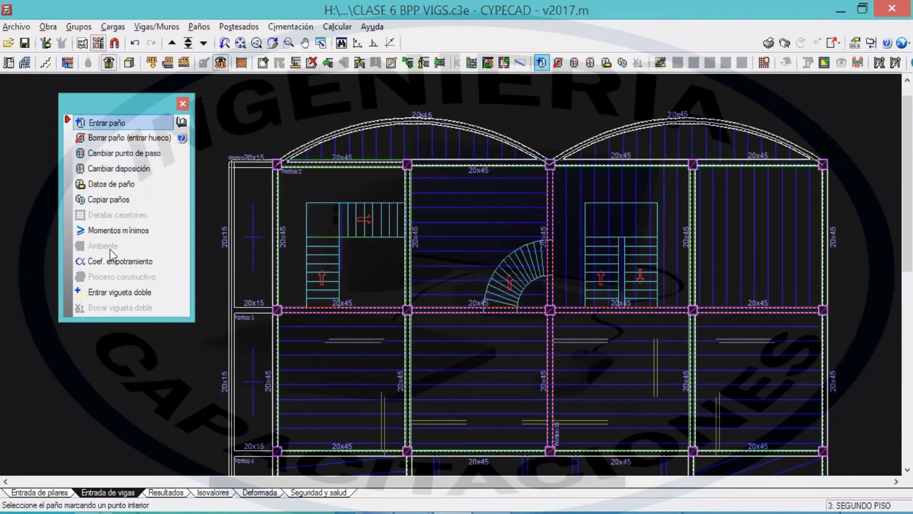
click(104, 139)
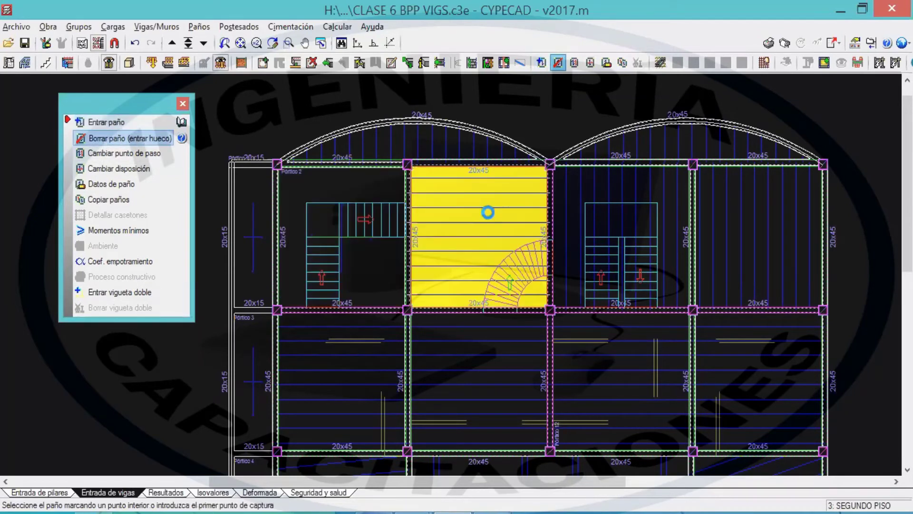
click(498, 235)
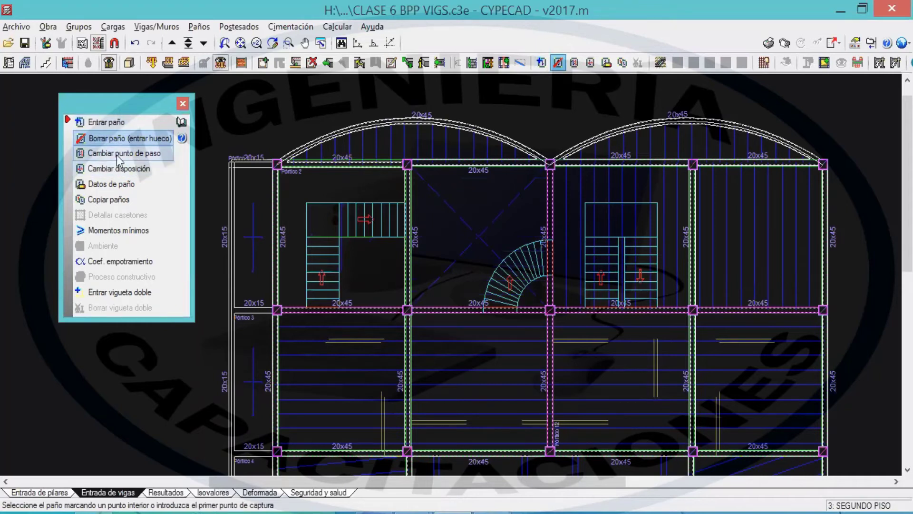
- Inspect the joist alignment across the 20x45 beam between the right arched panel and the double-flight stair panel
scroll(416, 273, up, 3)
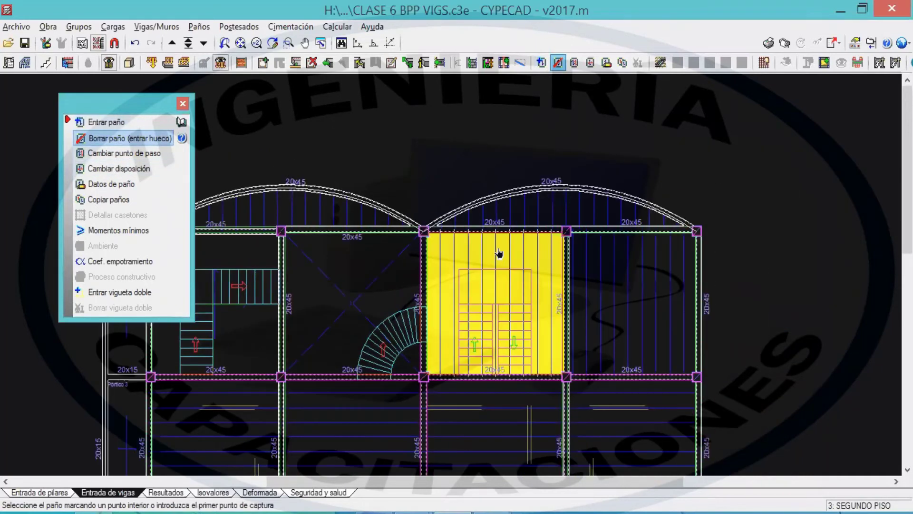
click(655, 175)
scroll(479, 218, up, 5)
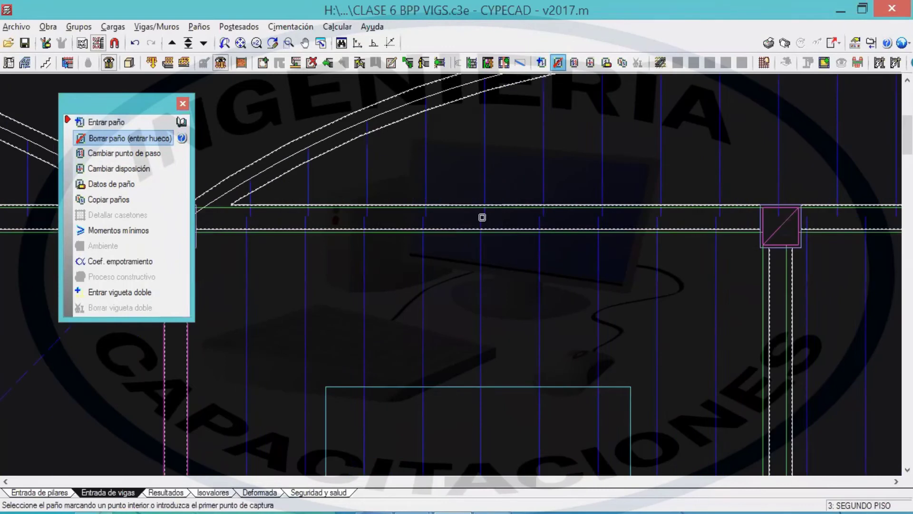
middle_drag(421, 202, 538, 216)
scroll(421, 244, up, 1)
middle_drag(454, 253, 543, 248)
scroll(391, 219, up, 1)
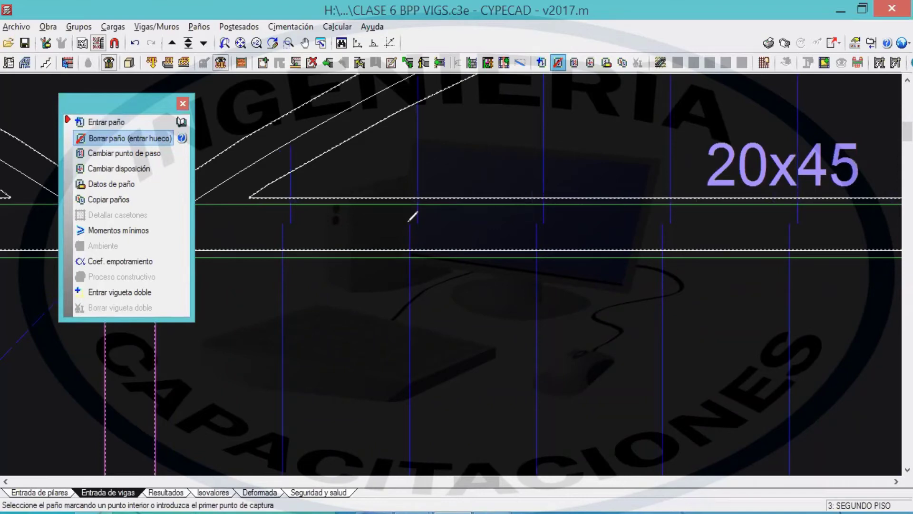
drag(420, 99, 417, 197)
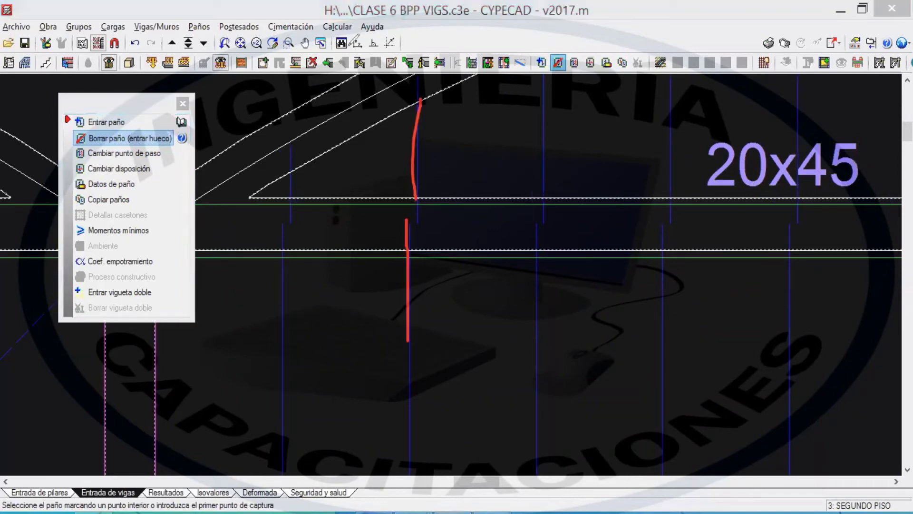
click(415, 149)
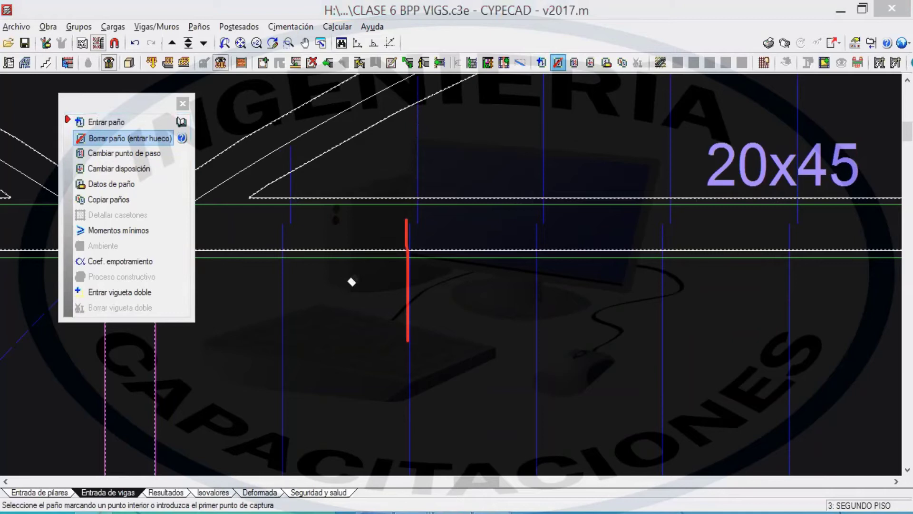
click(414, 251)
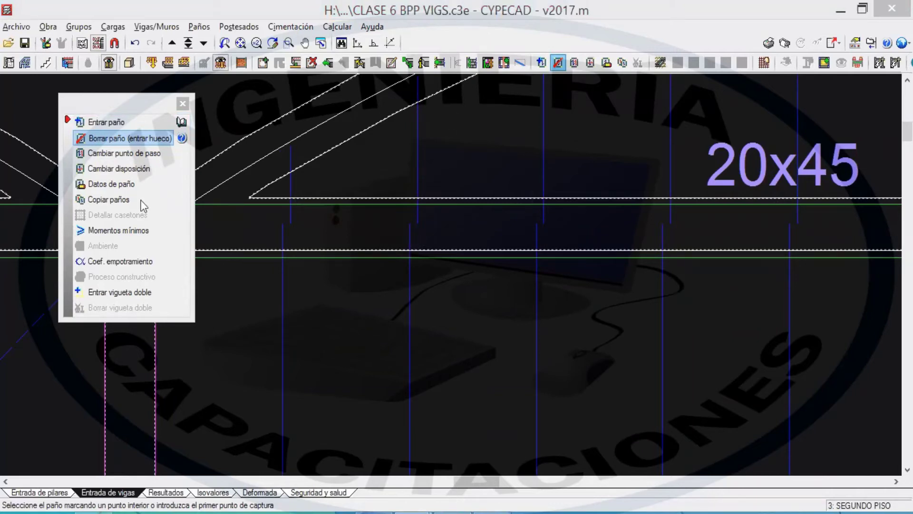
- Change the right arched panel's joist passing point to a joist end of the double-flight stair panel
click(116, 153)
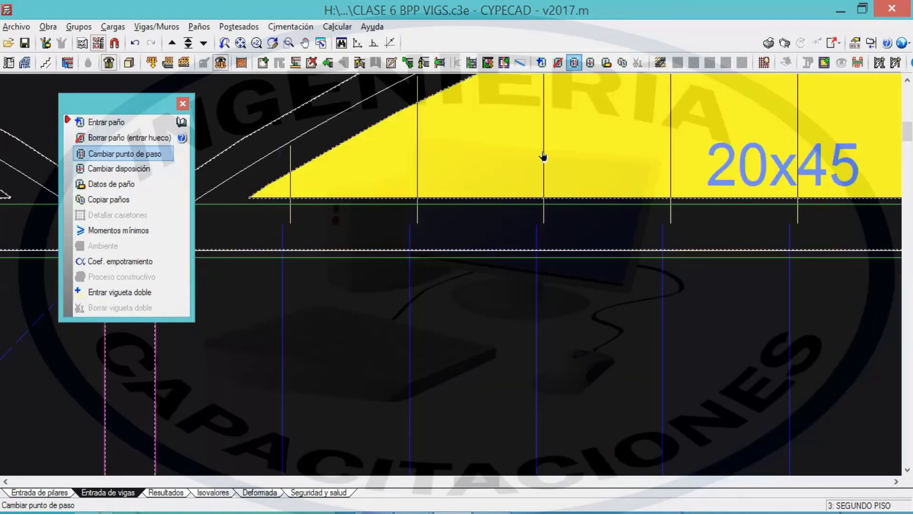
middle_drag(578, 182, 511, 271)
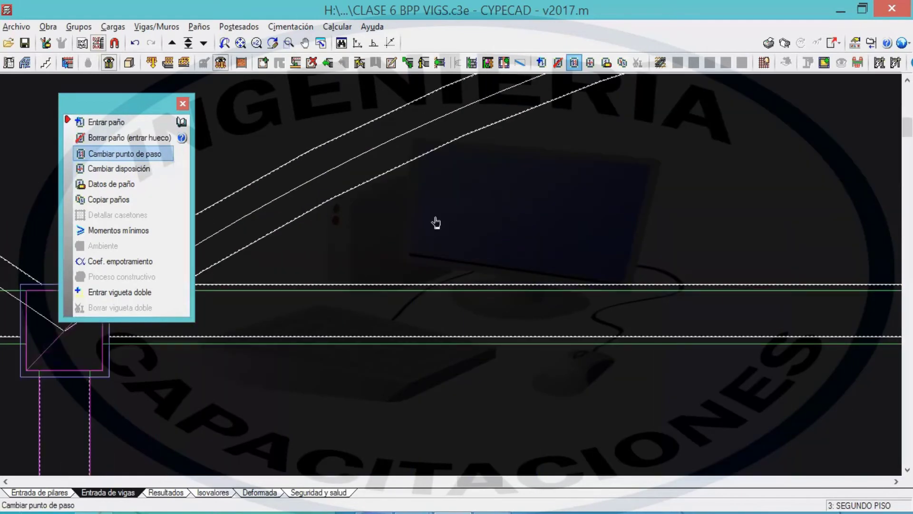
click(471, 245)
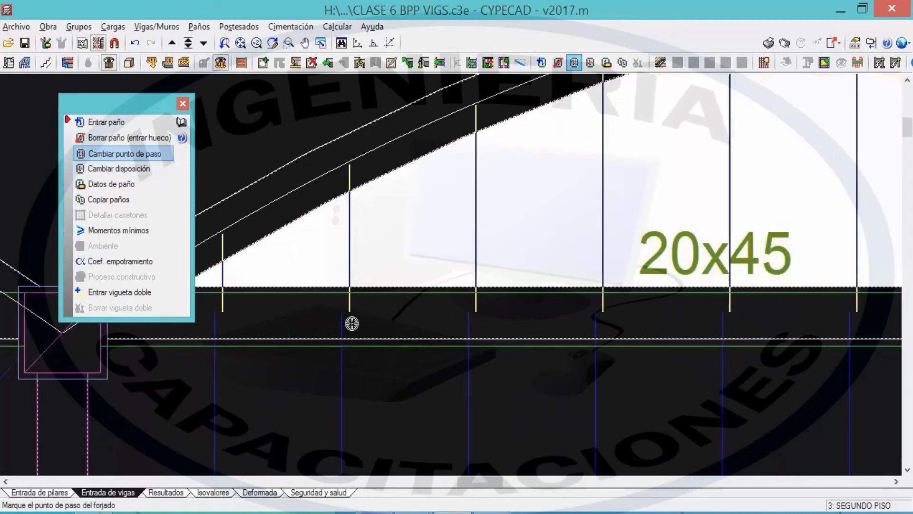
scroll(493, 320, up, 1)
click(469, 328)
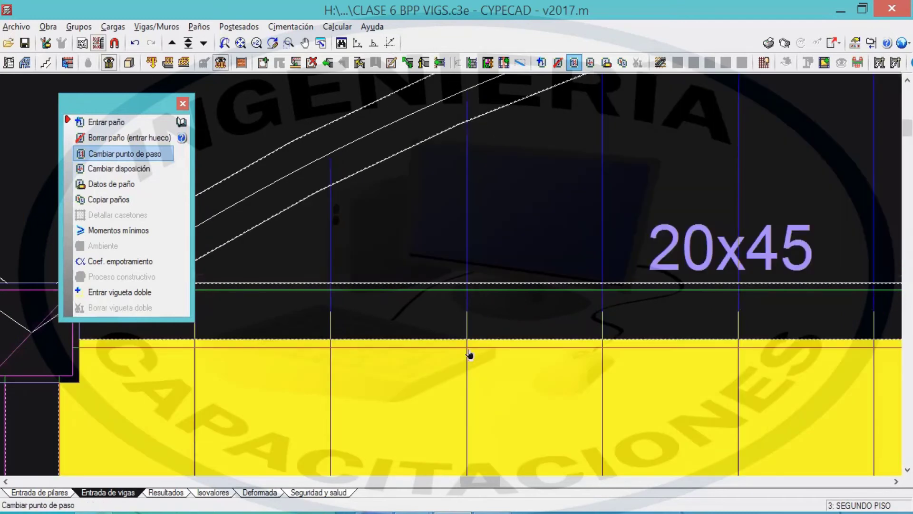
scroll(471, 342, up, 3)
scroll(478, 333, down, 4)
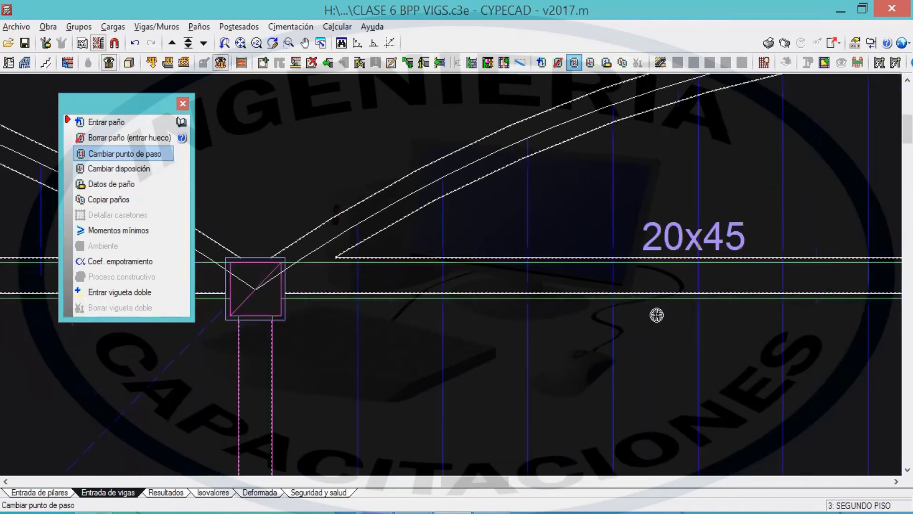
- Change the joist passing point of the panel right of the double-flight stair to a joist end of the arched panel above
scroll(657, 315, down, 1)
middle_drag(392, 312, 854, 282)
scroll(854, 282, down, 1)
mouse_move(261, 324)
middle_down()
mouse_move(497, 330)
mouse_move(784, 293)
mouse_move(290, 257)
middle_up()
middle_drag(846, 329, 240, 272)
middle_drag(515, 308, 33, 326)
scroll(332, 138, up, 2)
scroll(415, 191, up, 2)
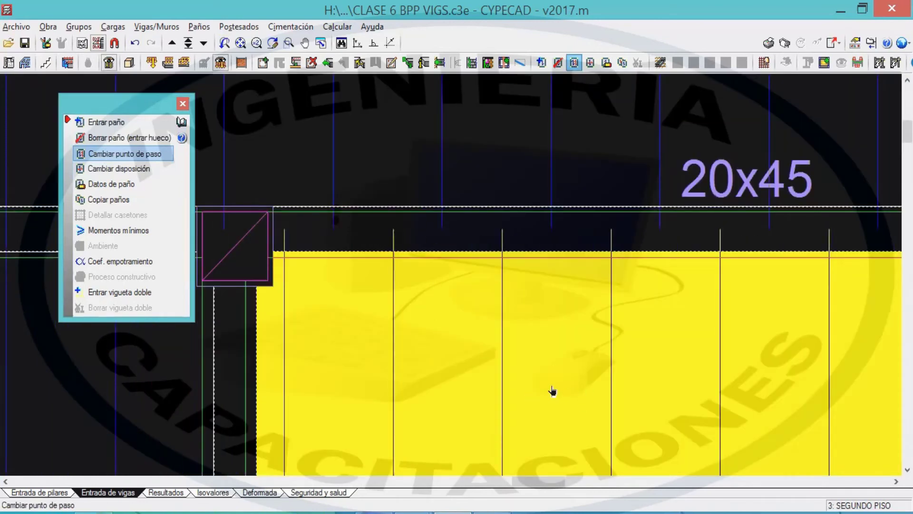
click(526, 357)
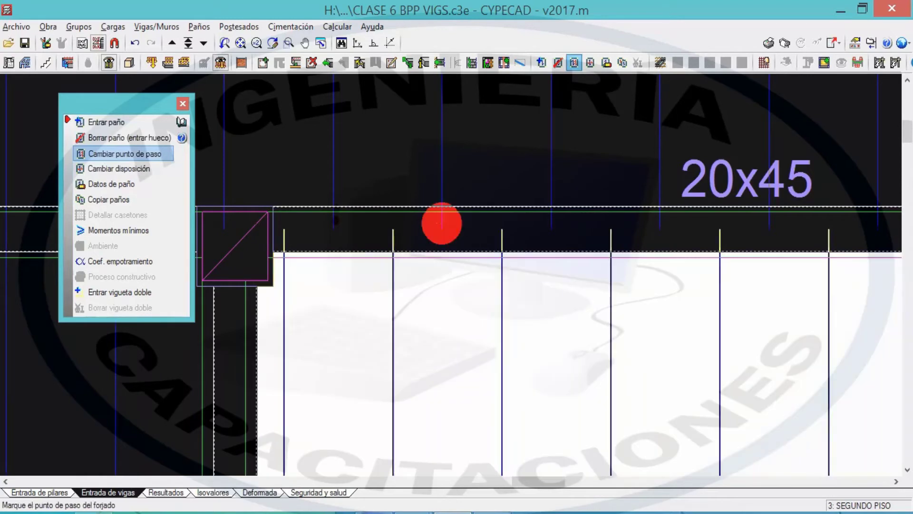
click(551, 224)
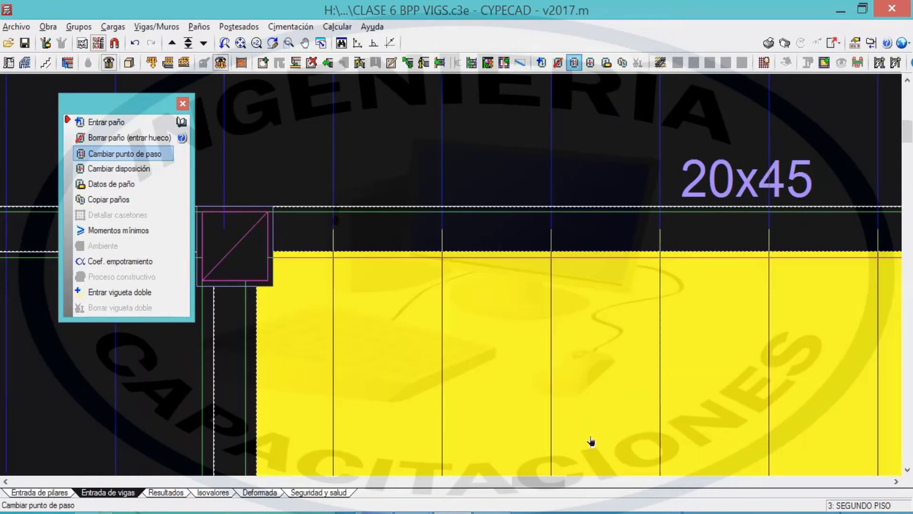
- Review the joist continuity across the arched panels, the stair panels and the panels below them
scroll(591, 442, down, 5)
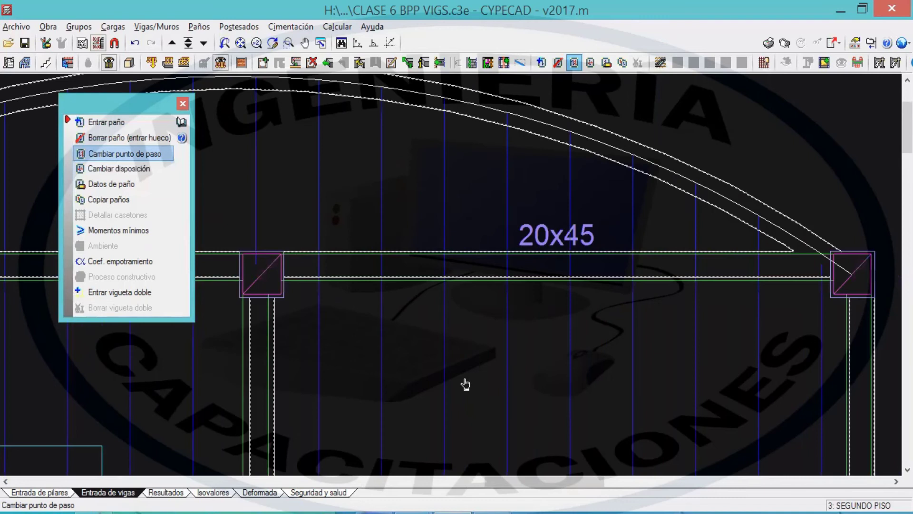
middle_drag(431, 359, 802, 334)
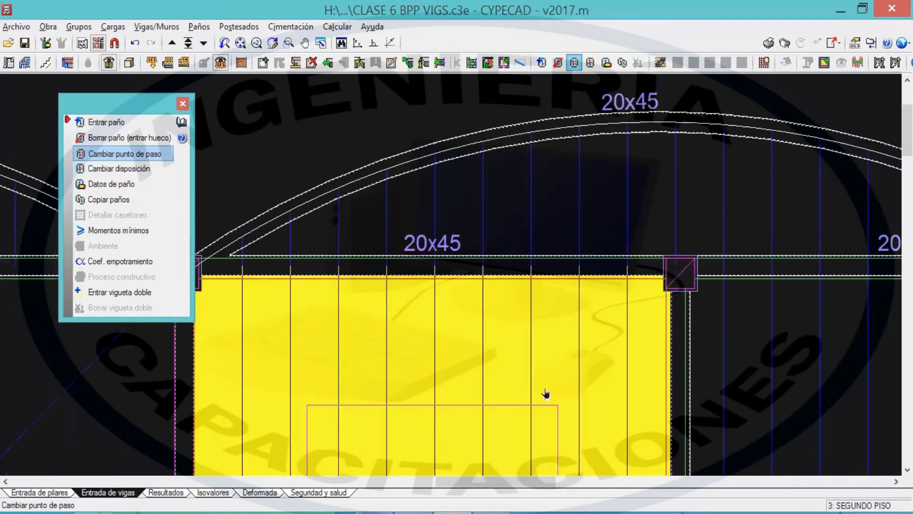
scroll(546, 393, down, 1)
middle_drag(250, 331, 236, 185)
middle_drag(392, 302, 502, 259)
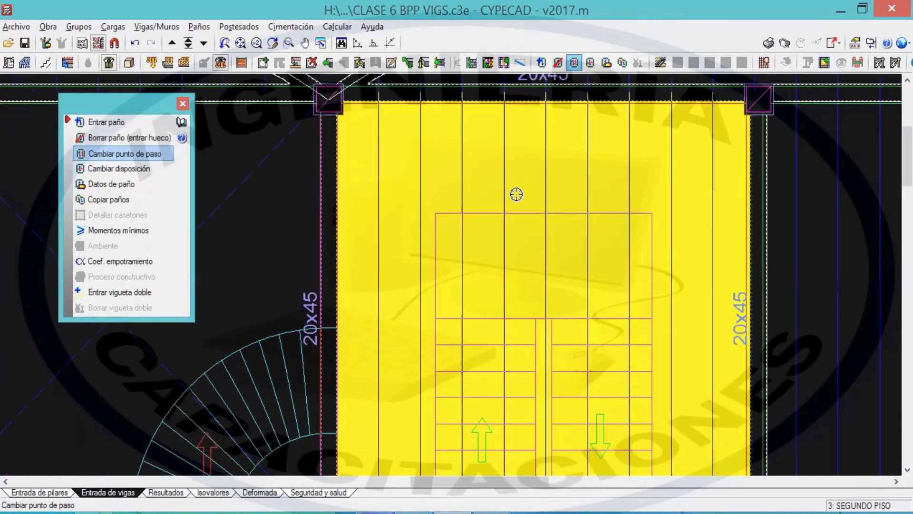
middle_drag(515, 195, 562, 111)
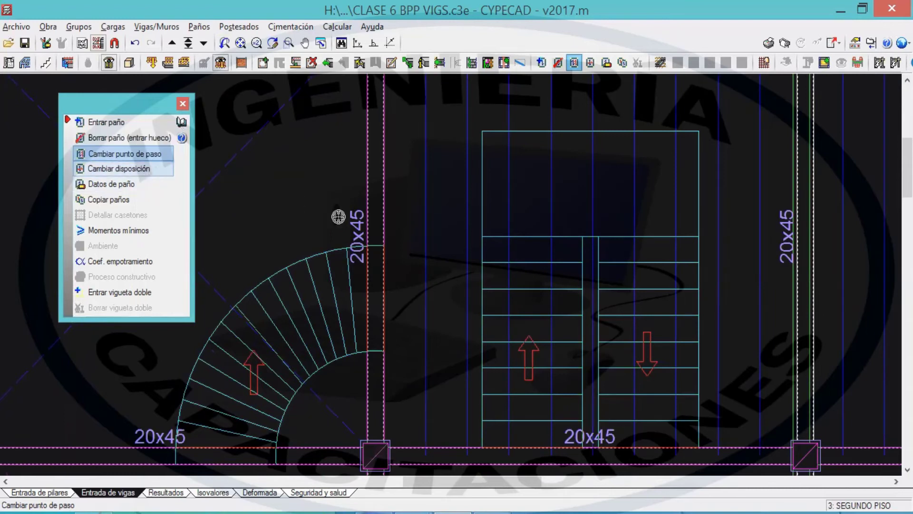
scroll(426, 287, down, 2)
middle_drag(405, 193, 441, 274)
middle_drag(331, 184, 874, 189)
scroll(702, 252, down, 1)
middle_drag(606, 297, 499, 137)
middle_drag(518, 388, 542, 471)
middle_drag(486, 292, 468, 80)
middle_drag(483, 415, 476, 387)
middle_drag(473, 187, 476, 380)
middle_drag(498, 242, 490, 457)
middle_drag(491, 170, 474, 247)
- Change the left arched panel's joist arrangement to parallel to a beam, using the horizontal 20x45 beam along its base
scroll(475, 247, up, 1)
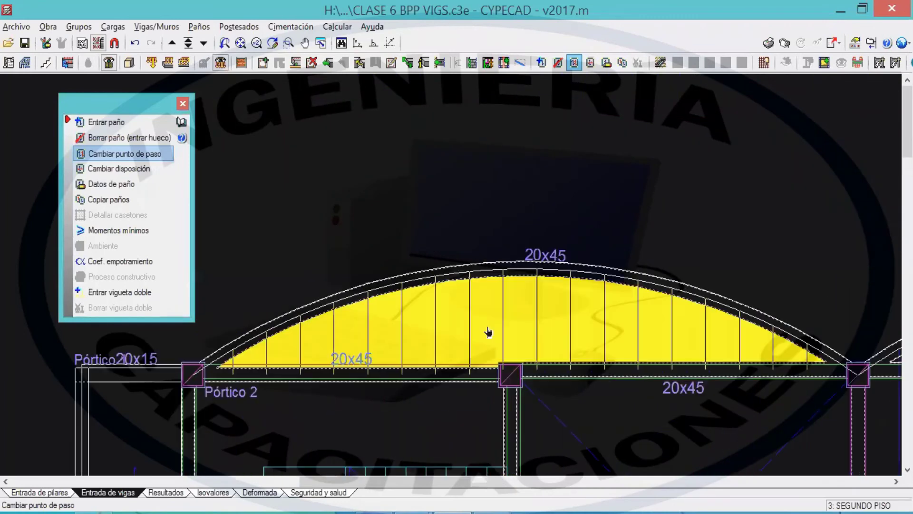
scroll(493, 326, up, 2)
click(145, 170)
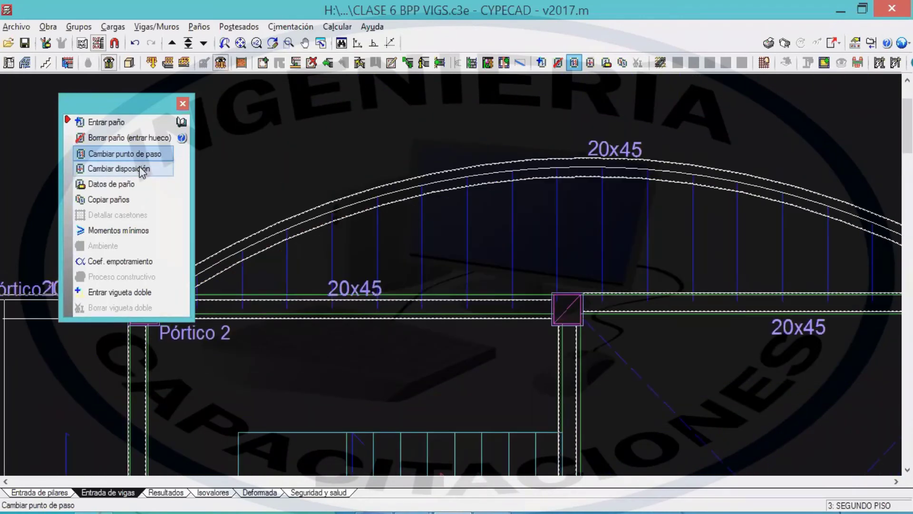
click(456, 261)
drag(439, 206, 367, 96)
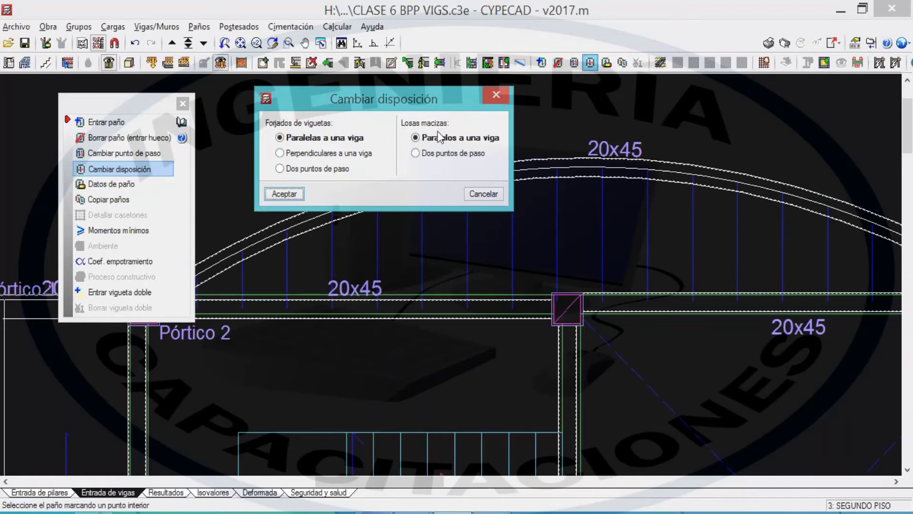
drag(345, 97, 314, 53)
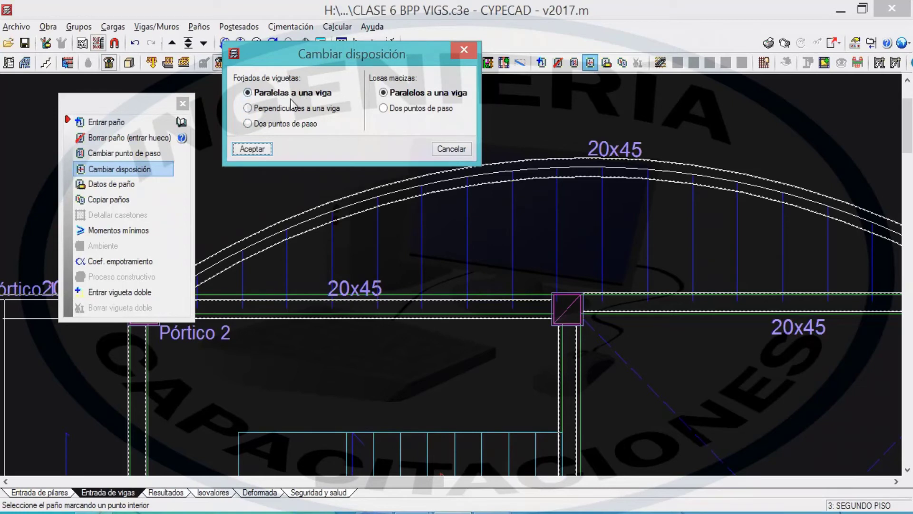
click(260, 149)
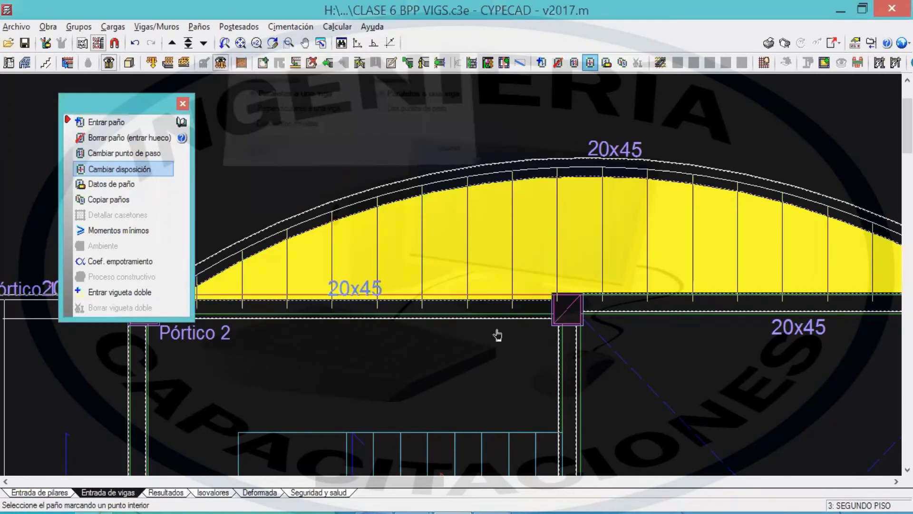
click(483, 271)
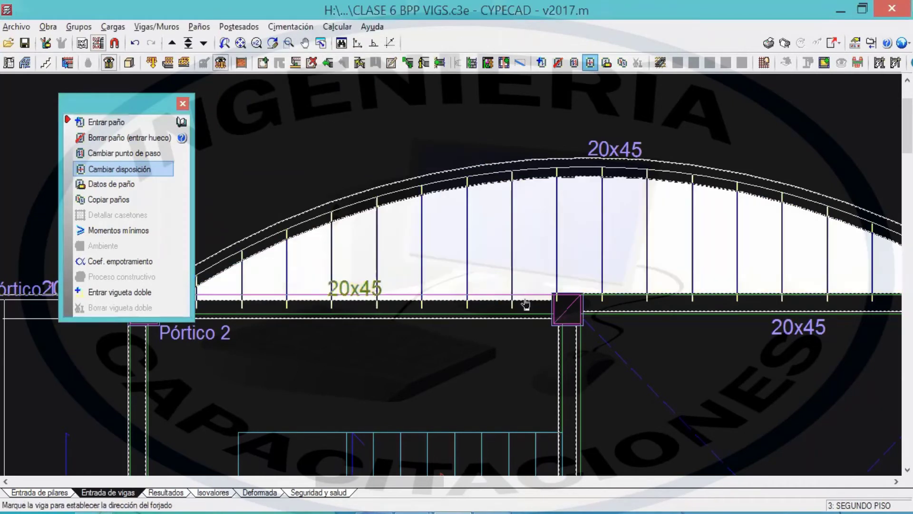
click(626, 309)
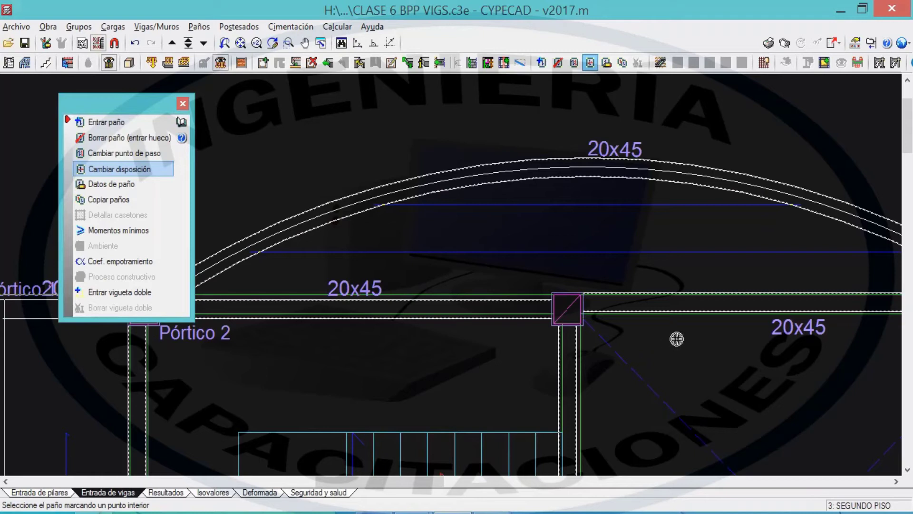
- Reorient the joists in the panel below the curved stair parallel to the vertical 20x45 beam on Pórtico 12
scroll(712, 281, down, 4)
middle_drag(770, 466, 428, 151)
middle_drag(697, 304, 642, 171)
middle_drag(440, 422, 524, 227)
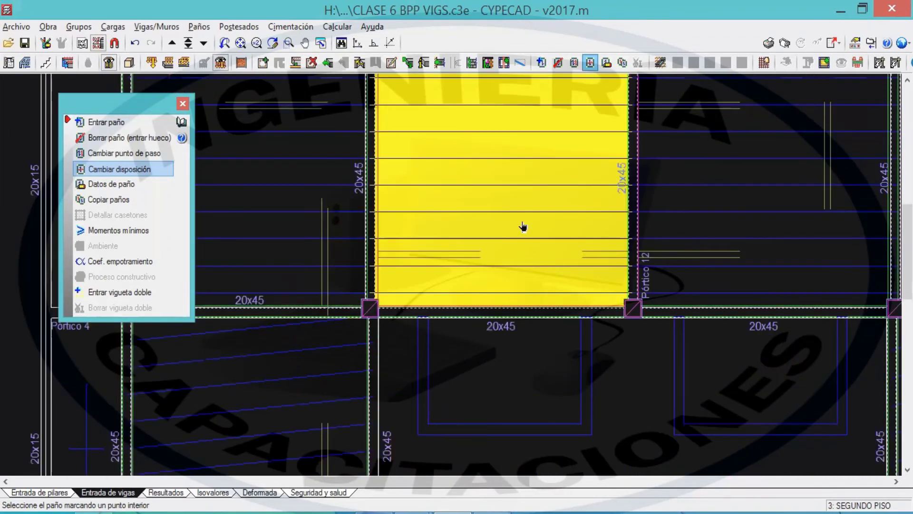
click(501, 192)
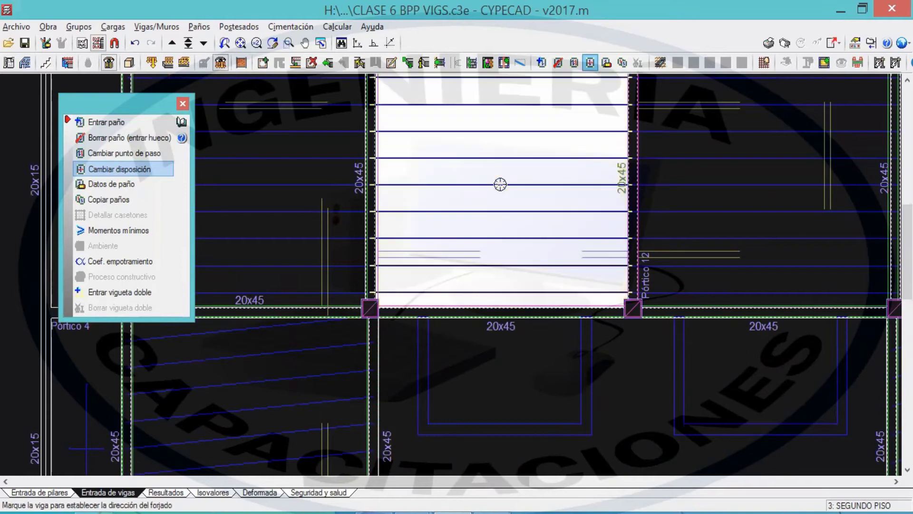
click(634, 214)
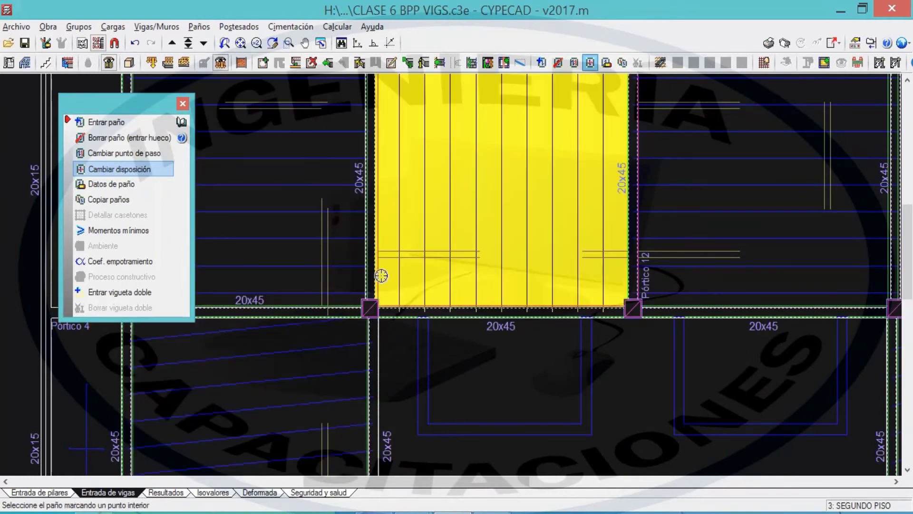
- Reorient the joists in the panels on both sides of the one below the curved stair parallel to their vertical 20x45 beams
middle_drag(380, 273, 333, 420)
click(632, 335)
click(643, 196)
click(605, 319)
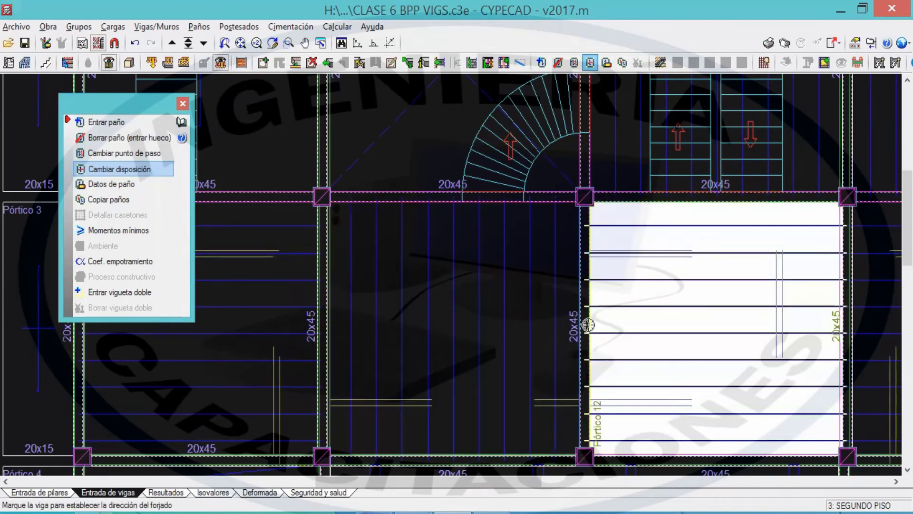
click(586, 326)
click(261, 356)
click(321, 276)
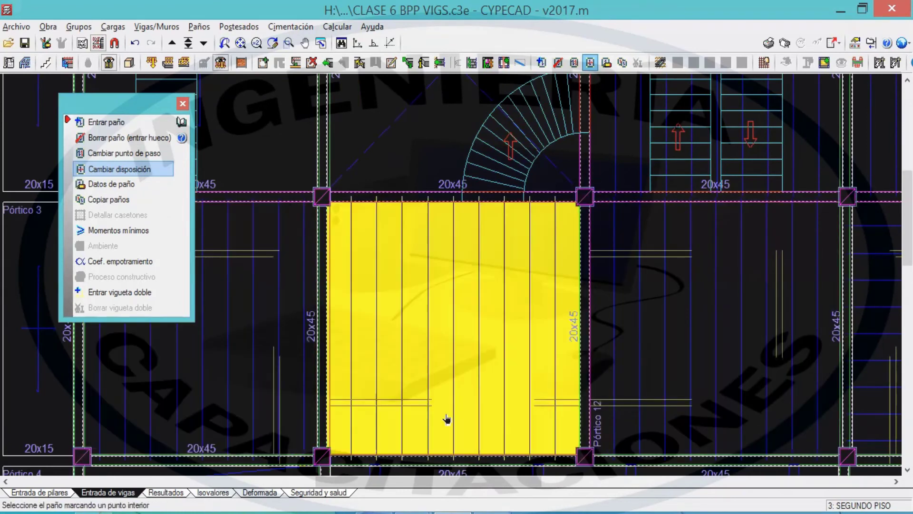
scroll(383, 383, down, 1)
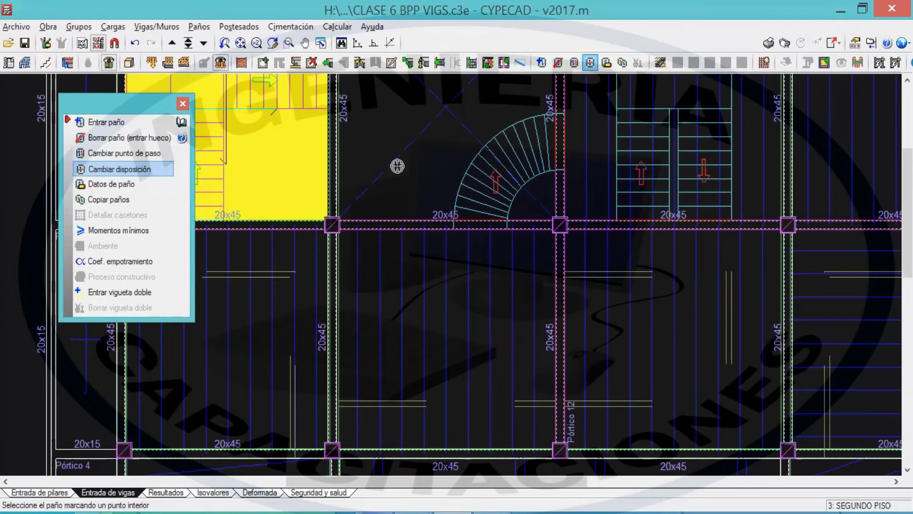
middle_drag(396, 163, 392, 326)
scroll(456, 228, down, 1)
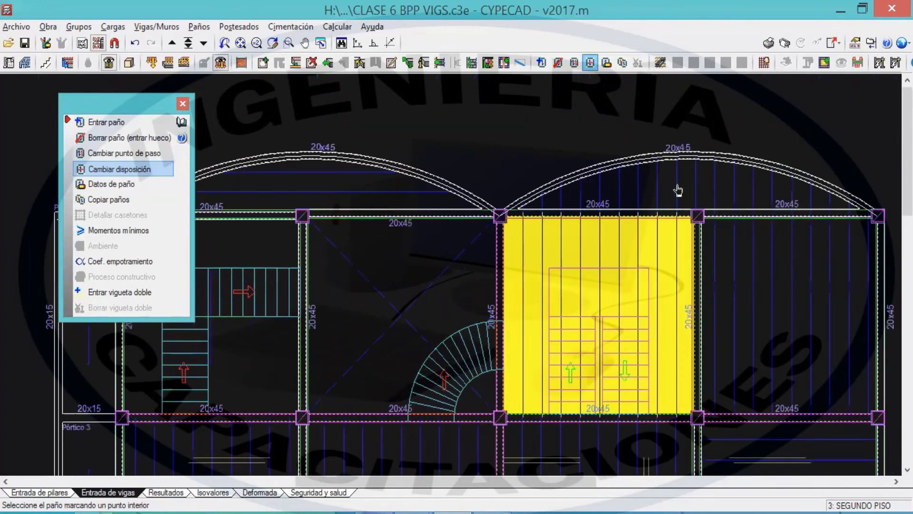
scroll(722, 350, down, 4)
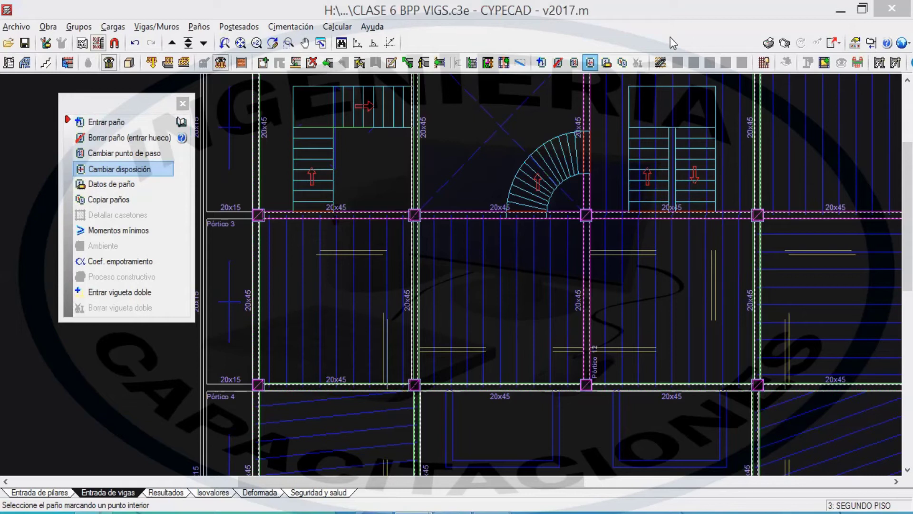
scroll(554, 220, down, 2)
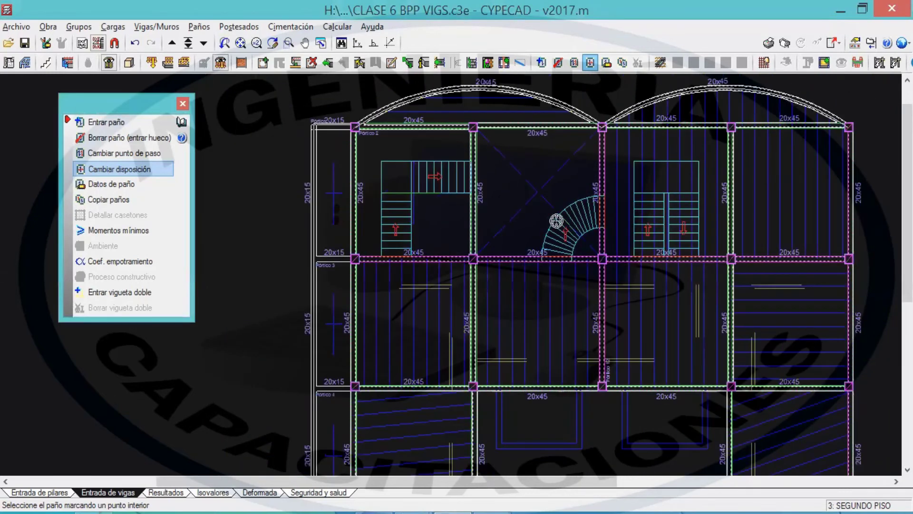
middle_drag(556, 221, 551, 184)
middle_drag(455, 259, 455, 218)
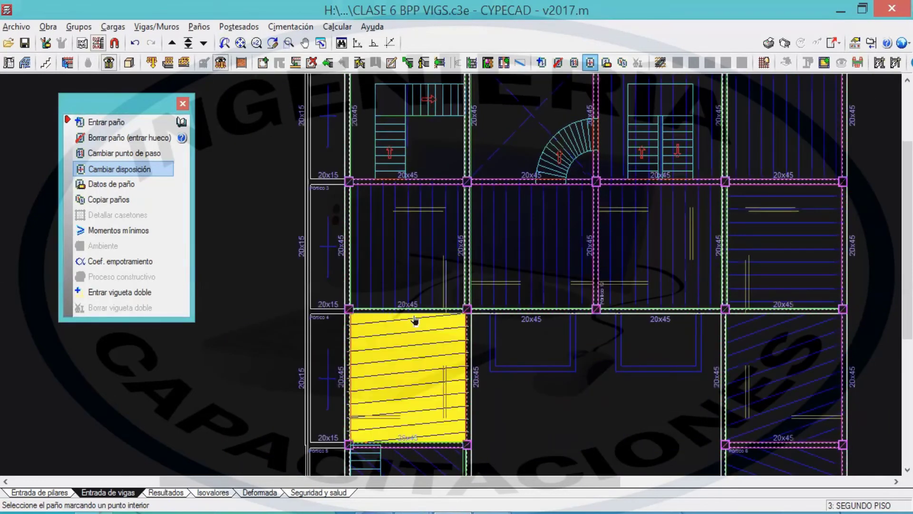
- Activate the Datos de paño query and hide the SEGUNDO PISO template drawing behind the floor plan
click(119, 184)
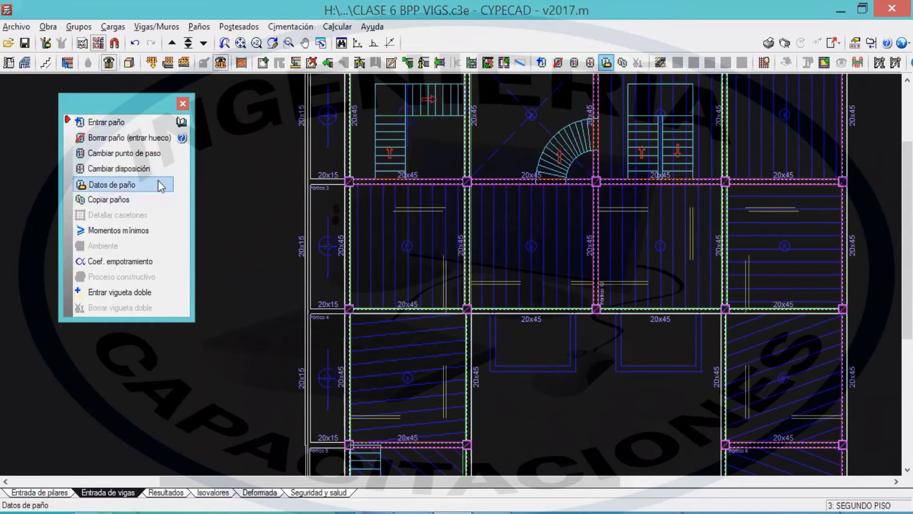
middle_drag(530, 248, 500, 294)
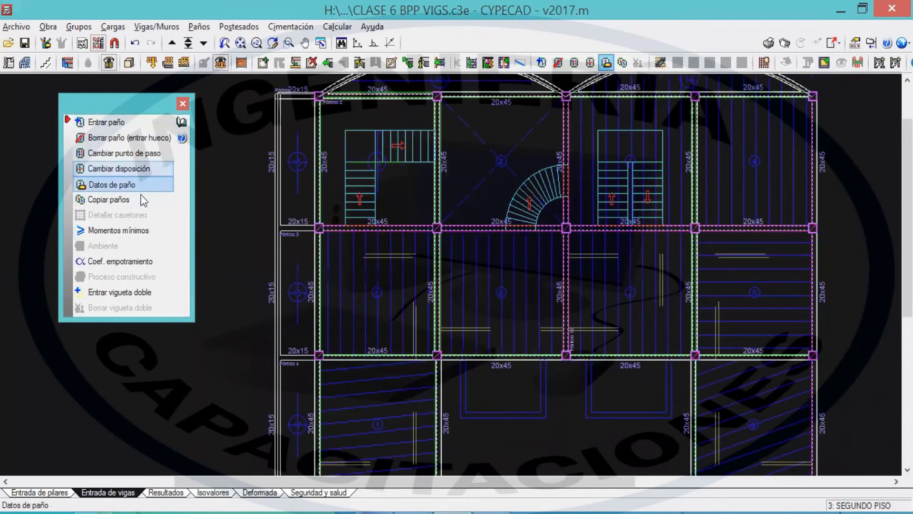
middle_drag(289, 203, 332, 216)
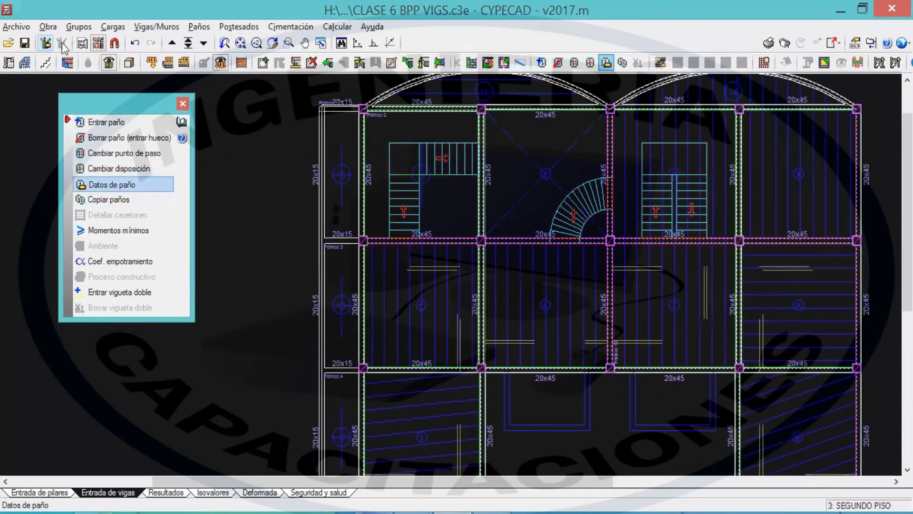
click(98, 43)
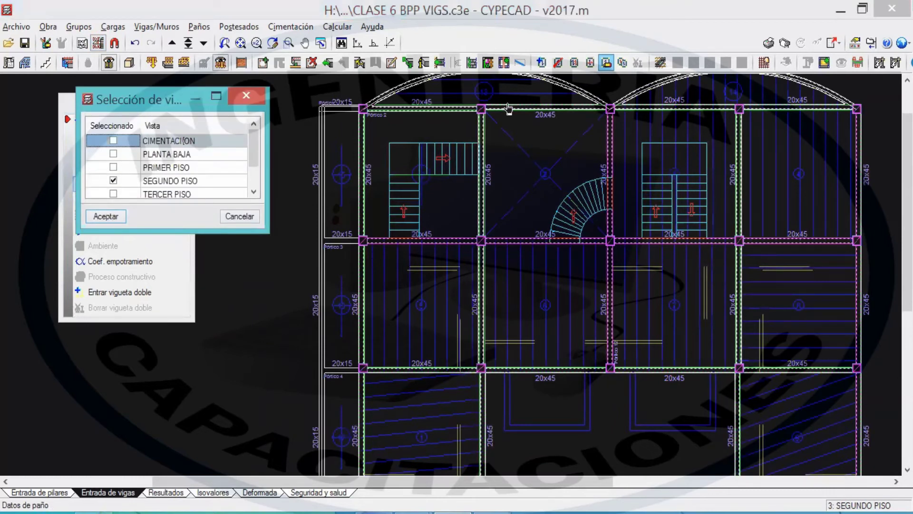
click(106, 216)
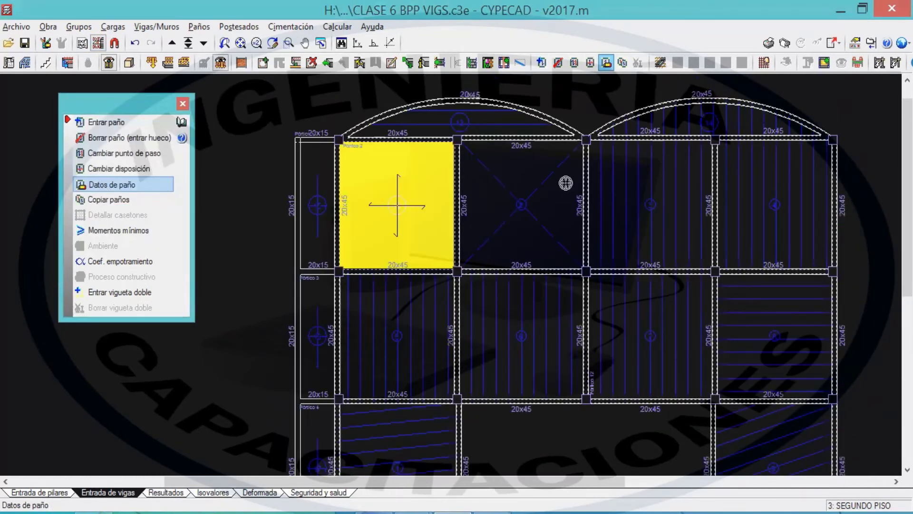
- Restart the Datos de paño query and open the joist slab data of panel 7, between Pórtico 3 and Pórtico 4
scroll(652, 220, up, 2)
middle_drag(634, 326, 632, 222)
middle_drag(465, 289, 476, 264)
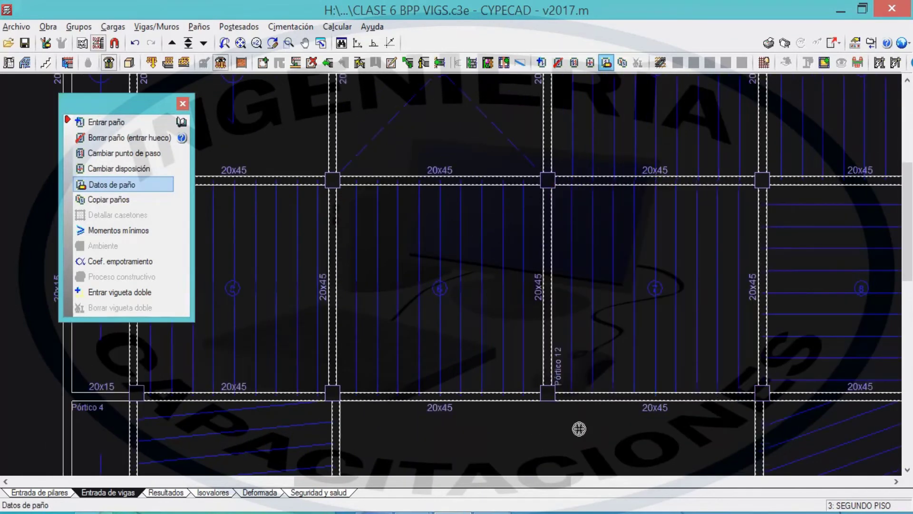
right_click(579, 429)
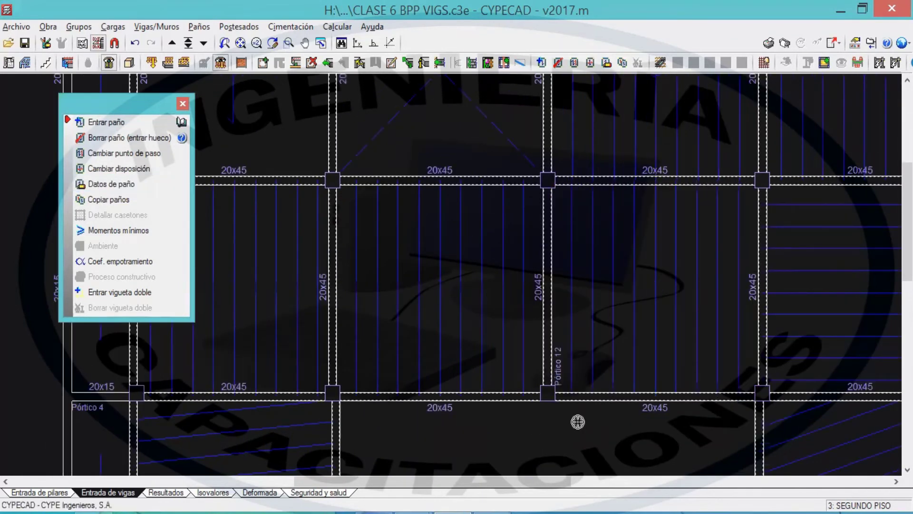
click(129, 185)
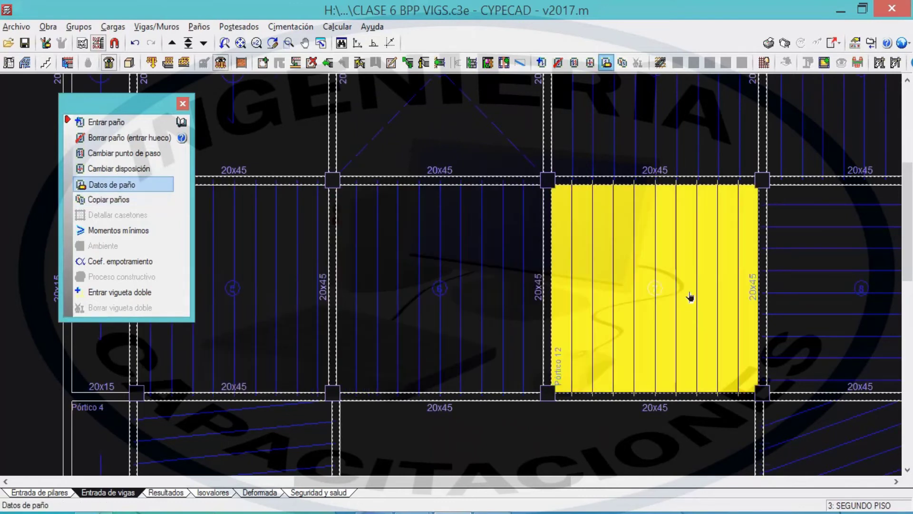
scroll(689, 298, up, 3)
scroll(322, 281, down, 4)
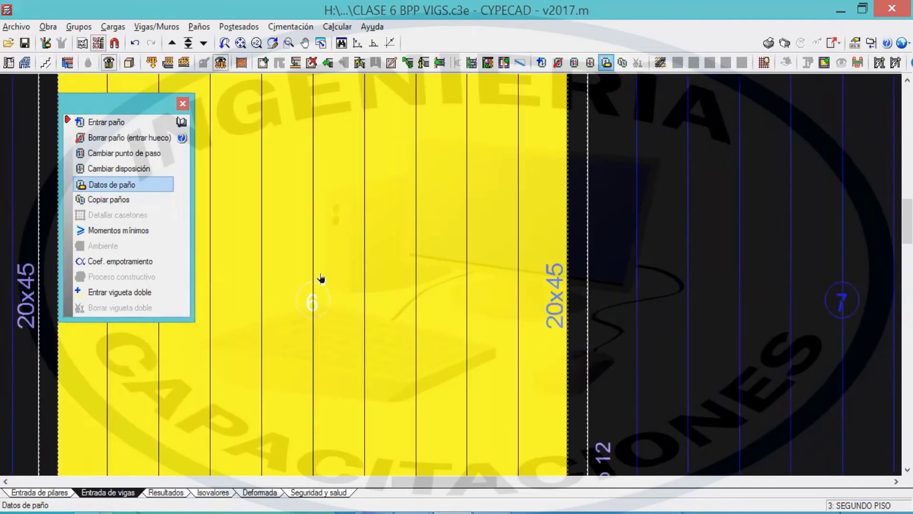
middle_drag(360, 228, 363, 269)
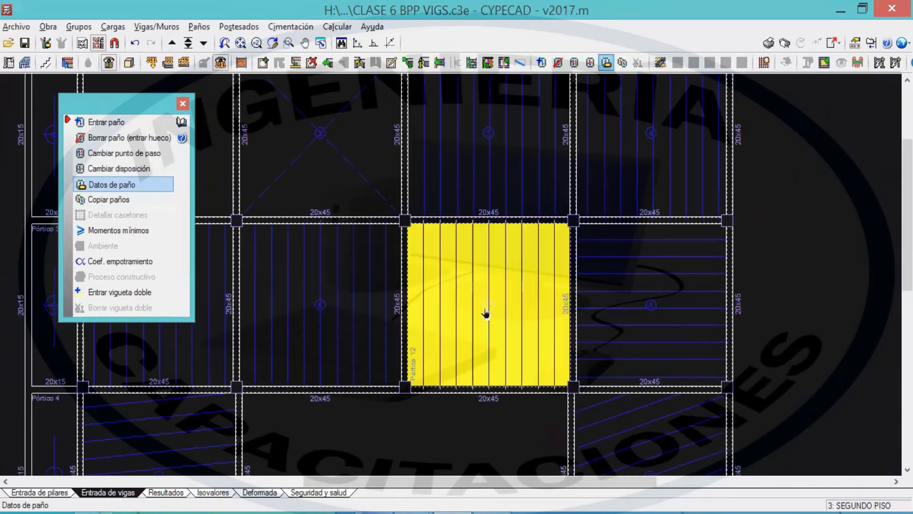
click(491, 379)
drag(468, 75, 490, 68)
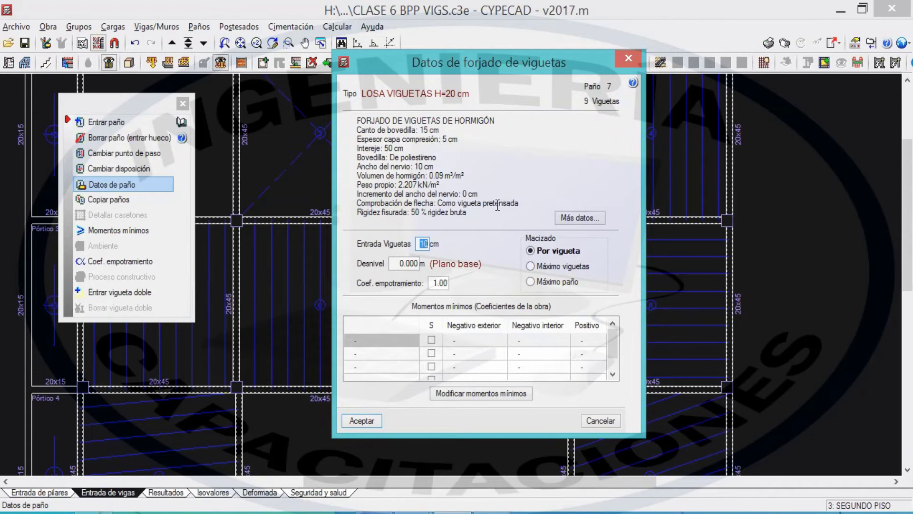
- Examine the filler block depth, compression layer thickness, rib width and joist embedment in the slab data
drag(361, 130, 438, 139)
drag(358, 166, 411, 176)
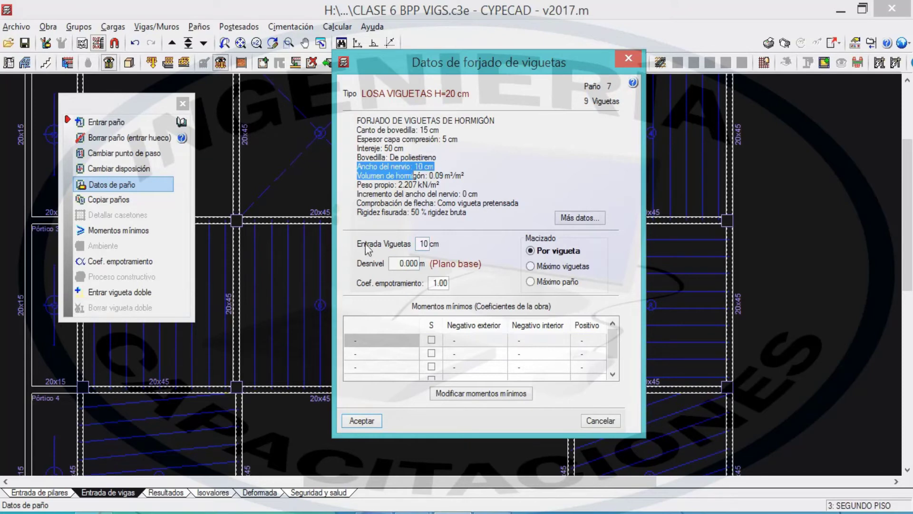
click(422, 244)
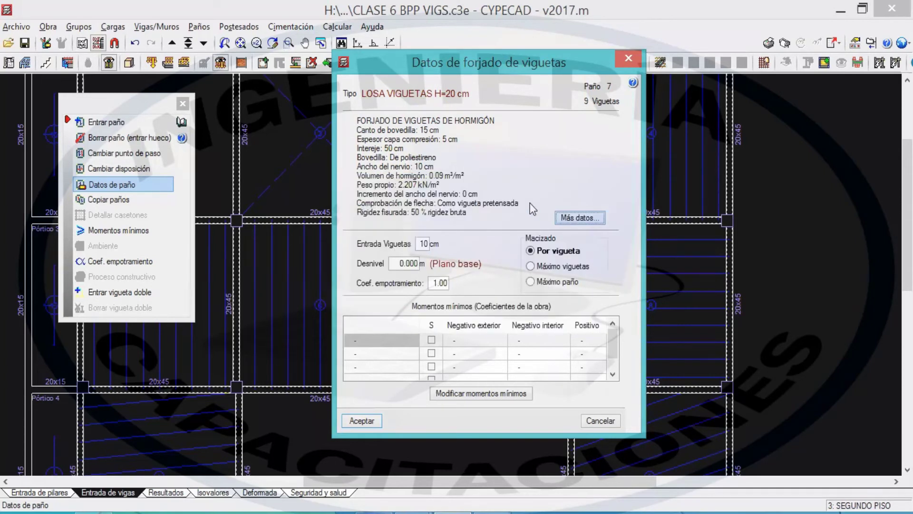
- Review the complete technical description of the joist slab, and close it together with the panel data without making changes
click(565, 217)
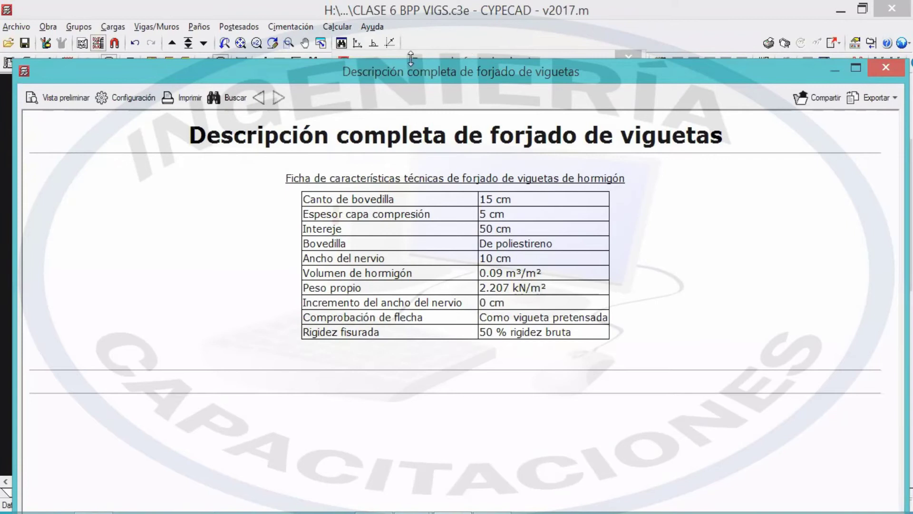
drag(411, 58, 409, 50)
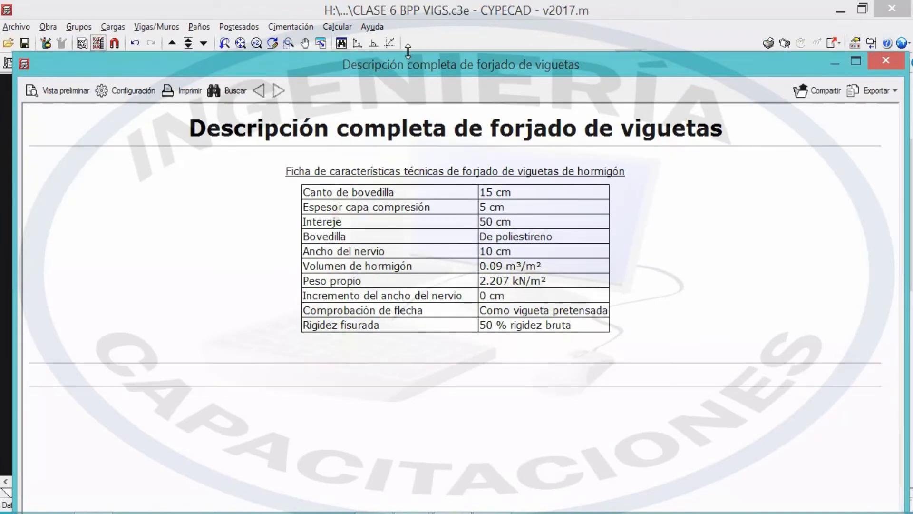
click(217, 41)
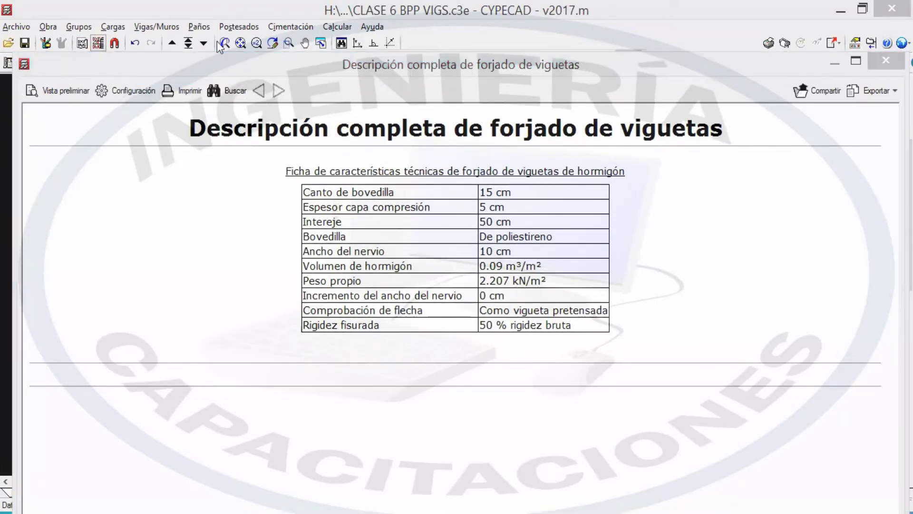
drag(684, 223, 642, 354)
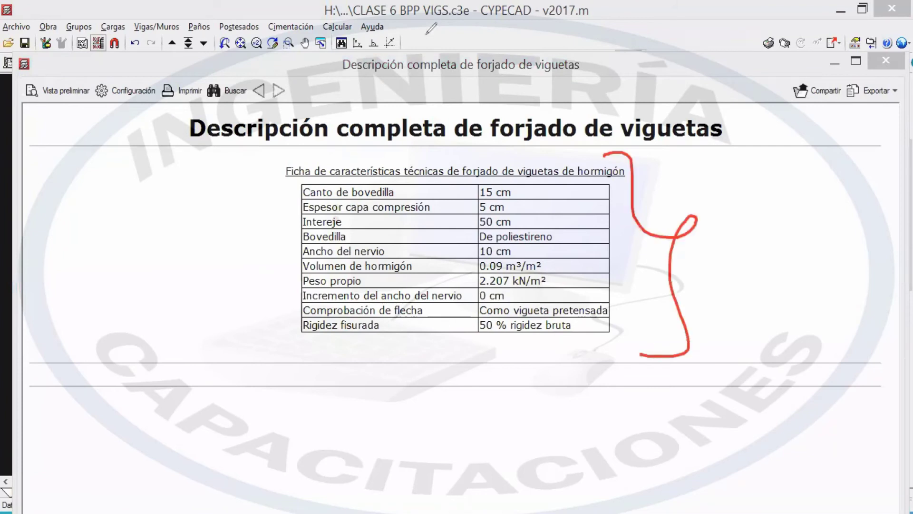
click(674, 222)
drag(674, 264, 789, 289)
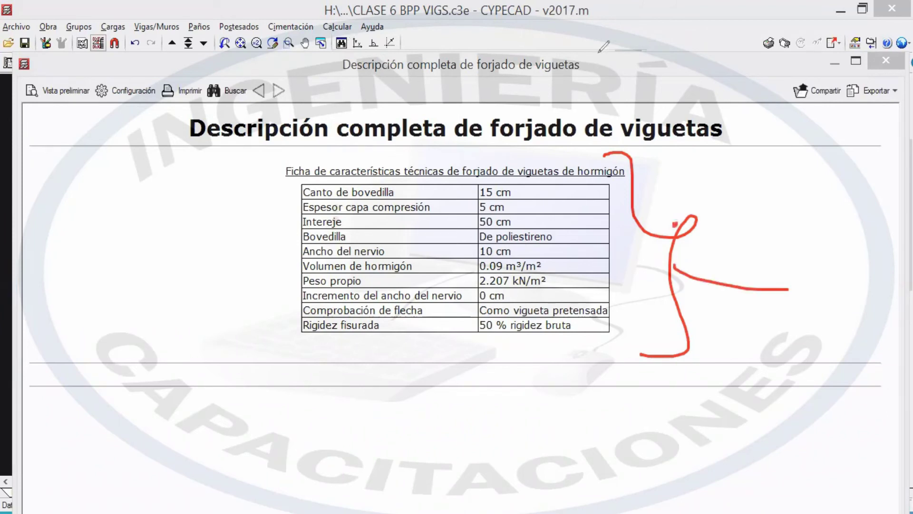
key(Escape)
click(886, 61)
click(598, 420)
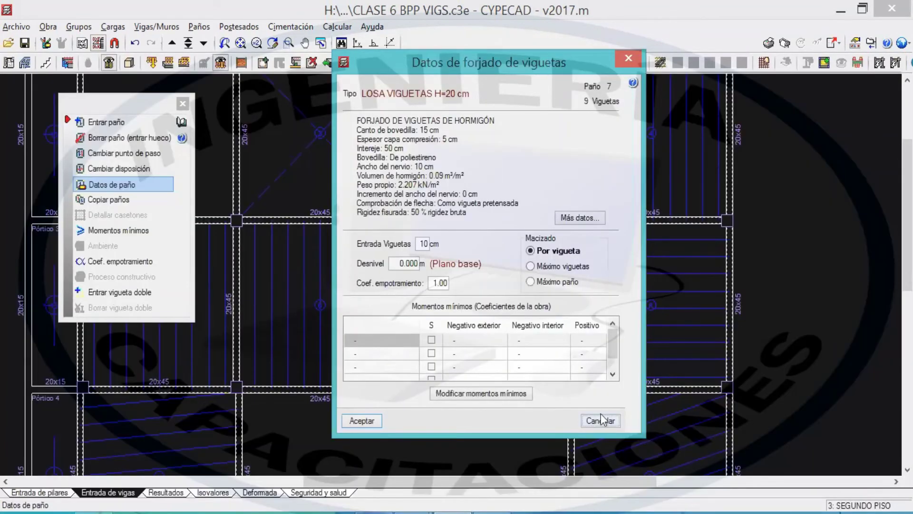
- Close the floating palette of slab panel tools
middle_drag(435, 306, 693, 313)
scroll(477, 294, up, 3)
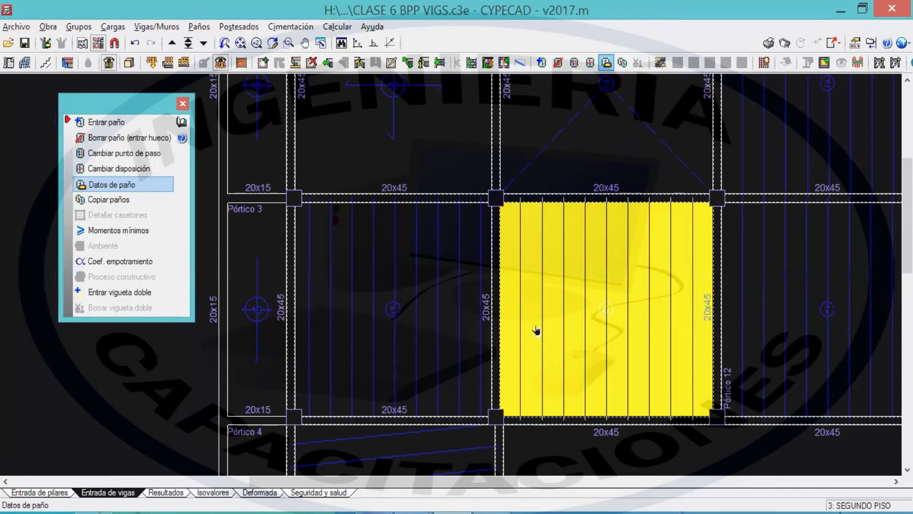
scroll(622, 323, up, 1)
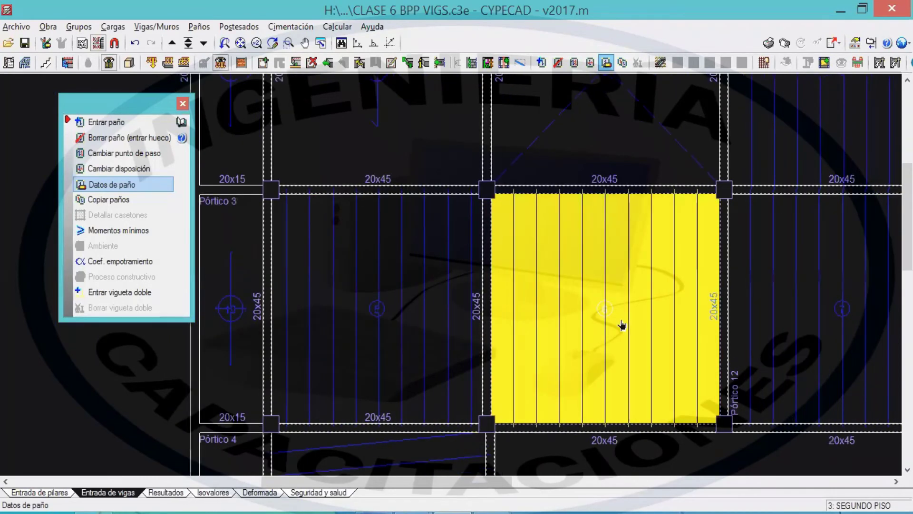
scroll(369, 321, up, 2)
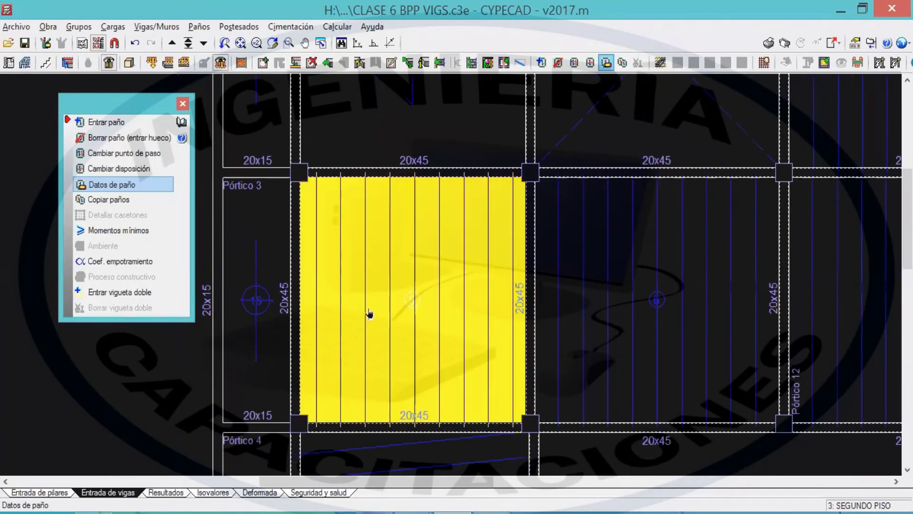
click(183, 103)
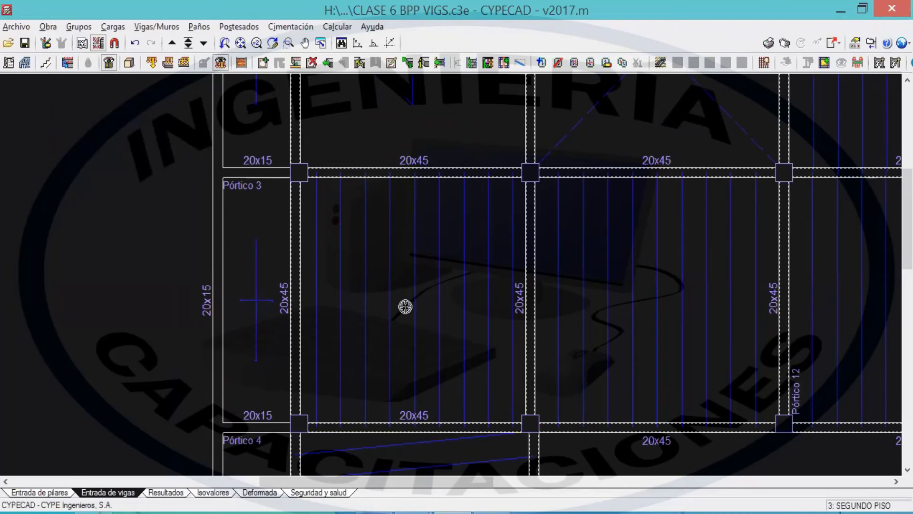
middle_drag(487, 316, 420, 310)
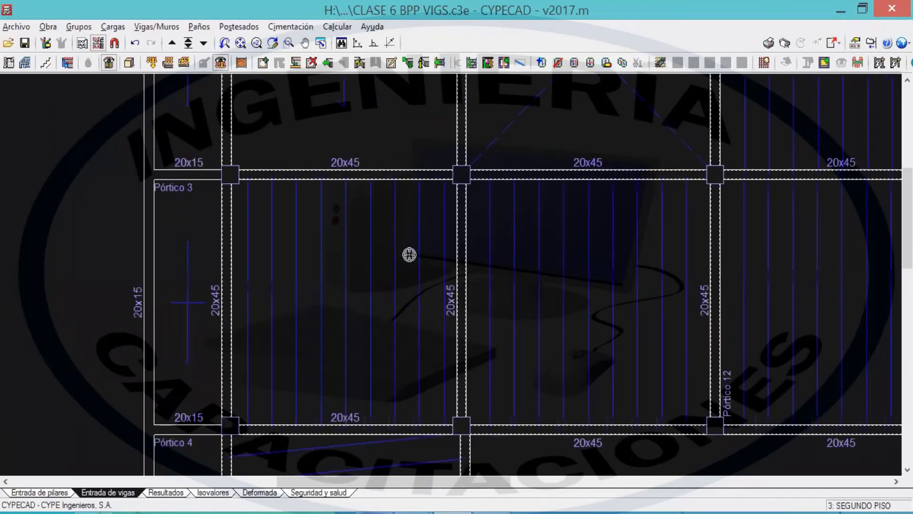
- Turn on the Canto forjados and Nº de forjados references for the slab panels, and inspect the labels on the plan
click(108, 69)
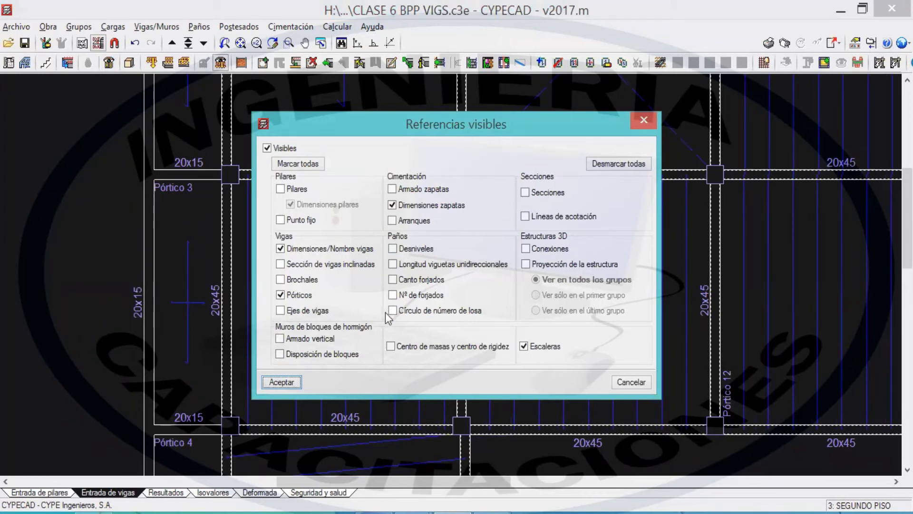
click(392, 280)
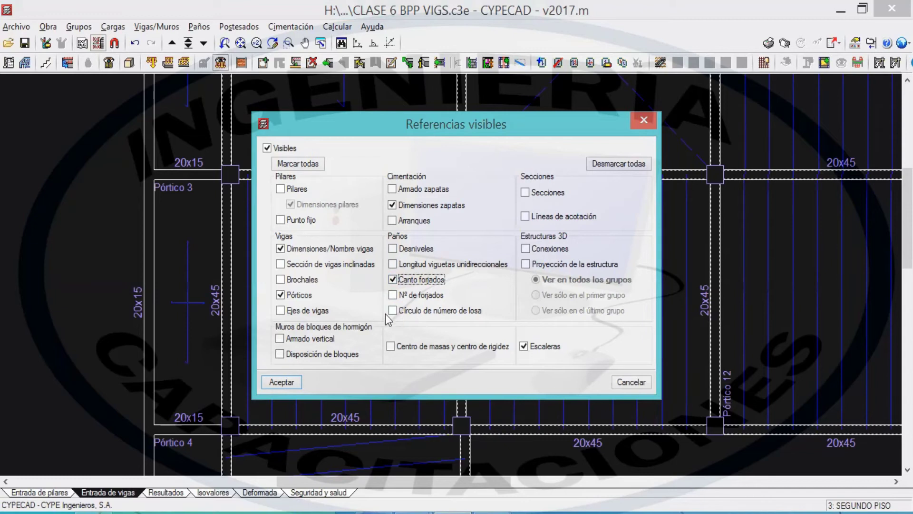
click(393, 295)
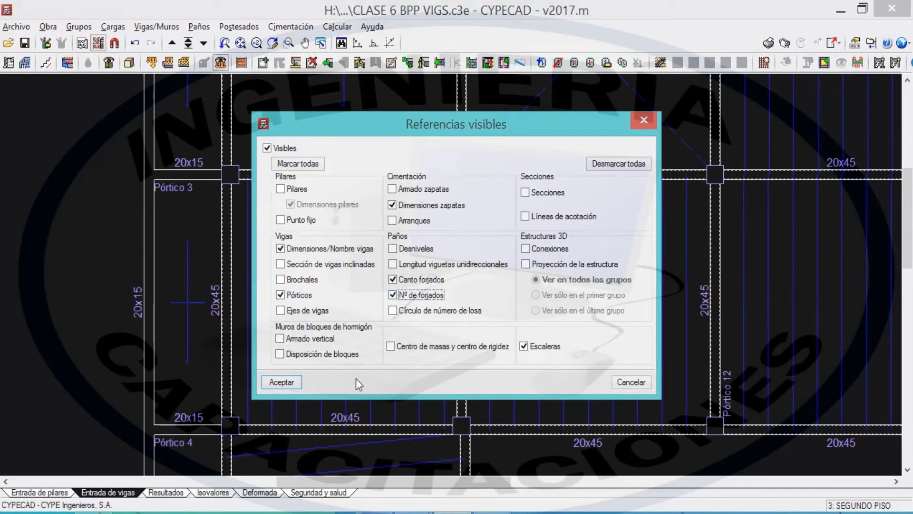
click(273, 382)
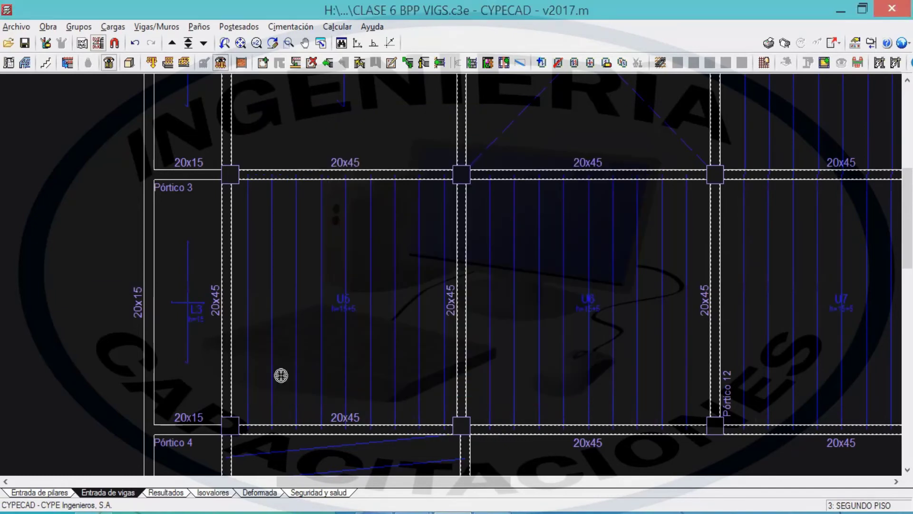
scroll(338, 309, up, 3)
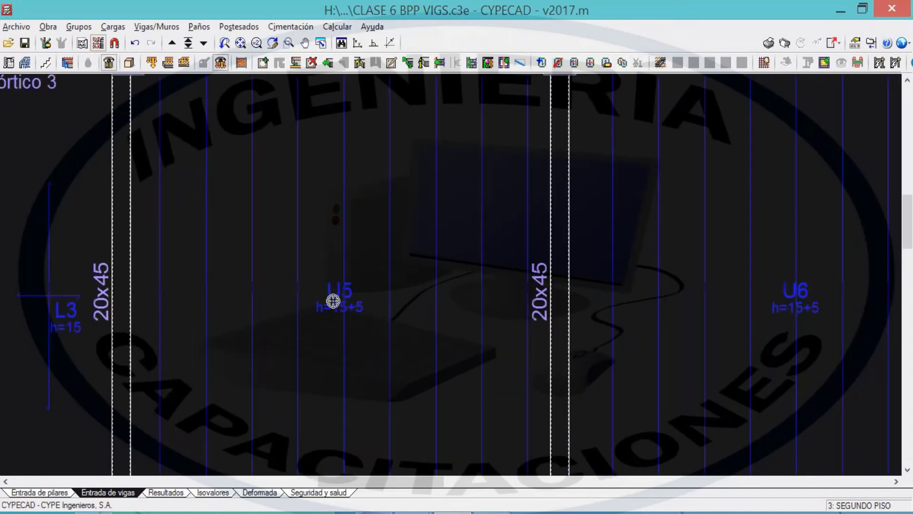
scroll(369, 317, down, 3)
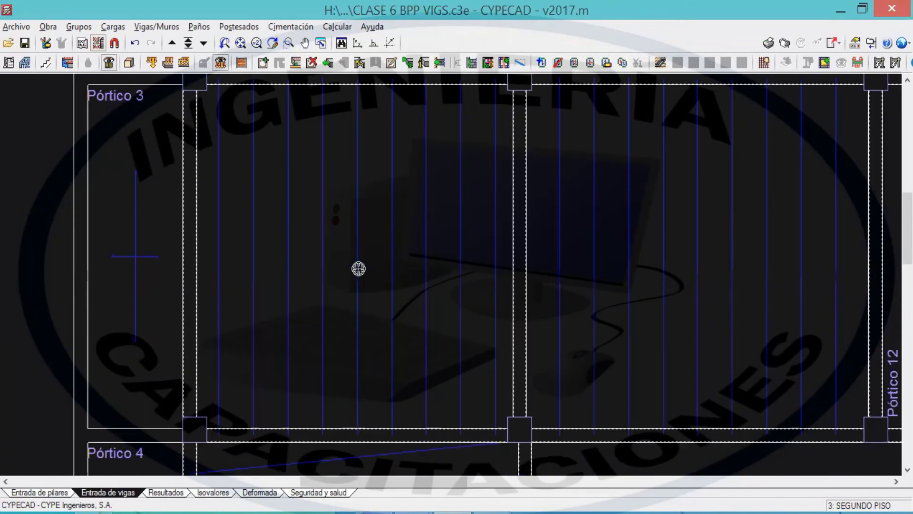
scroll(331, 263, up, 2)
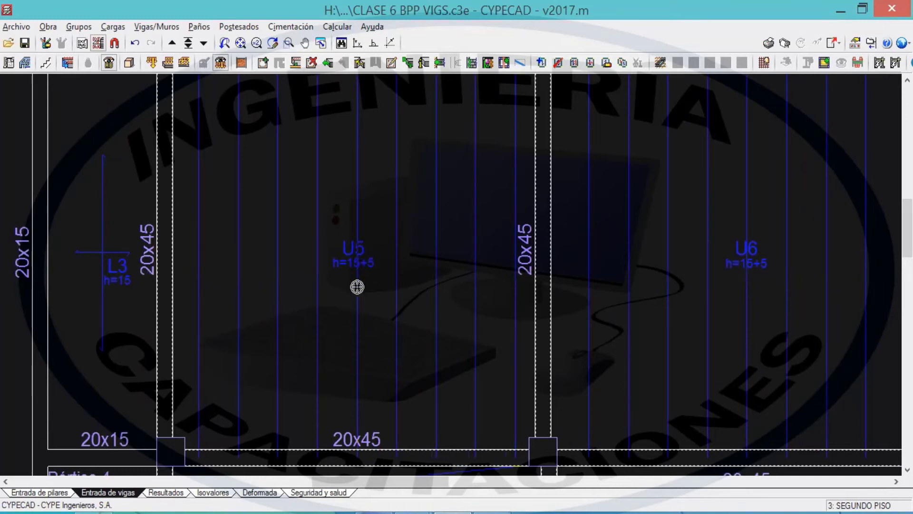
- Open the slab panel management tools and start the Entrar vigueta doble command for panel U5
scroll(356, 285, up, 1)
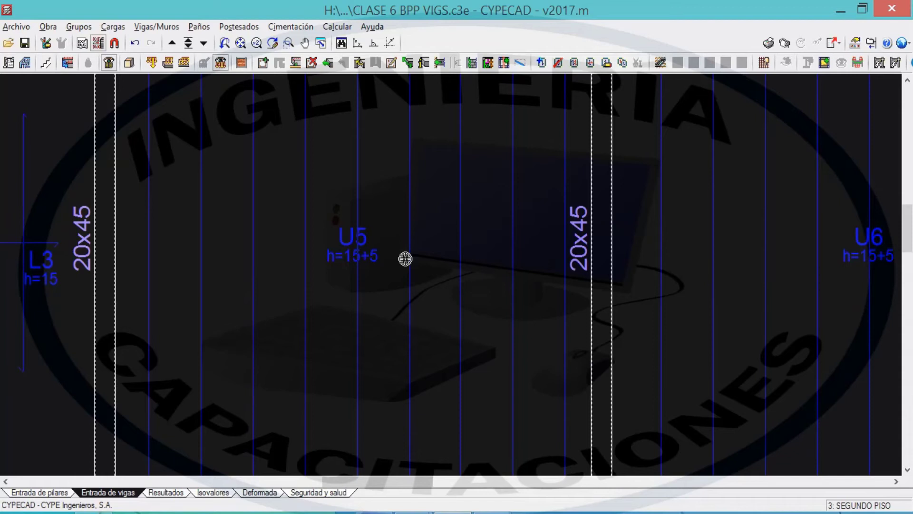
scroll(418, 223, down, 3)
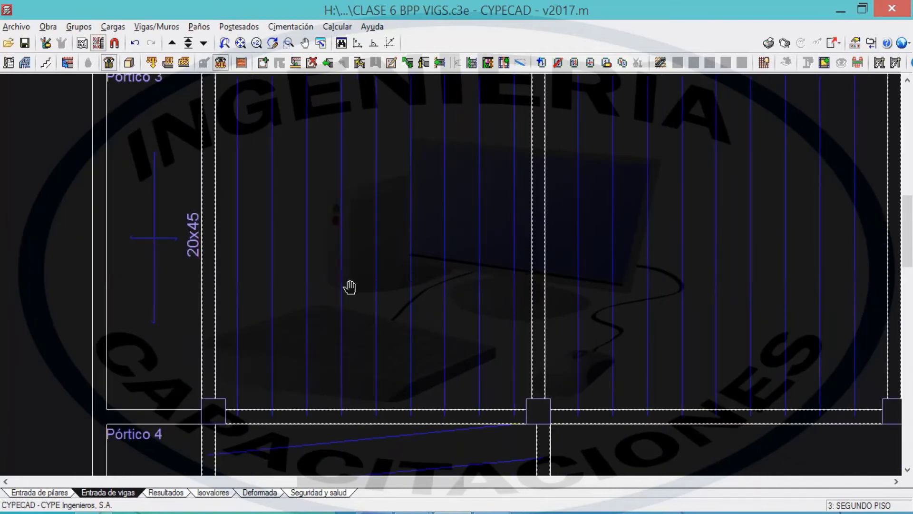
middle_drag(430, 293, 321, 290)
scroll(326, 276, down, 1)
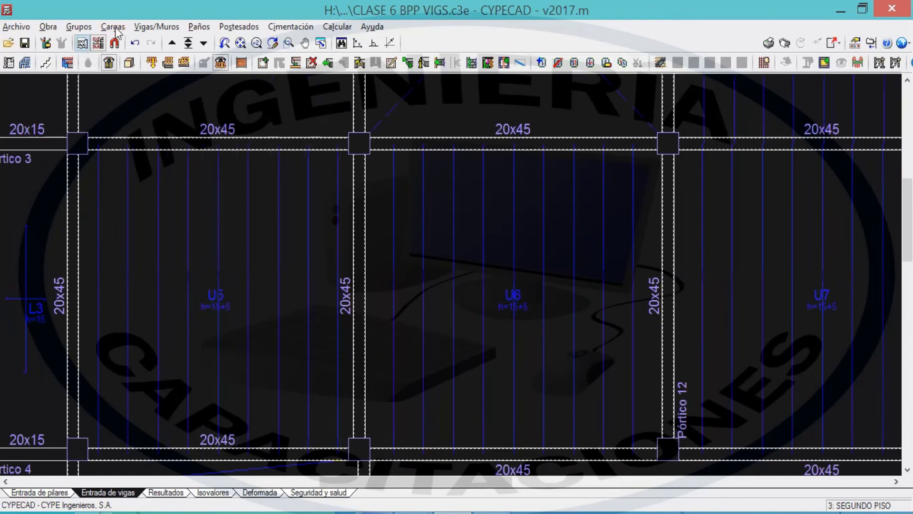
click(199, 26)
click(238, 42)
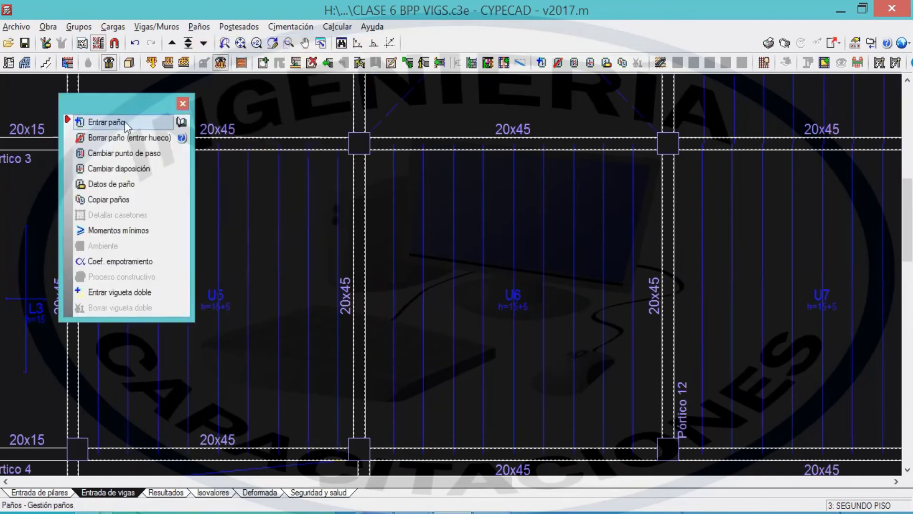
drag(125, 110, 108, 102)
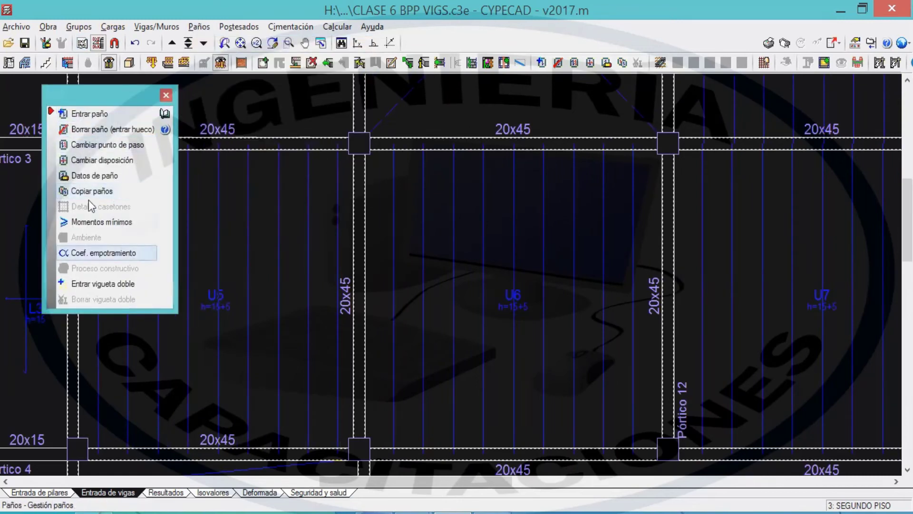
click(103, 284)
middle_drag(256, 280, 484, 271)
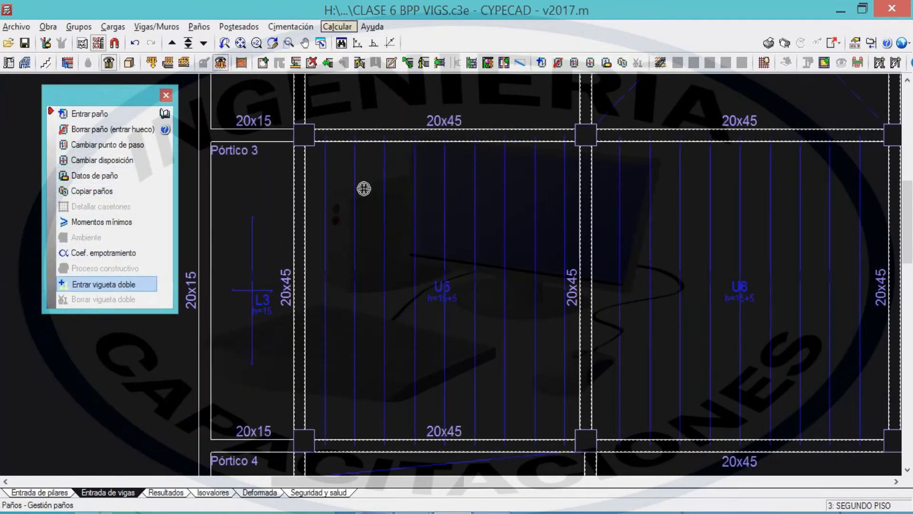
drag(503, 141, 503, 425)
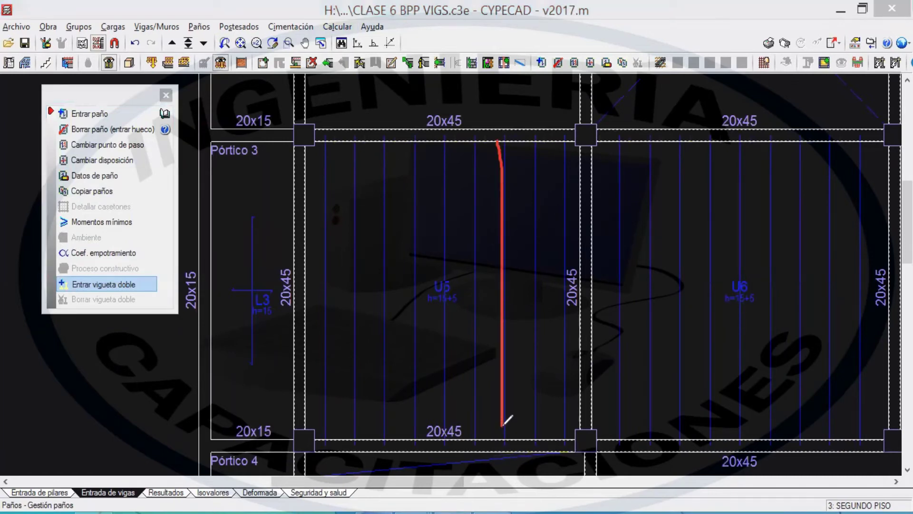
drag(511, 140, 509, 415)
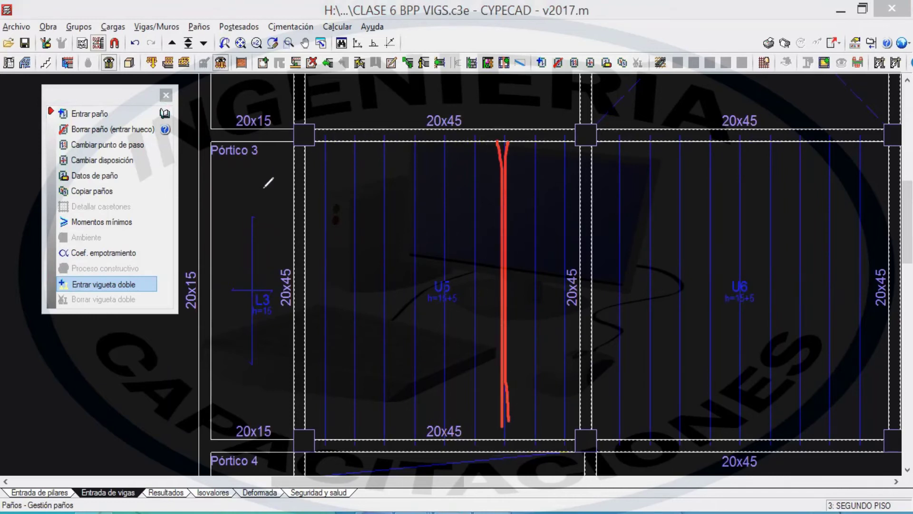
drag(392, 80, 375, 126)
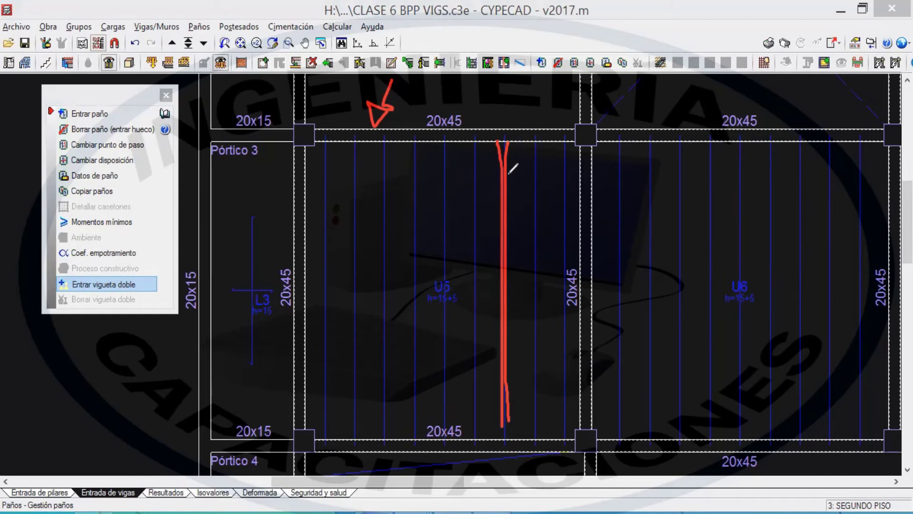
drag(512, 80, 507, 126)
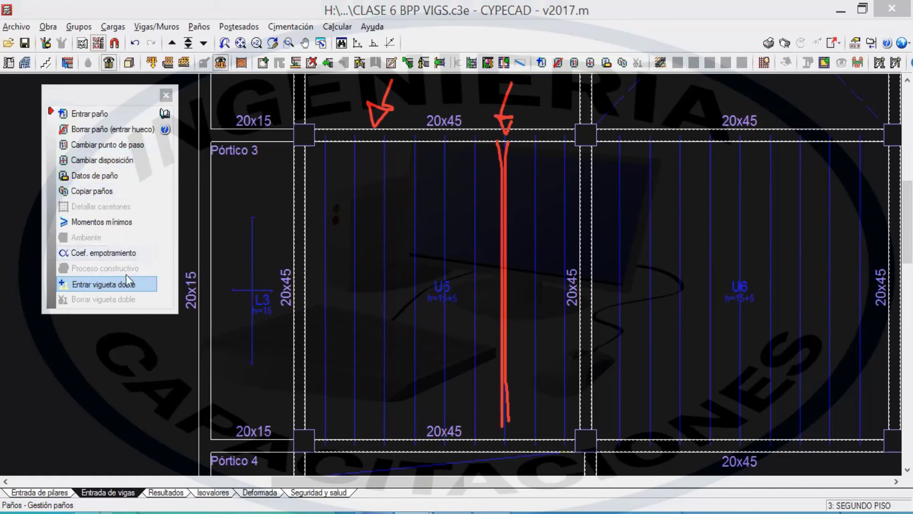
- Enter a double joist in panel U5 at the third joist from the panel's right edge
click(117, 285)
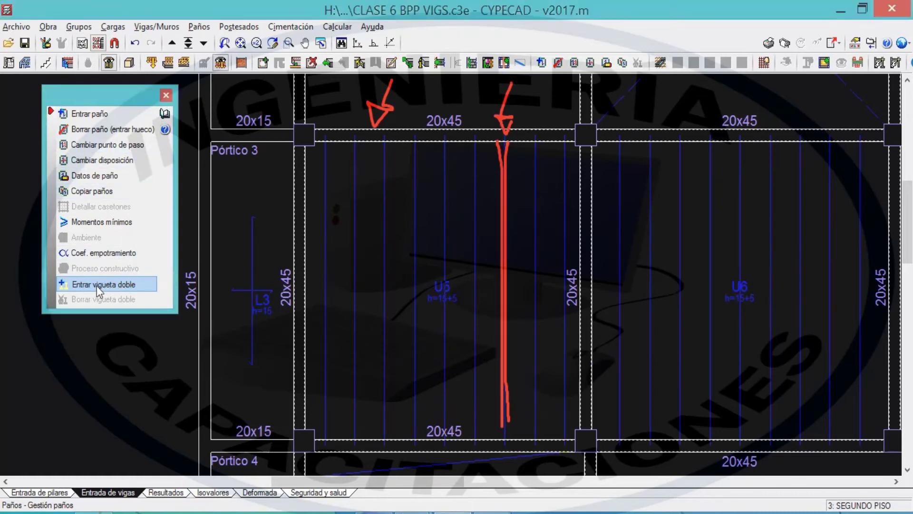
click(503, 175)
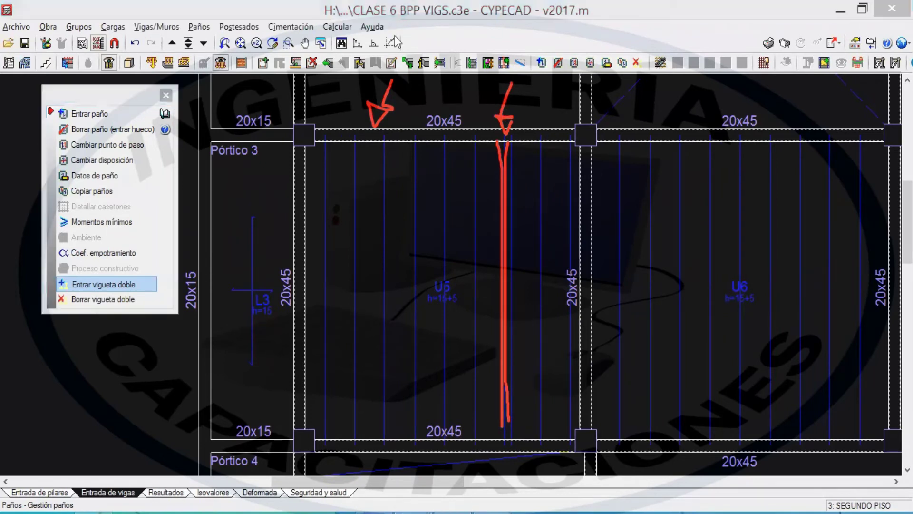
key(Escape)
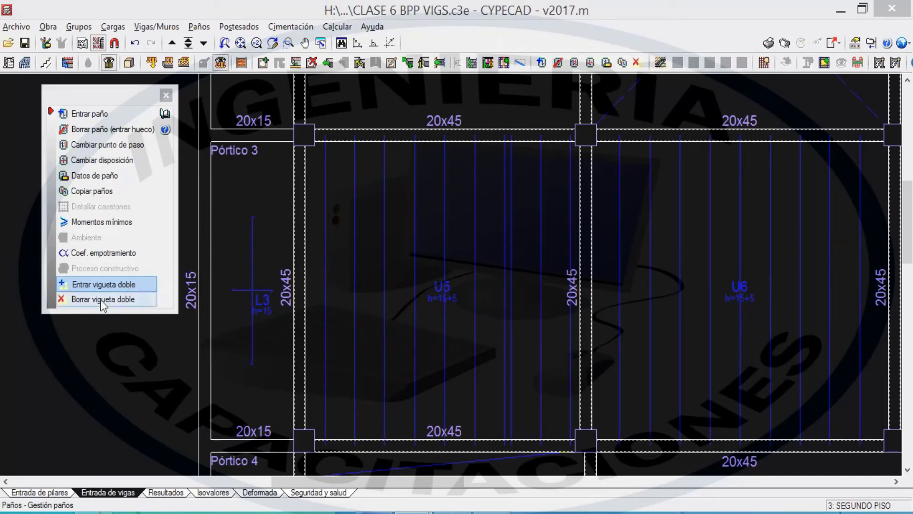
- Delete the double joist from panel U5 and close the palette of slab panel tools
click(117, 300)
click(513, 240)
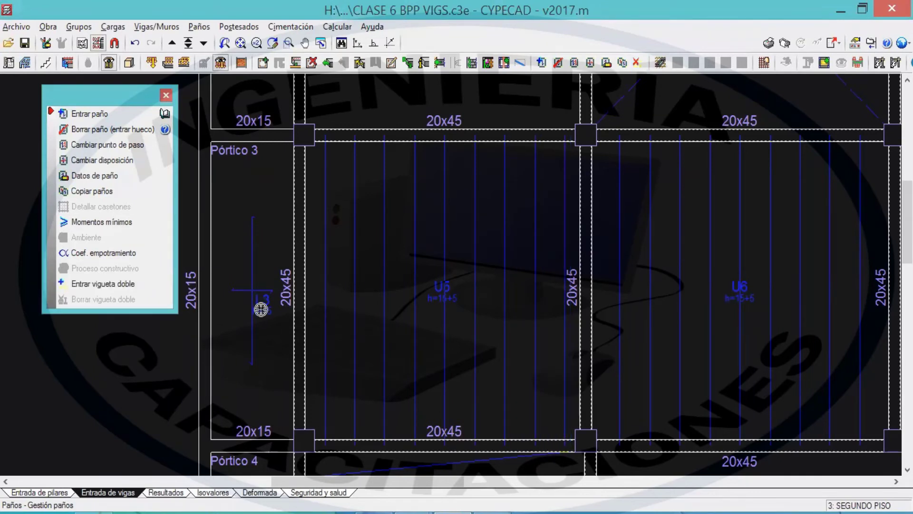
click(167, 95)
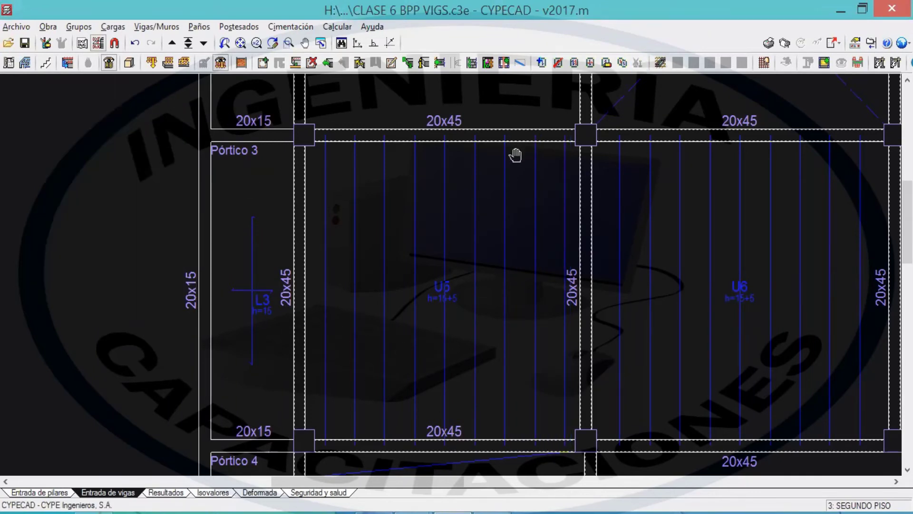
- Move up one group from the second floor to the TERCER PISO plan
scroll(521, 190, down, 2)
scroll(525, 233, down, 1)
middle_drag(479, 238, 386, 227)
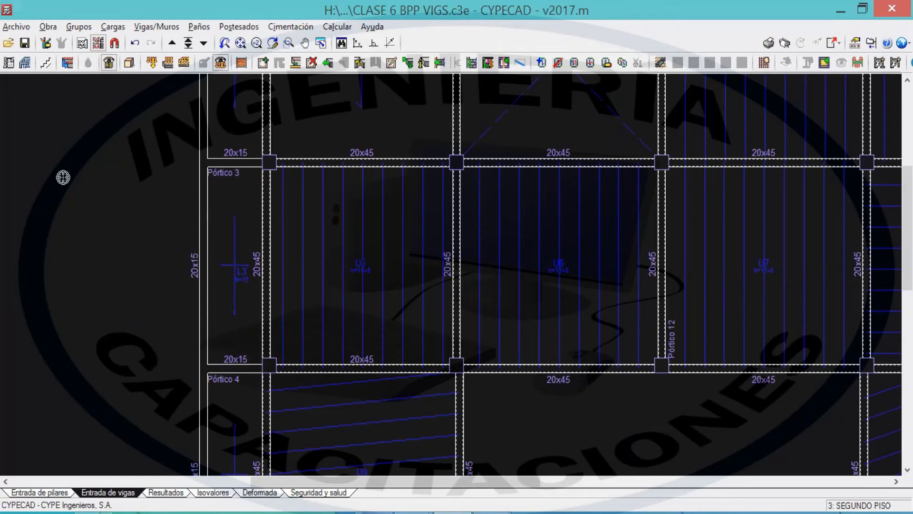
mouse_move(336, 136)
middle_down()
mouse_move(329, 166)
mouse_move(366, 229)
middle_up()
scroll(329, 166, down, 1)
scroll(368, 165, down, 1)
middle_drag(341, 192, 342, 193)
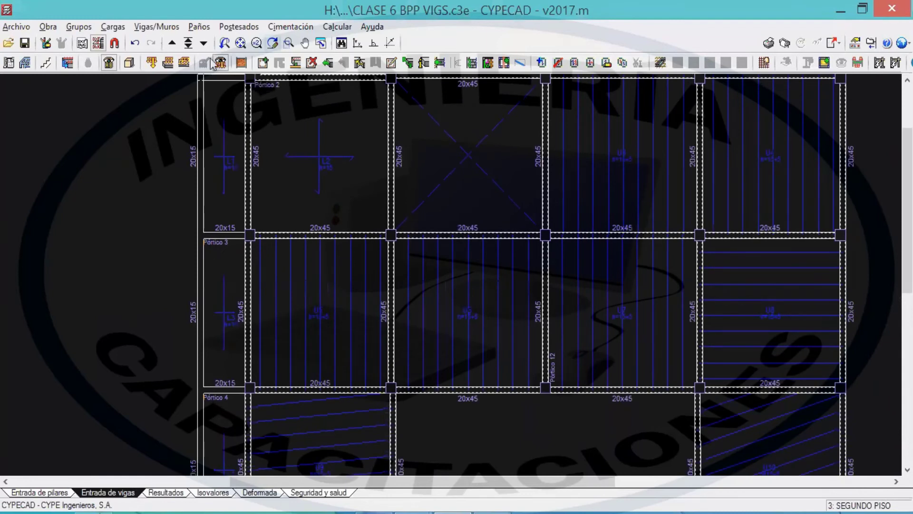
click(172, 44)
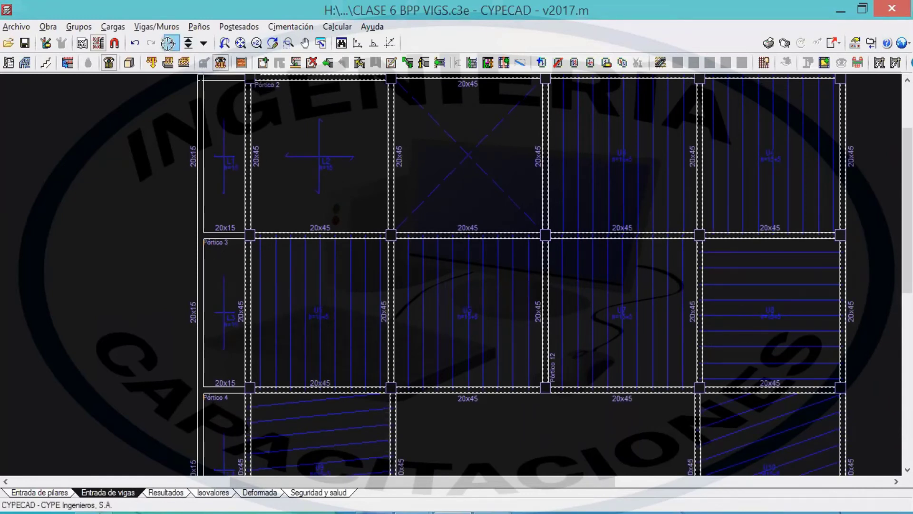
scroll(576, 241, down, 2)
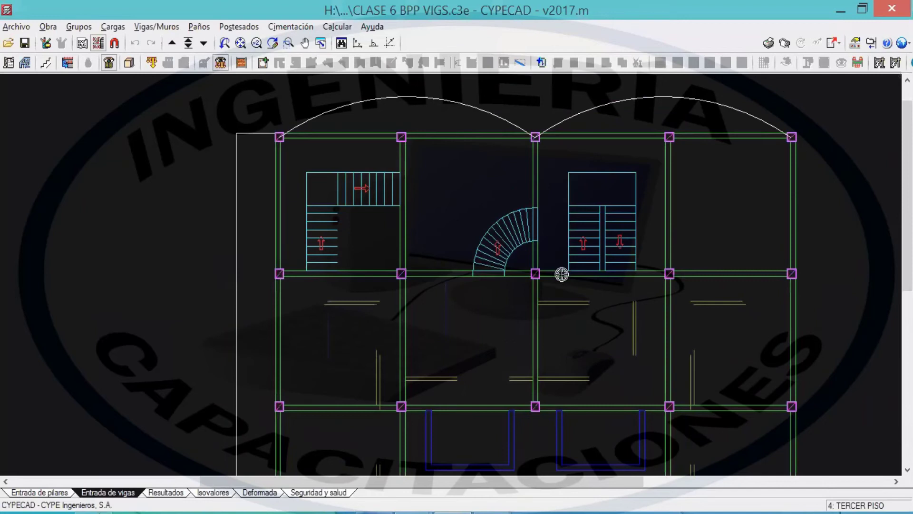
middle_drag(578, 246, 552, 223)
scroll(579, 217, down, 2)
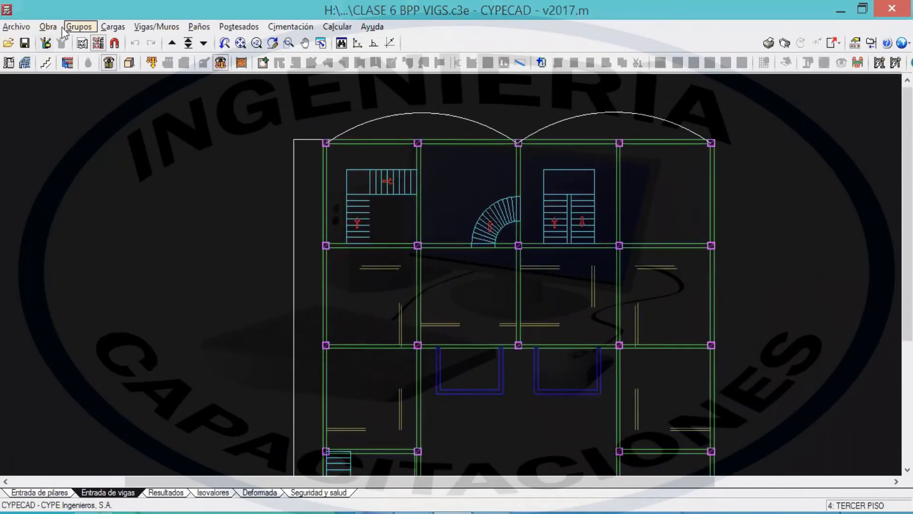
- Copy the beams and slab panels of group 3, SEGUNDO PISO, into the TERCER PISO group
click(79, 26)
click(138, 84)
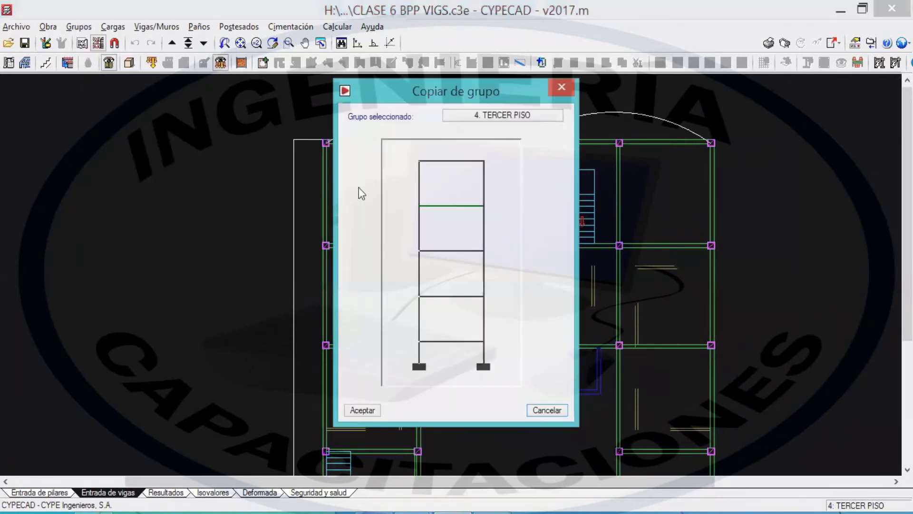
drag(380, 93, 110, 68)
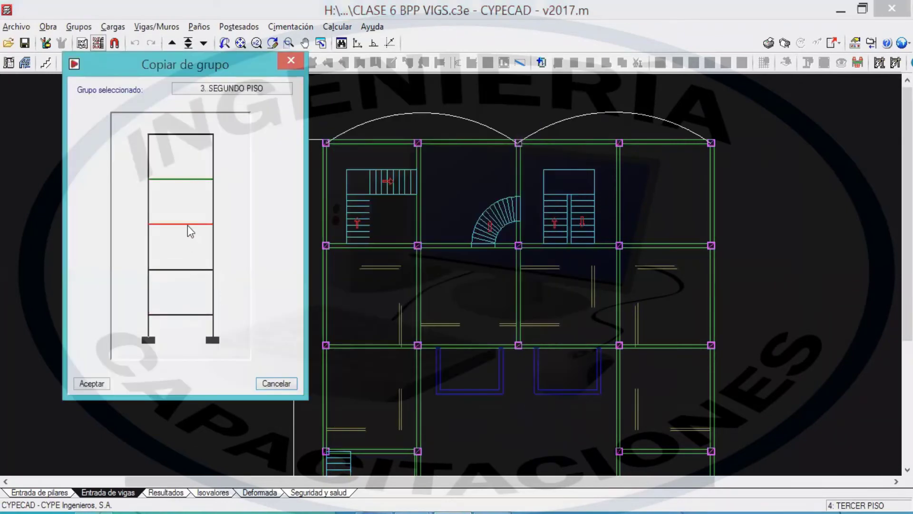
click(187, 225)
click(92, 383)
- Examine the copied beams and slab panels against the third-floor plan template, including the stair areas and curved front edges
scroll(239, 335, down, 1)
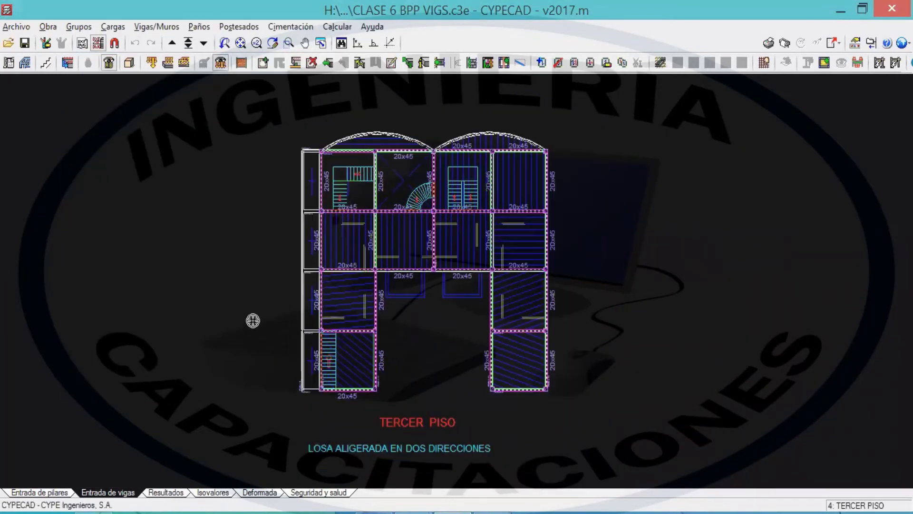
middle_drag(269, 291, 257, 317)
scroll(351, 233, up, 1)
middle_drag(353, 209, 311, 238)
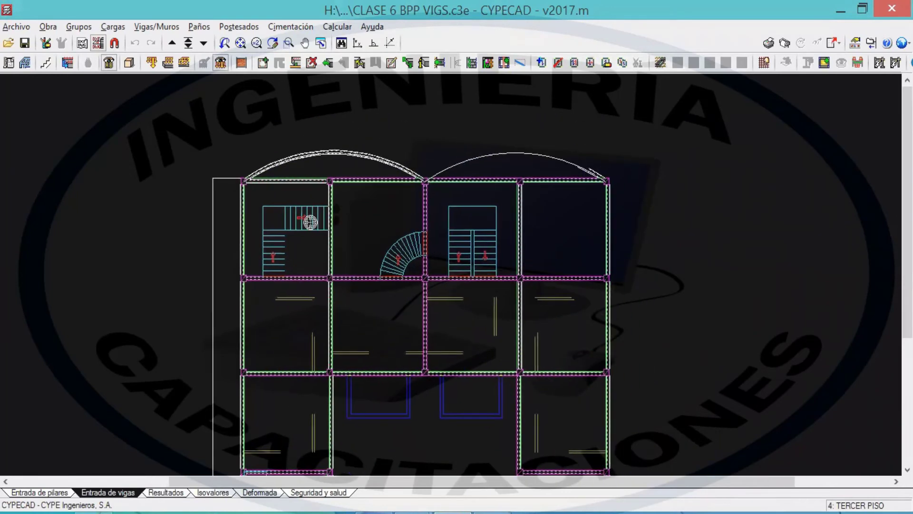
middle_drag(445, 258, 411, 226)
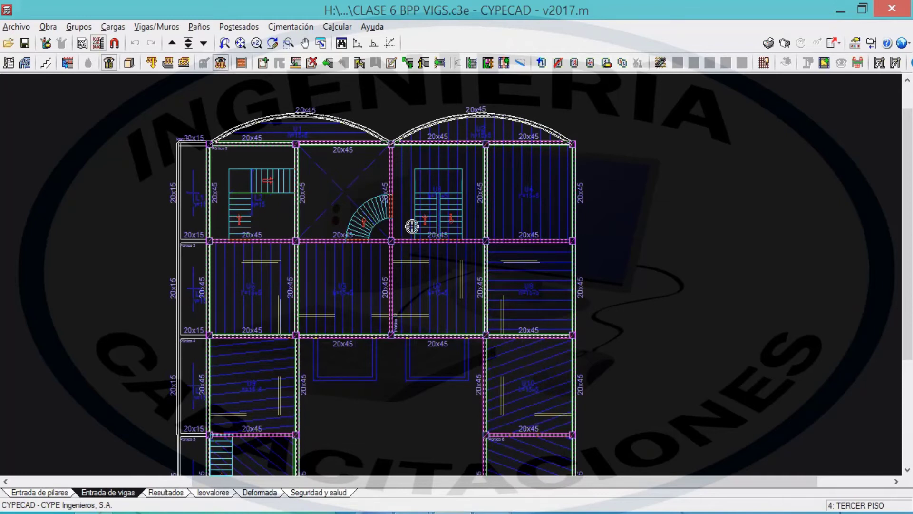
middle_drag(401, 249, 424, 226)
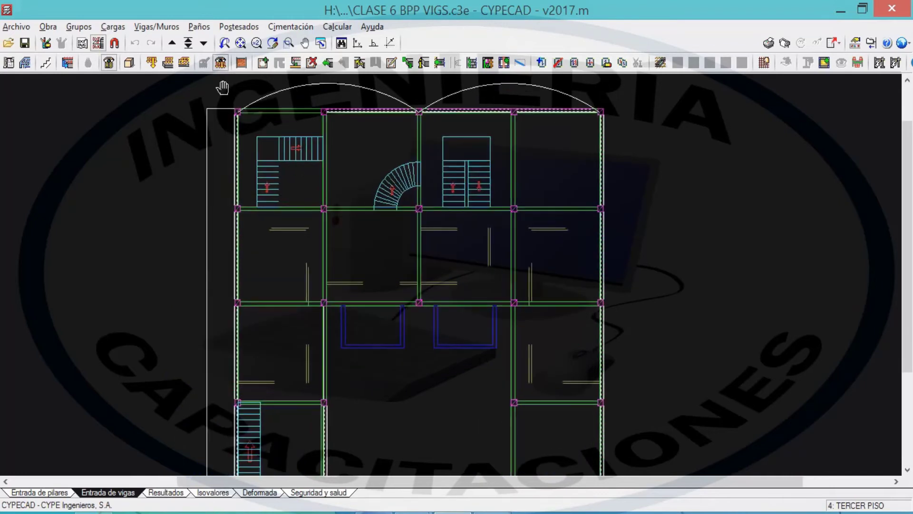
scroll(424, 260, down, 2)
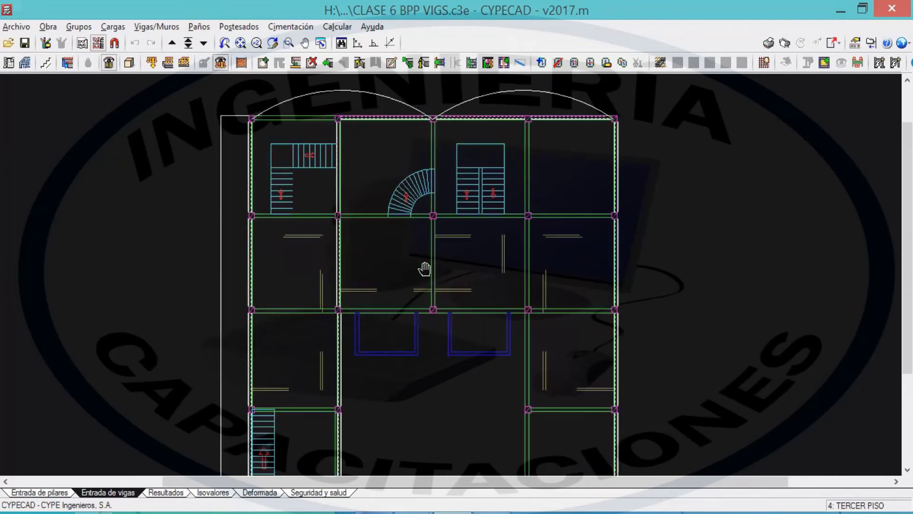
scroll(435, 240, down, 1)
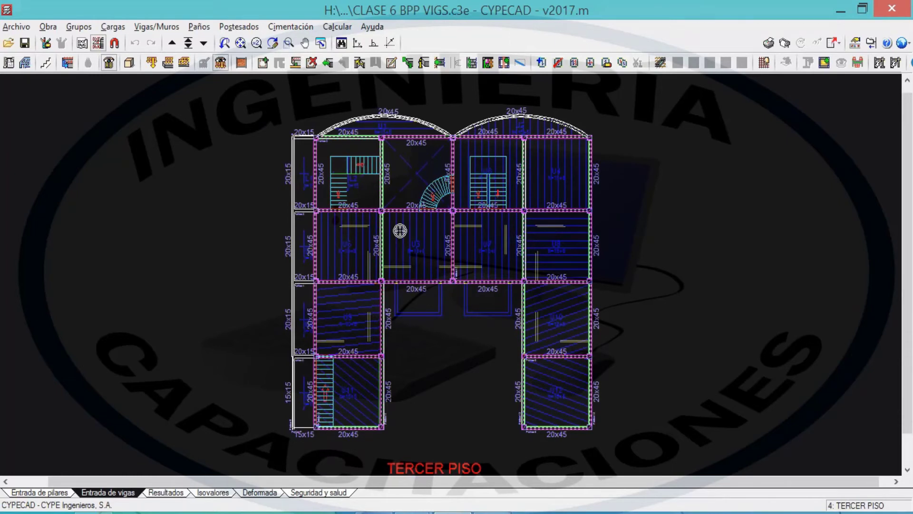
middle_drag(490, 216, 491, 208)
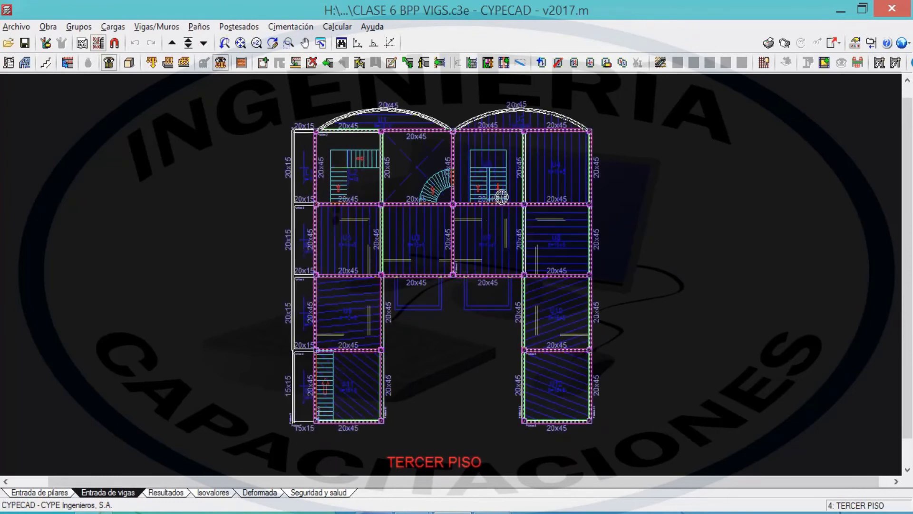
middle_drag(443, 225, 441, 227)
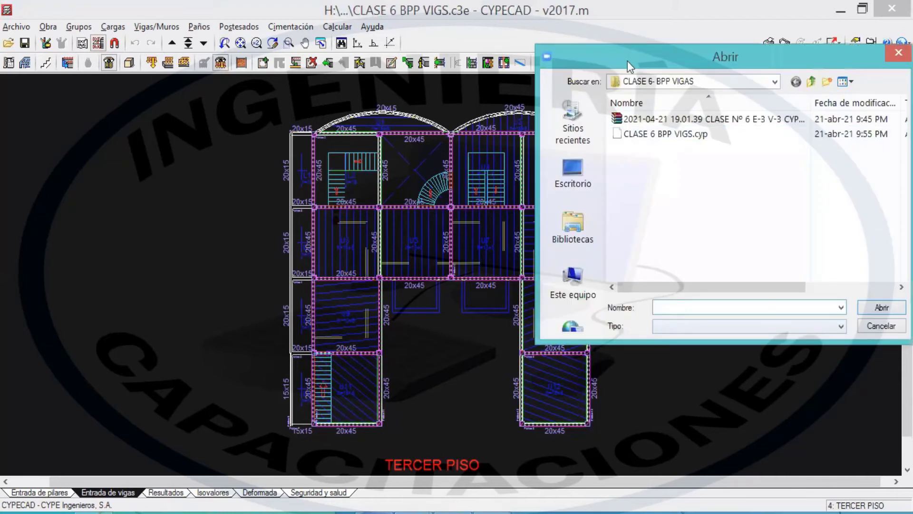
- Browse the file selection dialog up from CLASE 6- BPP VIGAS to the CYPECAD - ESPECIALIDAD folder and look through its contents
drag(627, 61, 549, 112)
click(735, 133)
click(735, 133)
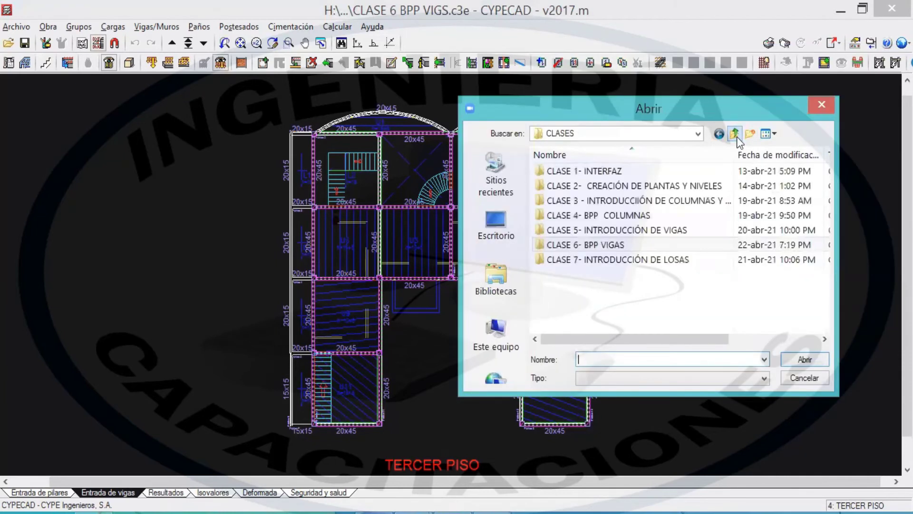
click(734, 134)
click(741, 216)
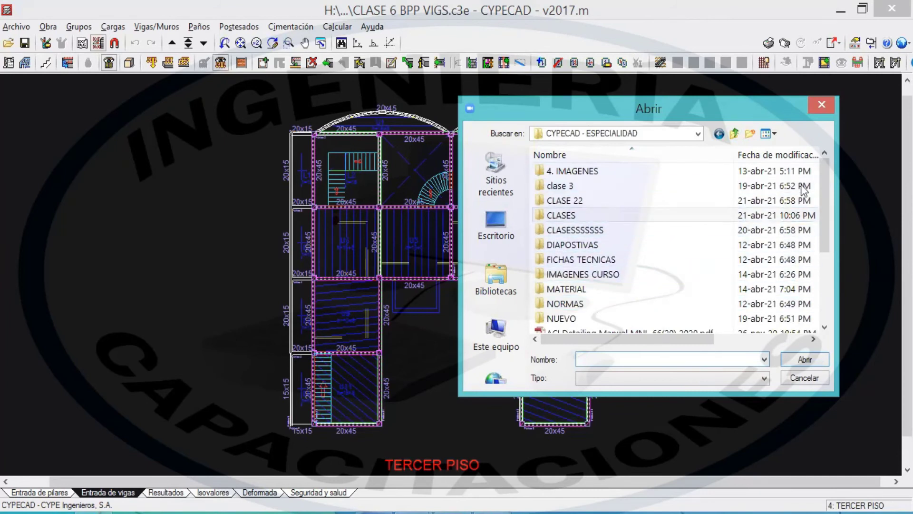
mouse_move(829, 197)
mouse_down()
mouse_move(826, 241)
mouse_move(828, 196)
mouse_up()
- Look through the root folders of the H: and I: drives for the file and cancel the file selection
click(698, 134)
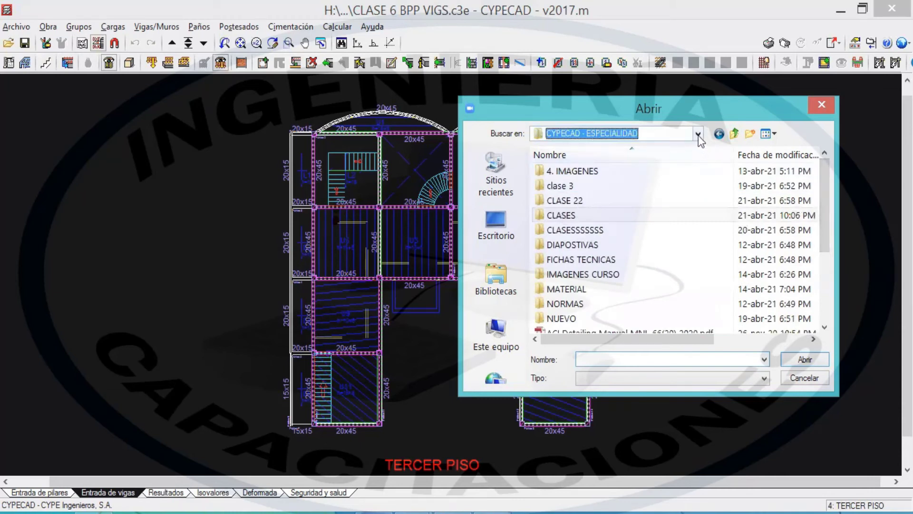
click(698, 134)
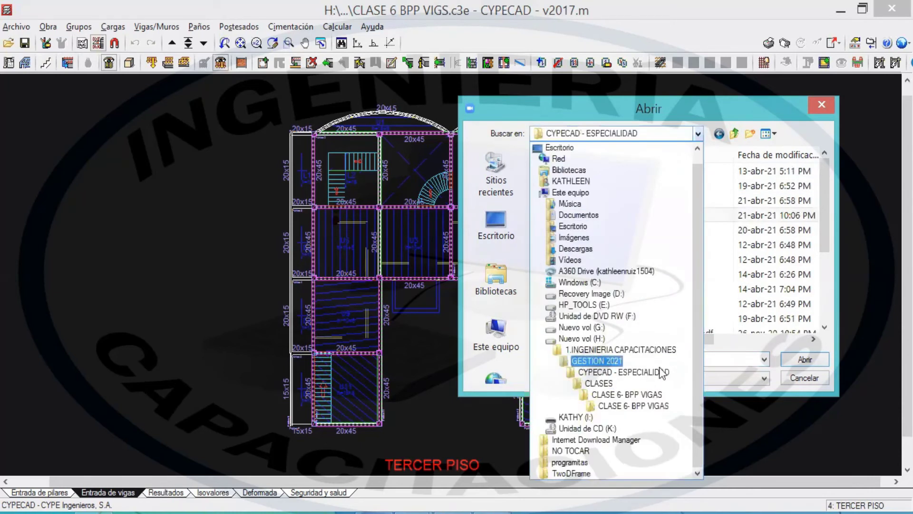
click(593, 338)
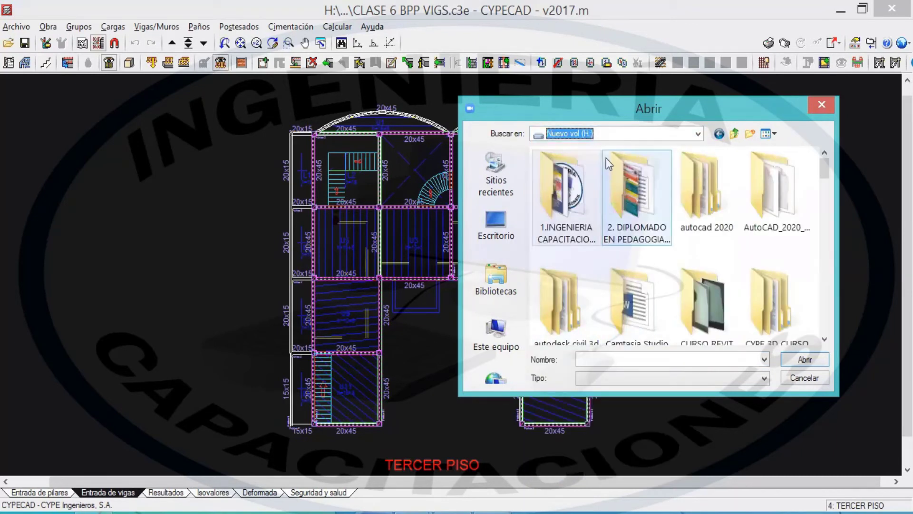
click(698, 134)
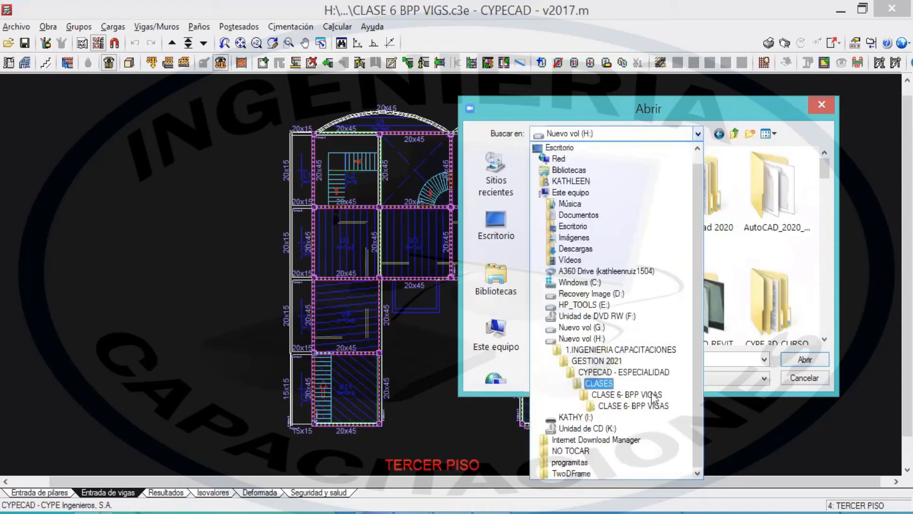
click(601, 419)
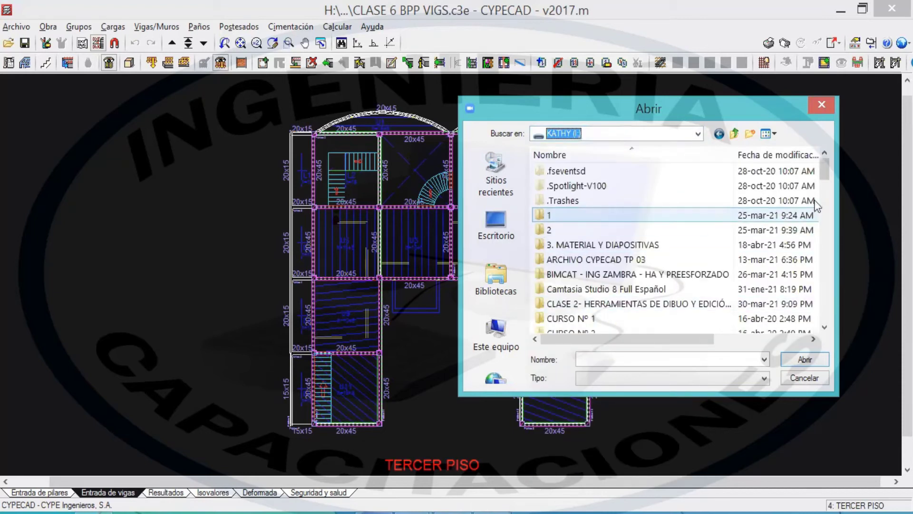
mouse_move(826, 176)
mouse_down()
mouse_move(820, 223)
mouse_move(824, 176)
mouse_move(823, 190)
mouse_up()
click(801, 378)
- Switch to File Explorer to check the files in the planilla folder and return to CYPECAD
click(375, 512)
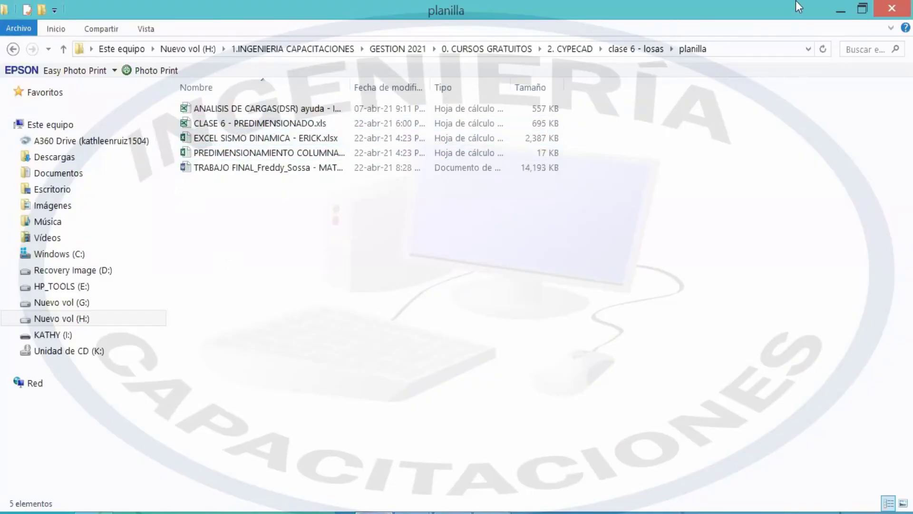
click(841, 9)
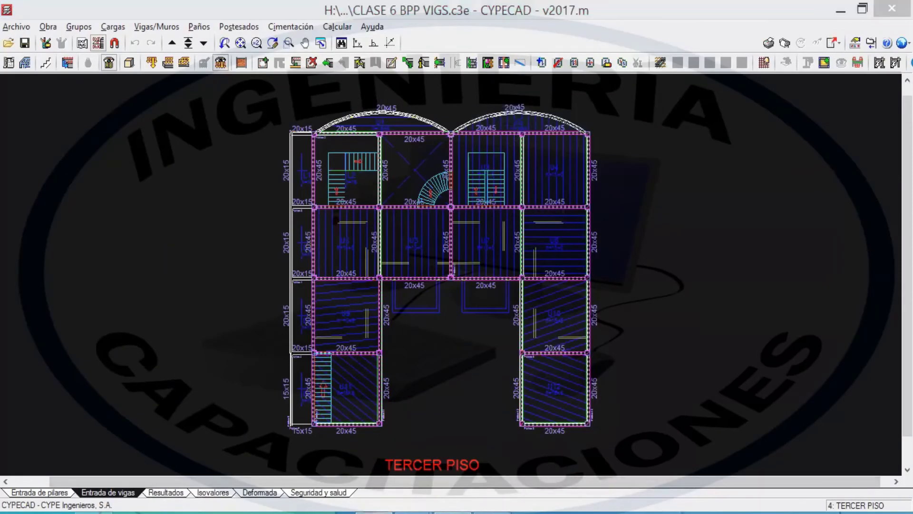
click(374, 512)
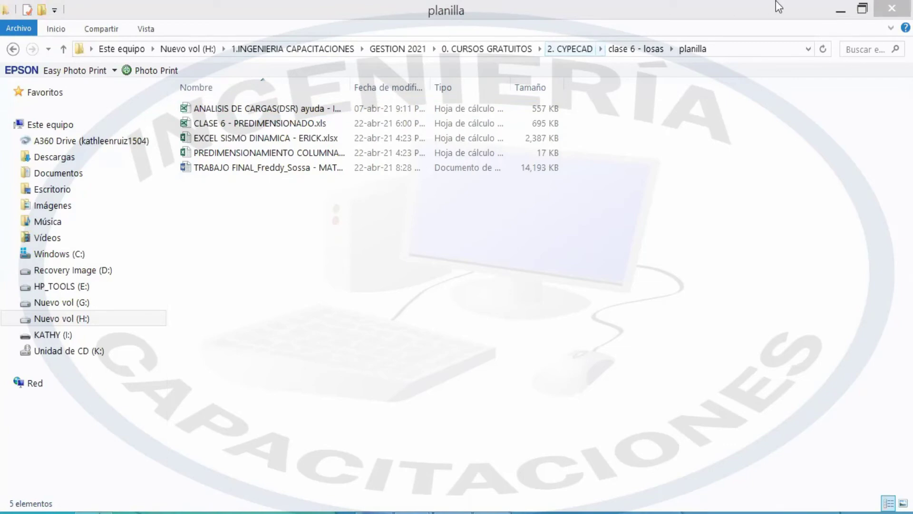
click(840, 12)
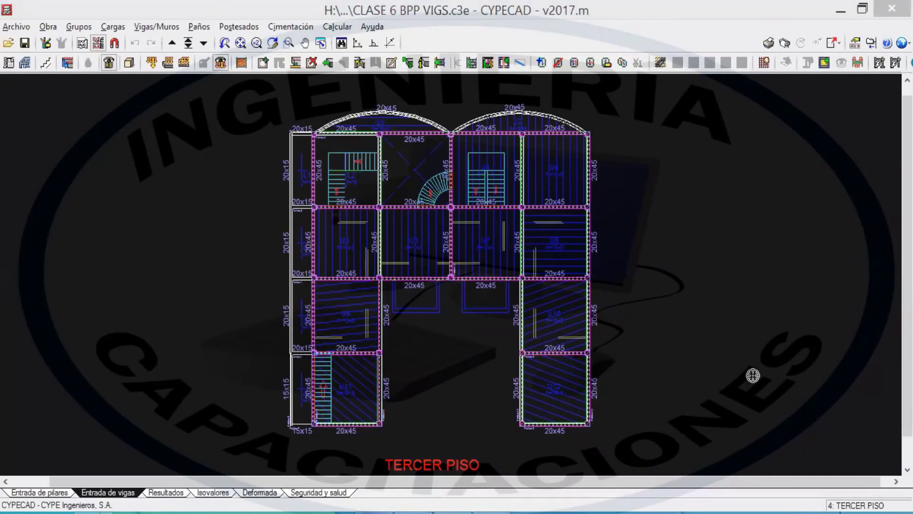
- Search upward from CLASE 6- BPP VIGAS through CLASES and CYPECAD - ESPECIALIDAD to GESTION 2021, and cancel the file selection
drag(710, 125, 583, 127)
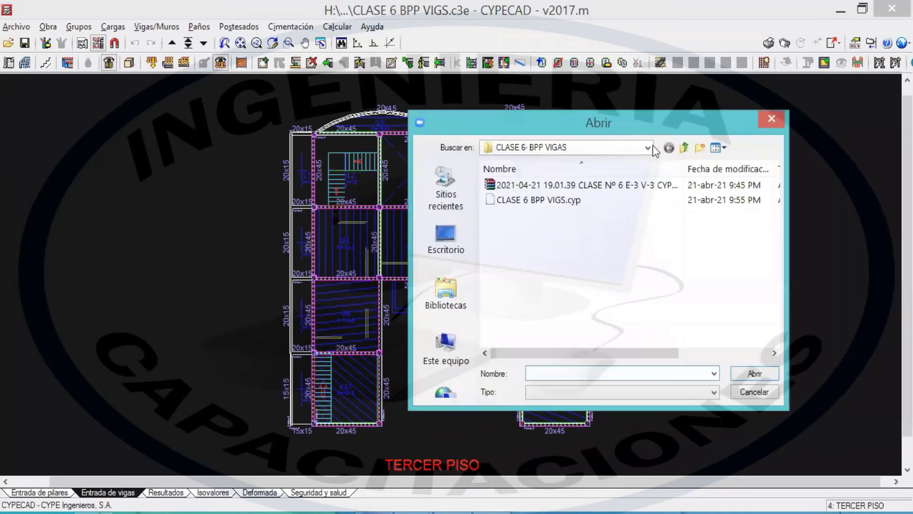
click(684, 151)
click(685, 150)
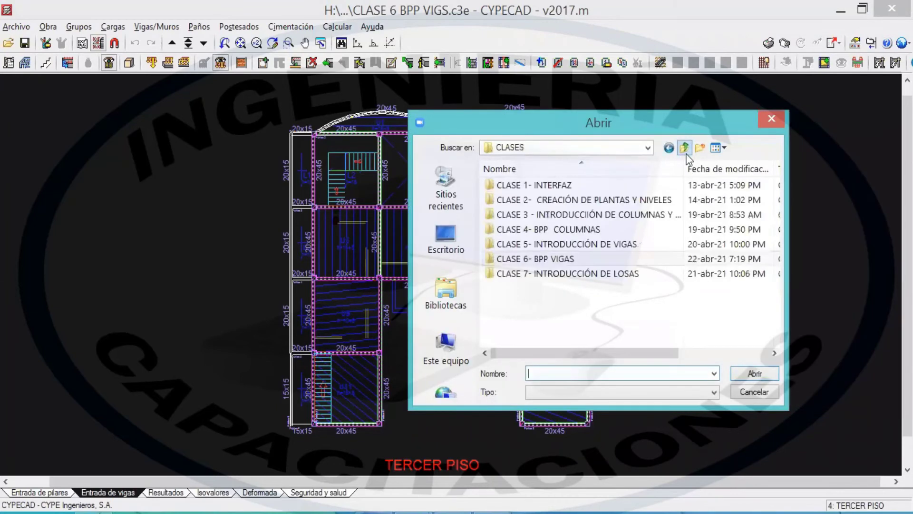
click(685, 151)
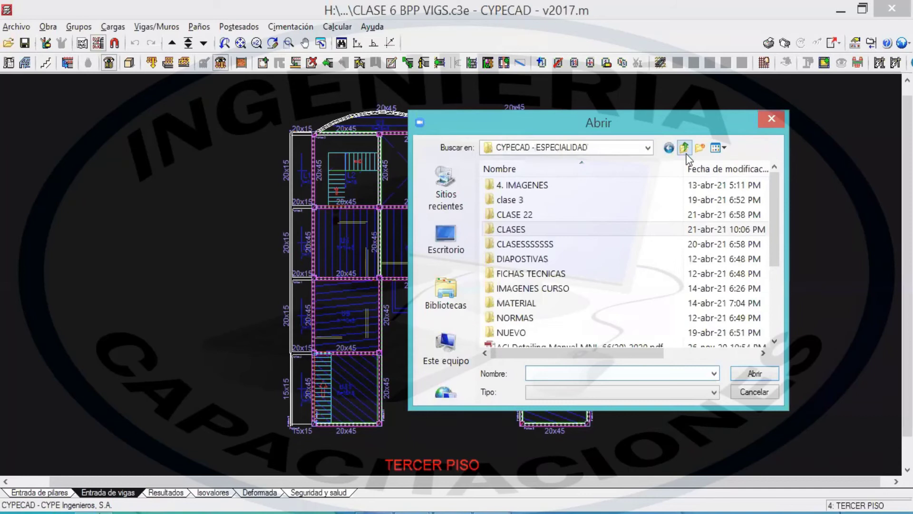
mouse_move(778, 214)
mouse_down()
mouse_move(775, 245)
mouse_move(774, 213)
mouse_up()
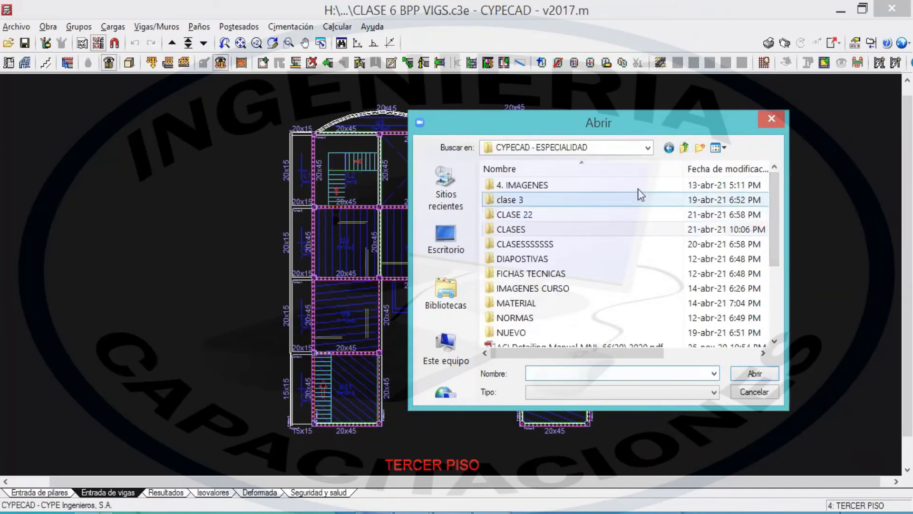
click(685, 148)
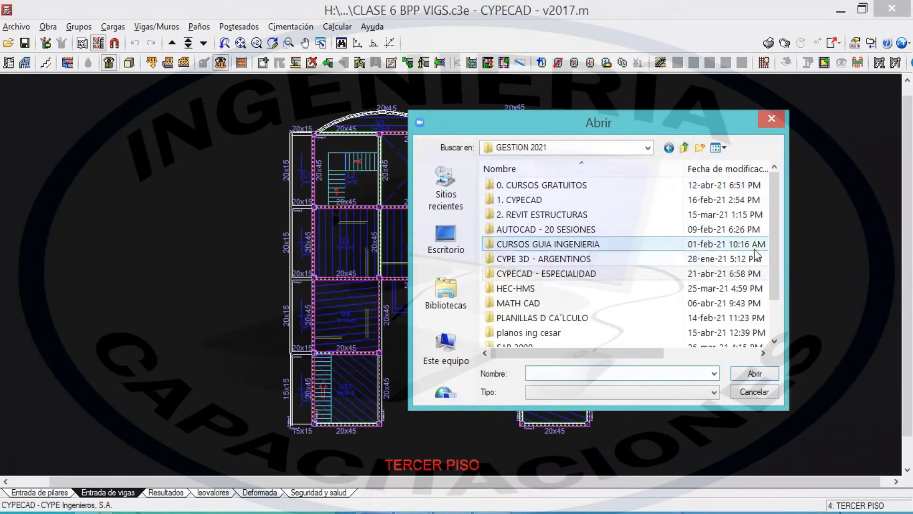
click(753, 392)
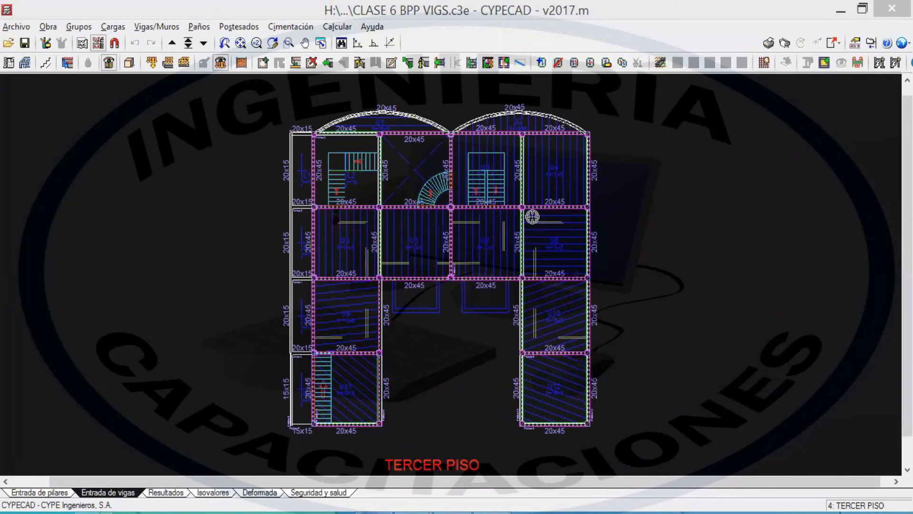
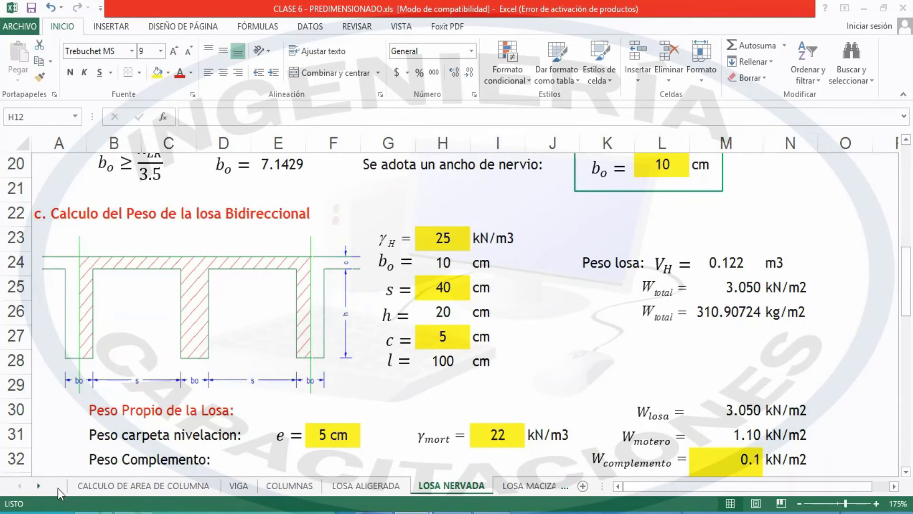
- Inspect the Peso de losa value for the central column on the CALCULO DE AREA DE COLUMNA sheet
click(102, 487)
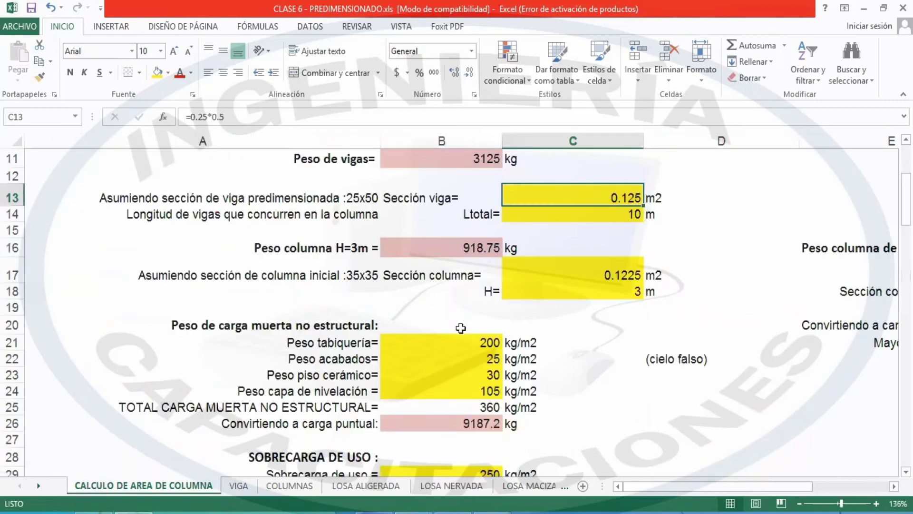
scroll(342, 273, up, 3)
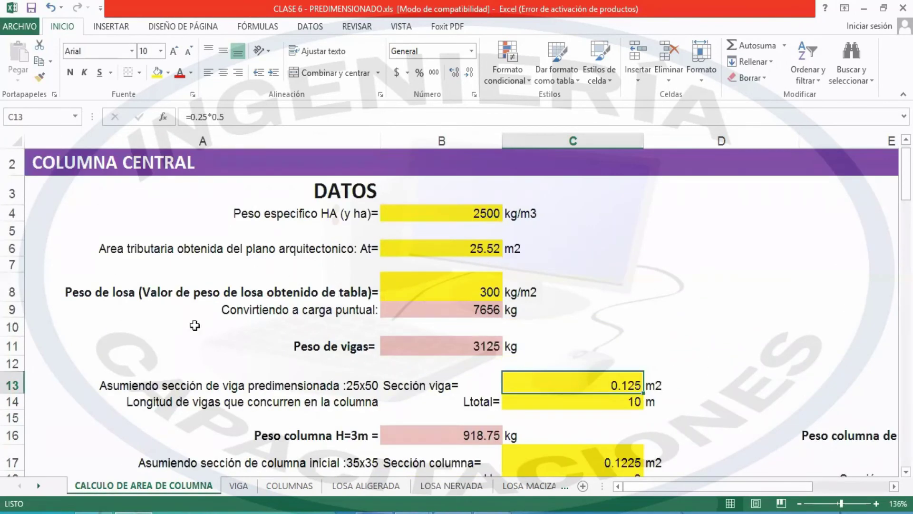
click(108, 292)
click(459, 291)
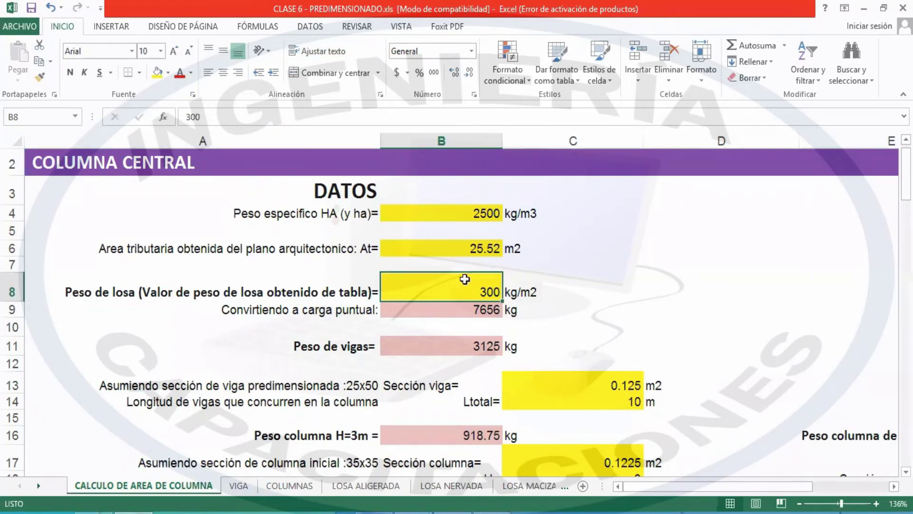
- Examine the concrete weight, rib width, spacing, height and topping inputs of the two-way slab on the LOSA NERVADA sheet
click(418, 490)
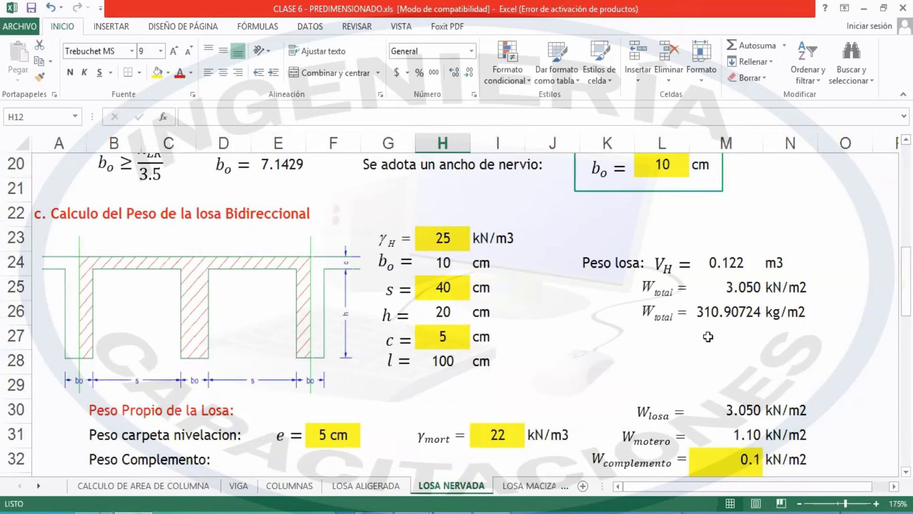
click(439, 240)
key(Down)
key(Down)
key(Down)
key(Down)
key(Down)
key(Up)
key(Up)
key(Up)
key(Up)
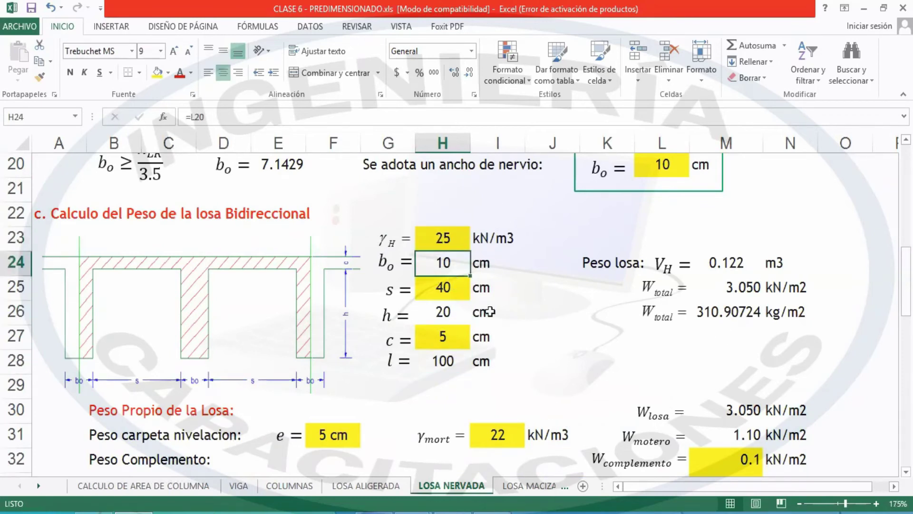
- Inspect the formulas for slab volume and total weight in kN/m2 and kg/m2, and view the Peso Propio de la Losa section
click(737, 263)
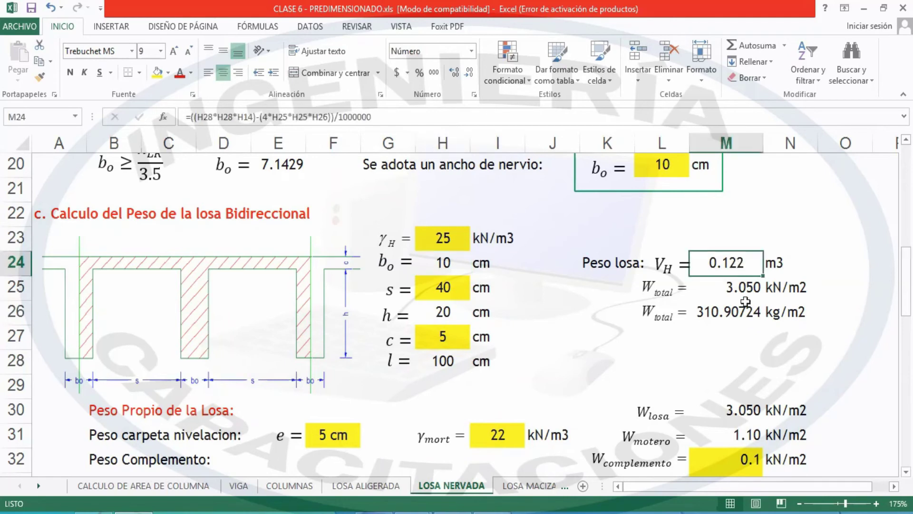
click(739, 289)
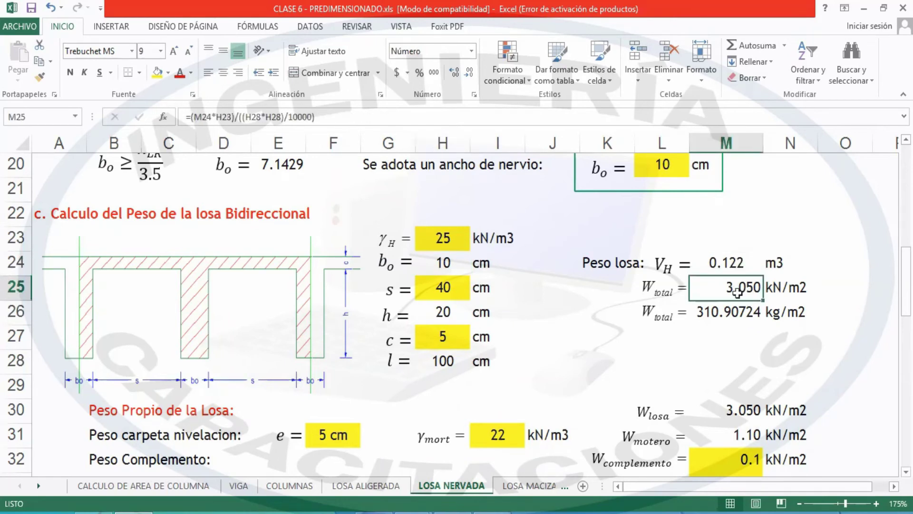
click(725, 317)
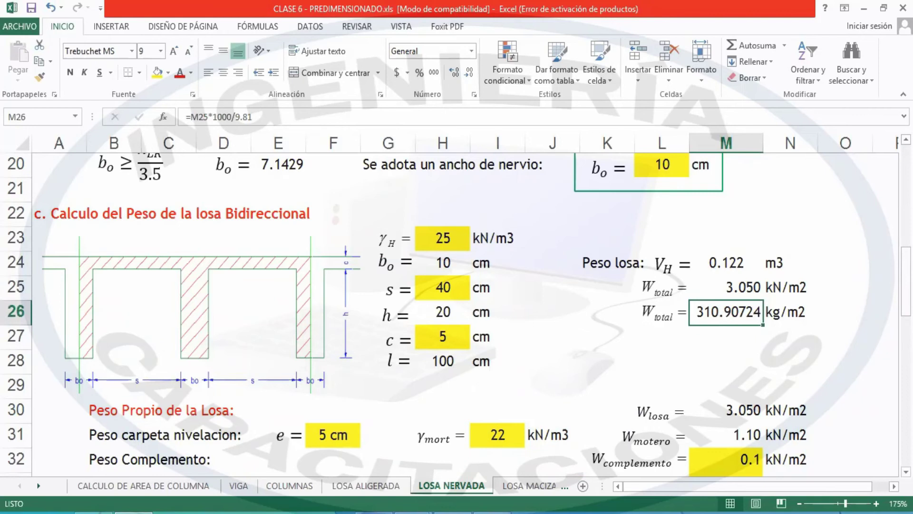
scroll(559, 198, down, 2)
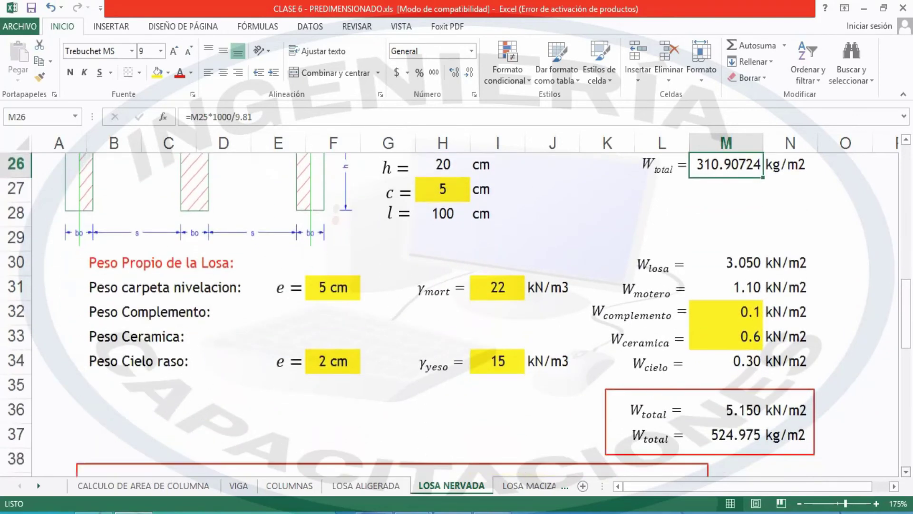
- Underline in red the labels Peso carpeta nivelacion, Peso Complemento, Peso Ceramica and Peso Cielo raso with the screen annotation pen
key(alt+Tab)
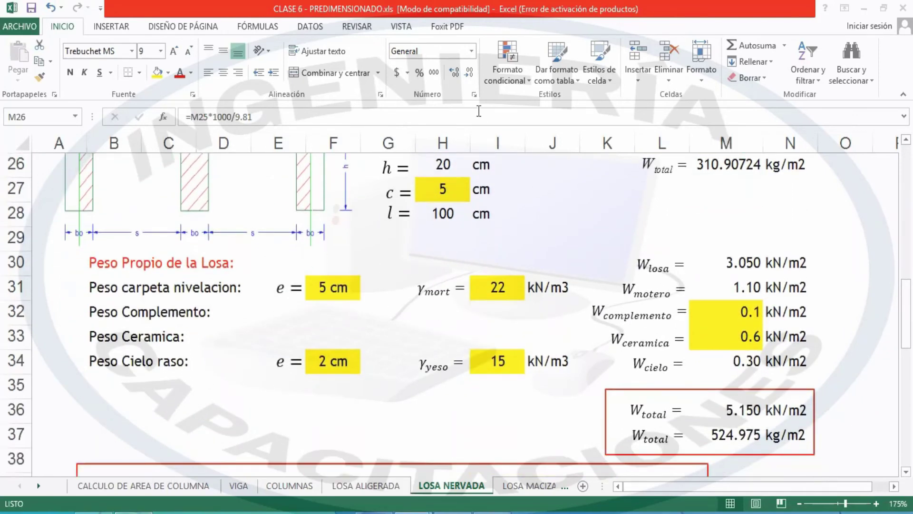
drag(93, 299, 253, 297)
drag(112, 321, 200, 319)
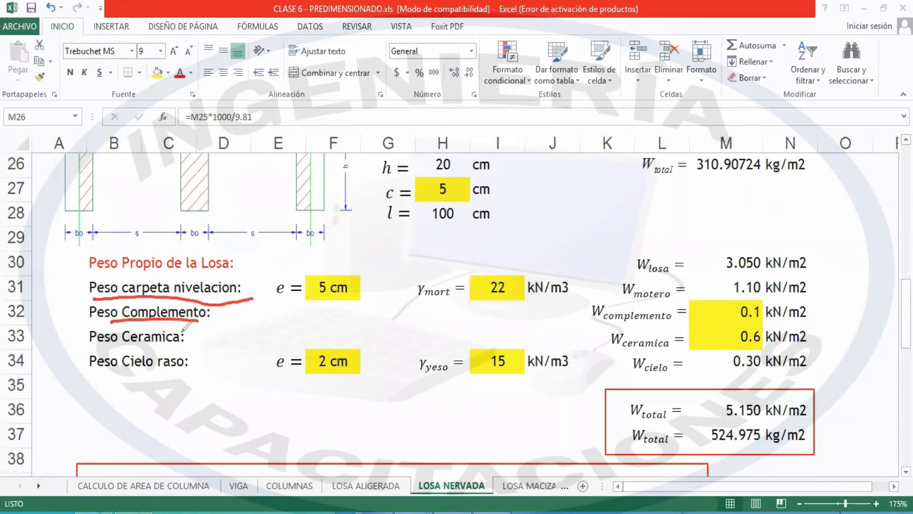
drag(111, 348, 176, 350)
drag(116, 374, 176, 372)
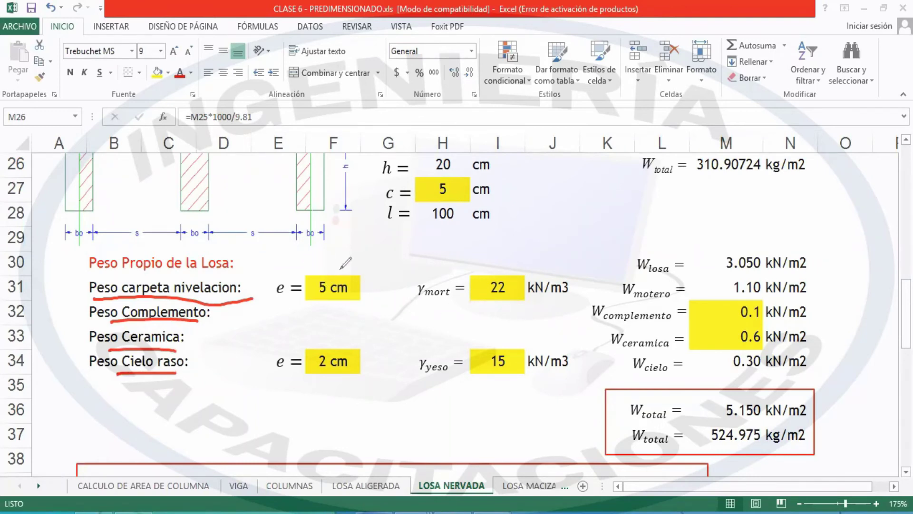
- Mark the levelling screed and ceiling thicknesses with red ticks, and bracket and point at the mortar and plaster unit weights
drag(413, 265, 379, 287)
drag(358, 368, 391, 353)
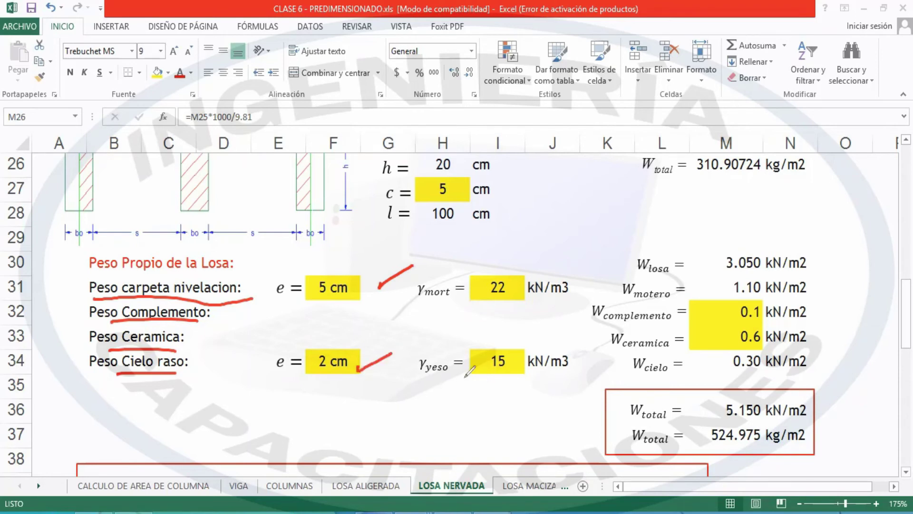
drag(433, 378, 545, 378)
drag(426, 309, 541, 298)
mouse_move(472, 248)
mouse_down()
mouse_move(449, 274)
mouse_move(460, 281)
mouse_up()
drag(426, 405, 449, 392)
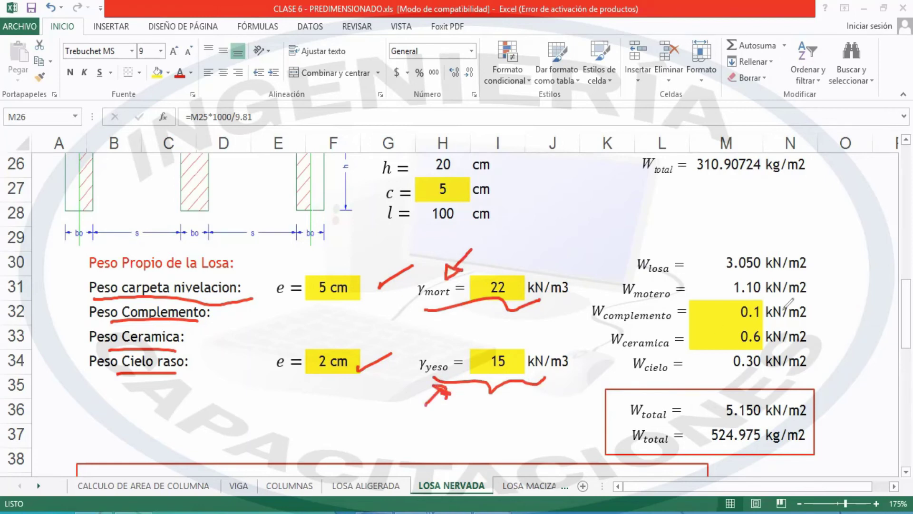
- Draw a red brace beside the individual slab loads, mark the total load, and leave annotation mode
mouse_move(820, 249)
mouse_down()
mouse_move(838, 327)
mouse_move(813, 374)
mouse_up()
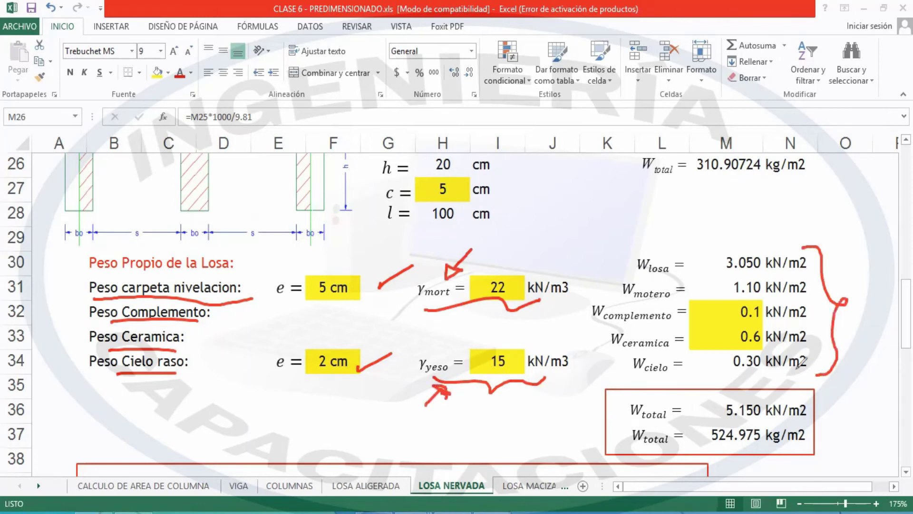
mouse_move(763, 392)
mouse_down()
mouse_move(737, 417)
mouse_move(768, 413)
mouse_up()
mouse_move(426, 406)
mouse_down()
mouse_move(510, 381)
mouse_move(434, 250)
mouse_move(301, 355)
mouse_move(420, 395)
mouse_move(219, 290)
mouse_move(110, 363)
mouse_move(172, 375)
mouse_up()
mouse_move(742, 408)
mouse_down()
mouse_move(795, 357)
mouse_move(878, 304)
mouse_move(906, 314)
mouse_move(906, 285)
mouse_up()
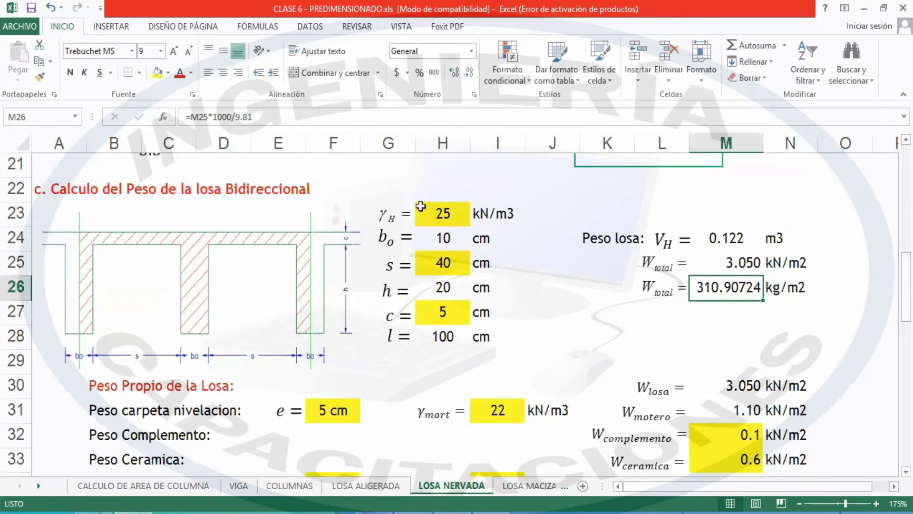
- Inspect the input cells for concrete unit weight, rib spacing s and topping thickness c in the slab weight calculation
click(439, 209)
click(444, 261)
click(464, 307)
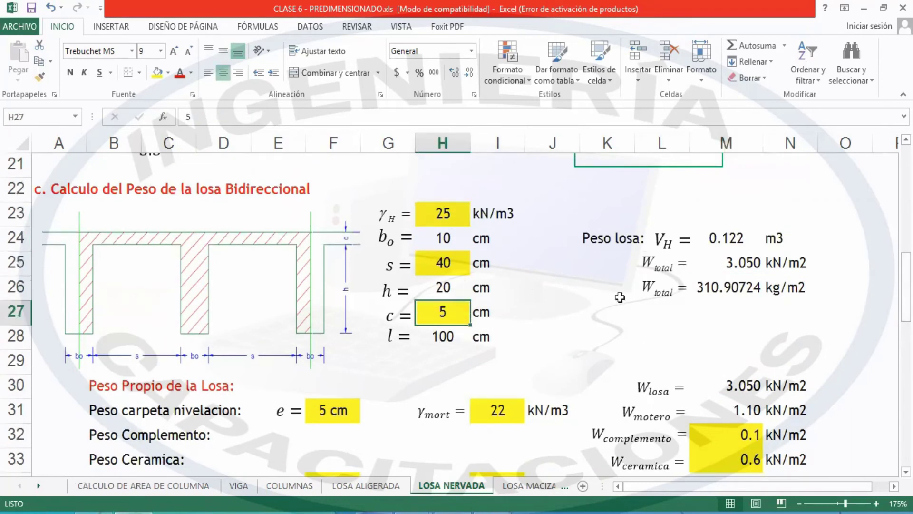
- Review the total slab load, the adopted slab thickness hLR and the adopted rib width bo on the LOSA NERVADA sheet
drag(906, 288, 906, 345)
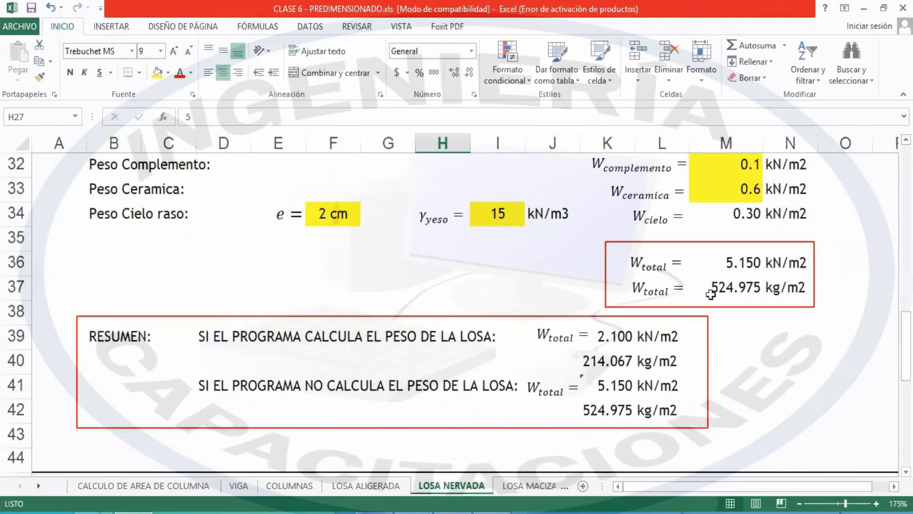
click(726, 287)
drag(906, 346, 906, 230)
click(442, 262)
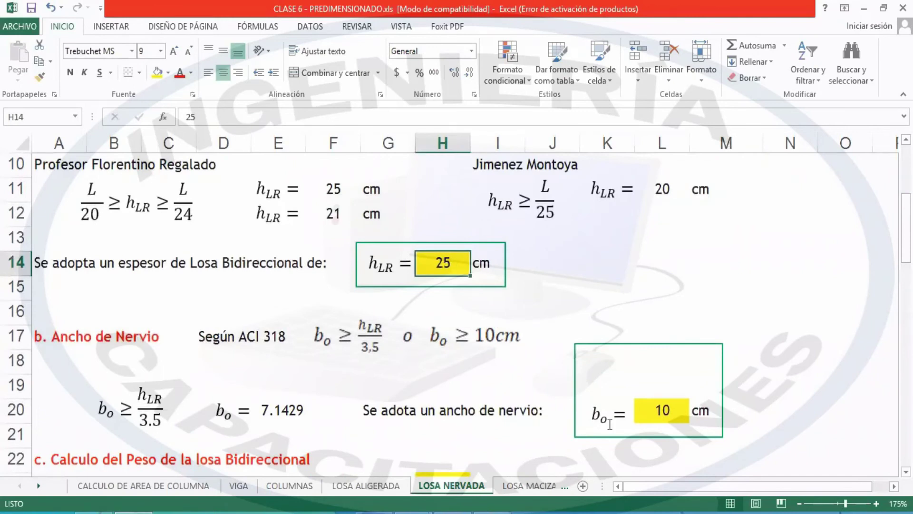
click(653, 414)
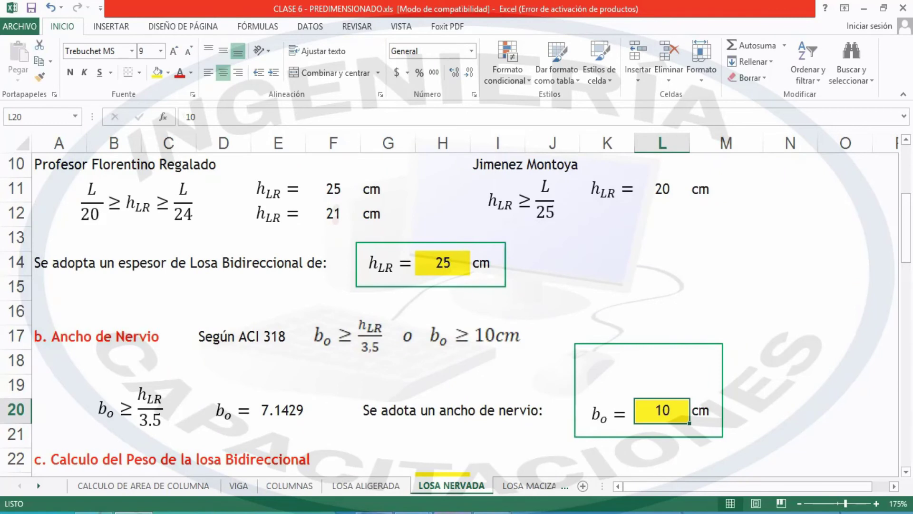
- Switch to CYPECAD, maximize it, and start entering a new floor panel of type Forjados reticulares
click(453, 511)
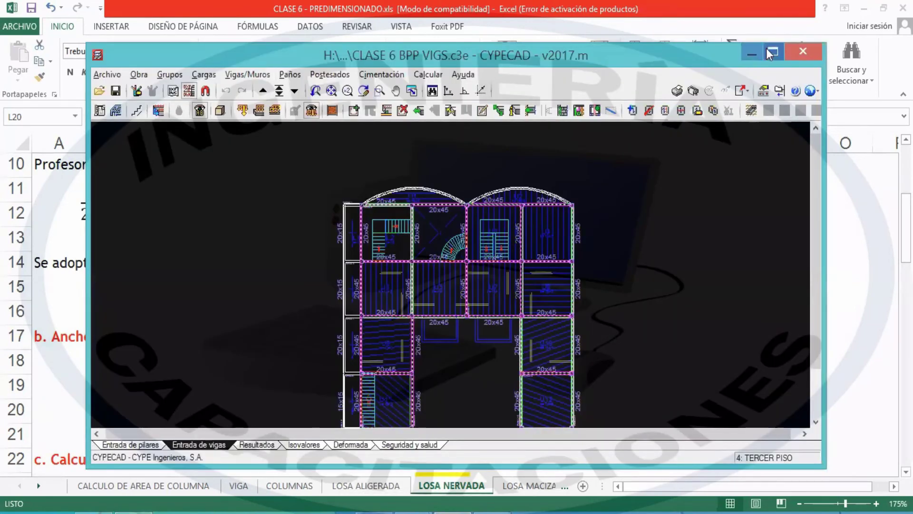
click(771, 53)
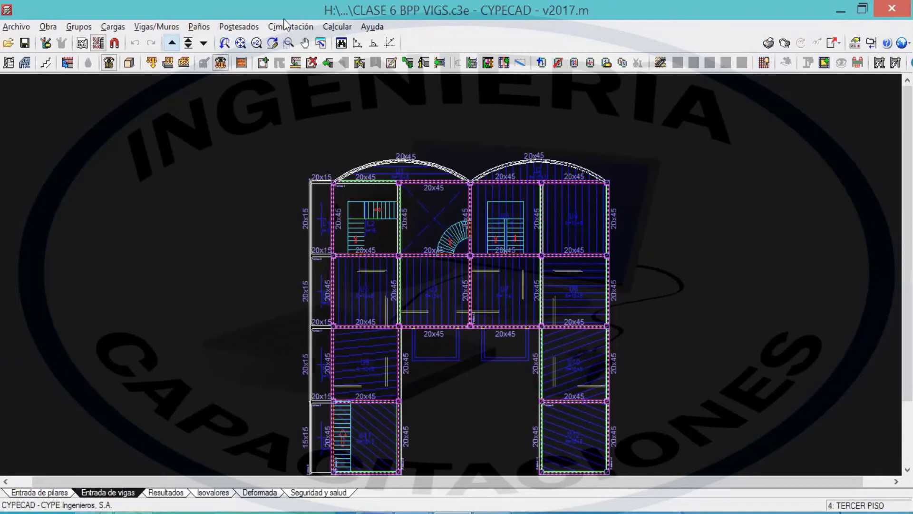
click(212, 27)
click(224, 42)
click(111, 114)
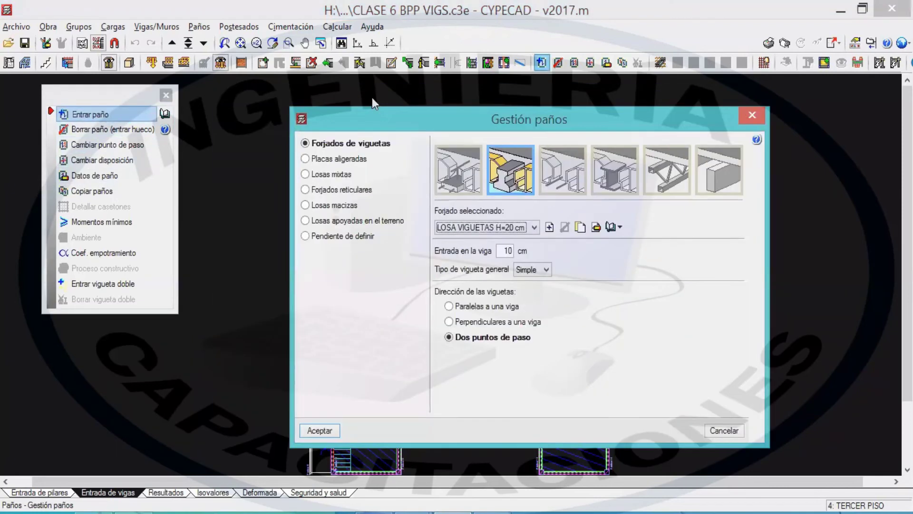
click(312, 190)
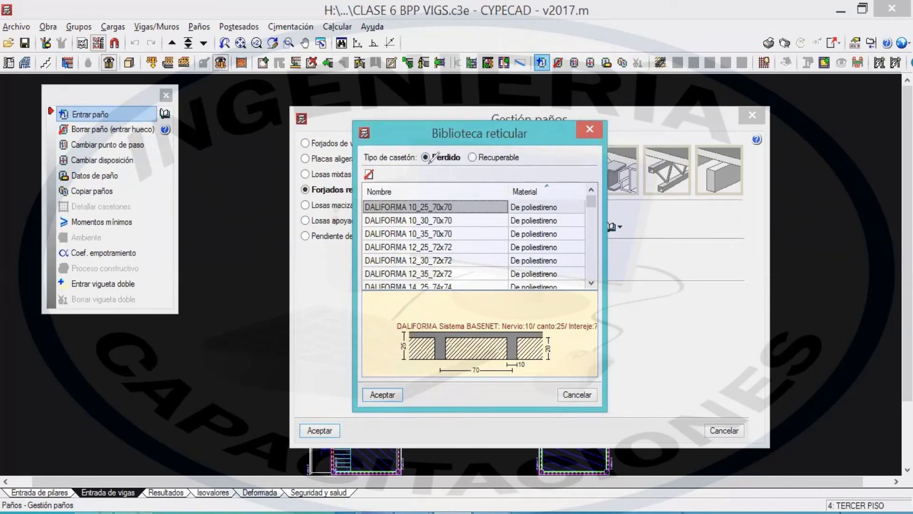
- Underline the Perdido and Recuperable block types in red, and present Canva's Losas reticulada, nervada o casetonada slide full screen
drag(428, 164, 452, 161)
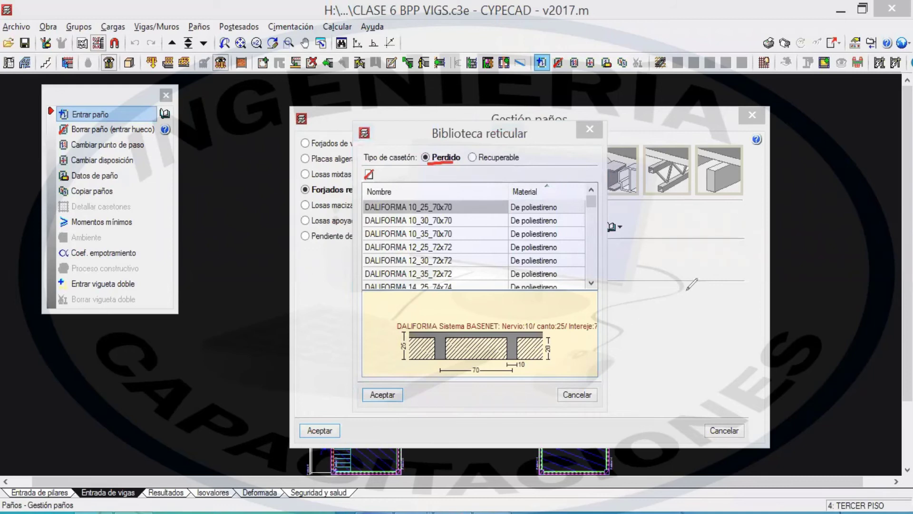
drag(473, 165, 528, 165)
key(alt+Tab)
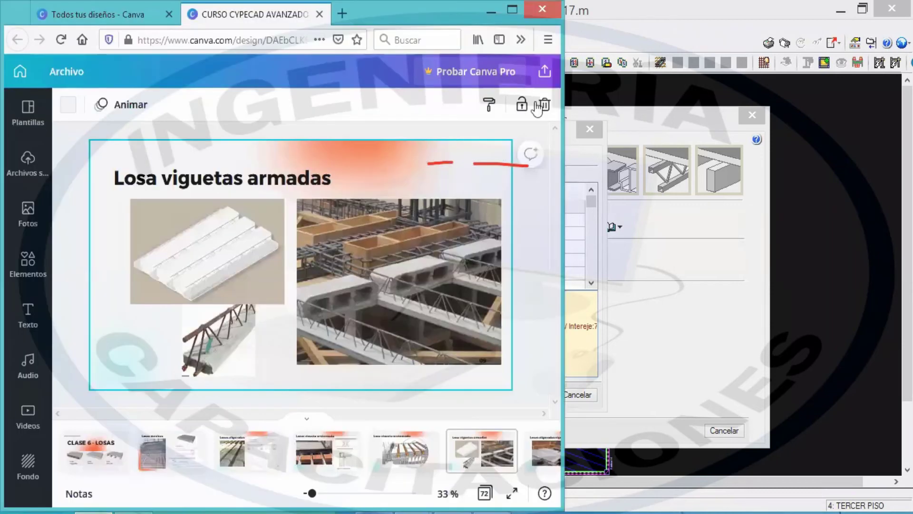
click(513, 10)
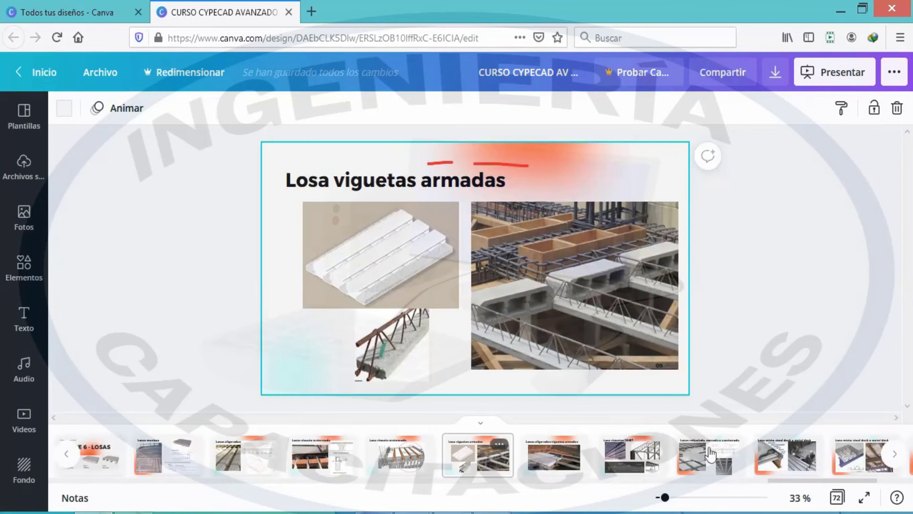
click(711, 468)
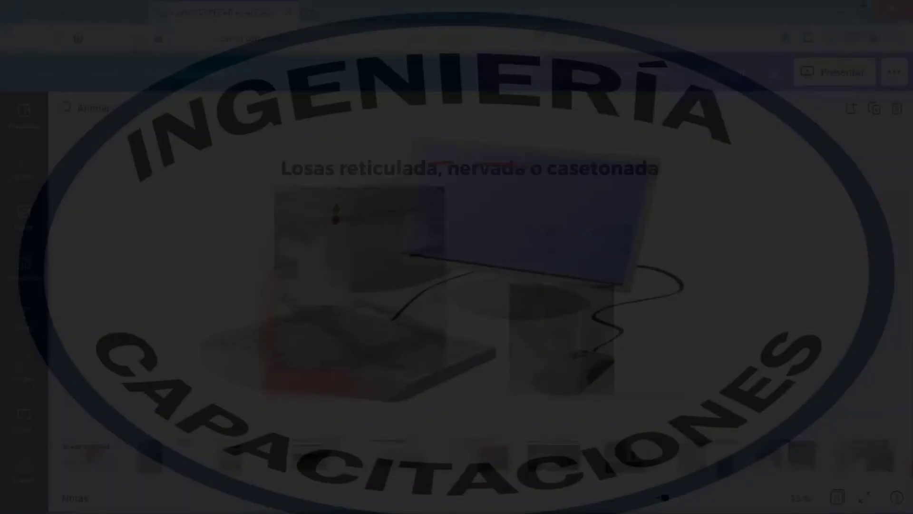
key(ctrl+alt+p)
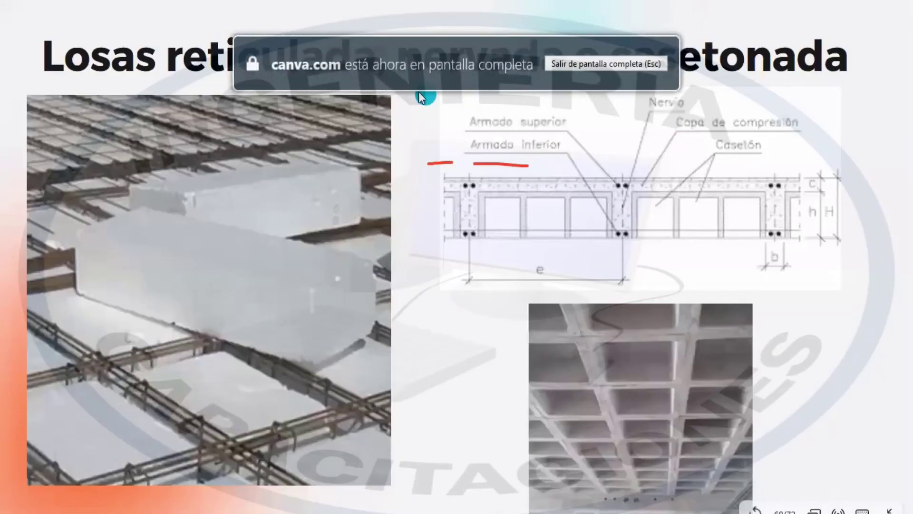
- Mark the waffle ceiling photo and the section's blocks in red, erase the marks, end the presentation and return to CYPECAD
mouse_move(831, 317)
mouse_down()
mouse_move(788, 357)
mouse_move(785, 340)
mouse_move(766, 365)
mouse_move(791, 354)
mouse_up()
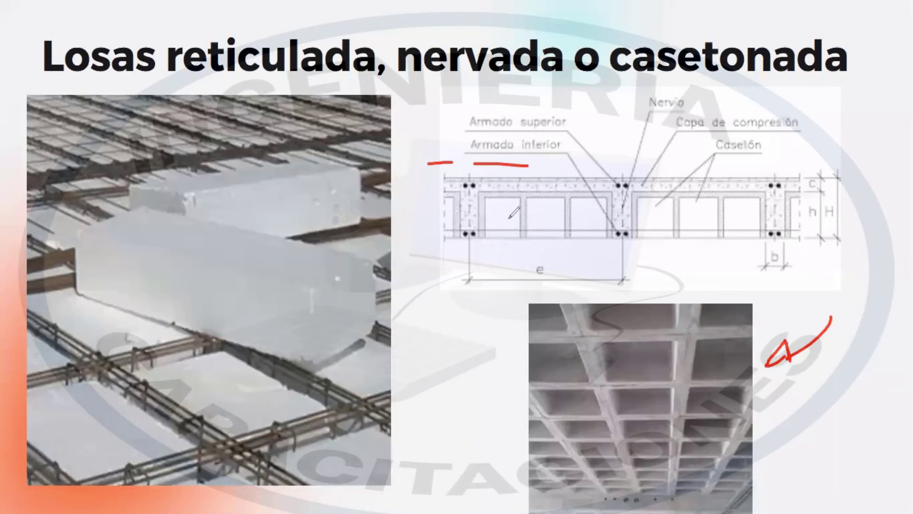
drag(523, 198, 497, 223)
mouse_move(554, 202)
mouse_down()
mouse_move(516, 232)
mouse_move(545, 229)
mouse_up()
mouse_move(609, 202)
mouse_down()
mouse_move(579, 230)
mouse_move(509, 213)
mouse_move(652, 236)
mouse_move(829, 325)
mouse_move(855, 354)
mouse_up()
click(435, 100)
drag(527, 164, 419, 167)
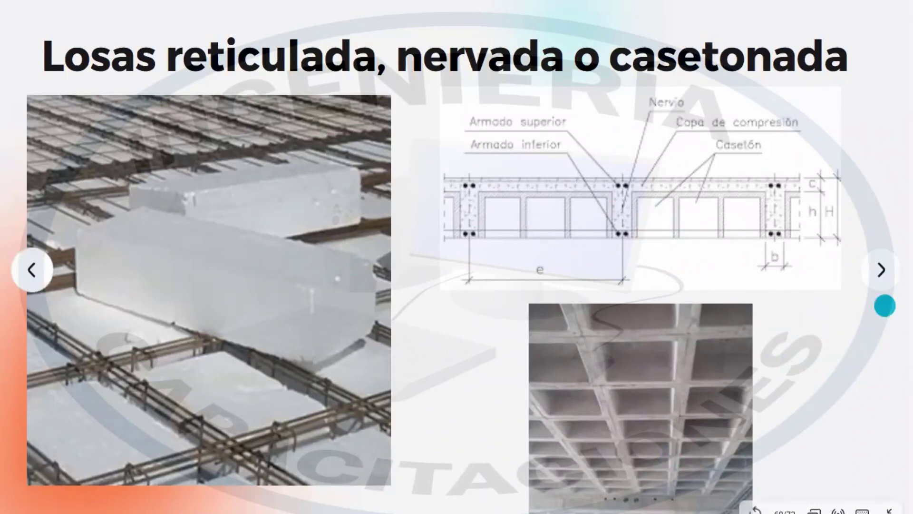
key(Escape)
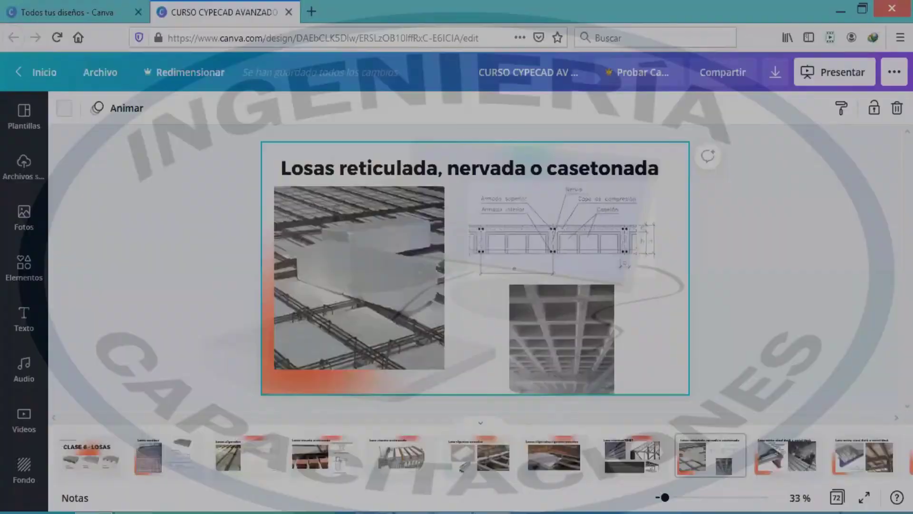
key(alt+Tab)
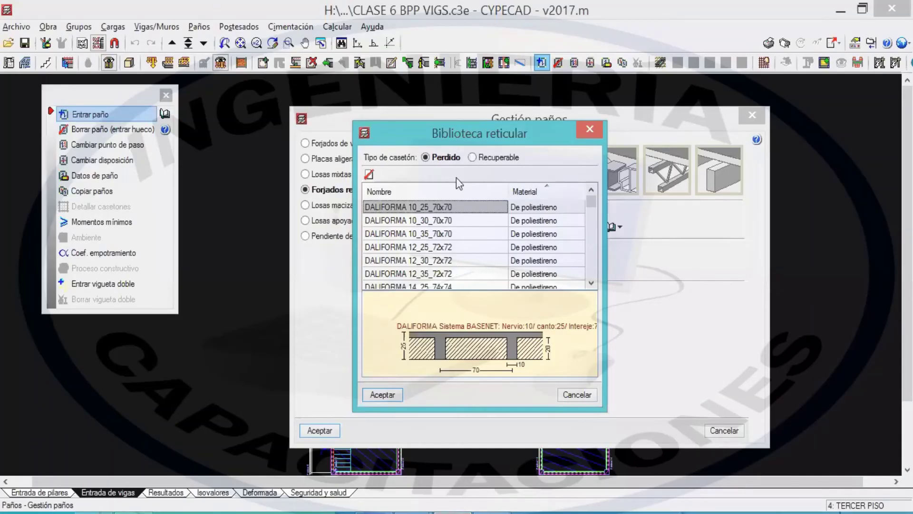
- Browse the lost-block waffle slabs in the reticular library, previewing several can and RETIBLOCK entries, and leave without importing any
mouse_move(478, 128)
mouse_down()
mouse_move(489, 131)
mouse_move(485, 116)
mouse_up()
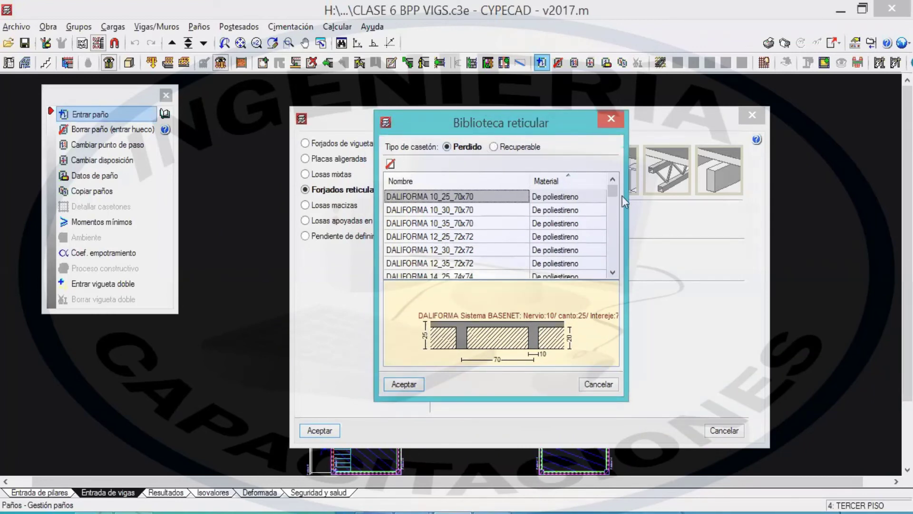
mouse_move(613, 193)
mouse_down()
mouse_move(614, 271)
mouse_move(613, 192)
mouse_up()
drag(615, 230, 617, 275)
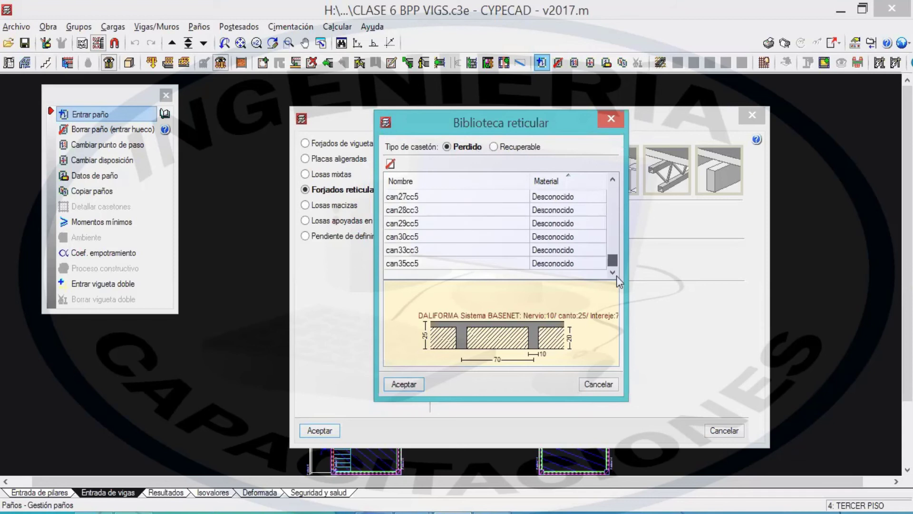
click(449, 237)
click(447, 198)
click(447, 236)
drag(614, 256, 616, 244)
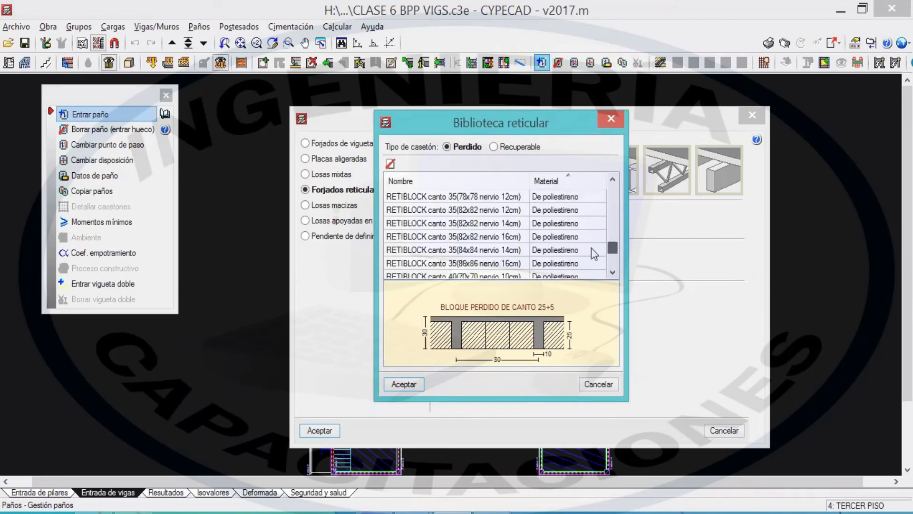
click(520, 250)
click(490, 223)
click(489, 210)
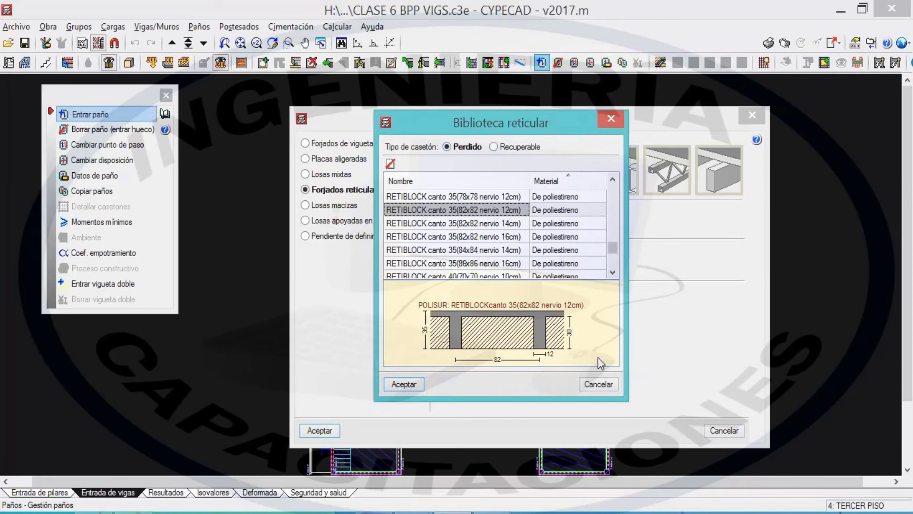
click(595, 382)
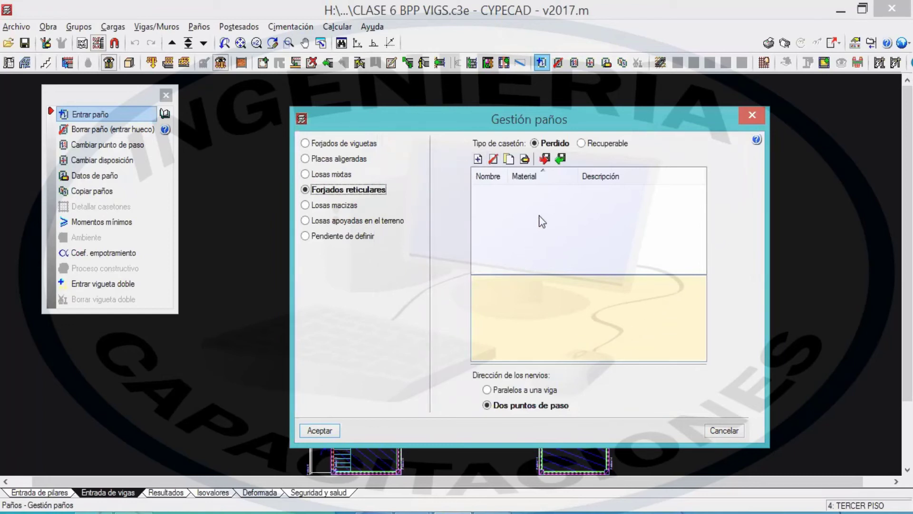
- Create a new lost-block waffle slab named LR H=25 cm
click(476, 159)
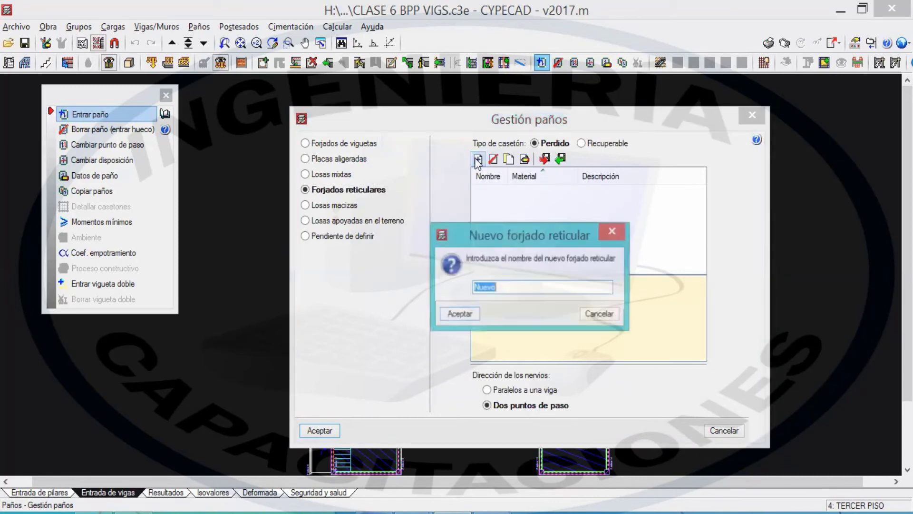
drag(487, 228, 454, 203)
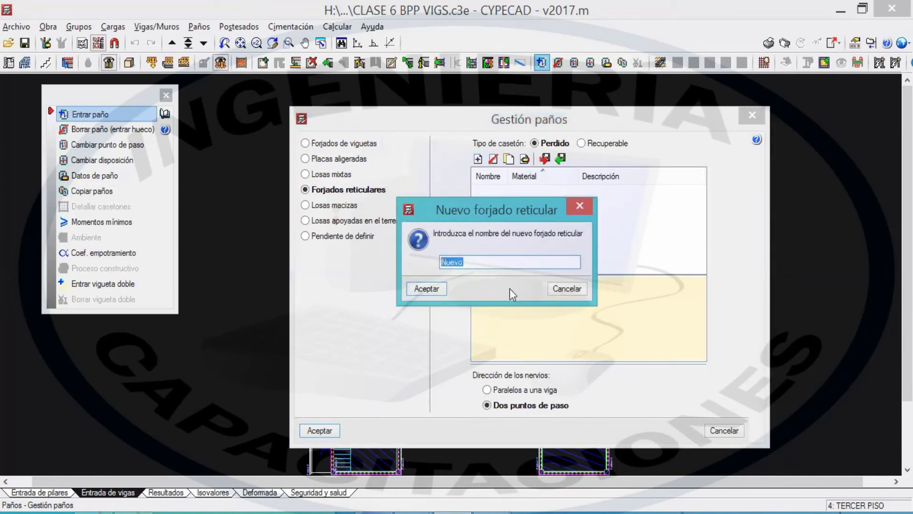
text(LR)
key(BackSpace)
key(BackSpace)
click(430, 288)
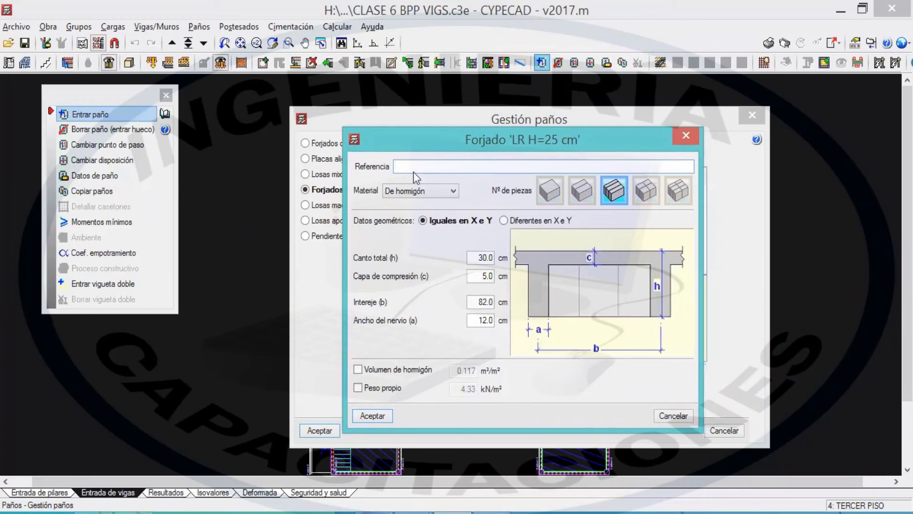
- Enter LR H=25 cm as the reference of the new waffle slab
text(LT)
key(BackSpace)
key(BackSpace)
key(BackSpace)
text(cm)
- Mark the material field with a red stroke and set the block material to De poliestireno
click(403, 192)
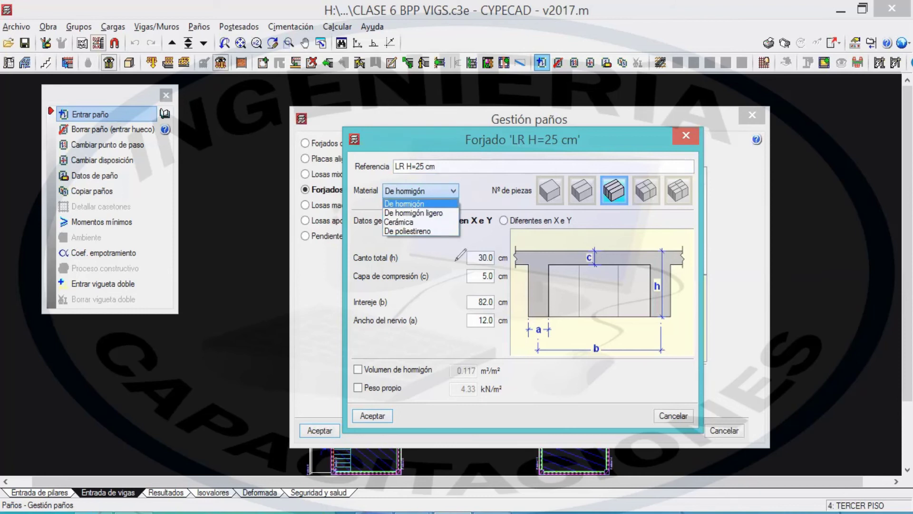
drag(484, 175, 464, 195)
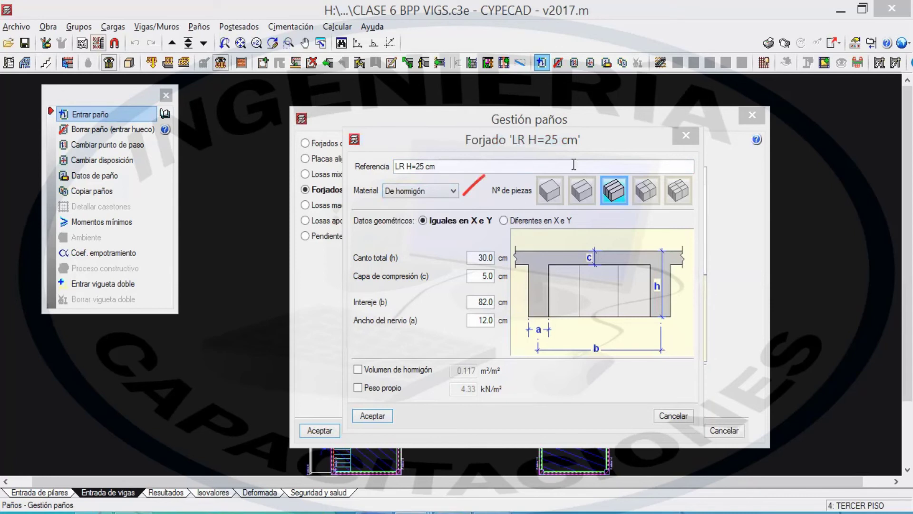
click(424, 190)
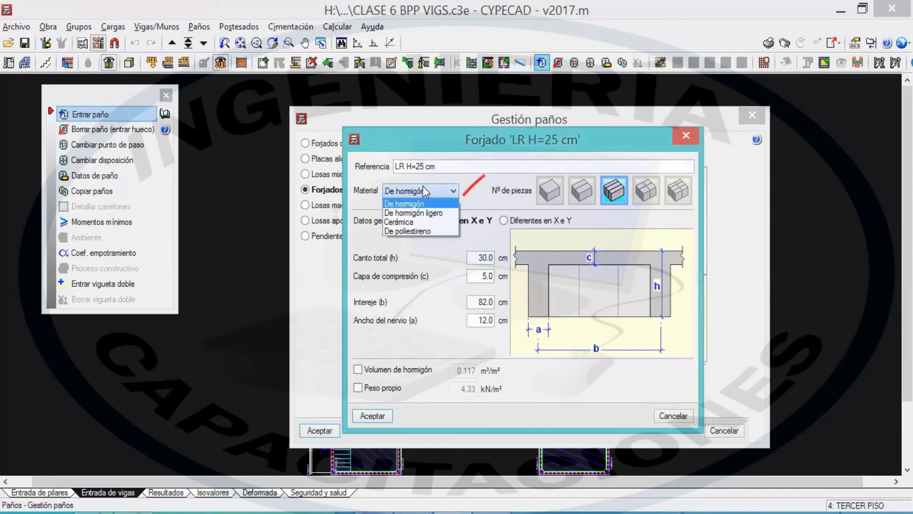
click(419, 230)
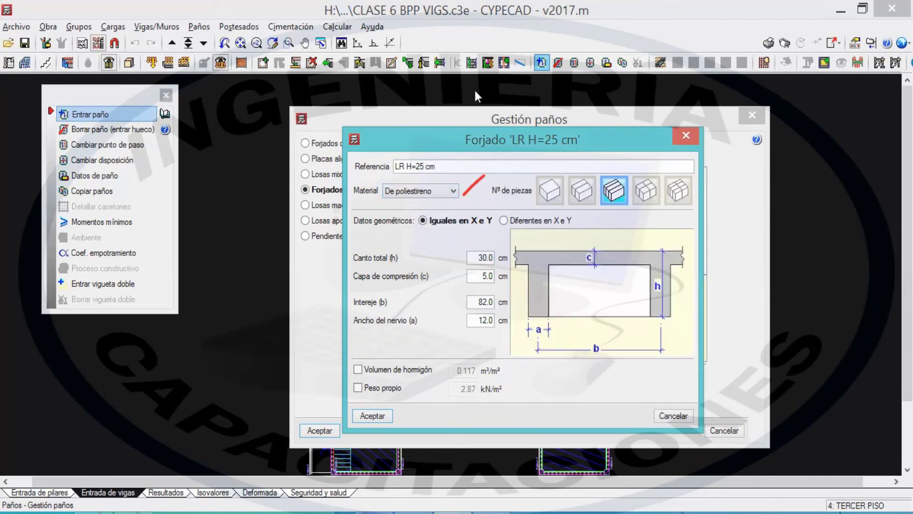
- Underline and tick the Iguales en X e Y option in red, and underline Diferentes en X e Y
drag(422, 227, 481, 229)
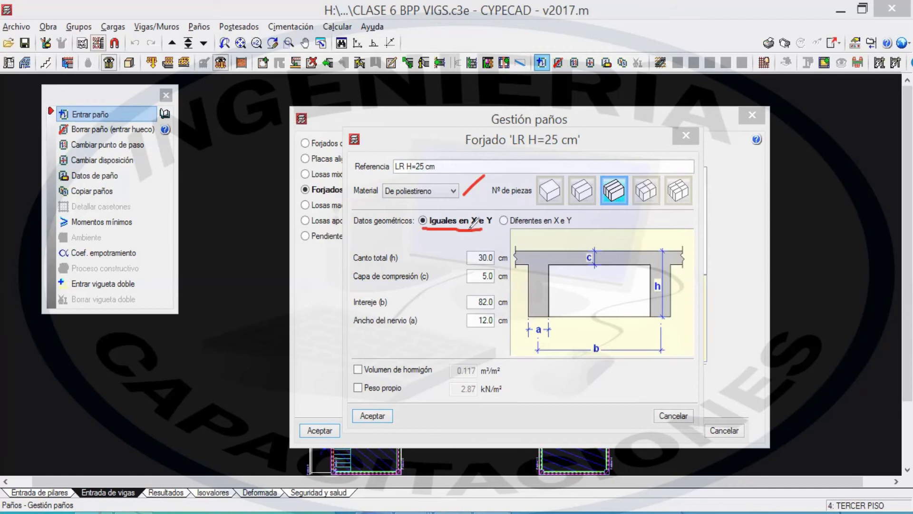
drag(476, 209, 491, 205)
click(522, 234)
drag(522, 234, 578, 235)
- Draw a red rectangle beside the slab dialog and divide it into a grid with five horizontal and four vertical lines
mouse_move(758, 206)
mouse_down()
mouse_move(836, 359)
mouse_move(891, 381)
mouse_up()
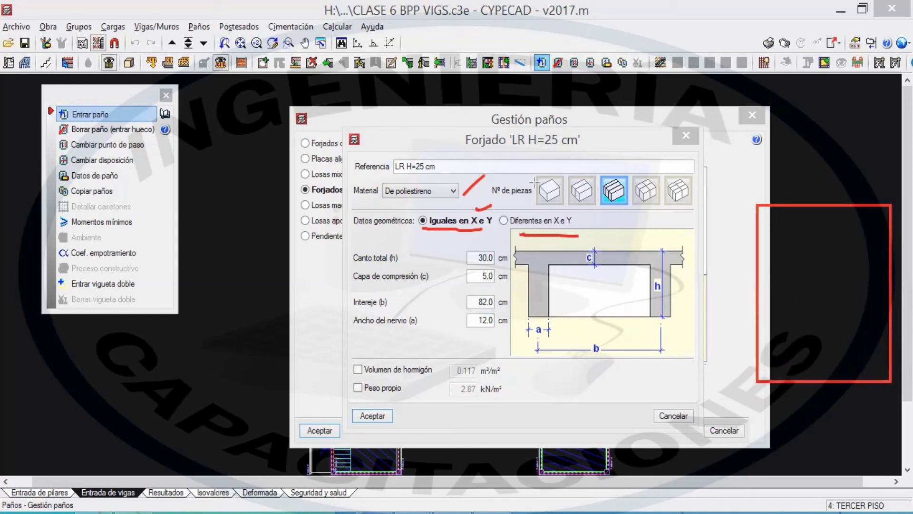
drag(755, 257, 897, 264)
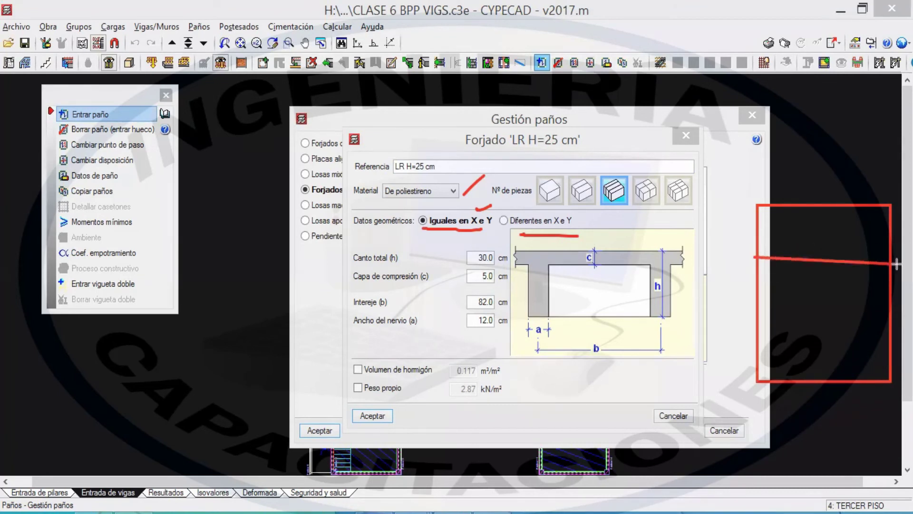
drag(758, 289, 883, 286)
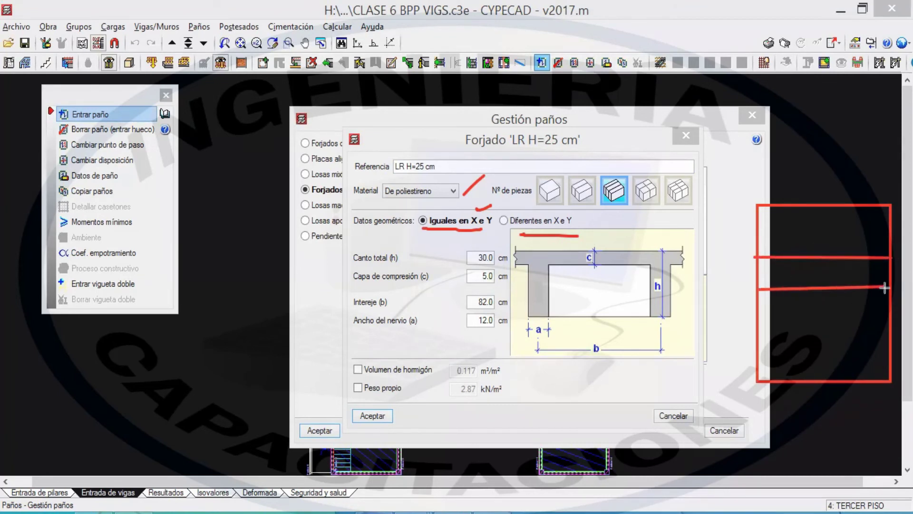
drag(759, 327, 891, 330)
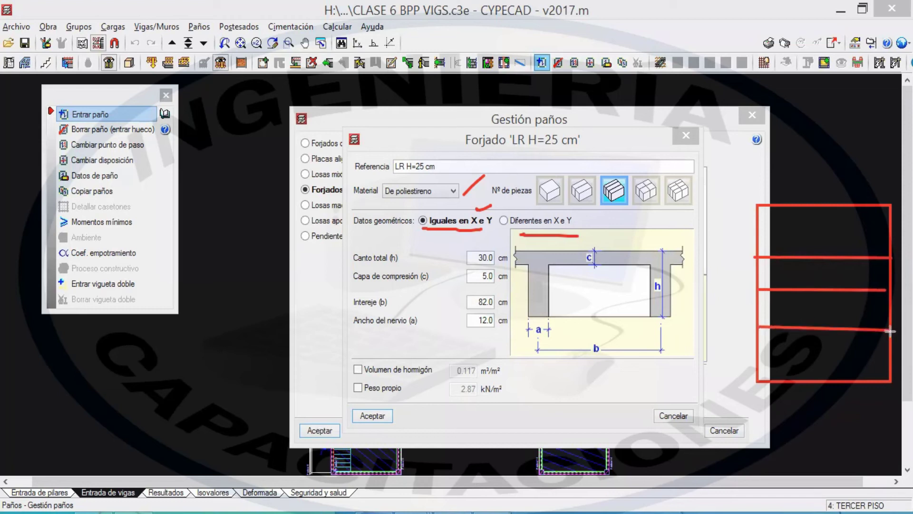
drag(758, 358, 885, 355)
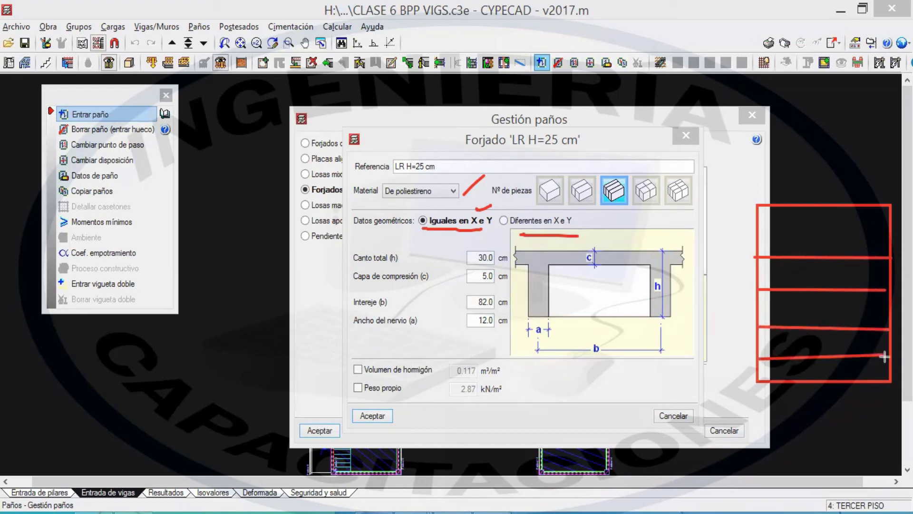
drag(760, 234, 888, 234)
drag(788, 208, 784, 379)
drag(811, 212, 809, 378)
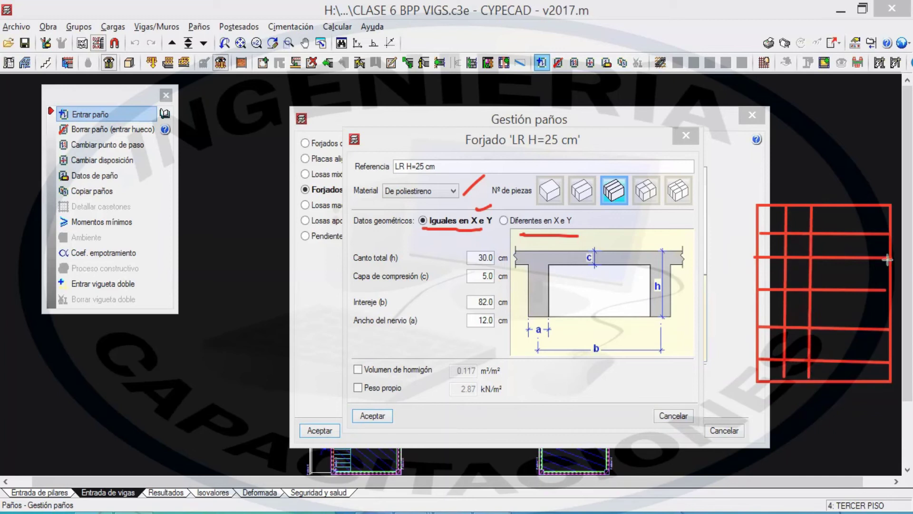
drag(838, 206, 837, 378)
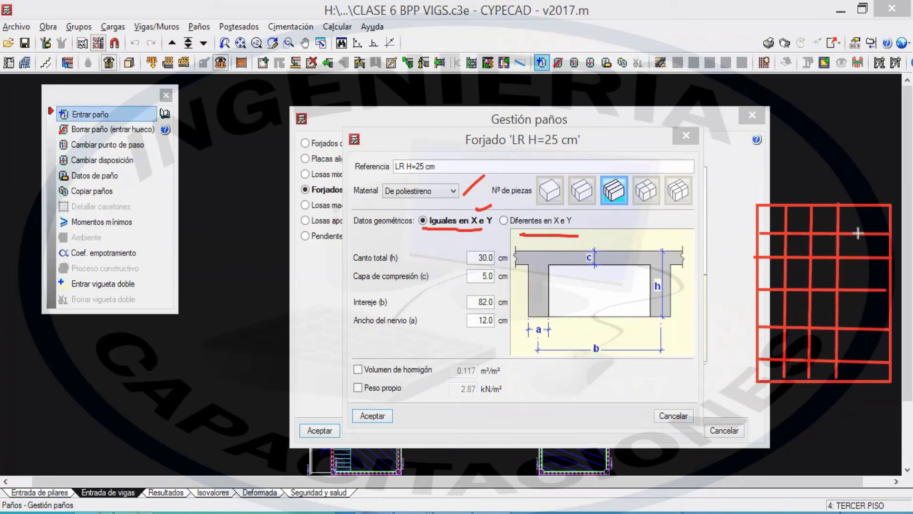
drag(863, 205, 864, 378)
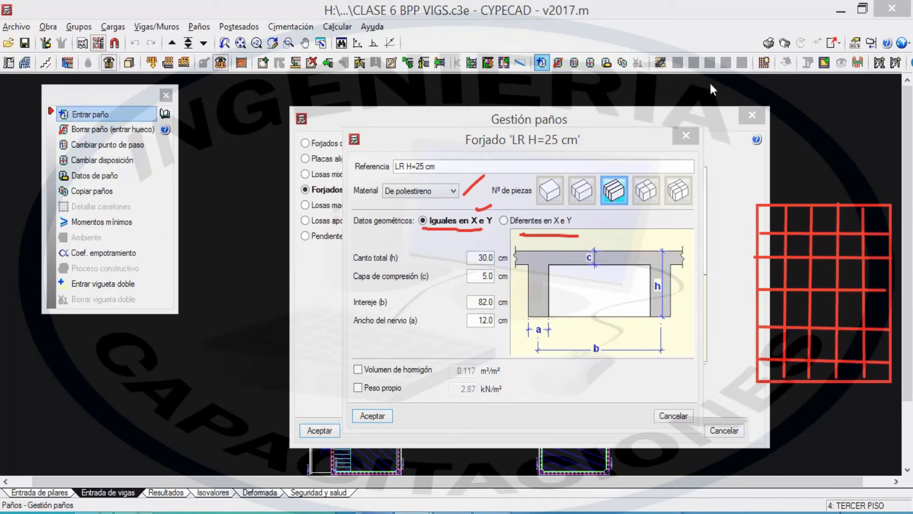
- Label one vertical-rib spacing b and one horizontal-rib spacing a on the red grid, and write a=b below it
mouse_move(785, 171)
mouse_down()
mouse_move(784, 194)
mouse_move(807, 180)
mouse_move(776, 190)
mouse_up()
mouse_move(790, 144)
mouse_down()
mouse_move(802, 155)
mouse_move(792, 162)
mouse_up()
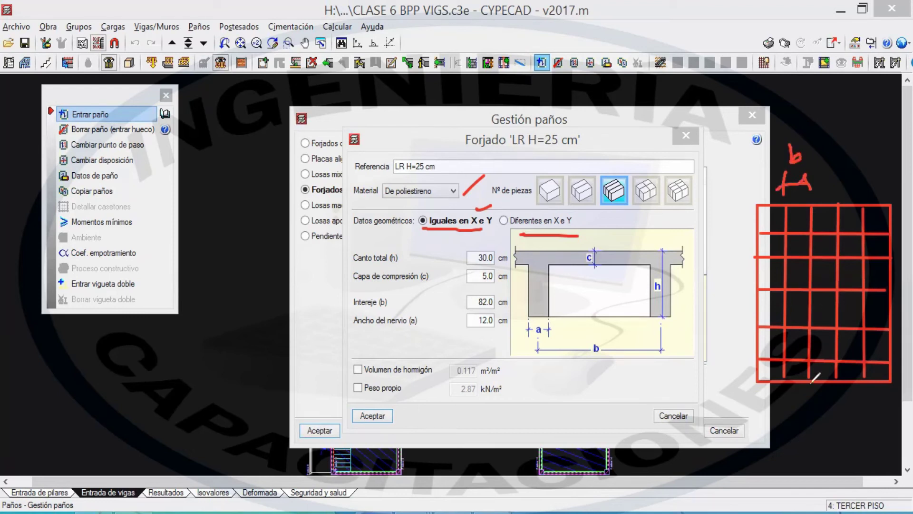
drag(725, 357, 741, 353)
mouse_move(733, 356)
mouse_down()
mouse_move(732, 378)
mouse_move(743, 378)
mouse_move(707, 377)
mouse_up()
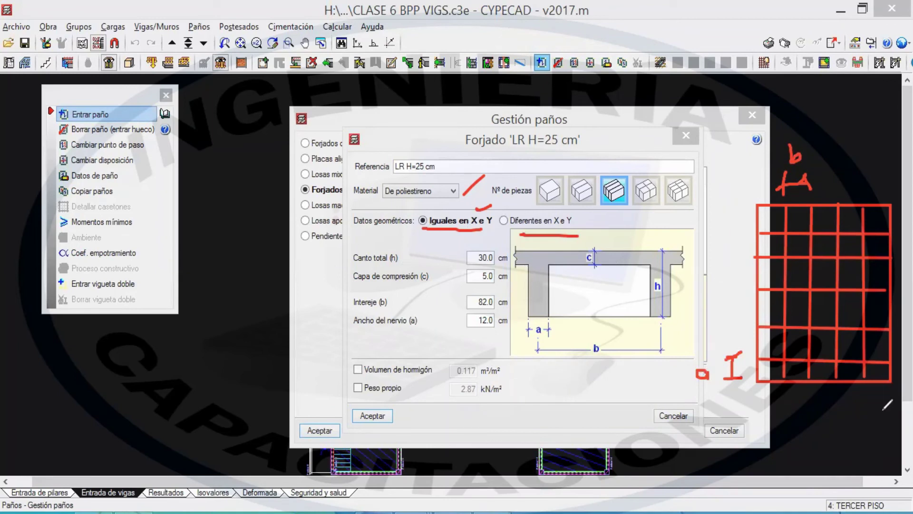
mouse_move(812, 427)
mouse_down()
mouse_move(801, 441)
mouse_move(841, 442)
mouse_move(846, 460)
mouse_up()
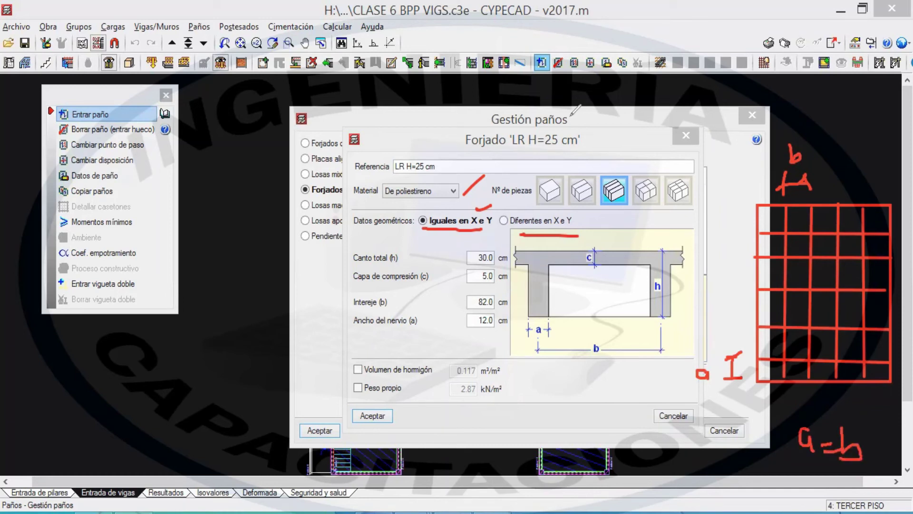
- Select Diferentes en X e Y and tick it and the four multi-piece block options in red
click(514, 221)
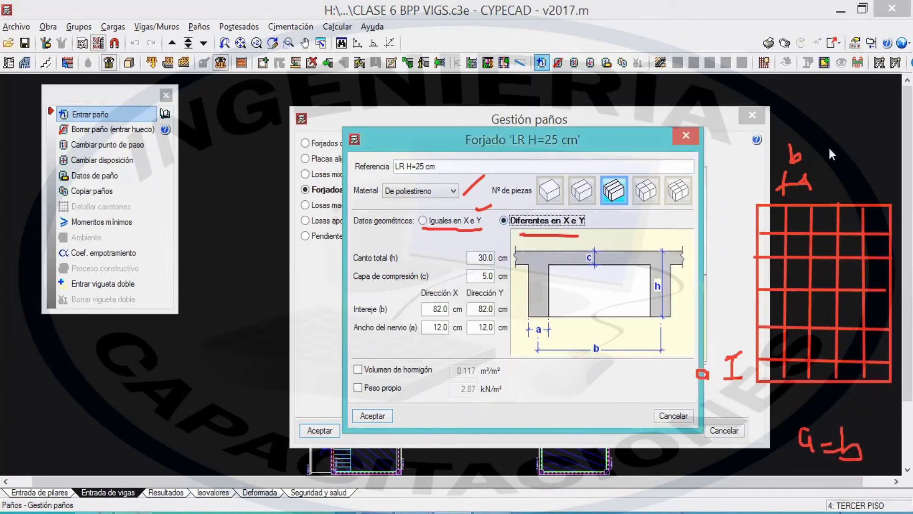
click(425, 93)
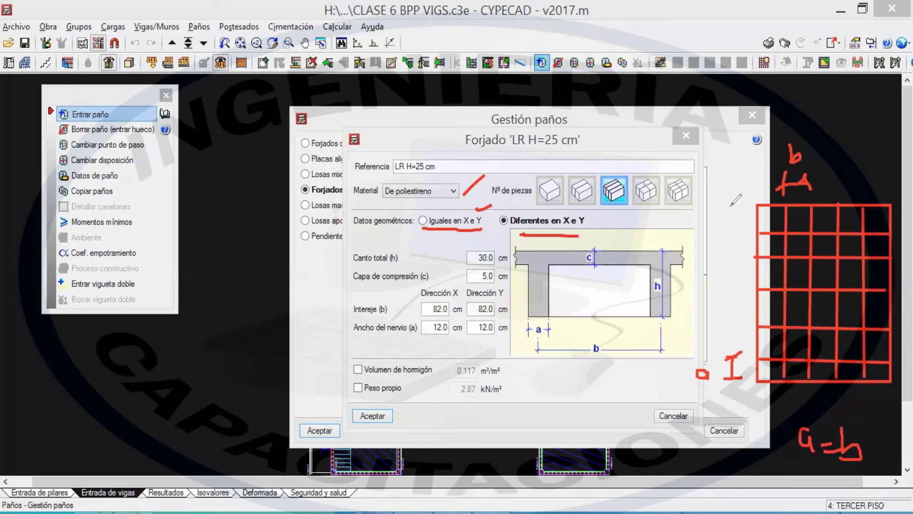
drag(595, 226, 621, 216)
mouse_move(641, 164)
mouse_down()
mouse_move(657, 157)
mouse_move(627, 162)
mouse_move(604, 151)
mouse_up()
drag(682, 167, 695, 160)
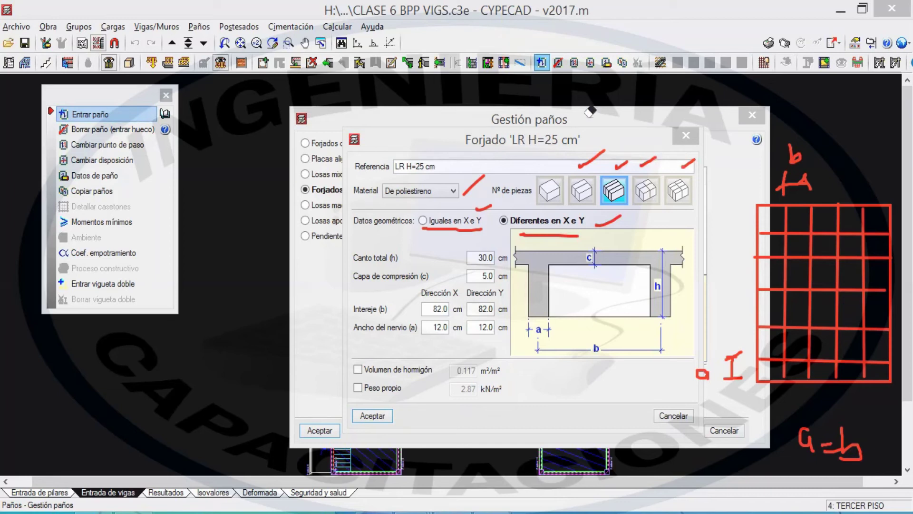
- Erase the red marks, and set the geometry to Iguales en X e Y with a single-piece block
key(e)
click(435, 220)
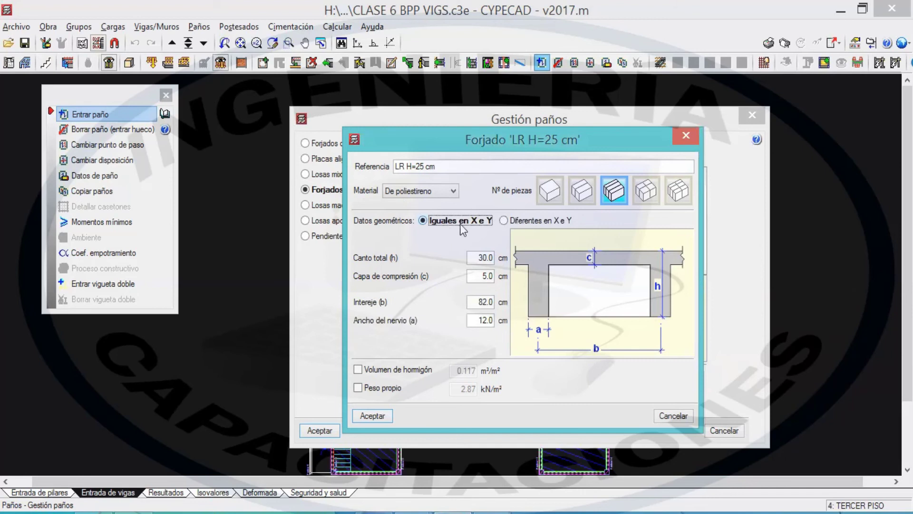
click(548, 193)
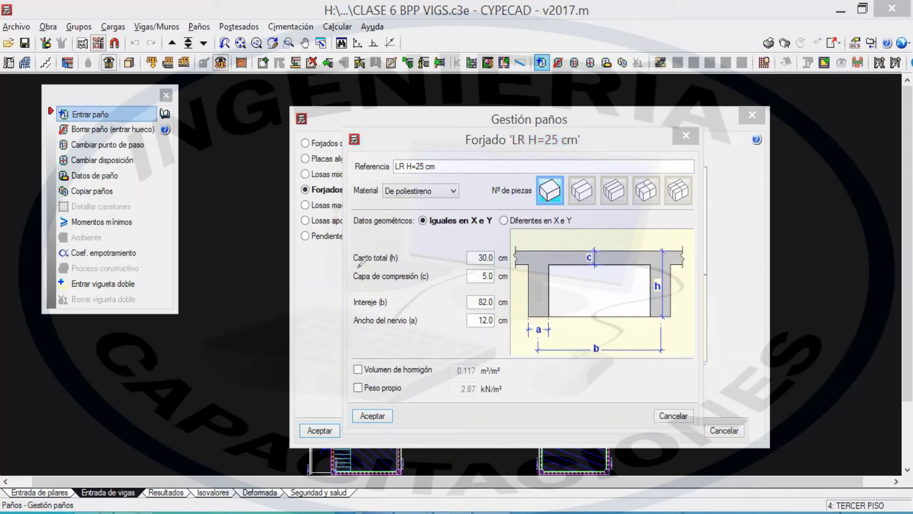
- Underline Canto total (h) in red and set it to 25 cm
drag(354, 266, 393, 262)
click(479, 257)
text(25)
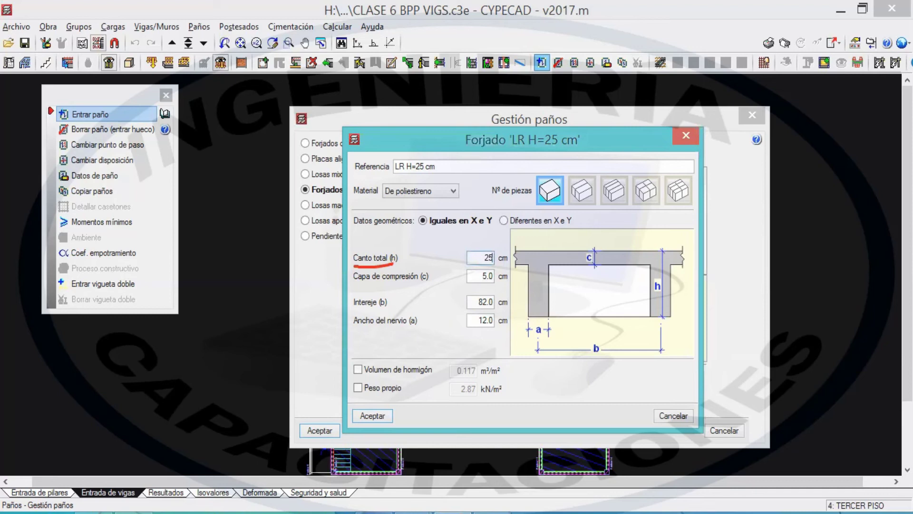
click(479, 275)
- Mark dimension b in the section diagram with a red arrow and set the Intereje (b) to 50 cm
click(479, 301)
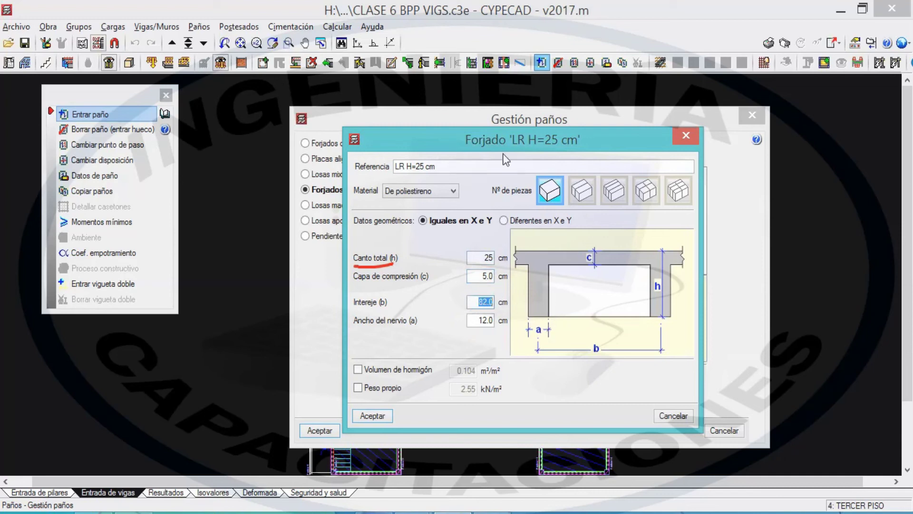
click(545, 19)
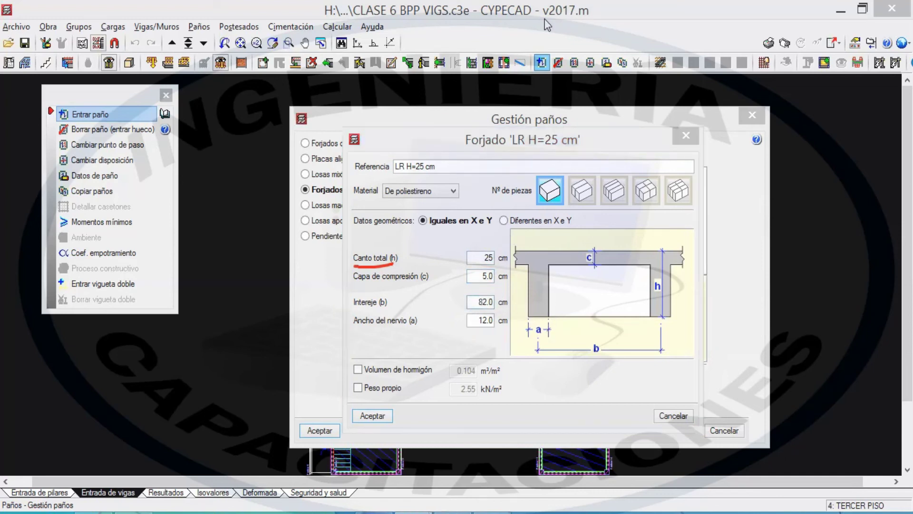
drag(591, 373, 595, 351)
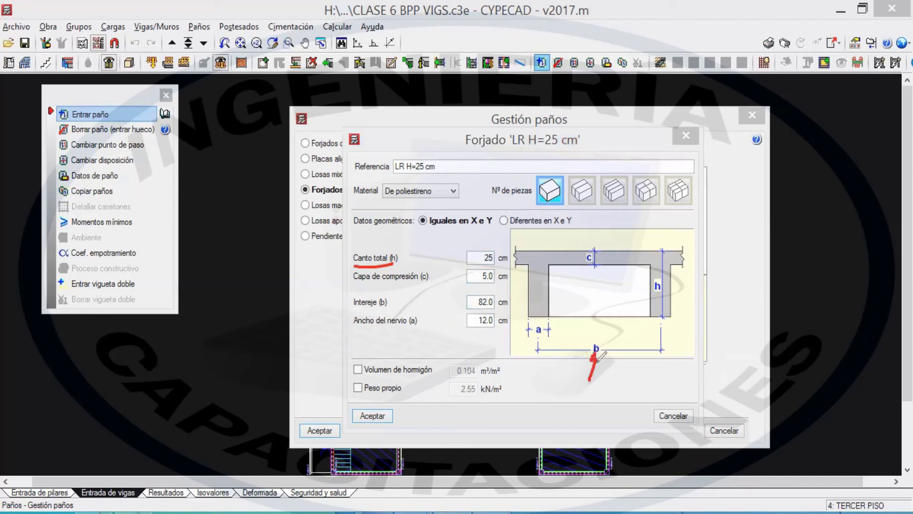
click(473, 304)
text(40)
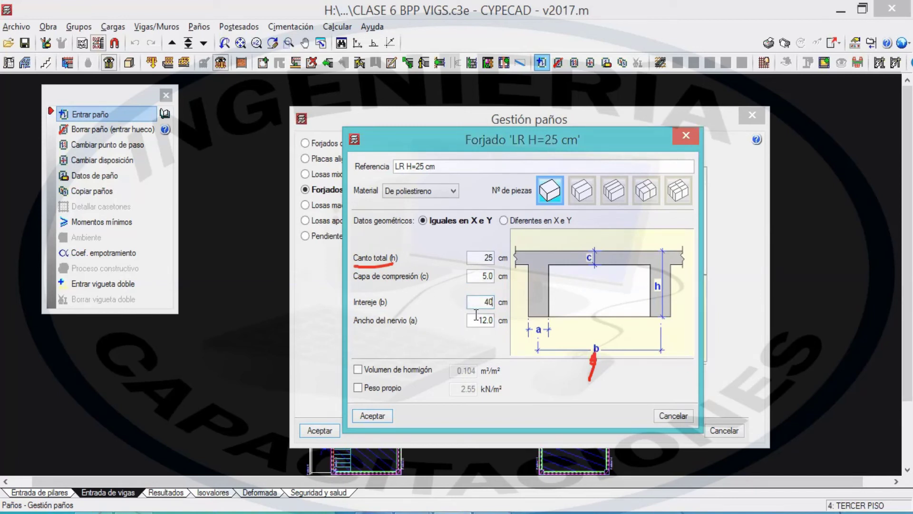
drag(484, 303, 500, 303)
text(50)
- Underline Ancho del nervio (a), write bo beneath it in red, and set the rib width to 10 cm
mouse_move(360, 322)
mouse_down()
mouse_move(427, 328)
mouse_move(457, 352)
mouse_move(448, 362)
mouse_move(473, 355)
mouse_up()
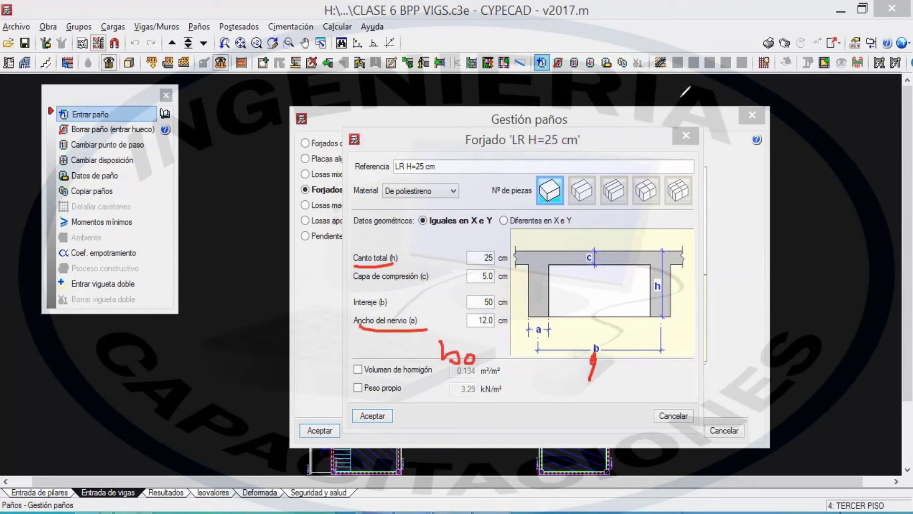
drag(475, 320, 584, 330)
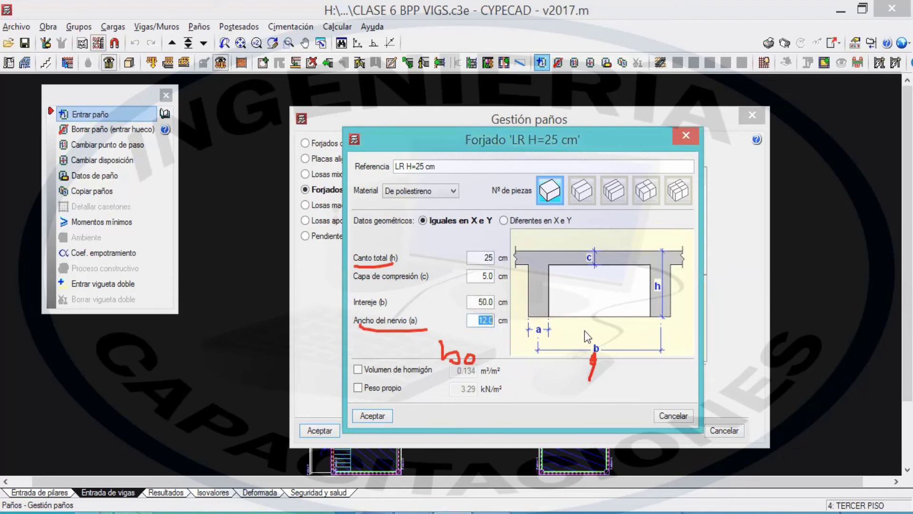
text(10)
- Hatch the block in the section diagram in red and mark the rib axes and the clear block width
key(alt+Tab)
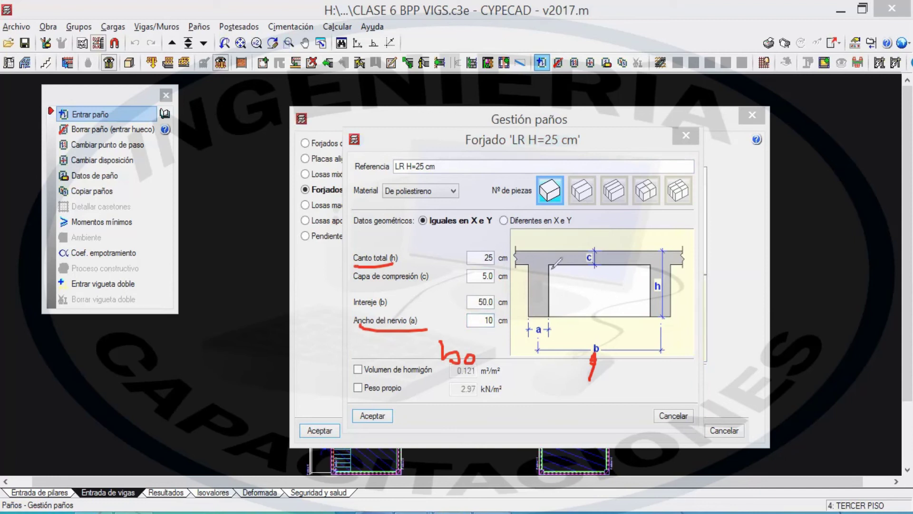
drag(566, 265, 552, 293)
mouse_move(591, 274)
mouse_down()
mouse_move(562, 301)
mouse_move(590, 309)
mouse_up()
drag(640, 286, 618, 315)
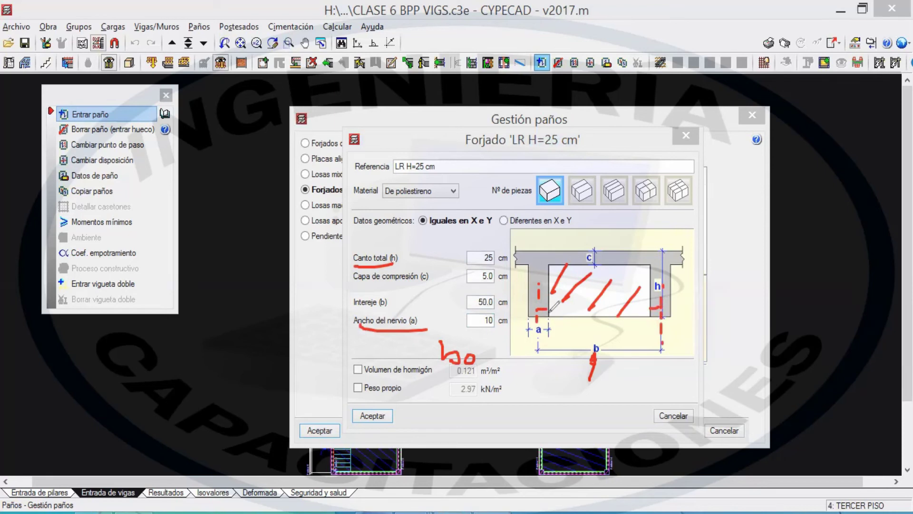
mouse_move(551, 315)
mouse_down()
mouse_move(652, 313)
mouse_move(555, 315)
mouse_up()
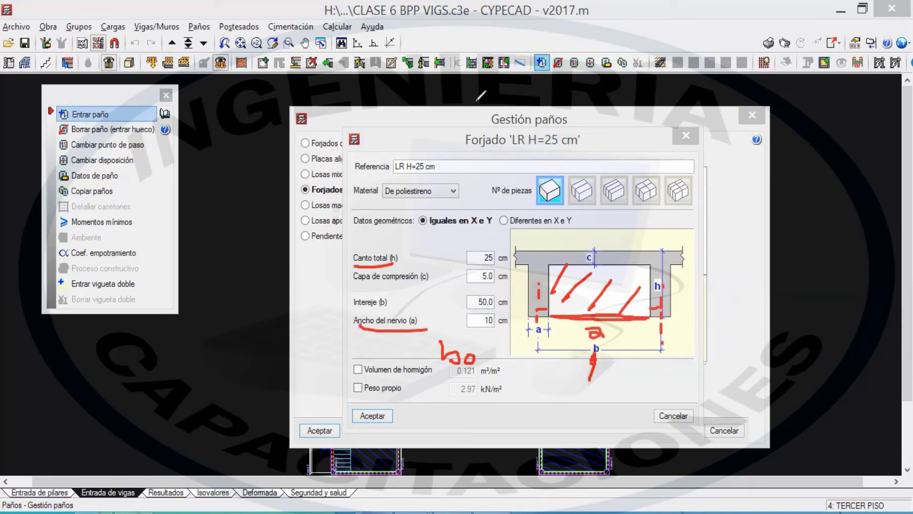
mouse_move(623, 368)
mouse_down()
mouse_move(597, 261)
mouse_move(363, 344)
mouse_move(434, 259)
mouse_move(368, 249)
mouse_move(368, 354)
mouse_move(598, 324)
mouse_move(578, 258)
mouse_move(598, 375)
mouse_move(672, 301)
mouse_up()
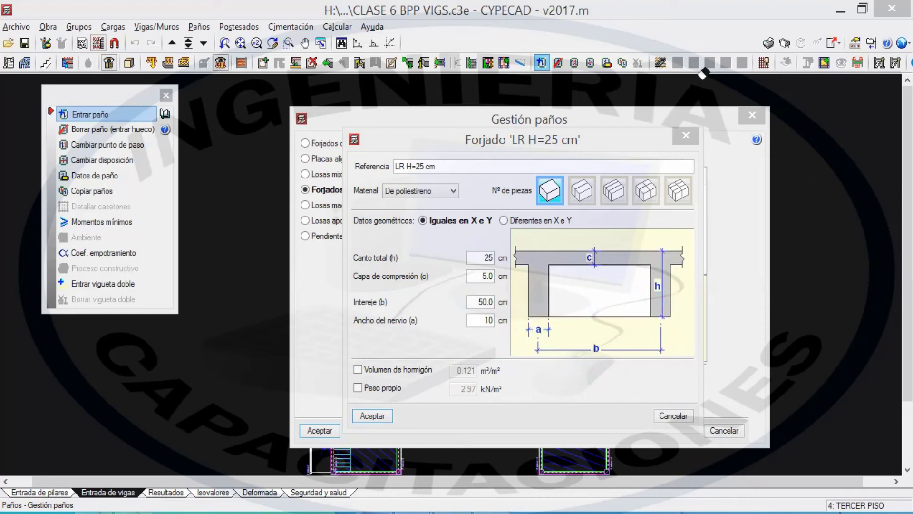
- Accept the LR H=25 cm slab definition with Volumen de hormigón left unchecked, and shift the Gestión paños dialog aside
click(370, 369)
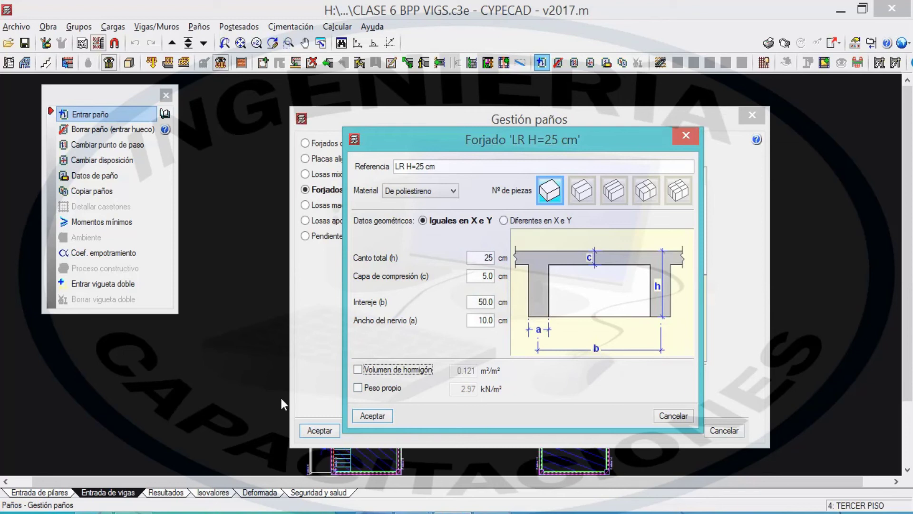
click(378, 418)
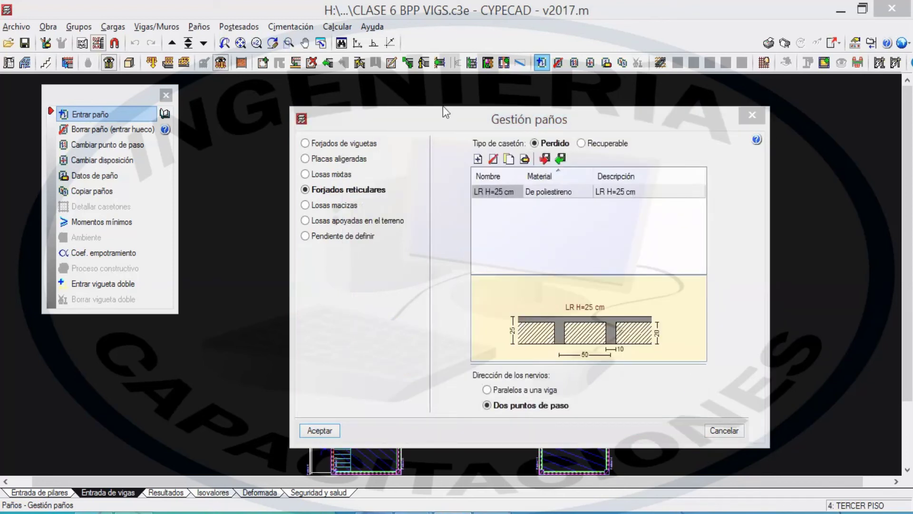
drag(443, 108, 413, 106)
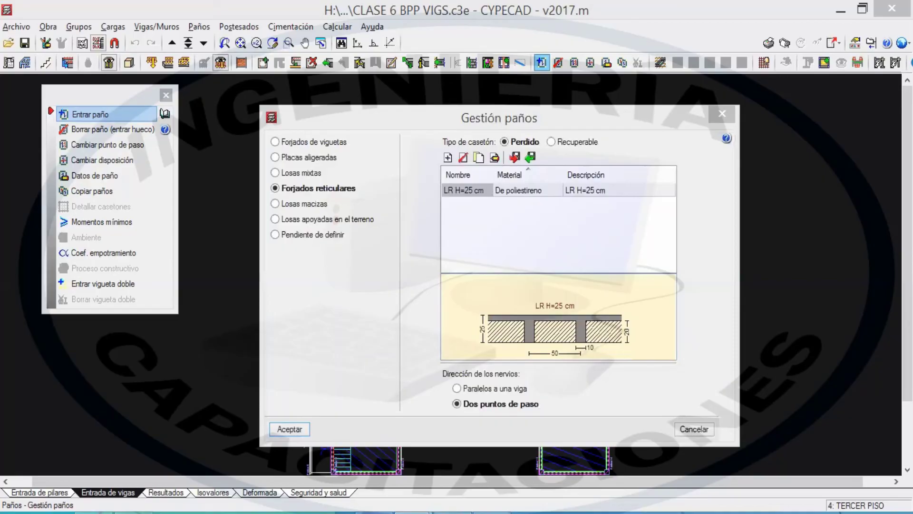
- Switch to the Excel predimensioning workbook, examine the slab, mortar and complement weights on the LOSA NERVADA sheet, and return to CYPECAD
click(135, 513)
drag(906, 227, 906, 318)
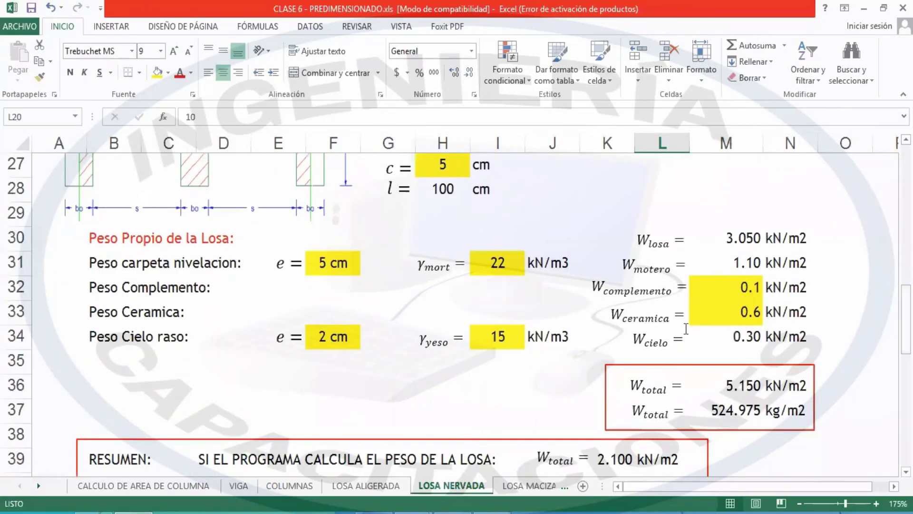
click(718, 313)
click(714, 342)
click(749, 267)
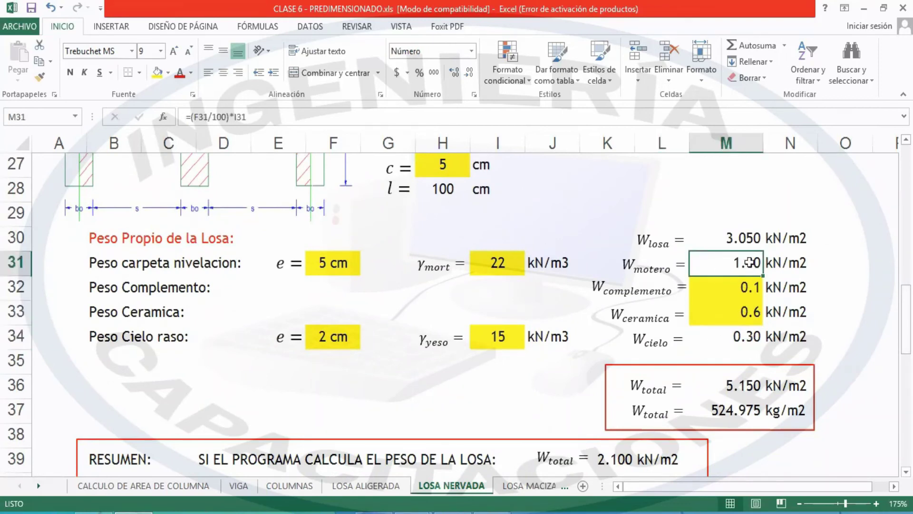
click(727, 238)
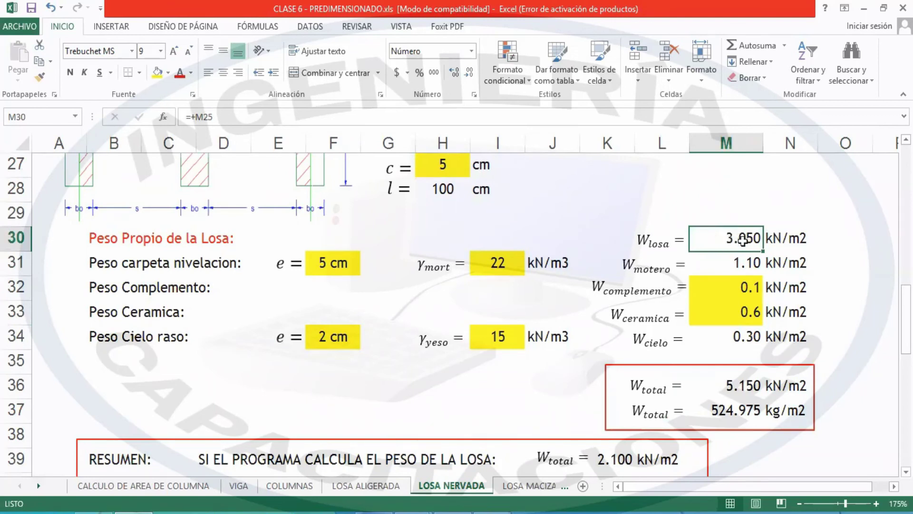
click(717, 291)
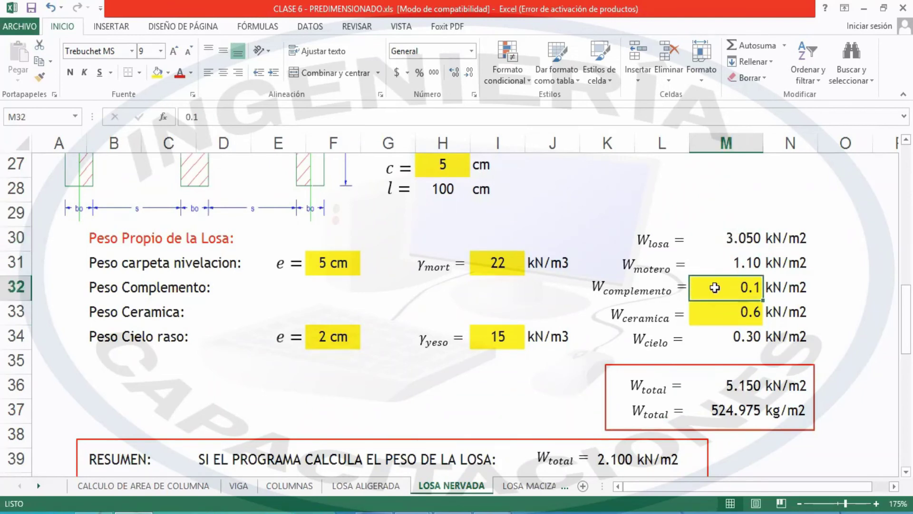
click(731, 234)
click(753, 286)
click(748, 240)
click(706, 289)
click(456, 513)
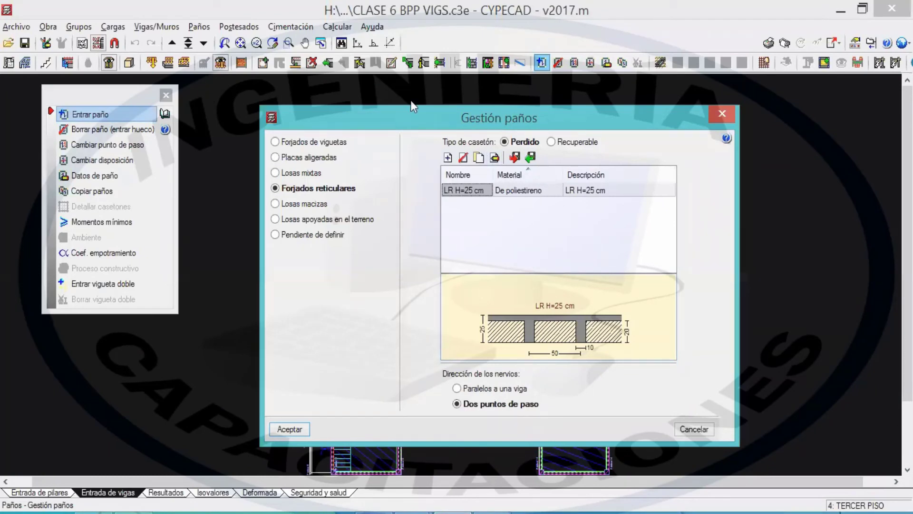
- Try to copy the LR H=25 cm slab definition to the library, and decline overwriting the existing file
key(alt+Tab)
mouse_move(490, 299)
mouse_down()
mouse_move(608, 272)
mouse_move(545, 356)
mouse_move(484, 245)
mouse_up()
key(ctrl+z)
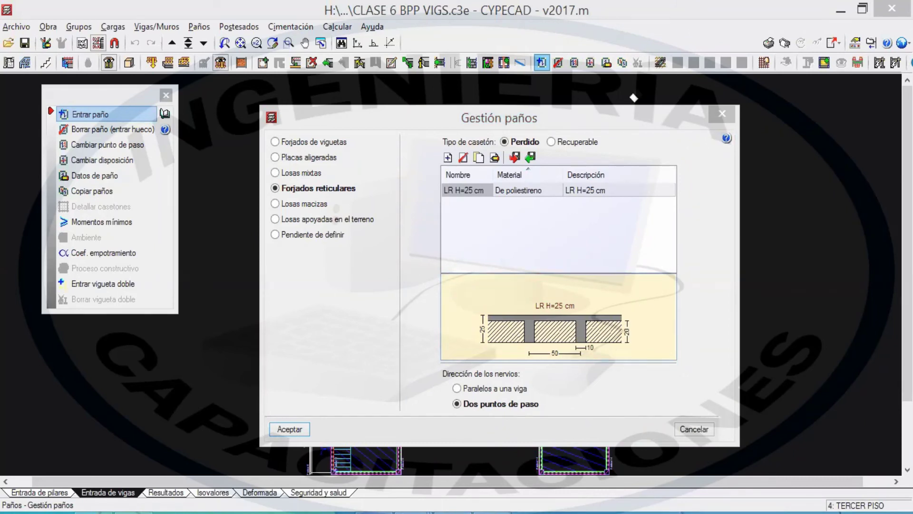
click(516, 159)
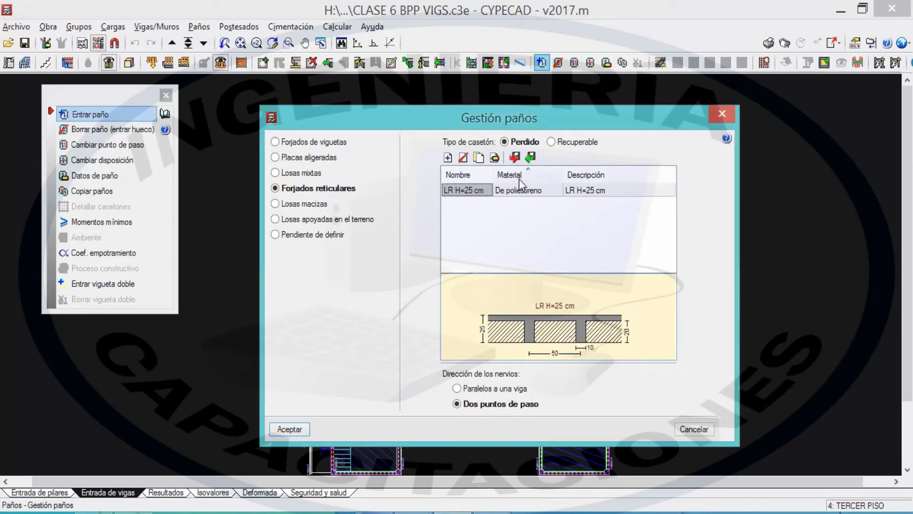
click(514, 158)
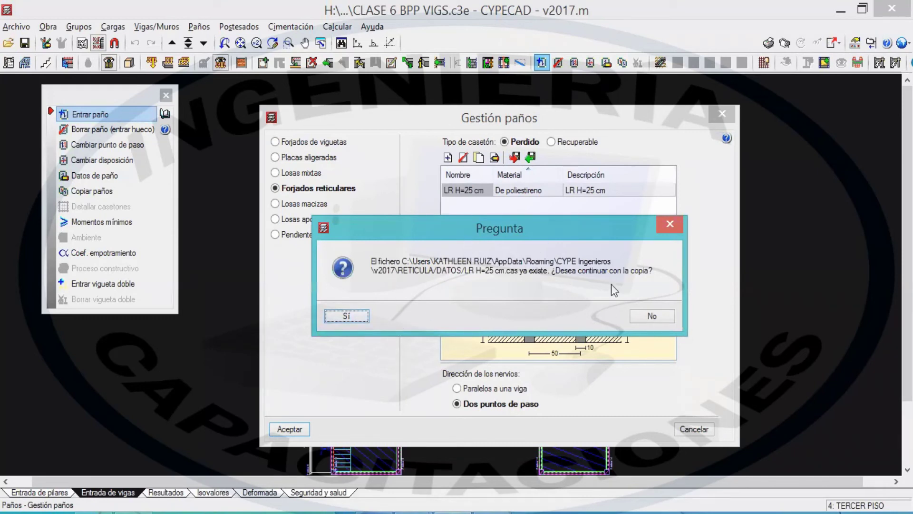
click(652, 320)
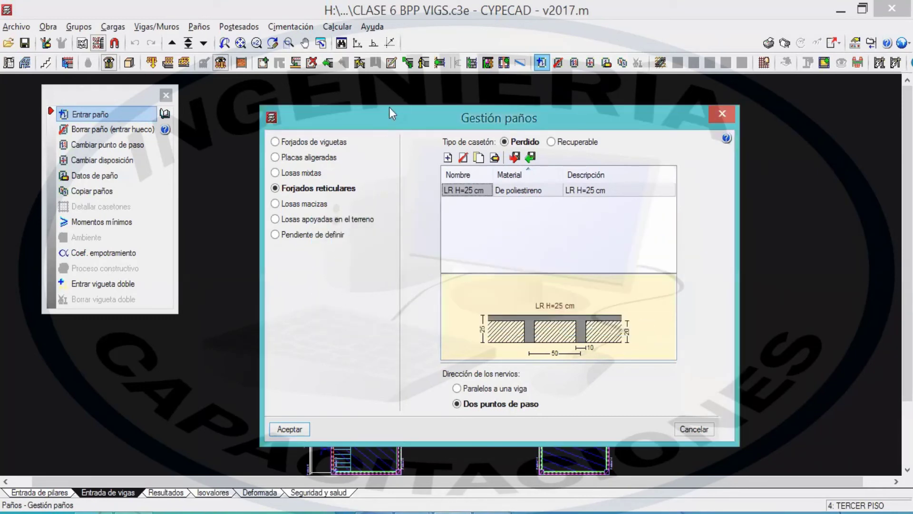
- Set the rib direction of the LR H=25 cm waffle slab to Paralelos a una viga and accept the panel settings
drag(558, 248, 587, 229)
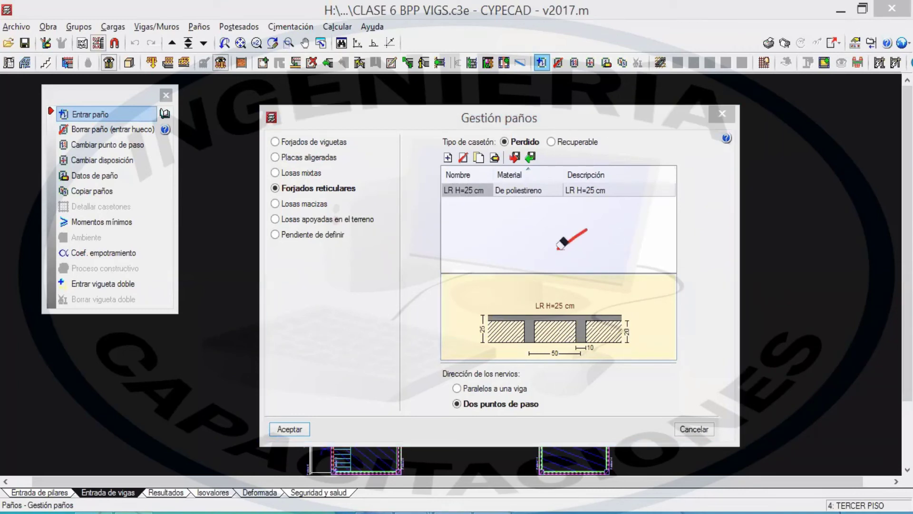
key(Escape)
click(476, 97)
drag(540, 445, 572, 366)
click(456, 388)
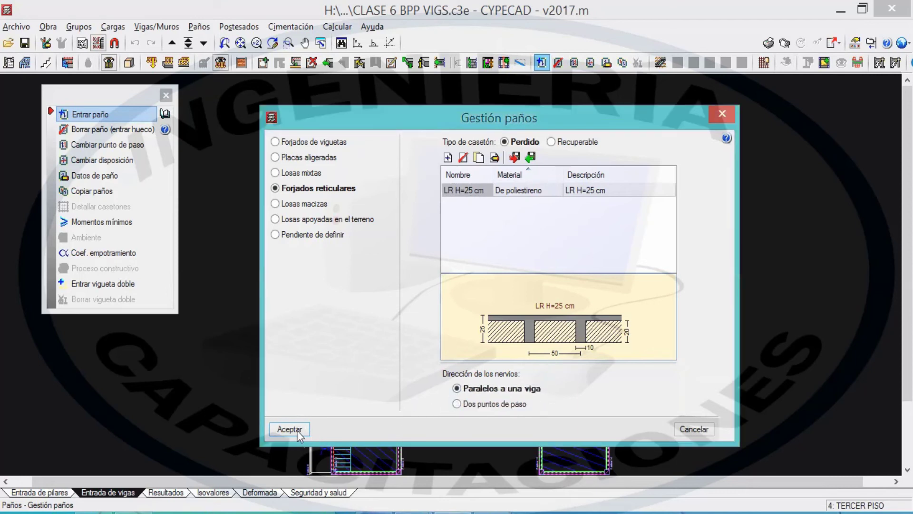
click(291, 429)
- Enter waffle slab panels in the second, third and fourth bays of the upper row, with ribs parallel to their upper beams
scroll(414, 206, up, 4)
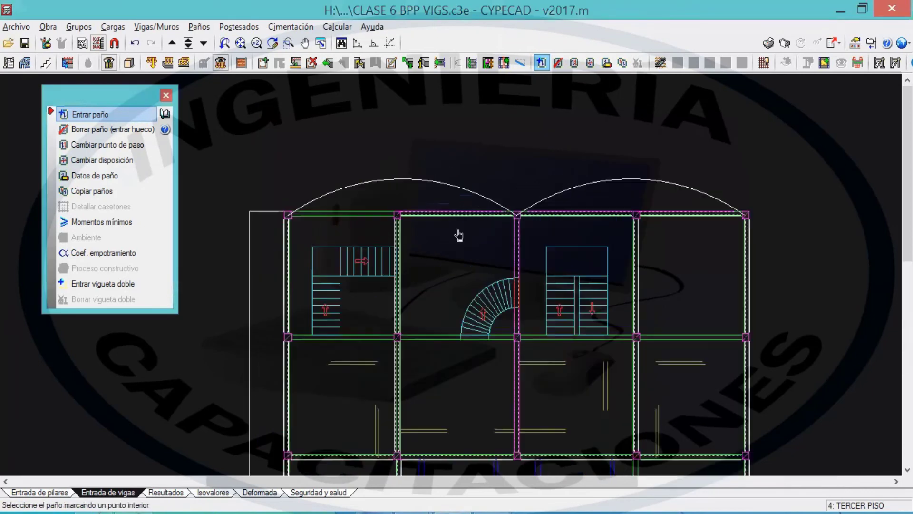
scroll(514, 269, up, 1)
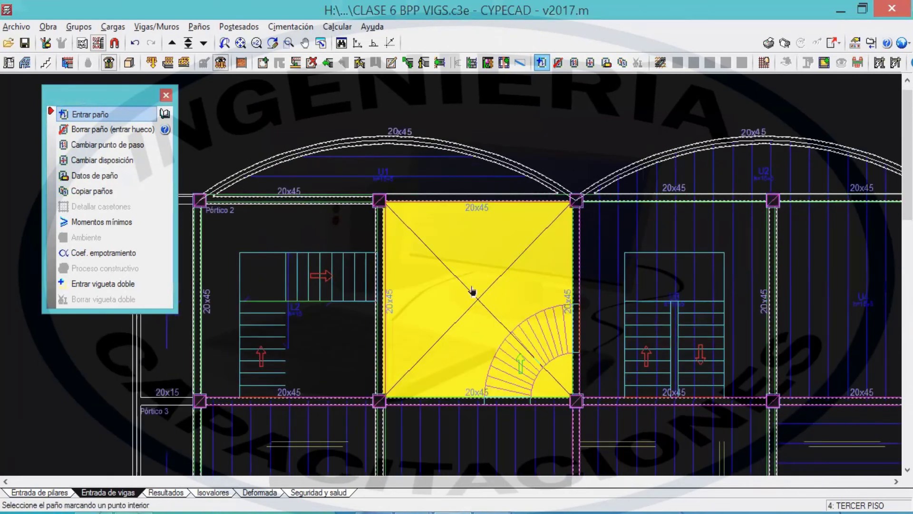
click(489, 259)
click(475, 199)
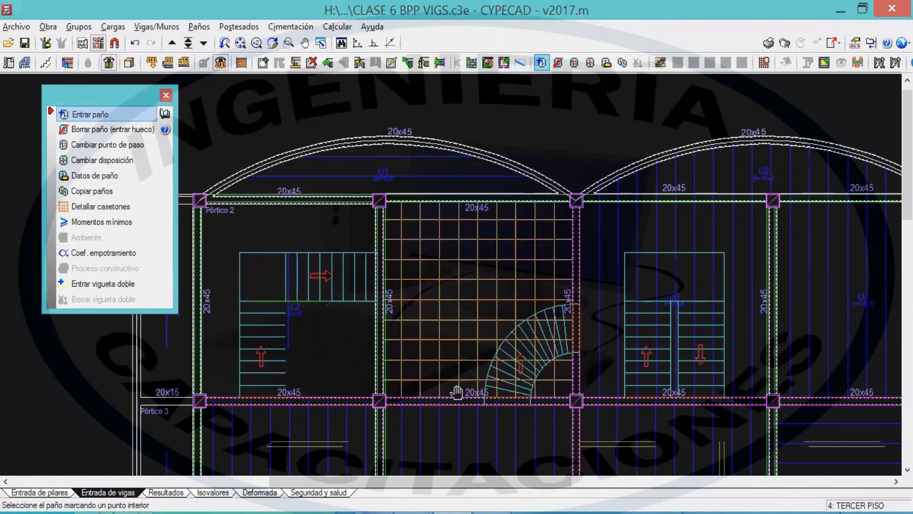
middle_drag(497, 398, 371, 373)
click(562, 212)
click(573, 169)
click(734, 243)
click(736, 172)
- Enter waffle slab panels in the four bays of the second row, aligning the ribs with each bay's upper beam
middle_drag(714, 311, 738, 183)
click(727, 300)
click(718, 248)
click(557, 280)
click(547, 248)
middle_drag(383, 346, 536, 331)
click(530, 305)
click(515, 237)
click(333, 261)
click(331, 237)
- Enter waffle slab panels in the remaining bays of the third-floor plan, including the lower bays beside the outer balcony
middle_drag(402, 269, 555, 160)
click(483, 372)
click(487, 331)
mouse_move(488, 363)
middle_down()
mouse_move(487, 204)
mouse_move(546, 155)
mouse_move(520, 226)
middle_up()
click(519, 222)
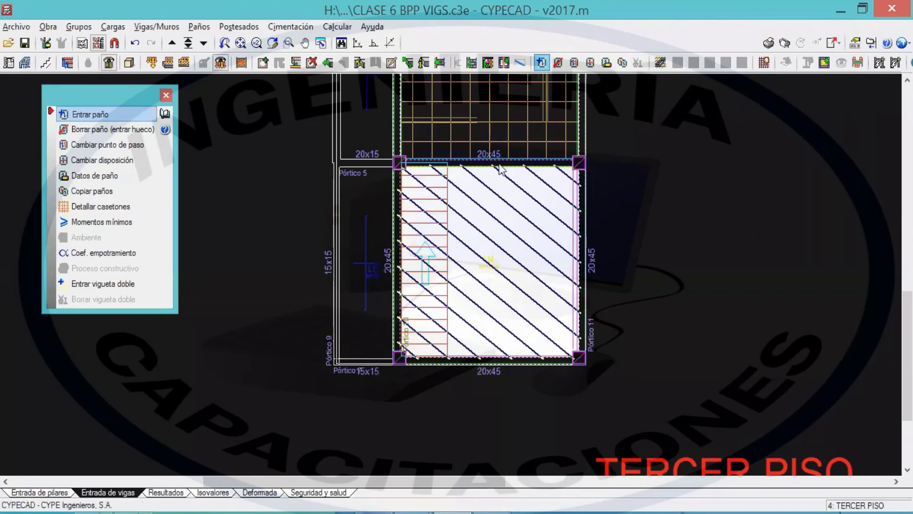
click(500, 165)
middle_drag(342, 367, 758, 449)
click(675, 345)
click(671, 320)
- Enter 15 cm Losas macizas panels, reinforced parallel to a beam, in the two arched overhangs along the upper edge
middle_drag(482, 140, 668, 420)
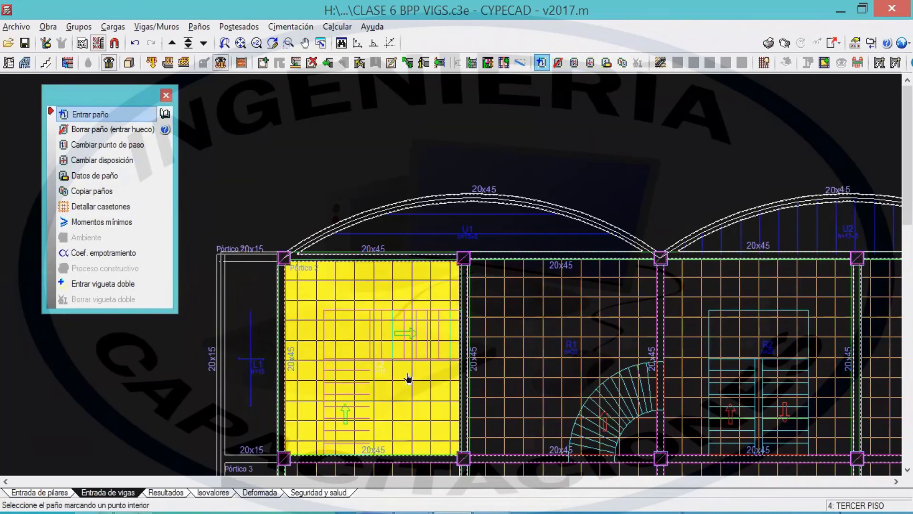
scroll(397, 295, down, 3)
scroll(393, 302, up, 3)
scroll(457, 305, up, 2)
click(128, 118)
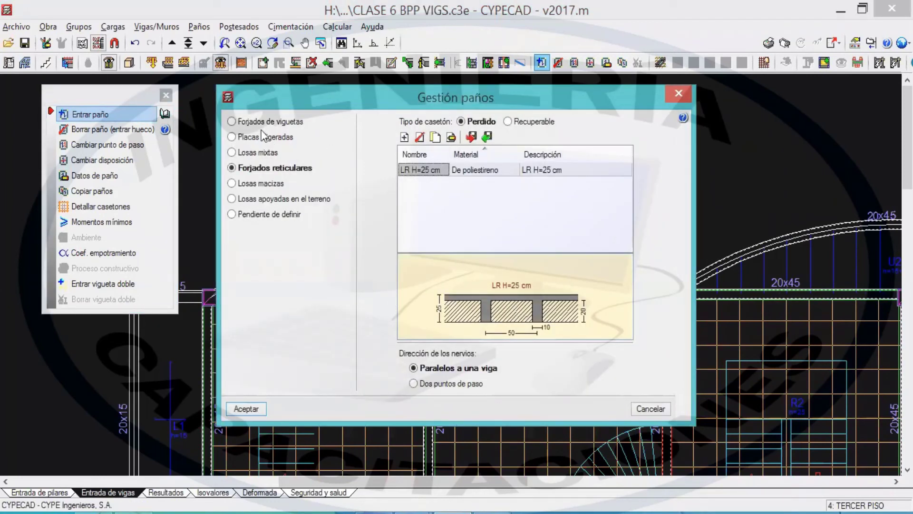
click(251, 184)
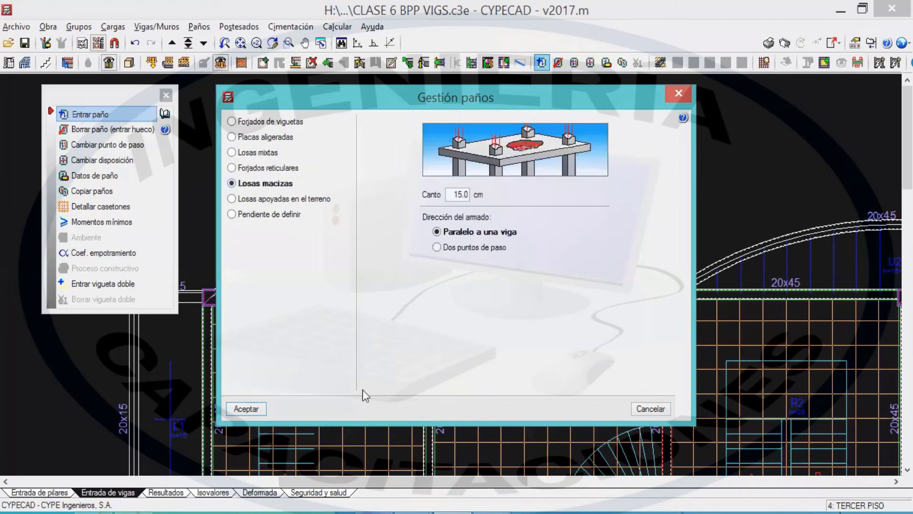
click(246, 409)
click(478, 280)
click(583, 297)
middle_drag(682, 274, 489, 281)
click(471, 305)
click(470, 326)
click(166, 97)
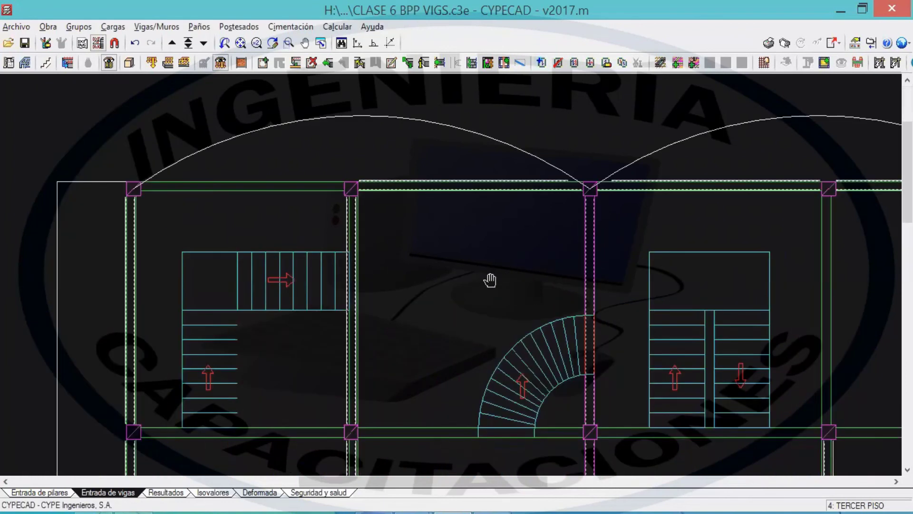
- Hide the TERCER PISO template view so only the structural elements are displayed
click(98, 43)
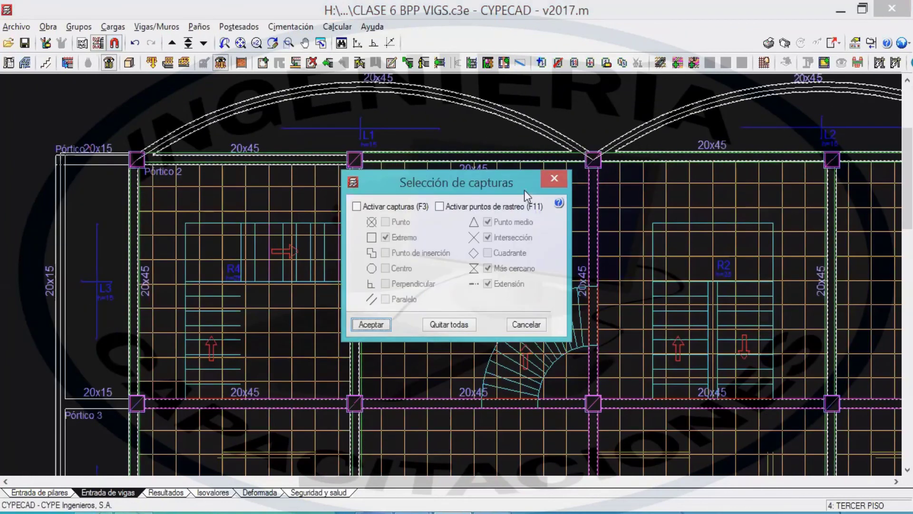
click(556, 178)
click(81, 43)
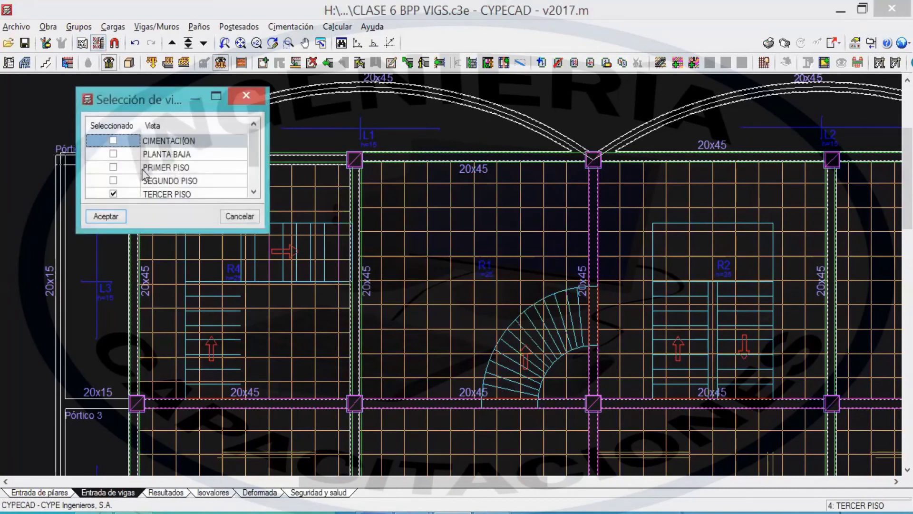
scroll(108, 190, down, 1)
click(106, 215)
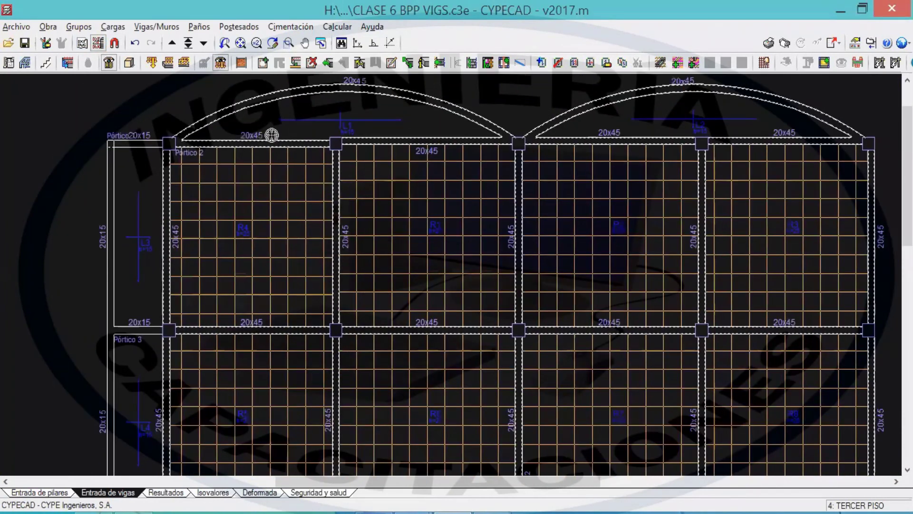
- Mark waffle panel R1 in red with an arrow and a handwritten letter r
drag(457, 192, 449, 199)
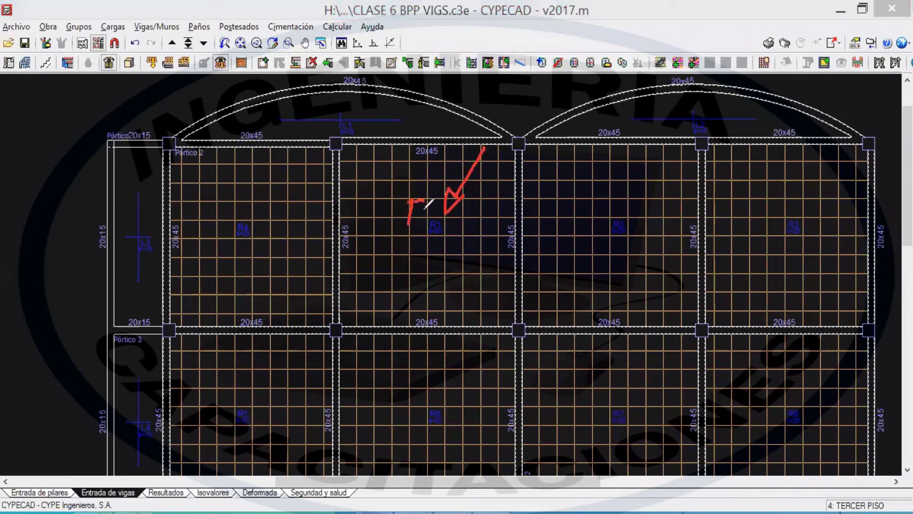
click(409, 211)
click(445, 211)
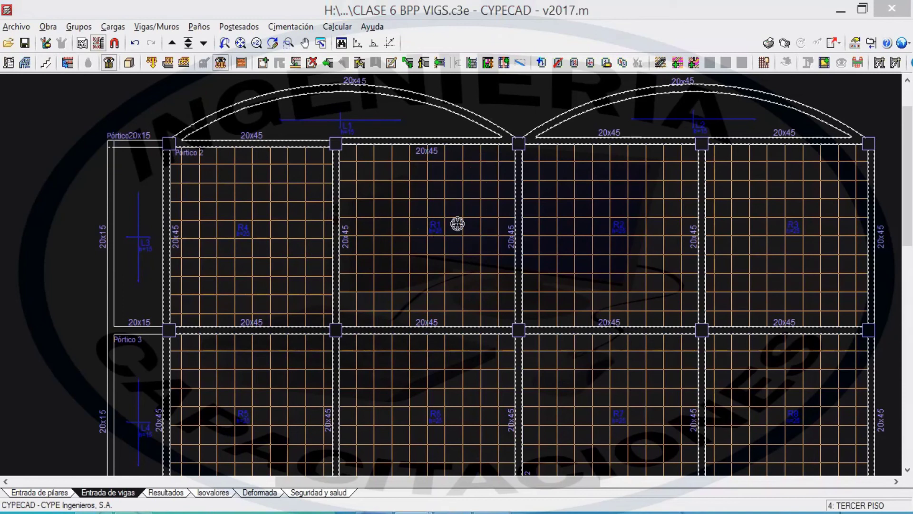
- Examine the rib grid and the R and h labels of the waffle panels across the upper bays
middle_drag(494, 211, 449, 224)
scroll(449, 217, up, 3)
middle_drag(479, 196, 495, 254)
scroll(489, 243, up, 5)
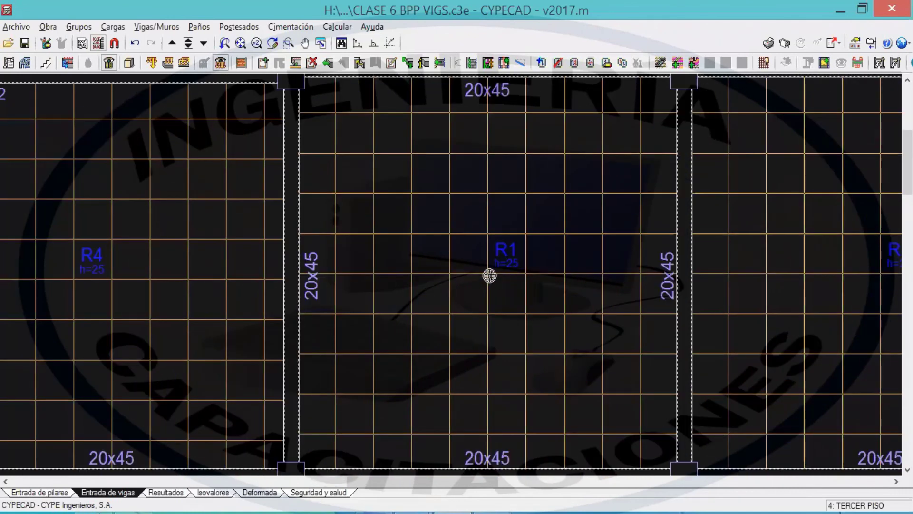
scroll(484, 243, down, 2)
scroll(505, 249, up, 3)
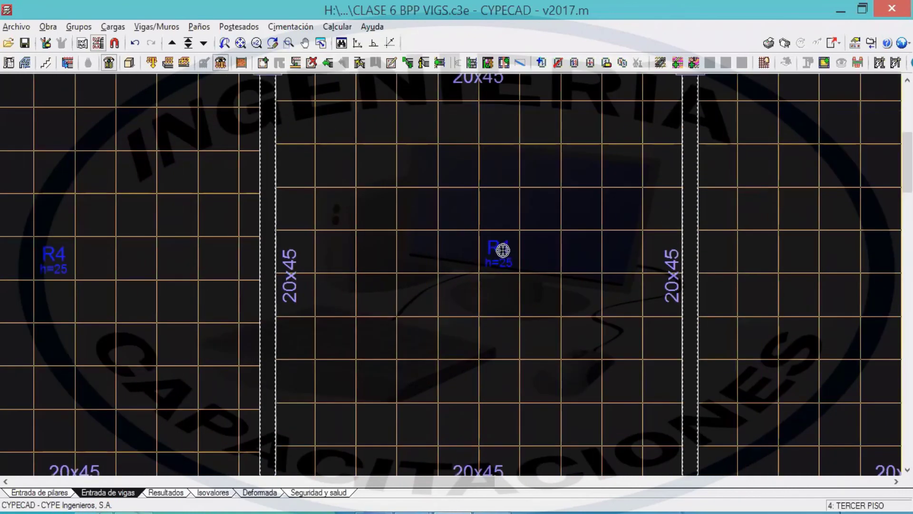
scroll(492, 254, up, 1)
scroll(494, 256, up, 1)
middle_drag(528, 249, 452, 253)
scroll(447, 231, down, 1)
middle_drag(504, 232, 269, 243)
scroll(642, 265, down, 1)
middle_drag(654, 254, 688, 212)
scroll(609, 353, down, 1)
scroll(613, 298, down, 1)
middle_drag(612, 298, 579, 301)
scroll(539, 313, down, 1)
middle_drag(148, 166, 186, 105)
- Open the 3D model of the whole building and examine the joist slabs below the third floor
click(130, 63)
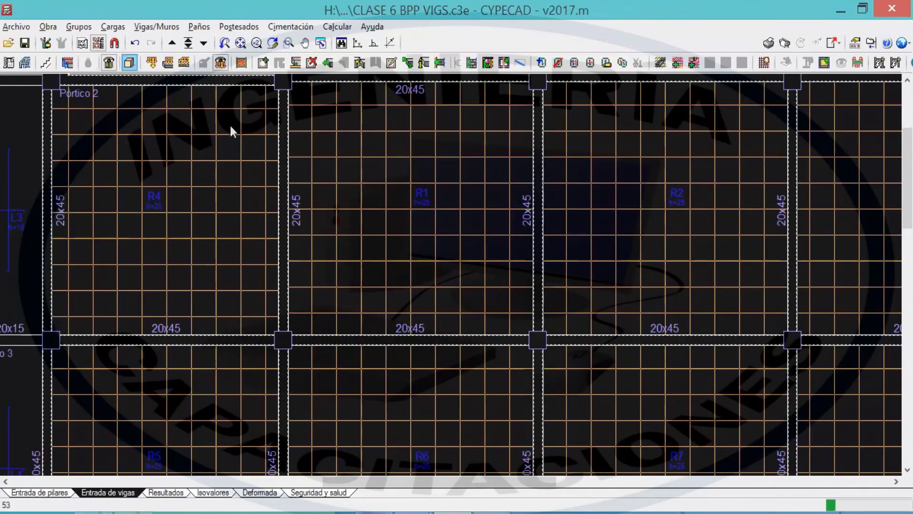
click(139, 105)
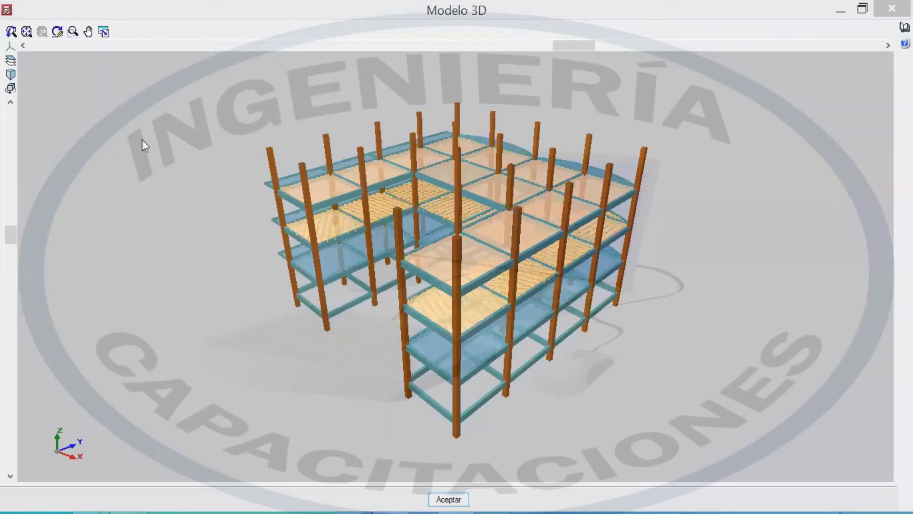
drag(267, 199, 552, 367)
drag(438, 362, 344, 352)
scroll(455, 300, up, 6)
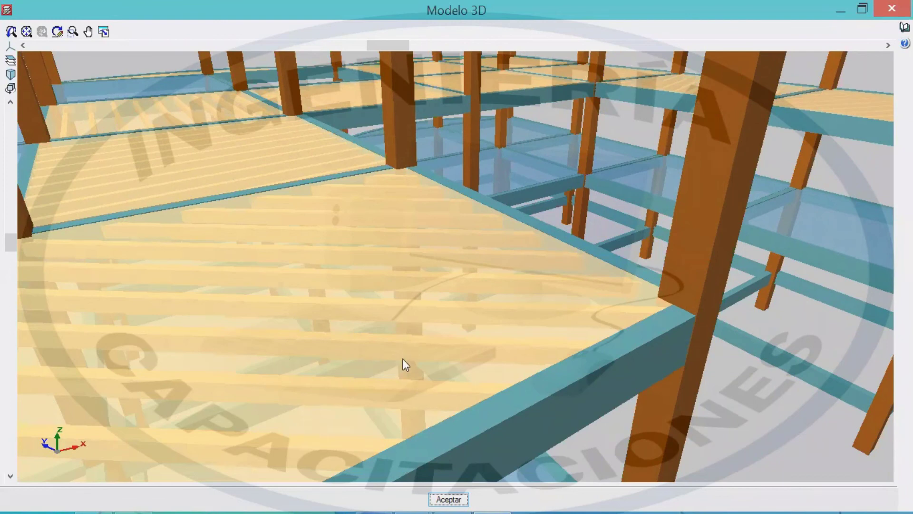
scroll(403, 359, down, 3)
scroll(443, 346, down, 3)
- Examine the third-floor waffle panels and balcony slabs from several sides in the 3D model, and close it
drag(386, 285, 393, 192)
scroll(406, 235, down, 1)
scroll(406, 235, up, 2)
scroll(398, 150, down, 1)
middle_drag(398, 149, 453, 243)
drag(452, 244, 491, 278)
middle_drag(491, 278, 444, 217)
middle_drag(408, 307, 424, 298)
drag(423, 298, 418, 310)
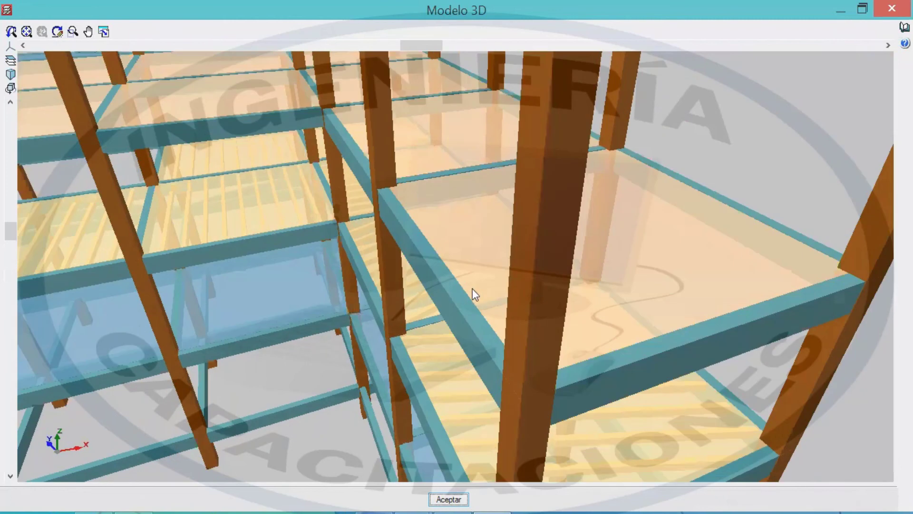
scroll(471, 289, up, 3)
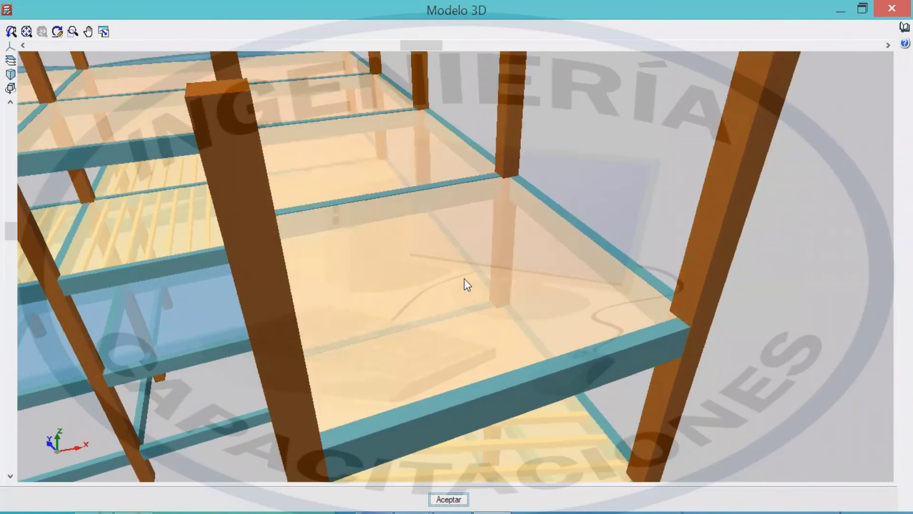
middle_drag(454, 333, 491, 199)
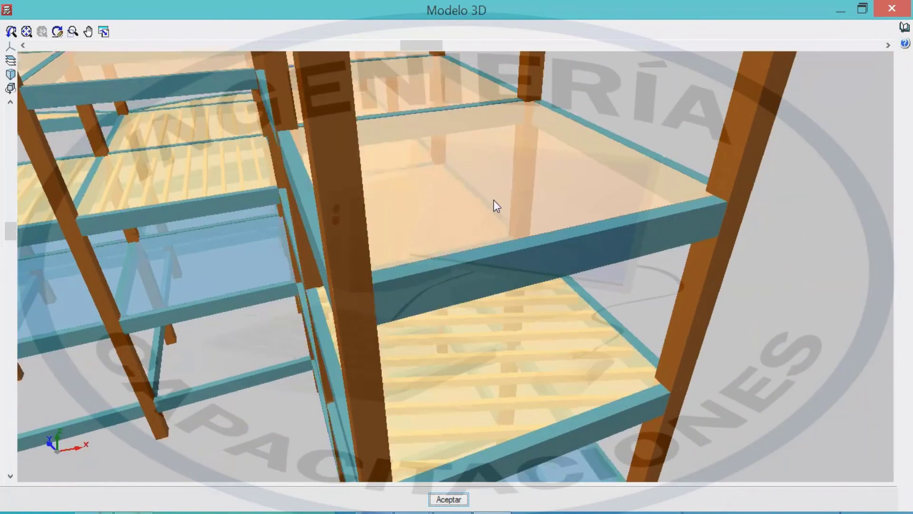
drag(491, 199, 492, 219)
scroll(492, 219, up, 1)
middle_drag(531, 239, 532, 262)
scroll(532, 262, down, 5)
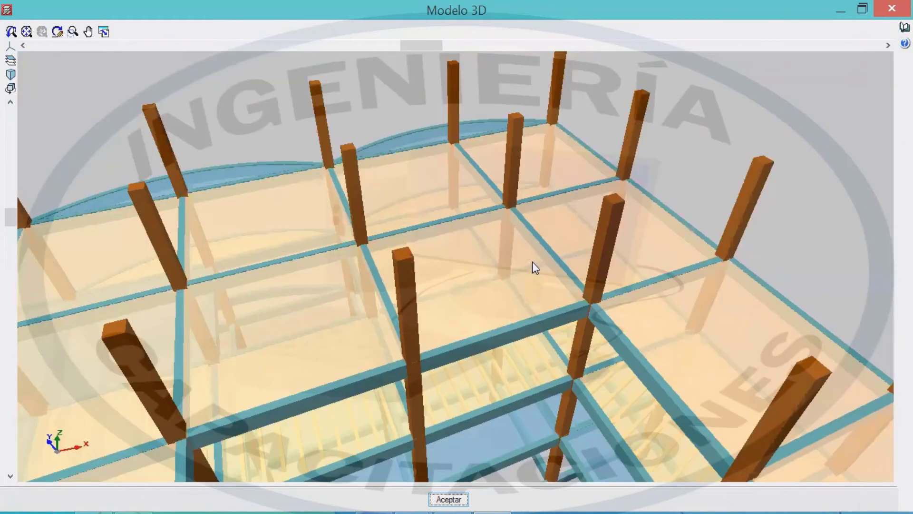
middle_drag(458, 241, 478, 222)
scroll(478, 224, down, 2)
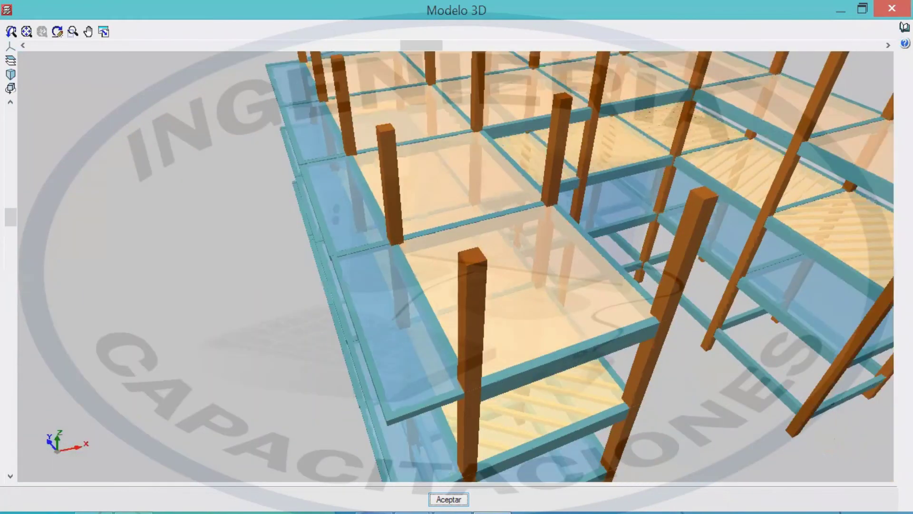
click(892, 9)
- Open the panel entry settings for waffle slabs and bring up the definition of the polystyrene slab LR H=25 cm
scroll(550, 248, down, 2)
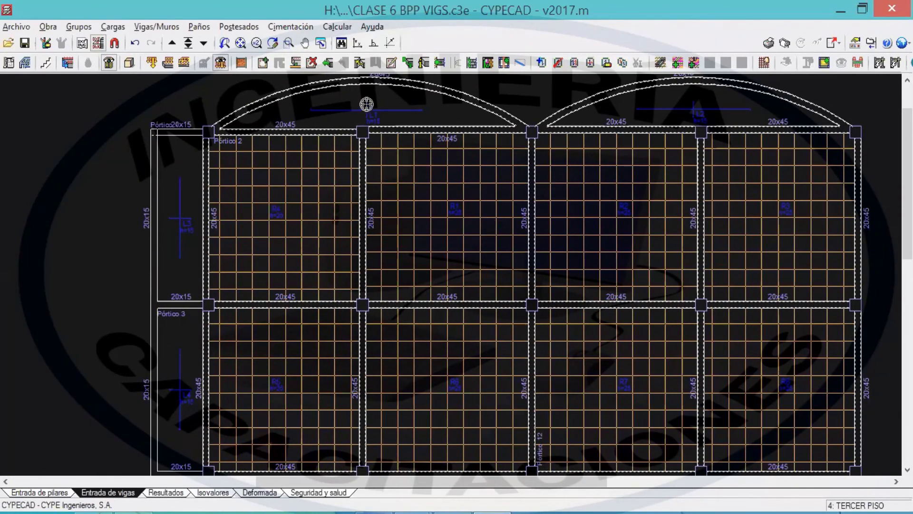
click(199, 27)
click(234, 46)
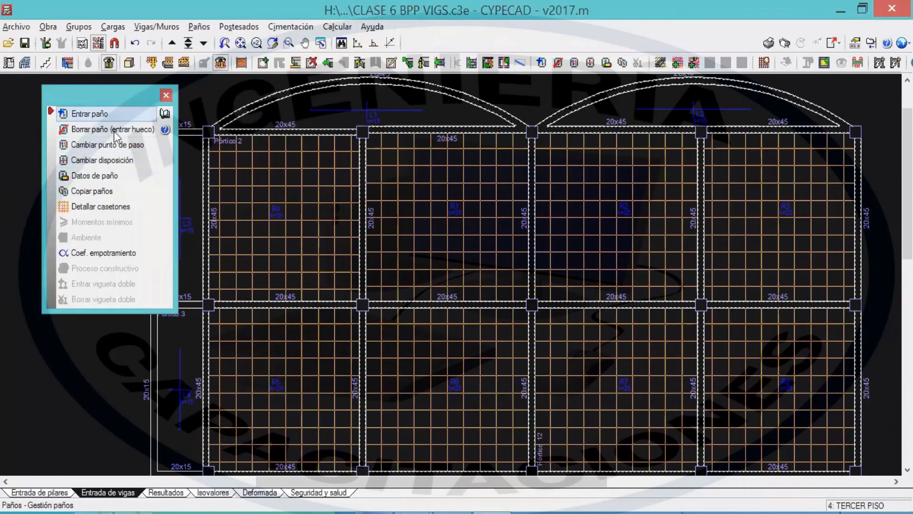
click(116, 116)
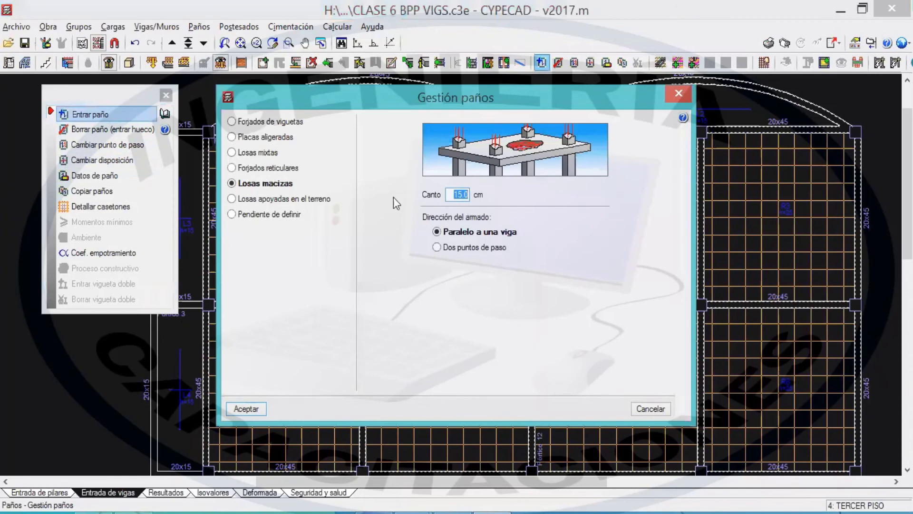
click(280, 169)
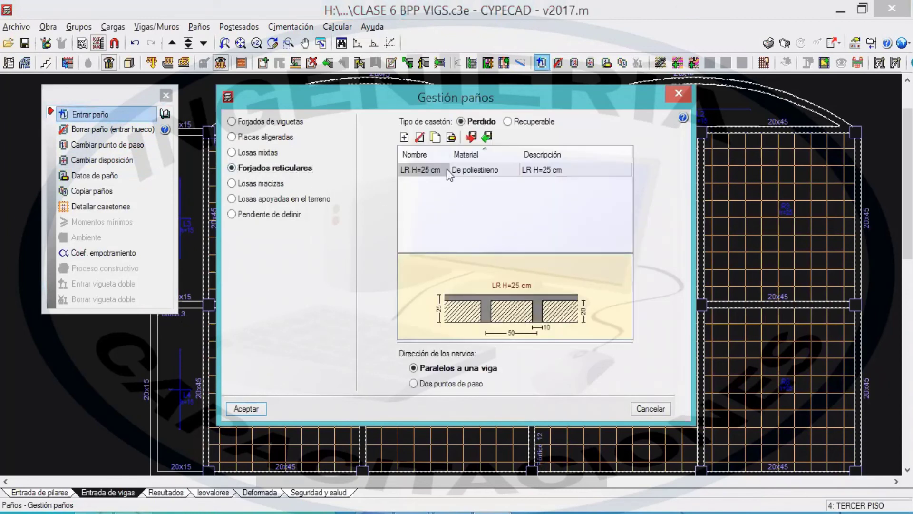
click(451, 137)
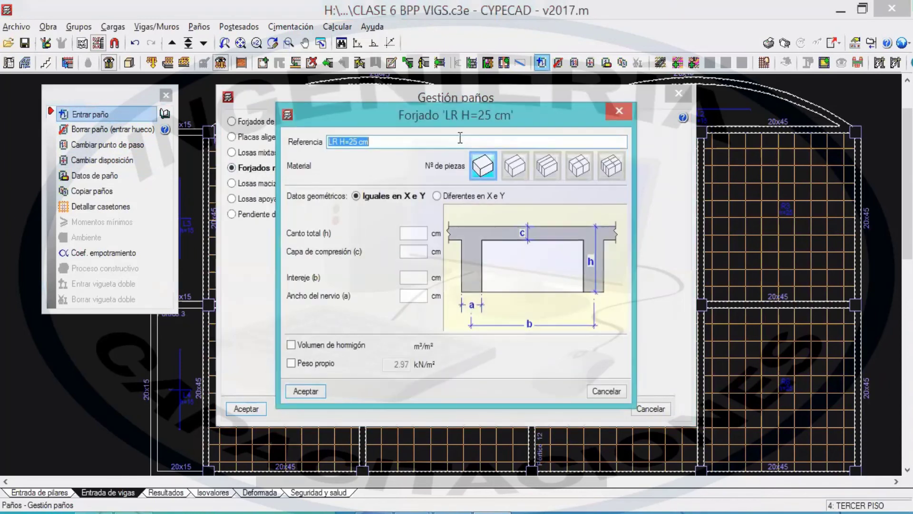
drag(468, 117, 504, 114)
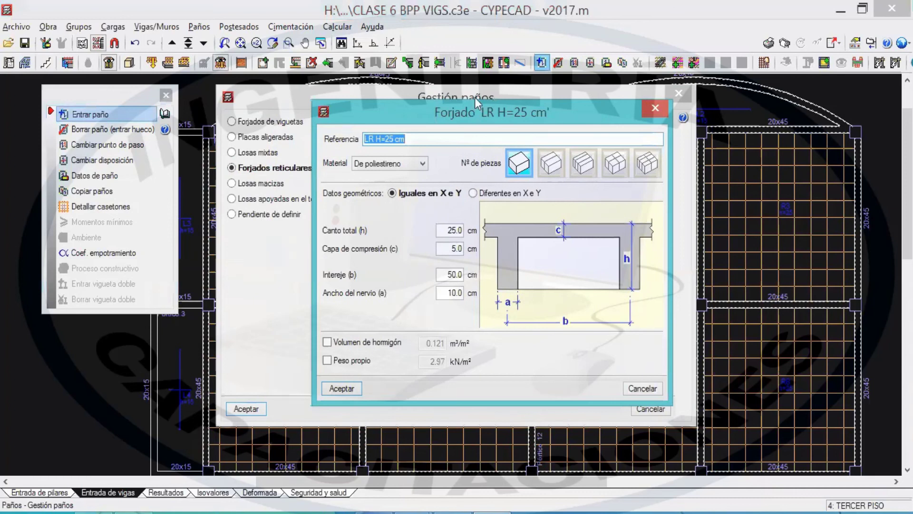
- Draw a red curly brace beside the cross-section diagram of the waffle slab definition
key(ctrl+shift+d)
mouse_move(650, 194)
mouse_down()
mouse_move(666, 191)
mouse_move(677, 350)
mouse_move(659, 355)
mouse_up()
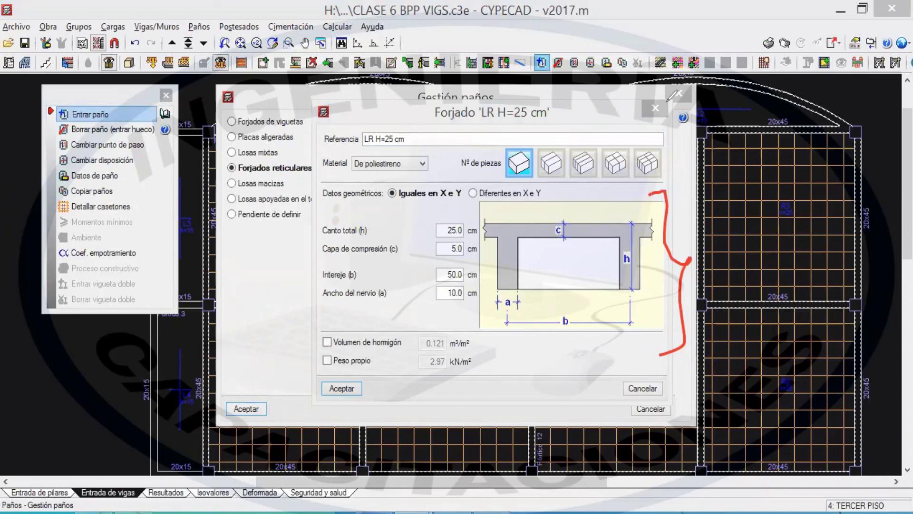
click(585, 199)
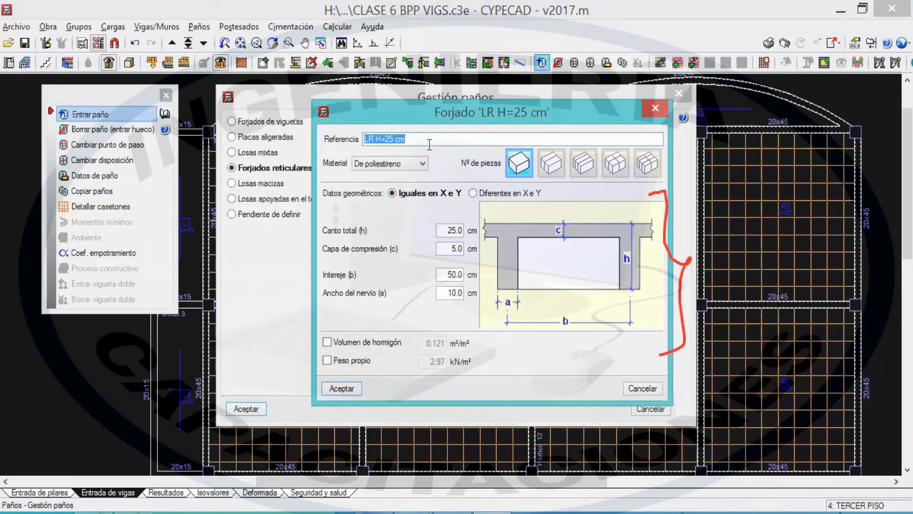
click(447, 95)
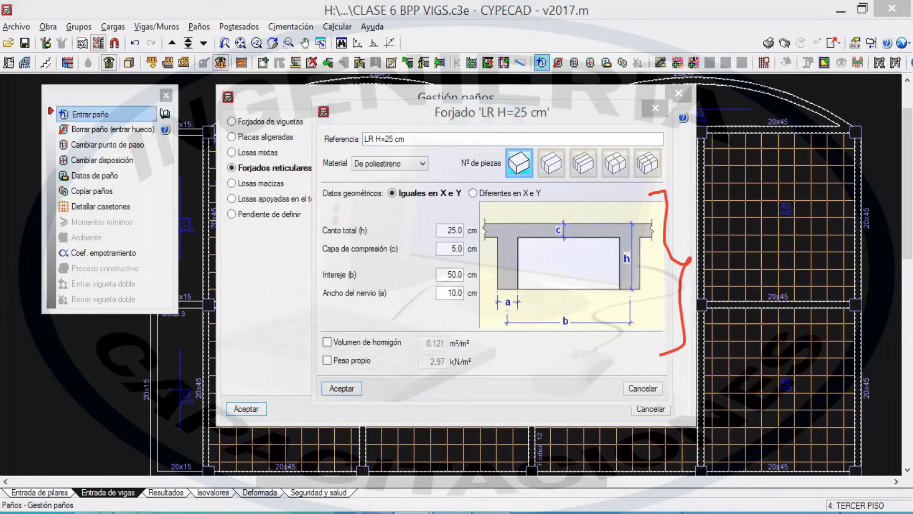
- Switch to the Excel predimensioning workbook and examine the side lengths, slab thickness and load summary on the LOSA MACIZA sheet
key(alt+Tab)
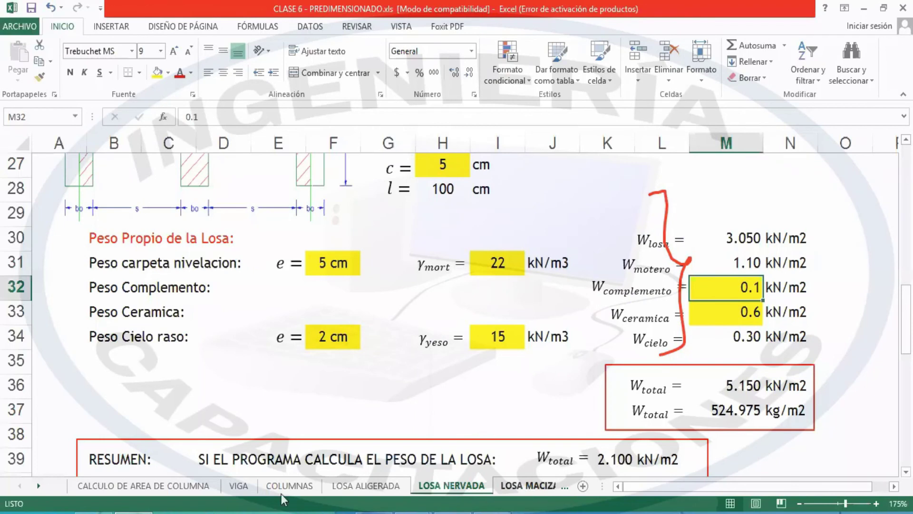
click(37, 485)
click(388, 489)
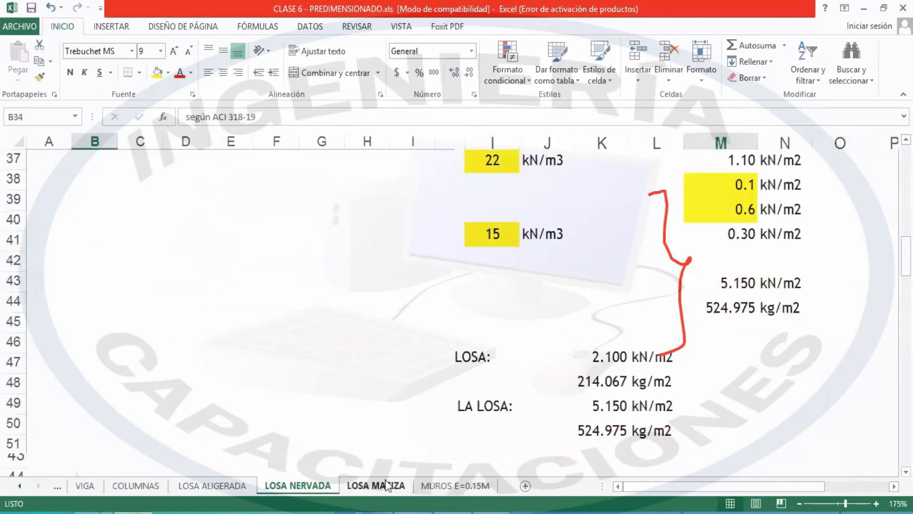
scroll(581, 332, up, 2)
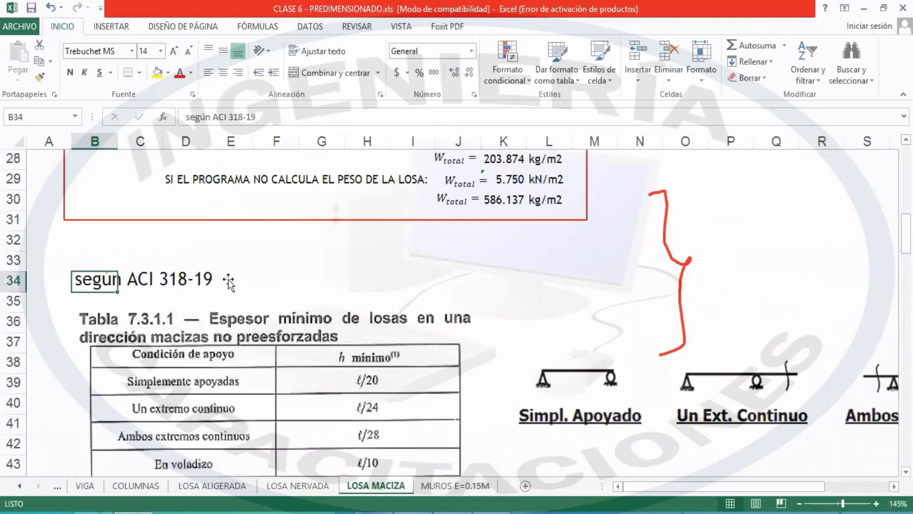
scroll(228, 282, up, 9)
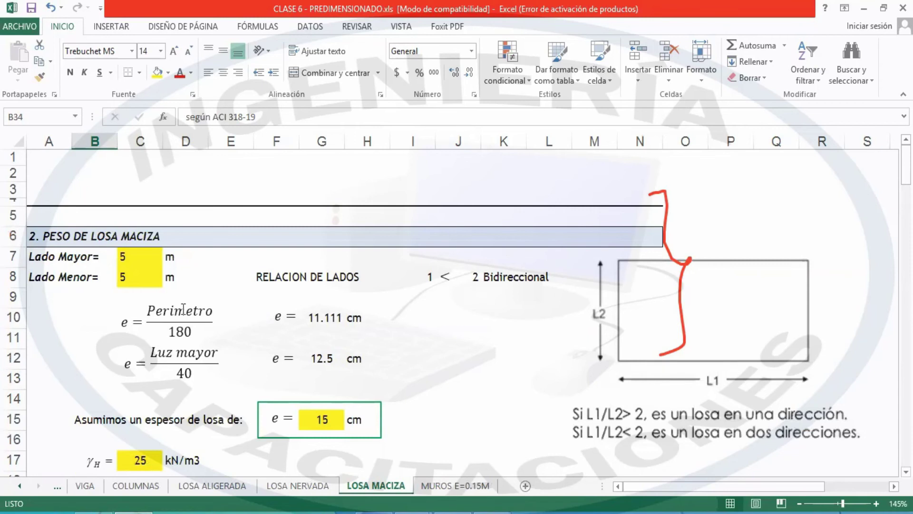
click(137, 260)
click(141, 269)
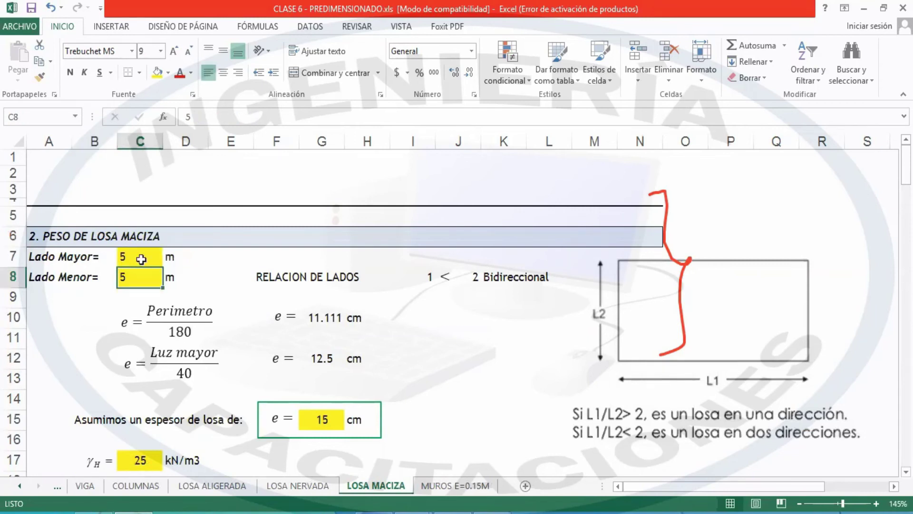
scroll(392, 384, down, 1)
click(319, 374)
scroll(320, 372, down, 4)
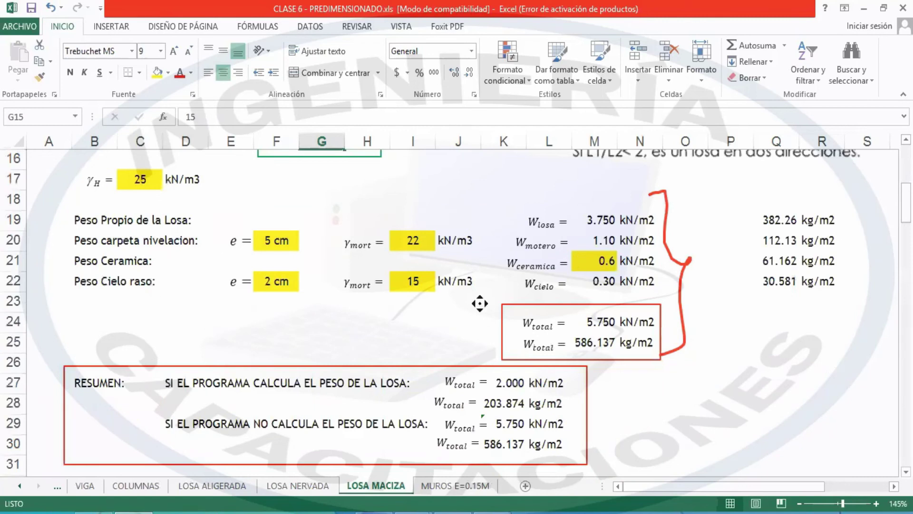
scroll(478, 305, up, 4)
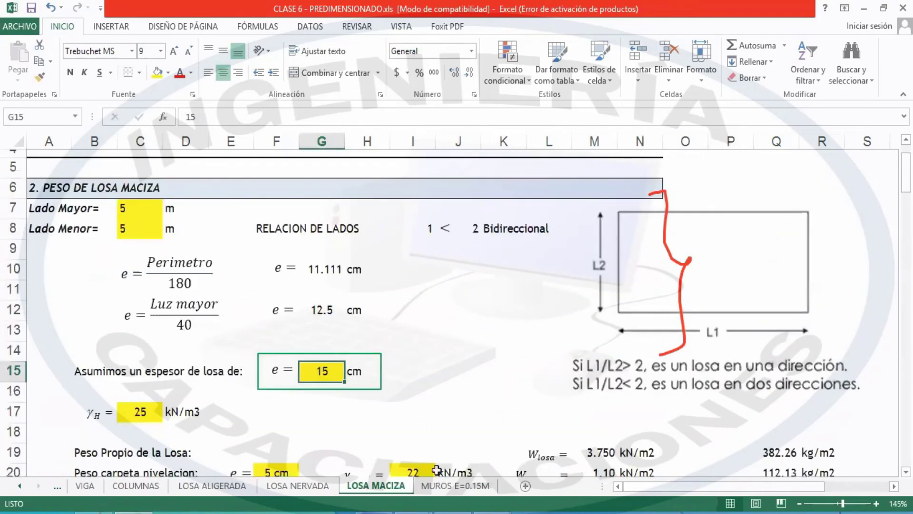
- Examine the brick dimensions, pieces per square metre and unit brick weight on the MUROS E=0.15M sheet
click(435, 486)
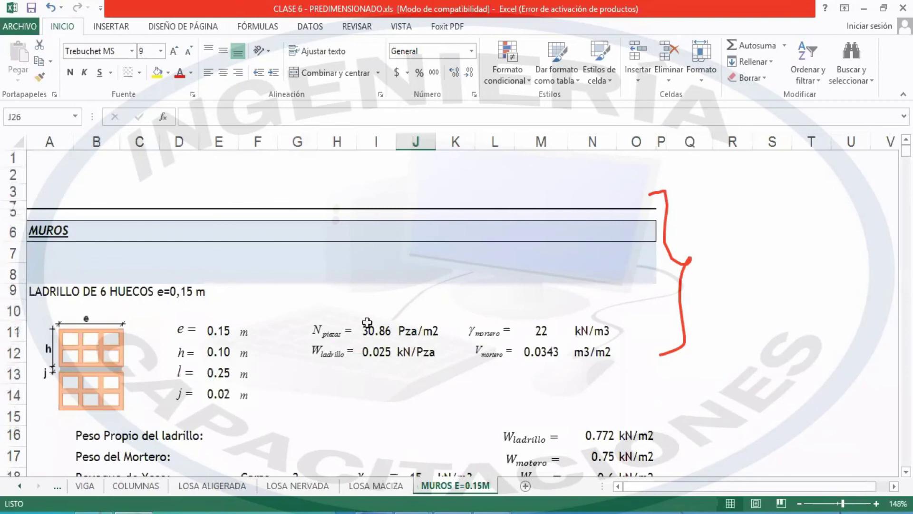
scroll(368, 328, down, 6)
scroll(368, 323, up, 6)
scroll(363, 327, down, 3)
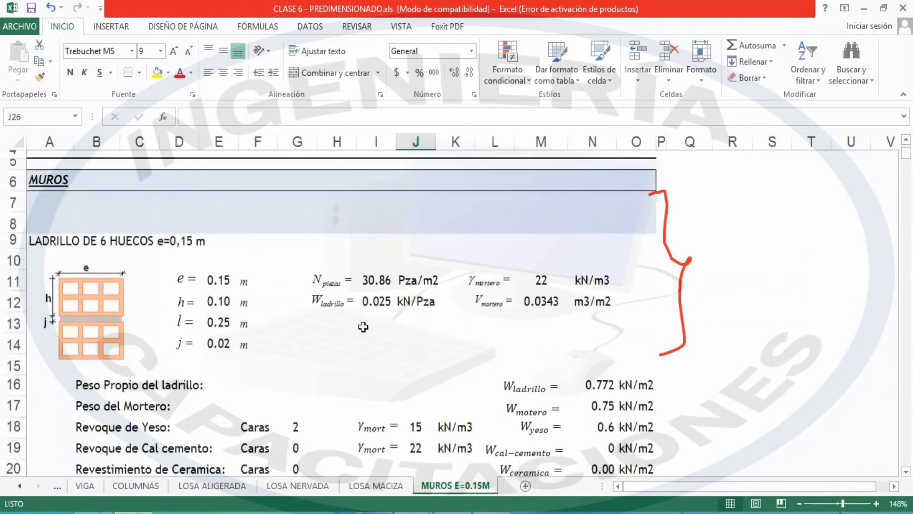
scroll(162, 270, up, 1)
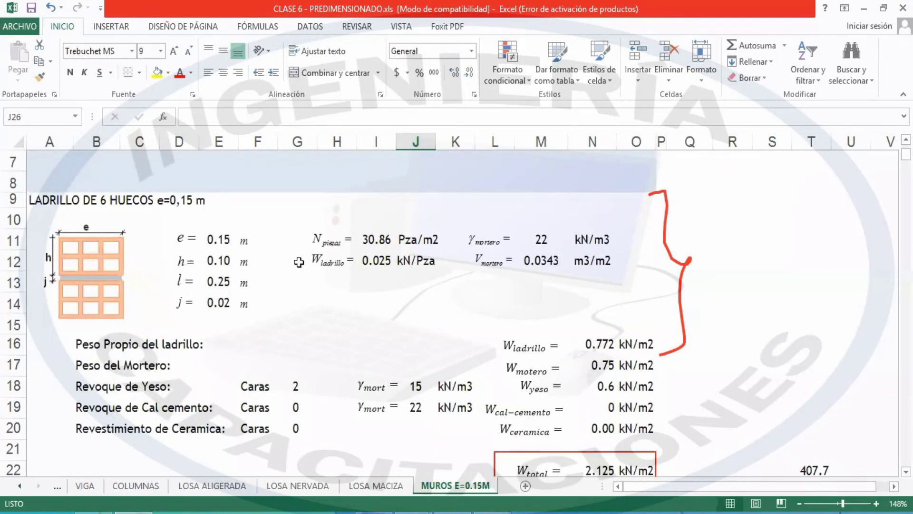
click(216, 237)
click(216, 277)
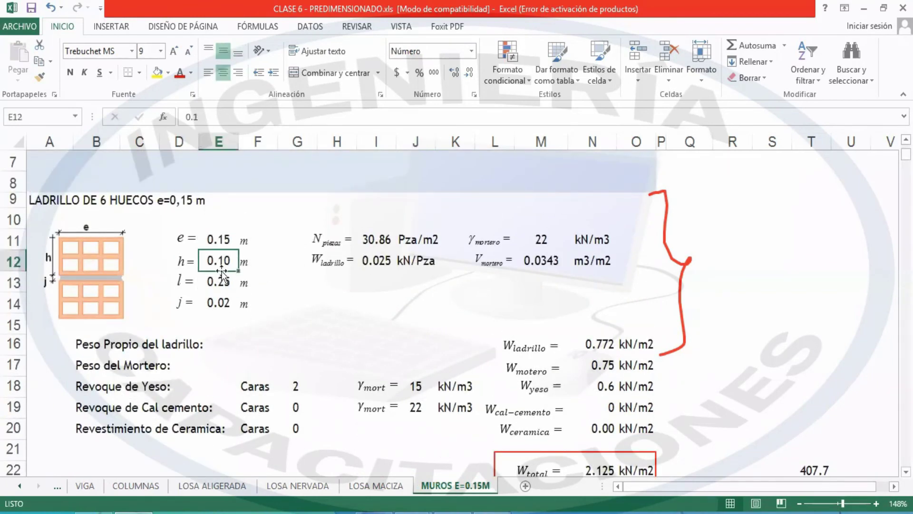
click(404, 240)
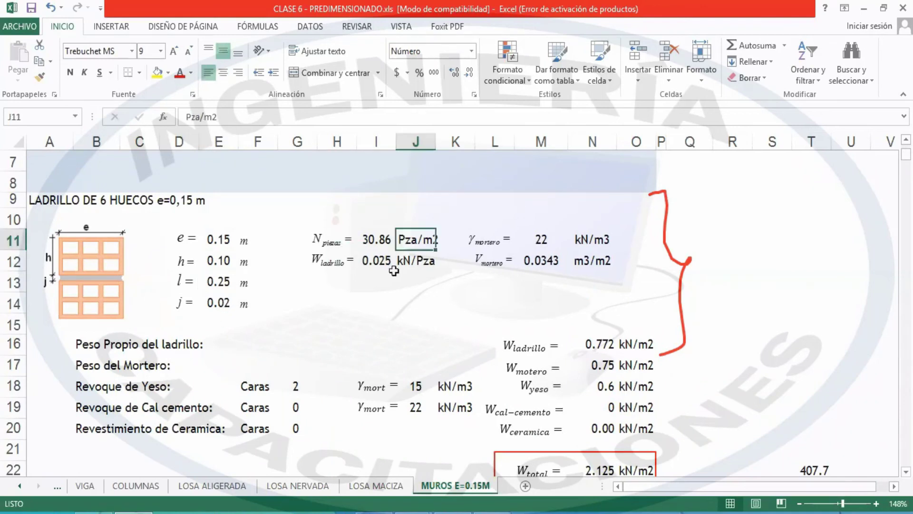
click(376, 281)
scroll(357, 337, down, 1)
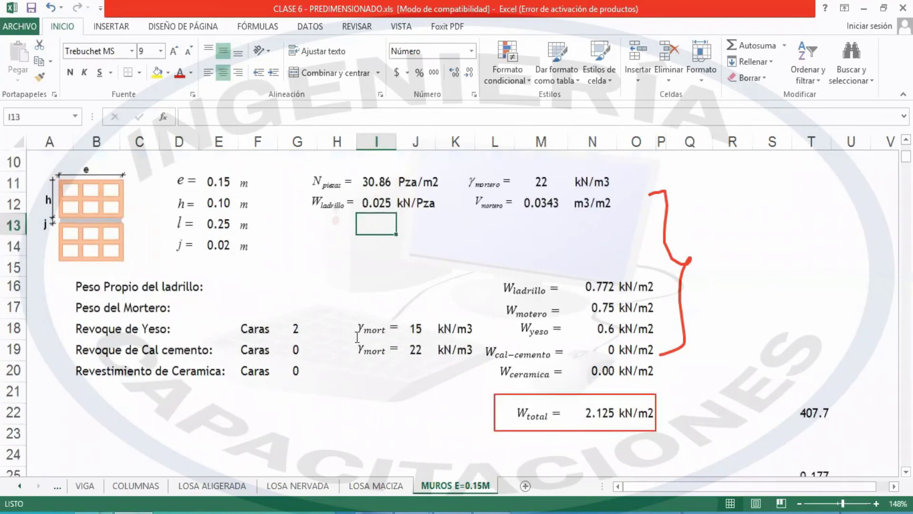
- Examine the wall's plaster data, total weight, wall height and weight per linear metre on the MUROS E=0.15M sheet
click(422, 328)
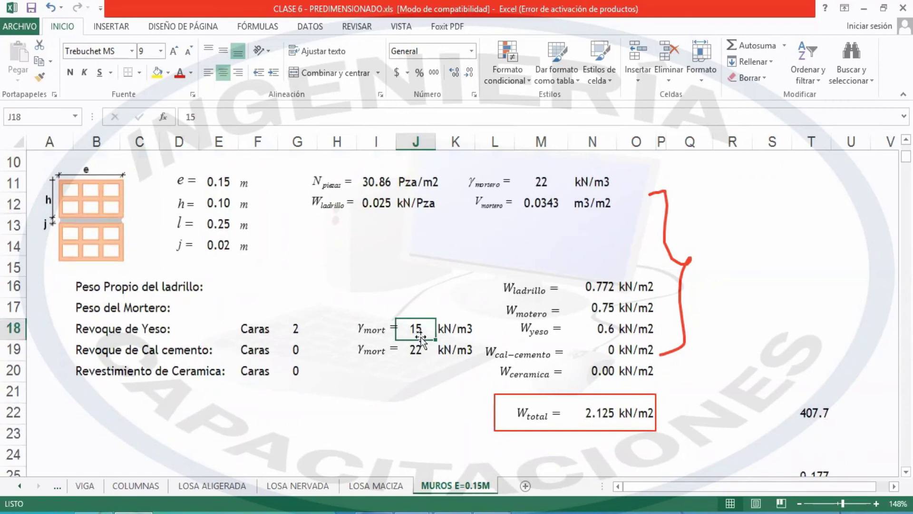
click(252, 328)
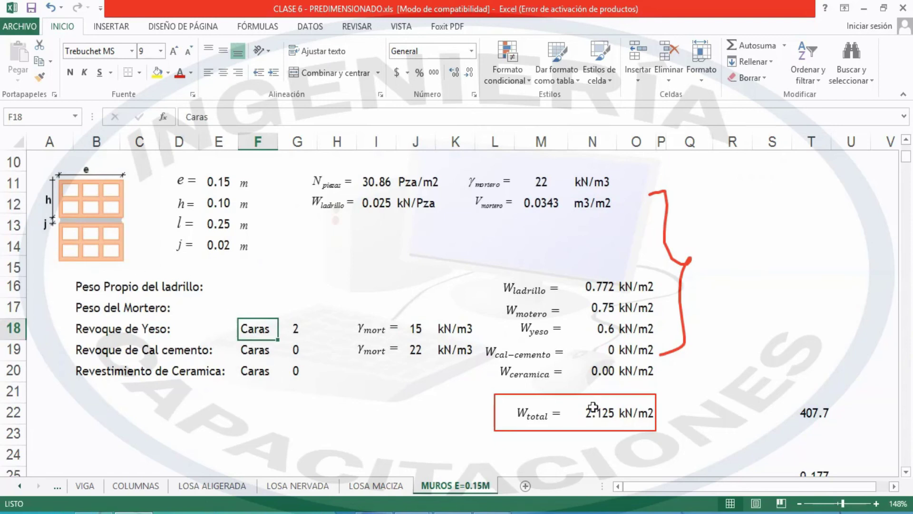
click(611, 405)
scroll(279, 409, down, 3)
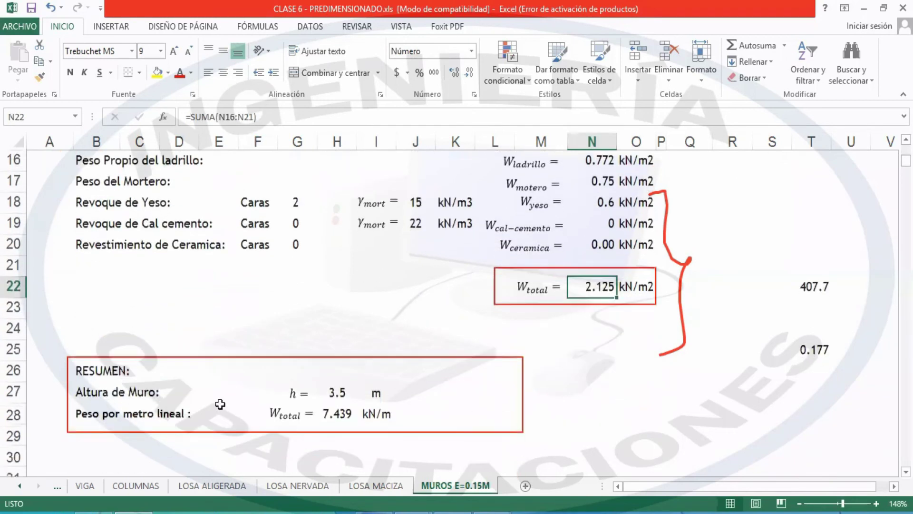
click(345, 329)
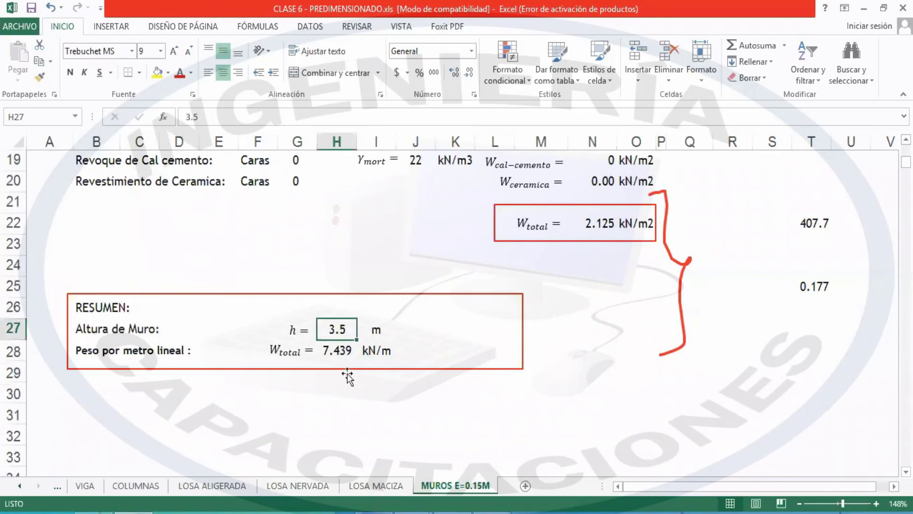
click(344, 354)
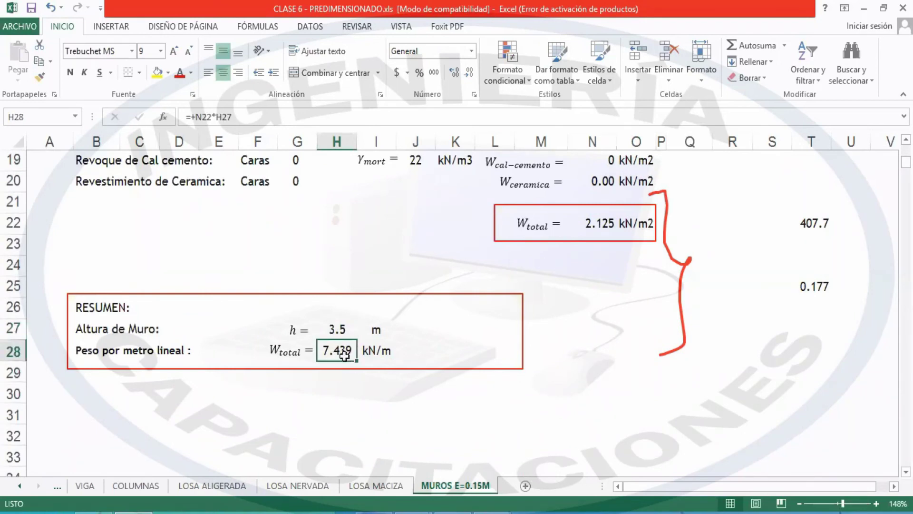
scroll(373, 291, up, 4)
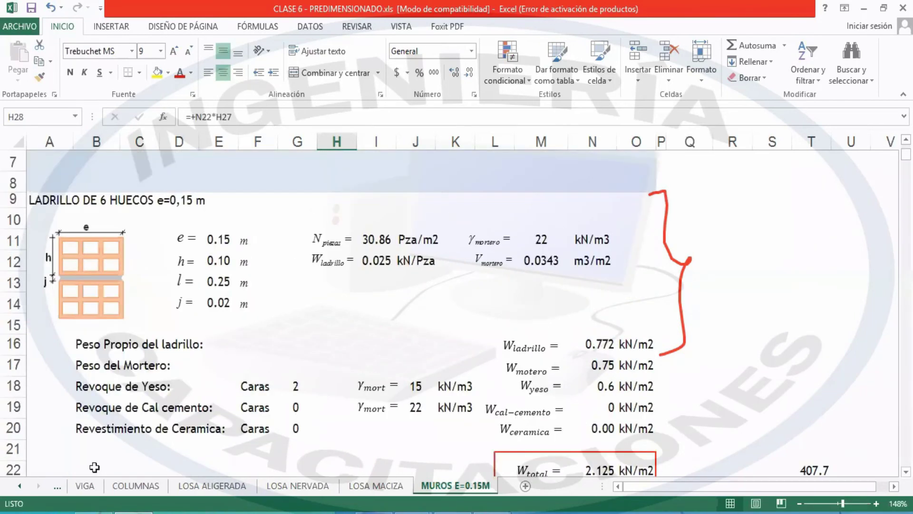
click(24, 487)
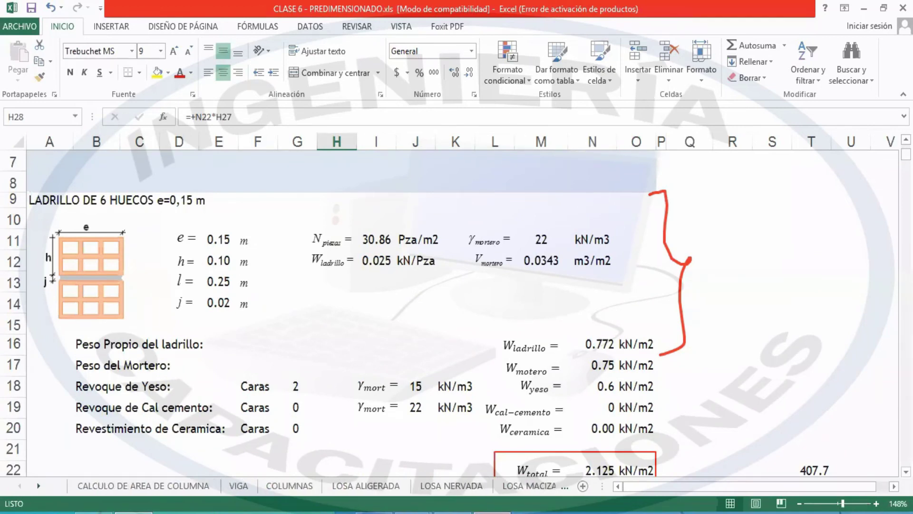
- Return to CYPECAD, cancel the waffle slab definition and close the panel management tools
key(alt+Tab)
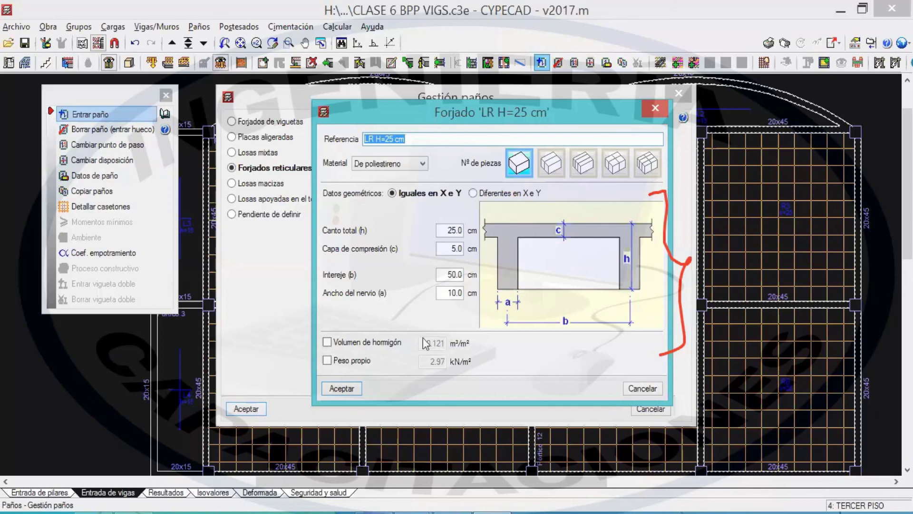
click(637, 393)
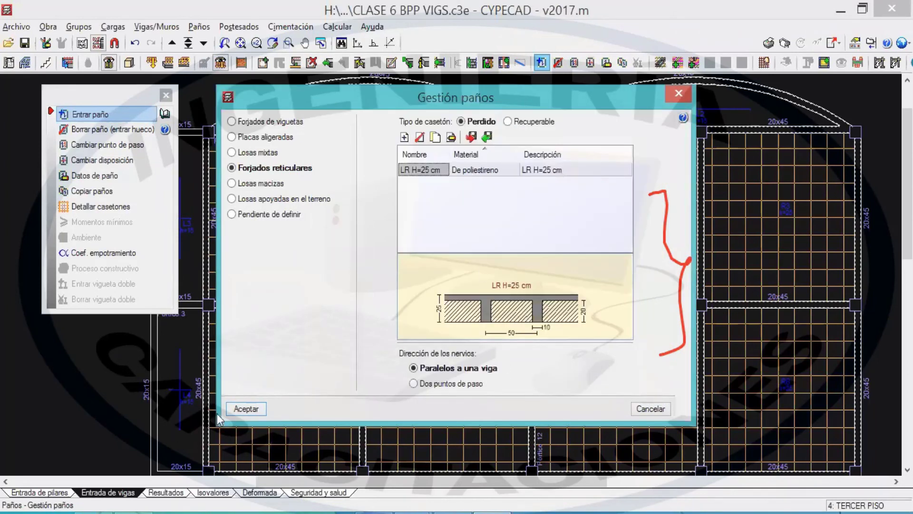
key(Return)
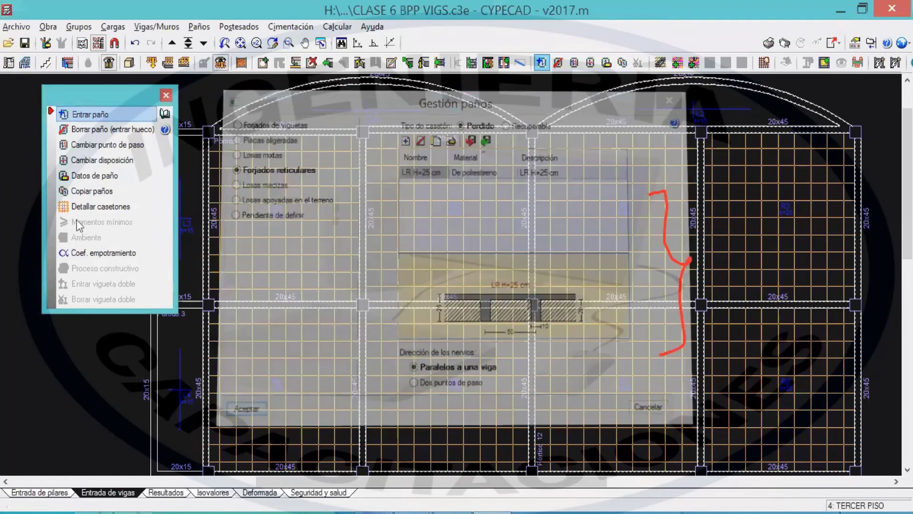
click(166, 93)
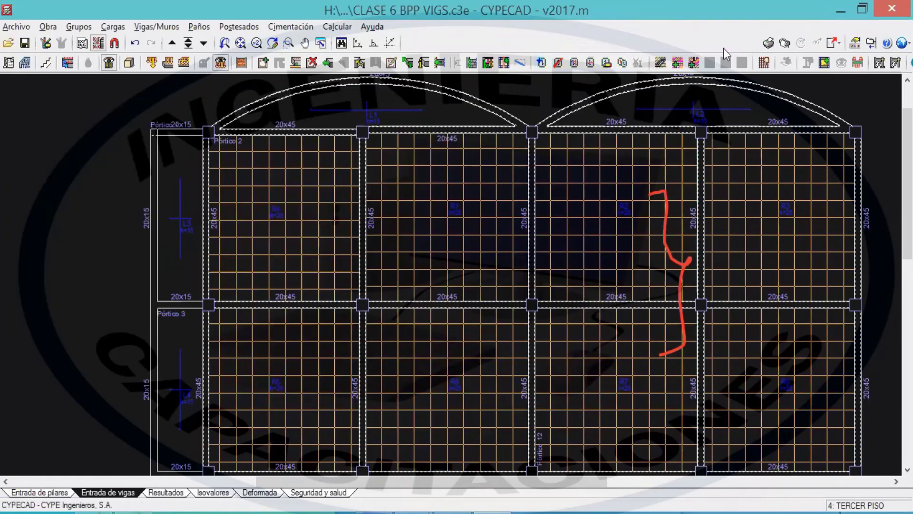
- Reopen the panel entry settings and show the options for joist slabs (Forjados de viguetas)
mouse_move(407, 162)
middle_down()
mouse_move(429, 157)
mouse_move(393, 176)
middle_up()
click(199, 26)
click(245, 42)
click(114, 110)
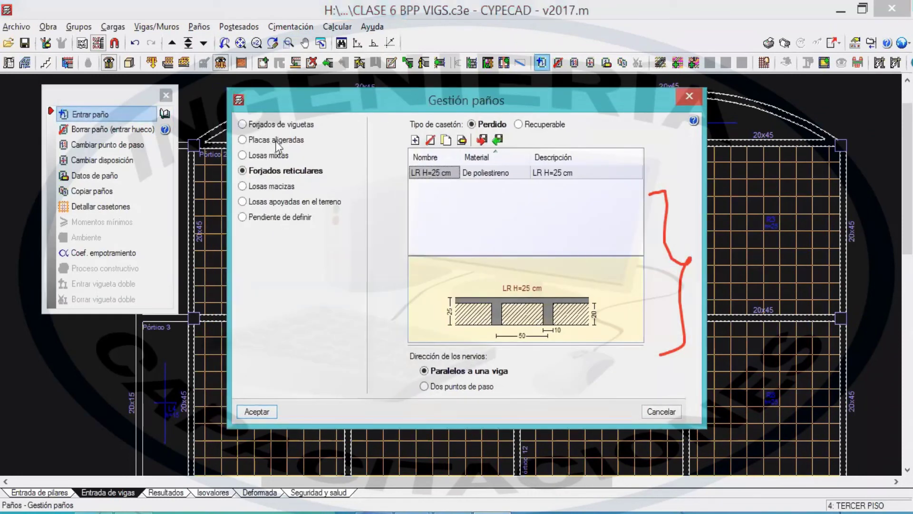
click(283, 126)
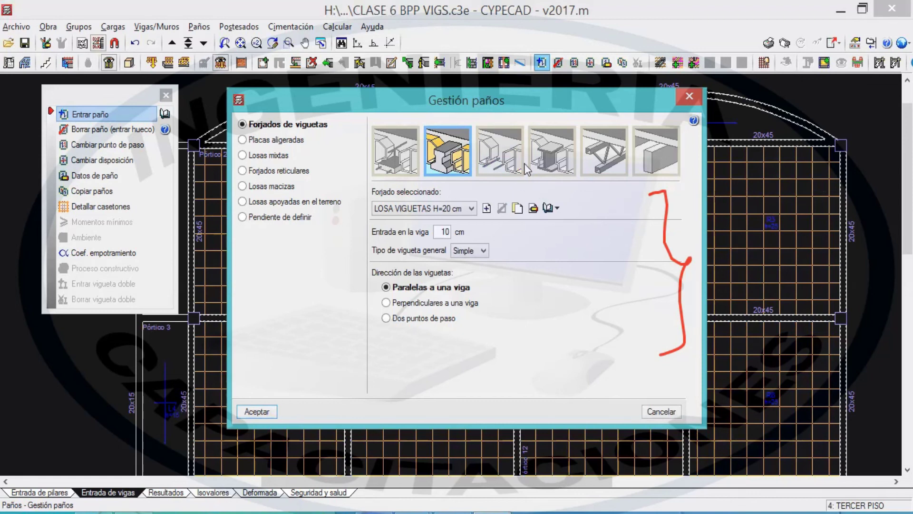
- Try to show the options for hollow-core slabs (Placas aligeradas) in the panel settings
click(286, 141)
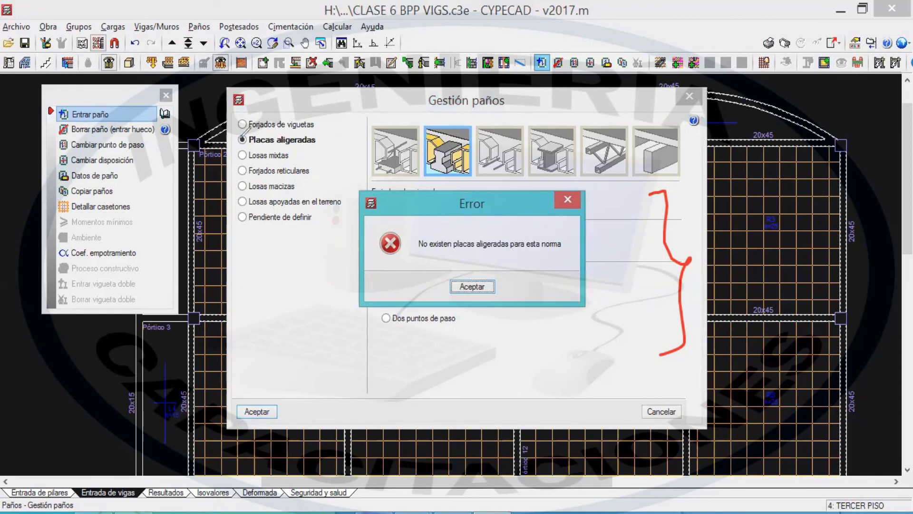
key(ctrl+2)
drag(233, 152, 300, 151)
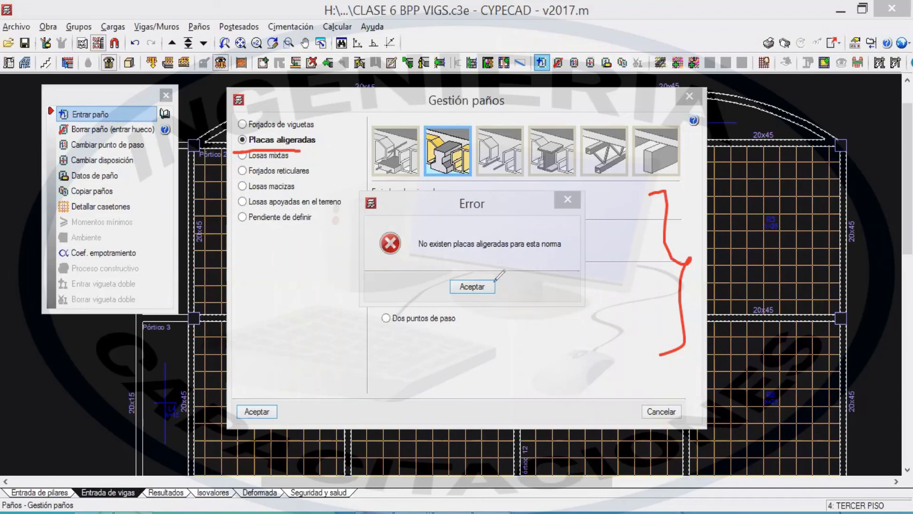
drag(515, 318, 664, 324)
mouse_move(518, 325)
mouse_down()
mouse_move(481, 354)
mouse_move(509, 393)
mouse_move(697, 393)
mouse_up()
mouse_move(658, 325)
mouse_down()
mouse_move(701, 387)
mouse_move(696, 393)
mouse_up()
mouse_move(537, 366)
mouse_down()
mouse_move(528, 354)
mouse_move(554, 369)
mouse_move(539, 372)
mouse_up()
mouse_move(596, 363)
mouse_down()
mouse_move(613, 355)
mouse_move(597, 362)
mouse_up()
mouse_move(655, 362)
mouse_down()
mouse_move(670, 364)
mouse_move(658, 370)
mouse_up()
mouse_move(560, 357)
mouse_down()
mouse_move(533, 354)
mouse_move(558, 349)
mouse_move(528, 376)
mouse_move(588, 350)
mouse_move(671, 366)
mouse_move(645, 351)
mouse_move(640, 359)
mouse_up()
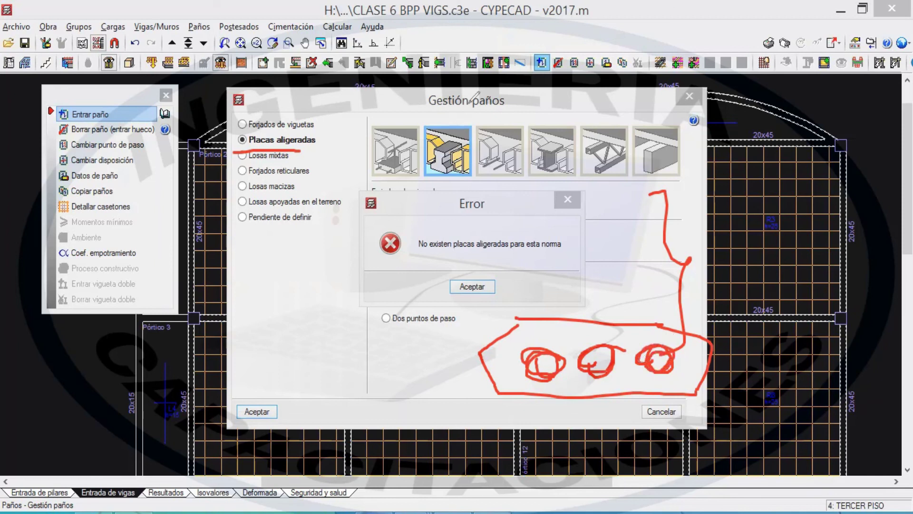
mouse_move(523, 343)
mouse_down()
mouse_move(544, 306)
mouse_move(602, 362)
mouse_move(518, 361)
mouse_move(684, 355)
mouse_up()
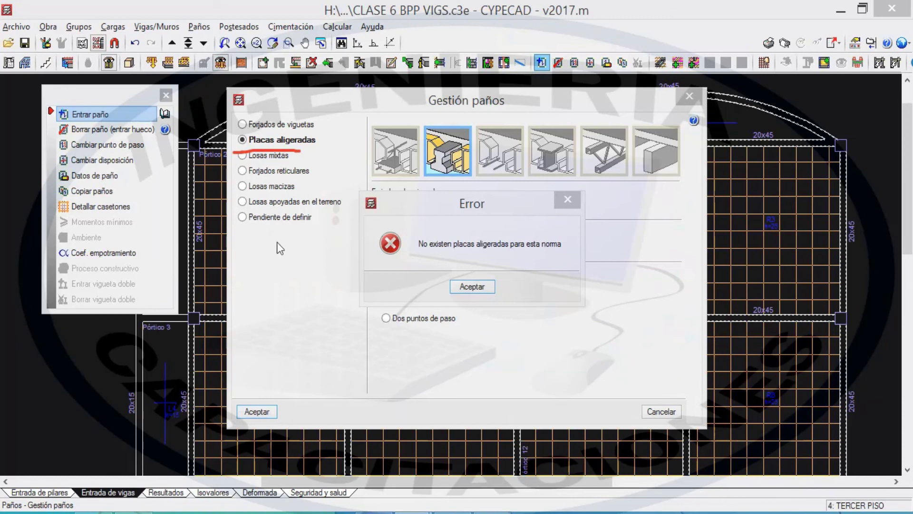
- Dismiss the error and close the selection window for Placas aligeradas
click(470, 286)
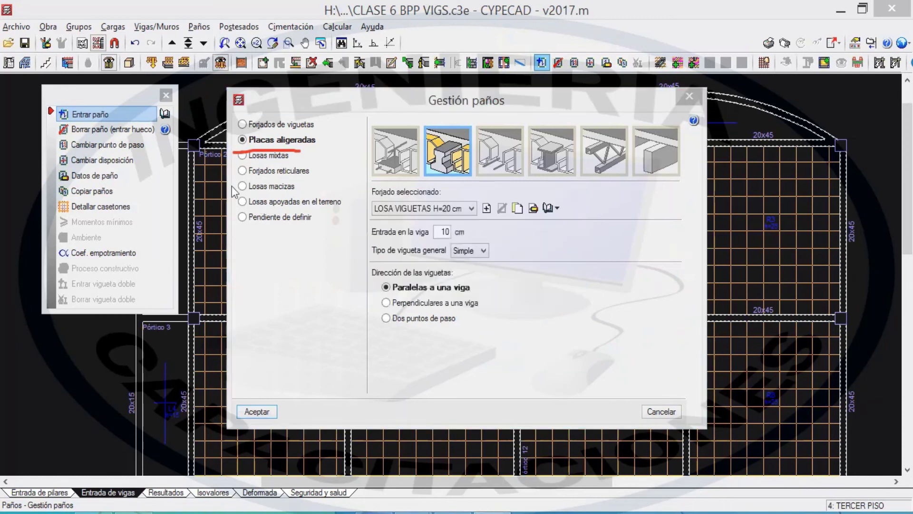
click(641, 103)
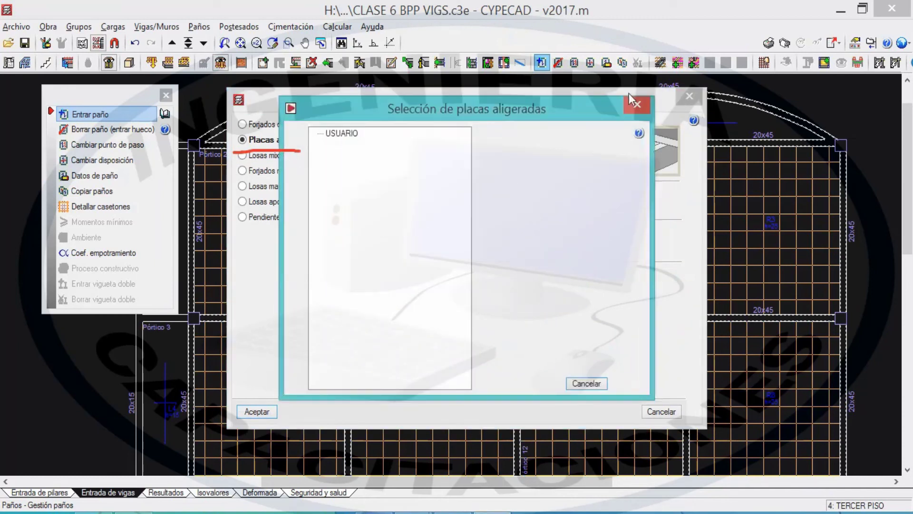
click(637, 103)
- Review the panel options for Losas mixtas, Forjados reticulares, Losas macizas and Pendiente de definir
click(267, 160)
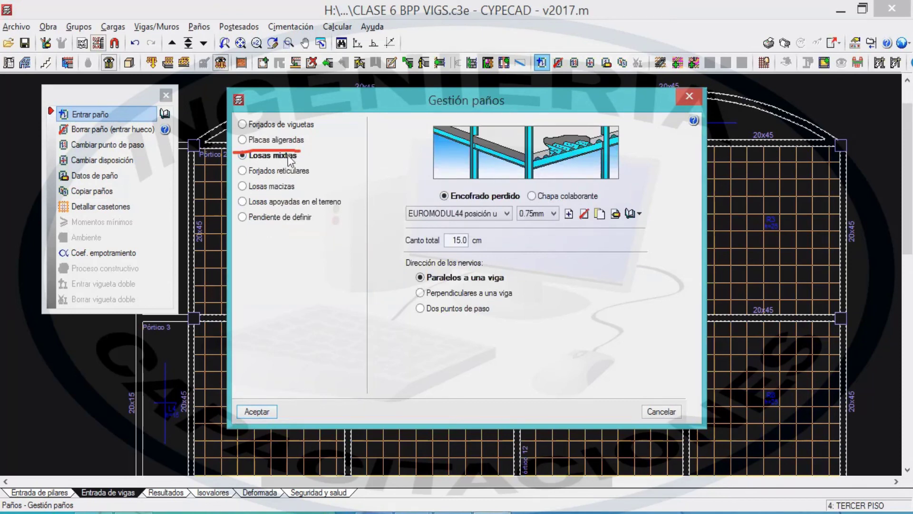
mouse_move(287, 160)
click(300, 174)
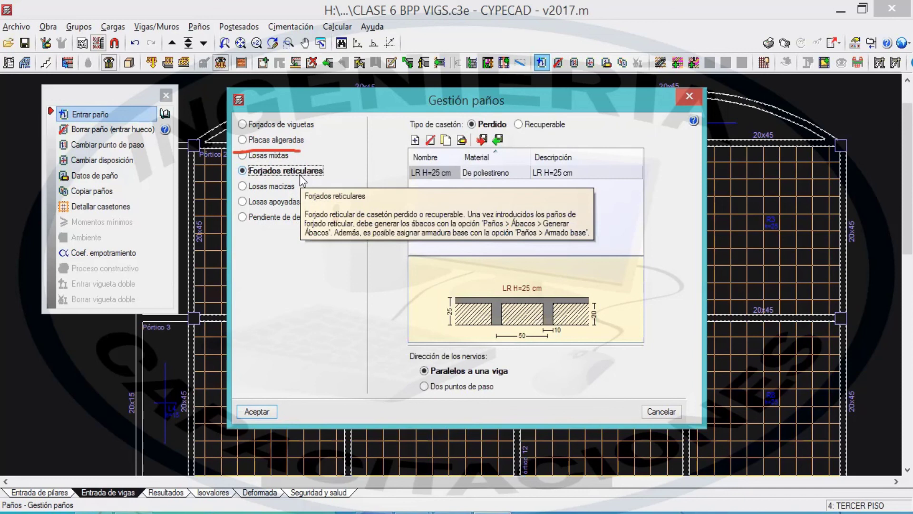
click(275, 186)
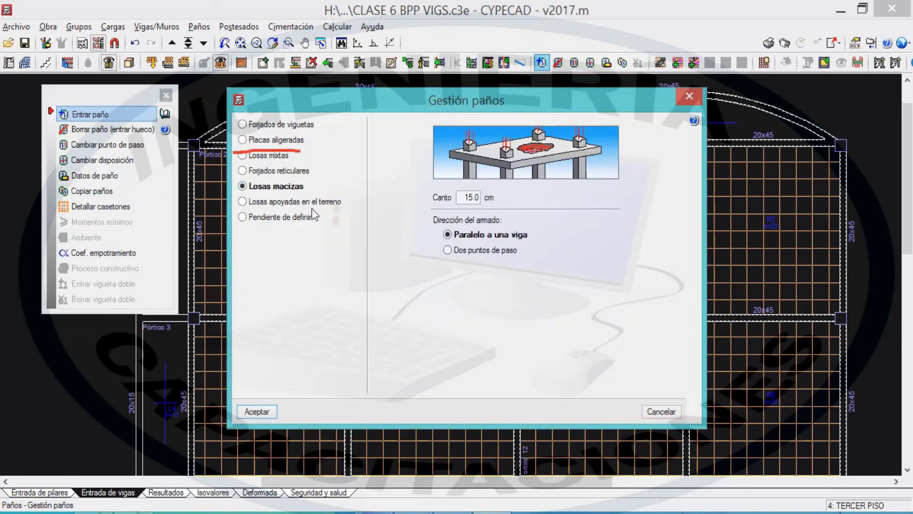
click(312, 216)
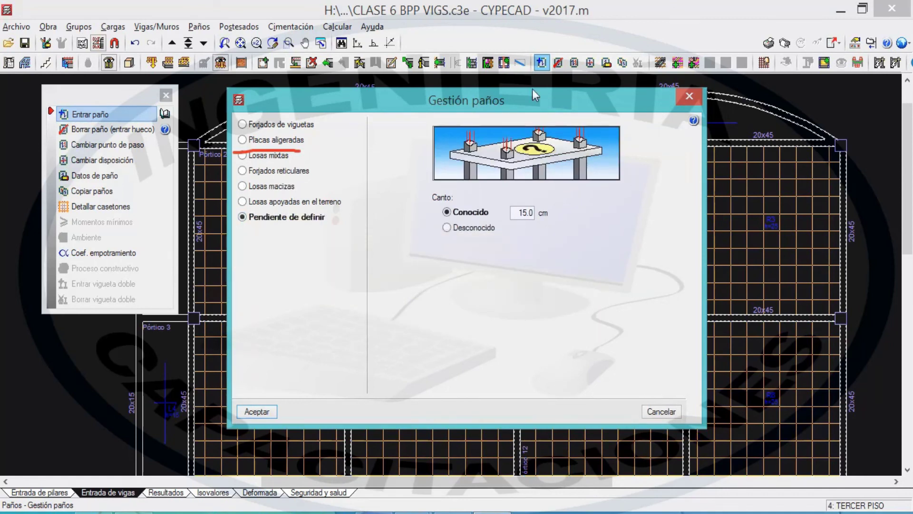
key(ctrl+shift+2)
drag(750, 203, 758, 247)
click(765, 276)
mouse_move(840, 193)
mouse_down()
mouse_move(806, 155)
mouse_move(860, 266)
mouse_move(803, 207)
mouse_move(756, 201)
mouse_up()
key(ctrl+shift+5)
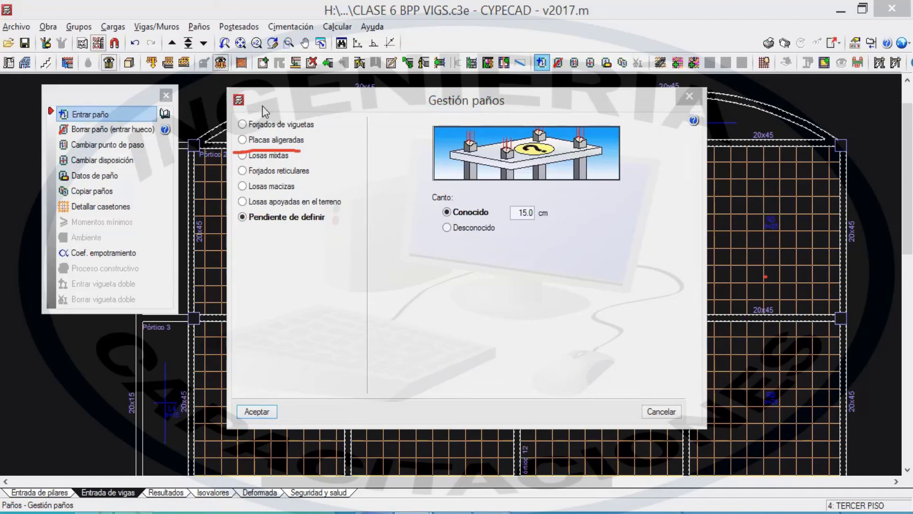
- Accept the Pendiente de definir panel type and close the panel management tools
click(253, 417)
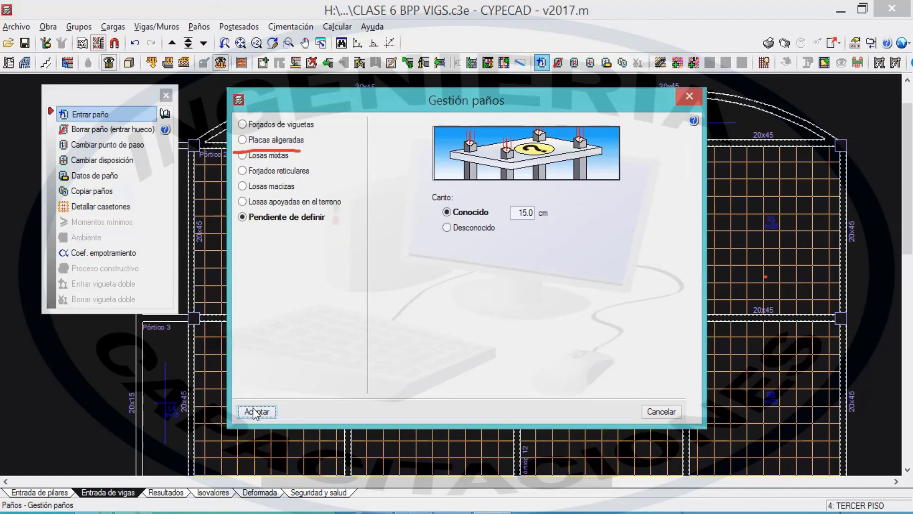
click(255, 413)
click(163, 91)
click(199, 26)
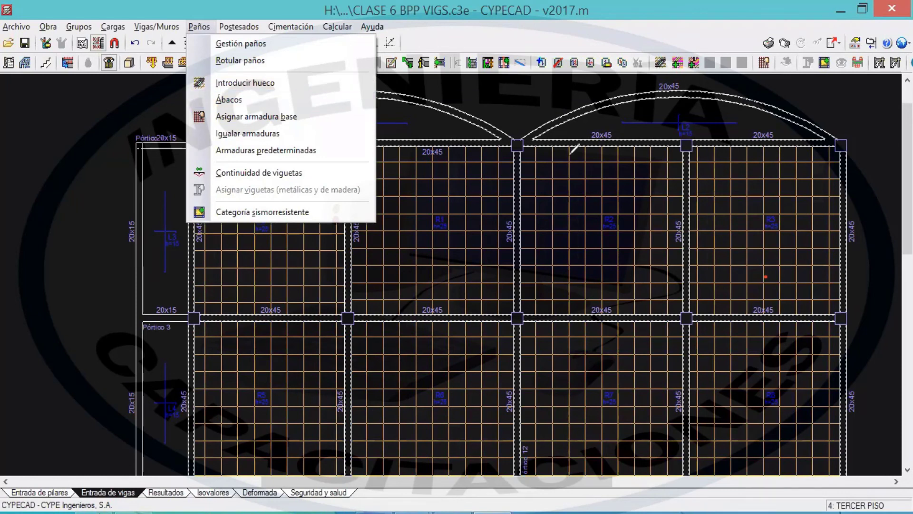
click(596, 208)
mouse_move(685, 190)
mouse_down()
mouse_move(590, 193)
mouse_move(648, 271)
mouse_move(691, 282)
mouse_up()
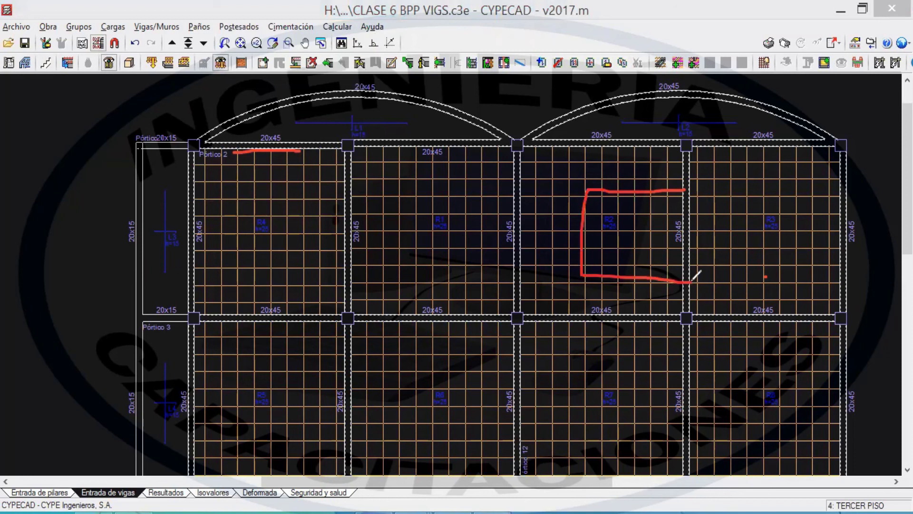
drag(667, 216, 637, 254)
drag(387, 172, 386, 210)
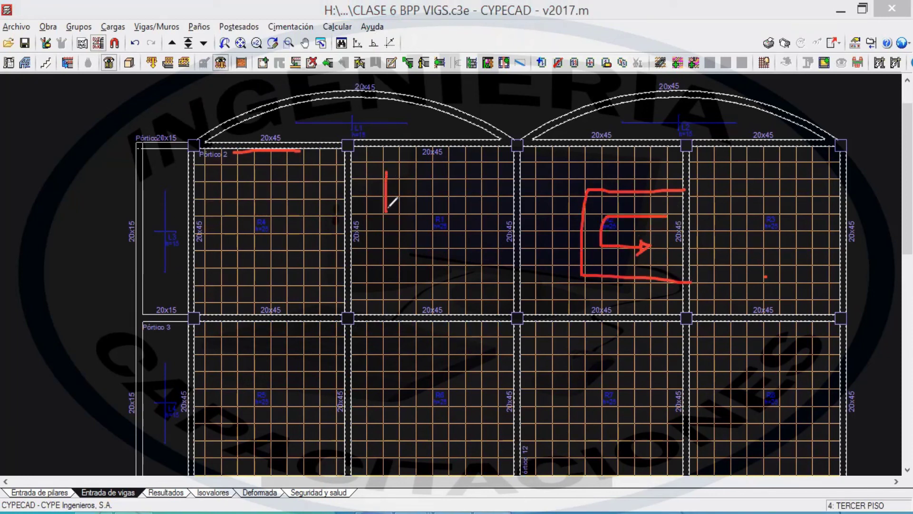
mouse_move(387, 173)
mouse_down()
mouse_move(425, 175)
mouse_move(395, 210)
mouse_up()
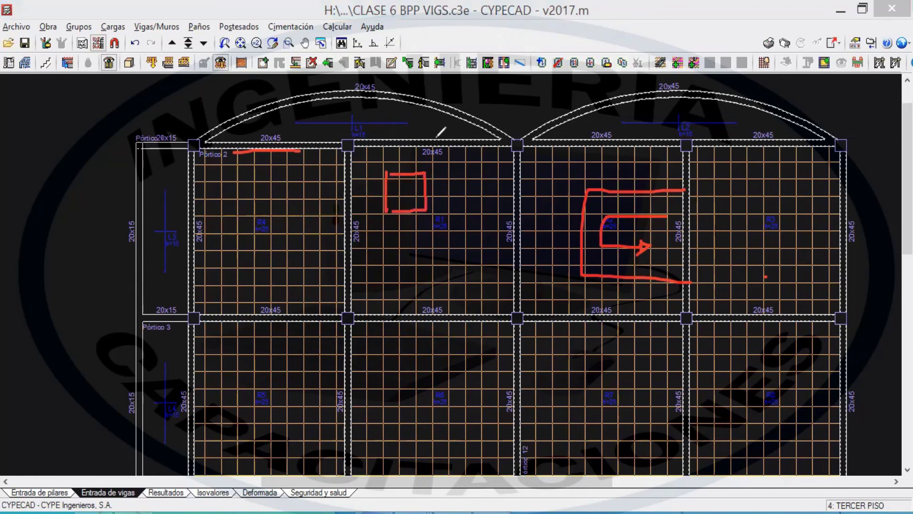
drag(386, 172, 381, 172)
mouse_move(454, 339)
mouse_down()
mouse_move(448, 379)
mouse_move(498, 388)
mouse_move(443, 389)
mouse_up()
mouse_move(423, 172)
mouse_down()
mouse_move(222, 110)
mouse_move(500, 402)
mouse_move(626, 230)
mouse_move(613, 238)
mouse_up()
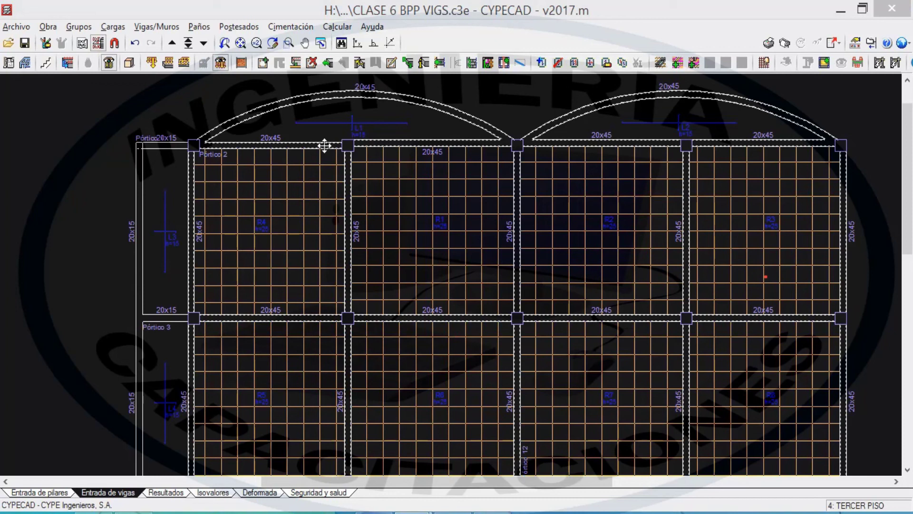
- Open the slab opening options (Introducir hueco) and move their dialog clear of the panels on the plan's right side
click(199, 26)
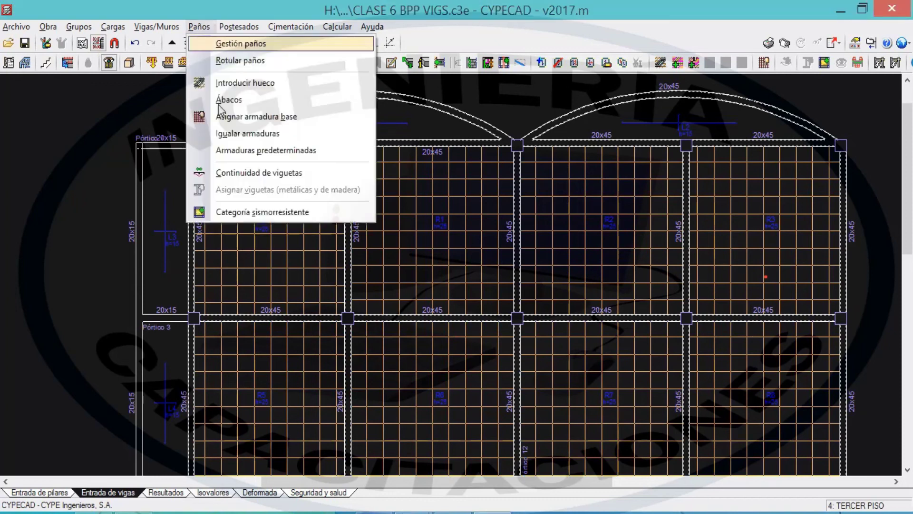
click(222, 78)
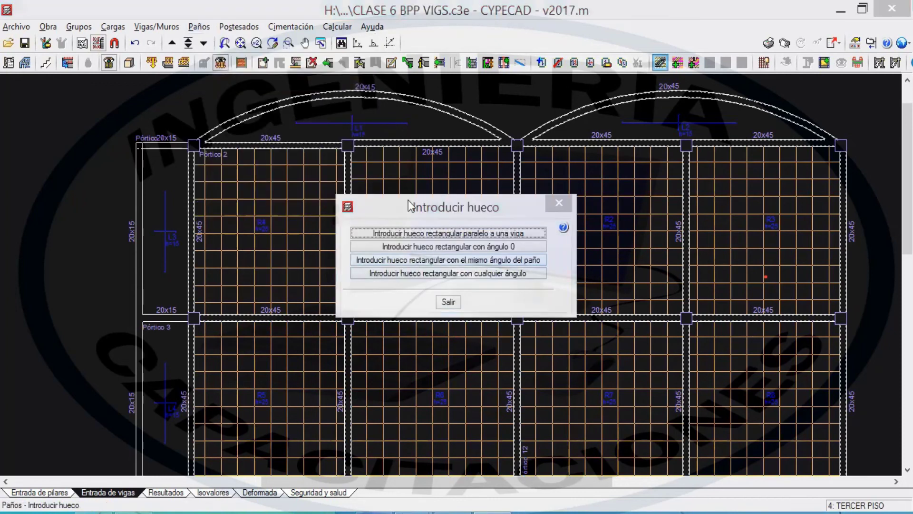
drag(392, 199, 327, 189)
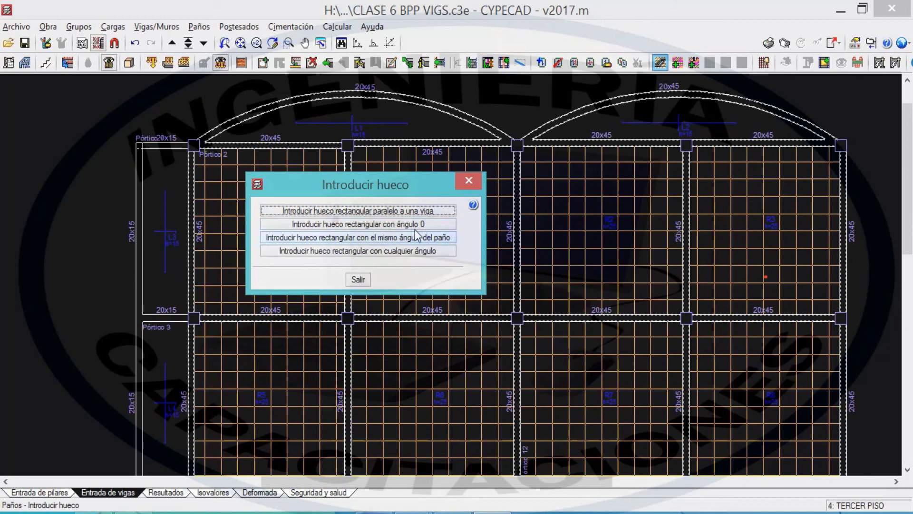
drag(780, 190, 711, 250)
drag(816, 221, 742, 288)
drag(832, 253, 739, 317)
drag(761, 172, 668, 217)
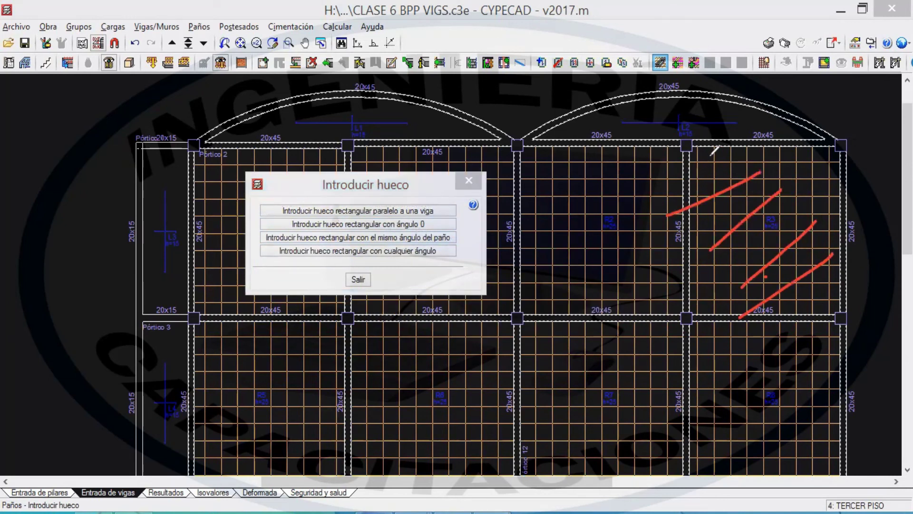
drag(707, 157, 889, 322)
drag(669, 157, 821, 294)
drag(669, 195, 783, 305)
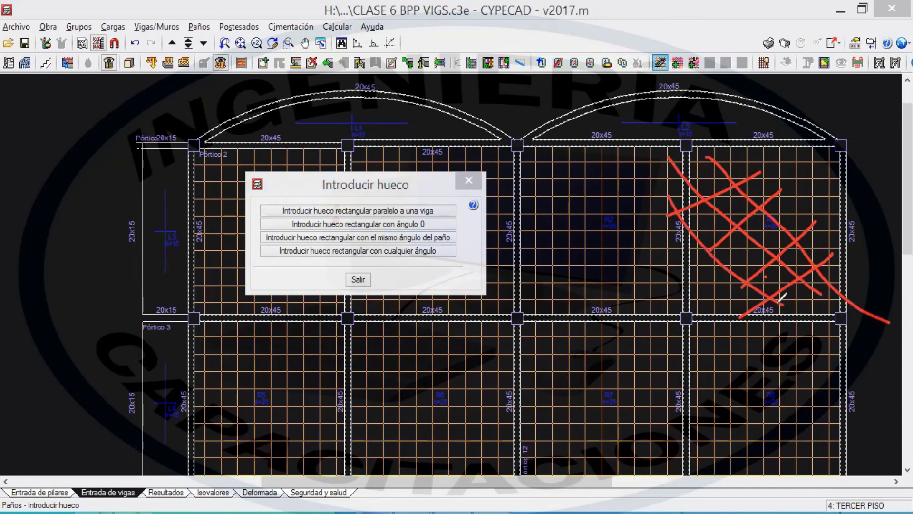
mouse_move(749, 186)
mouse_down()
mouse_move(698, 224)
mouse_move(784, 234)
mouse_move(716, 195)
mouse_up()
key(Escape)
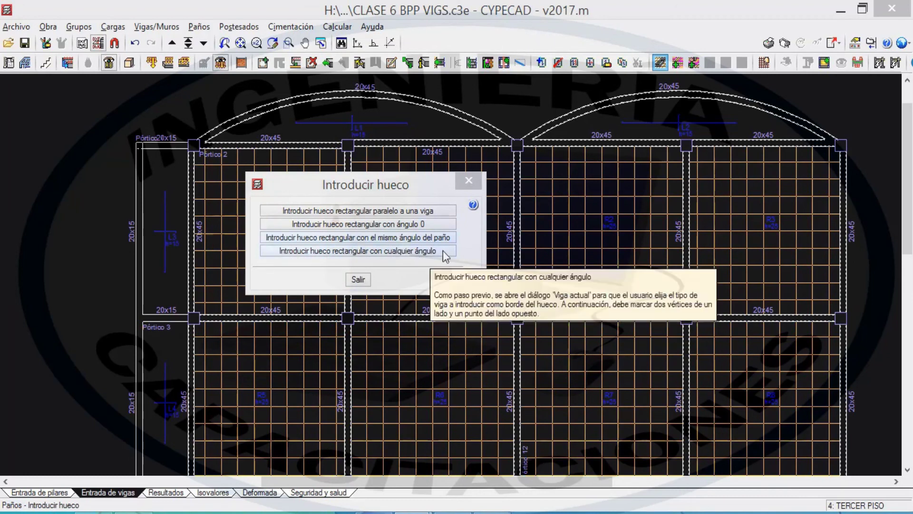
- Choose a rectangular opening parallel to a beam and set its edge beam width to 20 cm
click(396, 213)
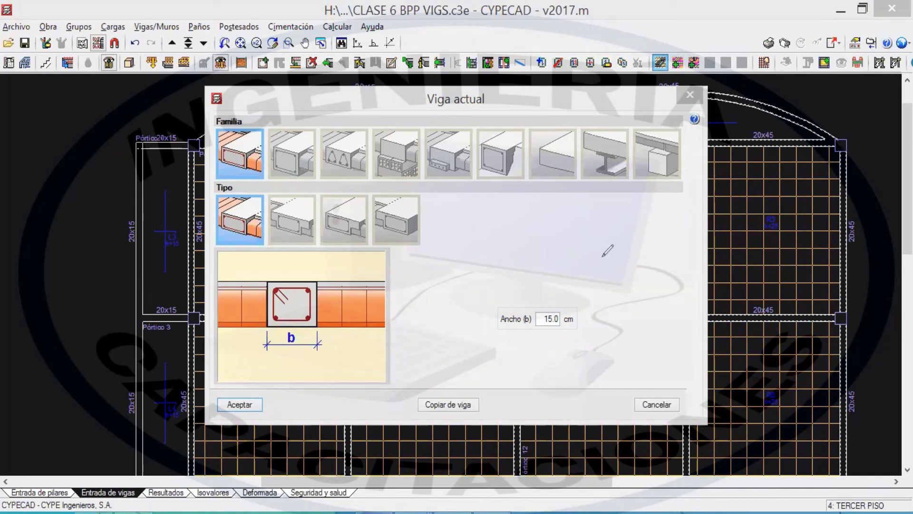
mouse_move(608, 223)
mouse_down()
mouse_move(609, 295)
mouse_move(663, 224)
mouse_move(684, 288)
mouse_move(618, 308)
mouse_move(612, 291)
mouse_up()
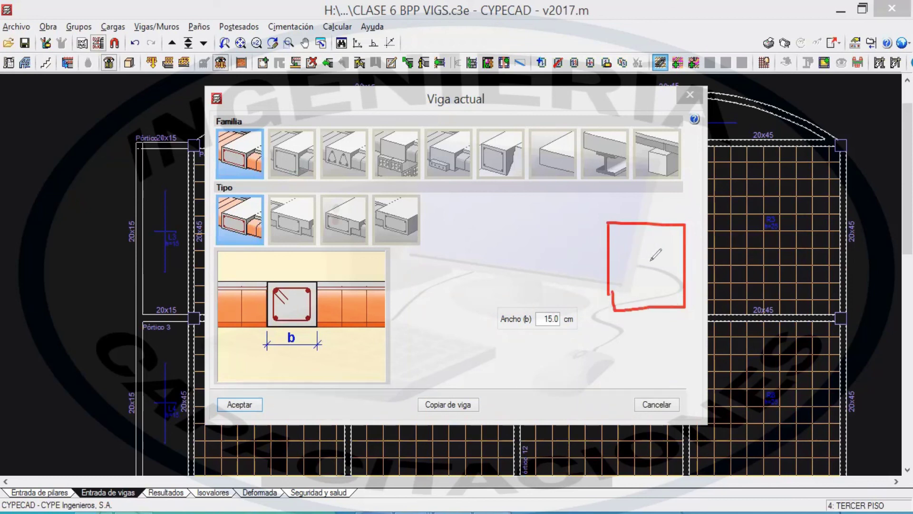
mouse_move(619, 230)
mouse_down()
mouse_move(618, 302)
mouse_move(636, 227)
mouse_move(678, 231)
mouse_move(678, 293)
mouse_move(617, 292)
mouse_up()
mouse_move(535, 224)
mouse_down()
mouse_move(608, 236)
mouse_move(581, 259)
mouse_up()
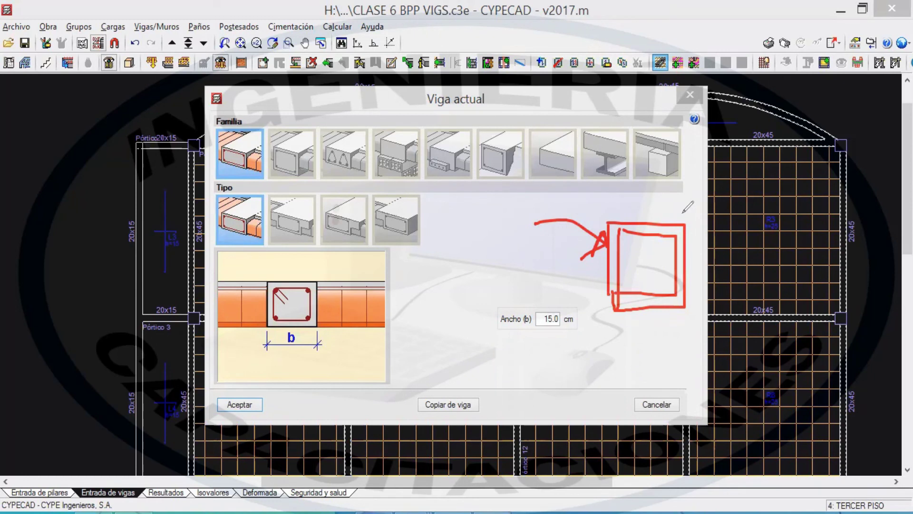
mouse_move(633, 250)
mouse_down()
mouse_move(624, 244)
mouse_move(632, 204)
mouse_move(659, 274)
mouse_up()
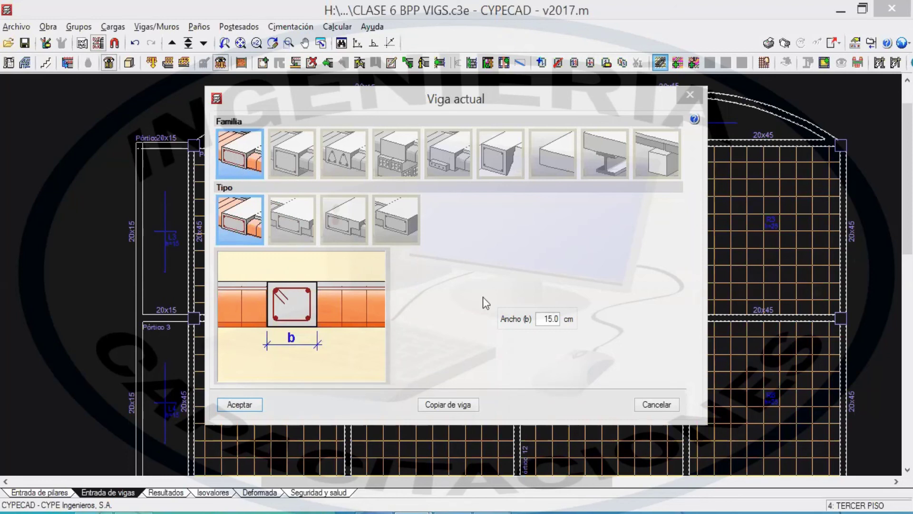
click(545, 319)
text(20)
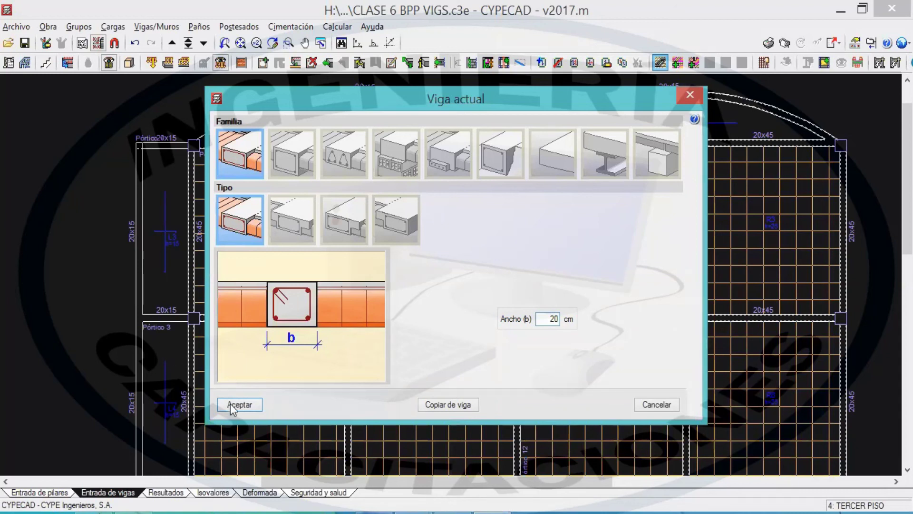
click(239, 404)
- Draw the rectangular opening in the upper-left part of panel R4, aligned with the 20x45 beam along the panel's top edge
scroll(407, 288, up, 5)
middle_drag(398, 328, 429, 253)
scroll(430, 261, down, 2)
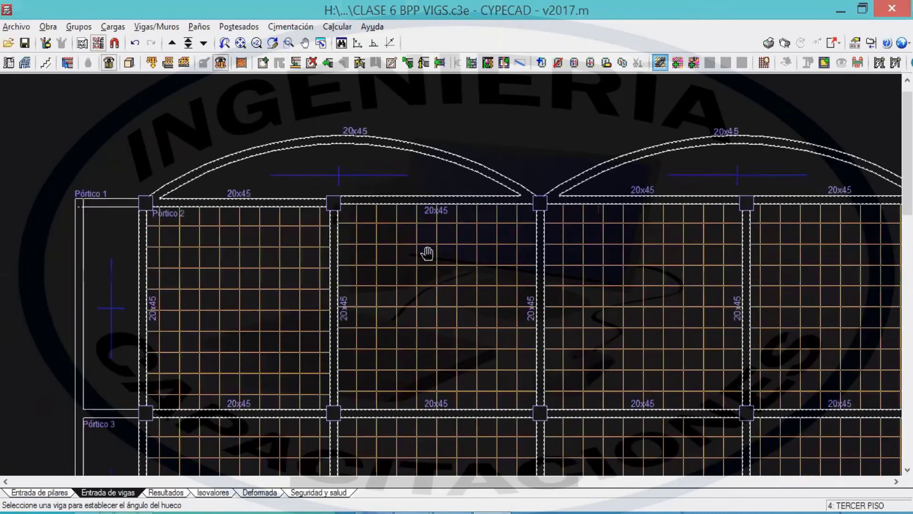
click(224, 207)
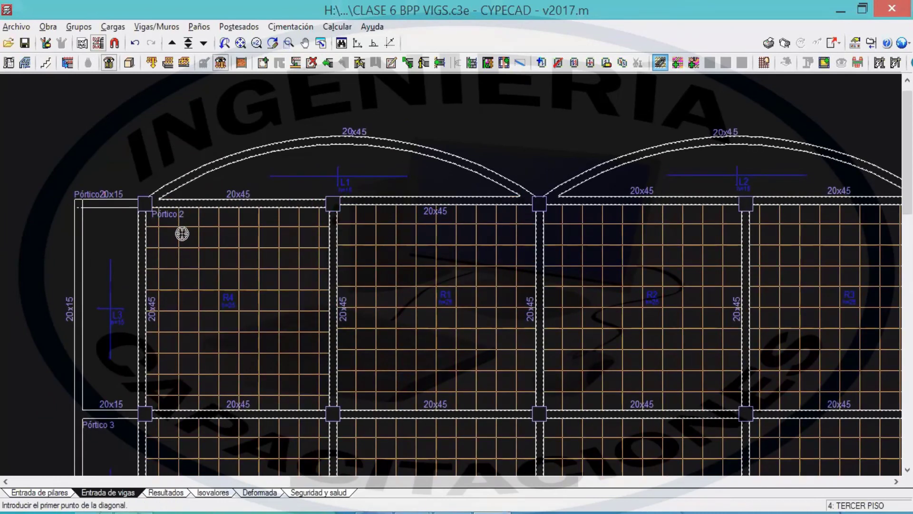
click(156, 235)
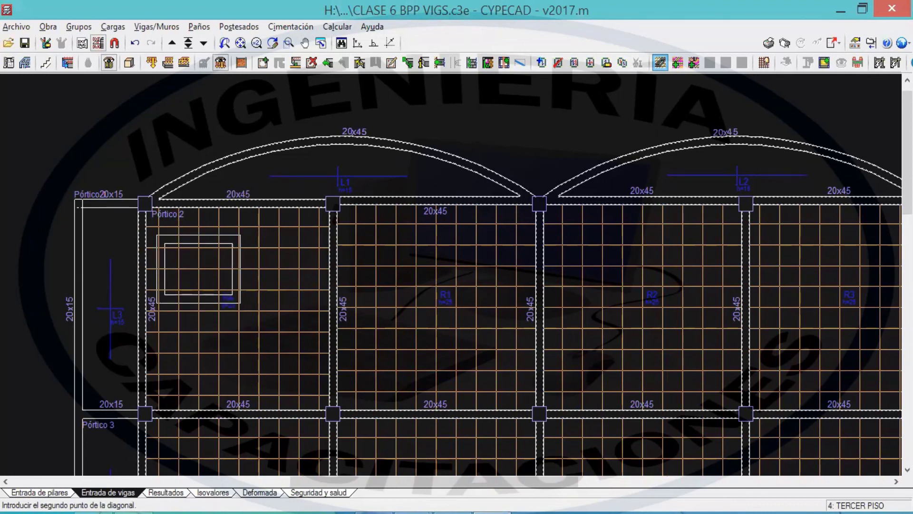
click(242, 303)
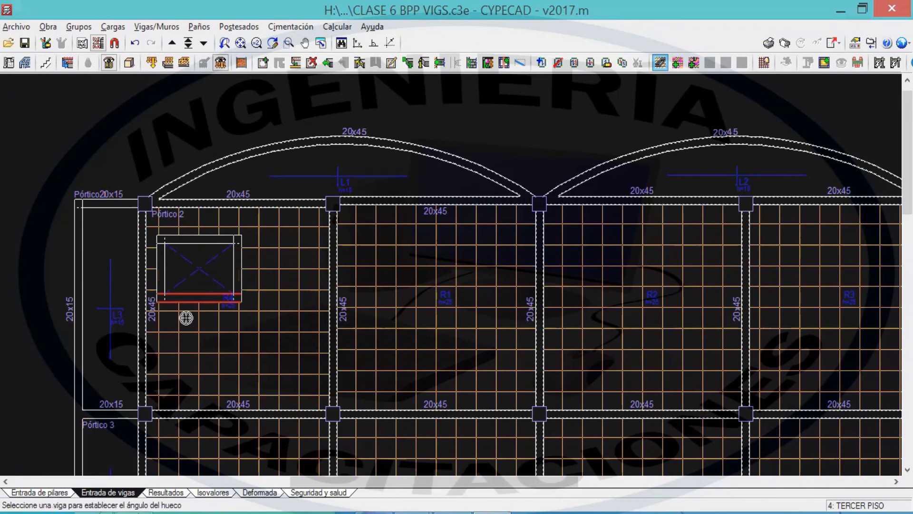
- Examine the void and the edge beams around the new opening in panel R4
scroll(161, 265, up, 1)
scroll(160, 265, up, 1)
scroll(161, 265, up, 5)
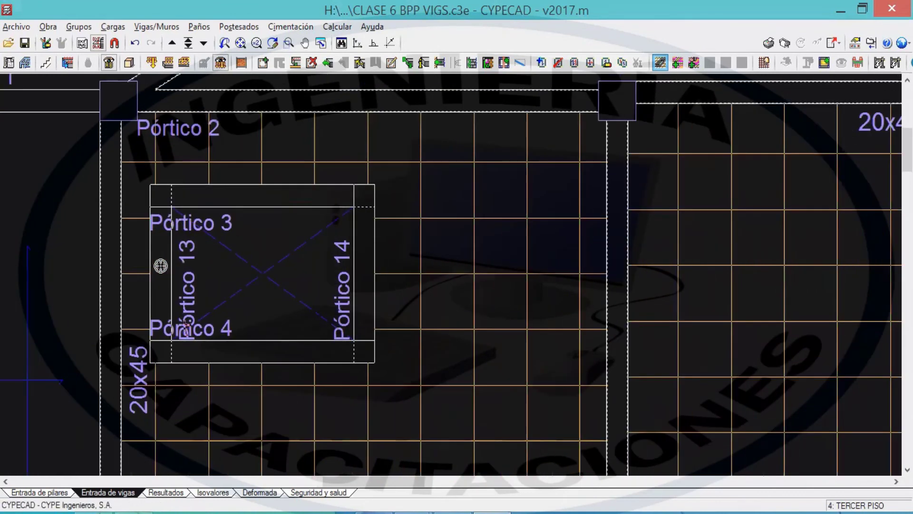
middle_drag(221, 288, 290, 297)
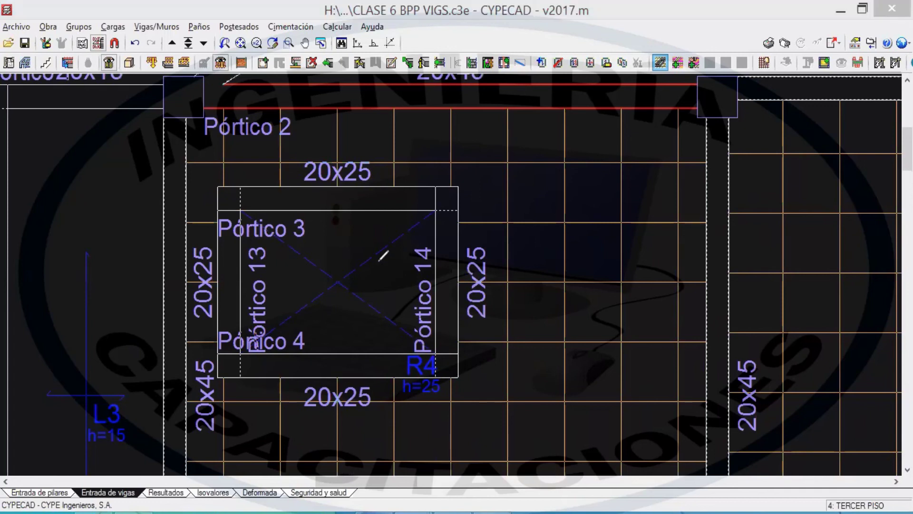
drag(422, 221, 296, 310)
drag(284, 229, 390, 302)
mouse_move(257, 194)
mouse_down()
mouse_move(456, 214)
mouse_move(196, 355)
mouse_move(290, 185)
mouse_up()
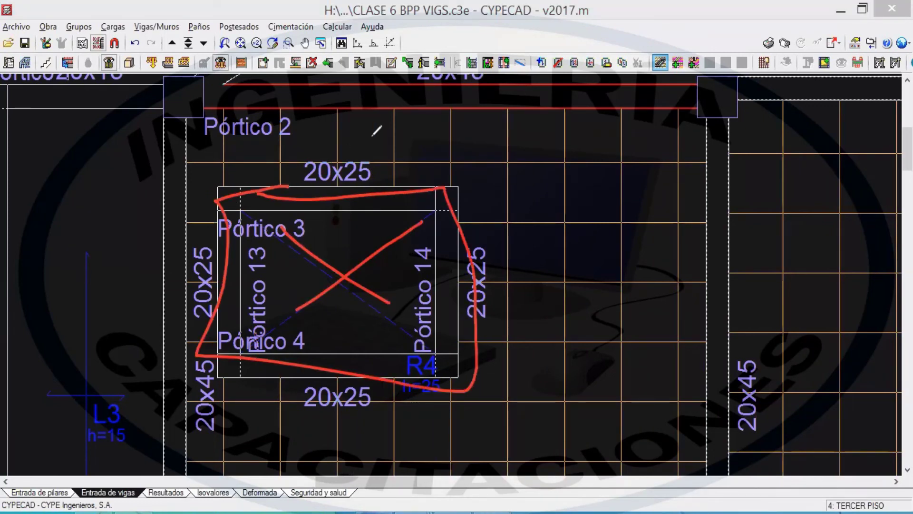
- Open the building's 3D model and examine the new slab opening and its edge beams from above
mouse_move(422, 214)
mouse_down()
mouse_move(348, 380)
mouse_move(536, 176)
mouse_up()
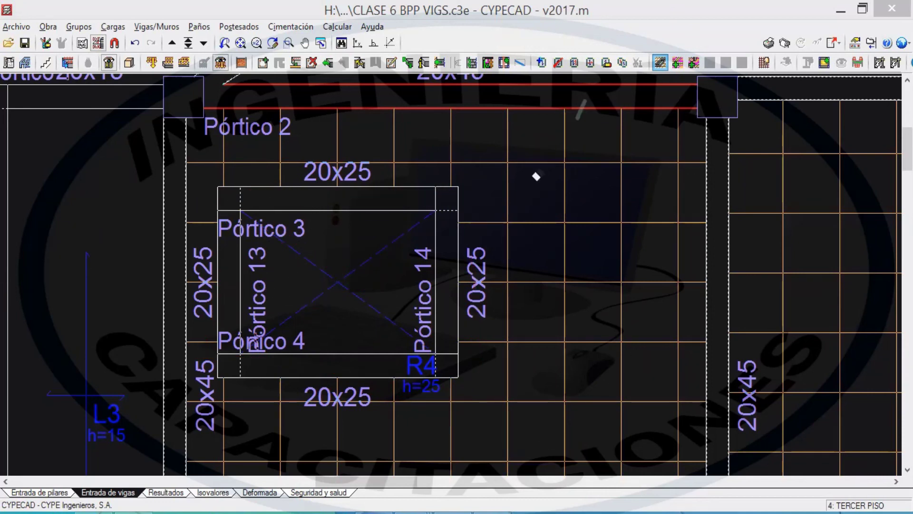
key(Escape)
scroll(405, 254, down, 1)
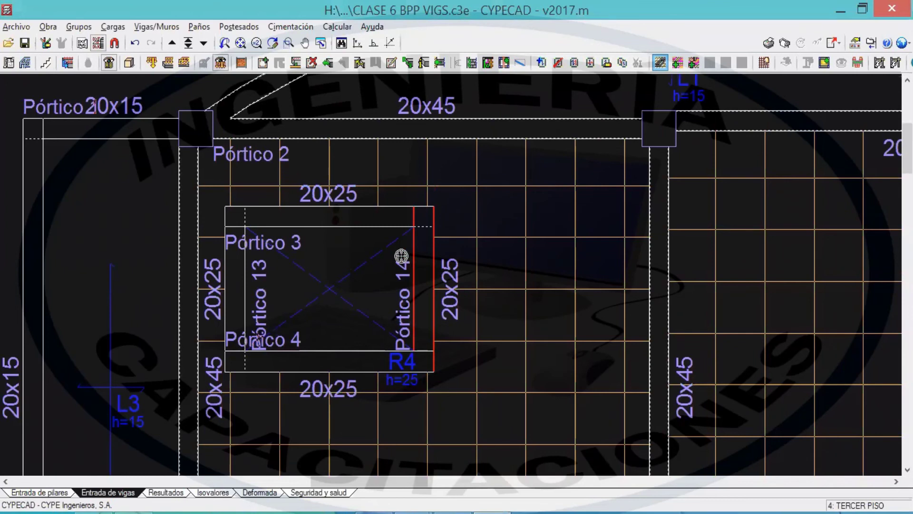
scroll(390, 259, down, 1)
click(130, 63)
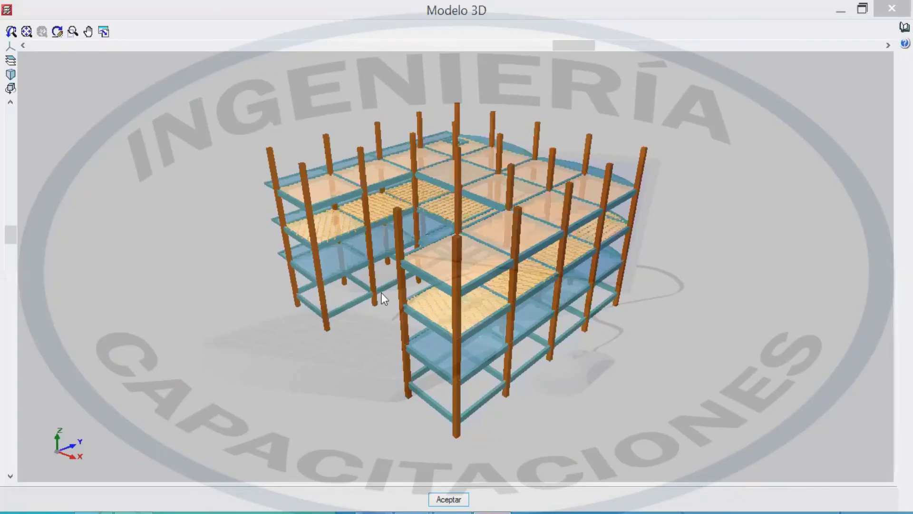
drag(381, 292, 390, 259)
scroll(395, 212, up, 5)
drag(395, 214, 400, 232)
scroll(400, 232, up, 8)
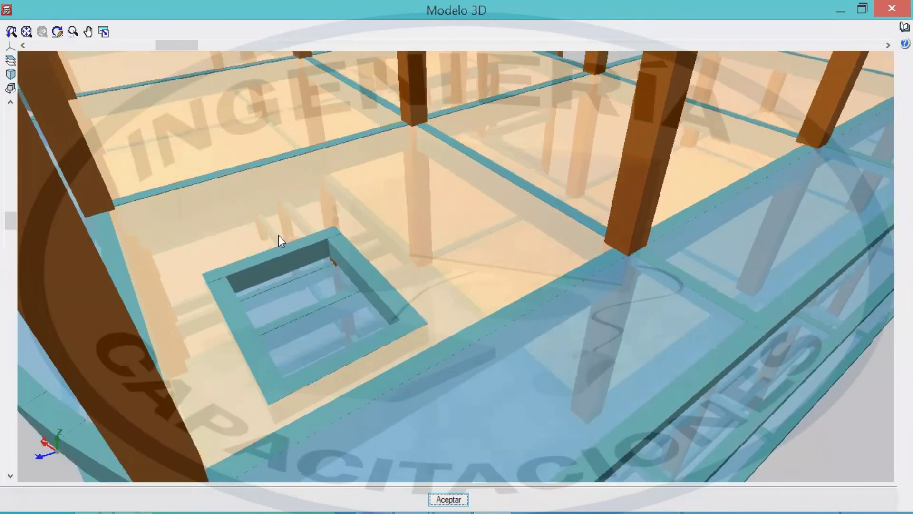
scroll(278, 234, up, 1)
drag(278, 235, 336, 259)
scroll(281, 224, up, 2)
scroll(294, 206, up, 5)
scroll(296, 202, down, 5)
scroll(291, 256, up, 6)
- Inspect the opening and its edge beams from underneath the slab, and close the 3D model
drag(247, 281, 496, 339)
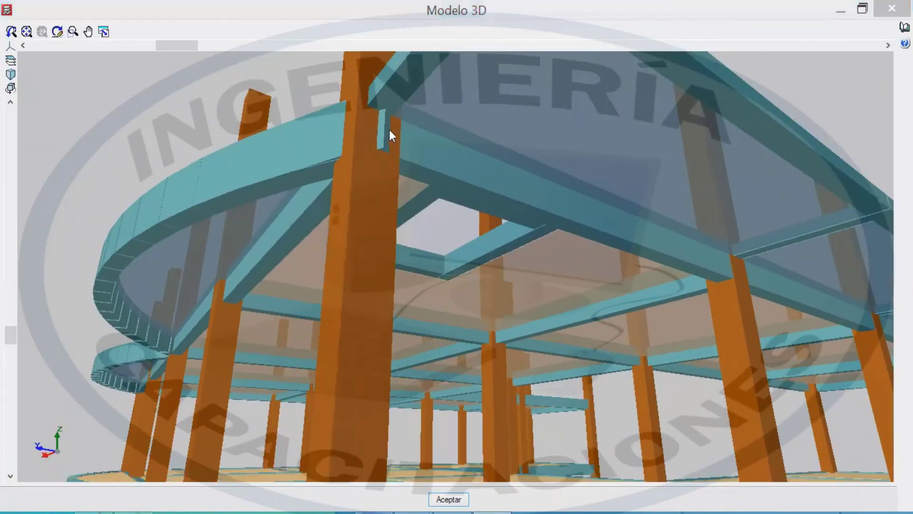
mouse_move(566, 390)
mouse_down()
mouse_move(509, 265)
mouse_move(495, 262)
mouse_move(504, 310)
mouse_move(509, 300)
mouse_move(554, 314)
mouse_move(463, 317)
mouse_up()
middle_drag(460, 184, 500, 188)
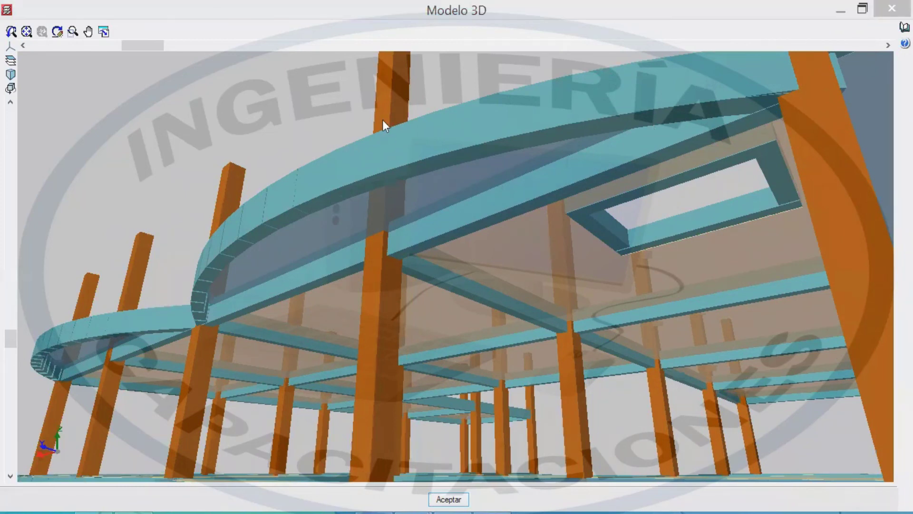
click(892, 8)
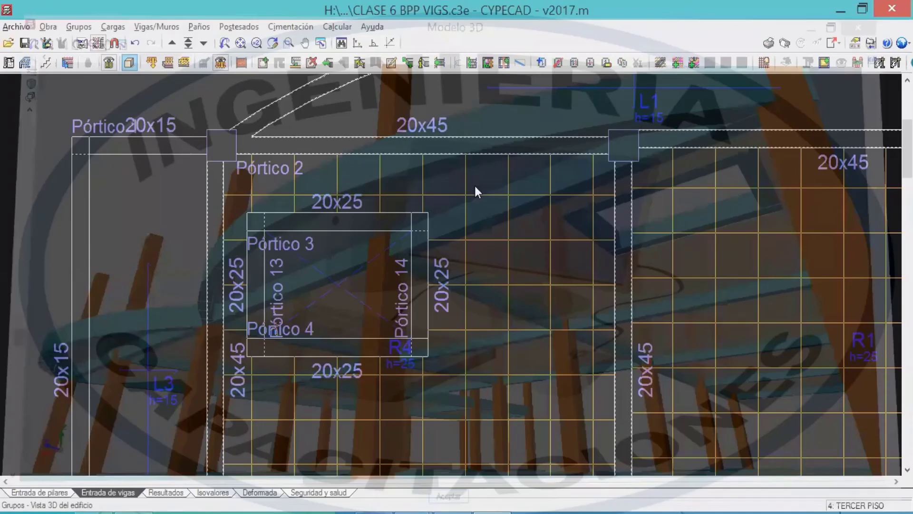
- Choose a rectangular slab opening with any angle (cualquier ángulo) and accept 20 cm wide edge beams
click(157, 27)
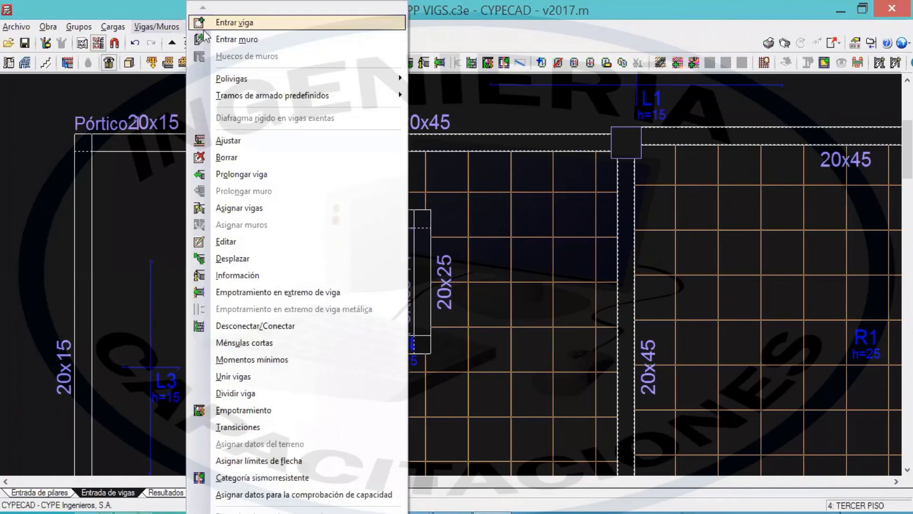
click(156, 27)
click(199, 27)
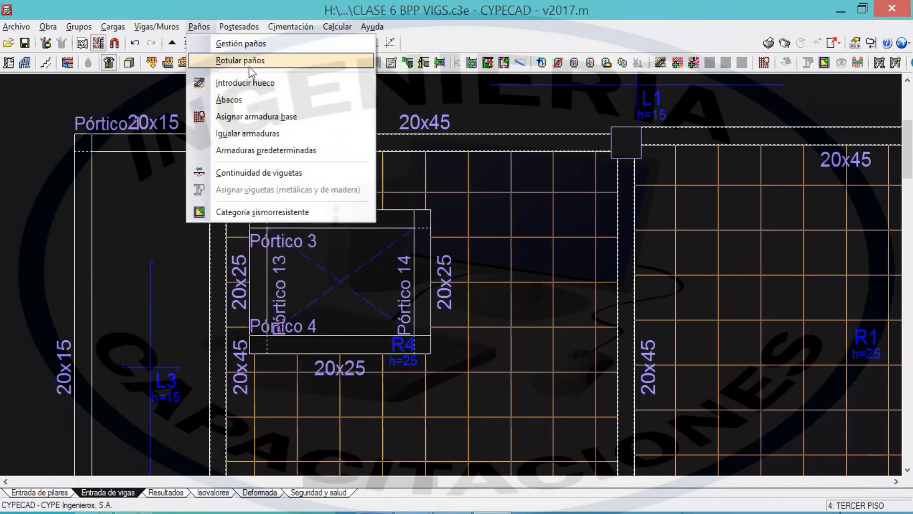
click(248, 84)
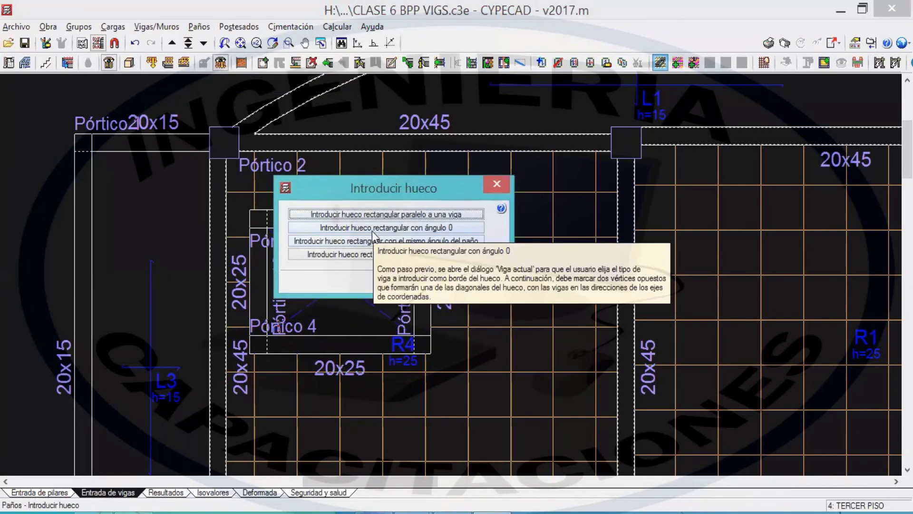
click(400, 257)
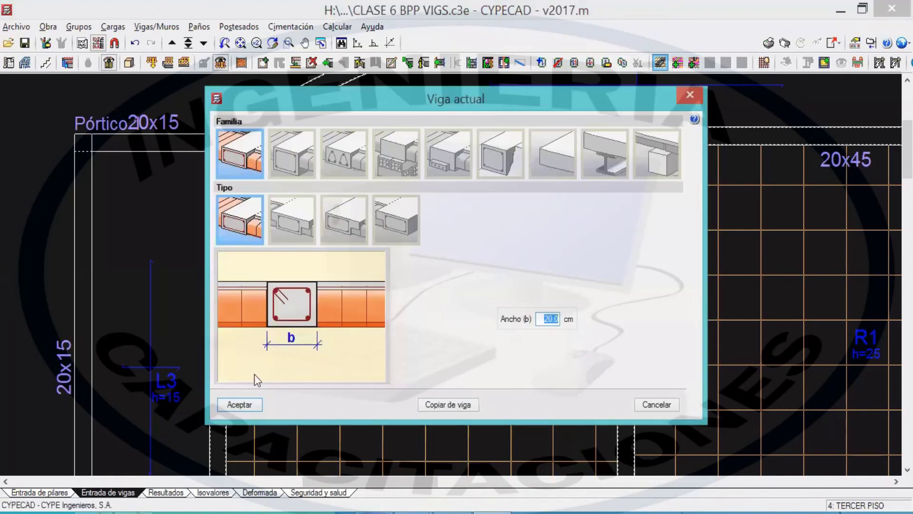
click(238, 404)
- Draw a rotated rectangular opening in the central part of panel R1, setting its first side diagonally to the grid
middle_drag(493, 322, 376, 313)
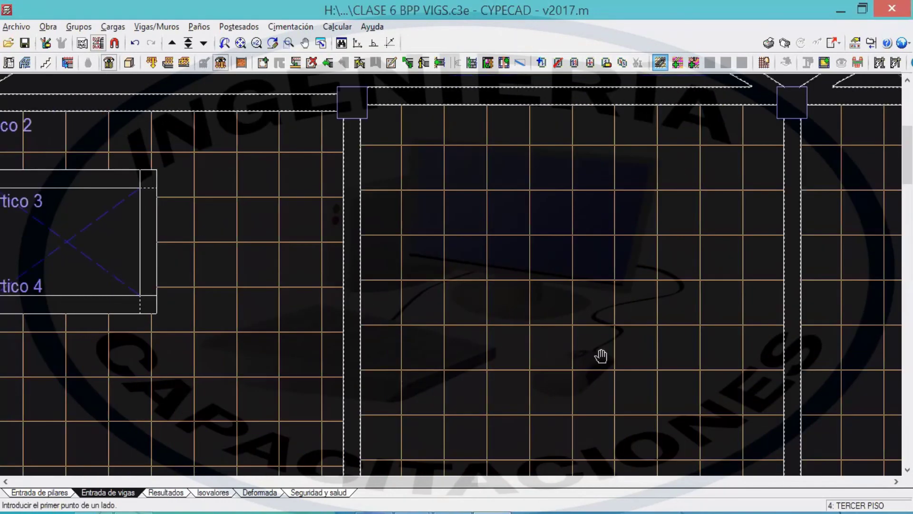
click(478, 331)
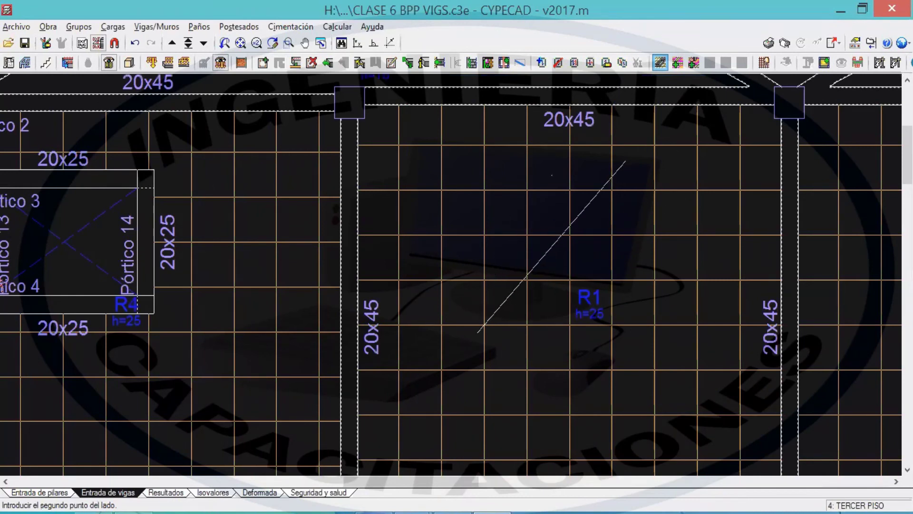
click(592, 183)
click(685, 296)
middle_drag(569, 421, 286, 321)
scroll(442, 360, down, 1)
scroll(487, 314, down, 1)
middle_drag(426, 214, 595, 299)
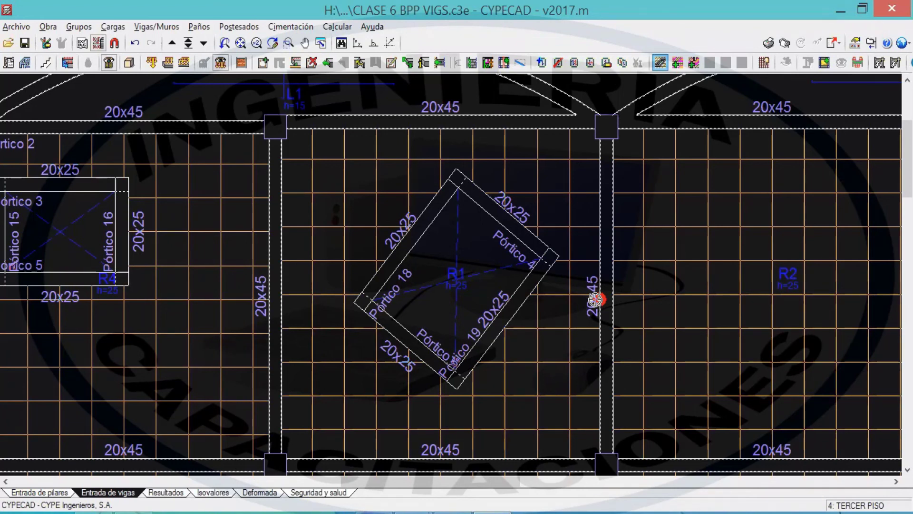
middle_drag(422, 264, 426, 241)
scroll(357, 257, down, 2)
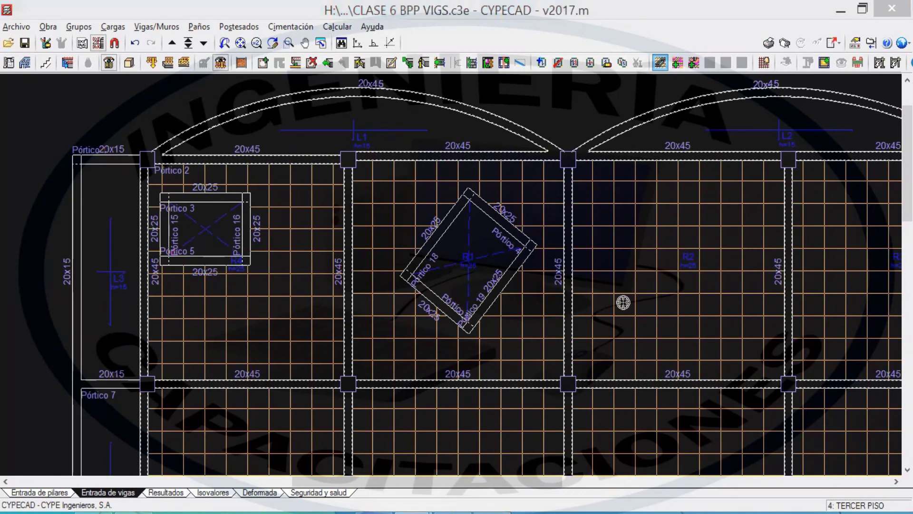
- Review the rectangular opening types offered by Introducir hueco and close their dialog
click(199, 26)
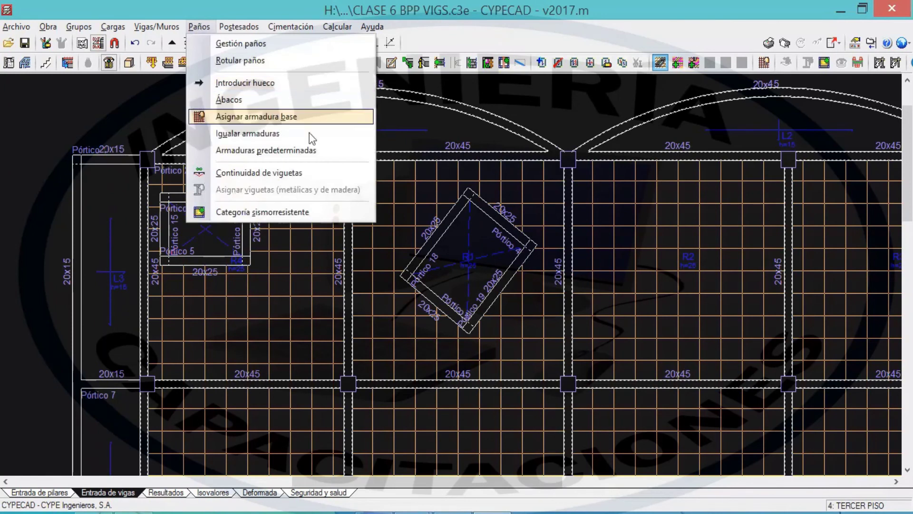
click(202, 4)
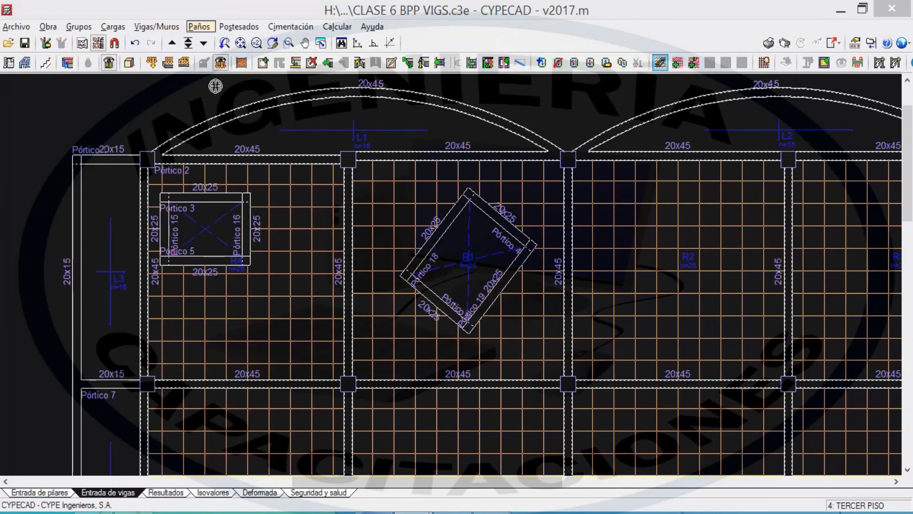
click(198, 26)
click(210, 81)
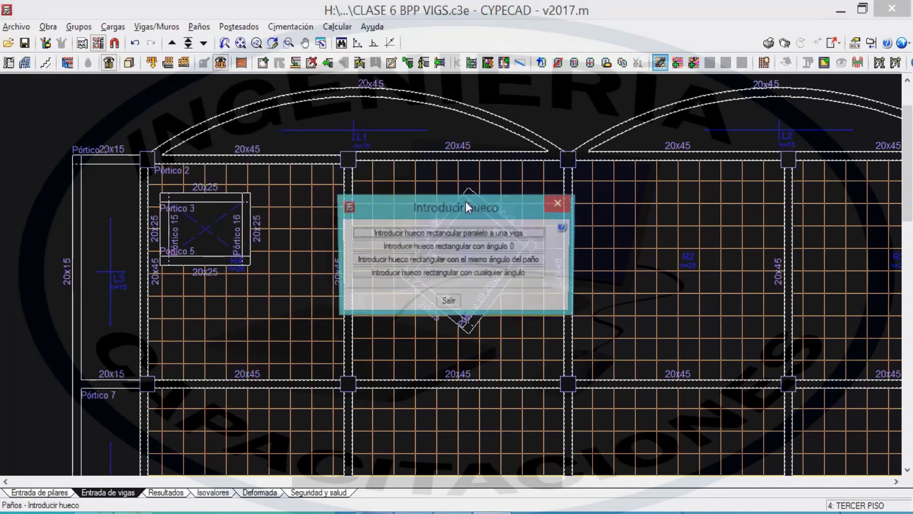
drag(442, 207, 311, 187)
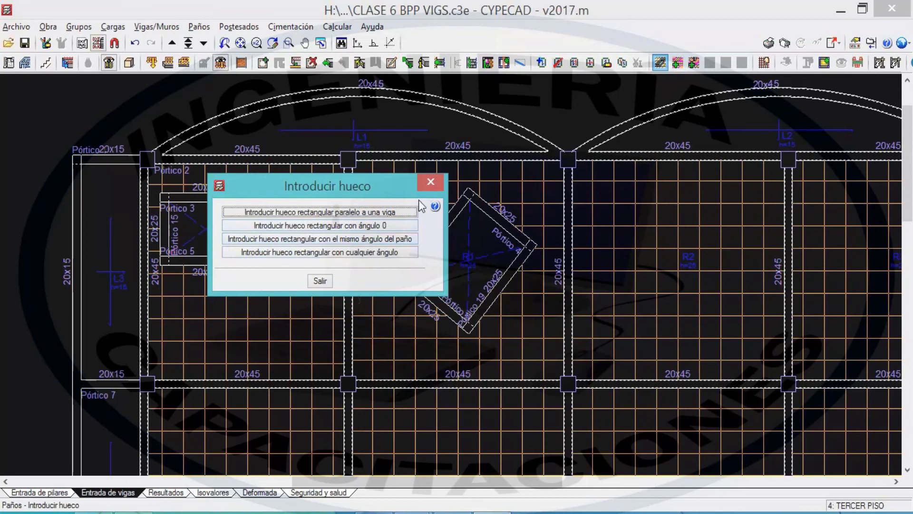
click(430, 182)
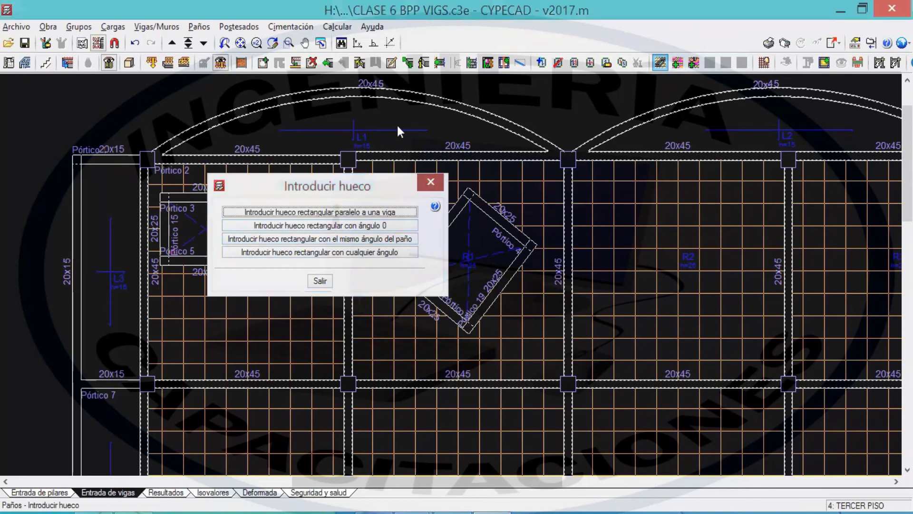
drag(714, 163, 790, 242)
mouse_move(713, 201)
mouse_down()
mouse_move(758, 243)
mouse_move(785, 243)
mouse_move(716, 240)
mouse_move(718, 159)
mouse_move(716, 257)
mouse_move(784, 250)
mouse_up()
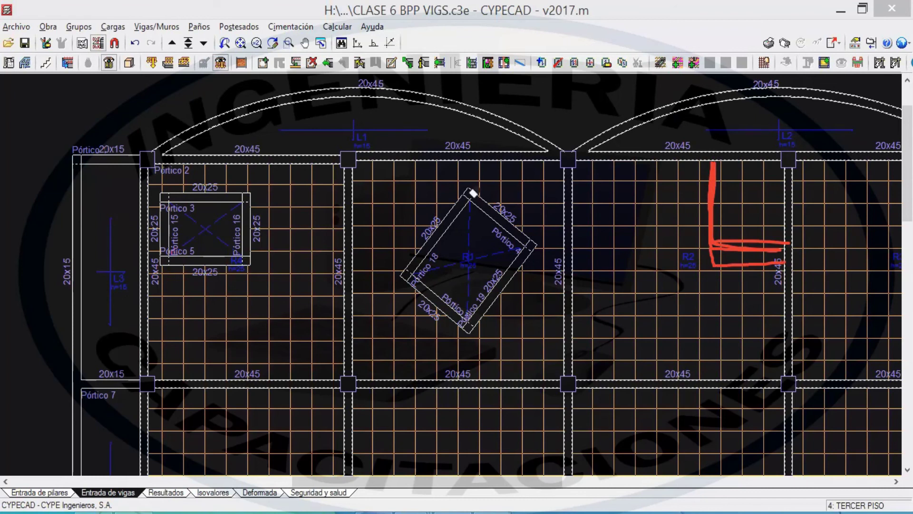
drag(706, 227, 724, 210)
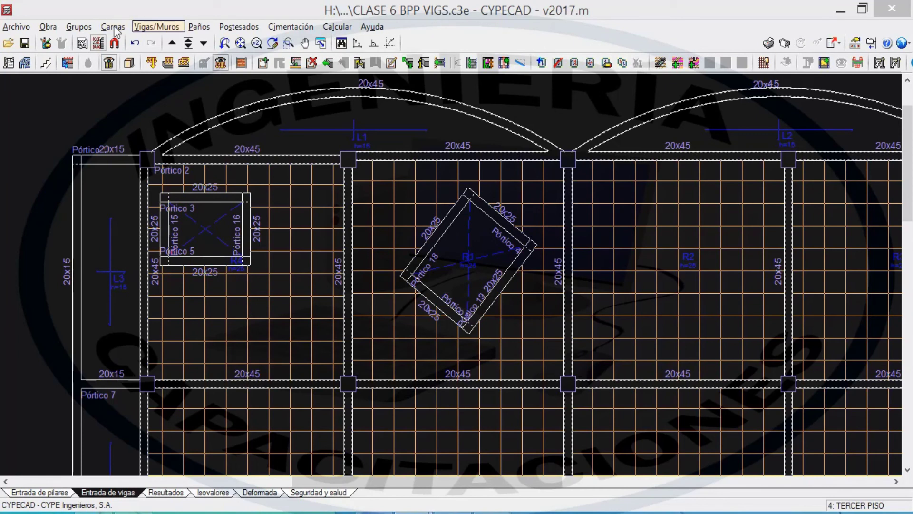
- Start entering a beam (Entrar viga) and accept the flat beam type with a width of 15 cm
click(157, 27)
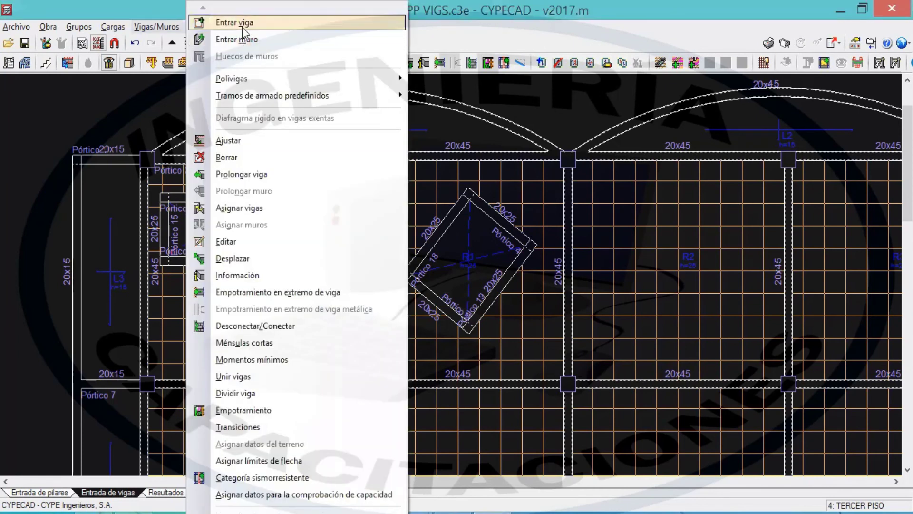
click(242, 37)
drag(184, 129, 246, 113)
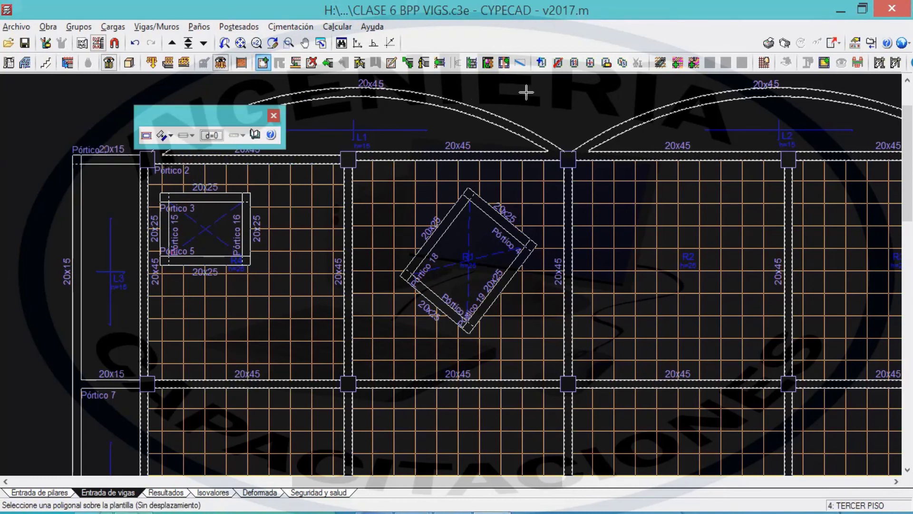
mouse_move(712, 154)
mouse_down()
mouse_move(711, 228)
mouse_move(786, 236)
mouse_up()
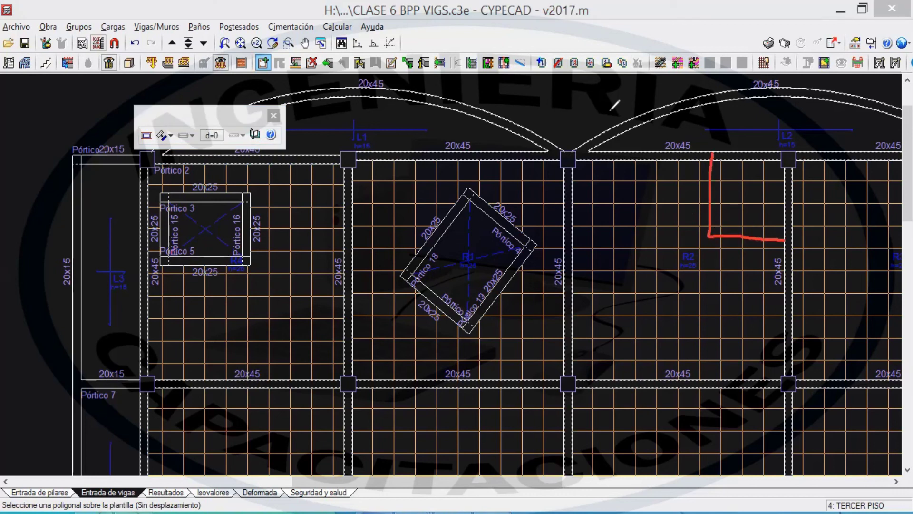
click(147, 136)
click(146, 136)
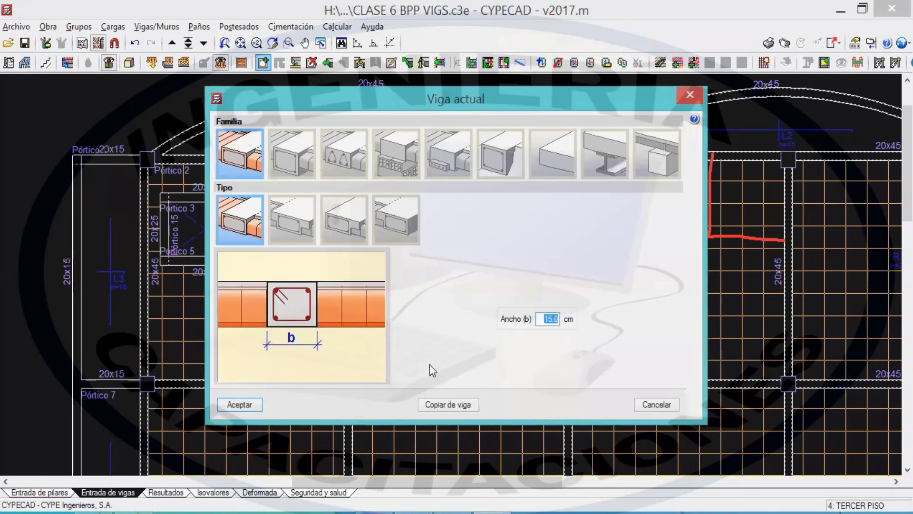
click(240, 405)
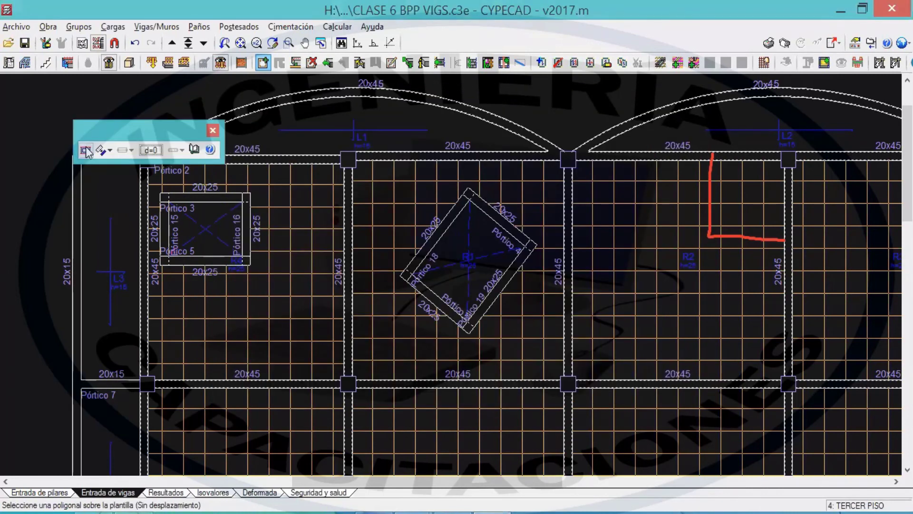
- Draw two perpendicular 15x25 beams with Simple entry and orthogonal mode, enclosing the upper-right corner of panel R2
click(109, 150)
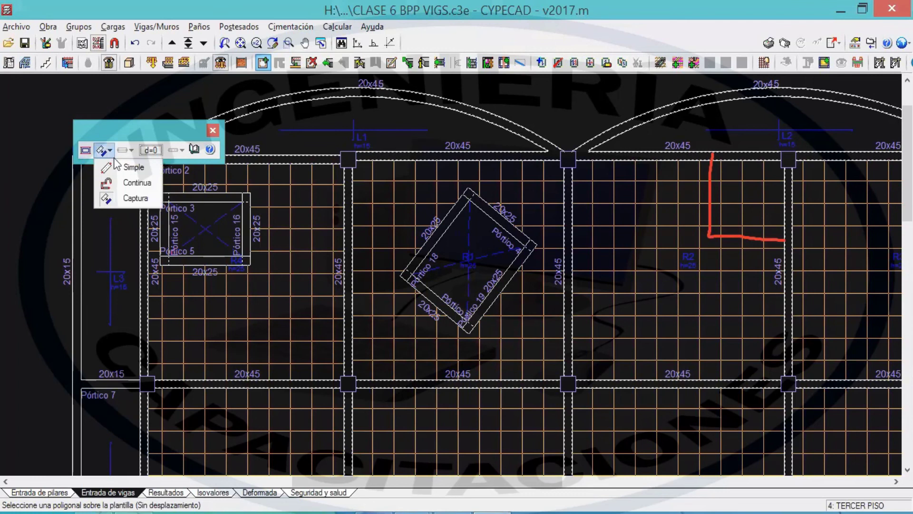
click(120, 199)
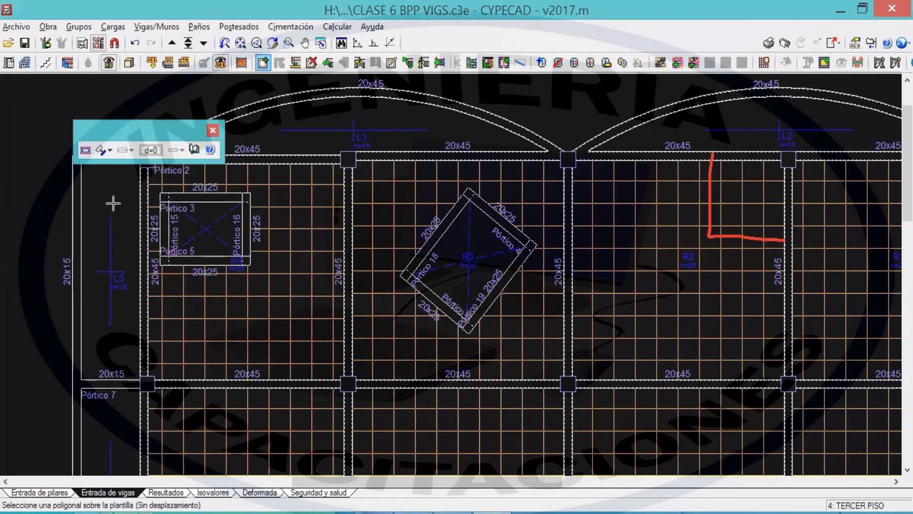
click(105, 149)
click(127, 167)
click(710, 158)
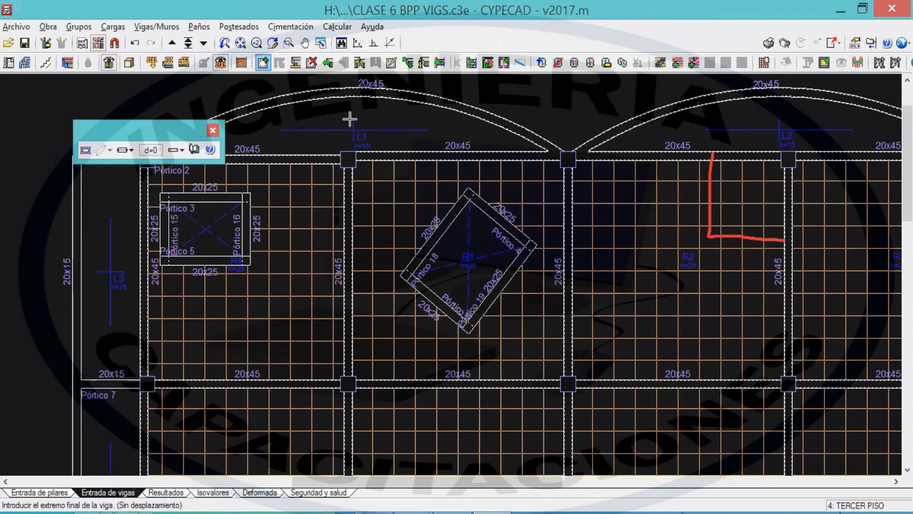
click(373, 43)
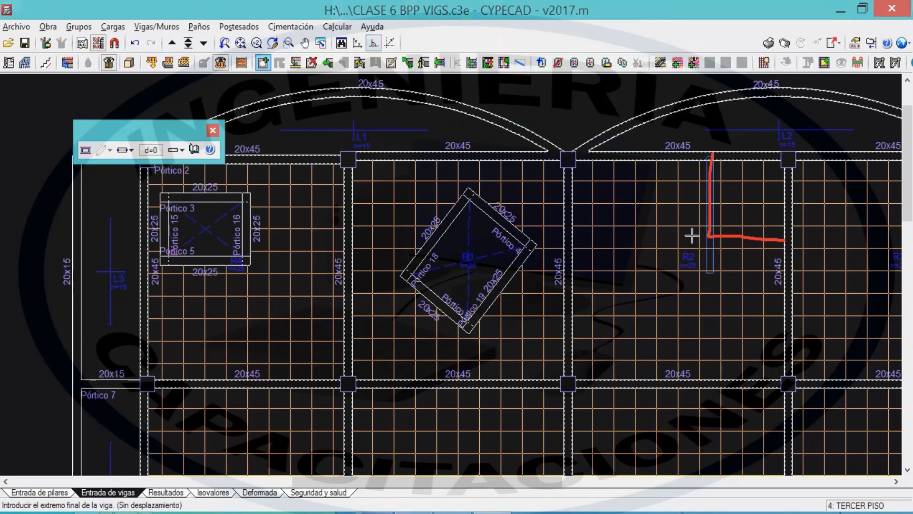
click(706, 237)
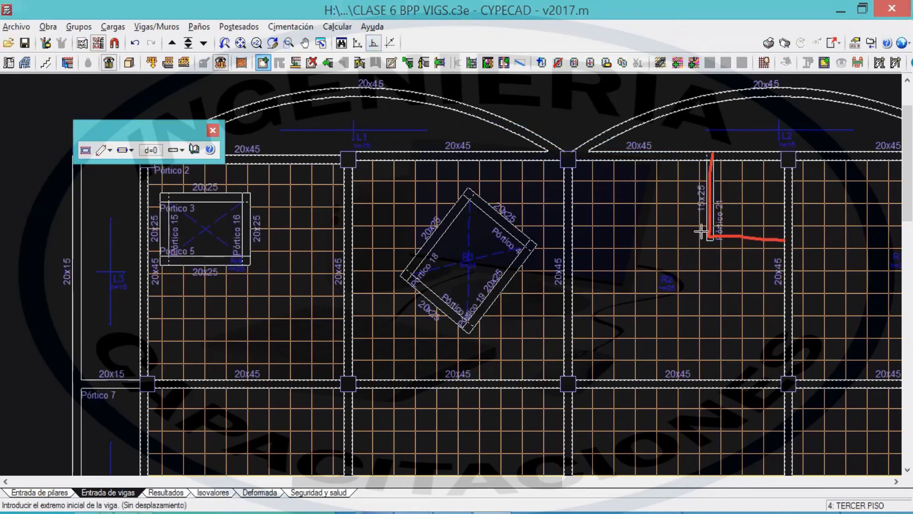
click(790, 233)
click(679, 233)
- Delete the surplus beam ends projecting past the corner where the two 15x25 beams meet
scroll(641, 237, up, 1)
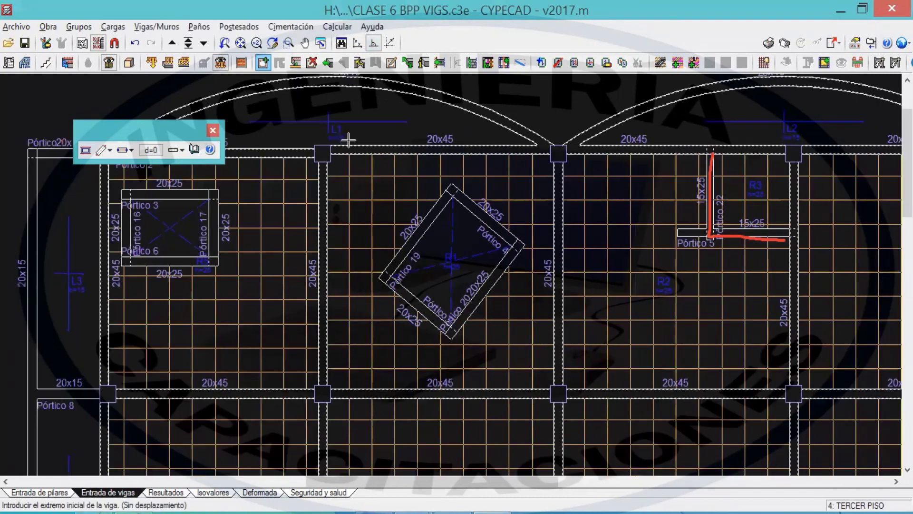
click(311, 62)
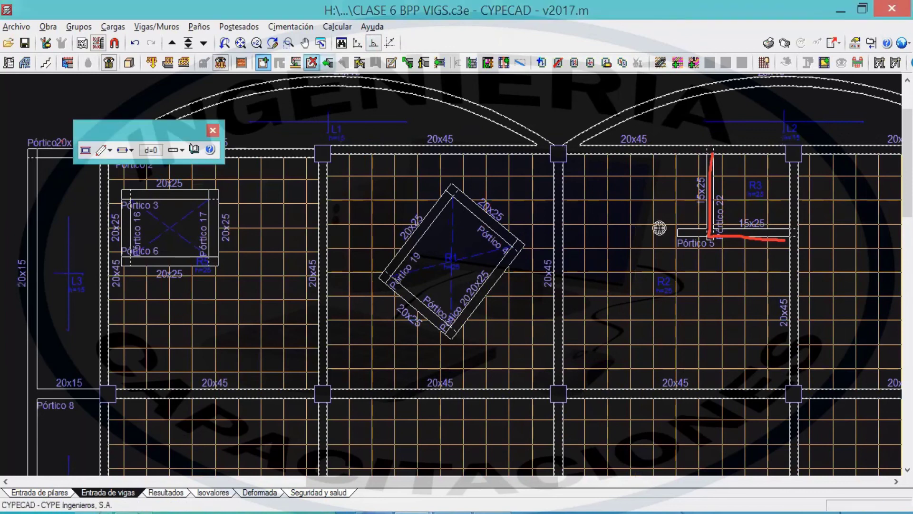
scroll(706, 240, up, 3)
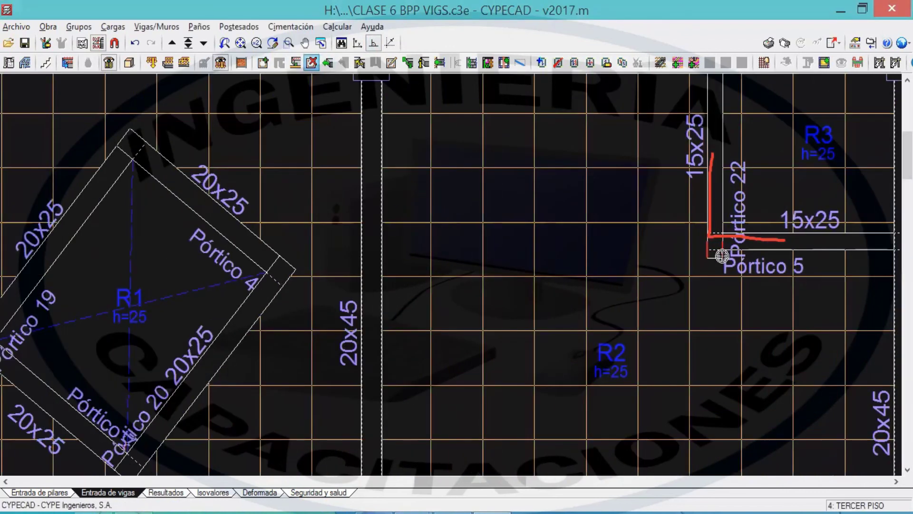
scroll(470, 247, down, 4)
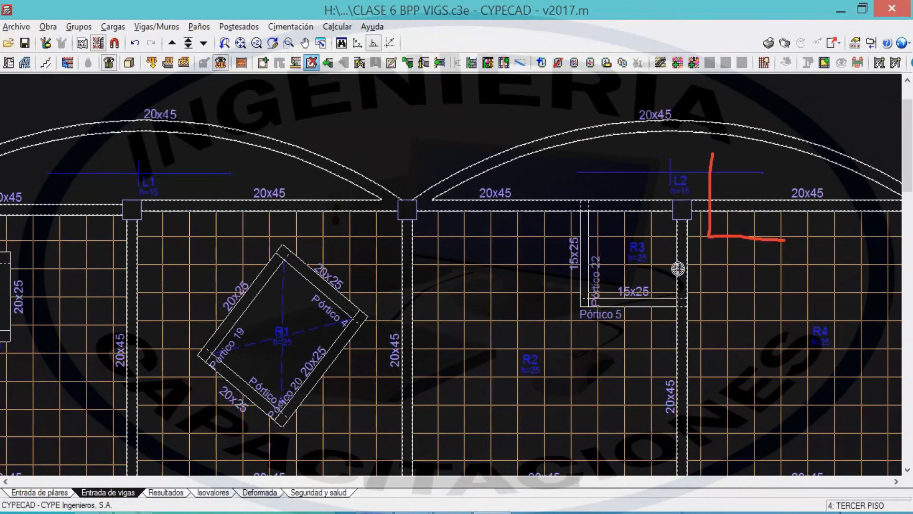
- Turn the small corner panel R3 enclosed by the 15x25 beams into an opening with Borrar paño (entrar hueco)
click(199, 27)
mouse_move(203, 29)
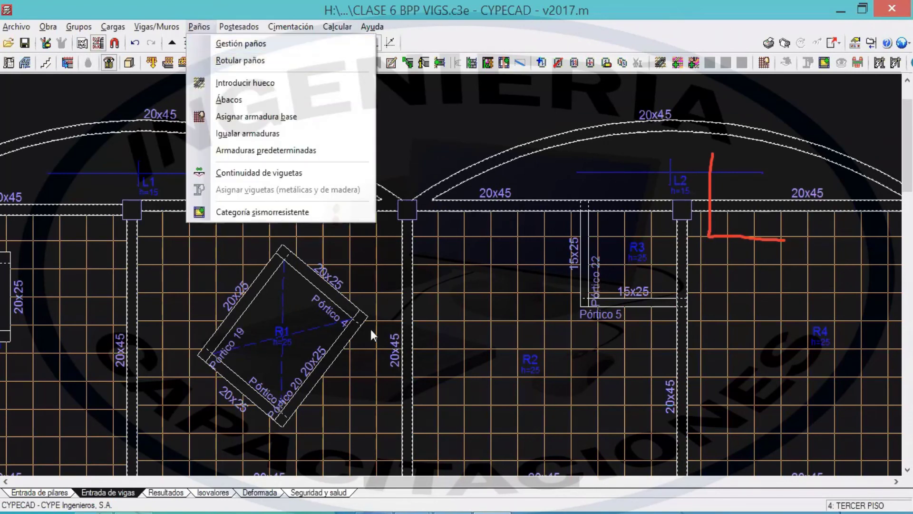
click(269, 47)
click(110, 130)
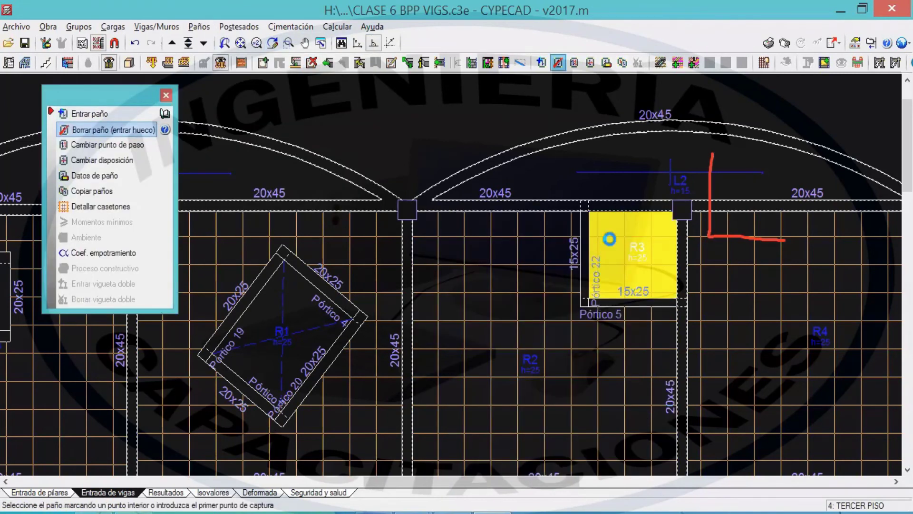
right_click(202, 167)
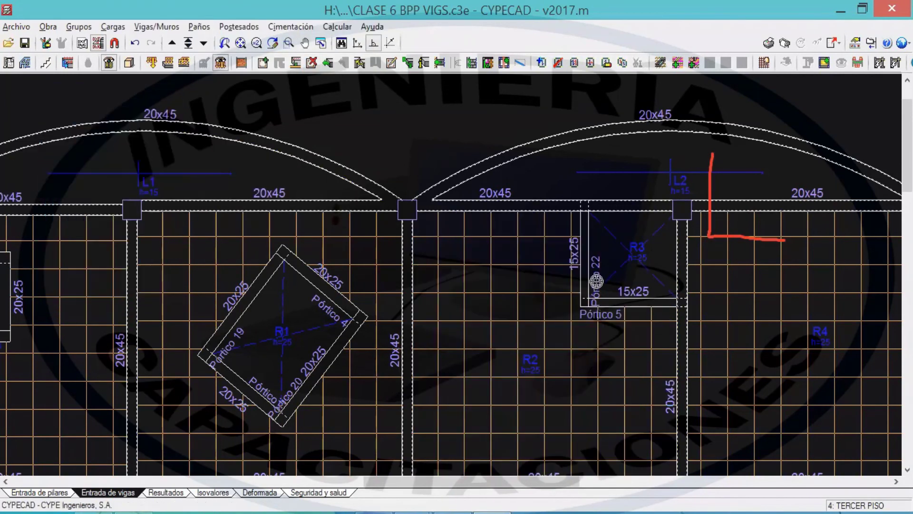
- Examine the third-floor slab openings and their edge beams in the 3D model from several angles, and close the model view
scroll(616, 263, down, 1)
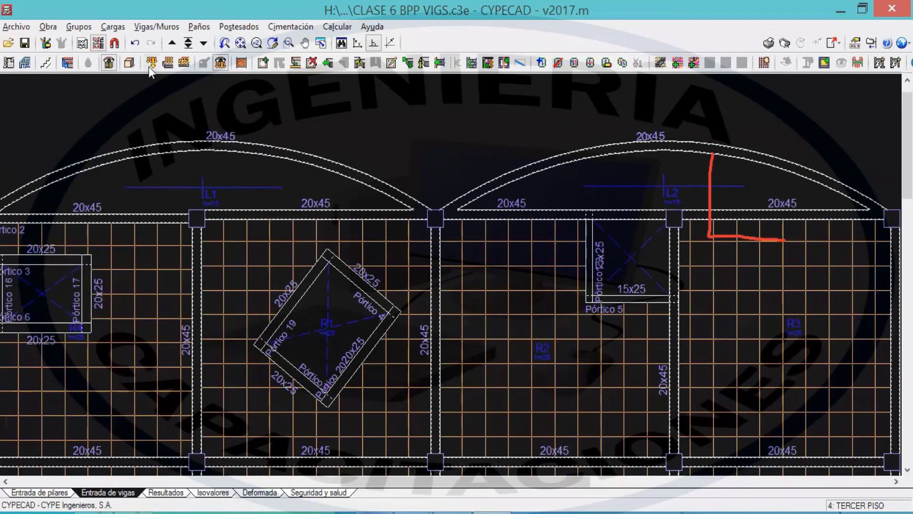
click(127, 65)
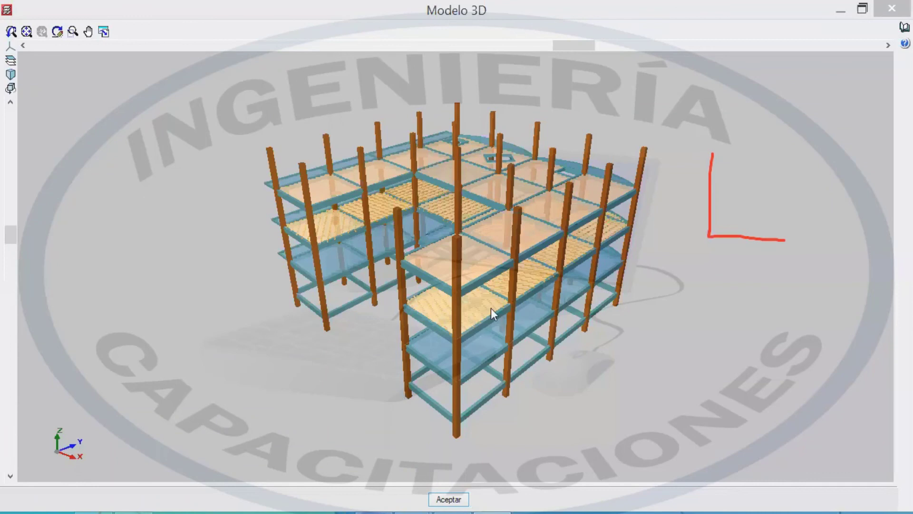
drag(490, 309, 425, 205)
scroll(496, 245, up, 5)
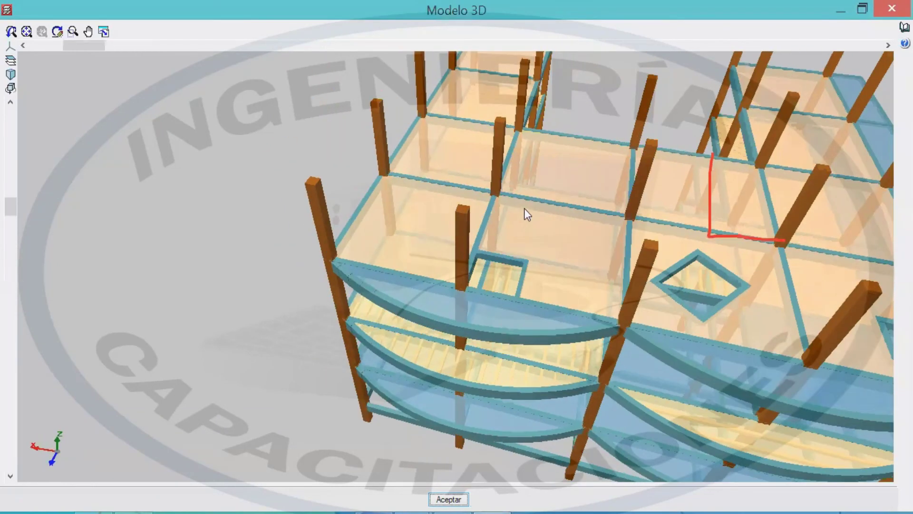
scroll(521, 214, down, 2)
scroll(528, 238, up, 6)
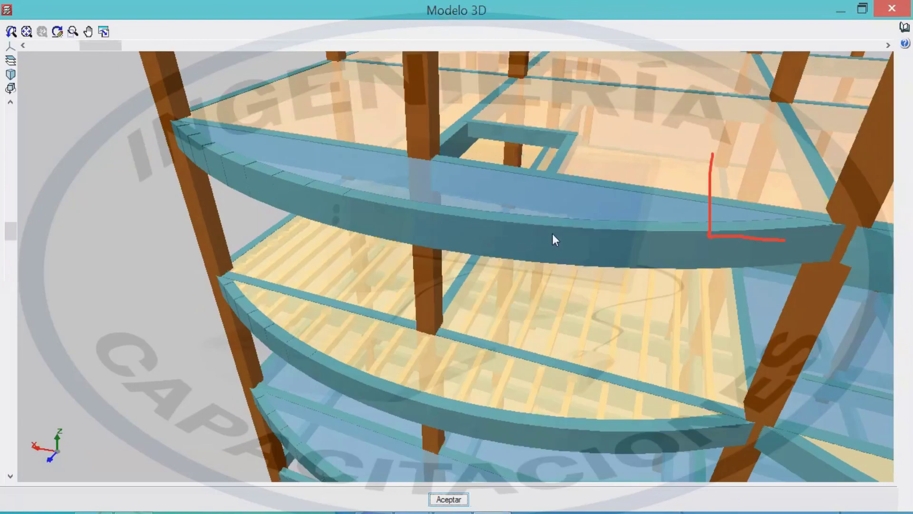
drag(552, 227, 544, 284)
drag(524, 324, 401, 211)
scroll(533, 316, down, 3)
click(891, 8)
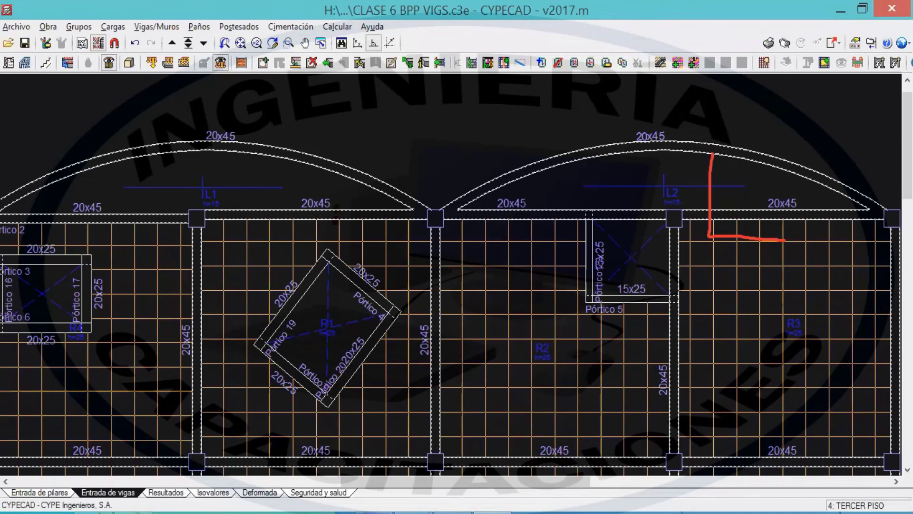
click(151, 29)
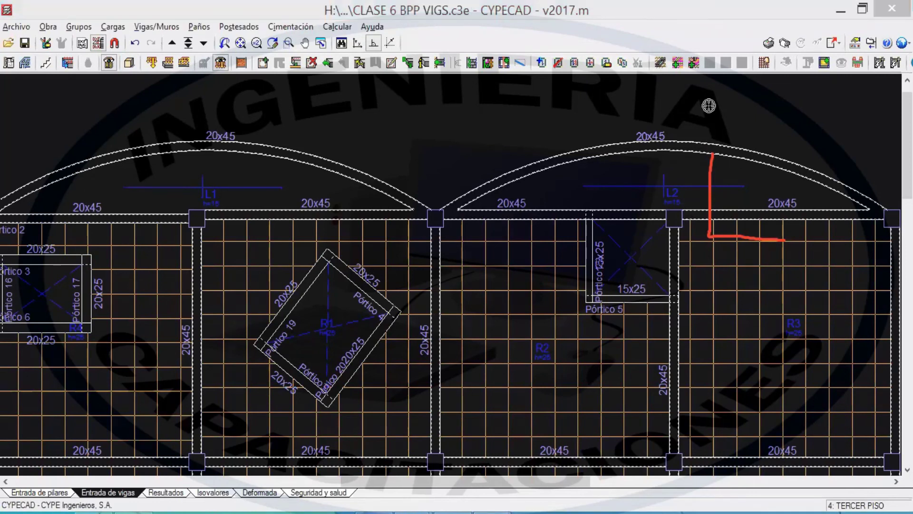